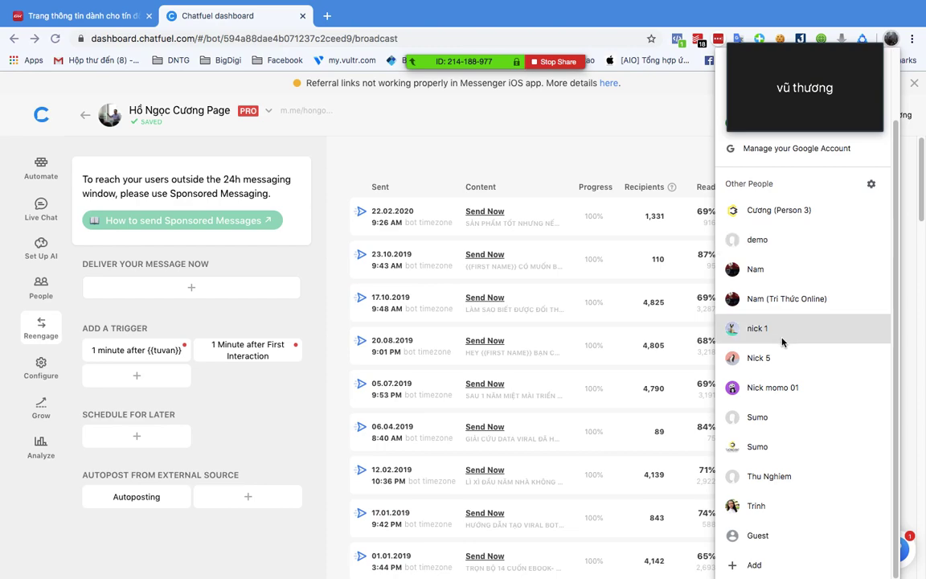
- Switch to another Chrome profile and open the LadiPage landing pages list
left_click(770, 275)
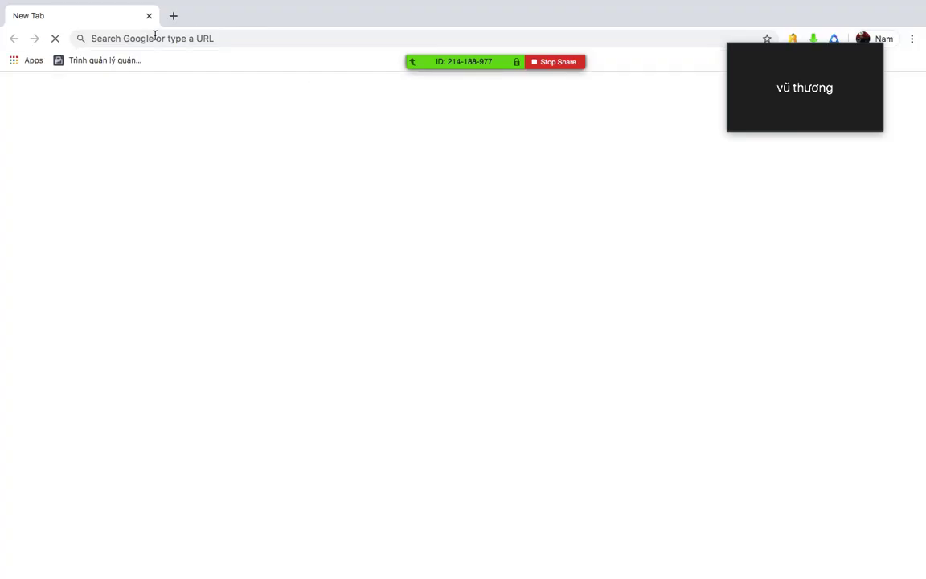
left_click(155, 36)
type("f")
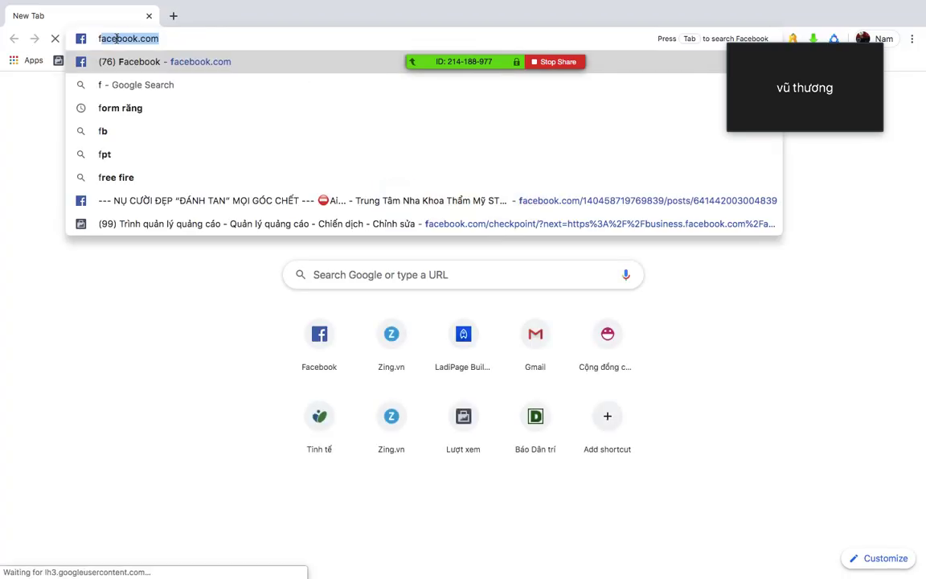
key("BackSpace")
key("BackSpace")
type("lan")
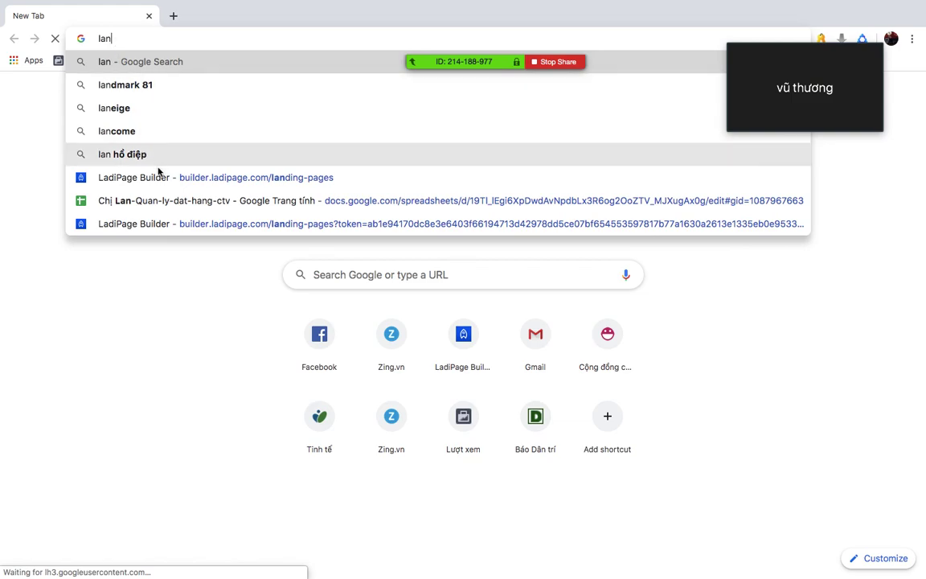
left_click(157, 177)
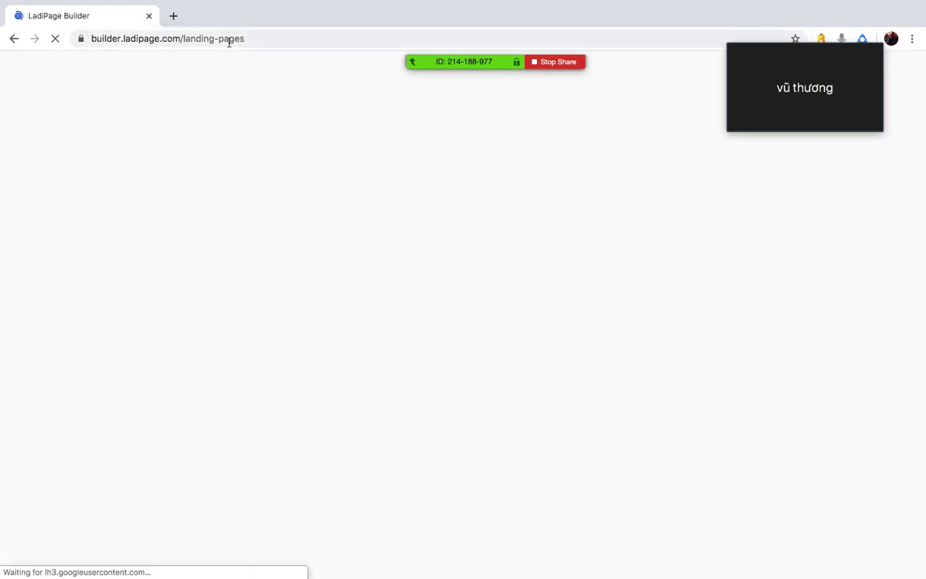
- Go to cuongbig.com, then sign out of the LadiPage account from the avatar menu
left_click(259, 39)
type("c")
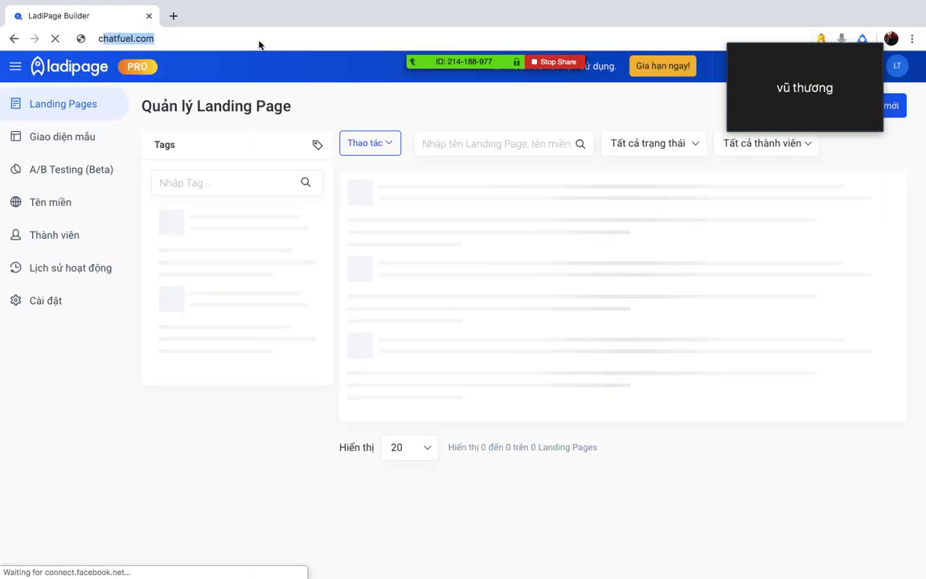
type("uongbig.com")
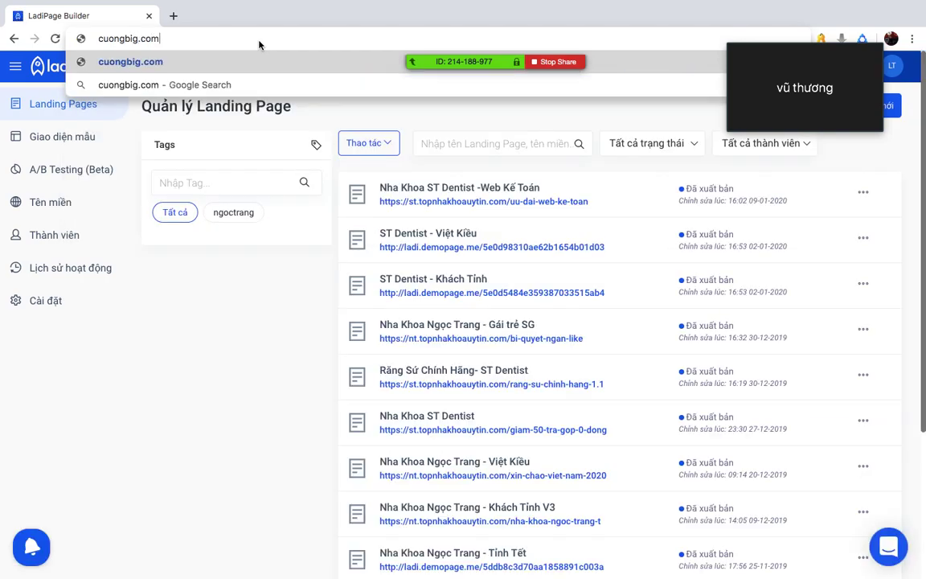
key("Return")
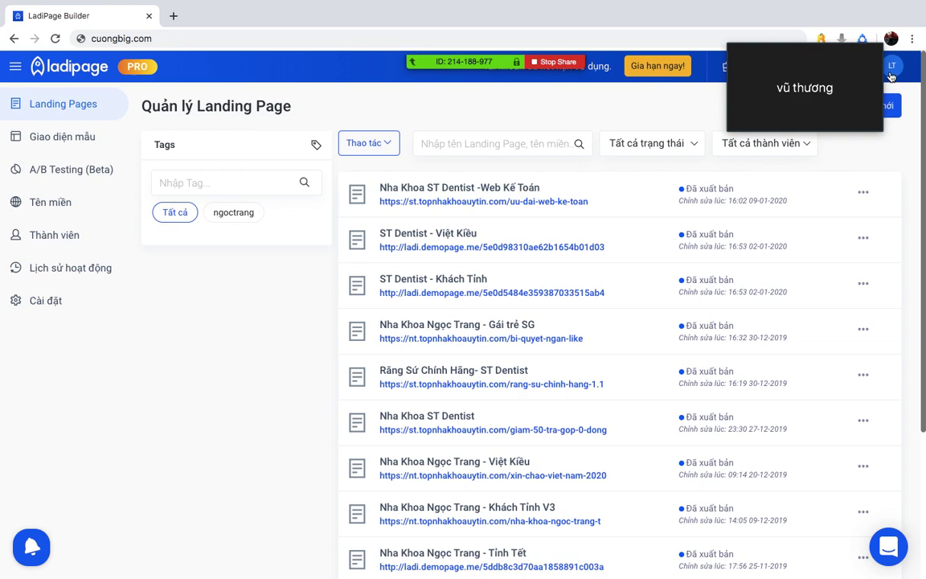
left_click_drag(813, 52, 888, 289)
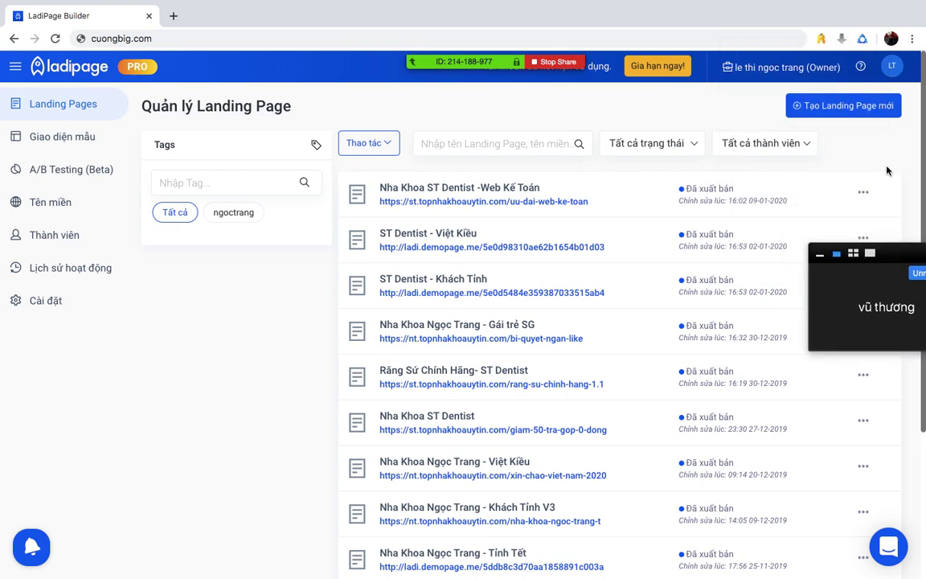
left_click(891, 66)
left_click(873, 171)
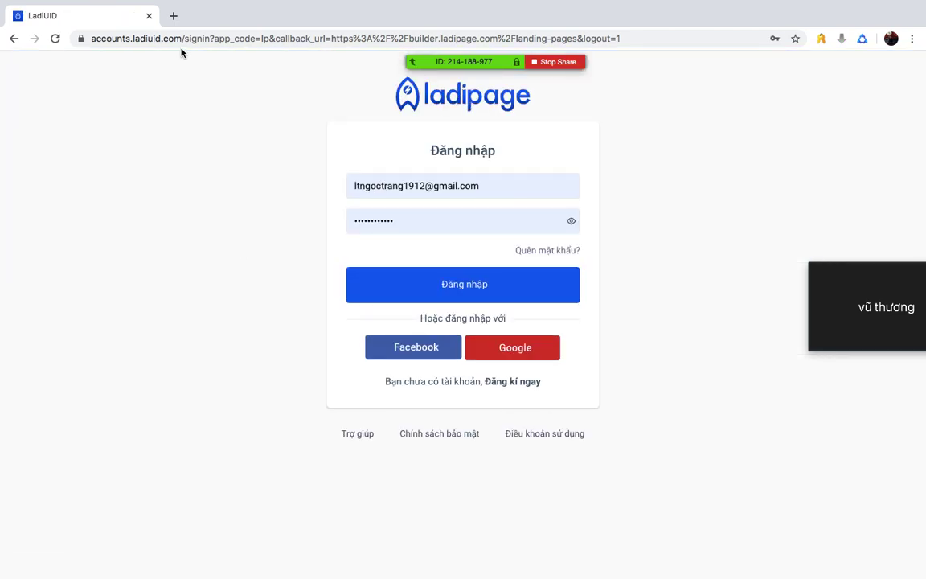
left_click(146, 40)
type("ladi")
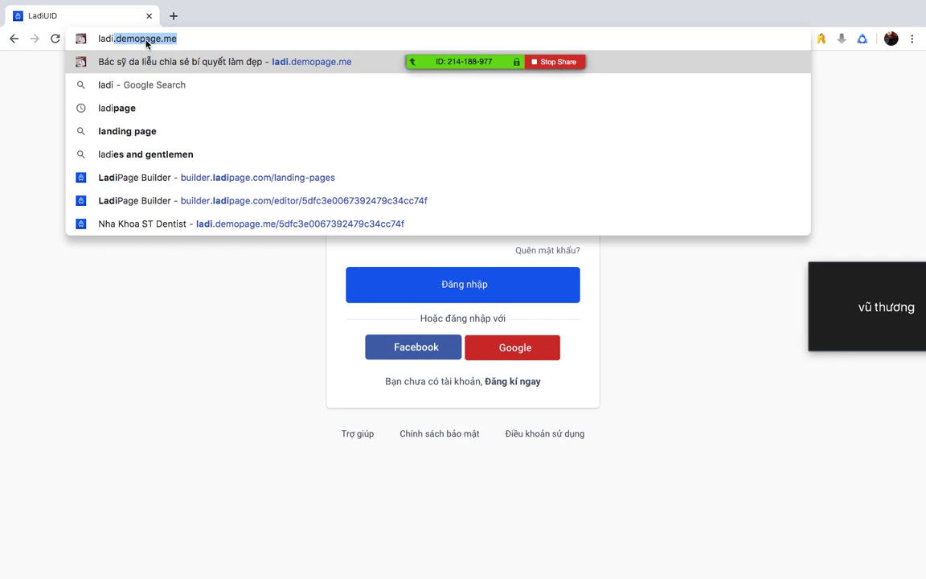
key("ctrl+a")
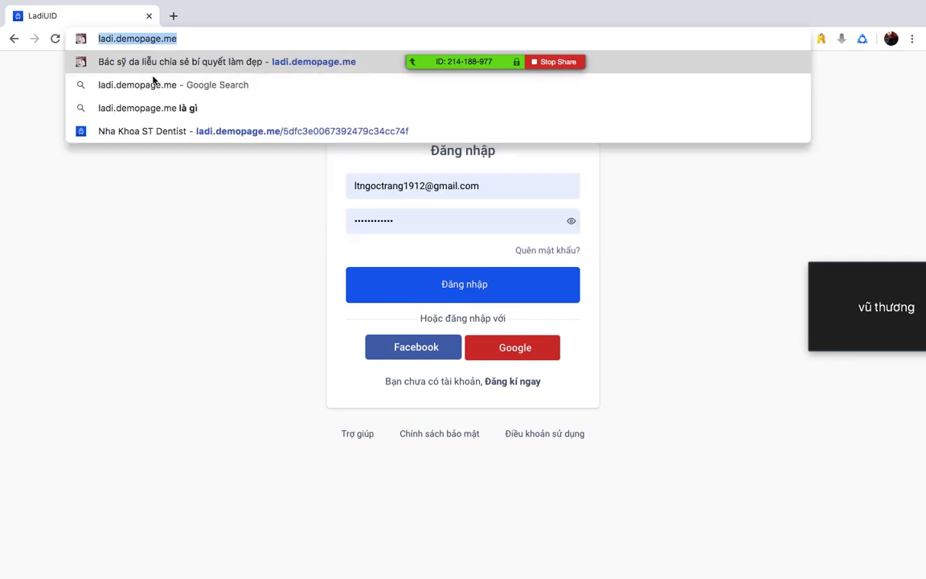
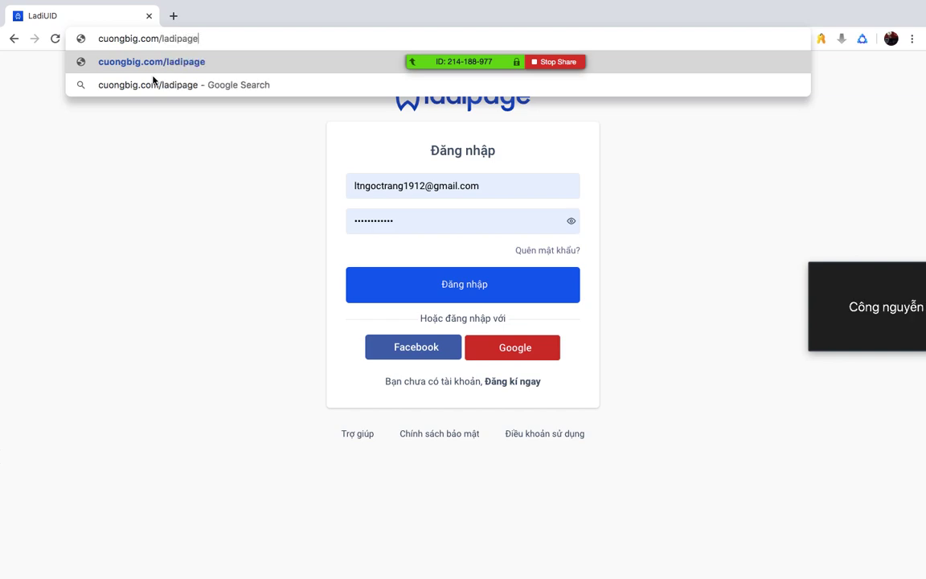
key("Return")
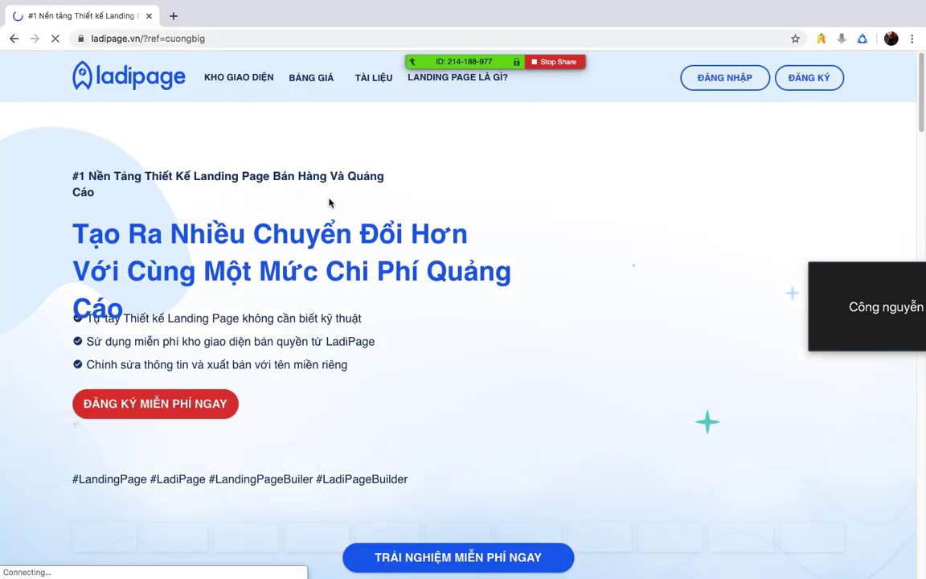
scroll(324, 195, "down", 2)
scroll(324, 196, "up", 2)
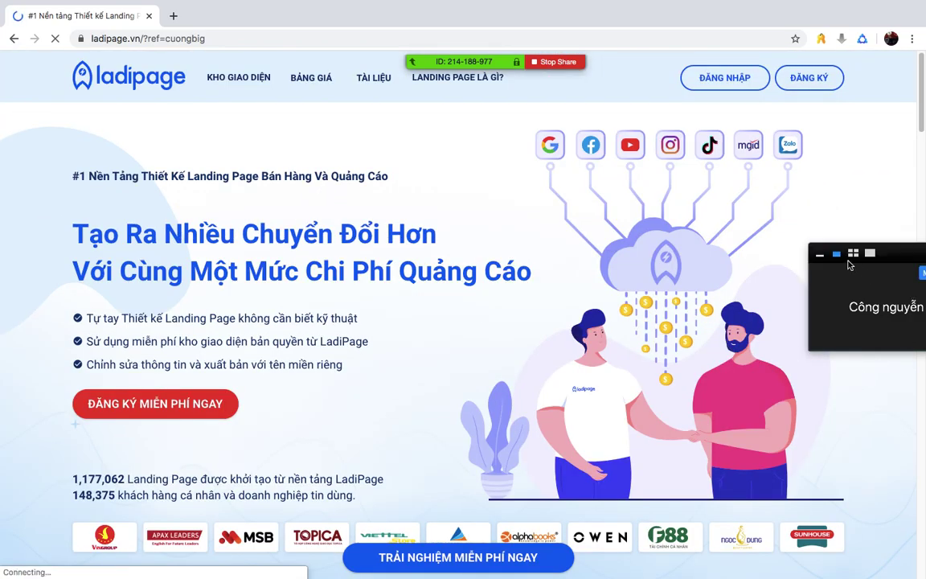
left_click_drag(819, 250, 723, 122)
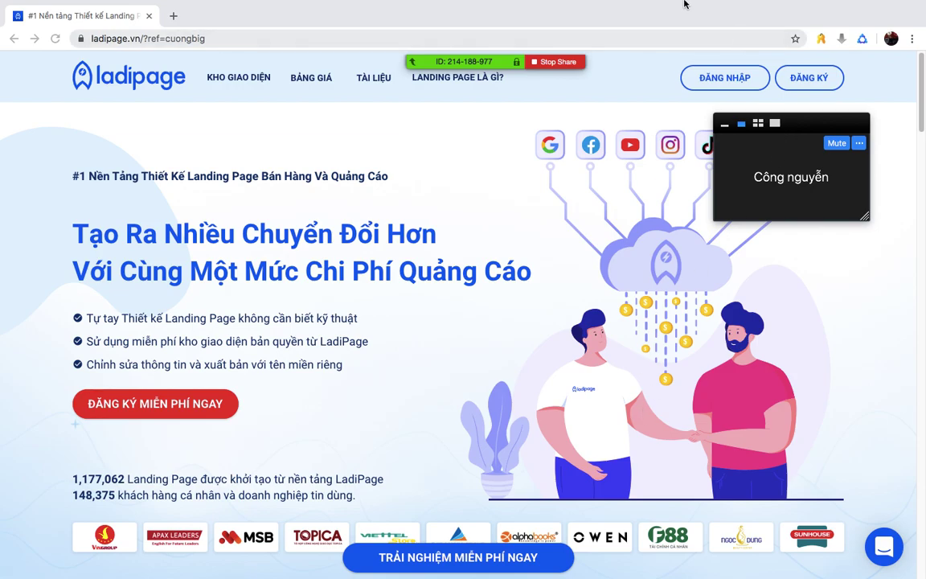
left_click(705, 36)
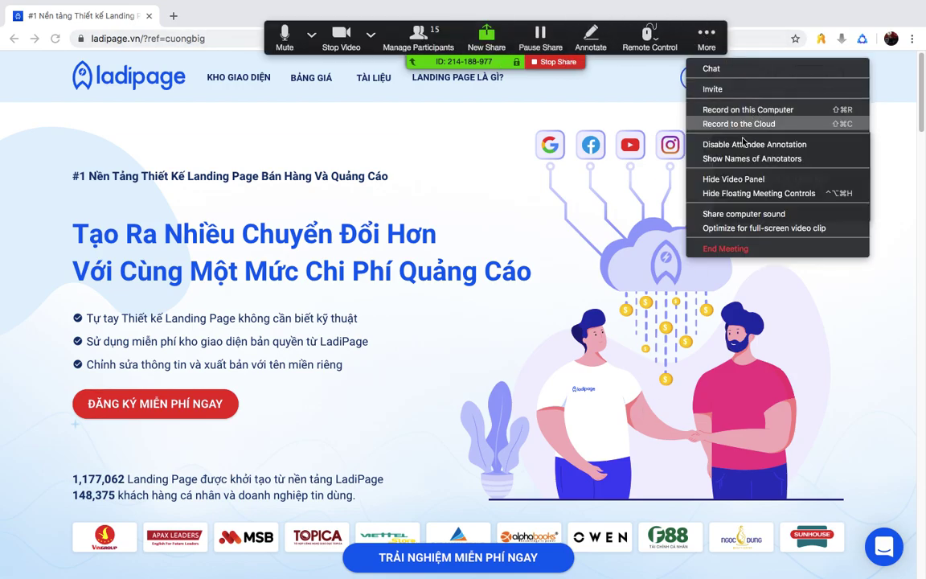
- Show the Zoom meeting chat and start the free LadiPage sign-up (ĐĂNG KÝ MIỄN PHÍ NGAY)
left_click(710, 68)
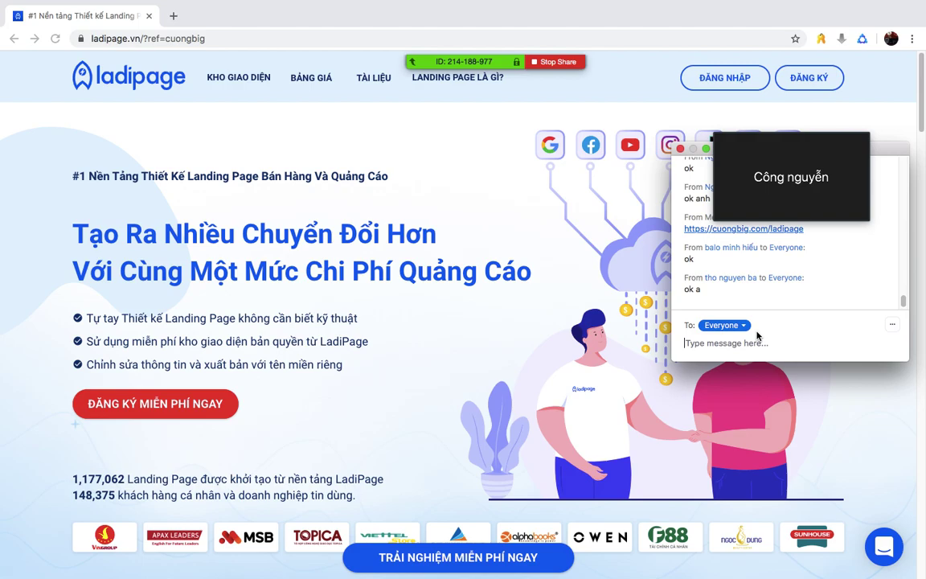
left_click(165, 403)
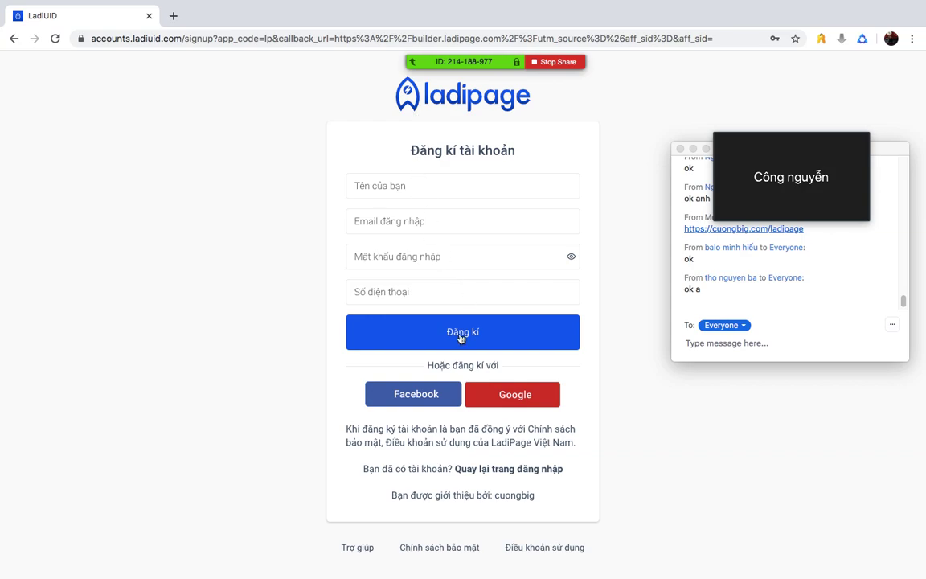
- Abandon the stalled Facebook sign-up and register with a Google account instead
left_click(431, 397)
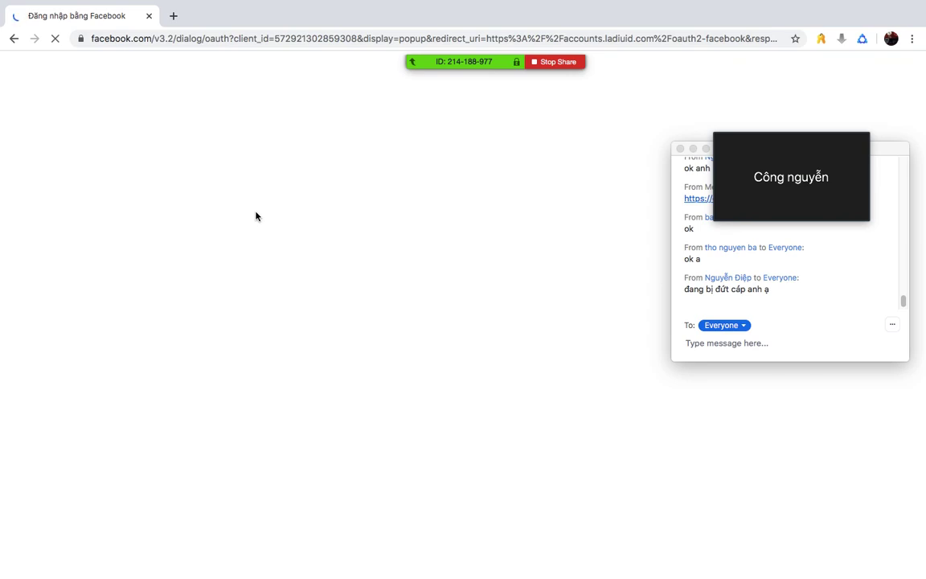
left_click(12, 38)
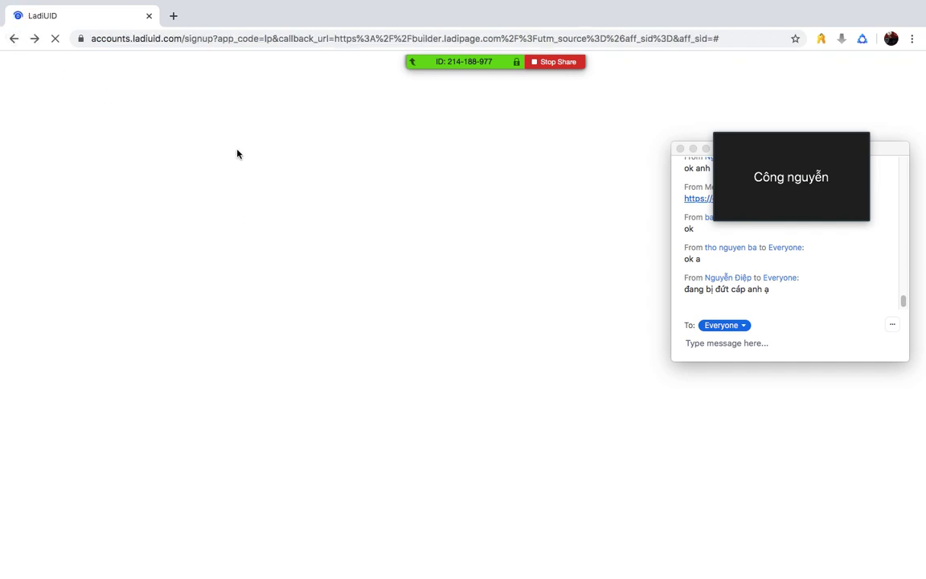
left_click(530, 396)
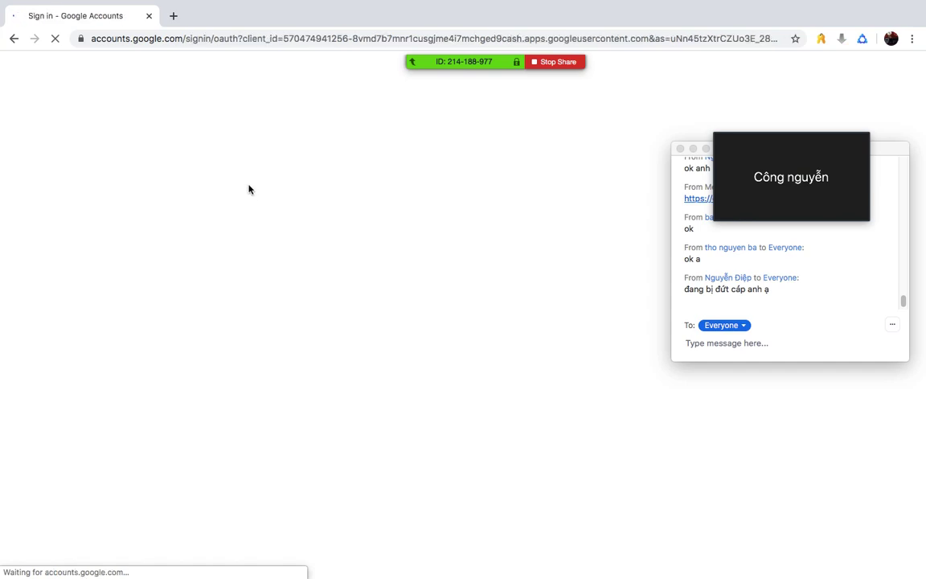
left_click(429, 332)
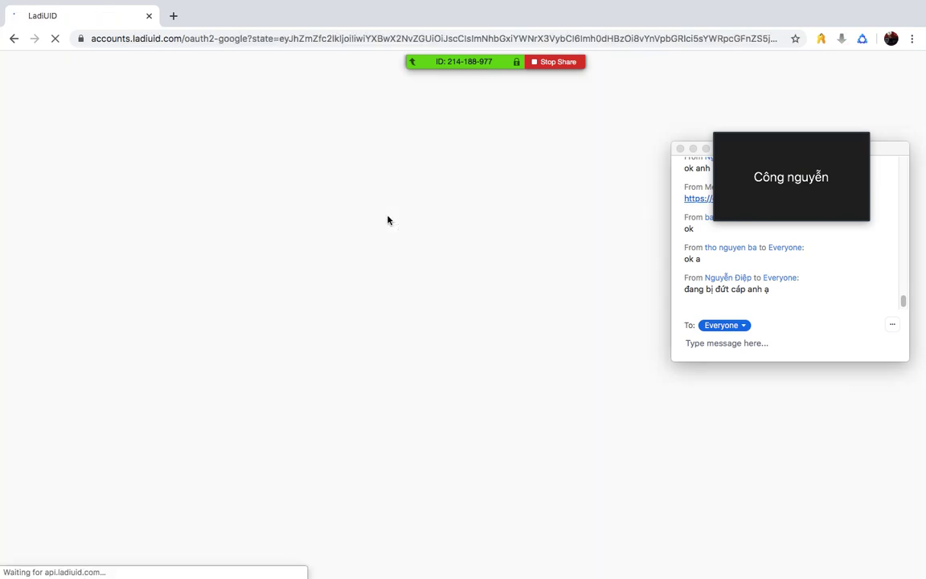
left_click(382, 209)
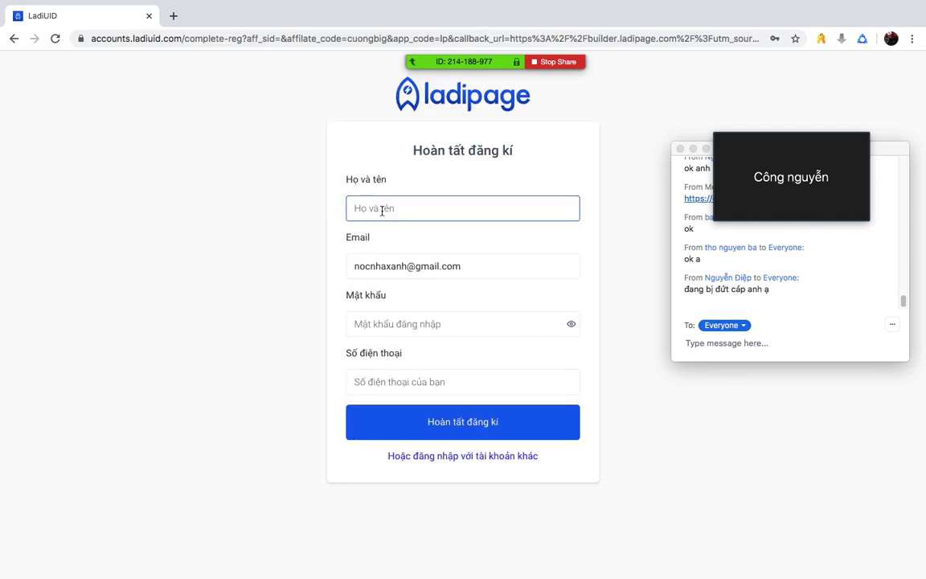
- Enter the full name, a password and the phone number, then submit Hoàn tất đăng kí
type("Hồ Ngọc Cương")
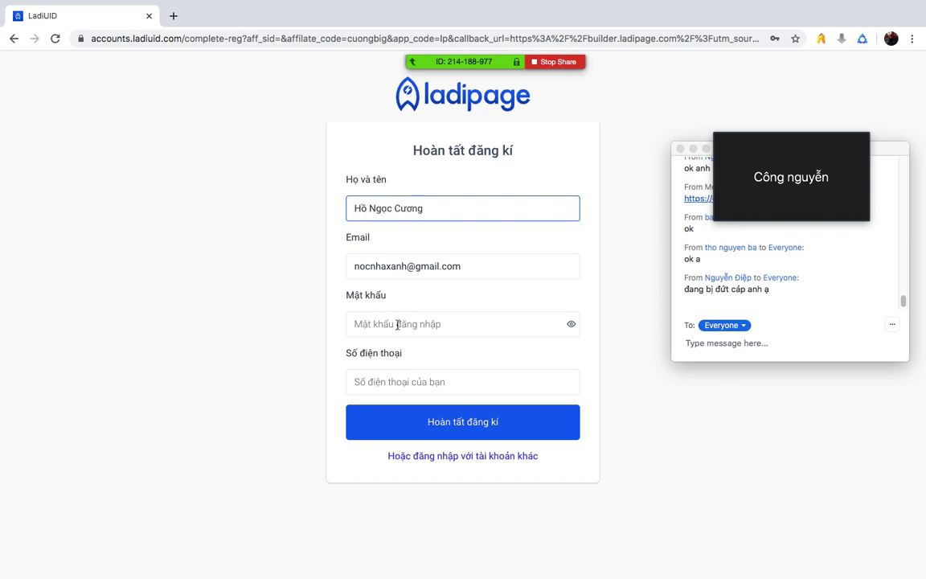
left_click(397, 325)
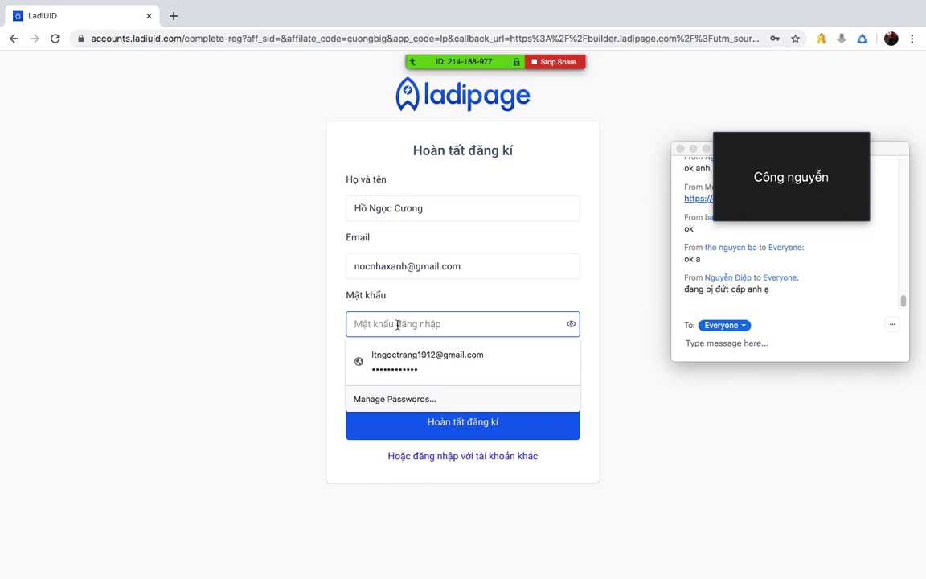
type("1")
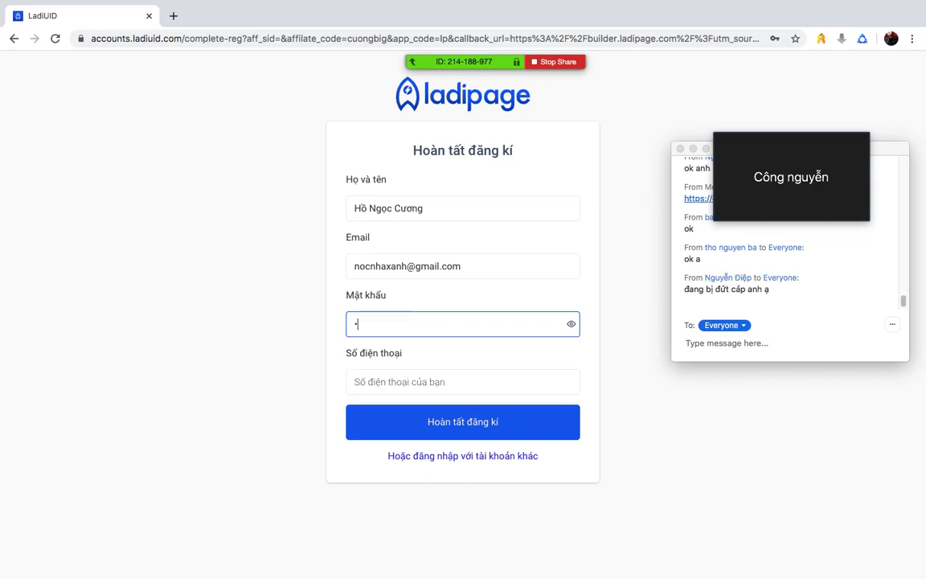
type("234567890")
left_click(424, 381)
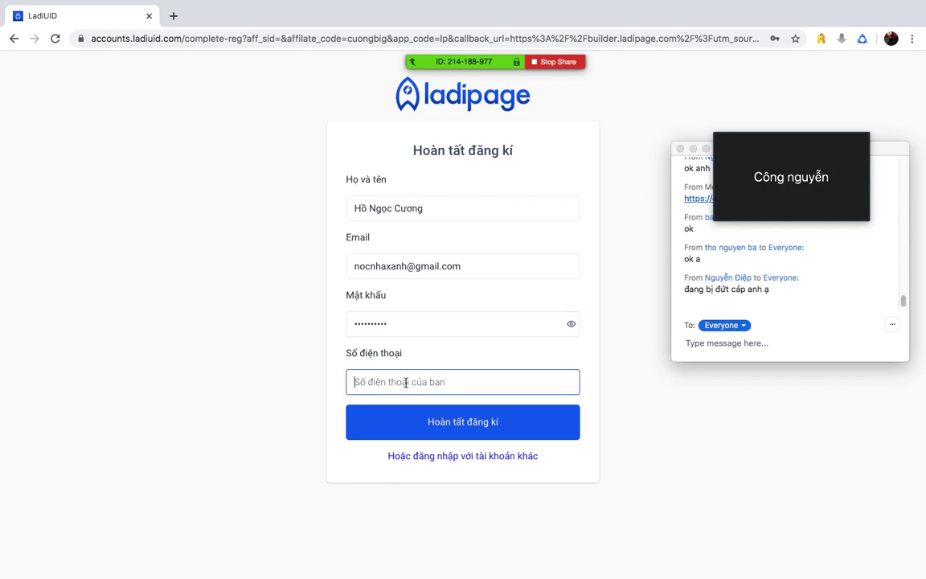
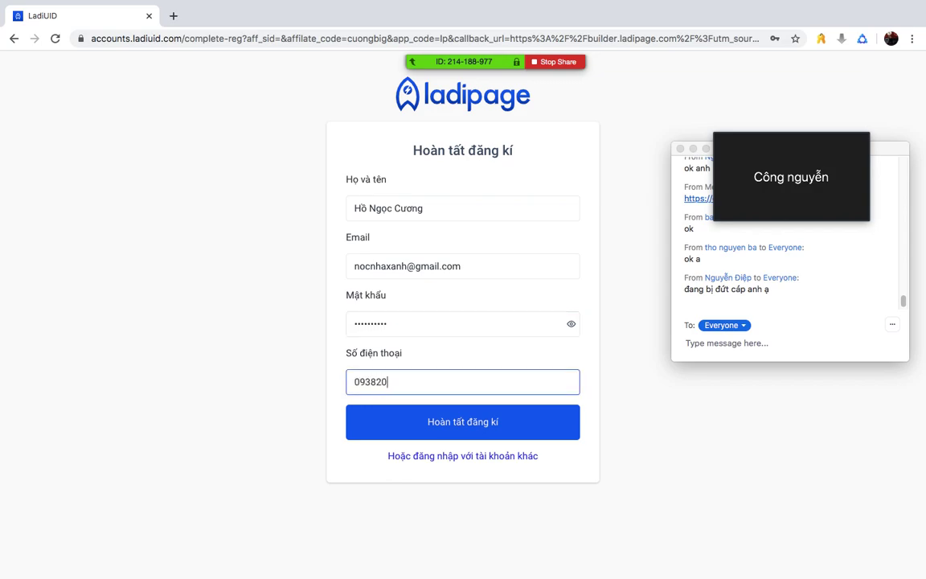
left_click(432, 421)
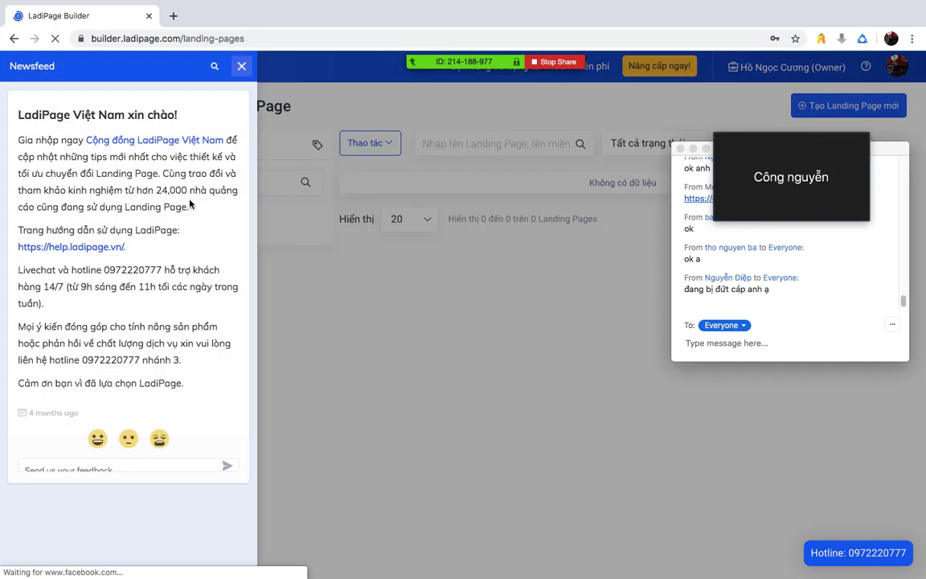
- Close the Newsfeed welcome panel and dismiss Chrome's save-password offer
left_click(173, 143)
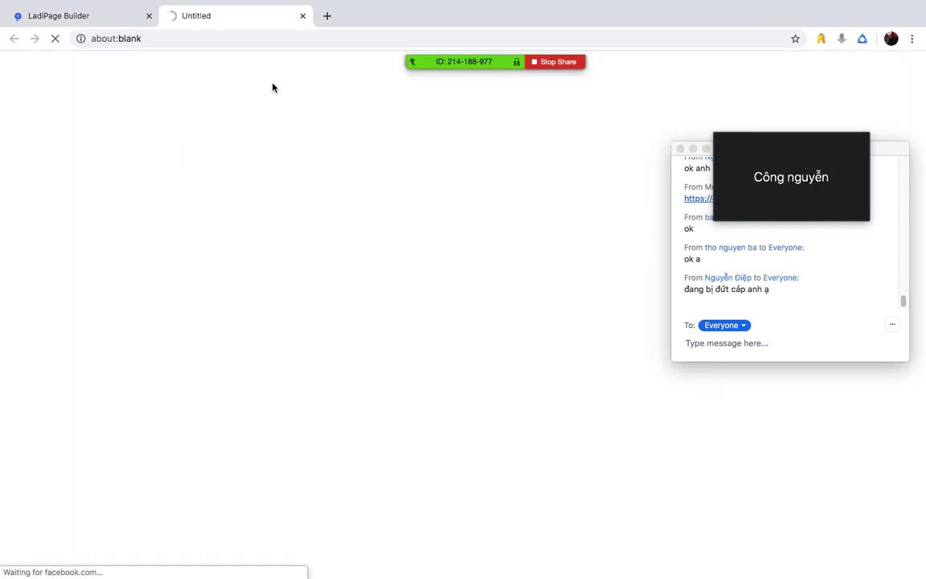
left_click(82, 14)
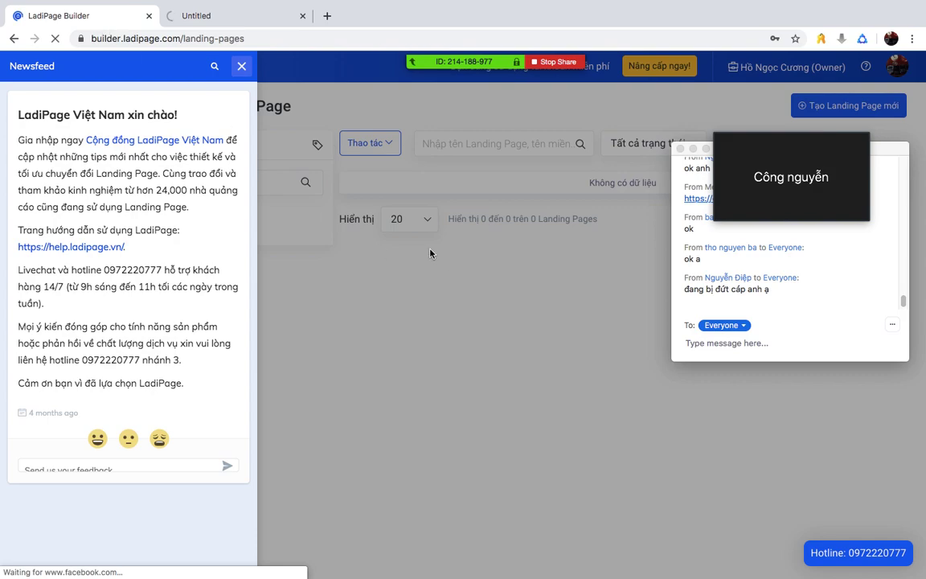
left_click(243, 66)
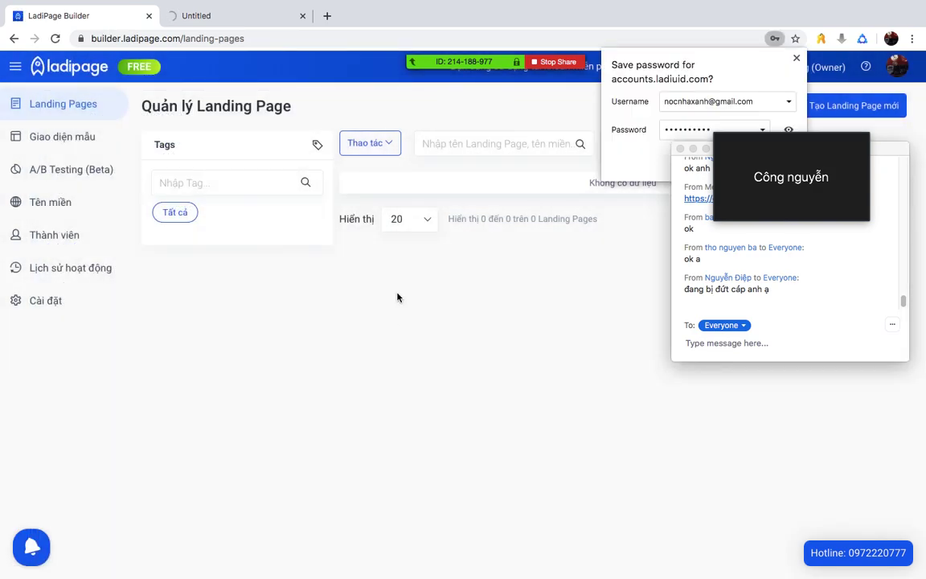
left_click(794, 60)
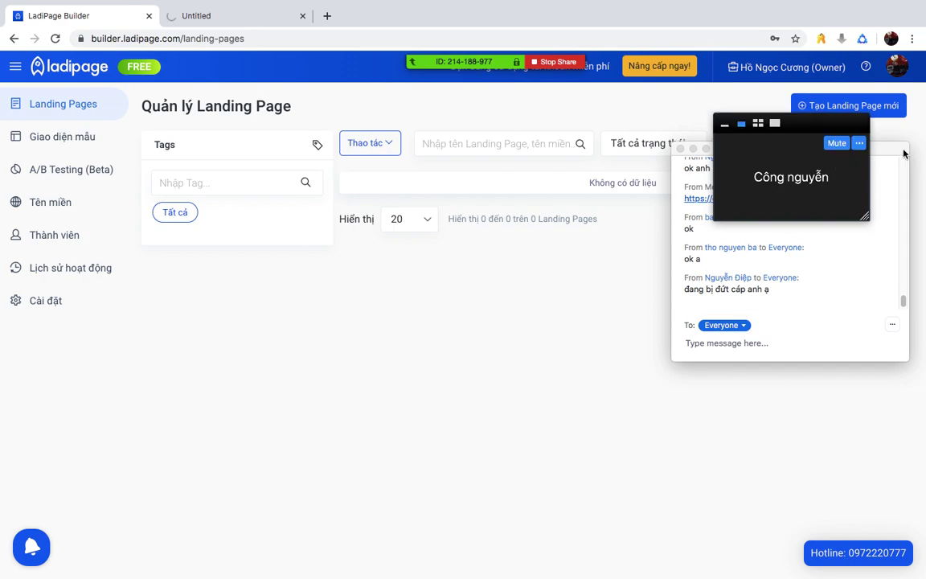
- Minimize and reposition the Zoom windows, then open the Giao diện mẫu template gallery
left_click_drag(891, 150, 908, 238)
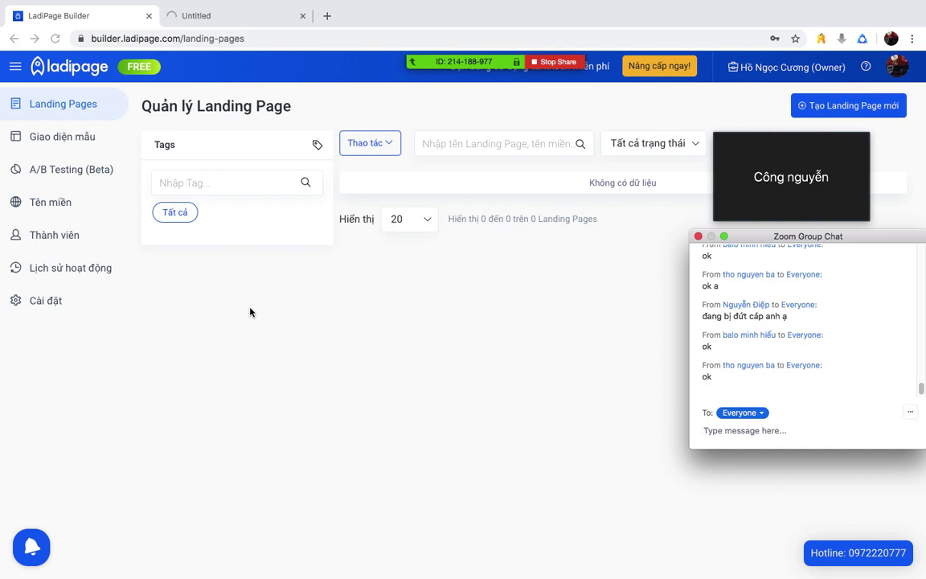
mouse_move(401, 53)
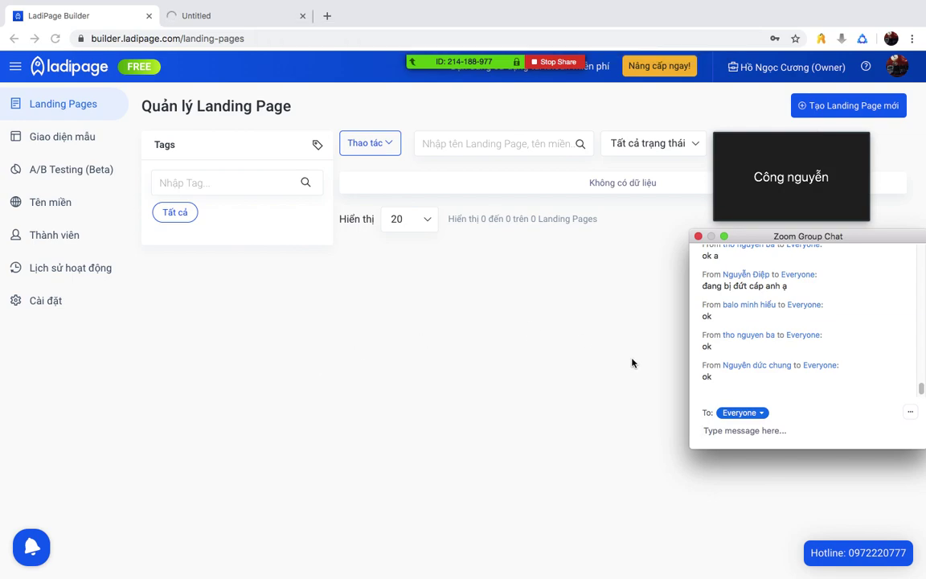
mouse_move(792, 148)
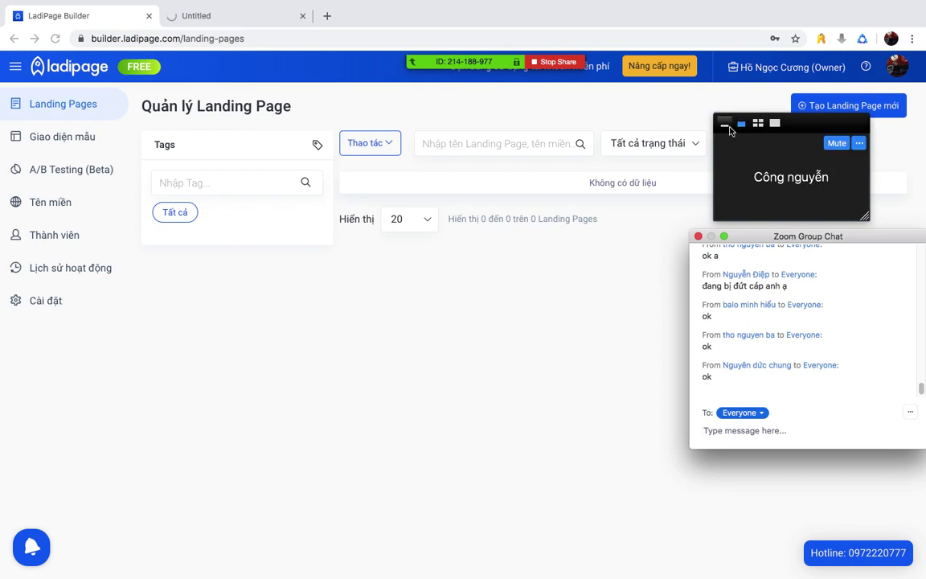
left_click(728, 127)
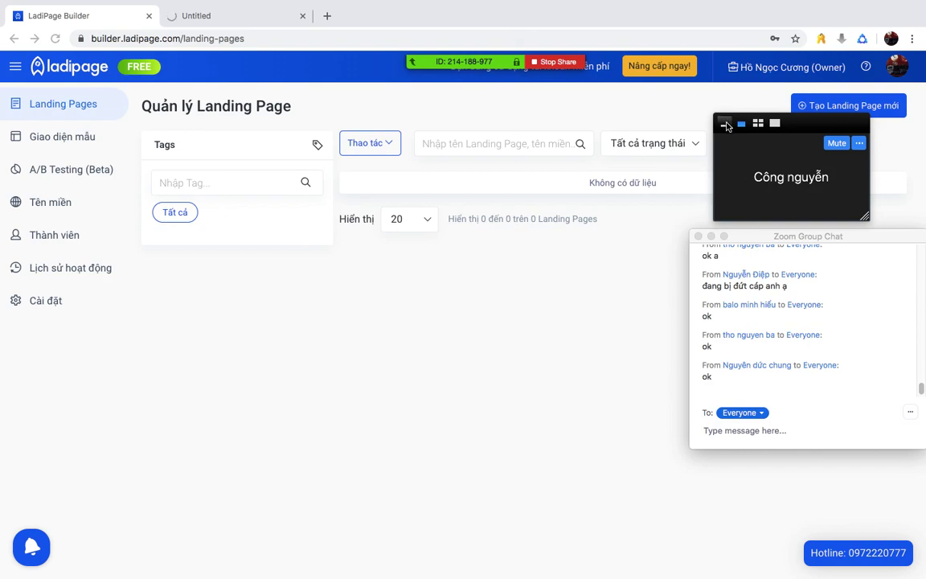
left_click(726, 126)
left_click_drag(740, 237, 815, 265)
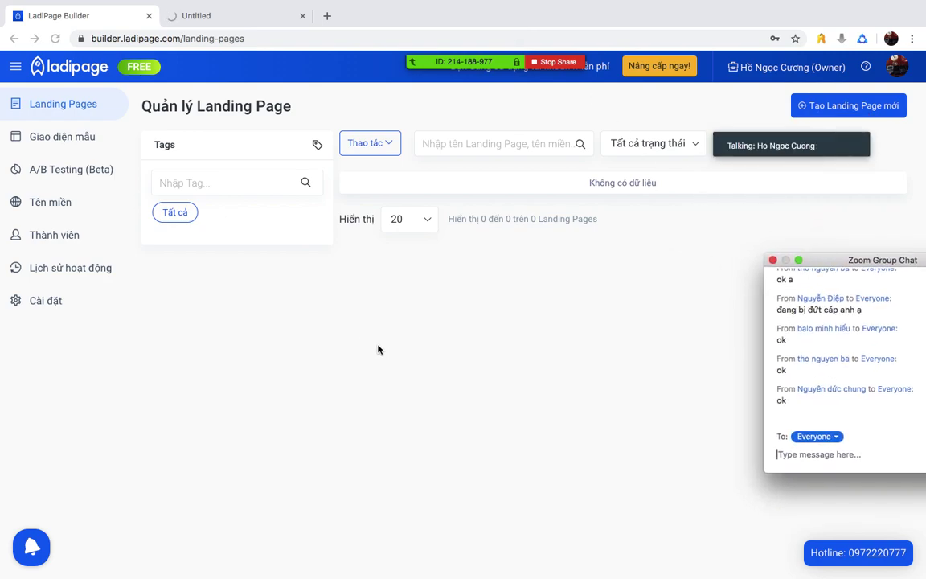
left_click(69, 137)
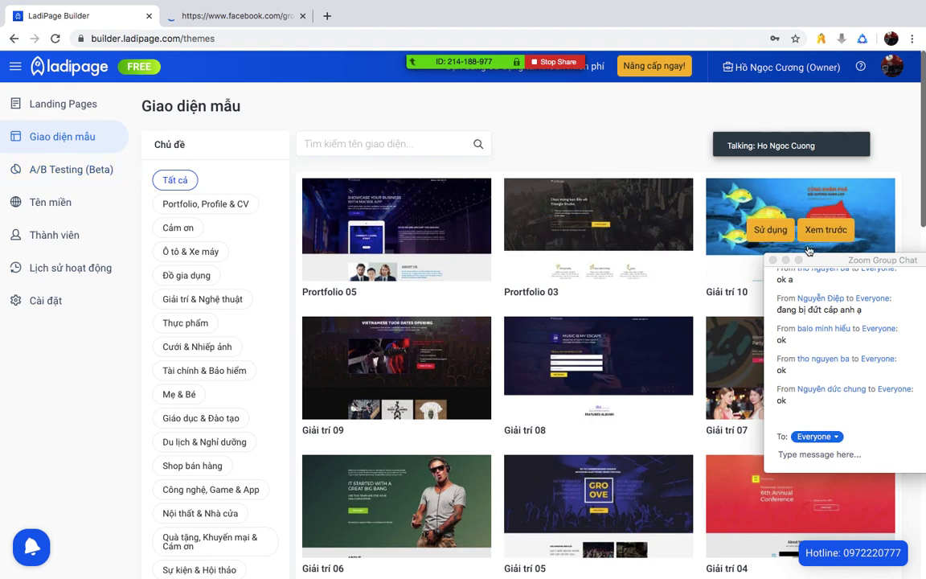
- Browse the Nội thất & Nhà cửa, Đồ gia dụng and Nhà hàng & Quán ăn template categories
left_click_drag(846, 259, 802, 193)
scroll(236, 267, "down", 1)
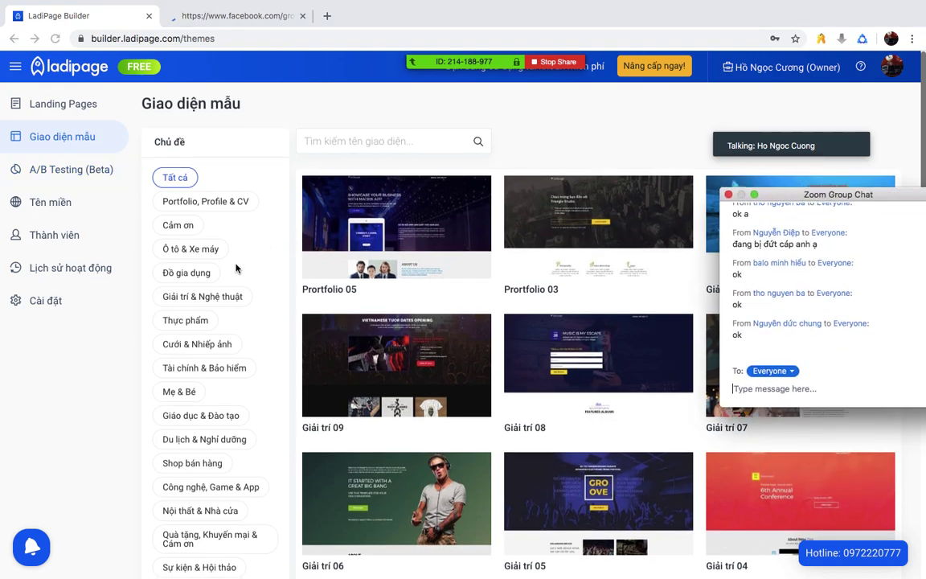
scroll(248, 268, "down", 3)
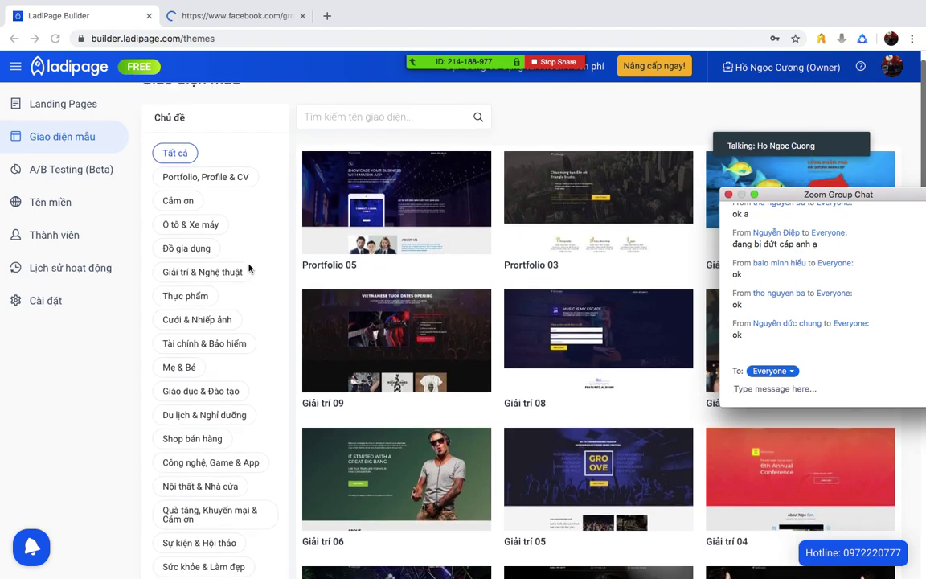
scroll(248, 267, "down", 1)
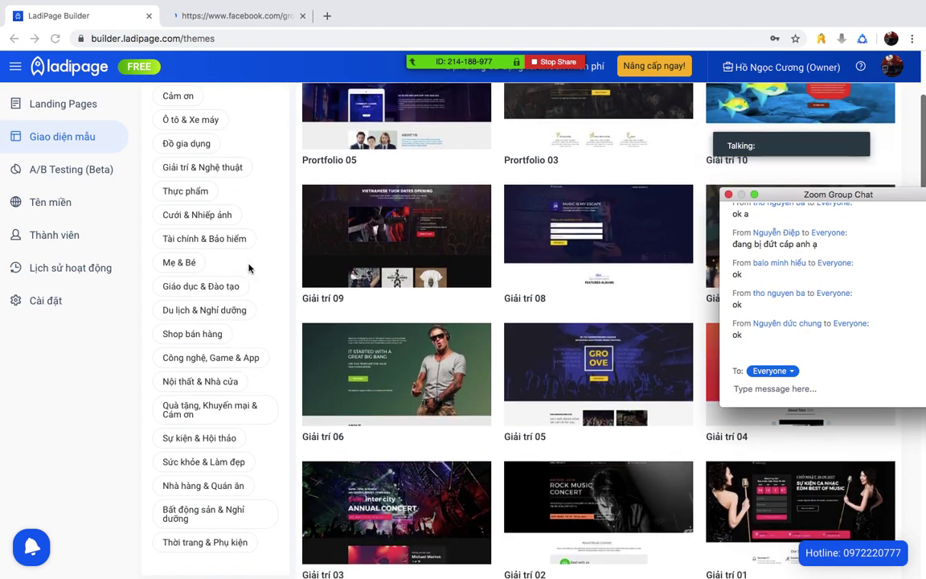
left_click(202, 380)
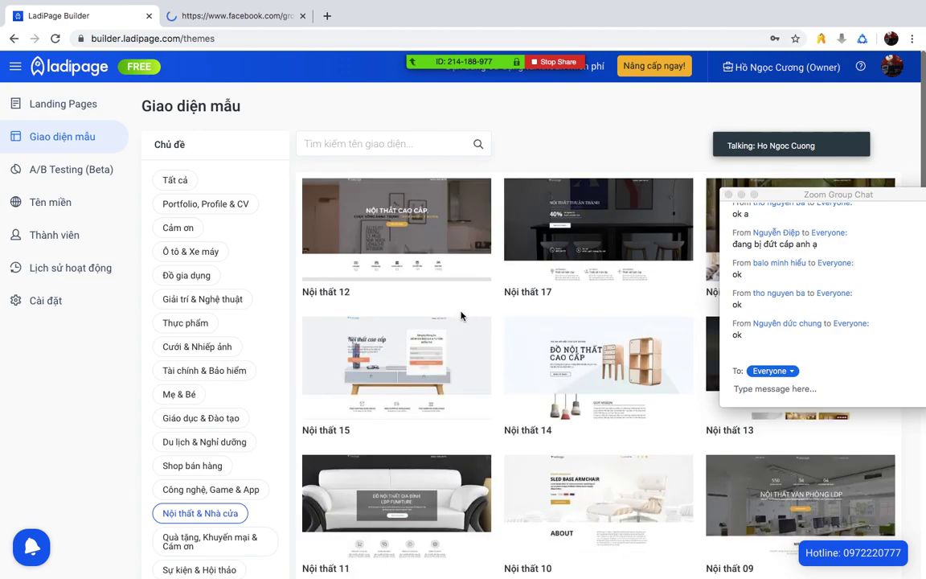
left_click(187, 276)
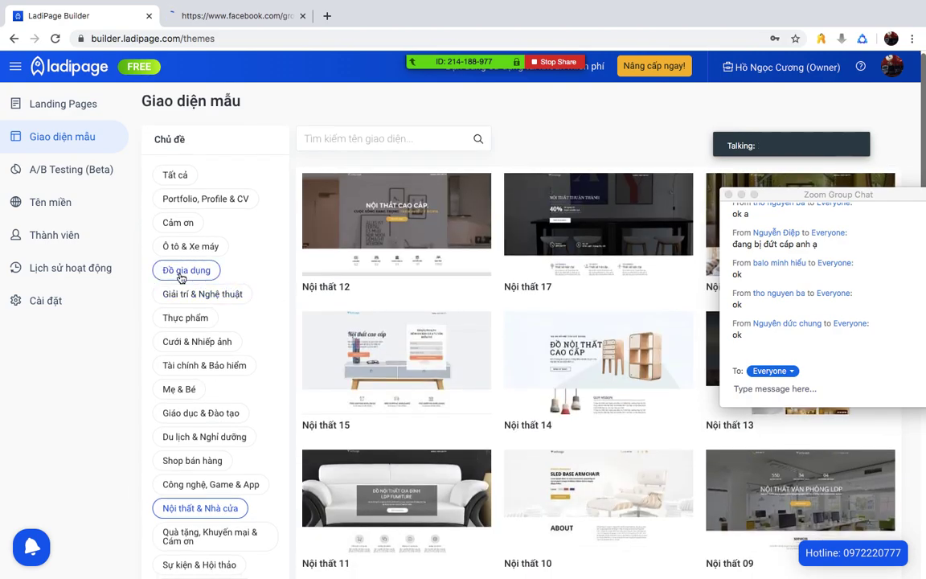
scroll(187, 278, "down", 4)
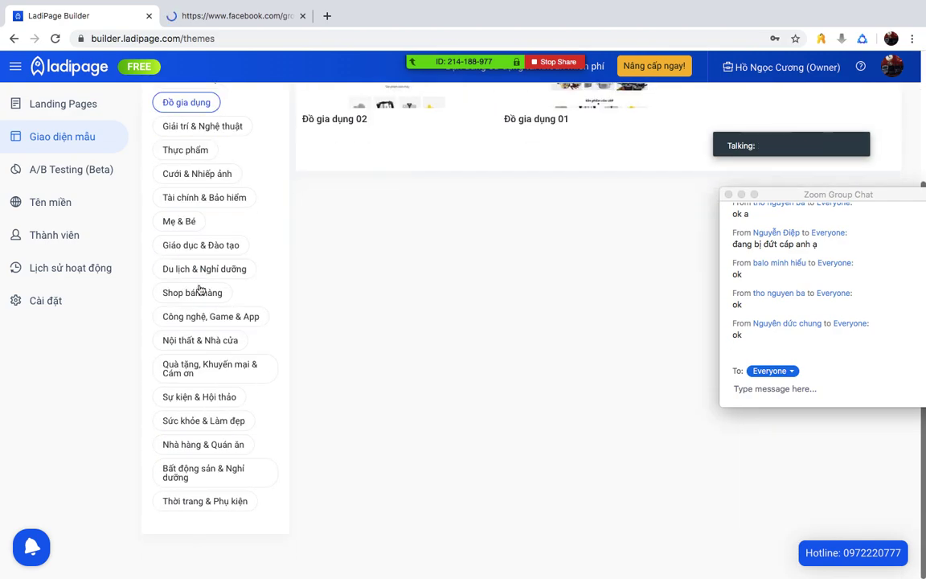
left_click(224, 445)
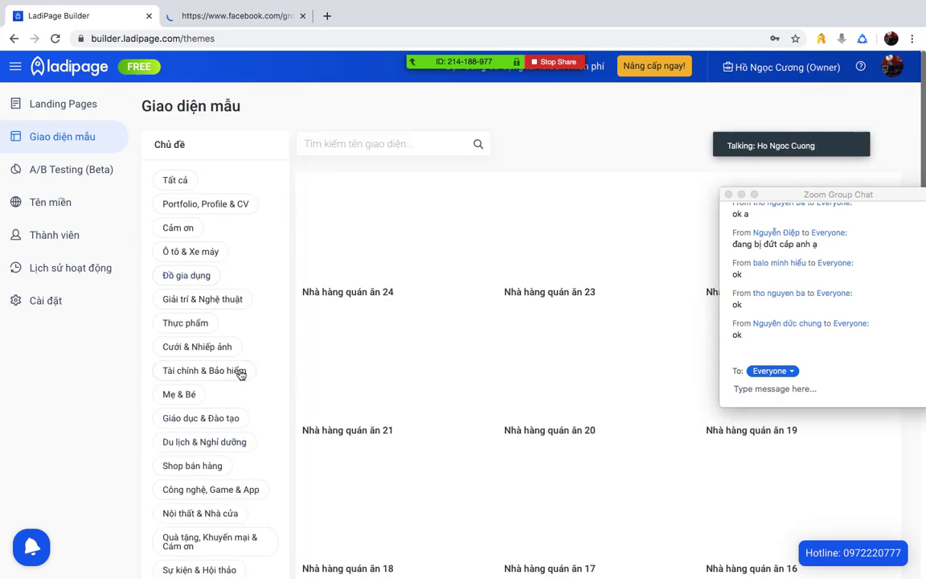
scroll(234, 329, "down", 1)
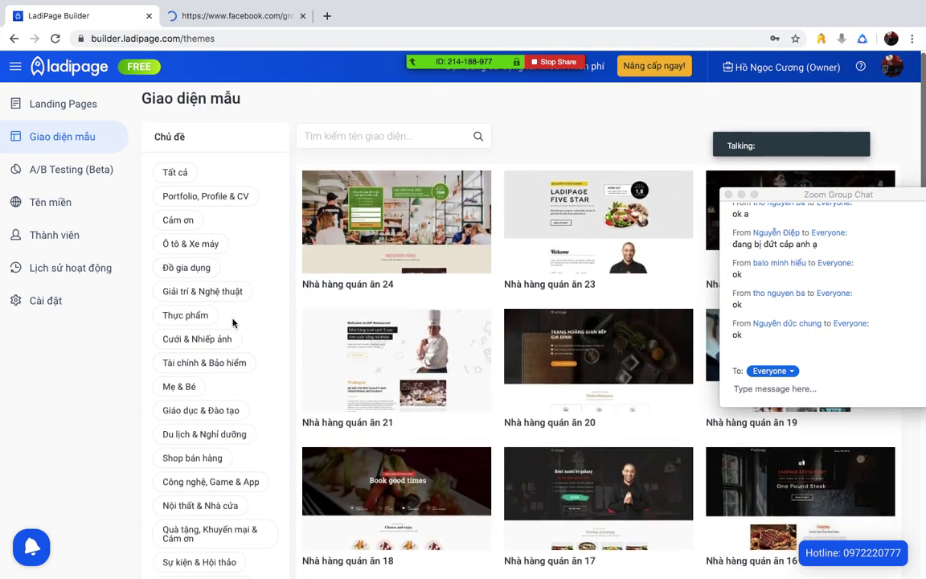
scroll(234, 321, "down", 1)
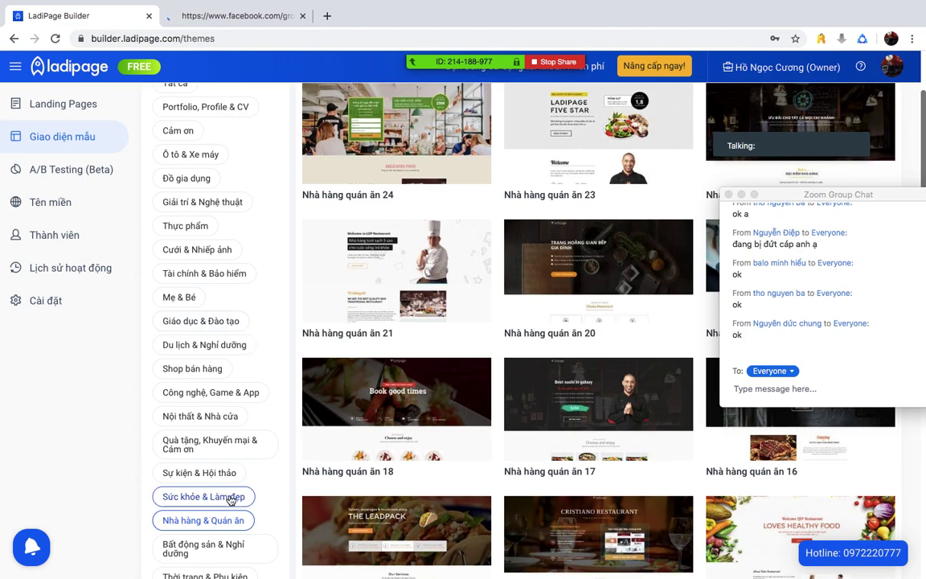
- Filter to Sức khỏe & Làm đẹp and preview the Làm đẹp 12 lipstick template
left_click(210, 434)
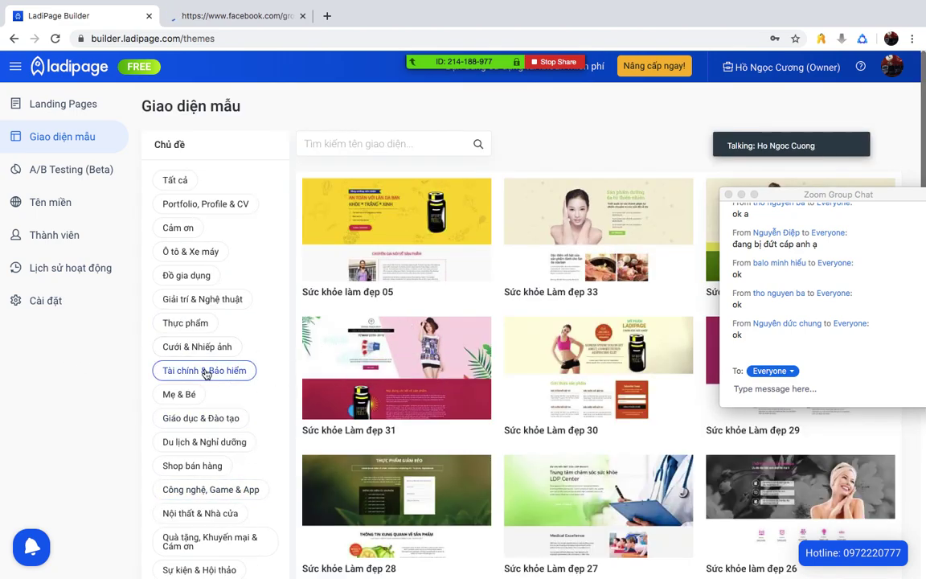
scroll(217, 379, "down", 3)
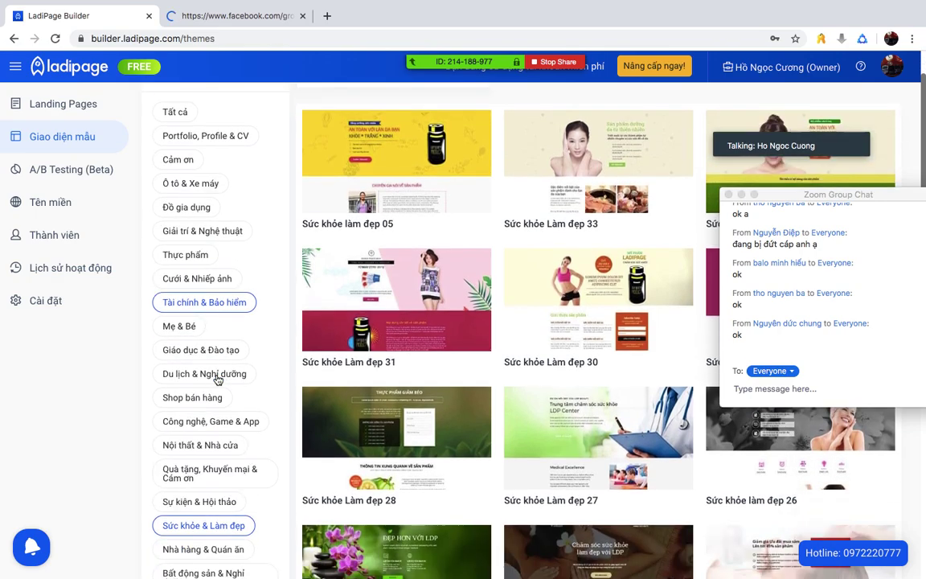
scroll(217, 380, "down", 5)
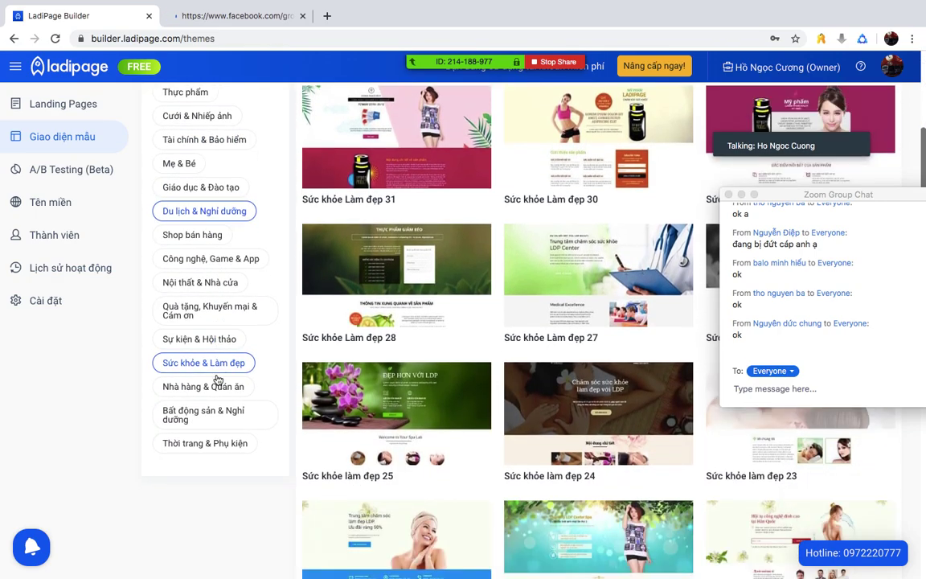
scroll(217, 379, "down", 10)
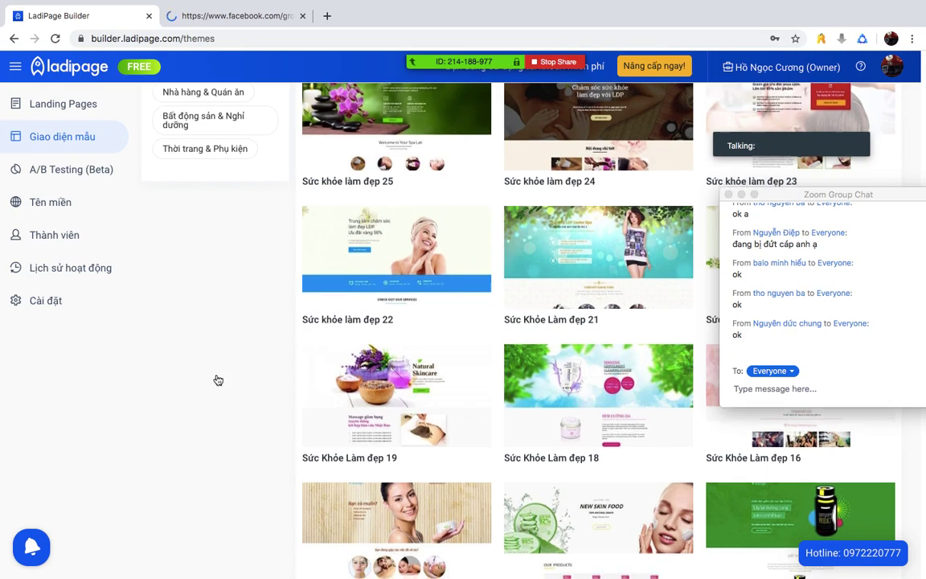
scroll(217, 379, "down", 5)
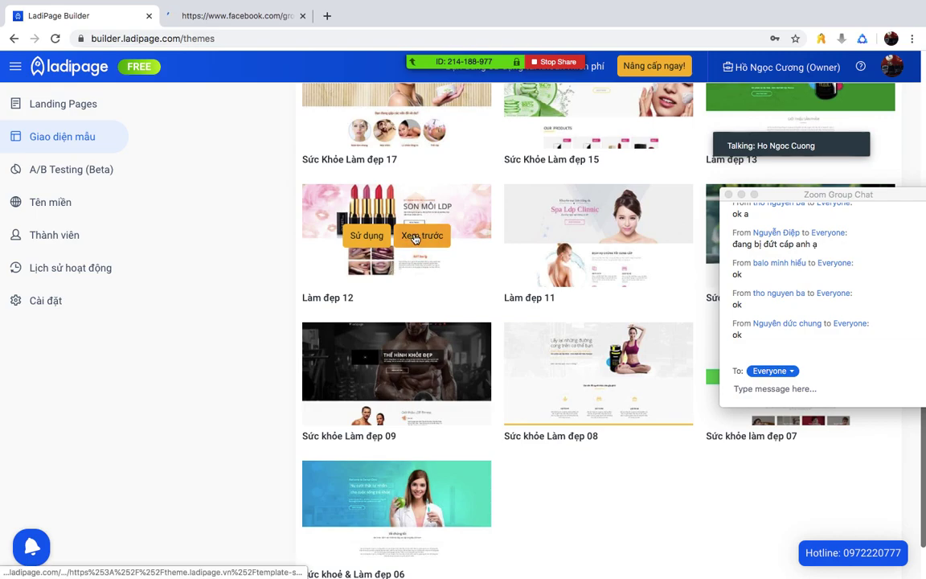
left_click(409, 239)
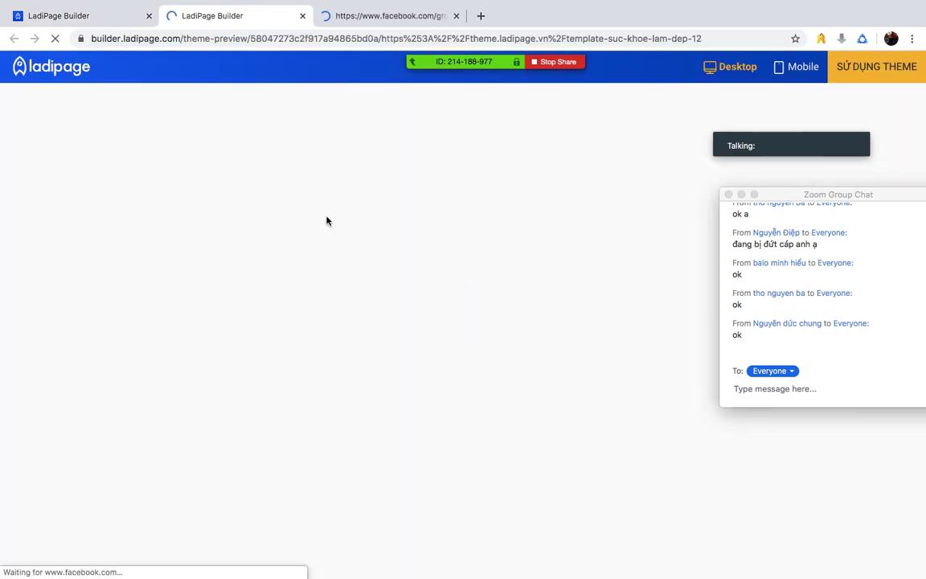
- Scroll through the Làm đẹp 12 preview, then return to the themes gallery tab
scroll(538, 328, "down", 15)
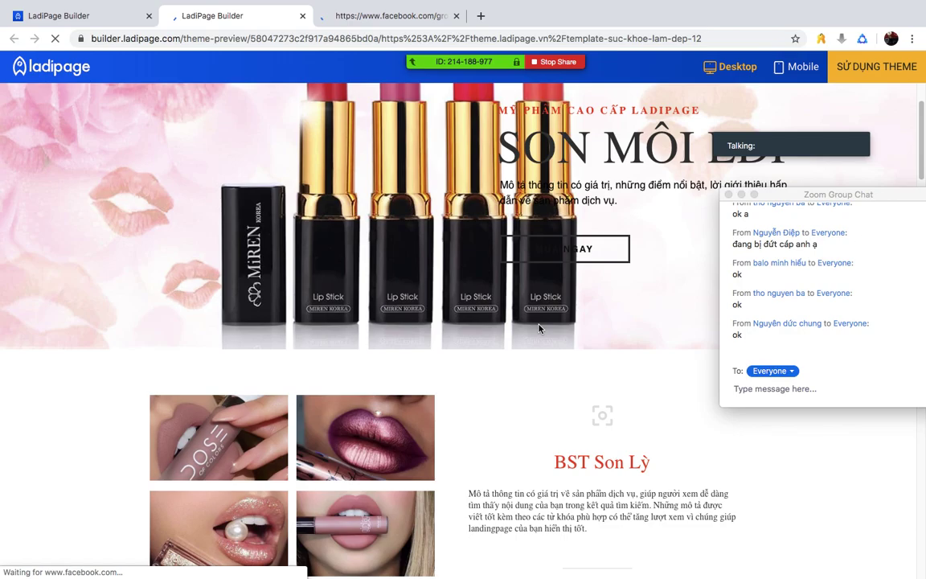
scroll(417, 305, "down", 20)
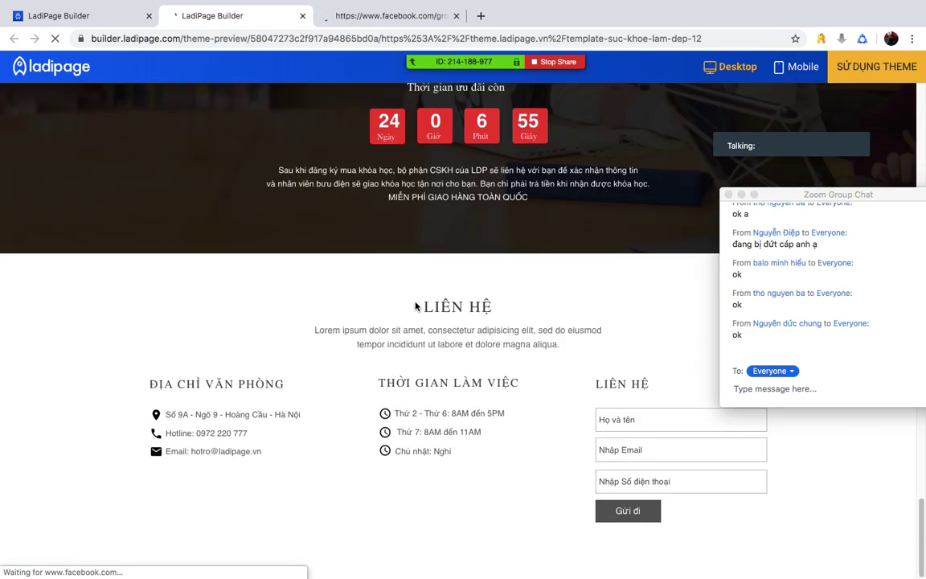
scroll(416, 306, "up", 20)
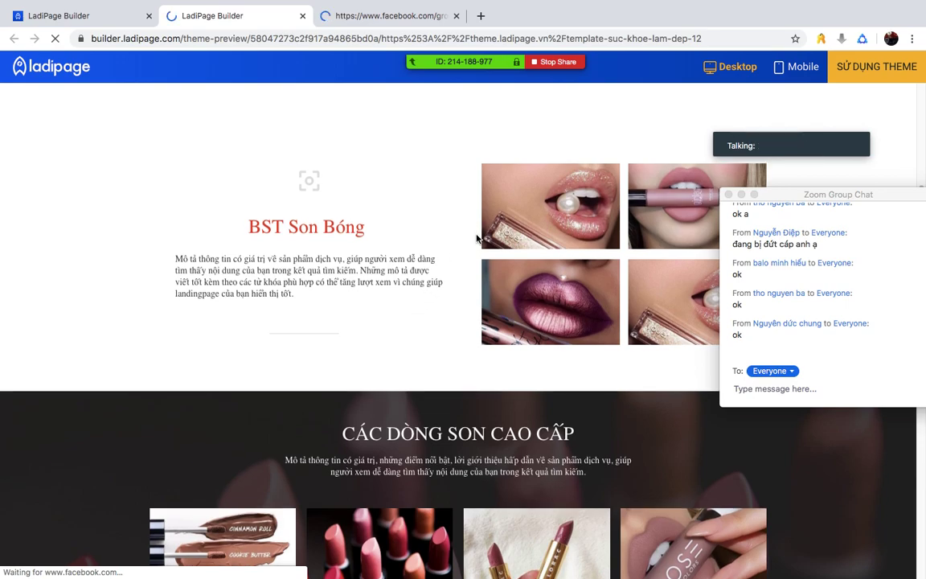
scroll(475, 240, "up", 3)
scroll(475, 239, "up", 3)
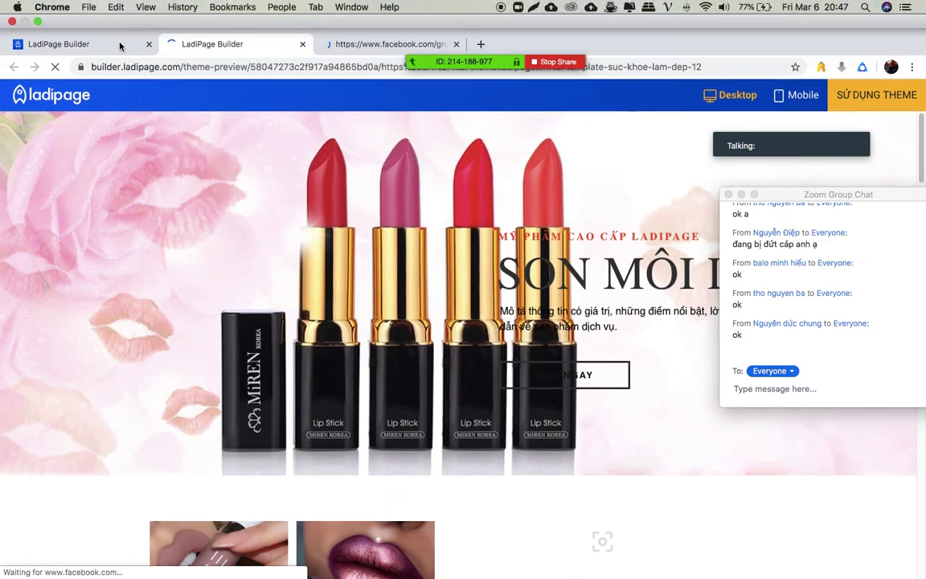
left_click(113, 41)
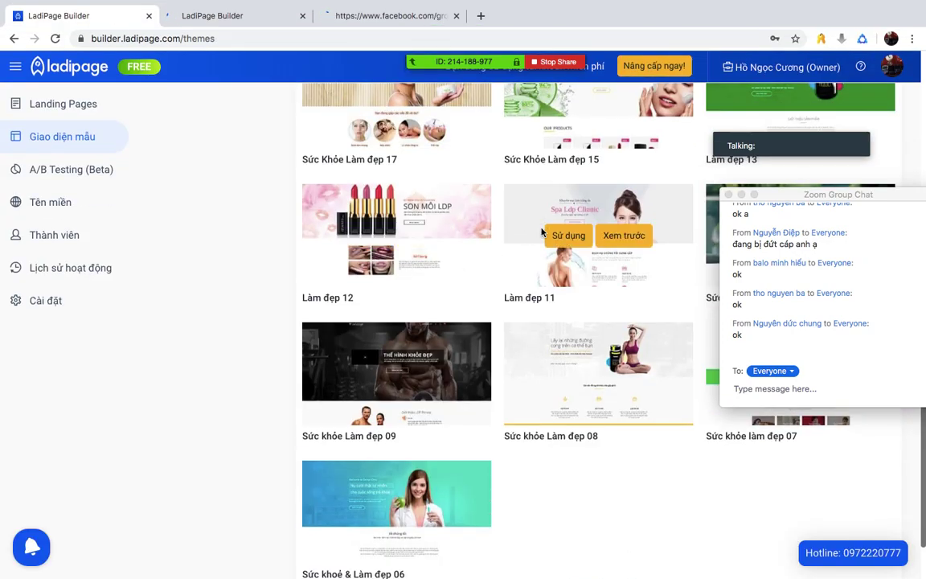
- Close the lipstick preview tab and browse the Sức khỏe Làm đẹp 09 fitness preview to its footer
left_click(302, 17)
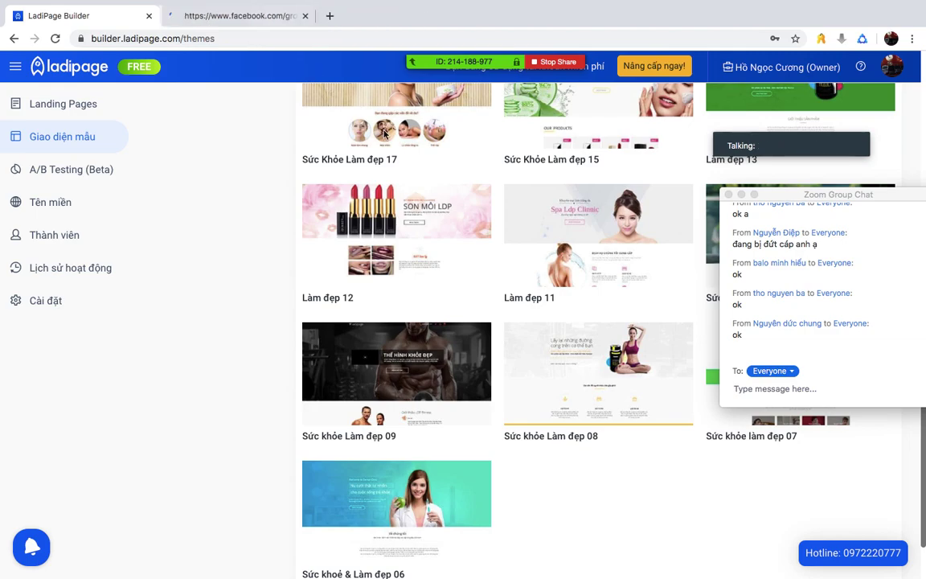
scroll(377, 313, "down", 2)
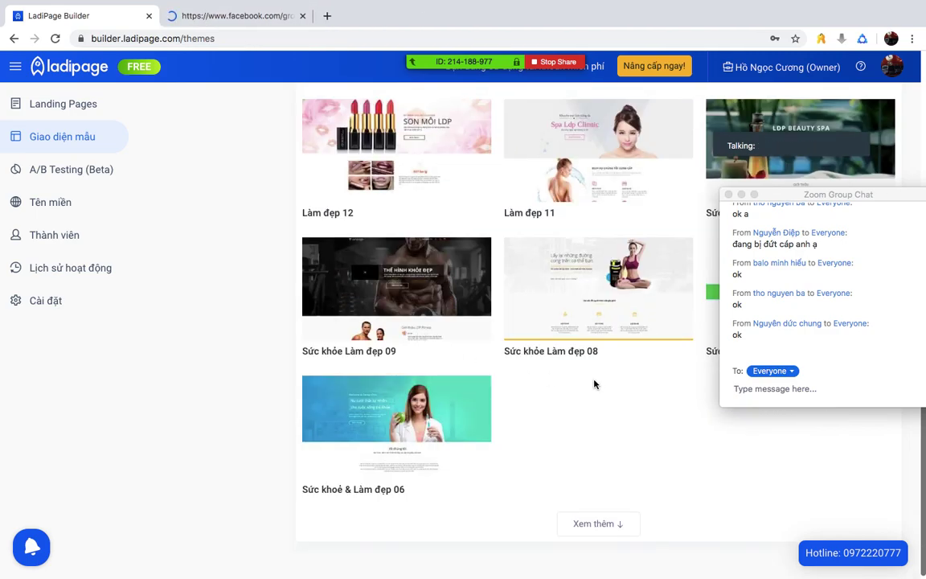
left_click(416, 291)
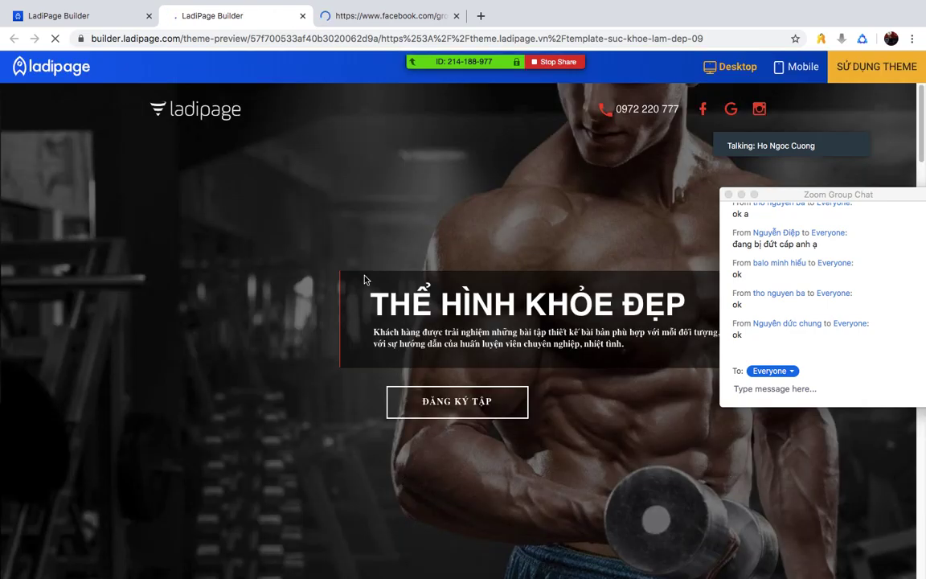
scroll(336, 321, "down", 5)
scroll(336, 320, "down", 10)
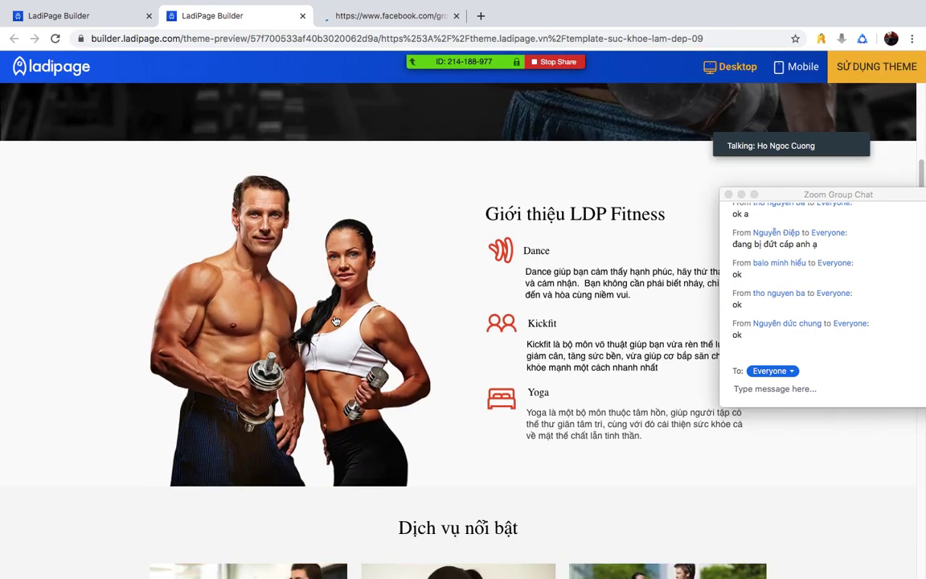
scroll(336, 320, "down", 10)
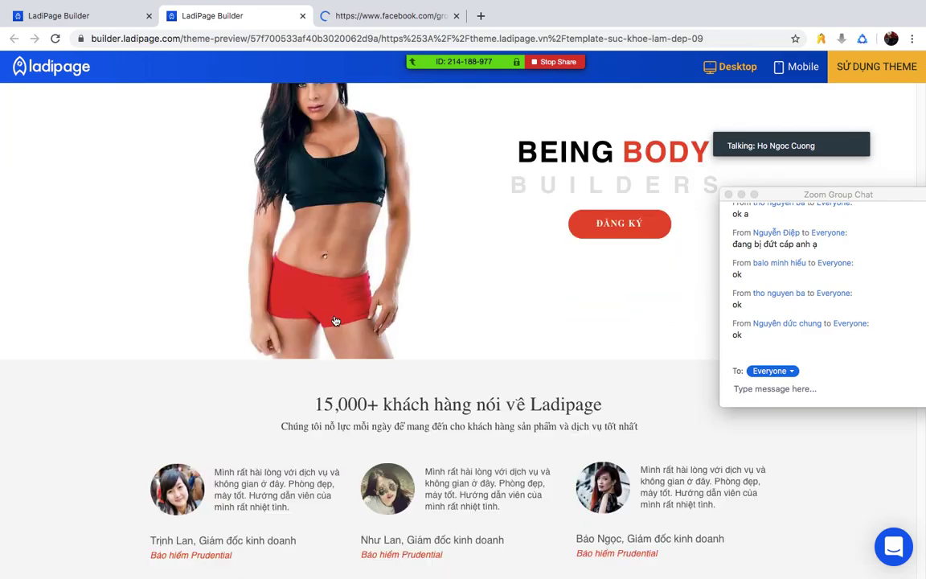
scroll(335, 320, "down", 5)
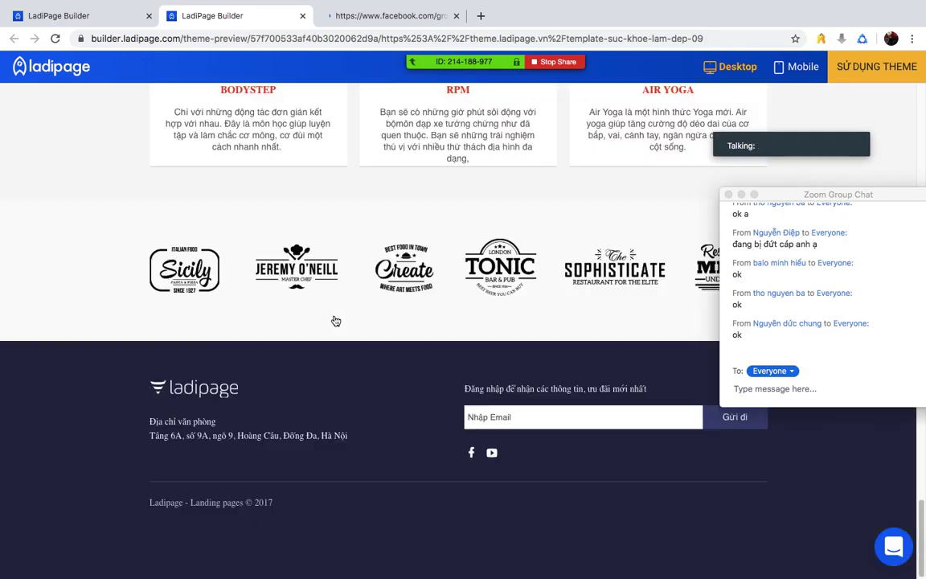
scroll(336, 320, "up", 15)
scroll(336, 321, "down", 8)
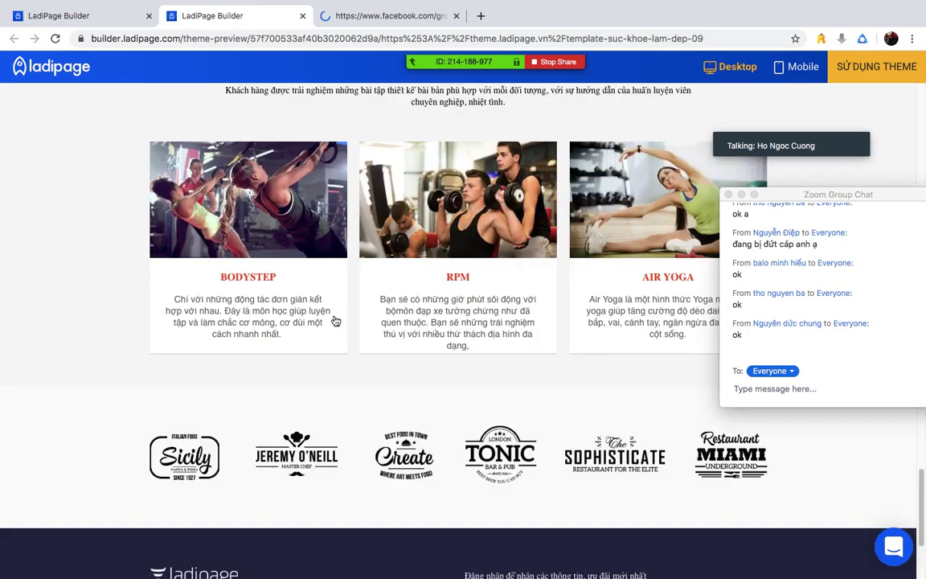
scroll(336, 320, "up", 20)
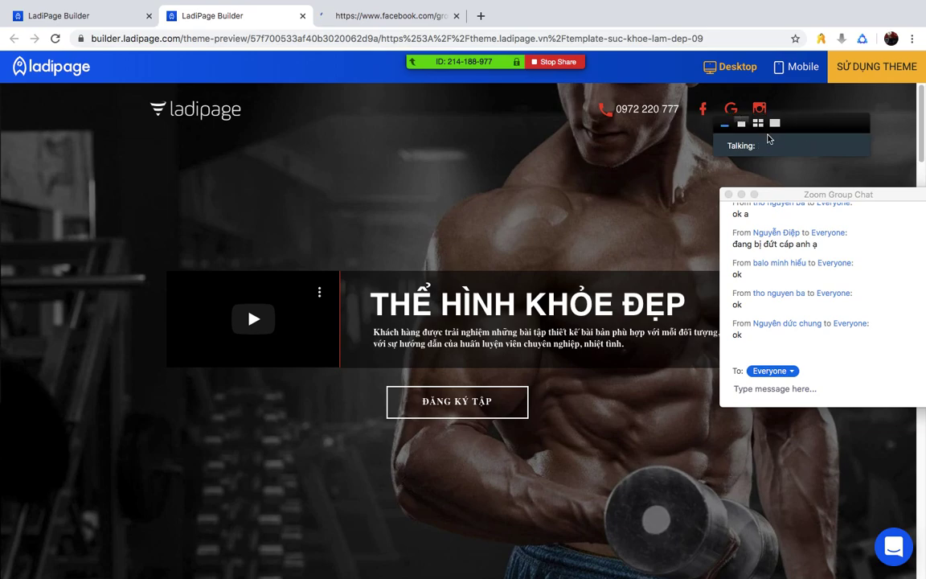
- Create a landing page named 'the hinh' from the fitness theme, then return to the gallery tab
left_click(874, 67)
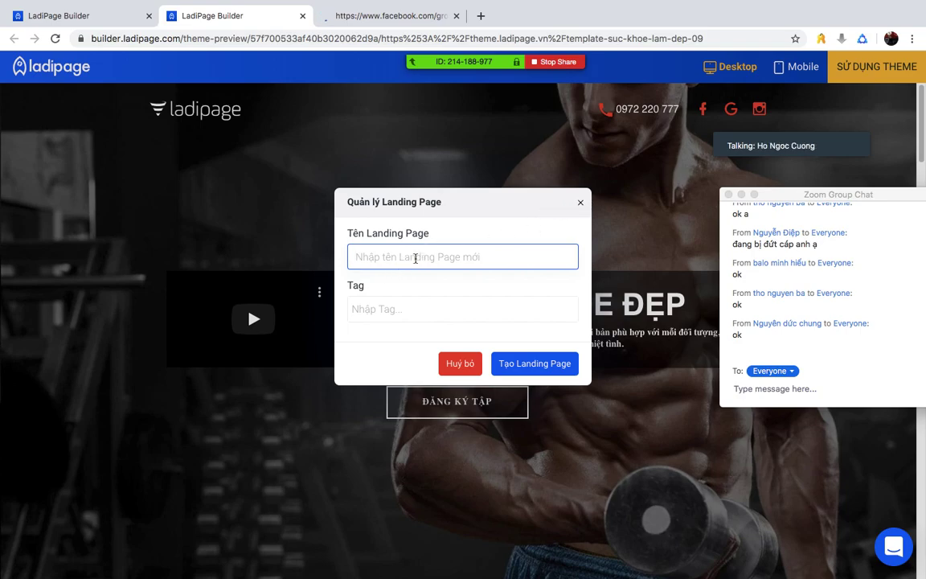
type("T")
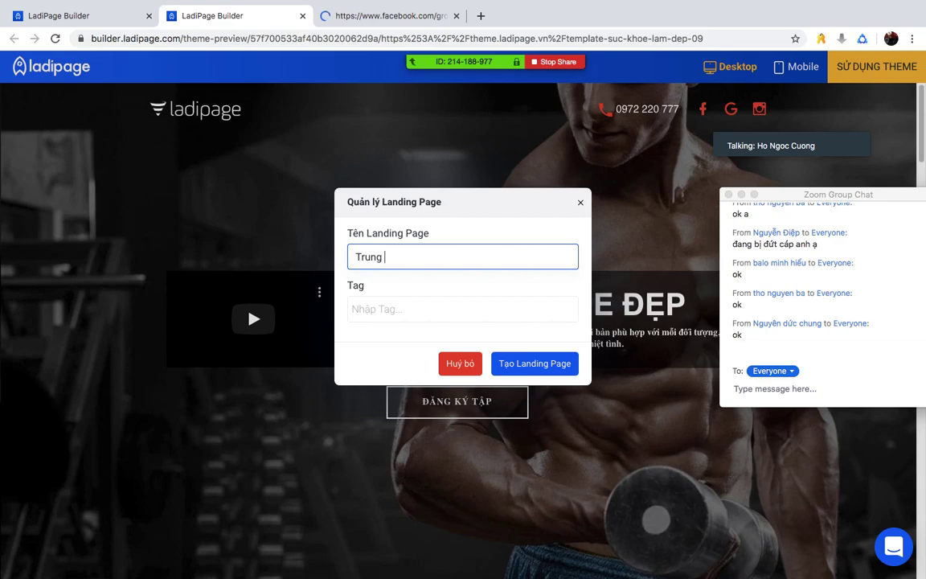
type("rung")
key("super+a")
key("BackSpace")
type("t")
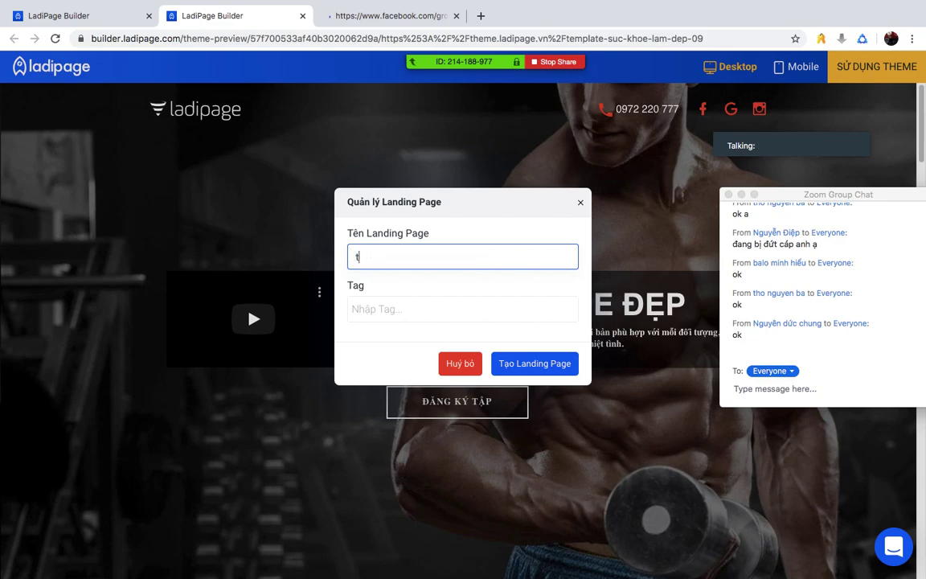
key("BackSpace")
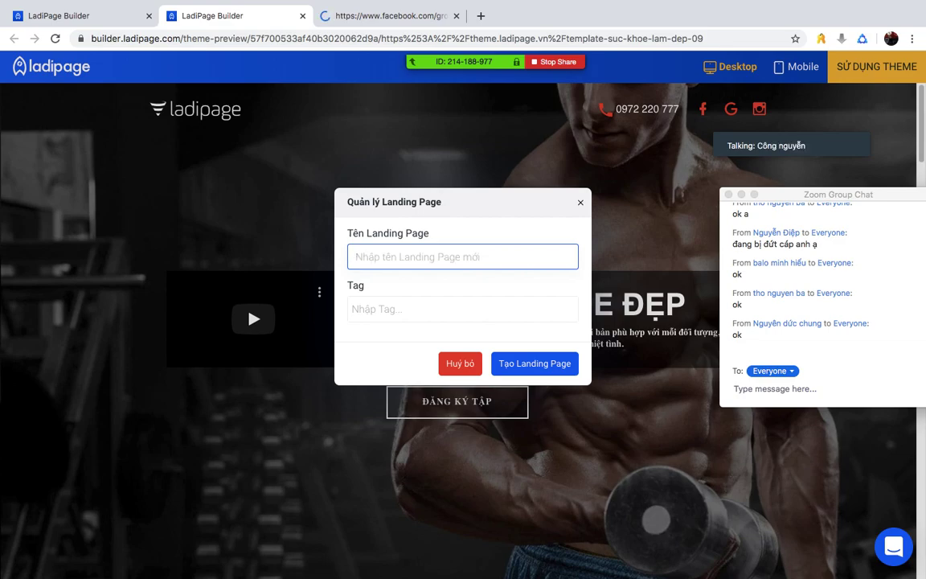
type("the hinh")
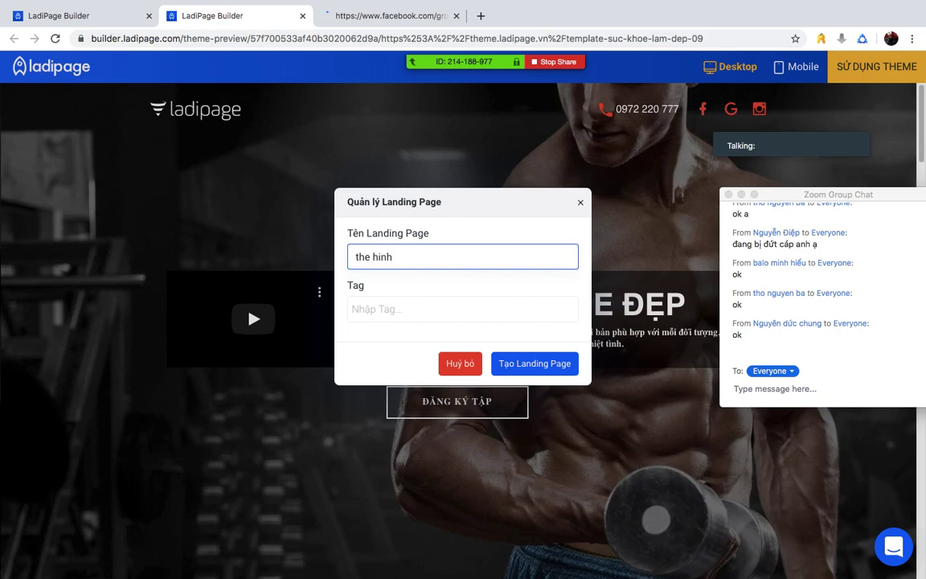
left_click(543, 364)
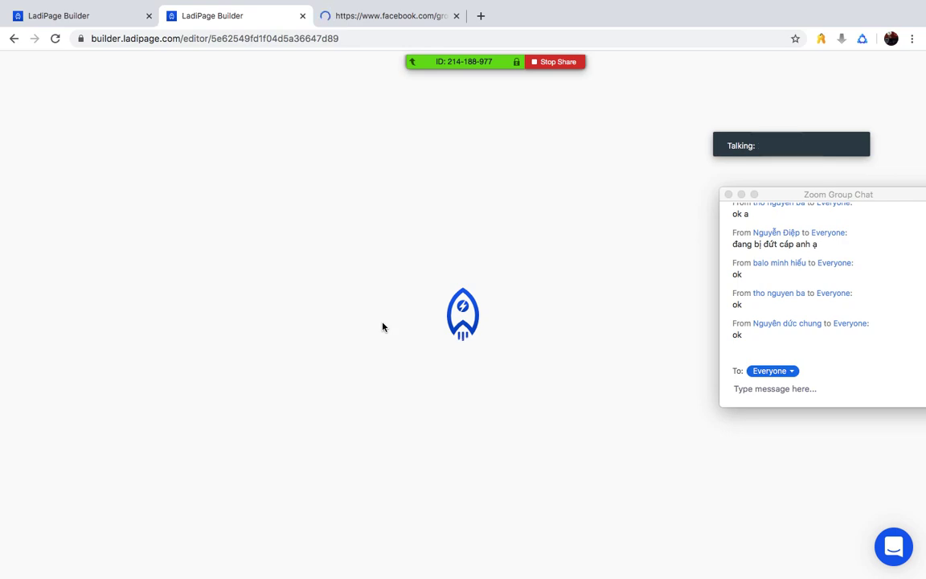
left_click(72, 14)
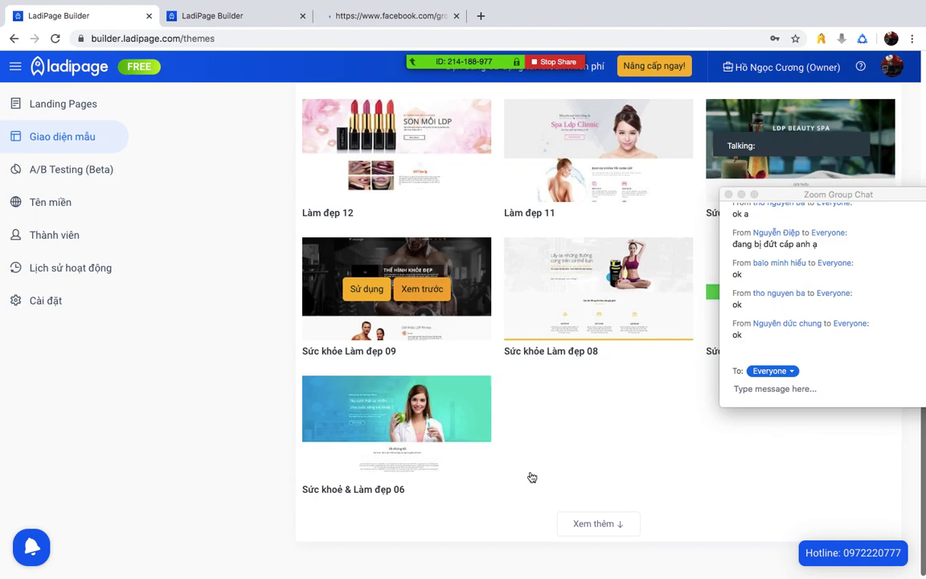
- Choose the Sức khỏe làm đẹp 05 template from the template gallery for a new page
left_click(430, 288)
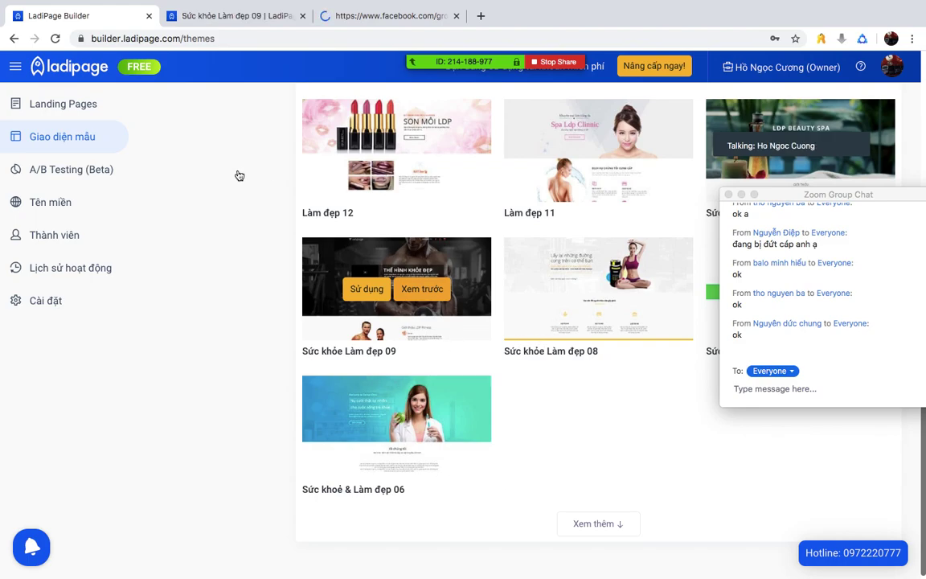
left_click(51, 148)
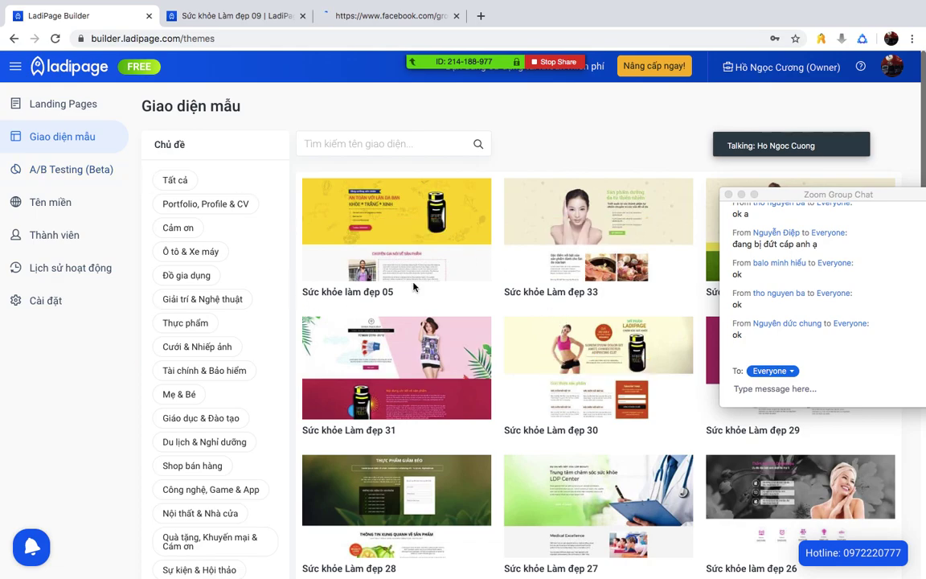
mouse_move(402, 225)
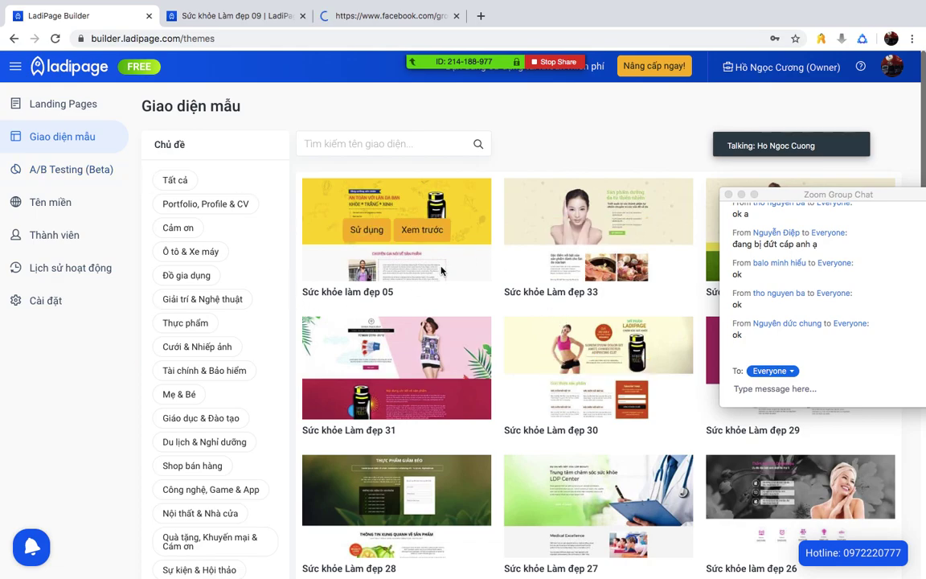
left_click(363, 229)
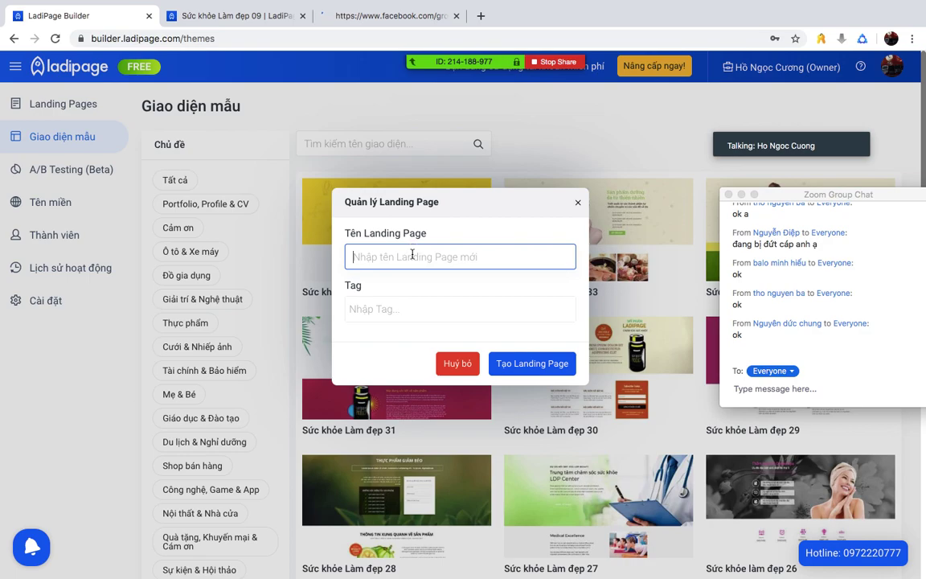
- Name the landing page 'My pham', create it, and close the Facebook tab
type("My pham")
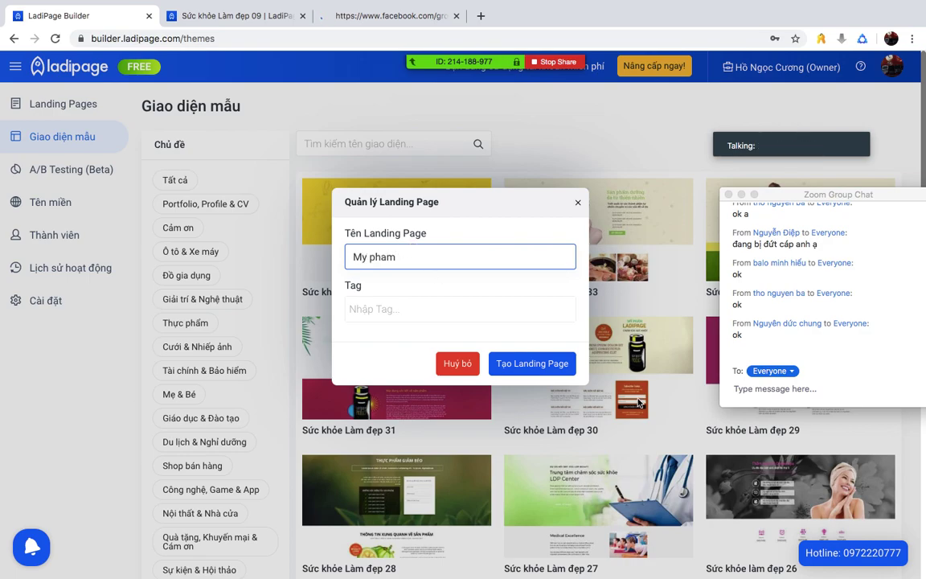
left_click(542, 363)
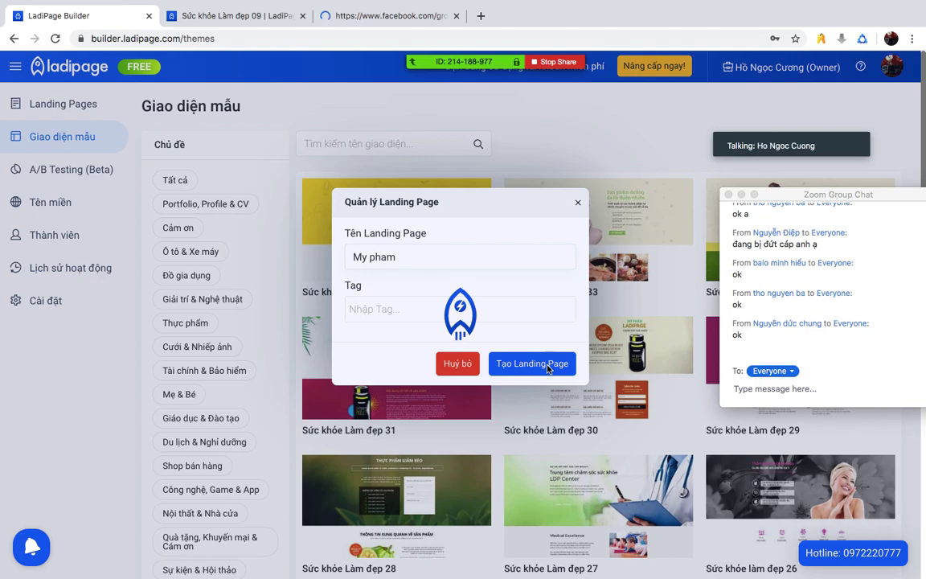
left_click(456, 16)
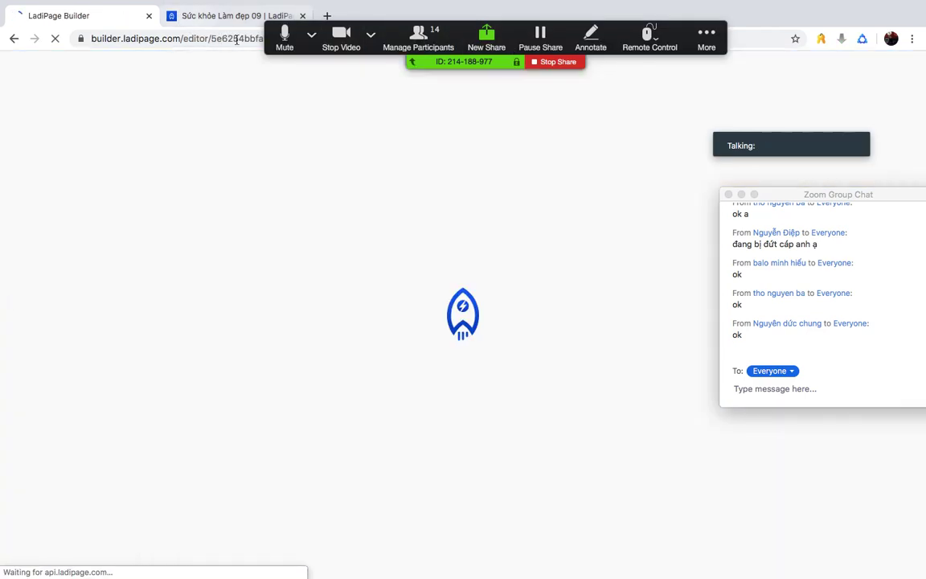
- Close the Sức khỏe Làm đẹp 09 tab, dismiss the conversion notice, and reposition the chat window
left_click(303, 16)
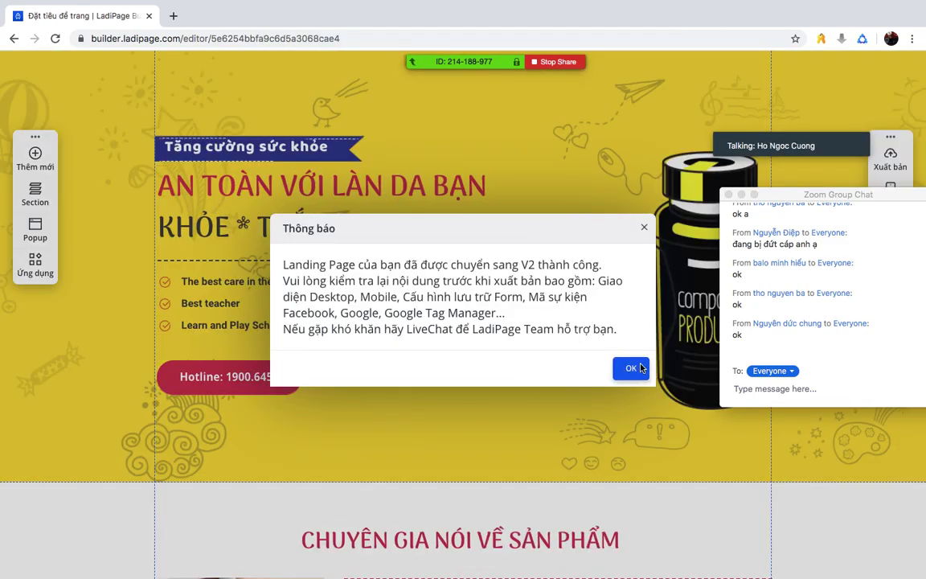
left_click(630, 367)
left_click_drag(764, 197, 859, 207)
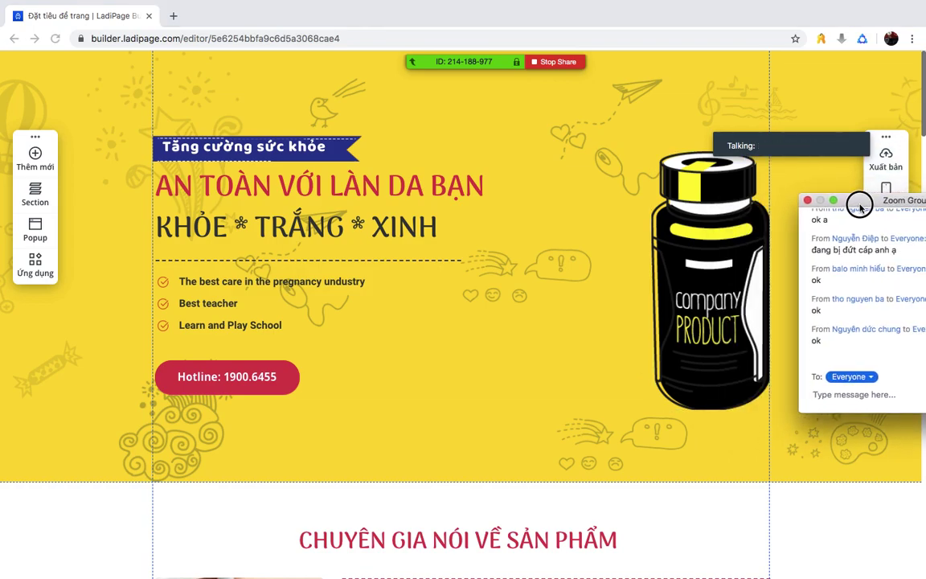
left_click_drag(859, 207, 846, 173)
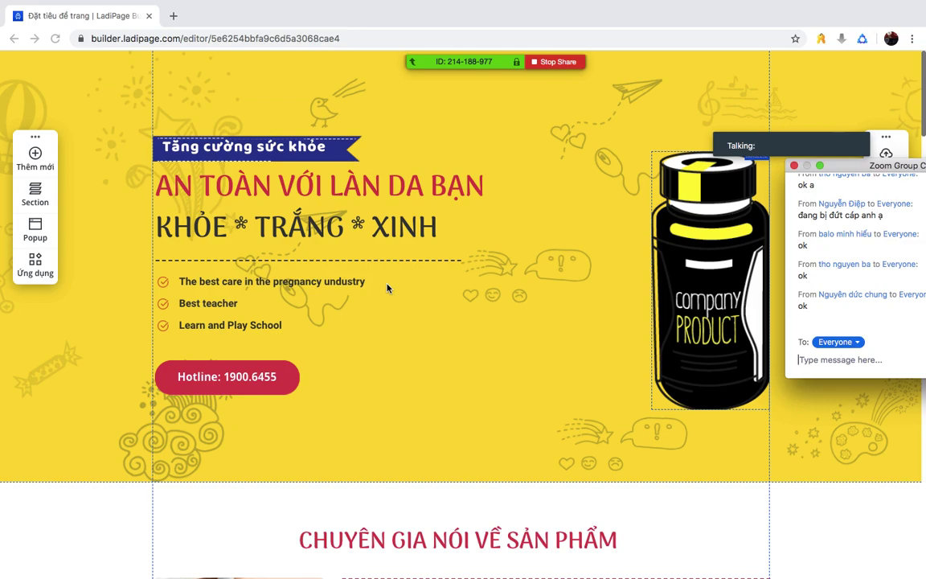
left_click_drag(854, 165, 826, 189)
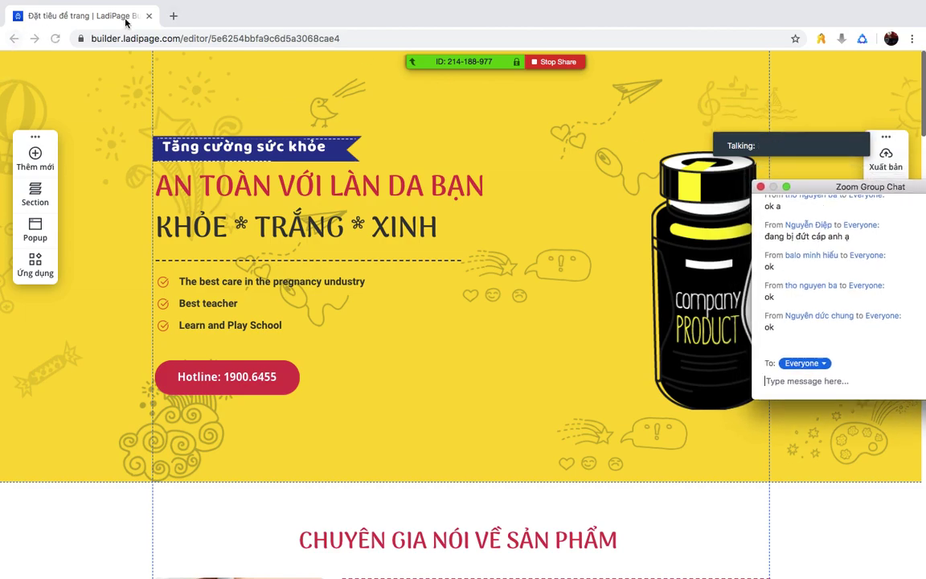
- Scroll through the finished health & beauty page and move the chat window off the content
scroll(268, 205, "down", 3)
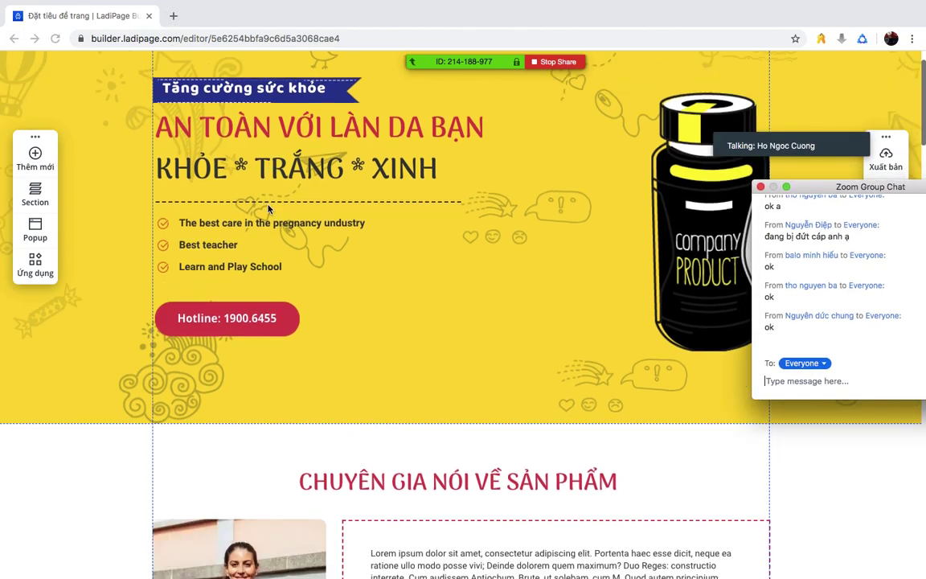
scroll(269, 209, "down", 10)
scroll(269, 209, "up", 10)
scroll(268, 209, "down", 5)
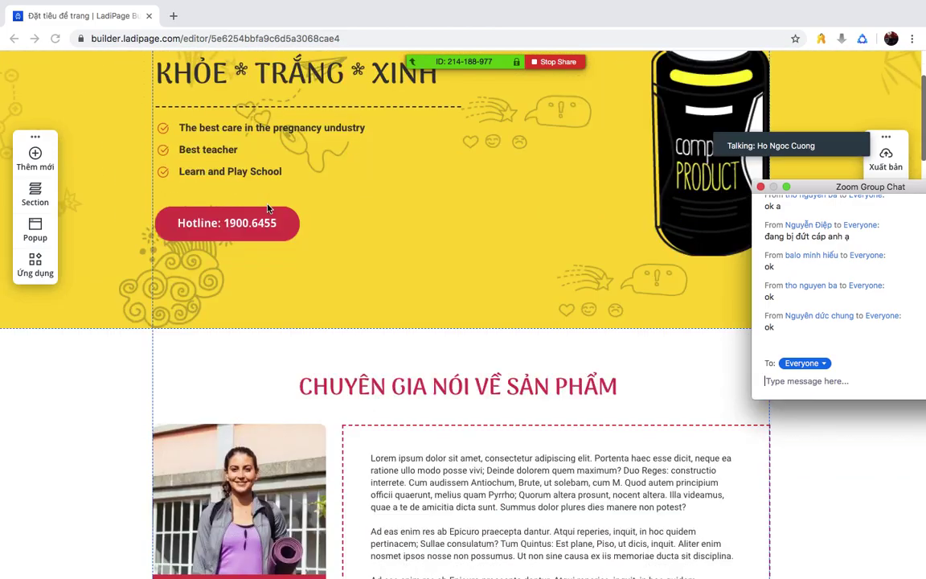
scroll(268, 209, "down", 15)
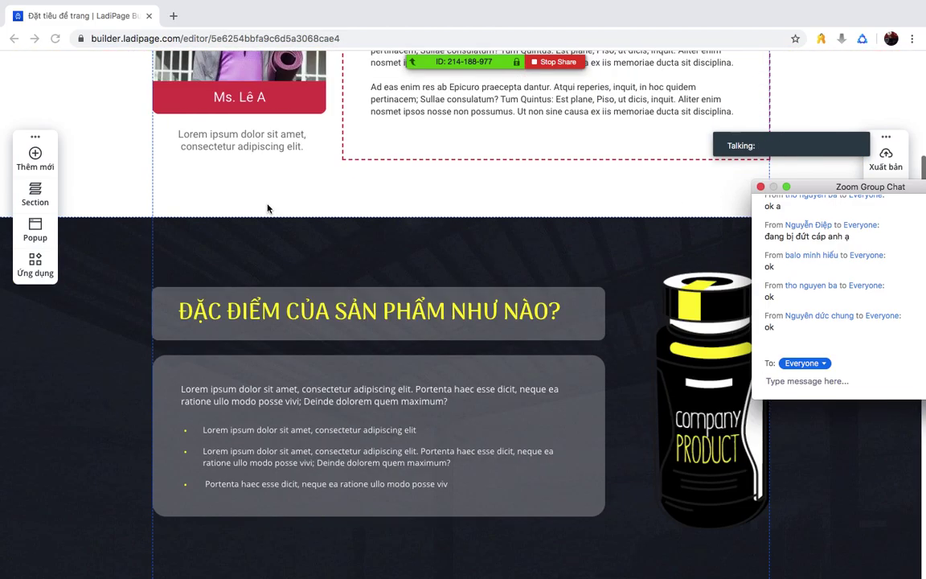
scroll(268, 209, "down", 15)
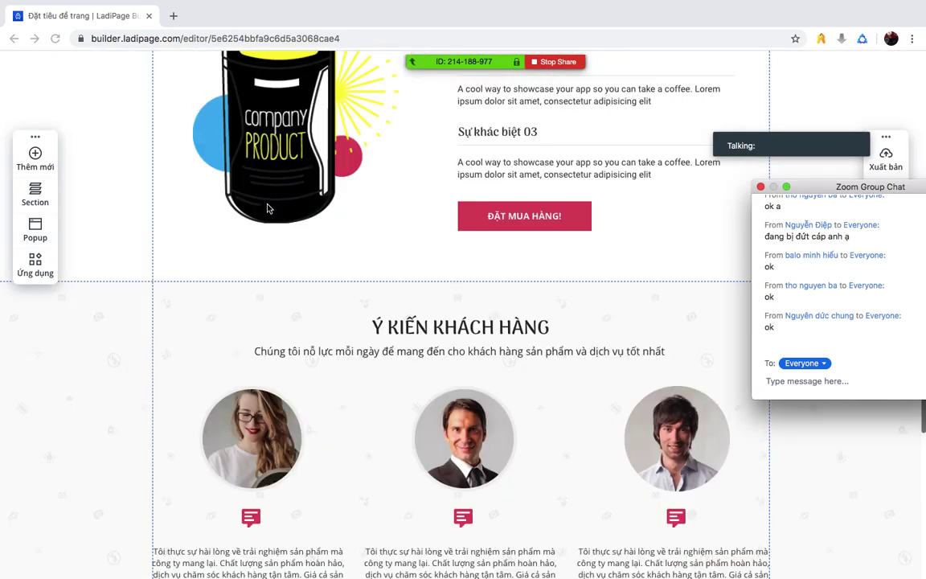
scroll(269, 209, "up", 20)
scroll(268, 208, "up", 2)
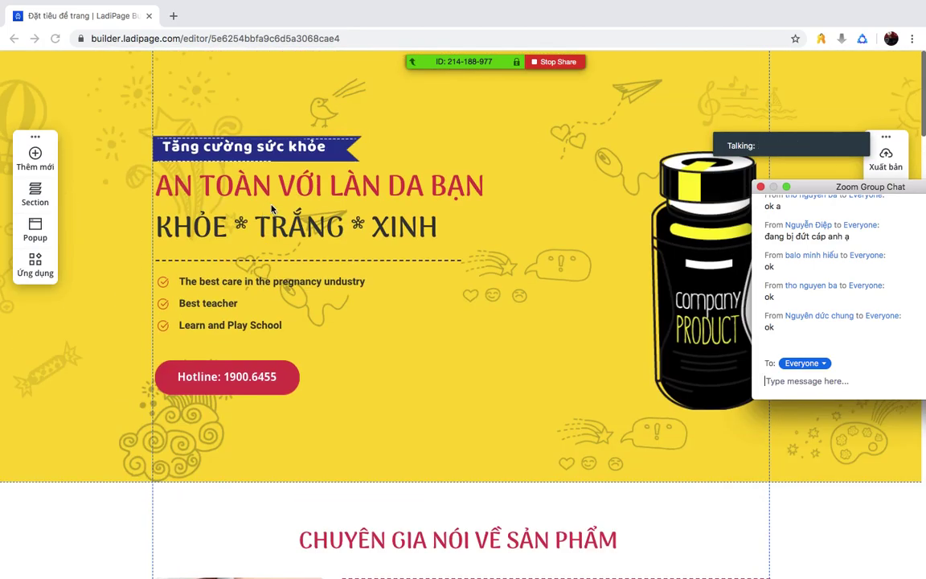
left_click_drag(807, 187, 704, 182)
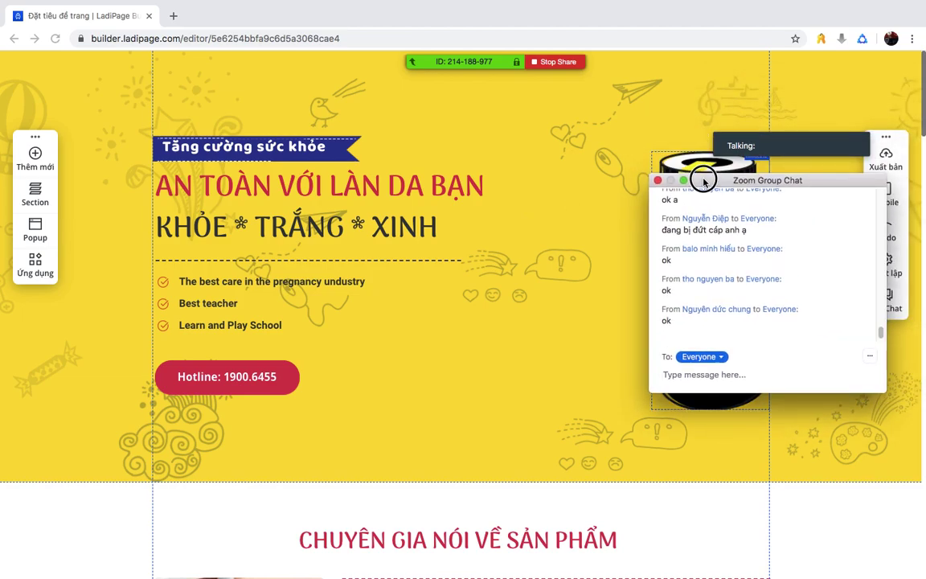
- In a new browser tab, go to the LadiPage Builder landing-pages dashboard
left_click(172, 15)
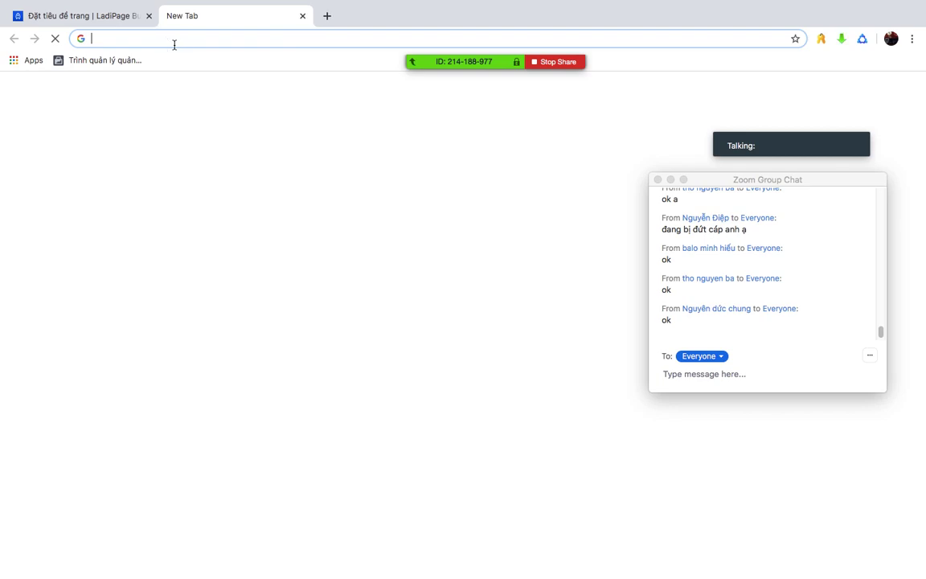
type("lai")
key("BackSpace")
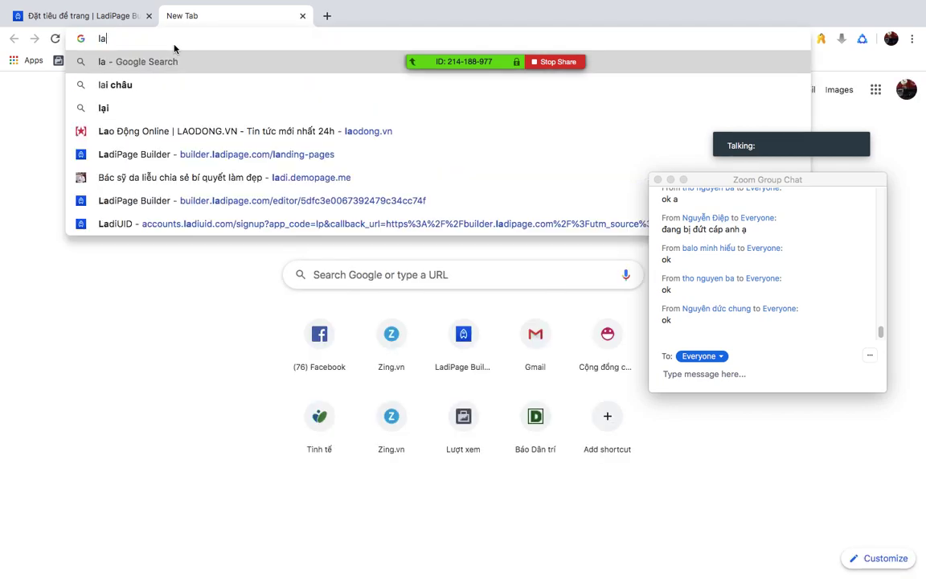
type("di")
left_click(233, 62)
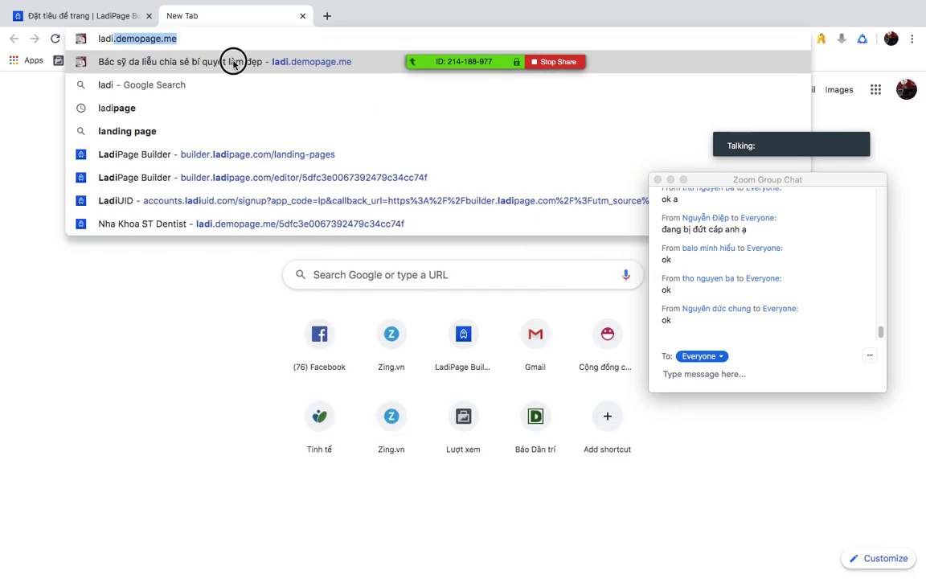
key("Down")
key("Down")
key("Down")
key("Down")
key("Return")
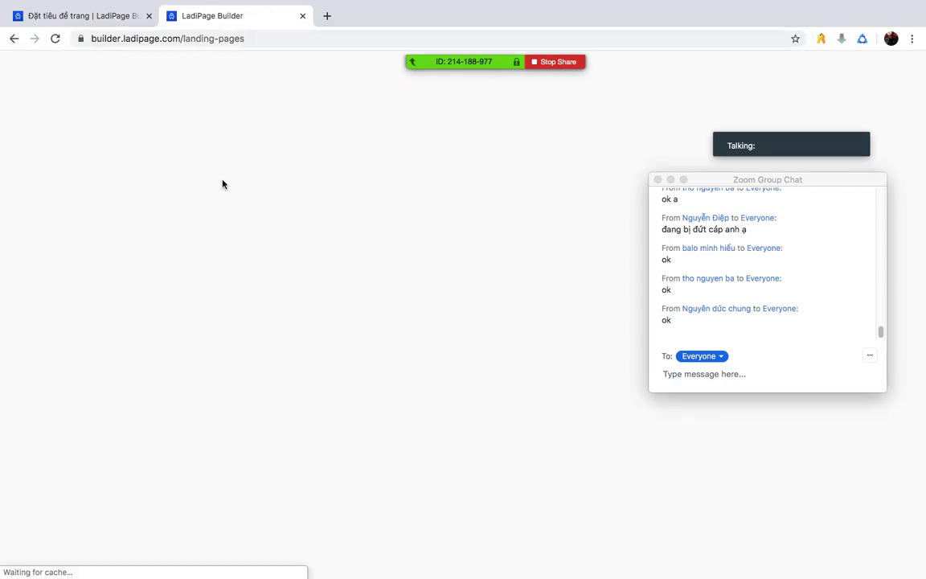
- Filter the template gallery to Sức khỏe & Làm đẹp and use template 05
left_click(80, 132)
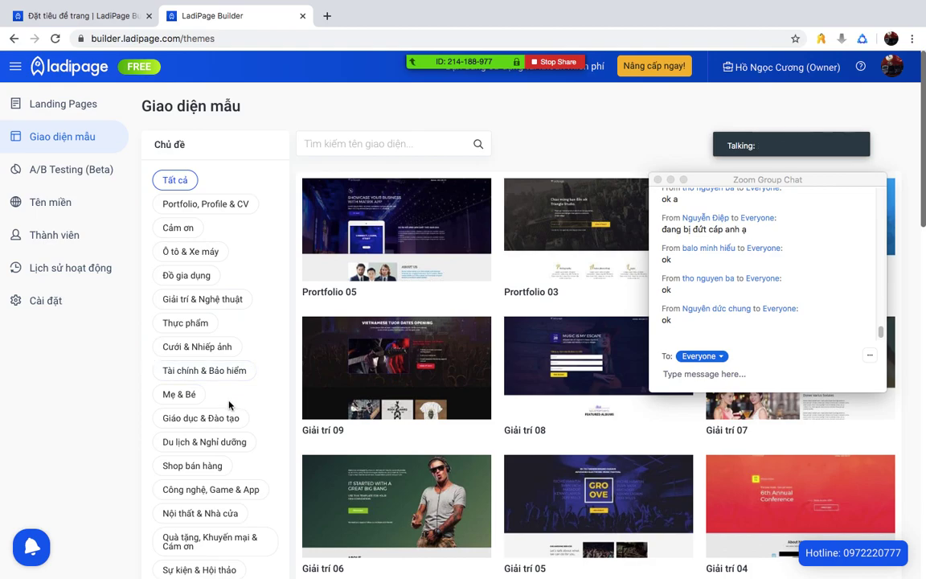
scroll(237, 432, "down", 1)
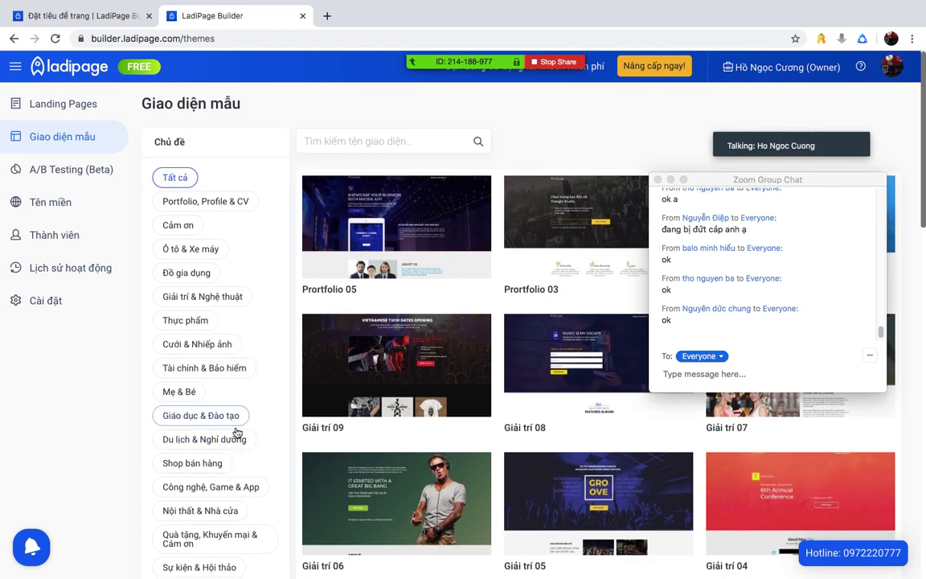
scroll(227, 505, "down", 1)
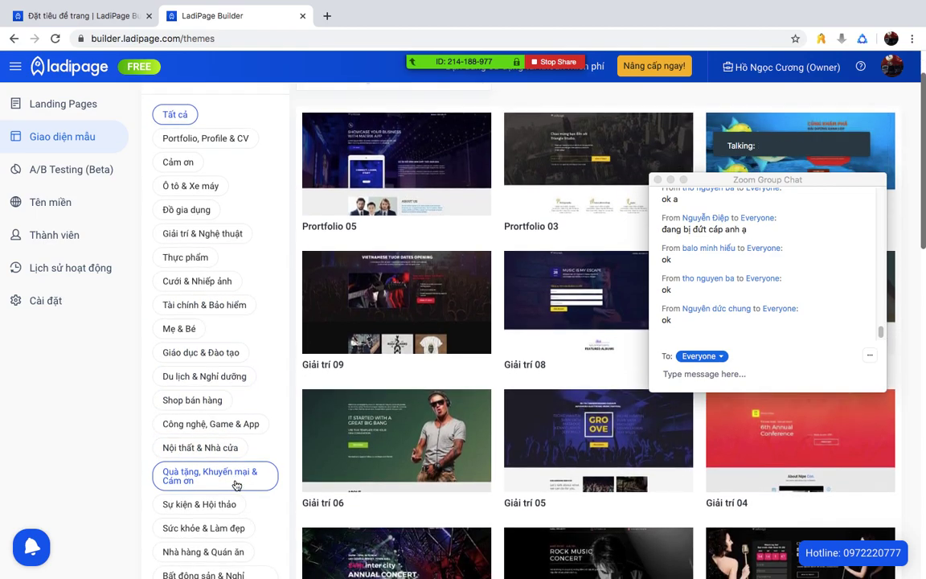
left_click(228, 531)
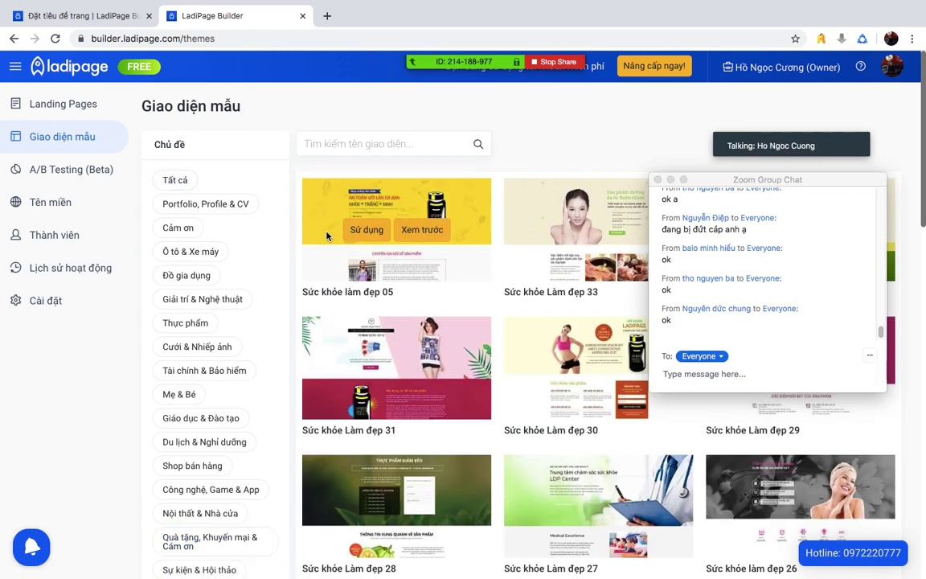
left_click(368, 230)
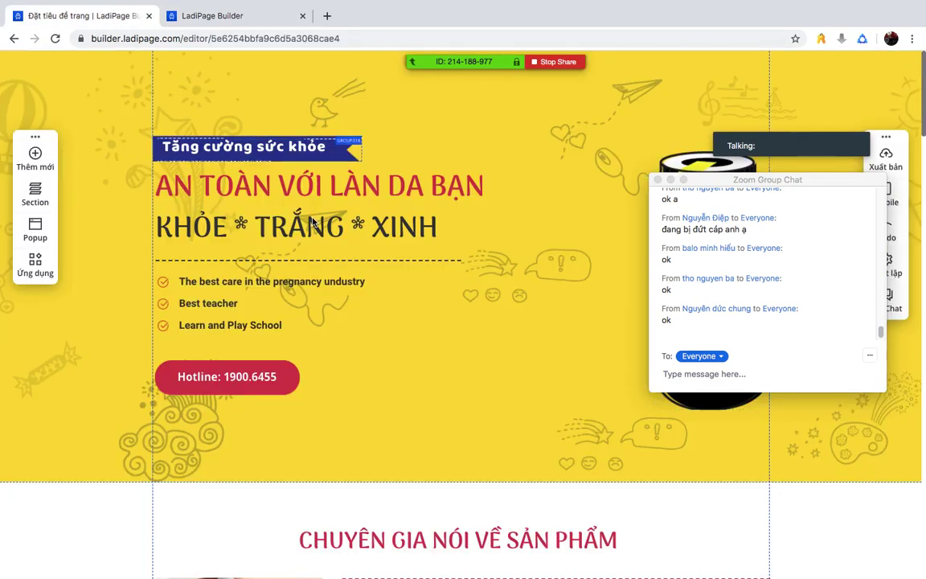
- Move the chat window lower-right and open, then close, the page sections list
scroll(348, 230, "down", 5)
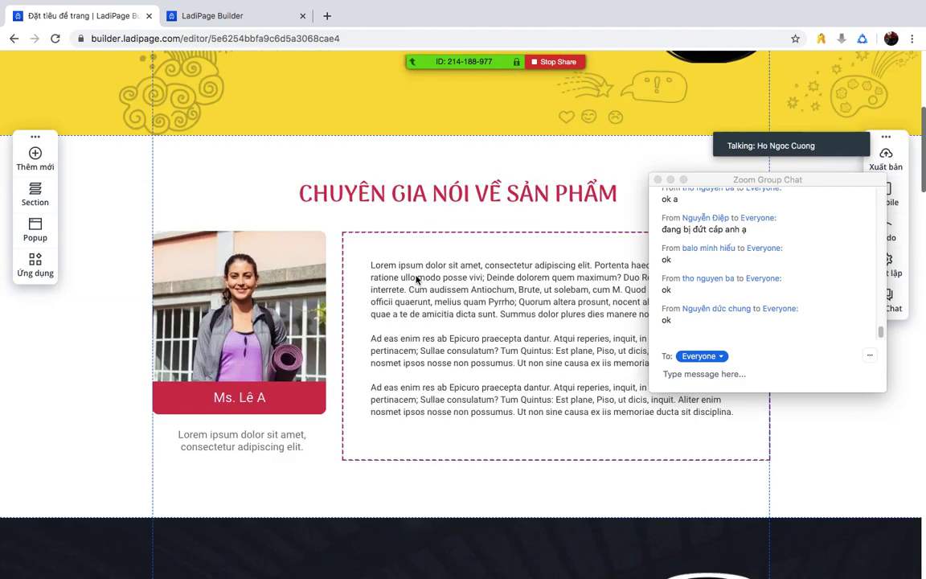
scroll(417, 279, "up", 5)
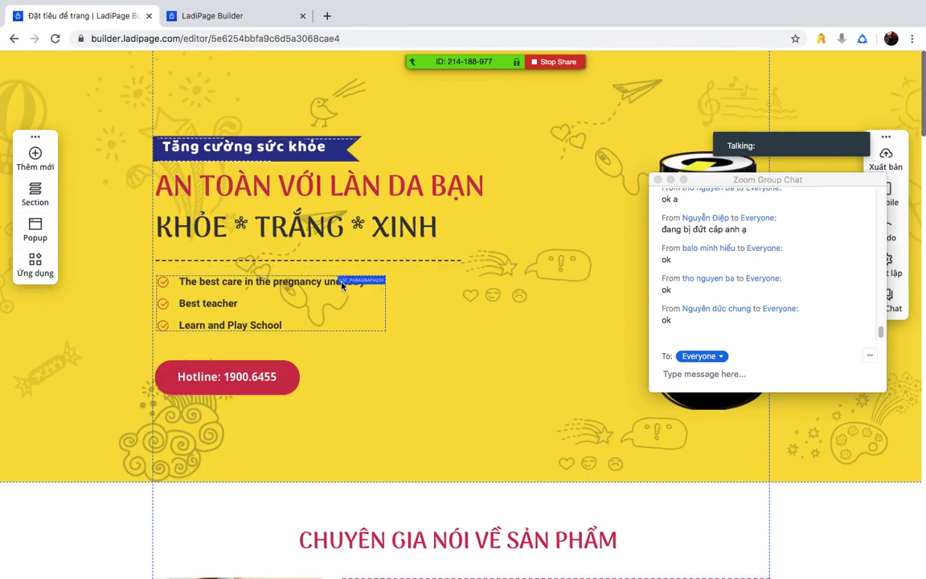
left_click_drag(700, 179, 802, 273)
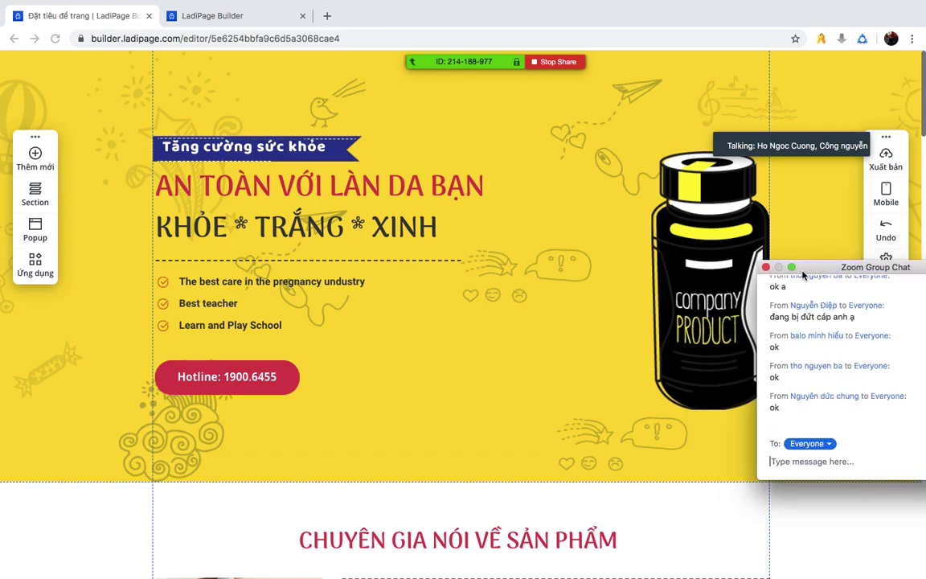
left_click(28, 193)
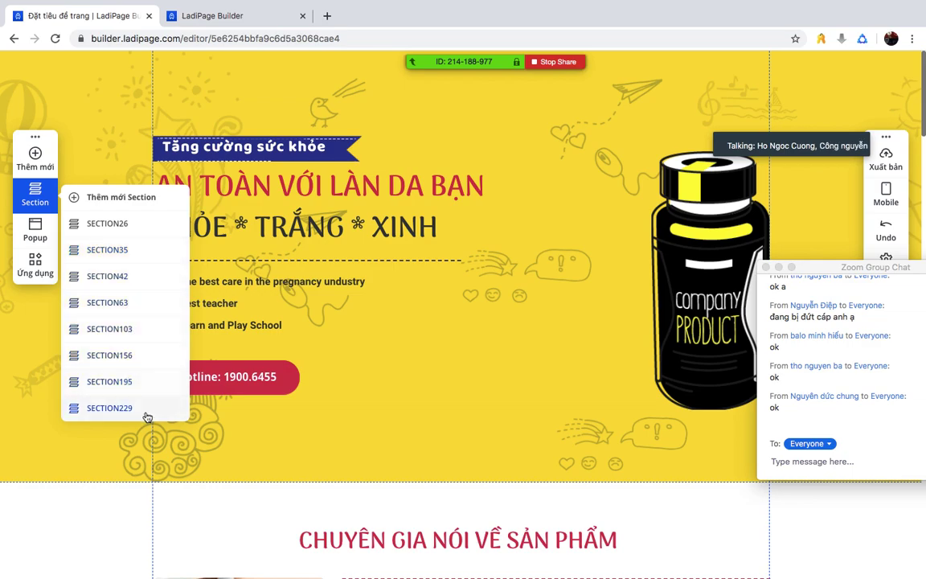
left_click(354, 331)
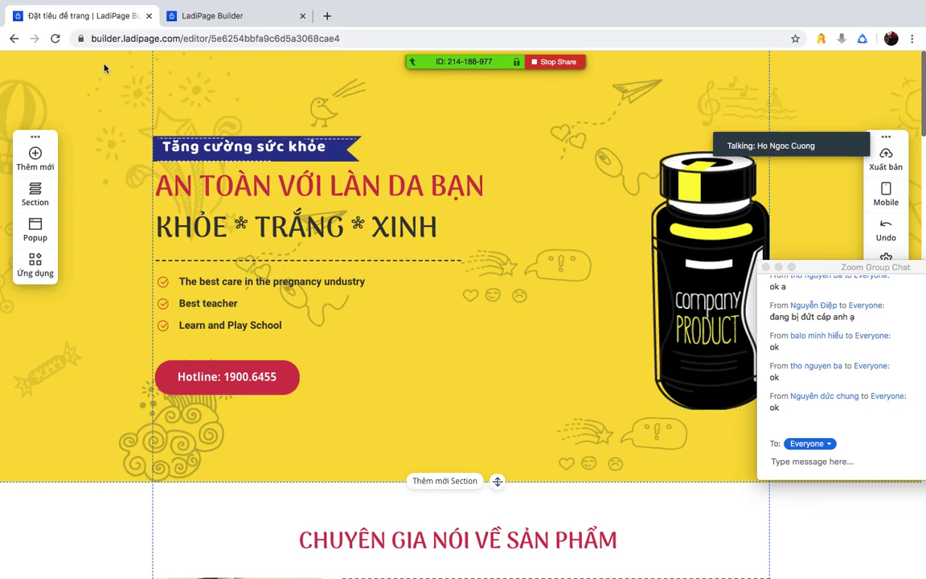
- Scroll down to the 'Liên hệ với chúng tôi' contact form, then back up and select the red hero heading
scroll(471, 274, "down", 10)
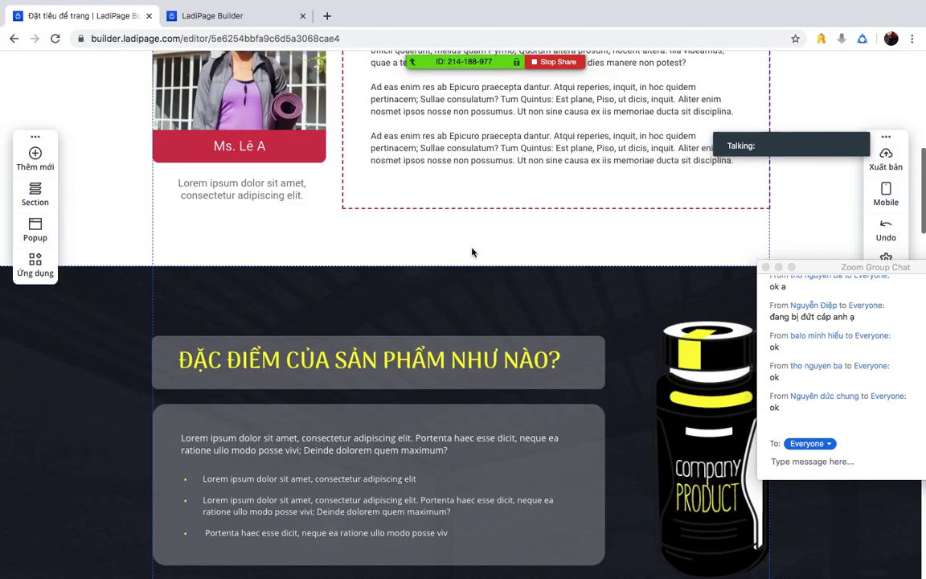
scroll(200, 134, "up", 5)
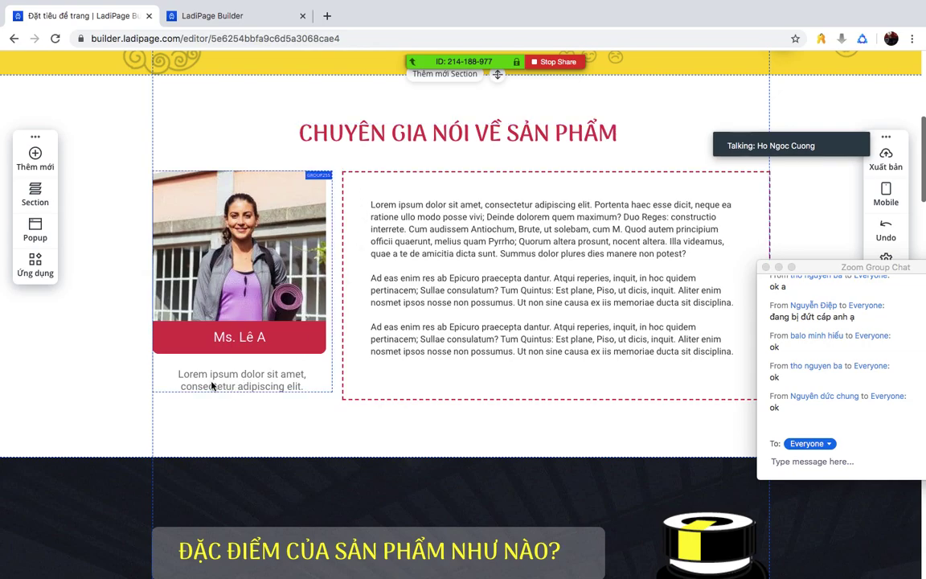
scroll(121, 367, "up", 5)
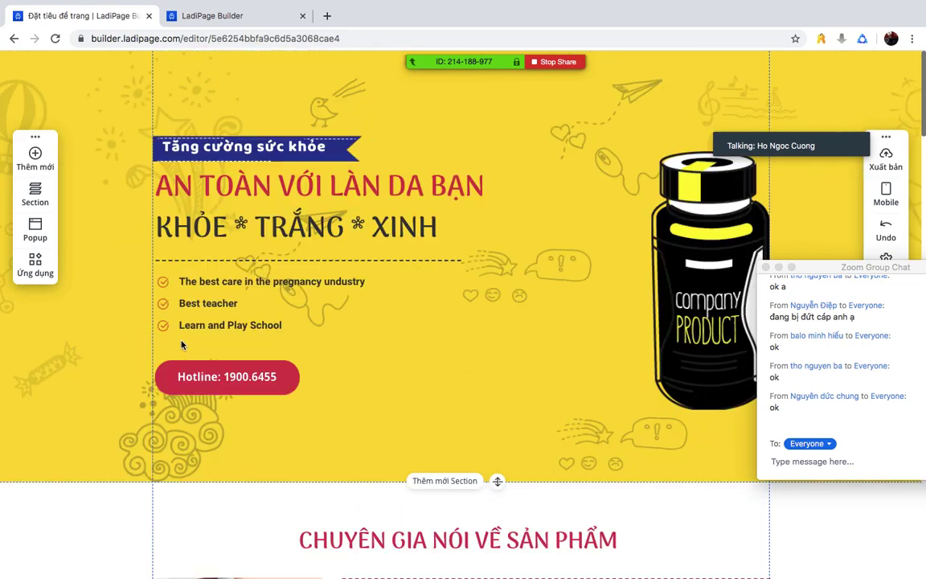
scroll(216, 107, "down", 3)
scroll(322, 241, "up", 2)
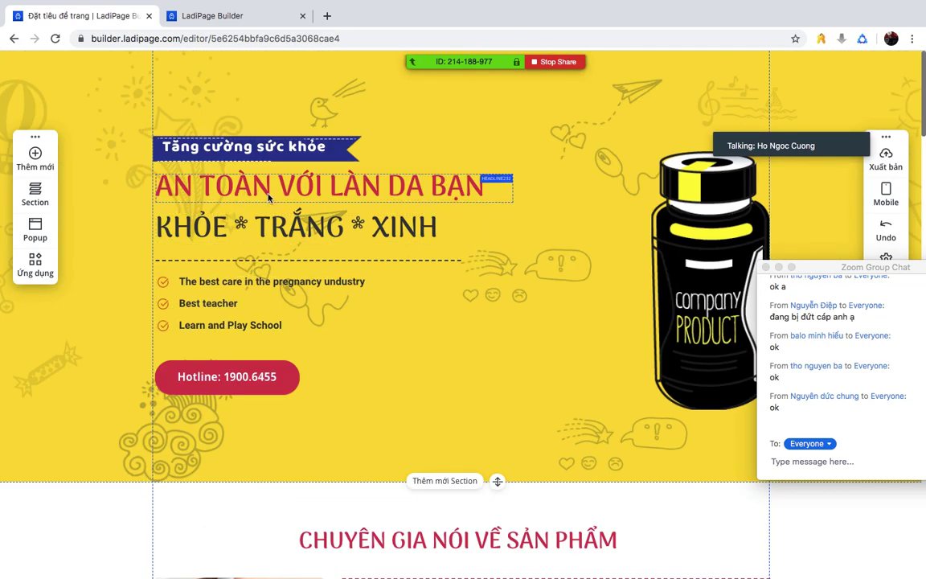
scroll(378, 300, "down", 6)
scroll(365, 299, "down", 1)
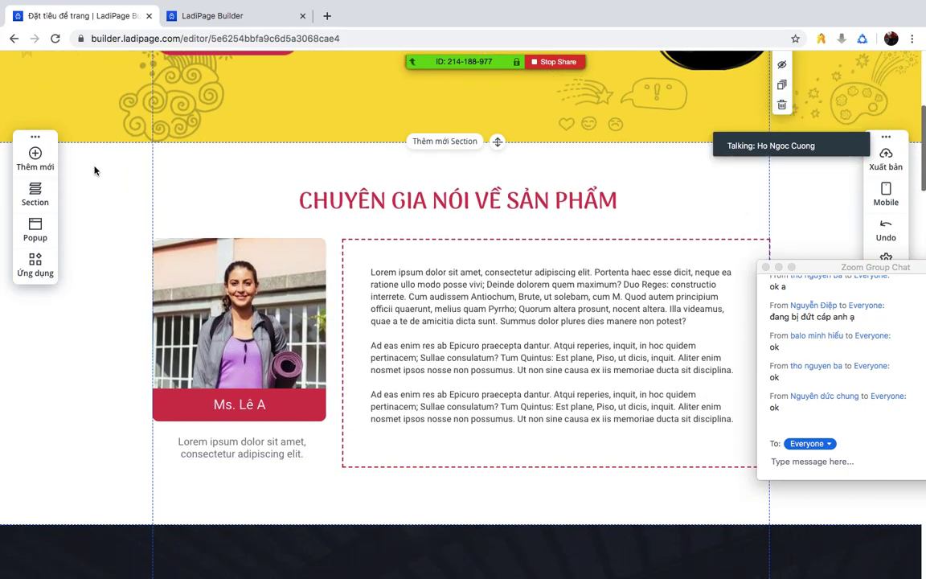
scroll(390, 276, "down", 5)
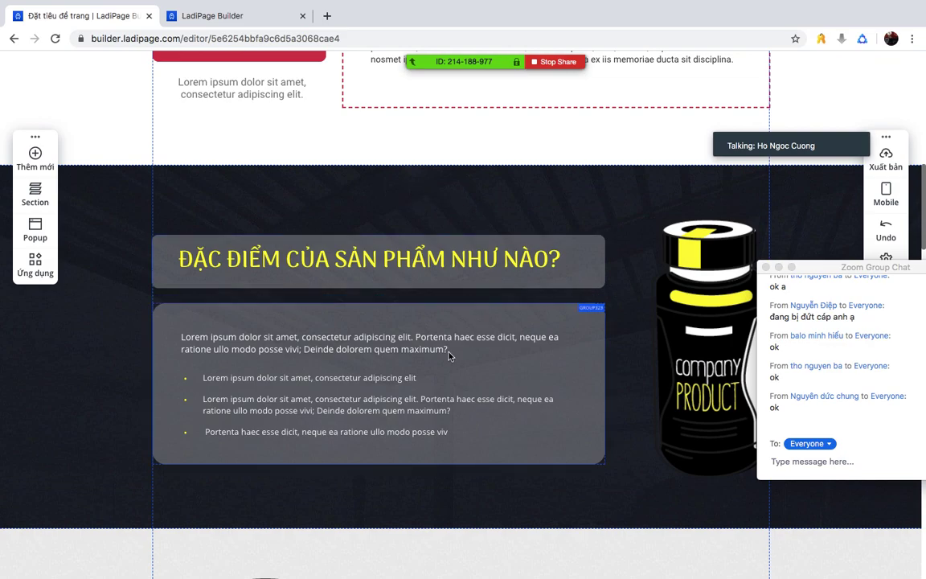
scroll(381, 375, "down", 3)
scroll(228, 271, "down", 3)
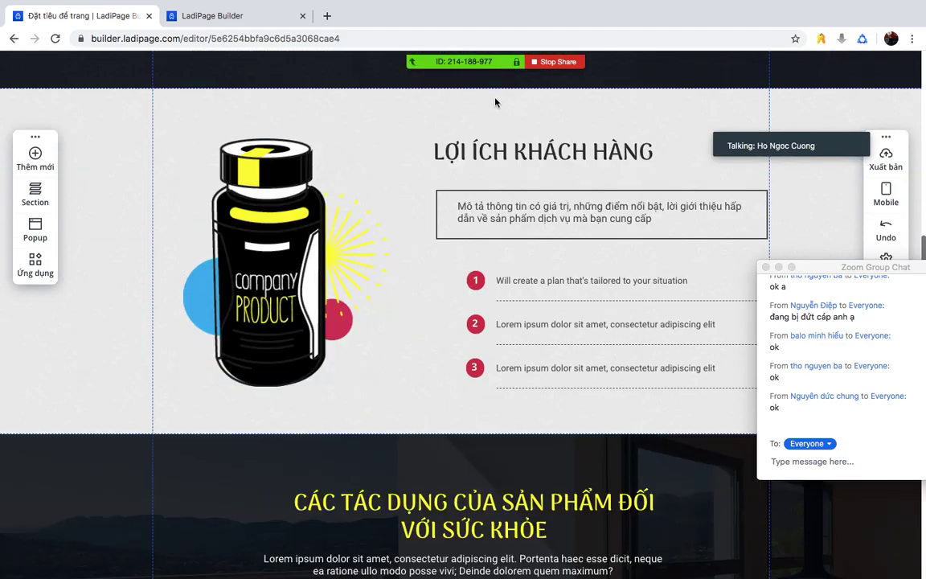
scroll(439, 251, "down", 4)
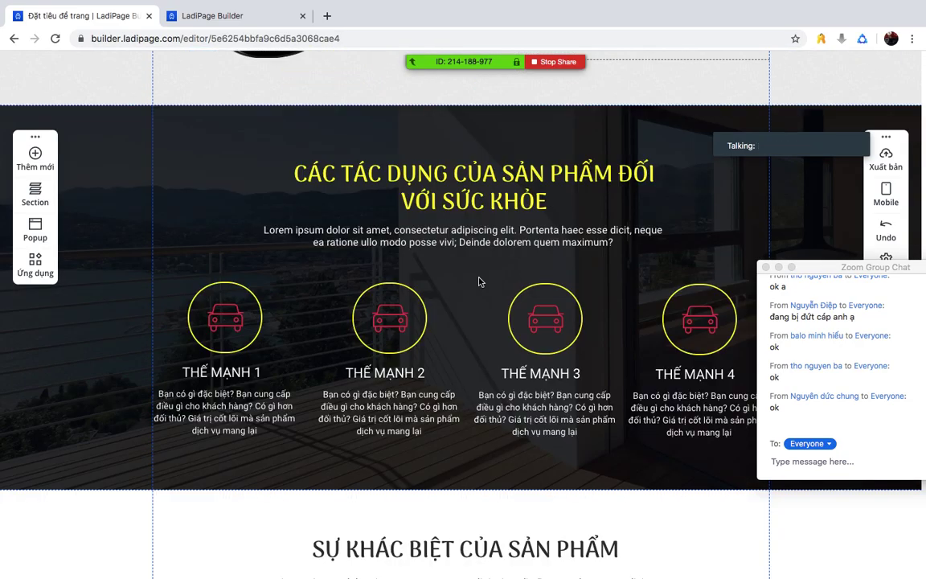
scroll(523, 233, "down", 5)
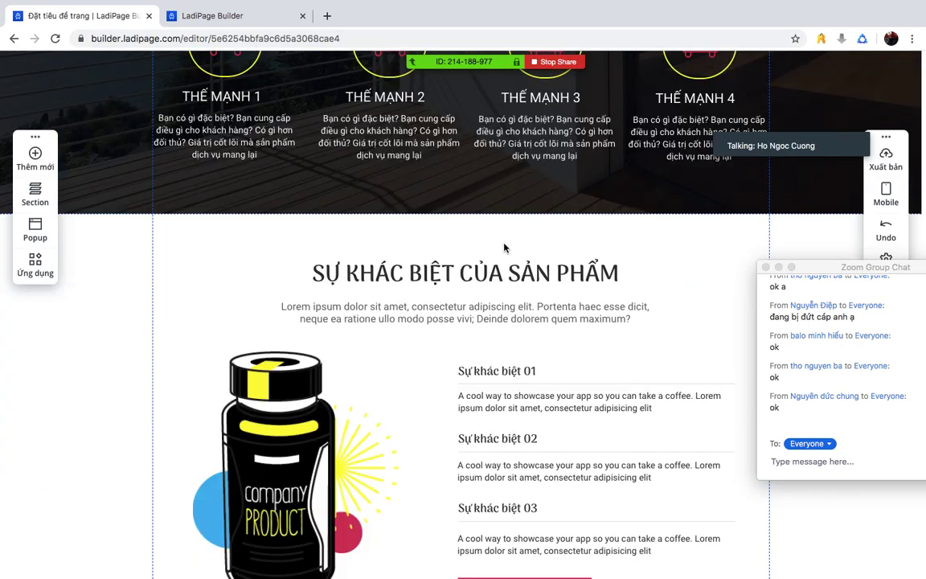
scroll(395, 302, "down", 8)
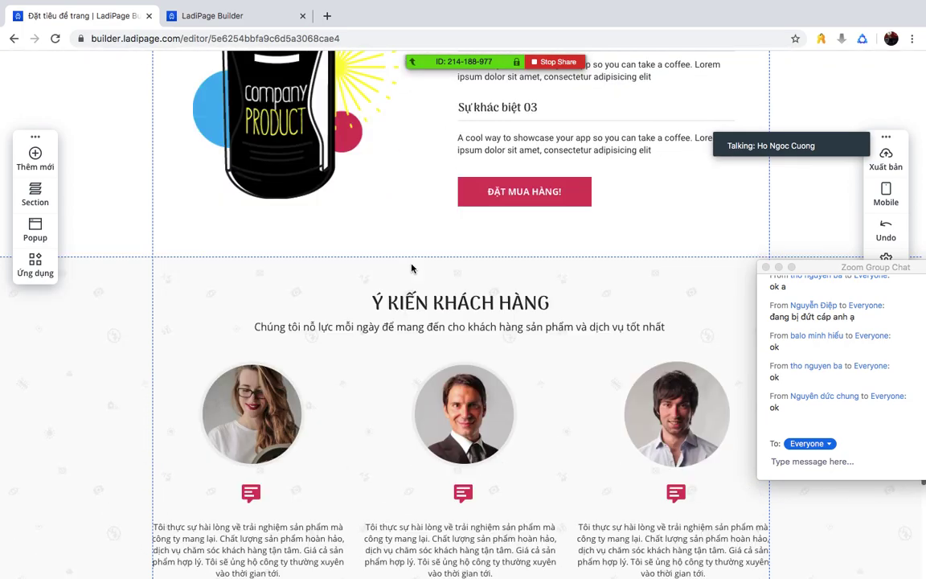
scroll(388, 232, "down", 6)
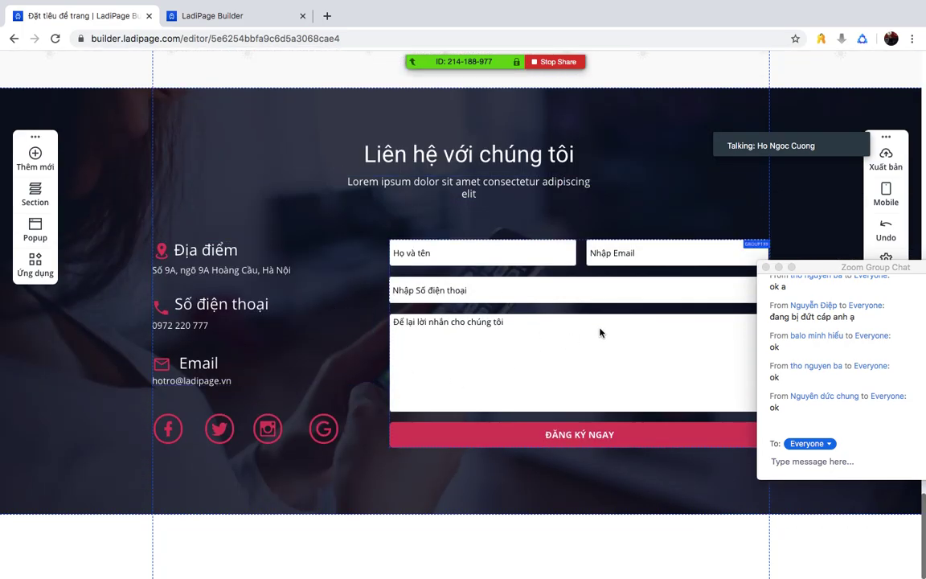
scroll(562, 326, "up", 20)
left_click(450, 186)
- Retype the red hero heading as the presenter's name followed by 'BIG LANDING PAGE'
double_click(293, 186)
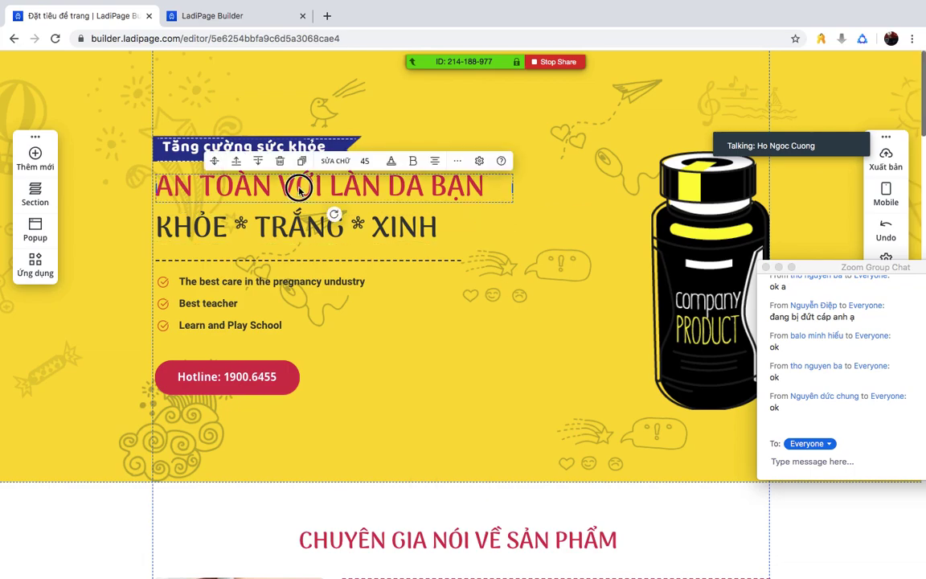
key("Escape")
left_click_drag(480, 186, 154, 187)
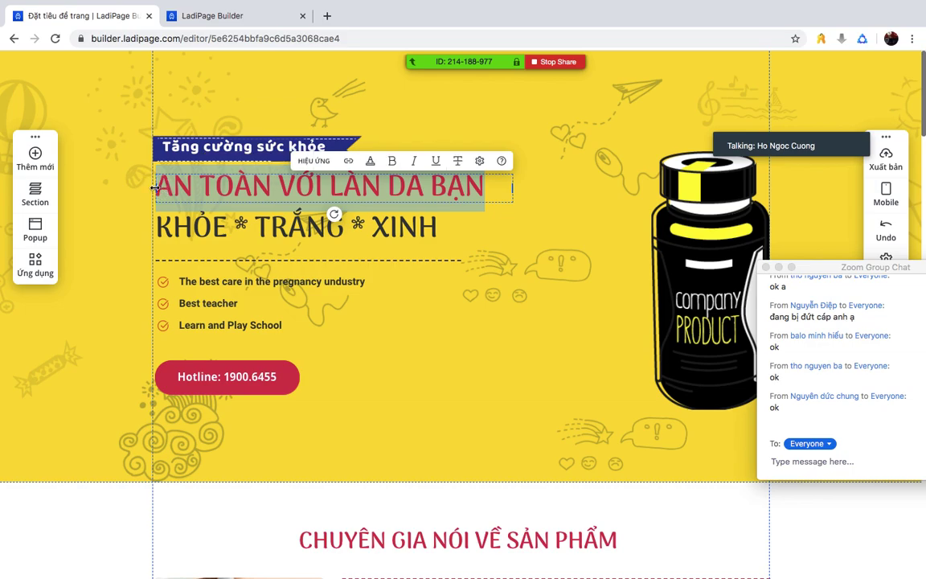
type("cuong")
key("BackSpace")
key("BackSpace")
key("BackSpace")
key("BackSpace")
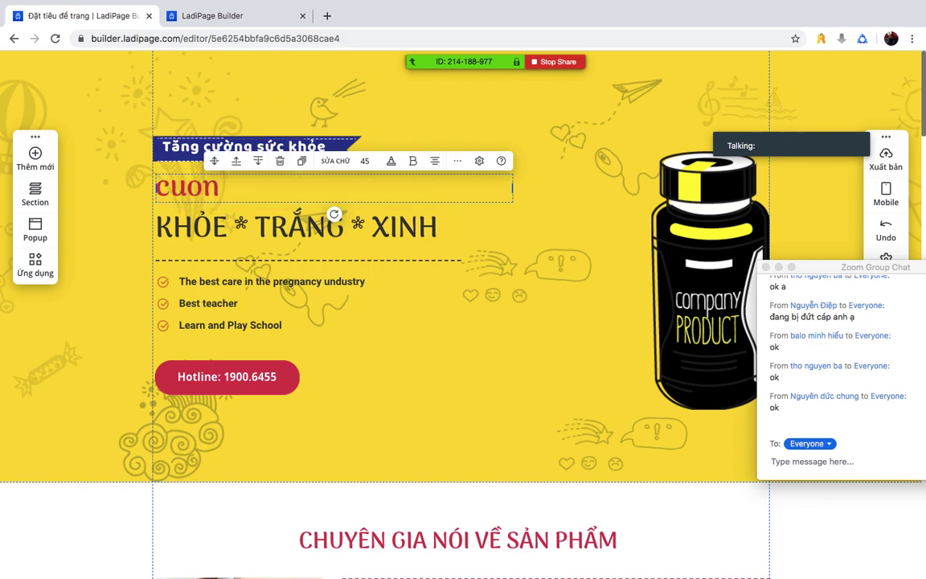
type("uong")
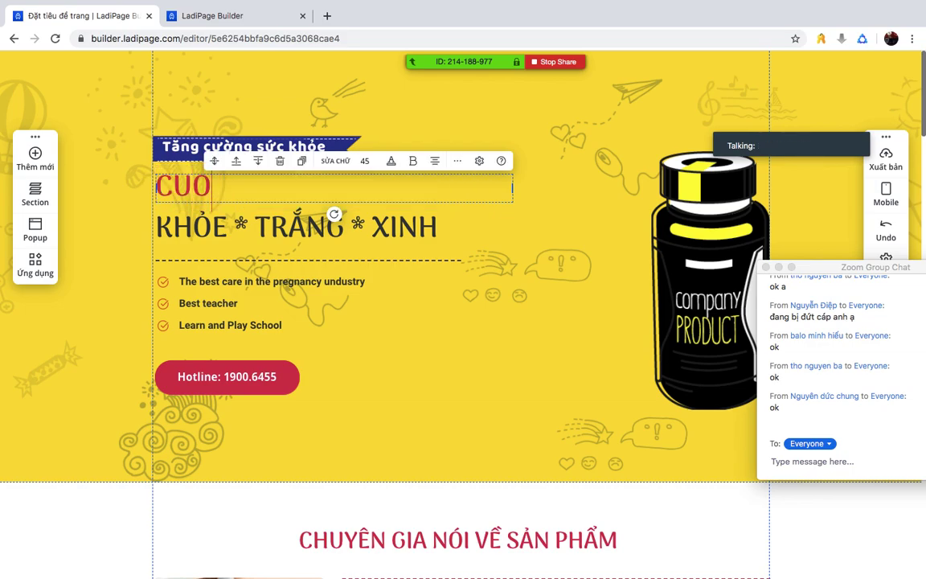
type(" big lan")
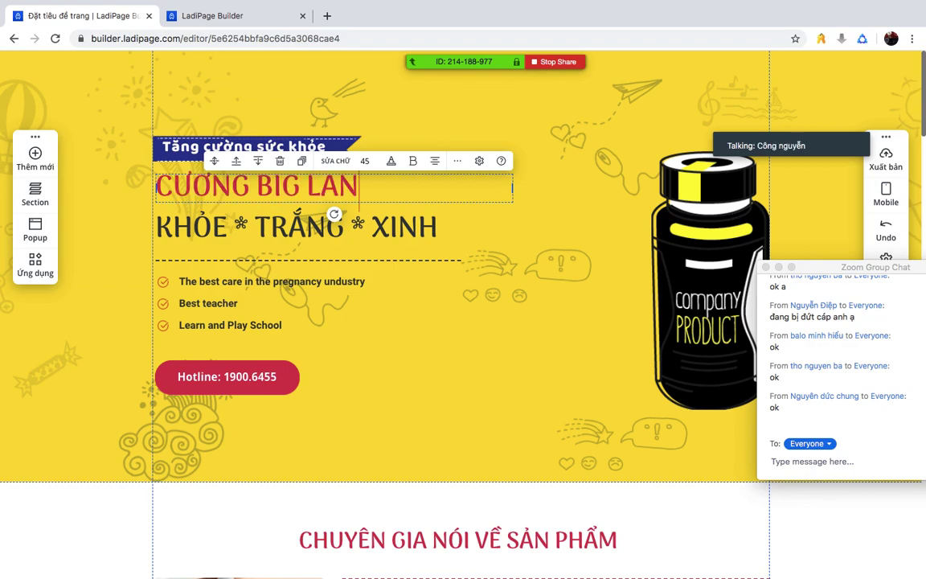
type("dingpage")
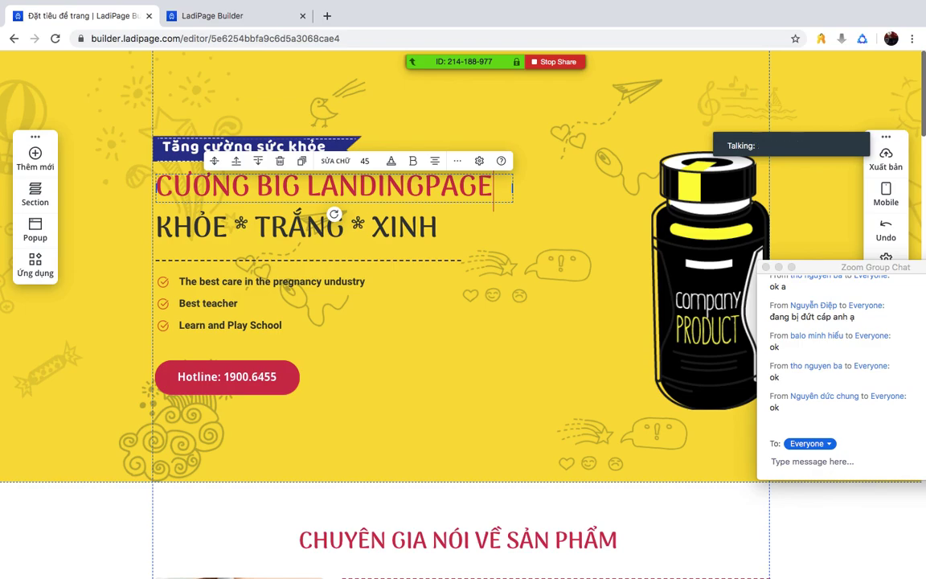
key("Left")
key("Left")
key("Left")
key("Left")
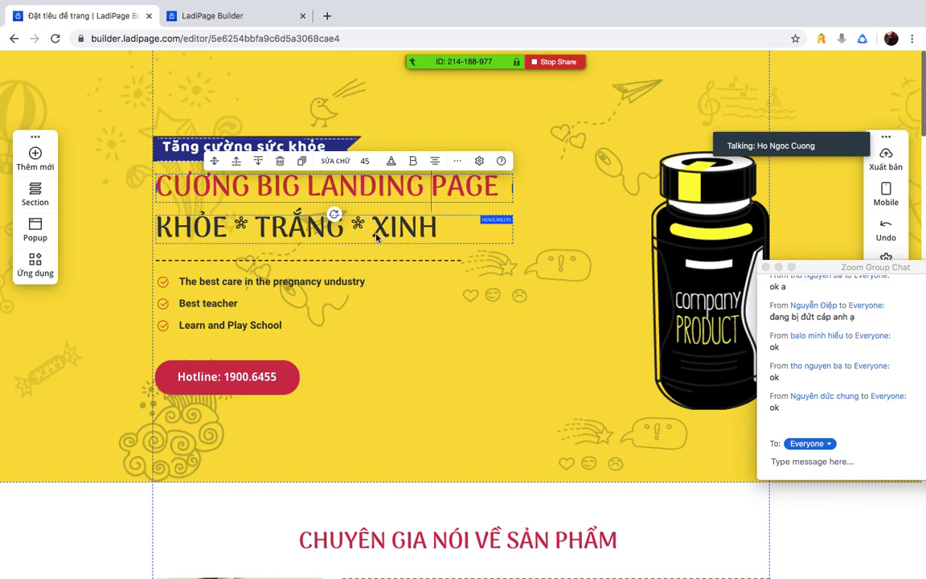
- Start editing the KHỎE * TRẮNG * XINH heading with the word TRẮNG highlighted
left_click(302, 227)
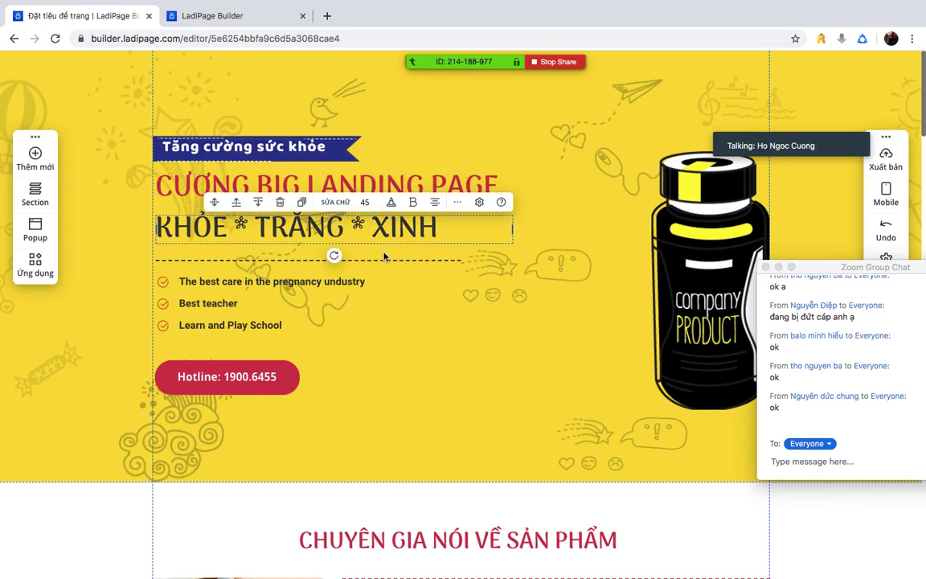
left_click(388, 343)
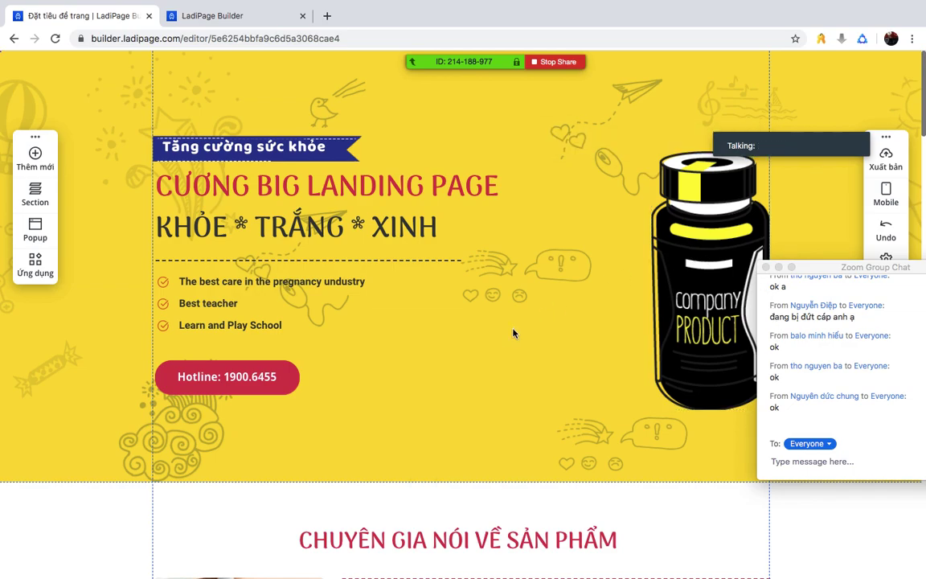
left_click(273, 225)
double_click(273, 225)
double_click(273, 225)
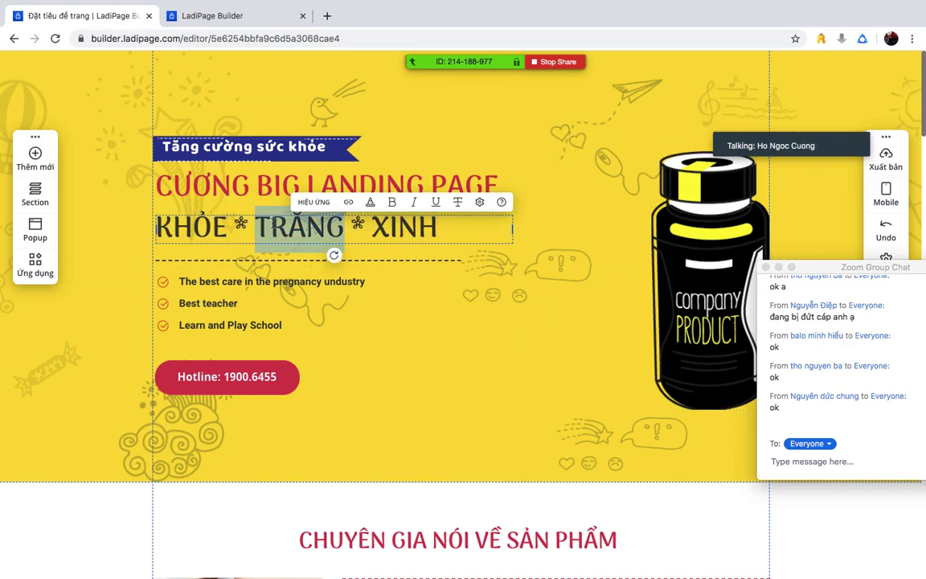
- Replace the three checklist lines with 'Đơn giản', 'Dễ sử dụng' and 'Miễn phí TRỌN ĐO…'
left_click(214, 296)
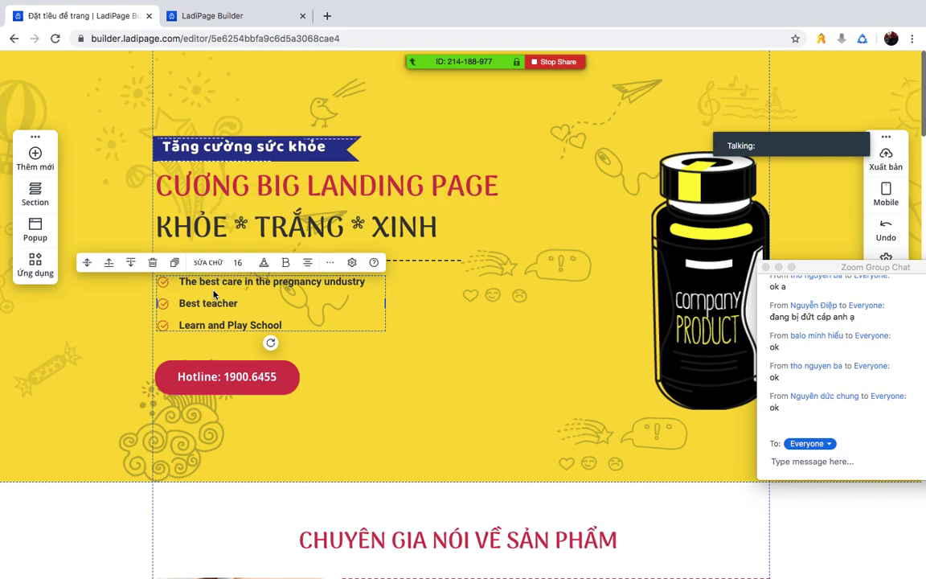
double_click(214, 295)
key("Escape")
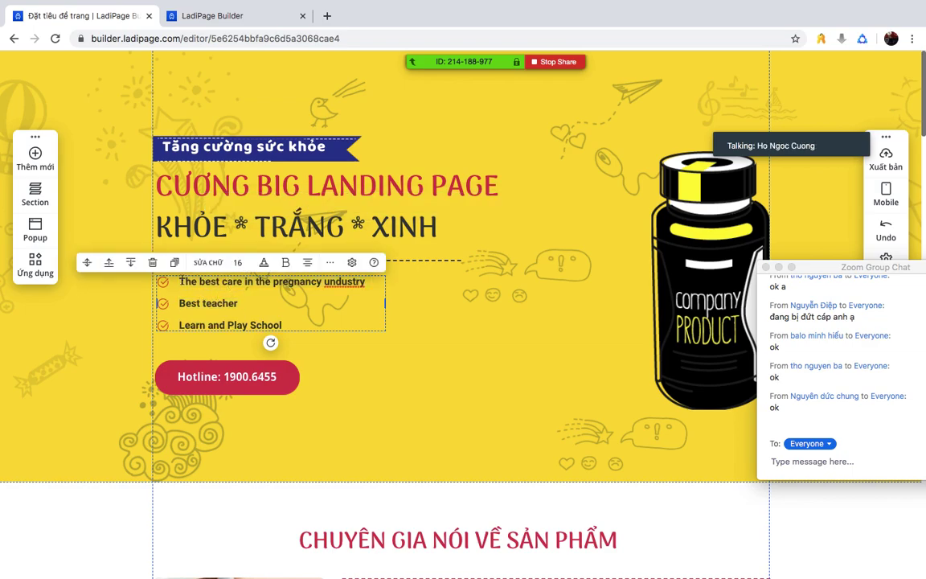
triple_click(368, 281)
type("d")
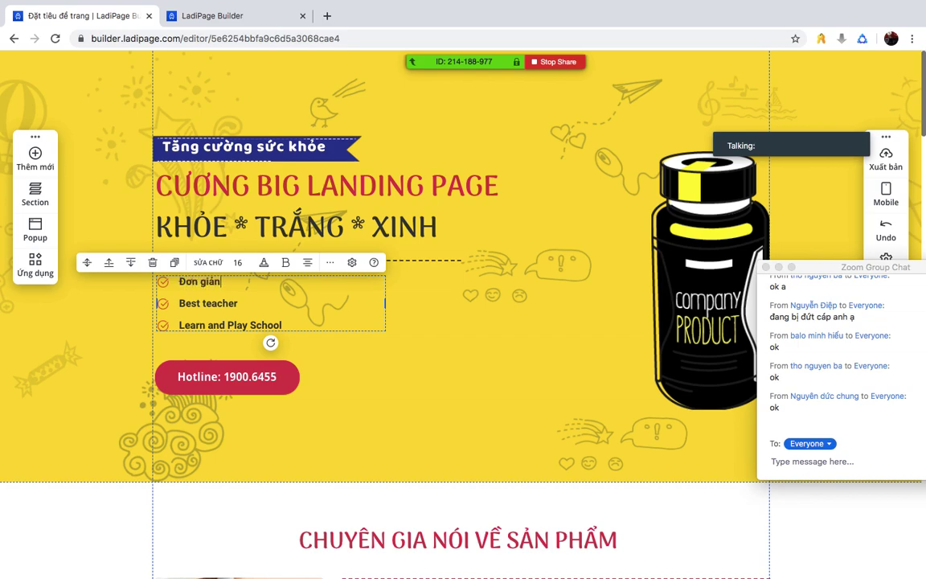
left_click_drag(239, 303, 172, 303)
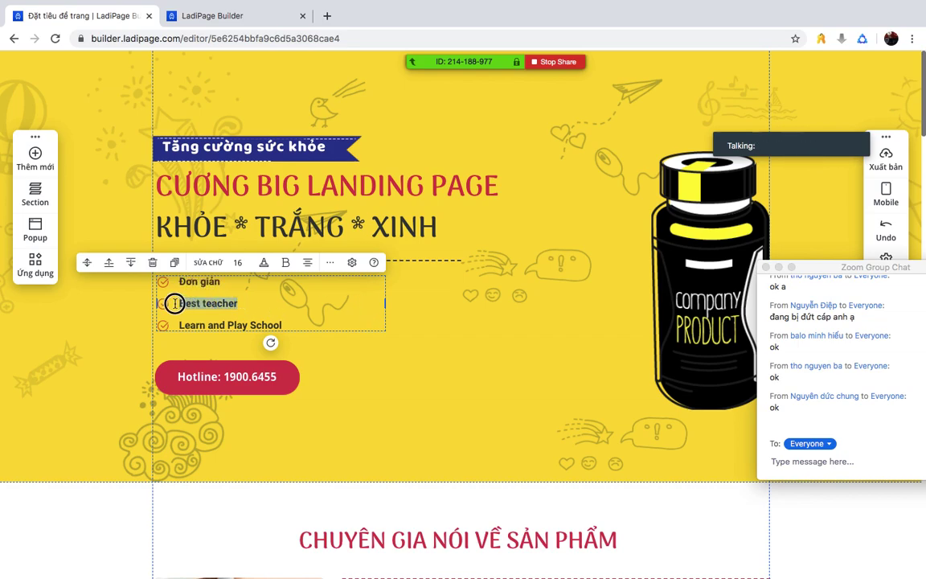
type("Dễ sử dụng")
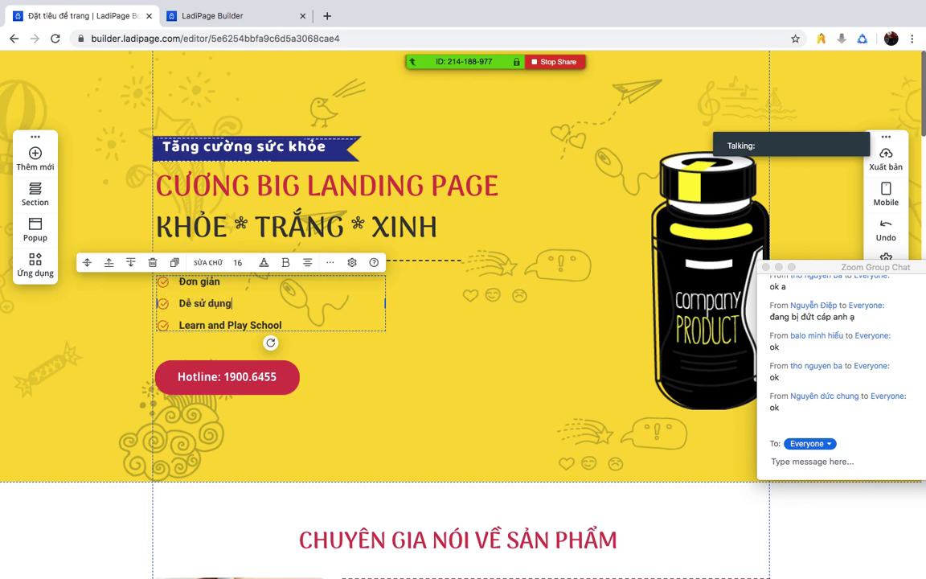
left_click_drag(180, 324, 277, 325)
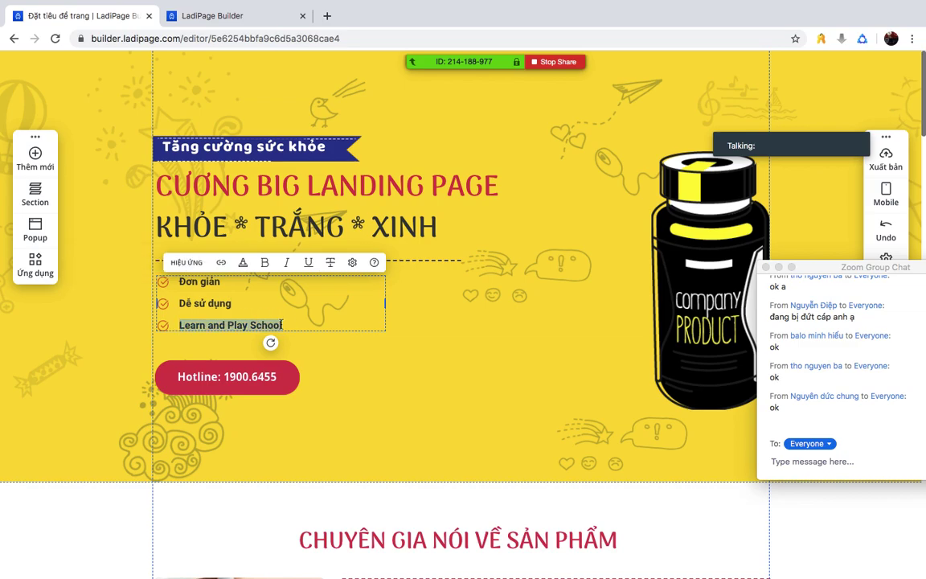
type("Miễn p")
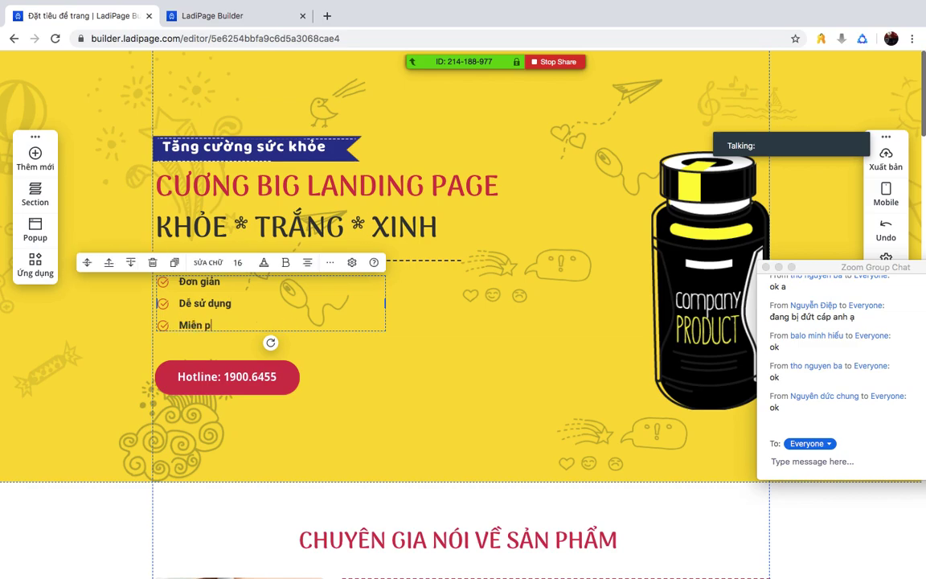
type("hí TRỌN ĐO")
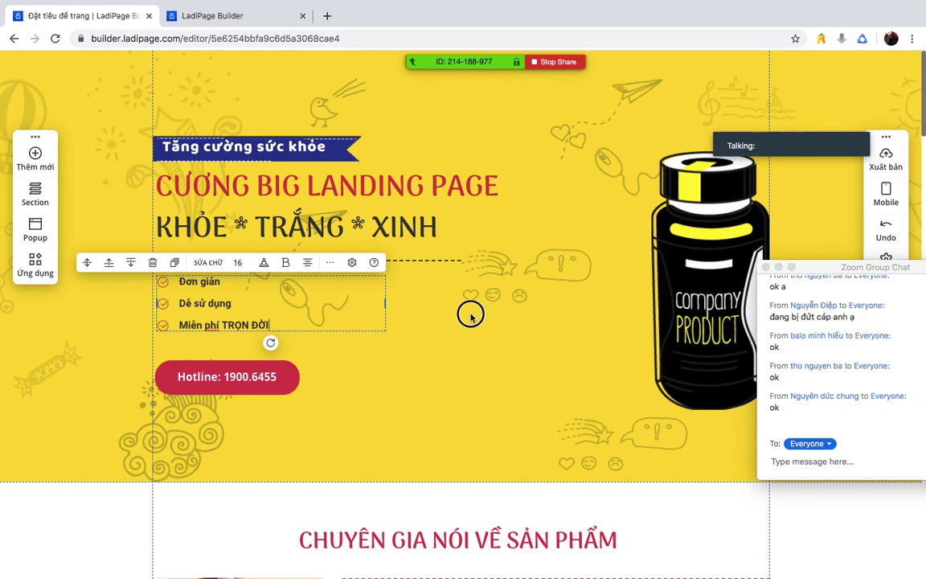
- Finish the bullet list and replace the Hotline button's phone number with a new number
left_click(471, 315)
left_click(227, 376)
double_click(228, 378)
left_click(222, 377)
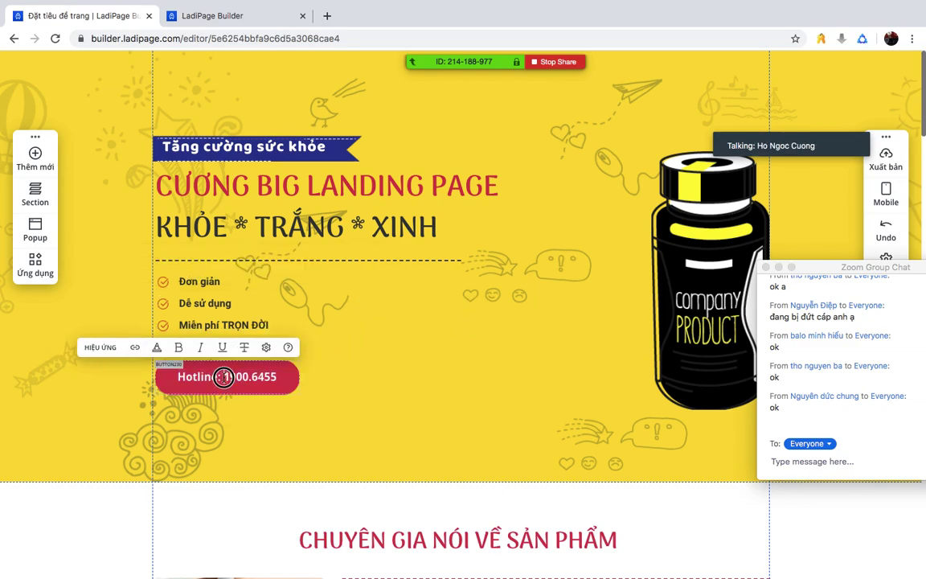
left_click_drag(224, 377, 278, 378)
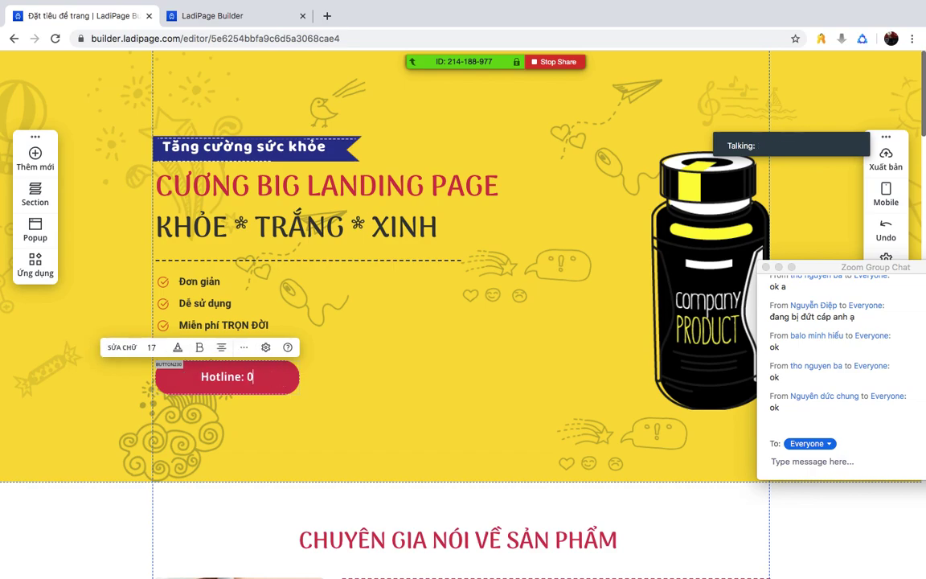
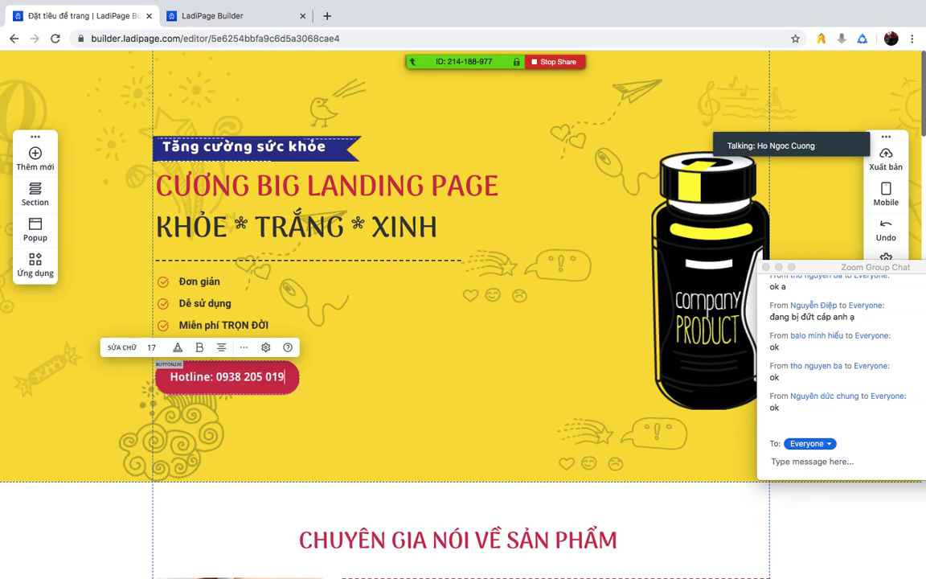
left_click(430, 376)
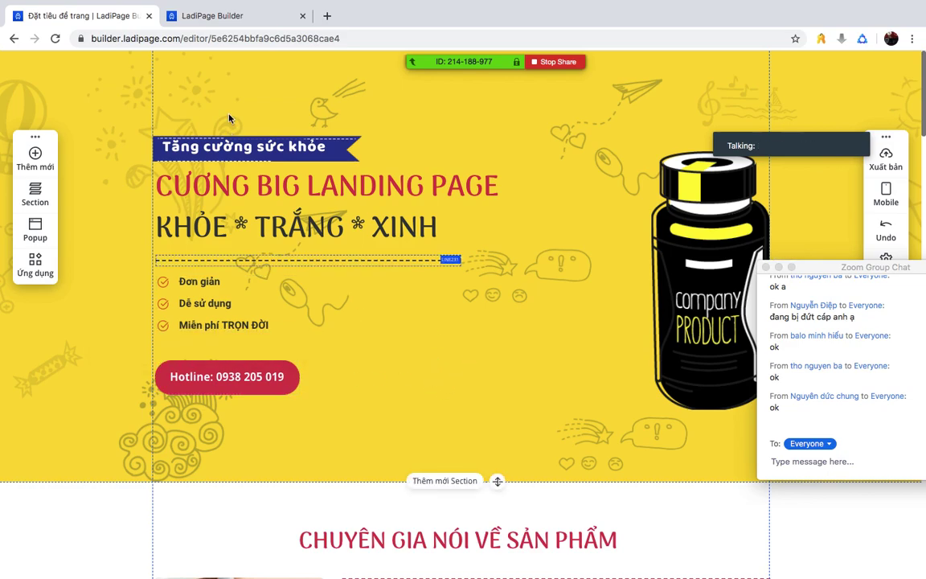
- Change the blue 'Tăng cường sức khỏe' banner to read 'HỌC ONLINE'
double_click(214, 167)
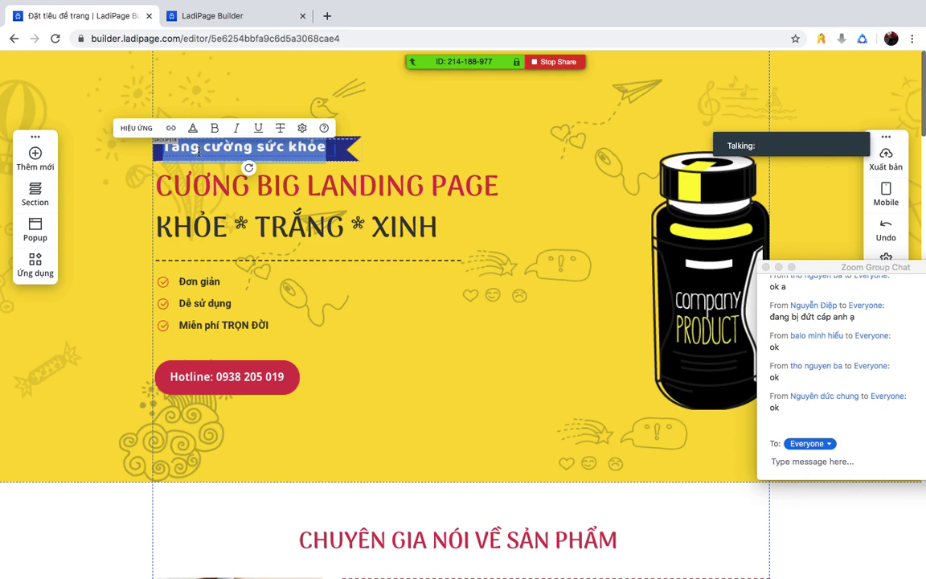
type("HỌC ONLINE")
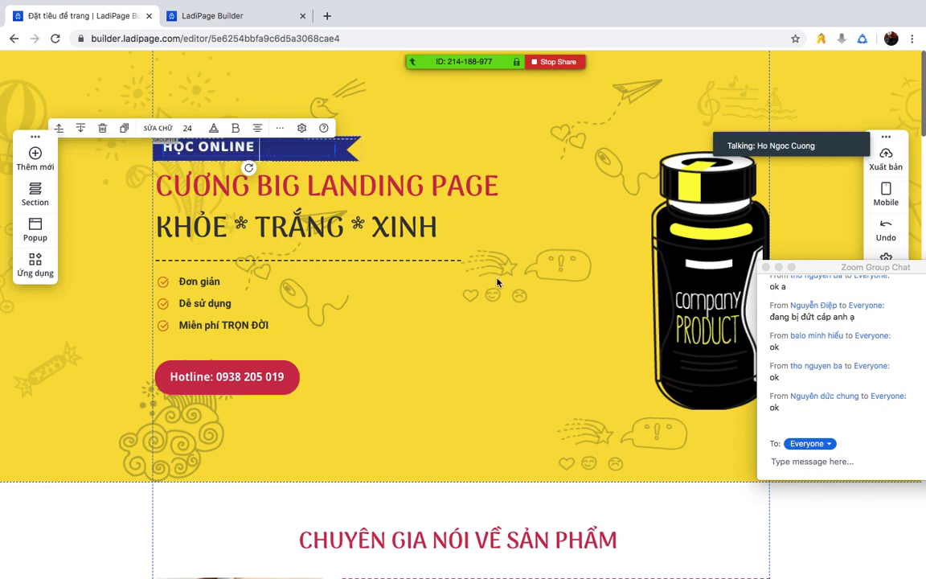
left_click(488, 312)
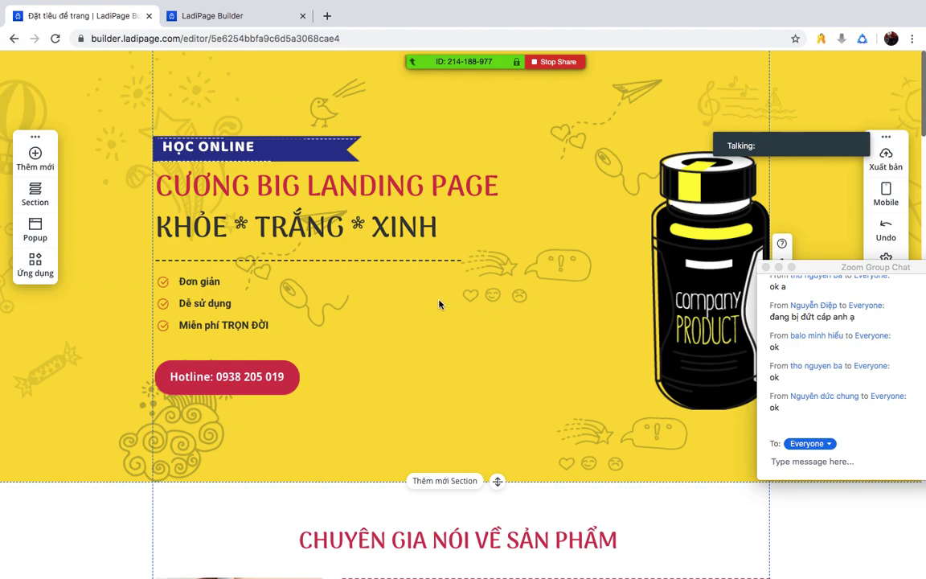
left_click_drag(806, 265, 842, 272)
- Open the image library for the bottle picture, close it, and open it again
left_click(728, 320)
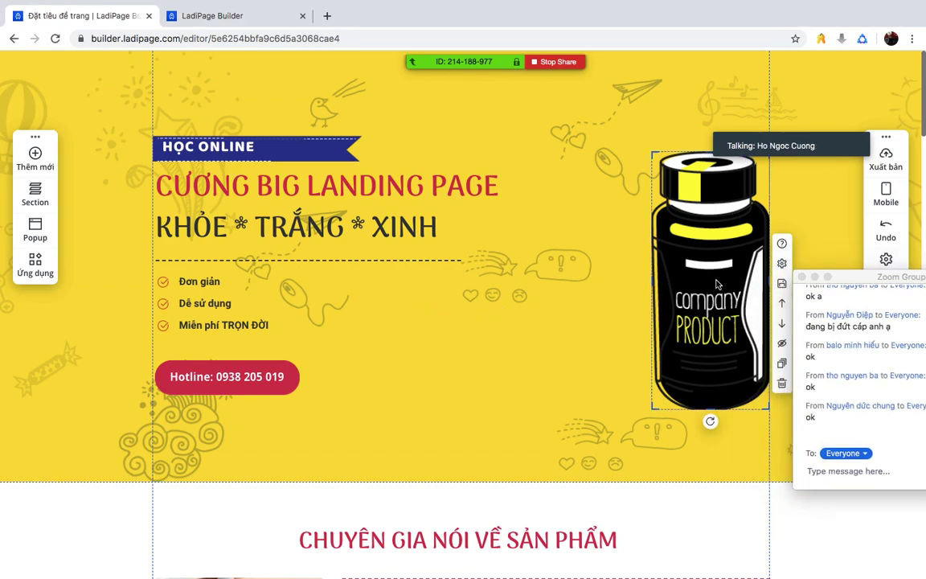
left_click(672, 280)
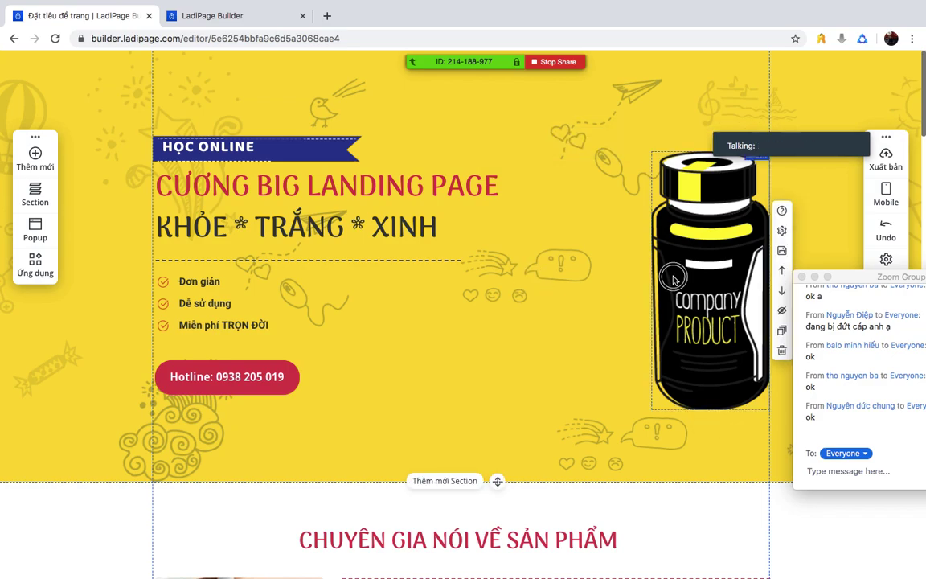
double_click(672, 279)
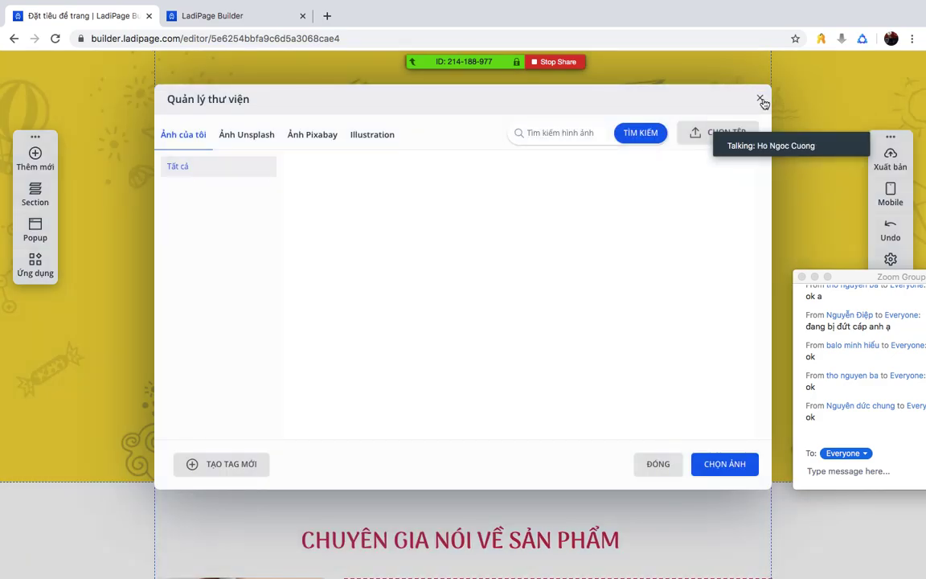
left_click(759, 97)
double_click(709, 276)
- Try the PRO-only Unsplash, Pixabay and Illustration collections, then reopen the library via THAY ẢNH
left_click(246, 135)
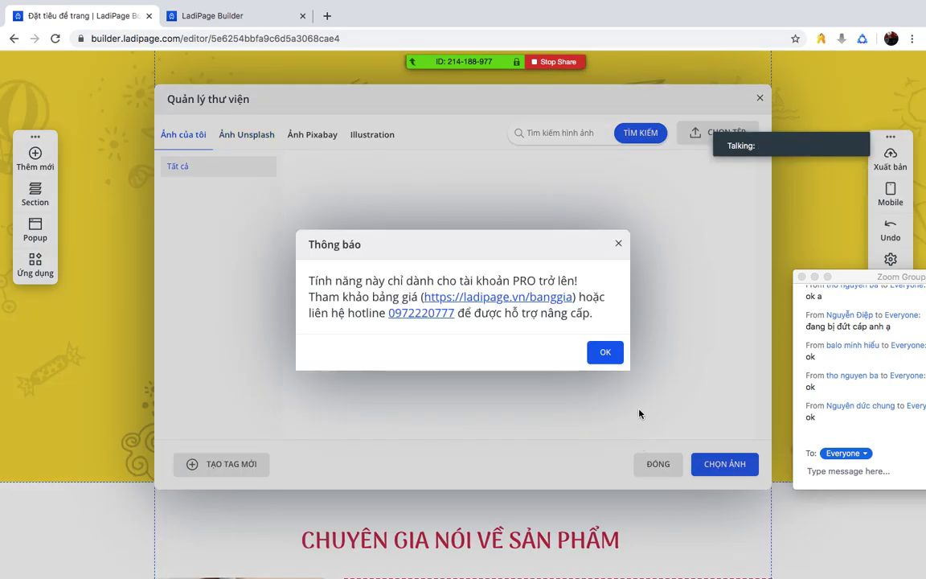
left_click(603, 354)
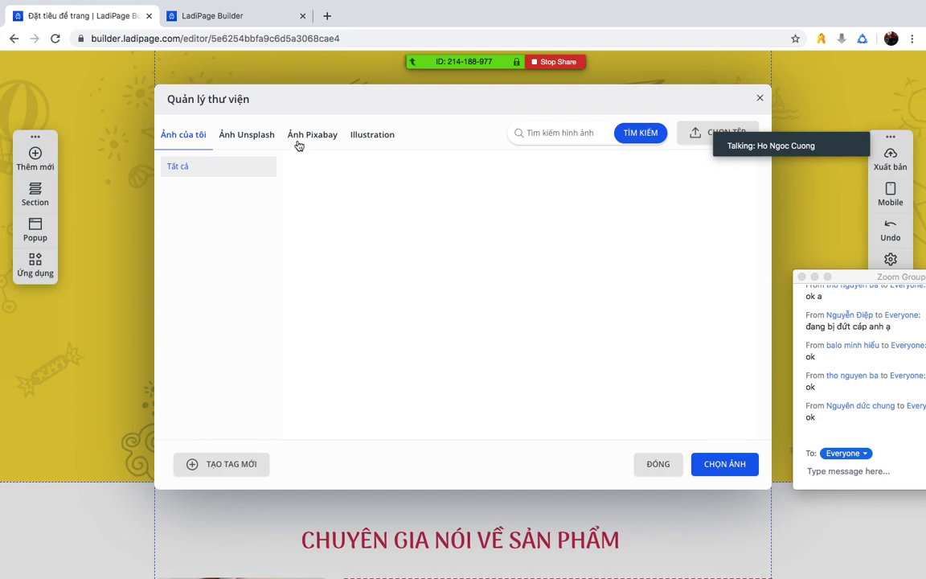
left_click(309, 139)
left_click(605, 352)
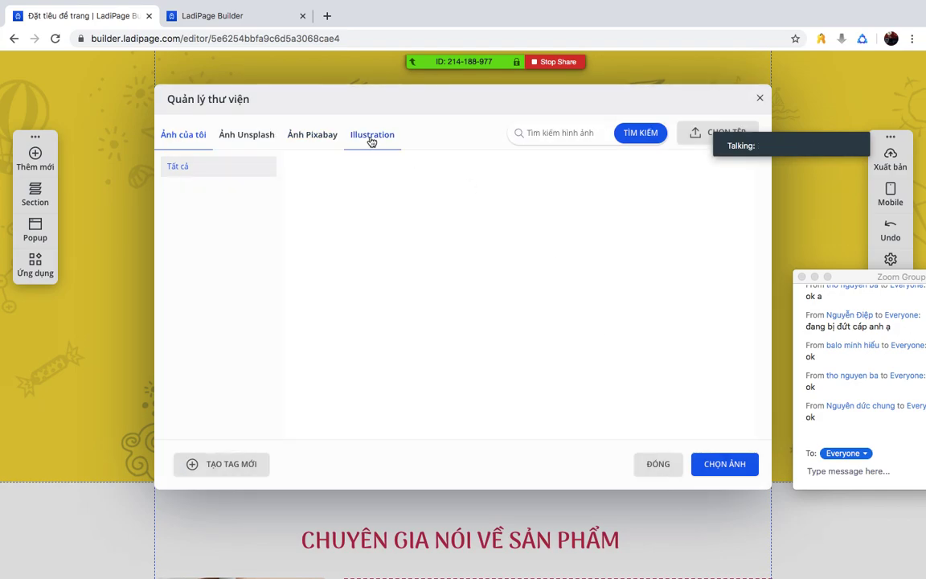
left_click(372, 136)
left_click(596, 355)
left_click(172, 138)
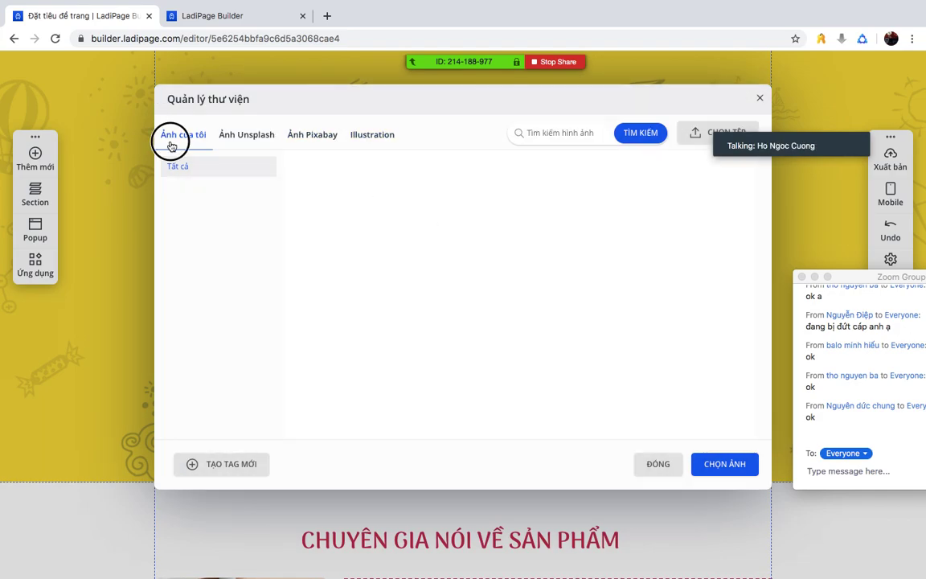
left_click(738, 463)
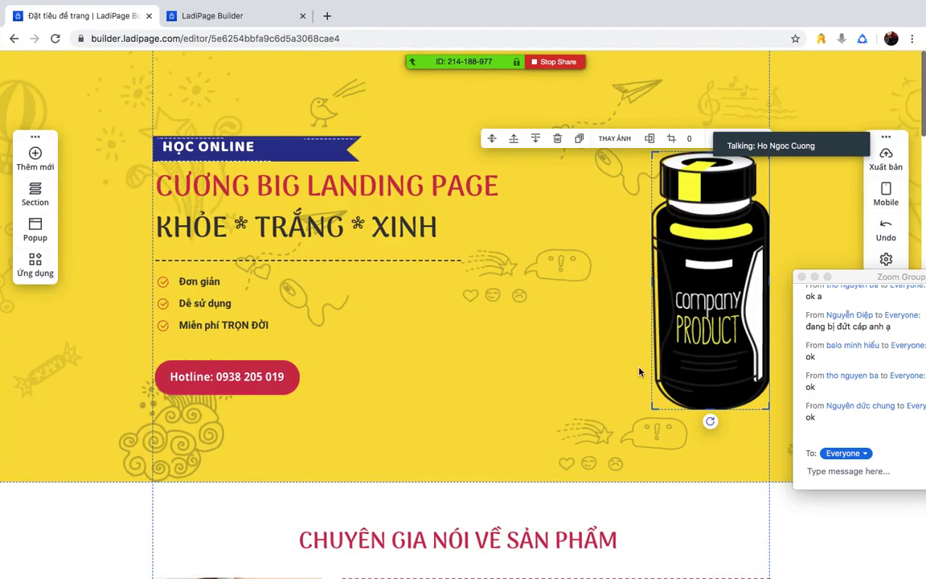
left_click(614, 138)
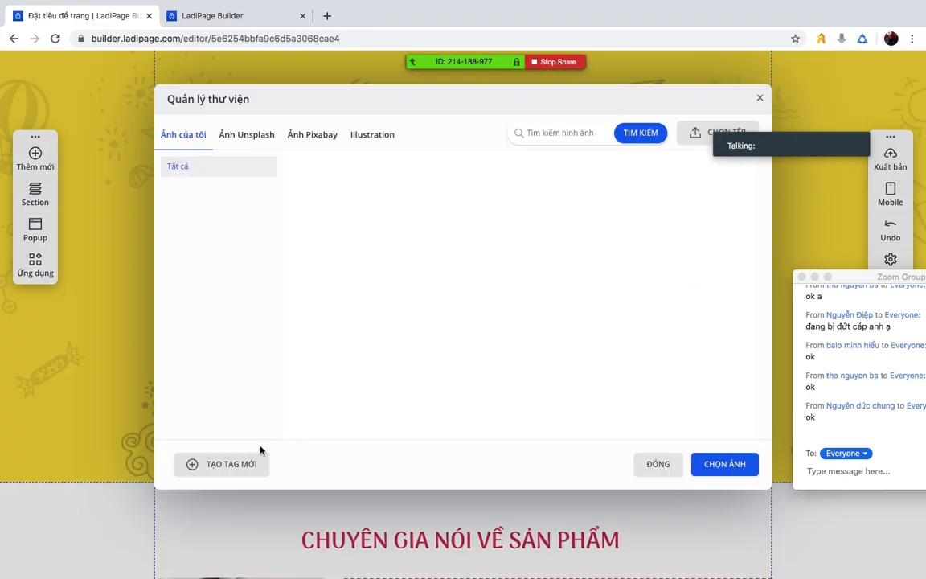
- Upload 30d-action-den.png from the Desktop through CHỌN TỆP
left_click(692, 133)
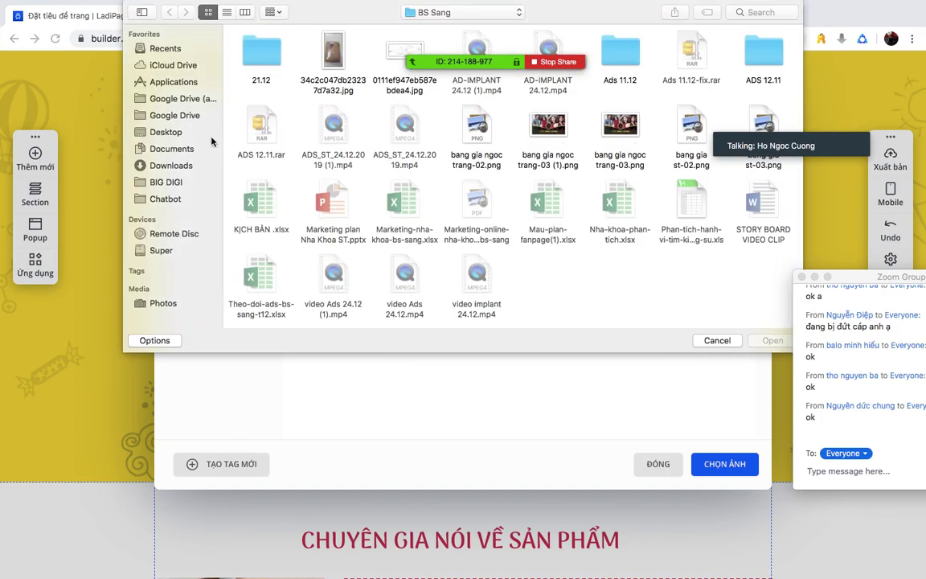
left_click(177, 135)
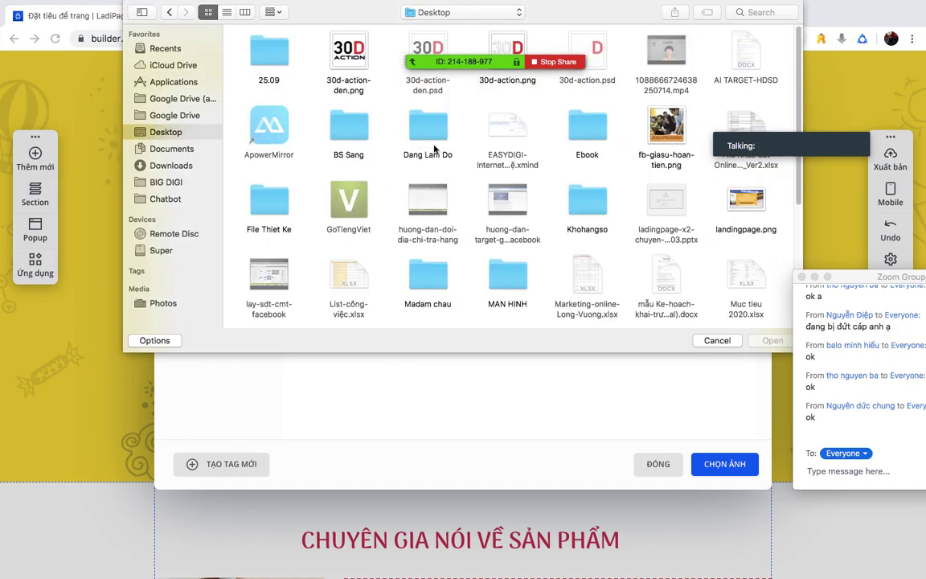
left_click(354, 63)
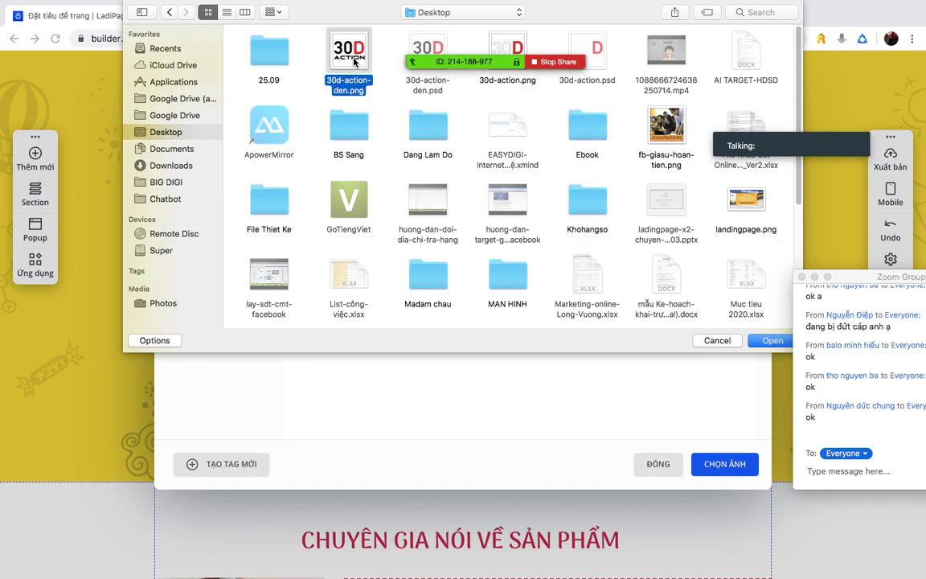
double_click(354, 63)
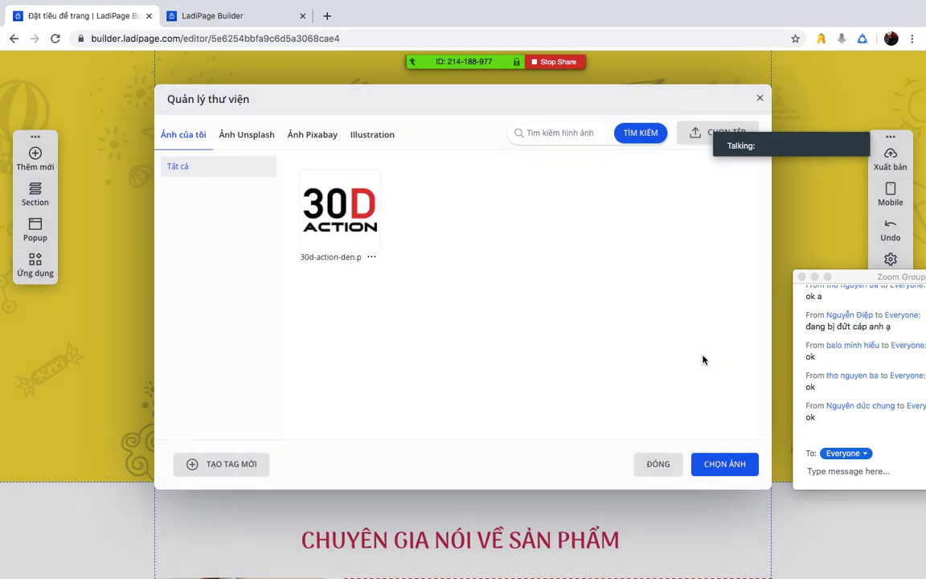
- Swap the bottle for the uploaded 30D ACTION logo, shift it left and widen it to fit
left_click(339, 207)
left_click(724, 463)
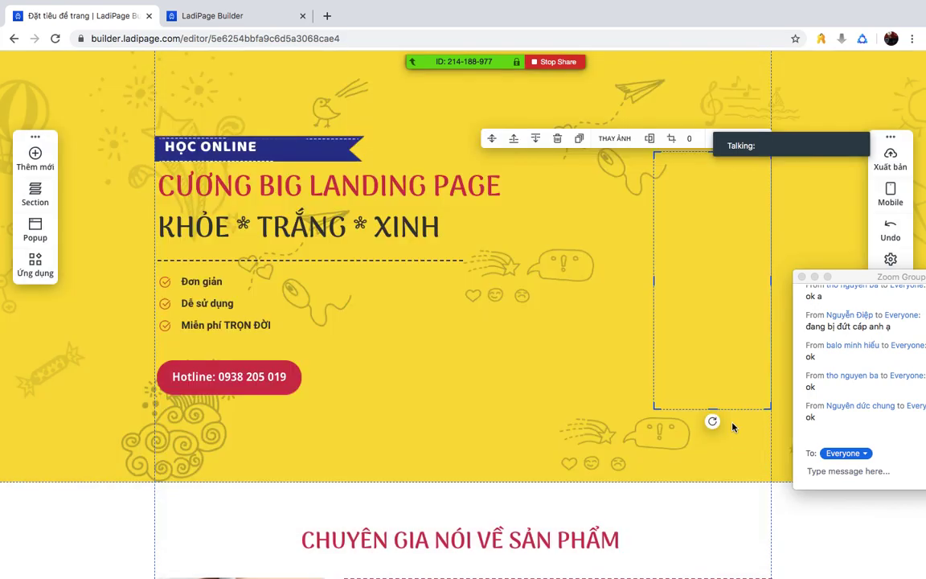
left_click_drag(718, 311, 610, 301)
left_click_drag(668, 279, 775, 281)
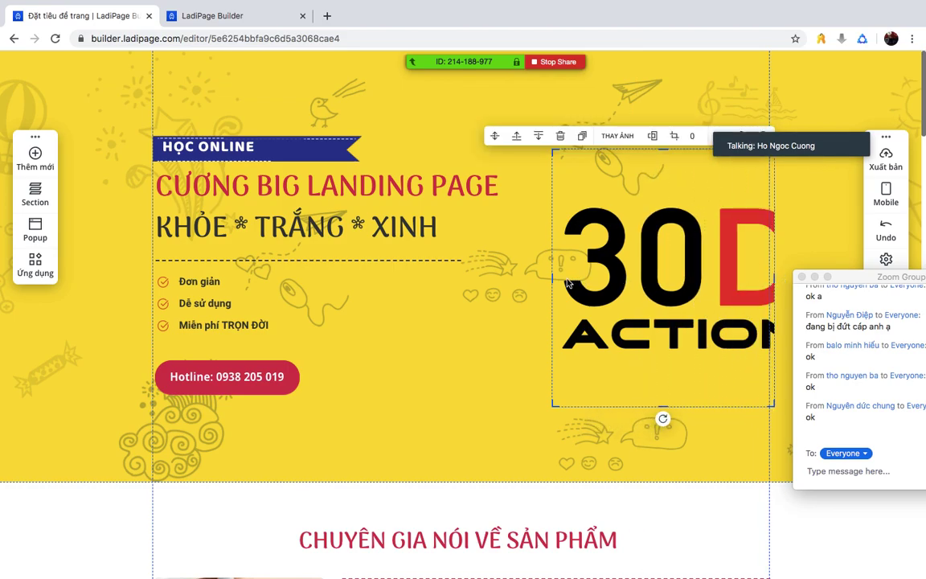
mouse_move(549, 278)
left_mouse_down()
mouse_move(488, 275)
mouse_move(536, 276)
left_mouse_up()
left_click_drag(663, 275, 647, 260)
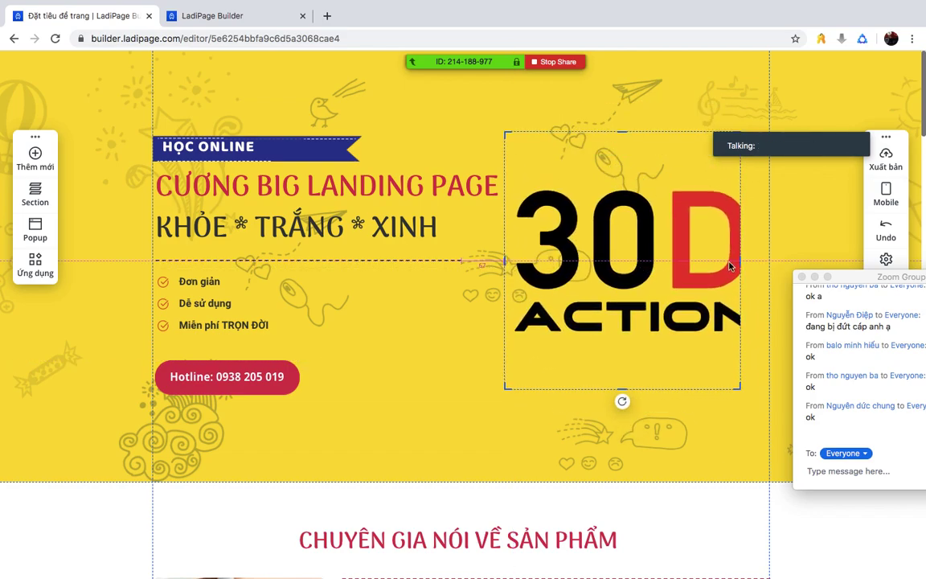
left_click_drag(738, 260, 756, 259)
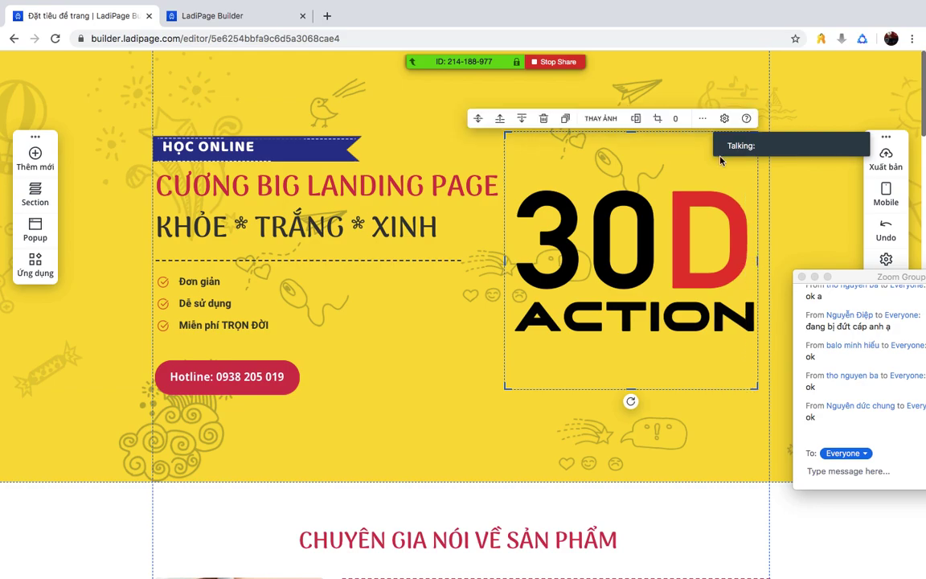
- Scroll down past the expert section, selecting its photo group, heading and paragraph along the way
left_click(422, 368)
scroll(422, 368, "down", 3)
double_click(435, 368)
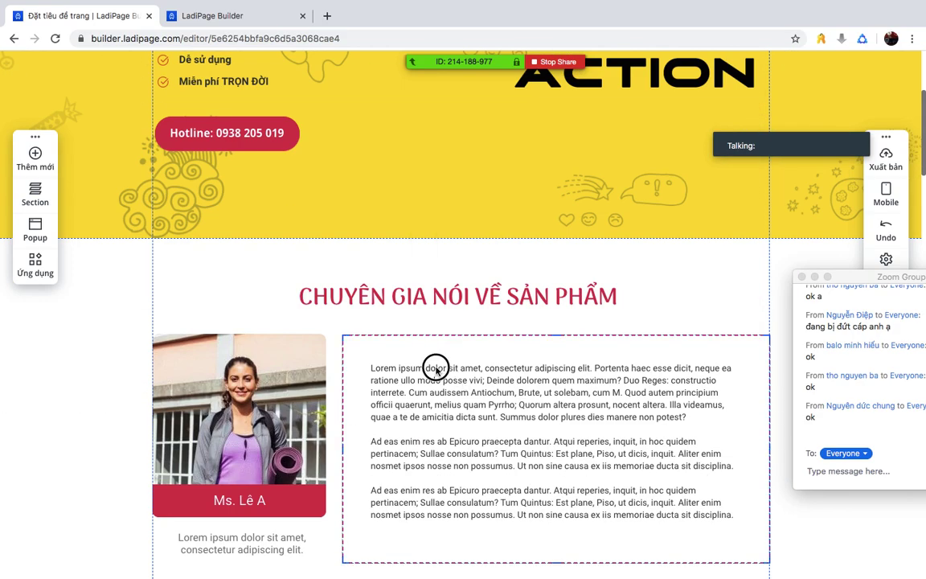
left_click(238, 366)
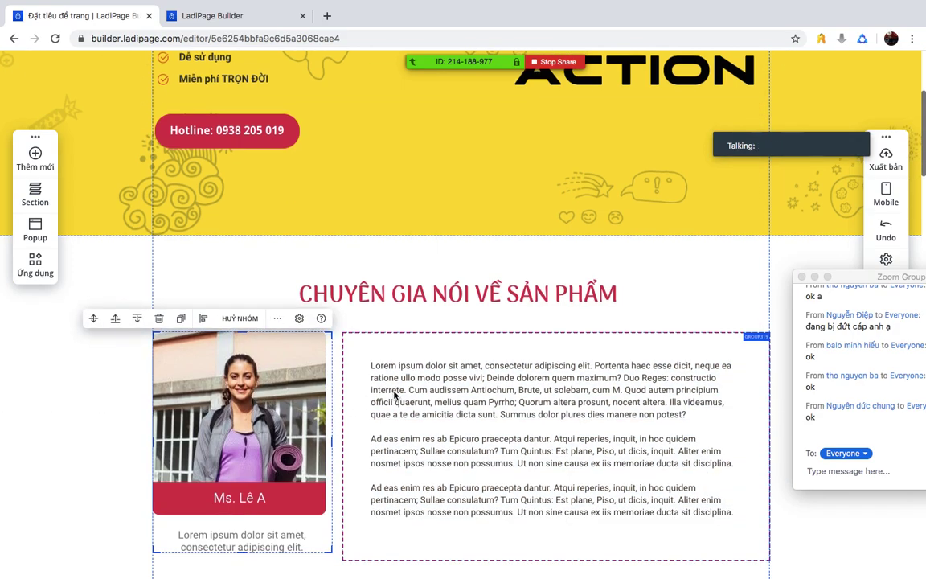
scroll(454, 358, "down", 1)
left_click(351, 190)
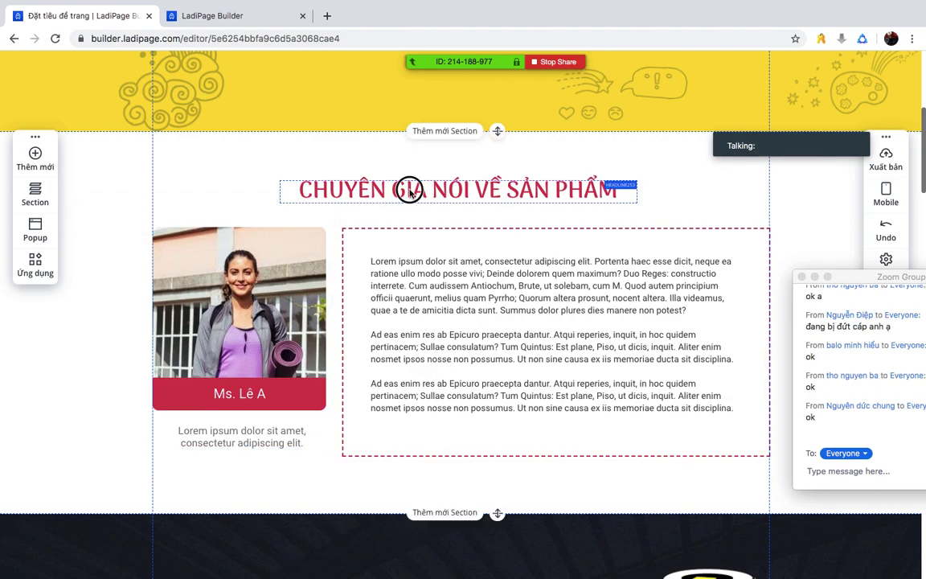
left_click(517, 314)
scroll(517, 314, "down", 4)
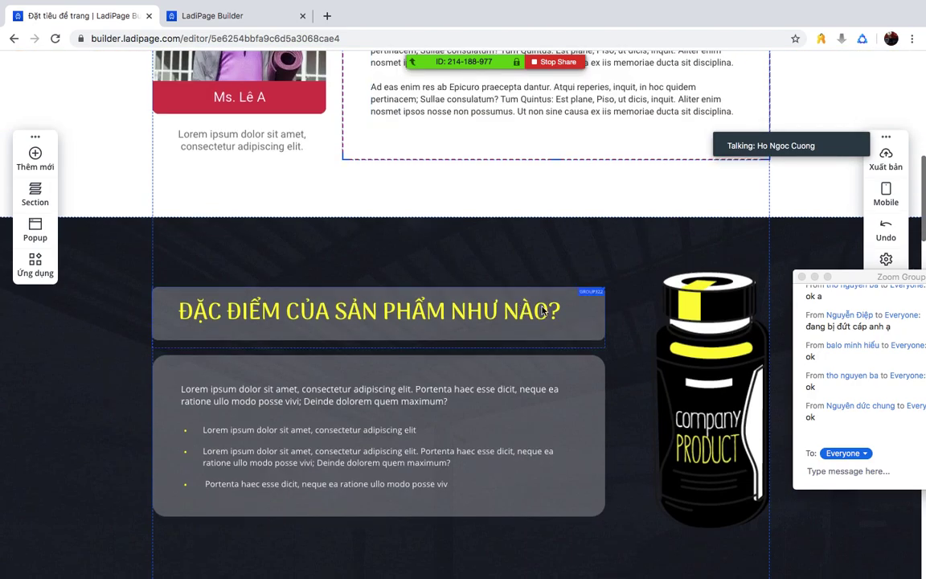
scroll(524, 278, "down", 1)
- Replace the product bottle image in the dark features section with the 30D ACTION logo
double_click(740, 318)
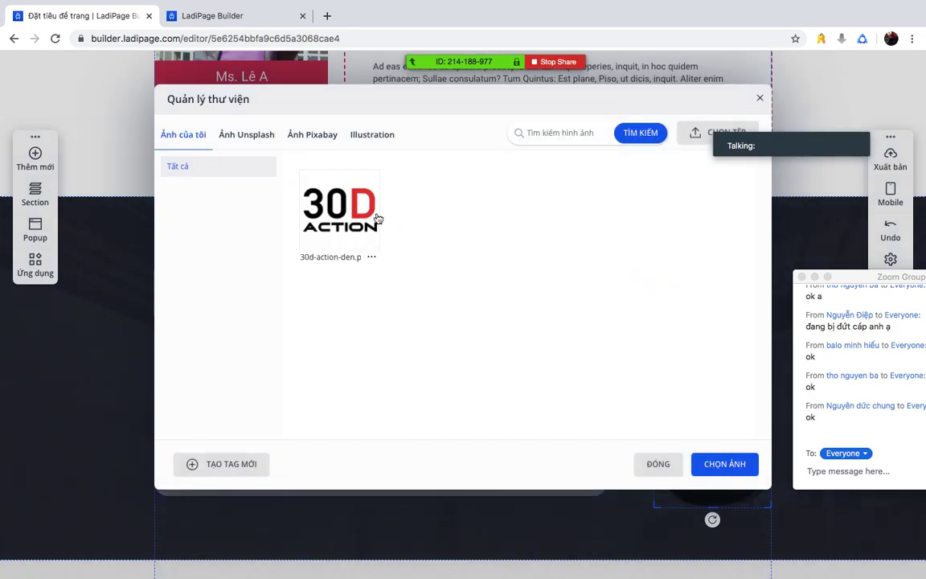
left_click(374, 222)
left_click(747, 464)
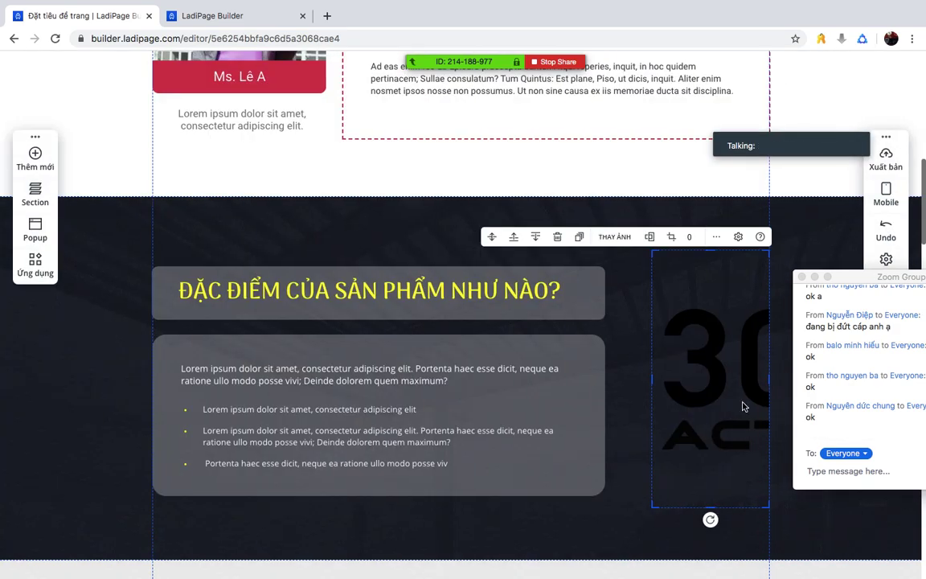
scroll(709, 405, "down", 4)
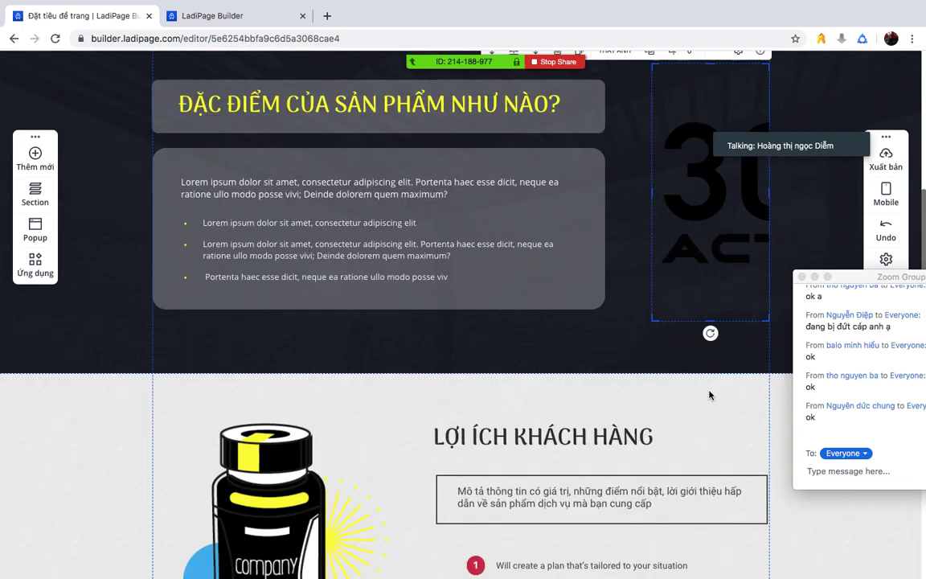
scroll(374, 398, "down", 3)
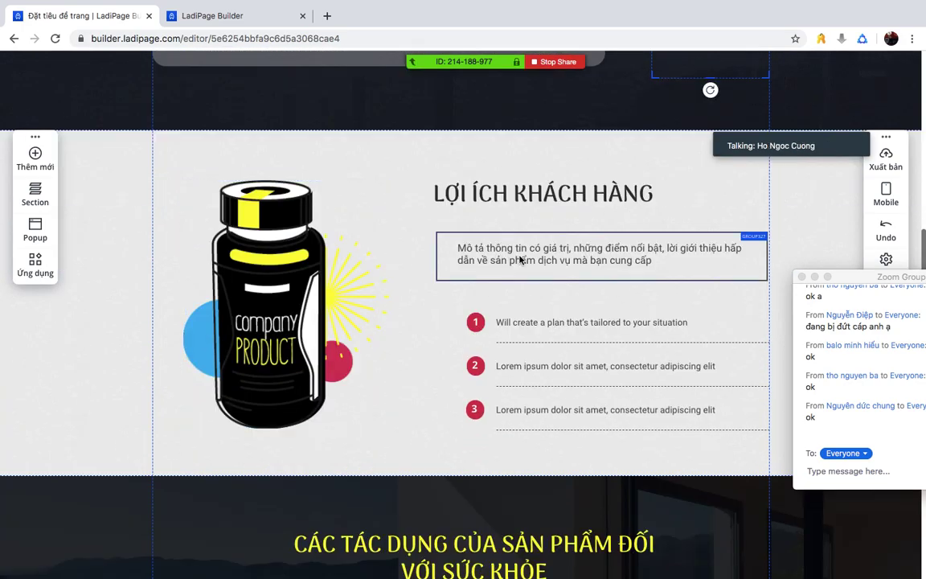
scroll(560, 314, "down", 5)
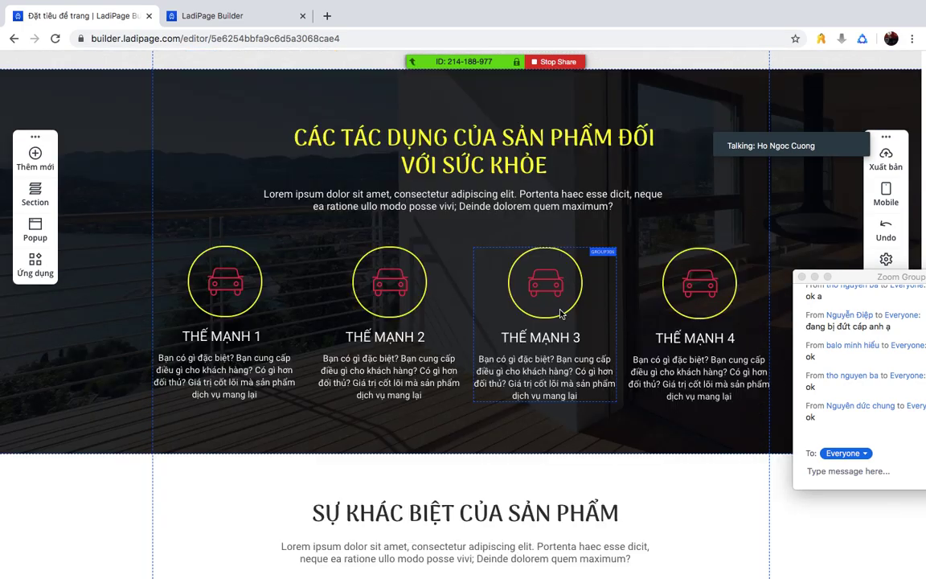
- Open the shape library for the THẾ MẠNH 1 car icon and browse Background, Arrows and Premium Icons
left_click(219, 291)
double_click(220, 291)
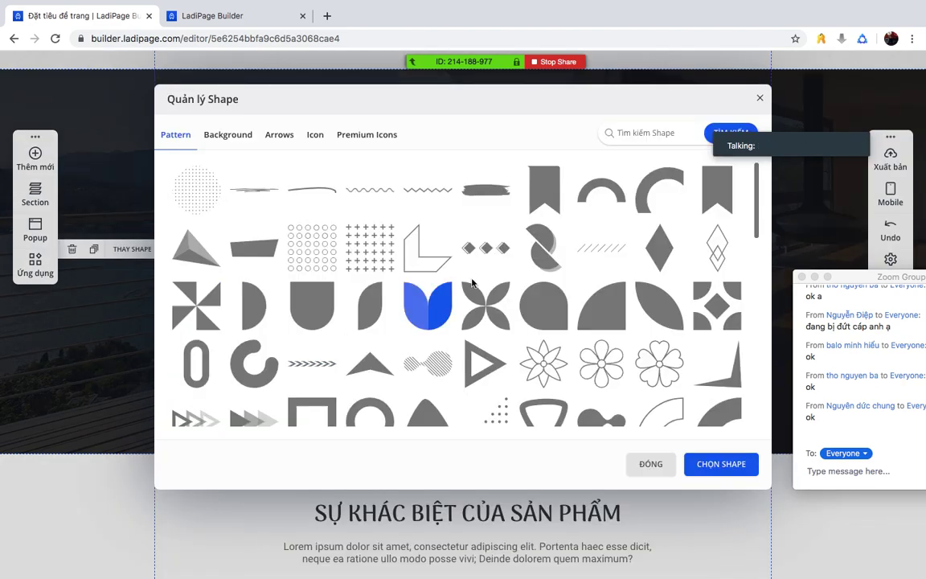
scroll(473, 297, "down", 5)
scroll(472, 299, "down", 3)
left_click(227, 135)
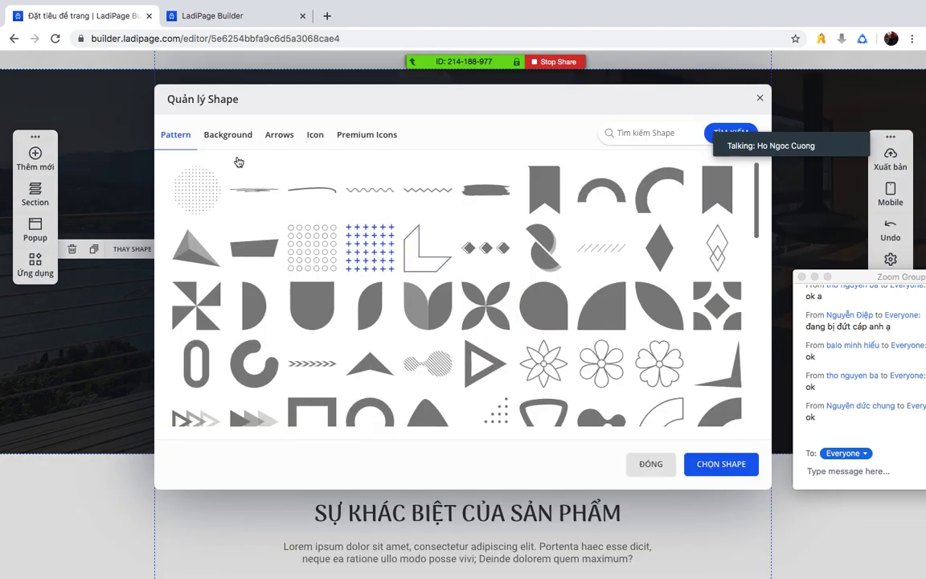
left_click(287, 134)
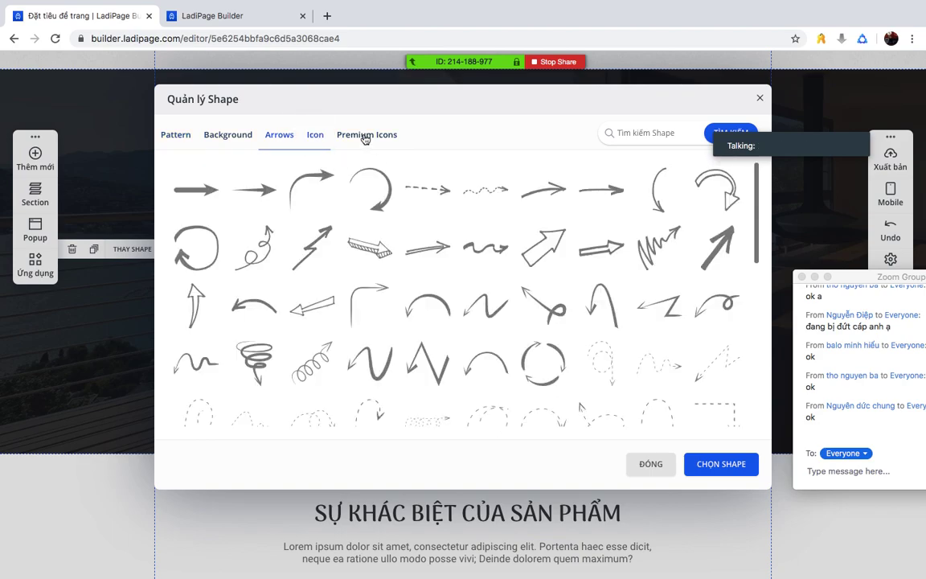
left_click(364, 137)
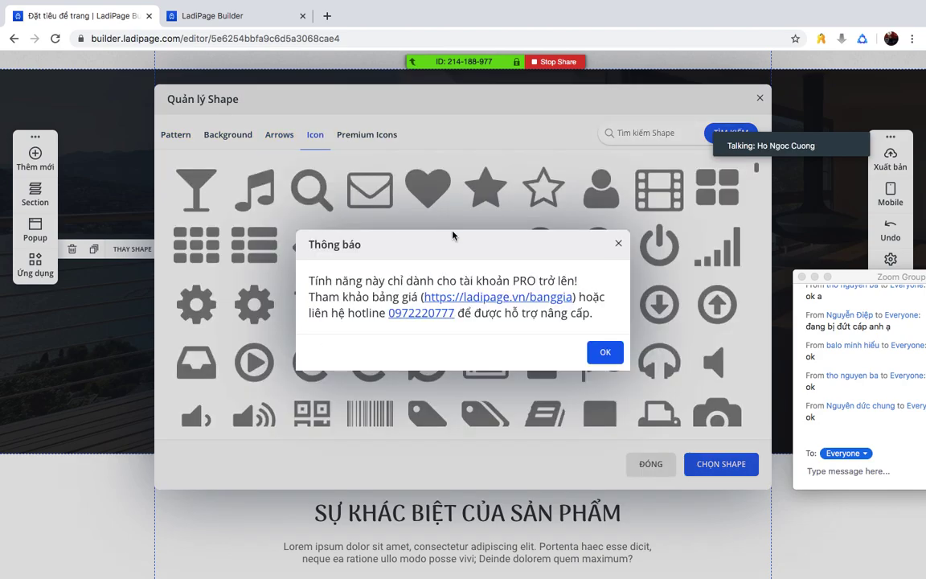
left_click(604, 351)
left_click(277, 141)
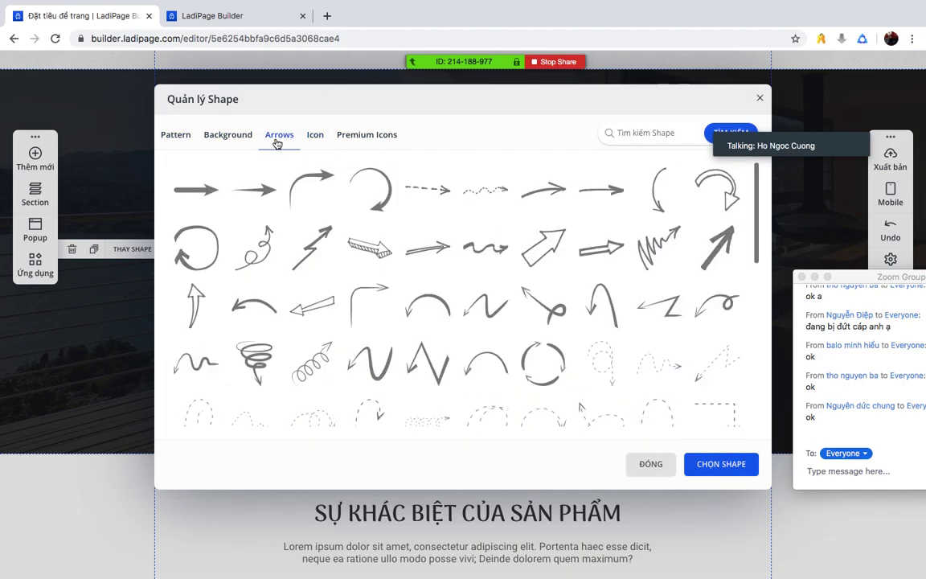
- Browse the background and pattern shapes, close the library unchanged, and scroll down to the testimonials
left_click(225, 135)
left_click(167, 135)
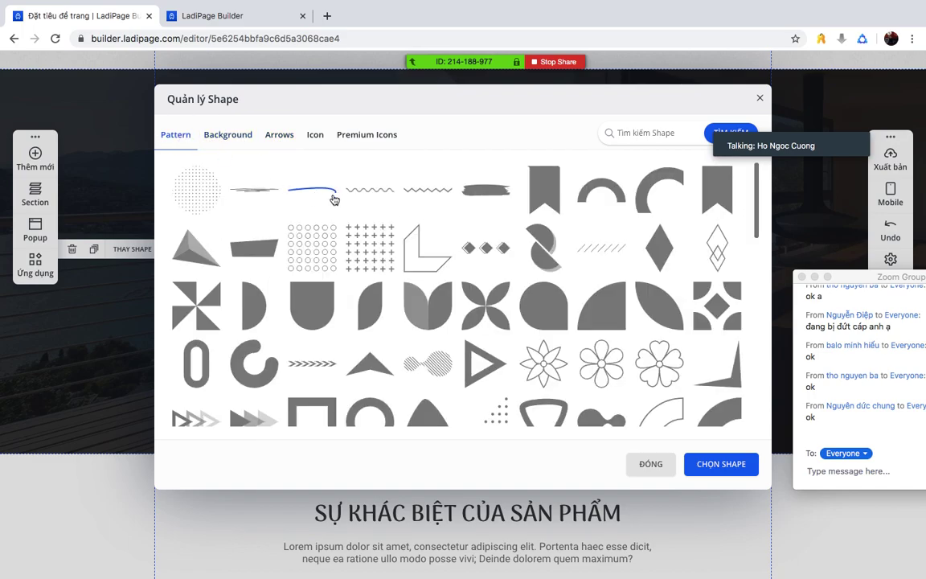
scroll(308, 299, "down", 3)
scroll(314, 299, "down", 5)
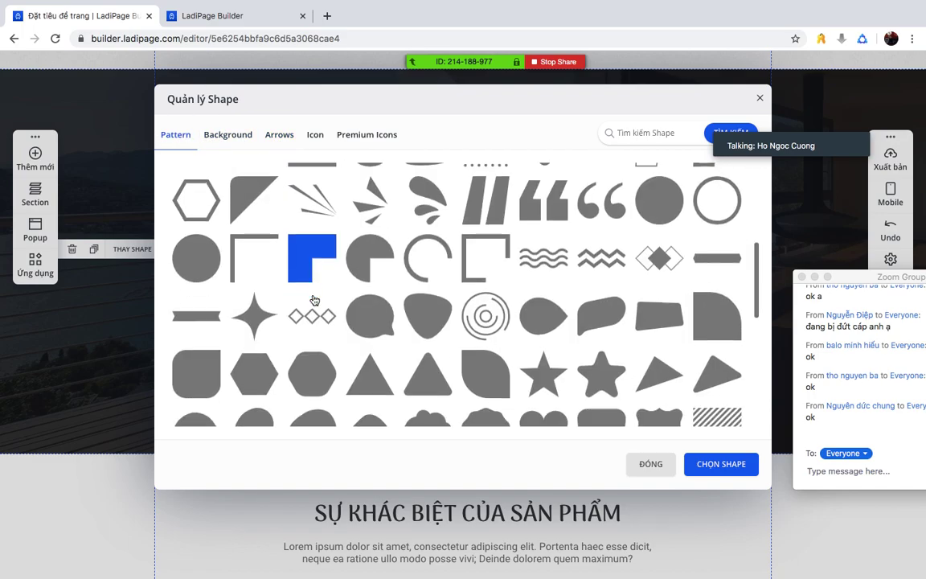
left_click(650, 463)
scroll(426, 249, "down", 5)
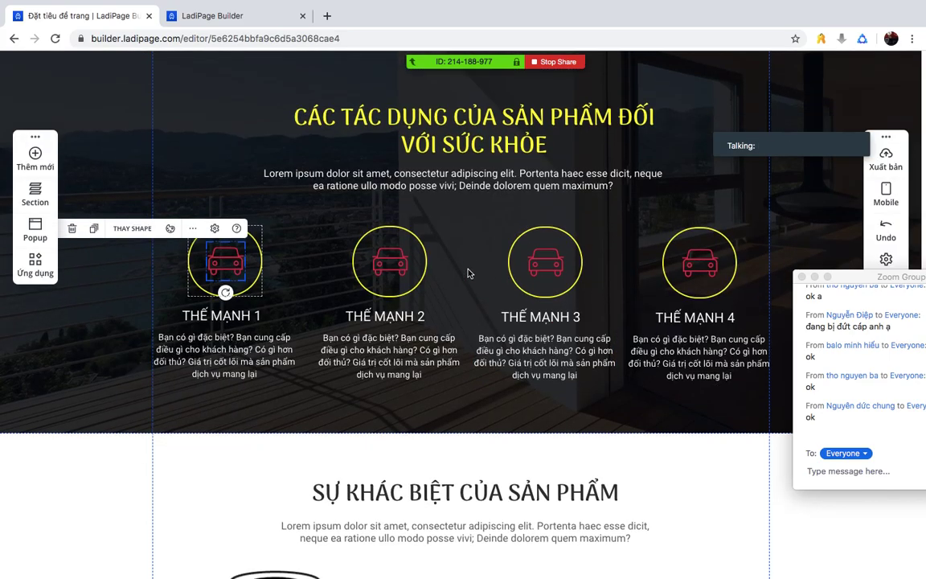
scroll(442, 271, "up", 4)
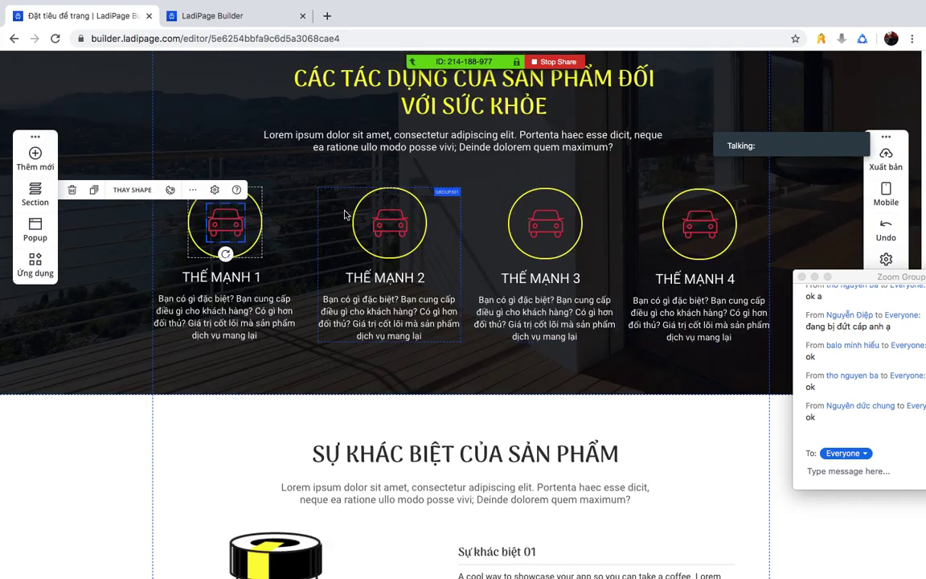
scroll(569, 408, "down", 5)
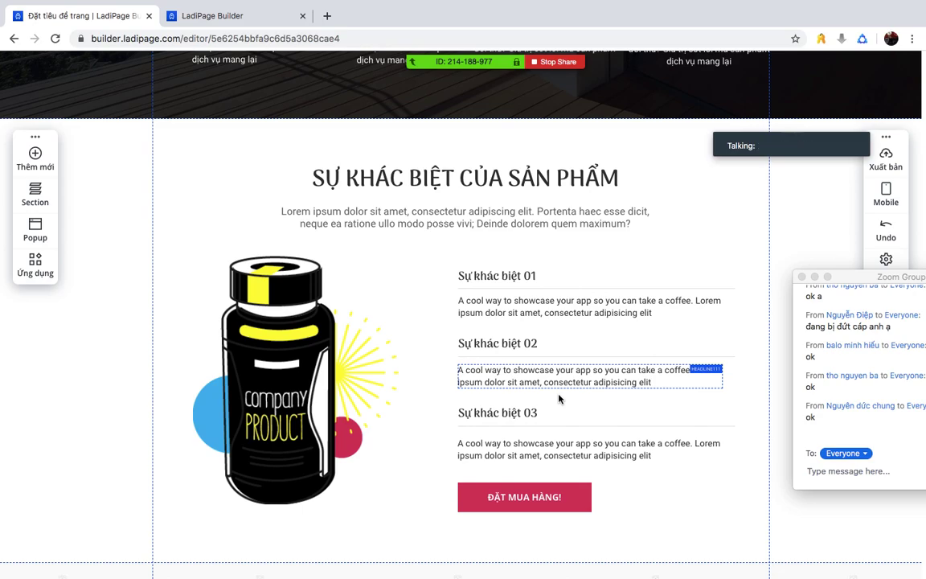
scroll(538, 355, "down", 8)
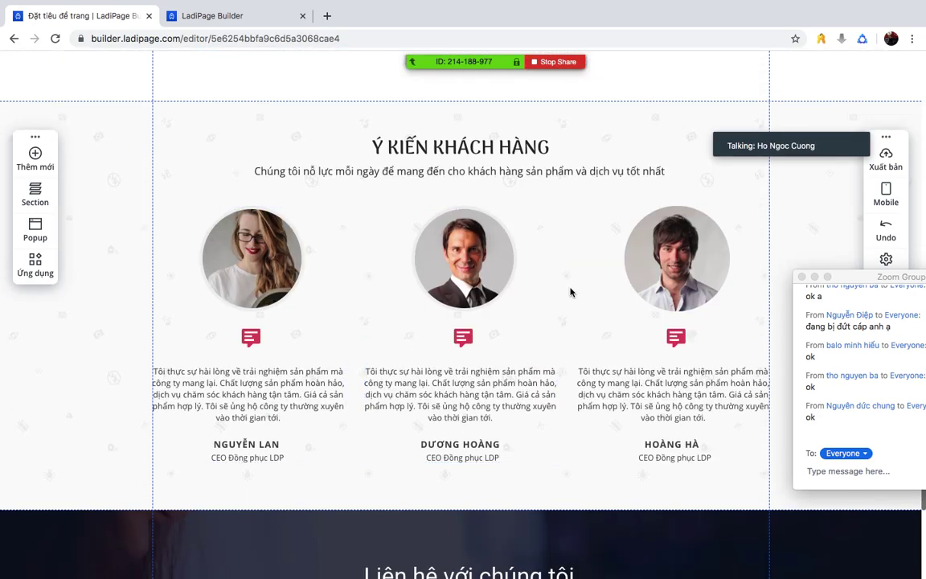
scroll(571, 291, "down", 7)
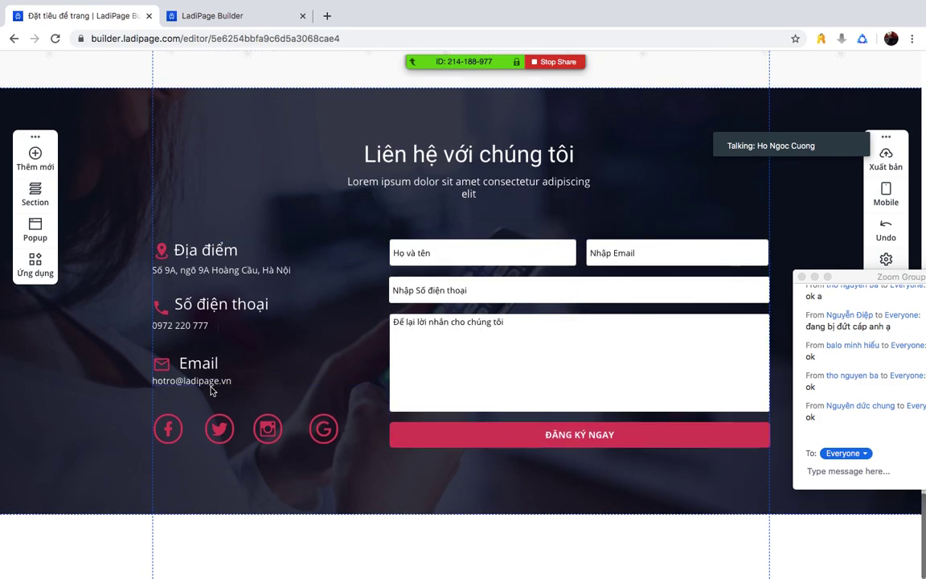
scroll(449, 344, "up", 15)
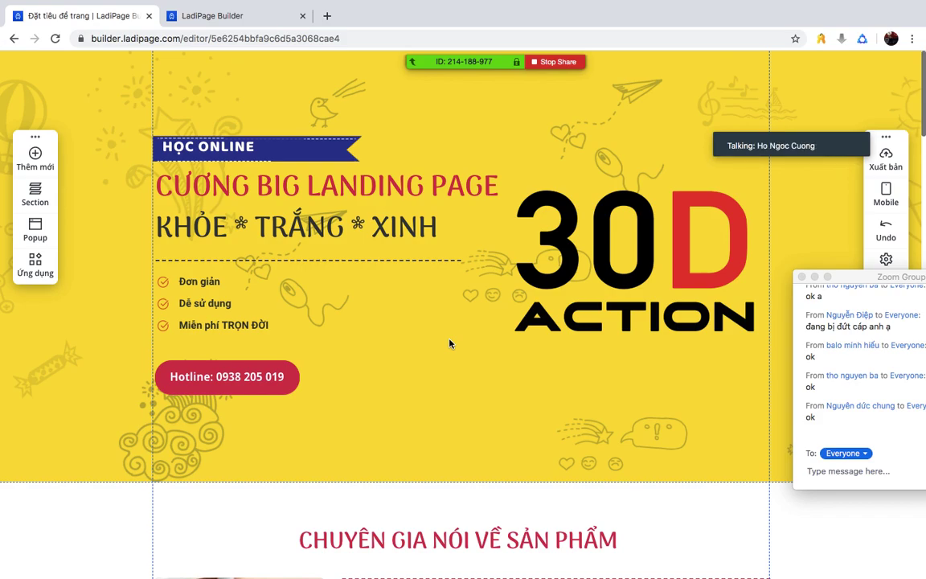
left_click_drag(859, 279, 835, 193)
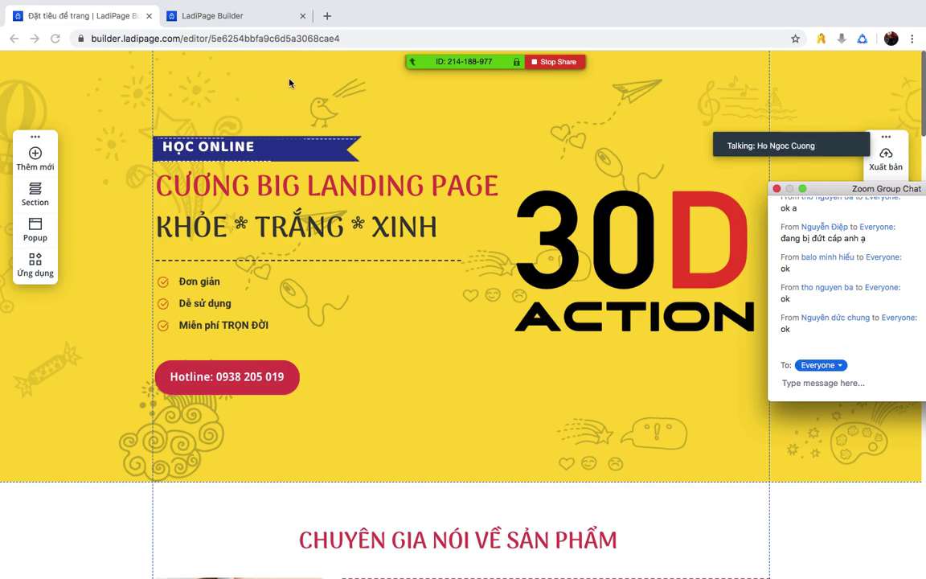
- Filter the template gallery to Giáo dục & Đào tạo and use template Giáo dục Đào tạo 06
left_click(244, 17)
left_click(222, 301)
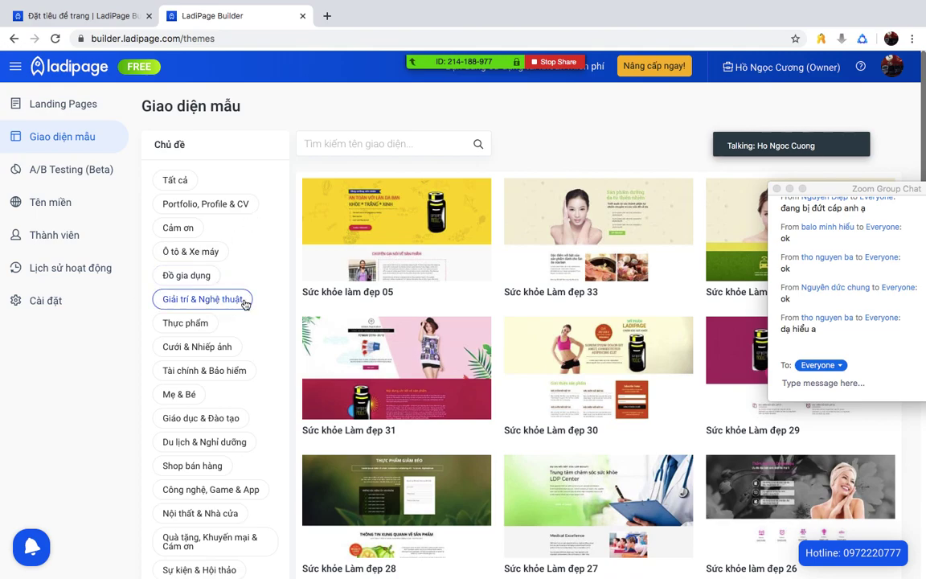
scroll(241, 303, "down", 3)
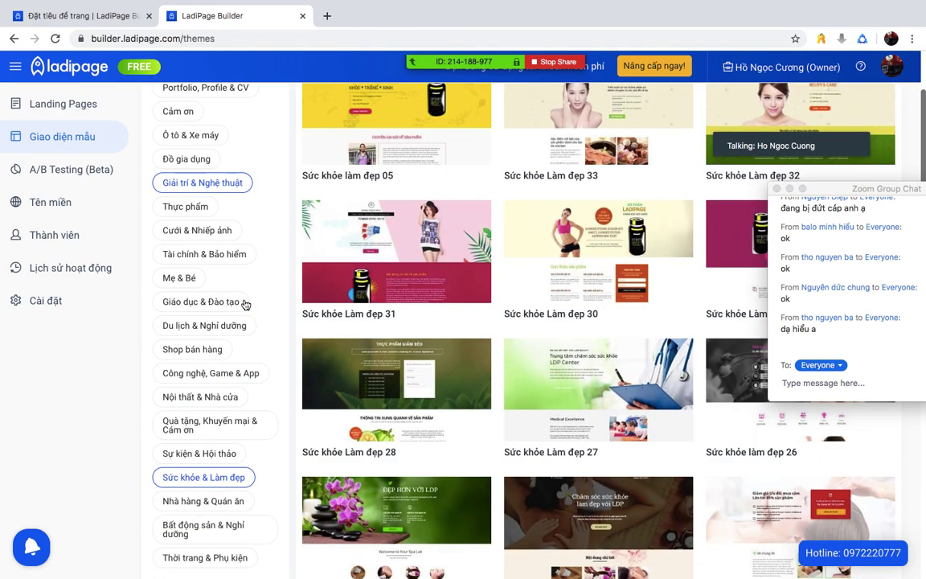
scroll(245, 303, "down", 1)
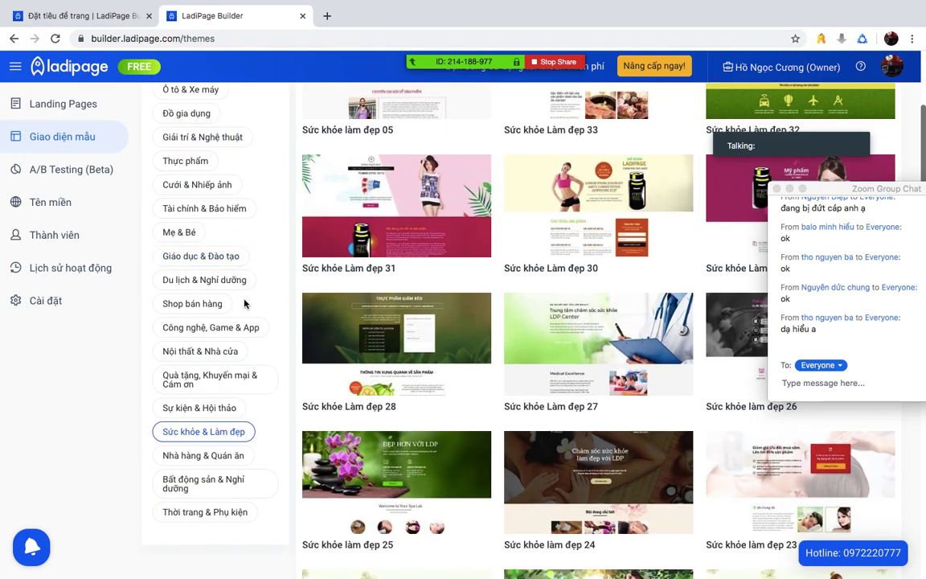
left_click(221, 256)
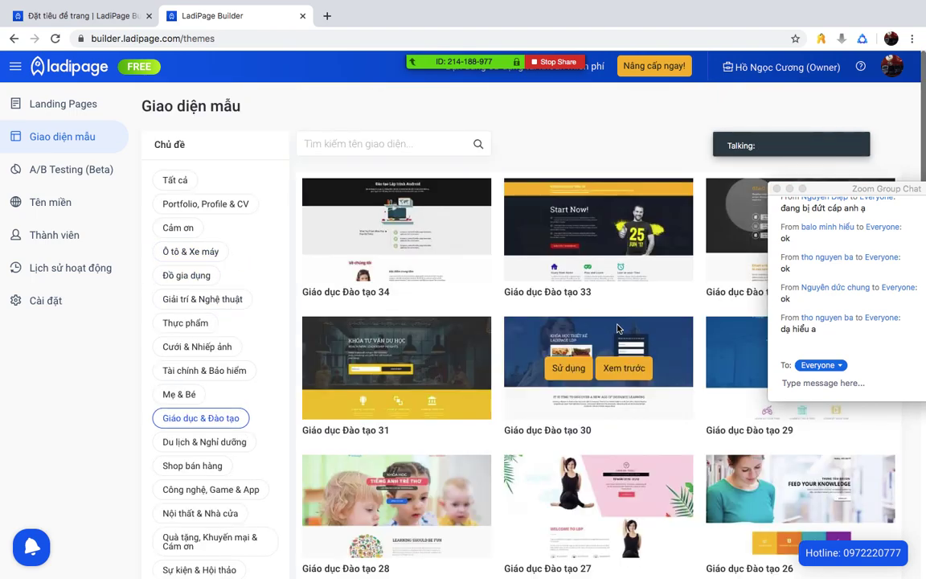
scroll(617, 328, "down", 5)
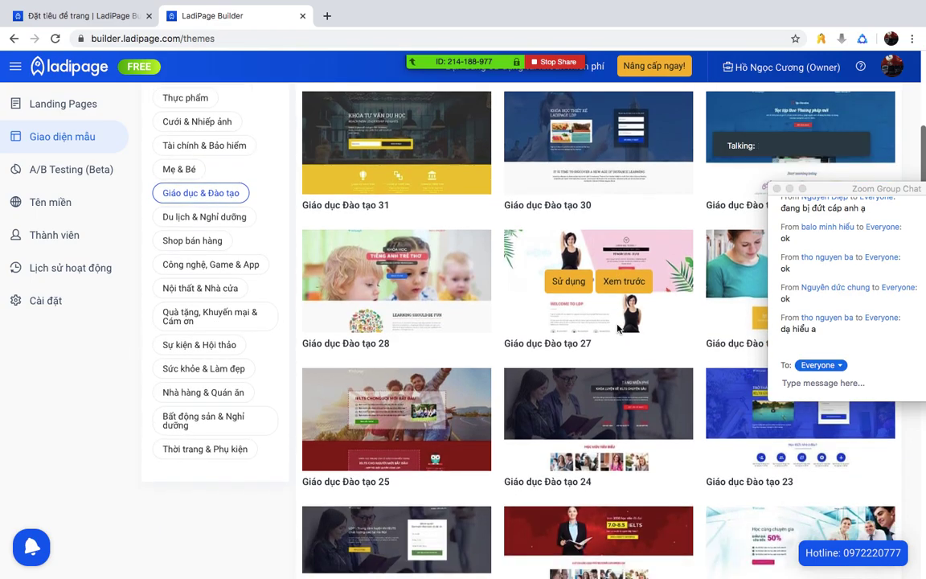
scroll(617, 327, "down", 5)
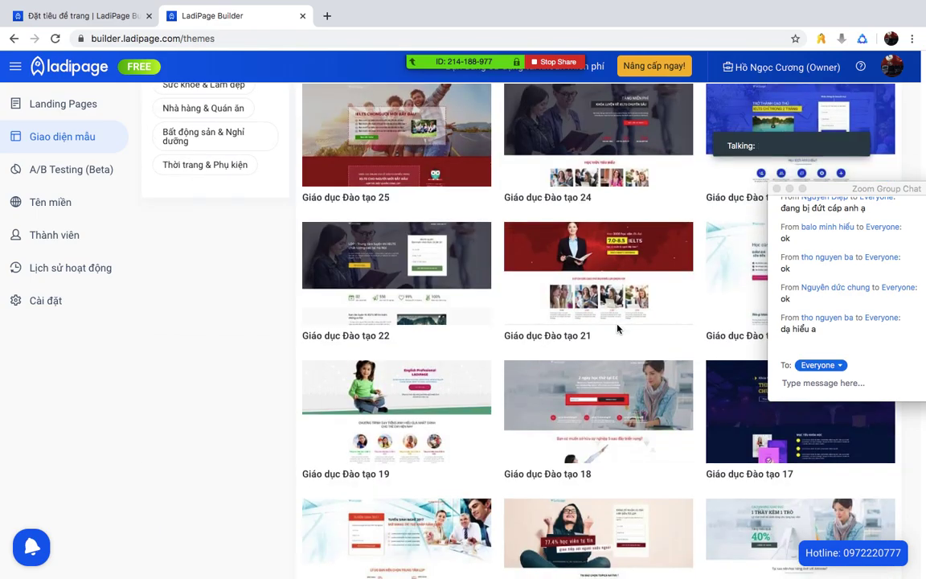
scroll(617, 327, "down", 5)
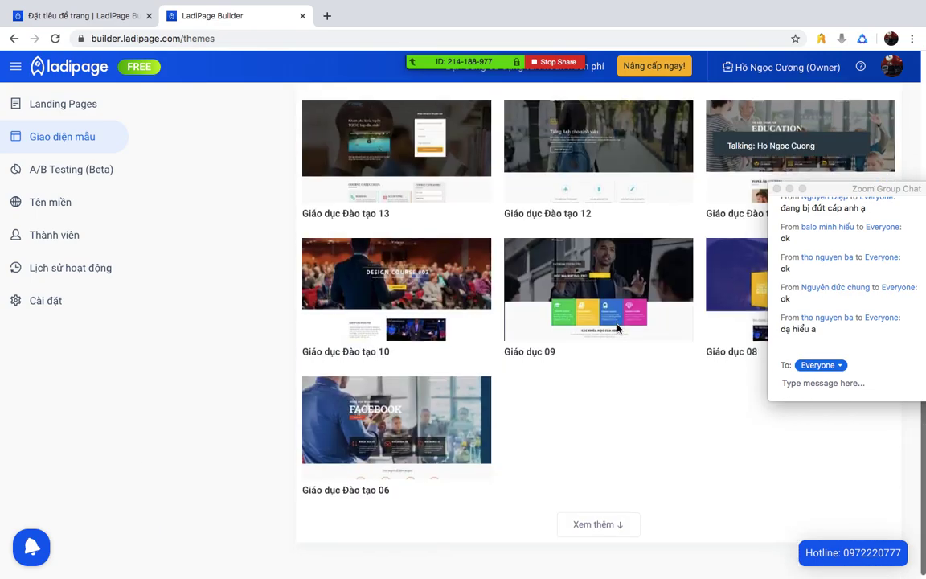
mouse_move(407, 470)
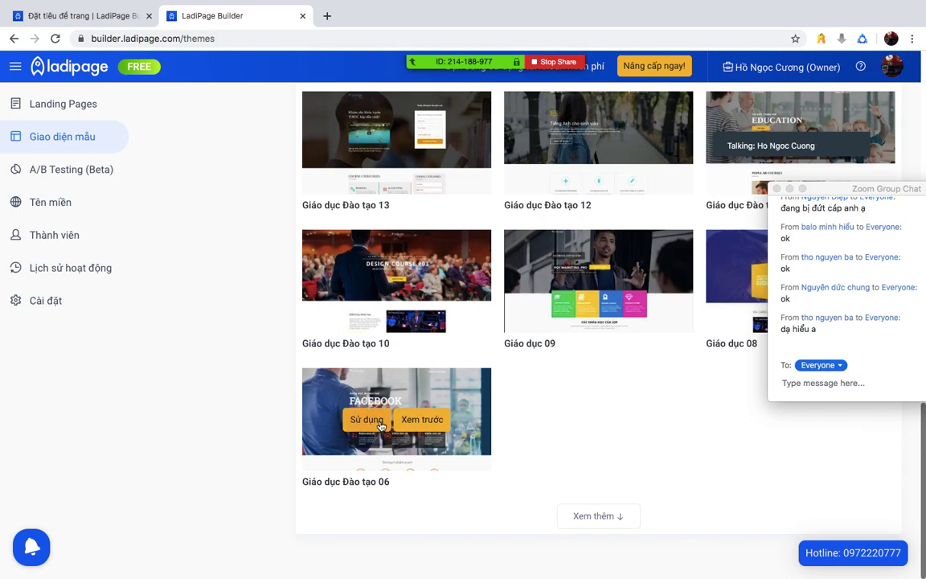
left_click(381, 425)
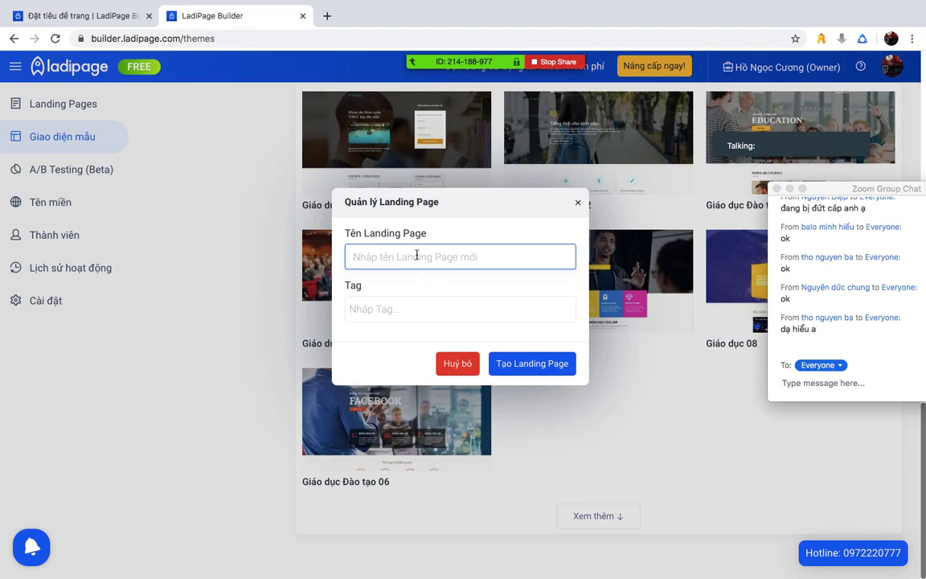
- Name the new landing page 'facebook' and create it
type("facebook")
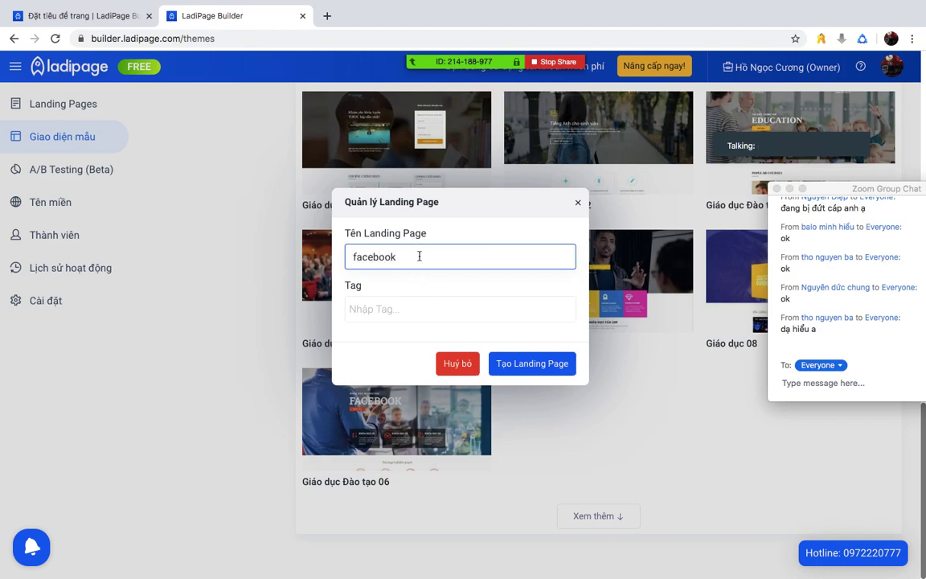
left_click(515, 361)
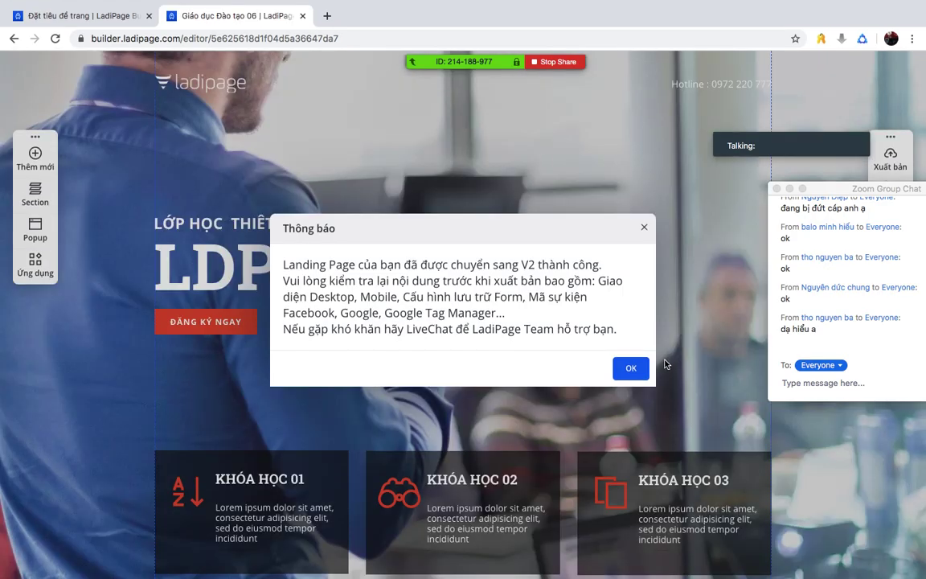
left_click(620, 370)
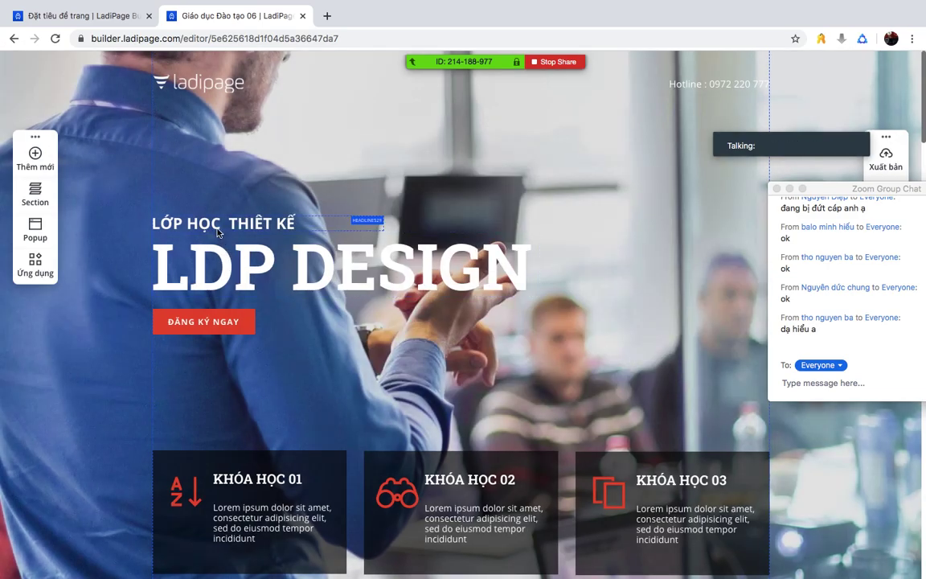
scroll(363, 283, "down", 1)
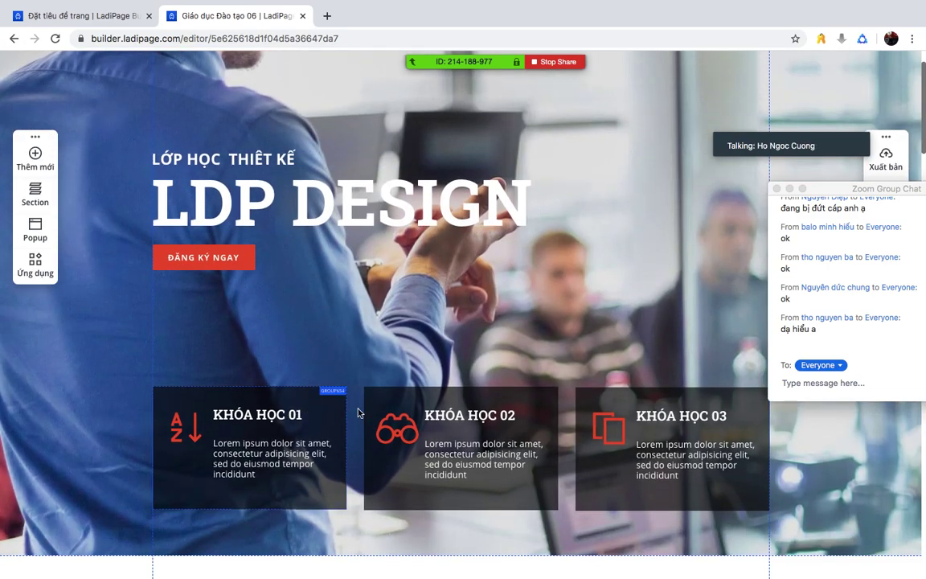
scroll(463, 366, "down", 2)
scroll(471, 365, "down", 5)
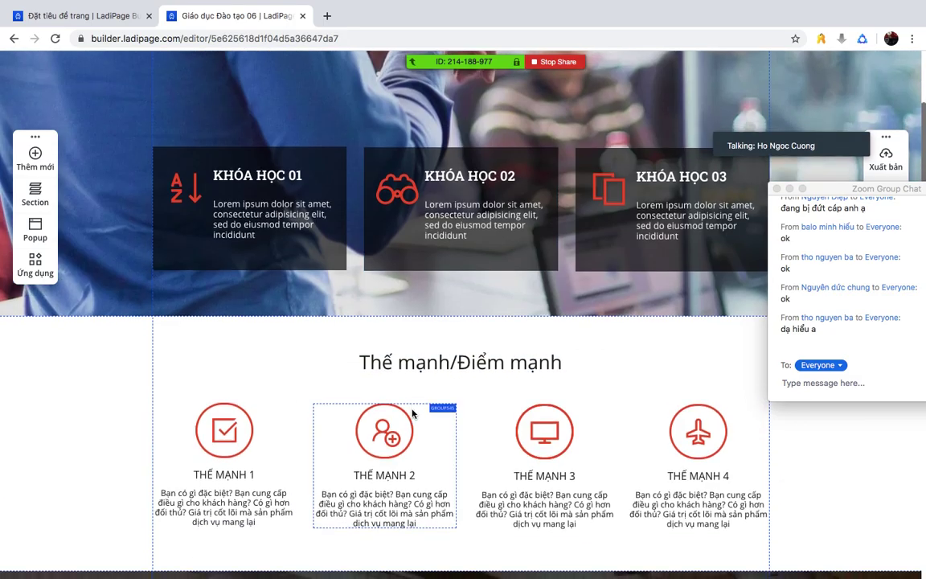
scroll(301, 403, "down", 6)
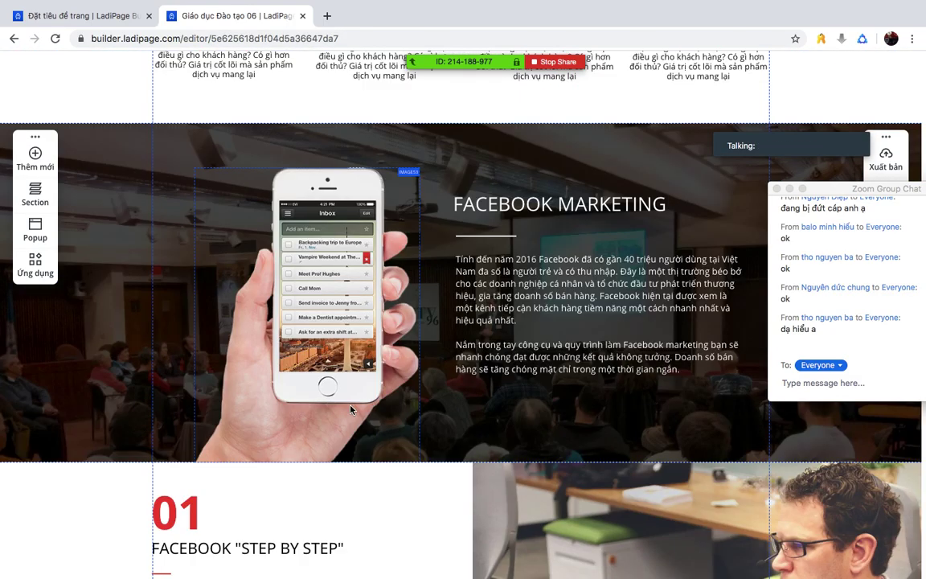
scroll(351, 410, "down", 4)
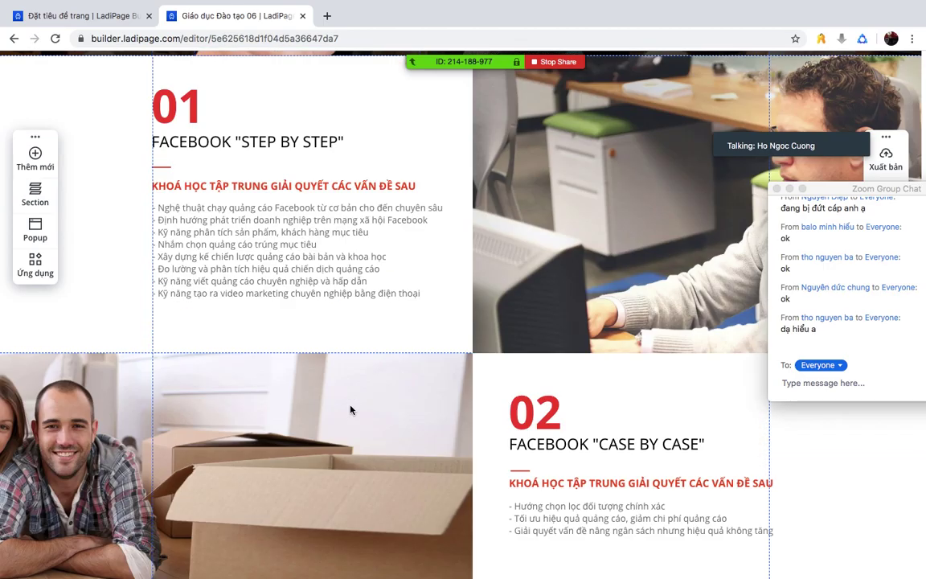
scroll(508, 400, "down", 3)
scroll(508, 400, "down", 2)
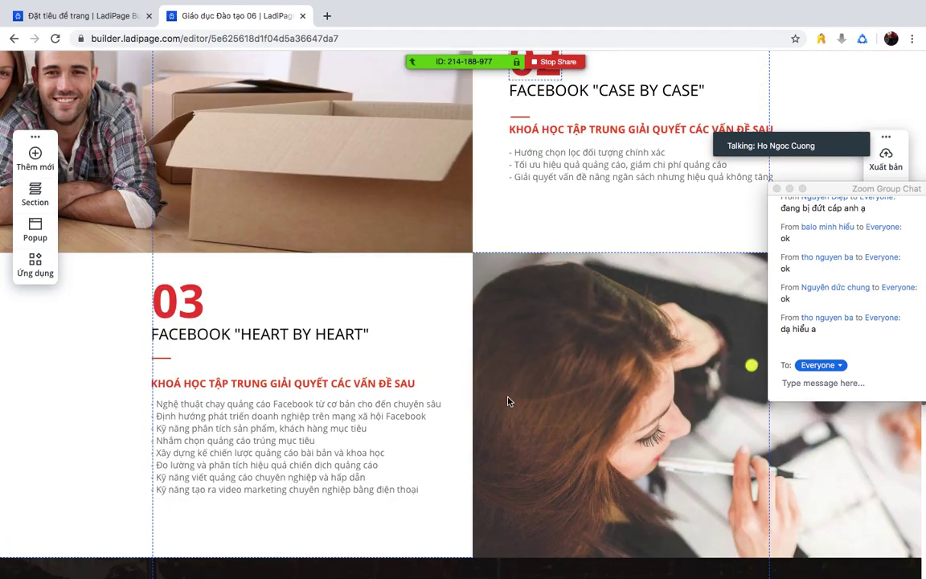
scroll(508, 400, "down", 8)
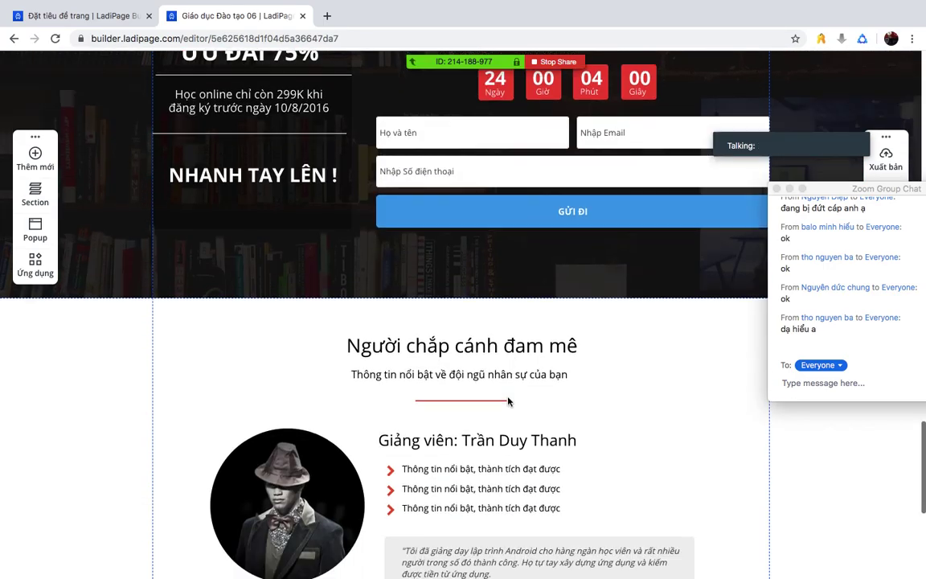
scroll(508, 400, "down", 3)
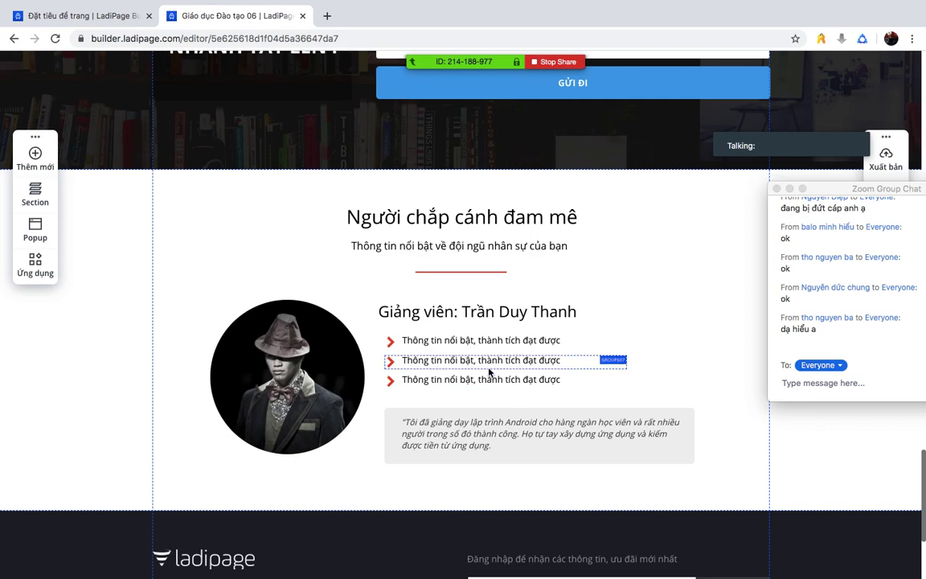
scroll(489, 374, "down", 3)
scroll(361, 390, "up", 2)
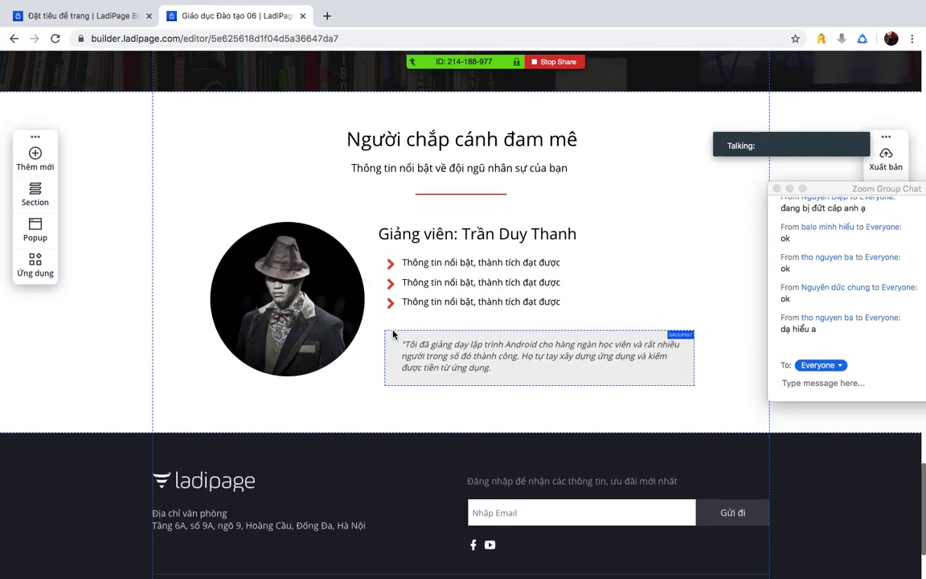
scroll(394, 334, "up", 2)
scroll(349, 269, "up", 20)
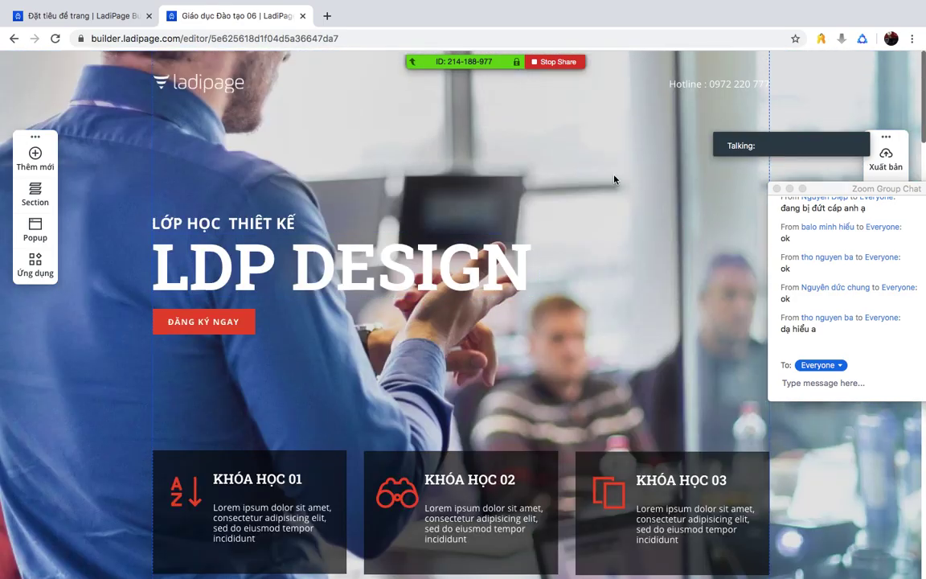
scroll(593, 228, "down", 15)
scroll(593, 227, "down", 8)
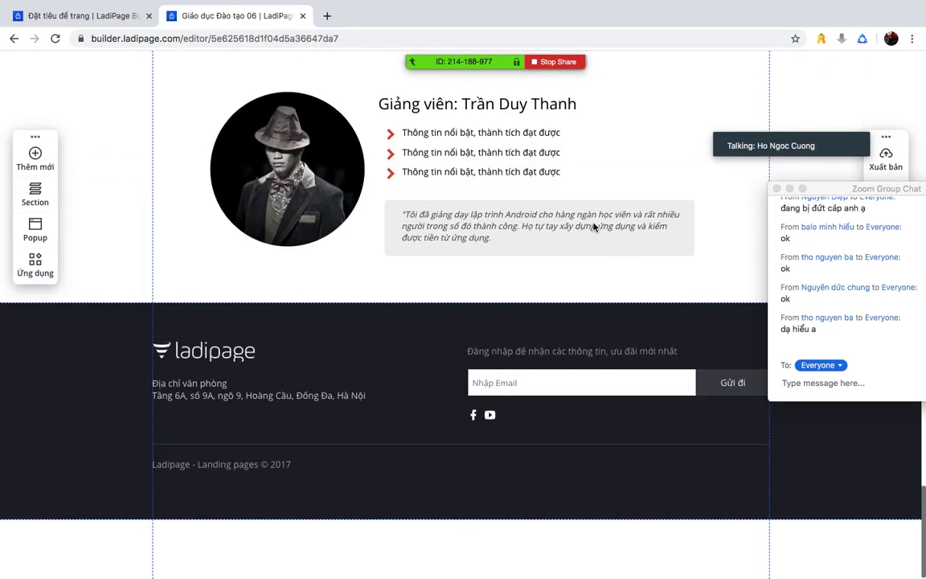
scroll(593, 228, "up", 10)
scroll(692, 313, "down", 4)
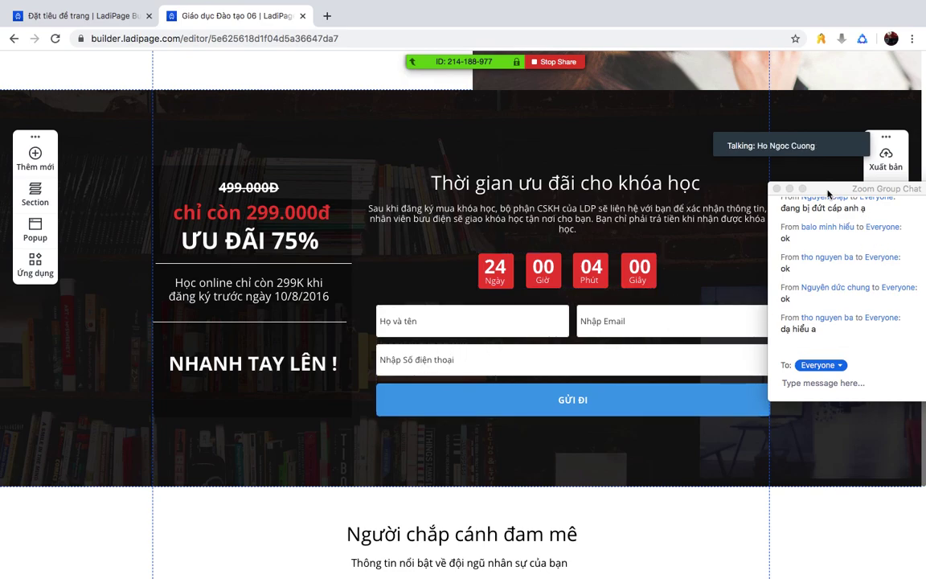
left_click_drag(828, 191, 838, 219)
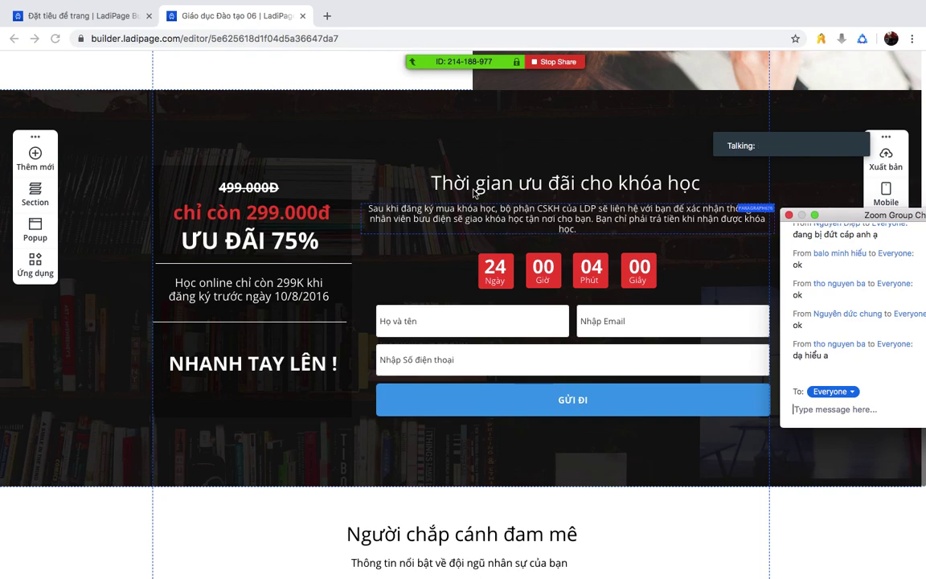
scroll(458, 219, "up", 3)
scroll(458, 219, "up", 3)
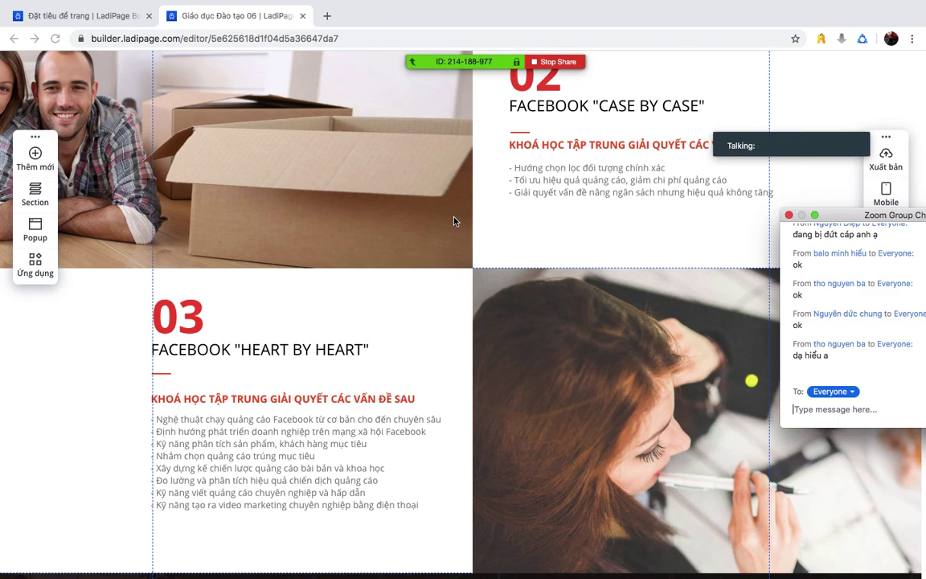
mouse_move(524, 69)
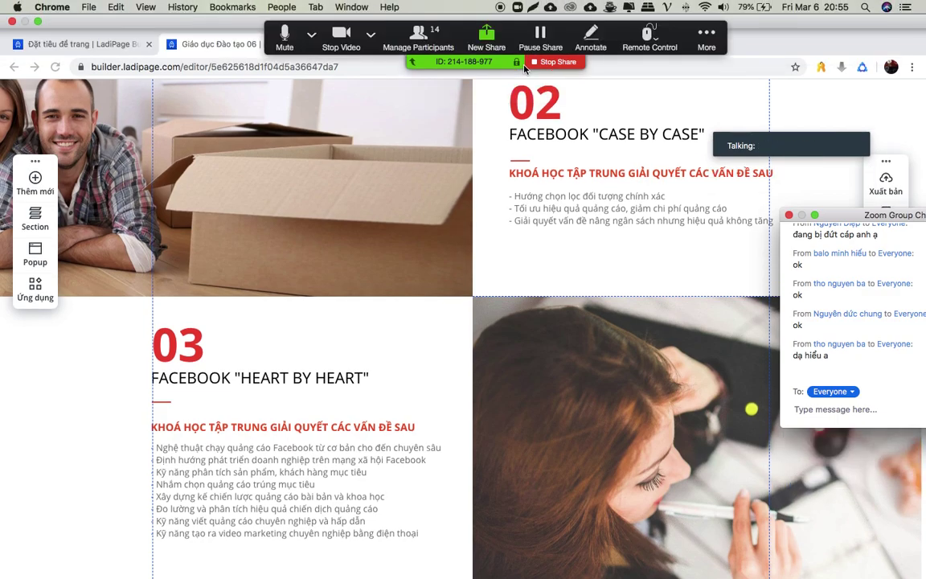
scroll(516, 310, "down", 5)
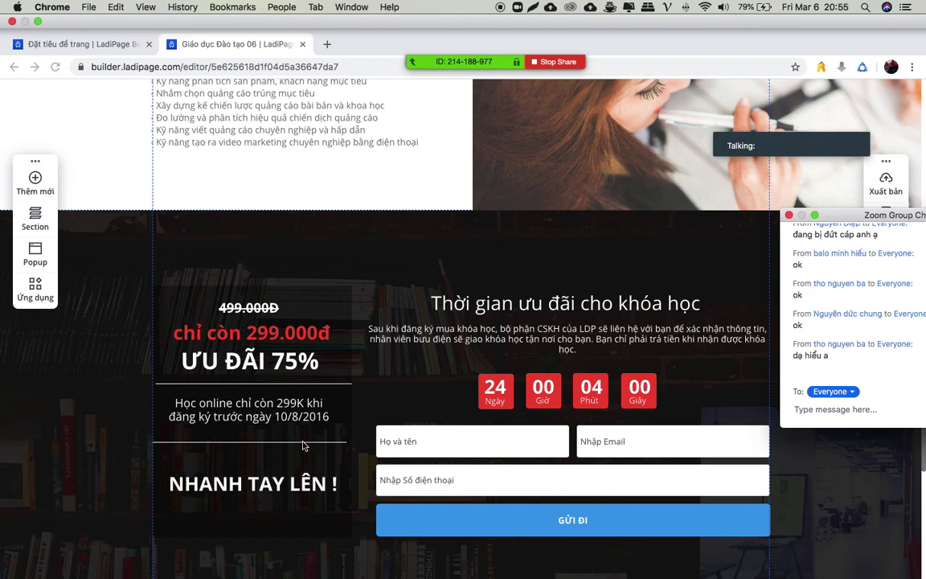
scroll(354, 413, "down", 10)
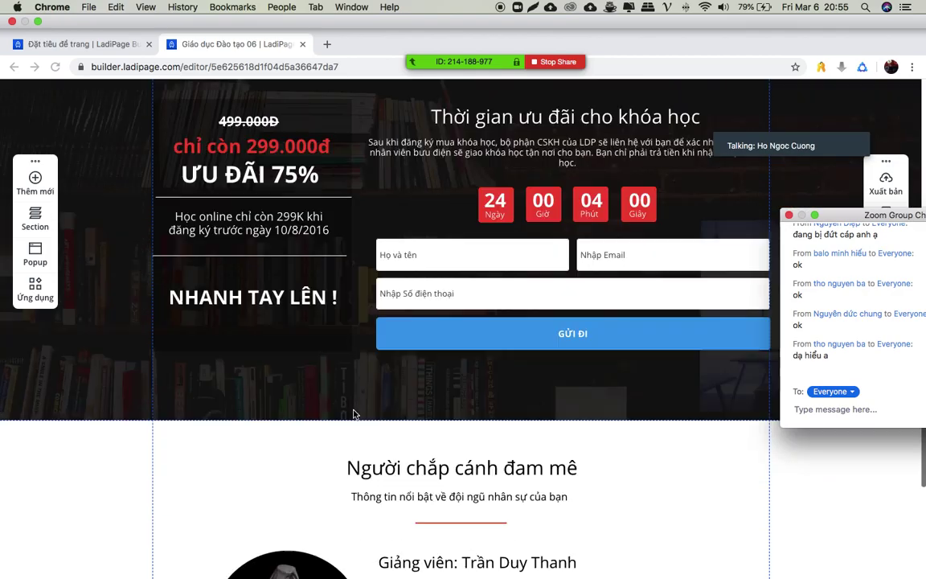
scroll(354, 414, "up", 20)
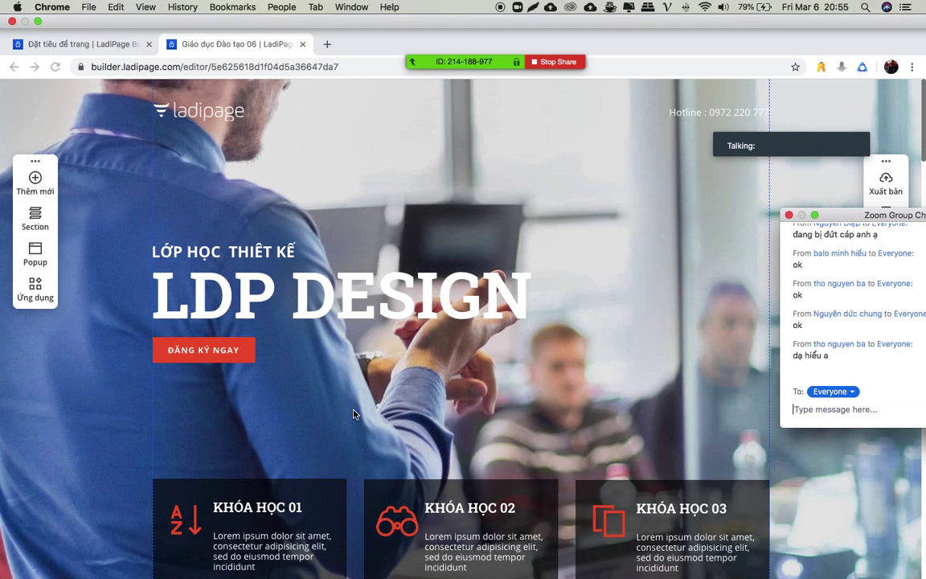
scroll(353, 414, "down", 2)
- Raise the LDP DESIGN heading, LỚP HỌC THIẾT KẾ subtitle and ĐĂNG KÝ NGAY button; turn off the meeting camera
left_click(442, 193)
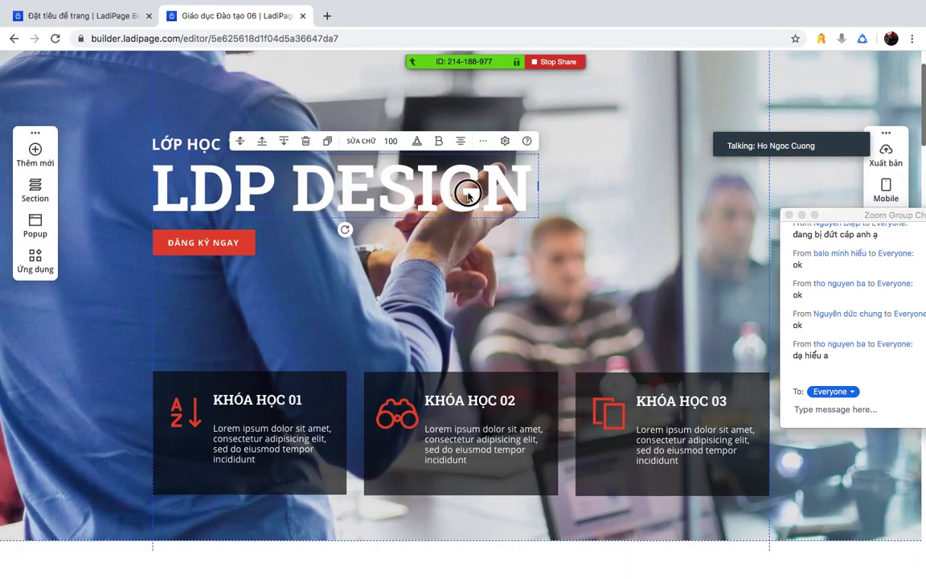
left_click_drag(471, 191, 314, 200)
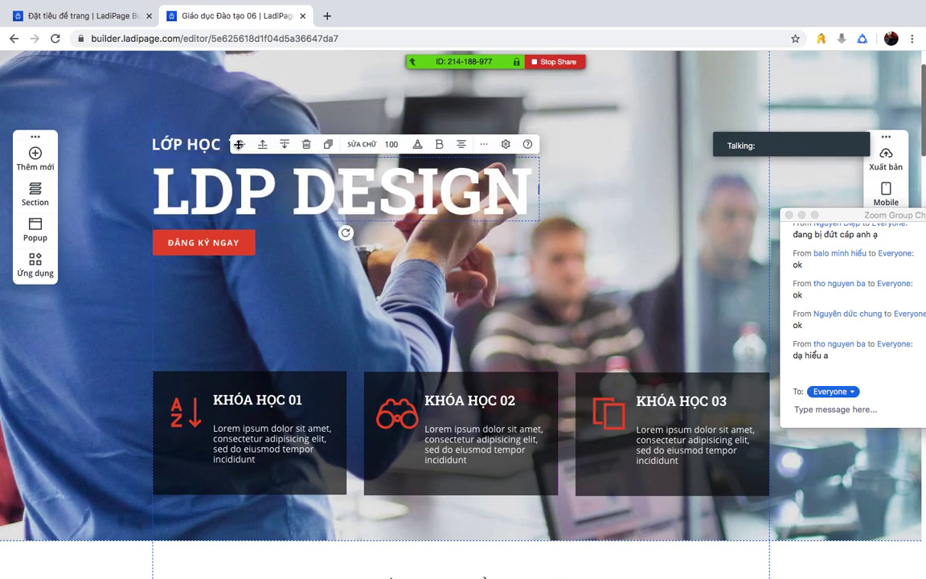
mouse_move(206, 146)
left_mouse_down()
mouse_move(211, 94)
mouse_move(223, 126)
mouse_move(217, 157)
left_mouse_up()
left_click_drag(241, 242, 185, 285)
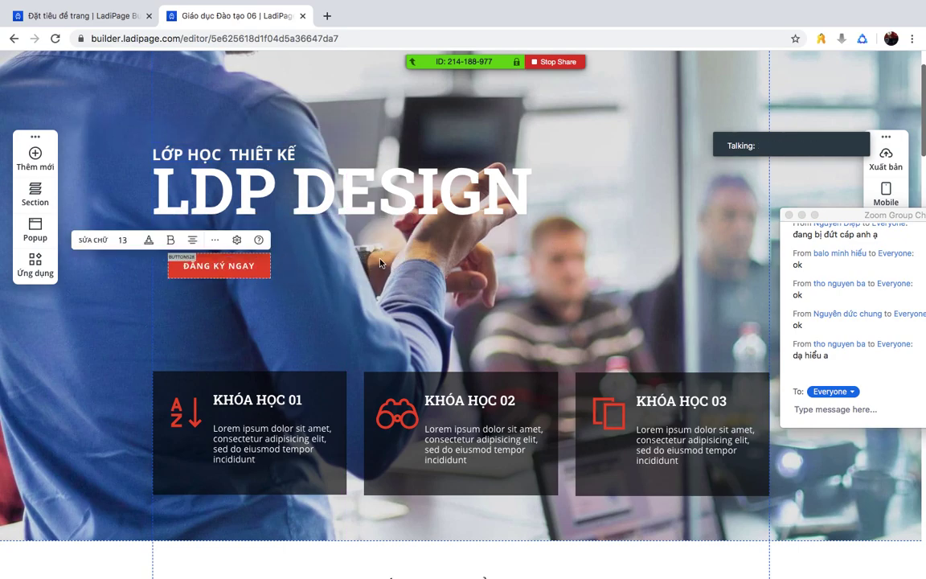
left_click_drag(256, 264, 245, 245)
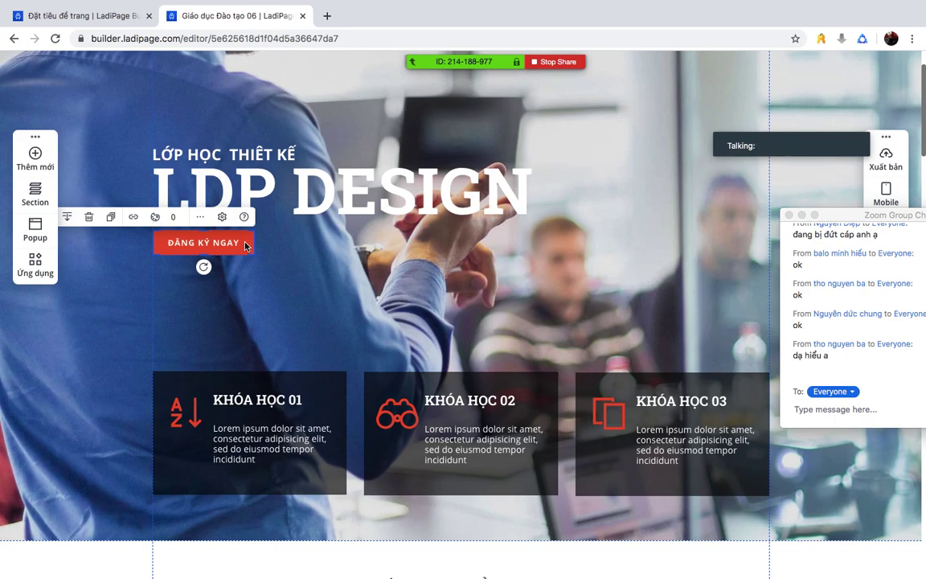
mouse_move(392, 63)
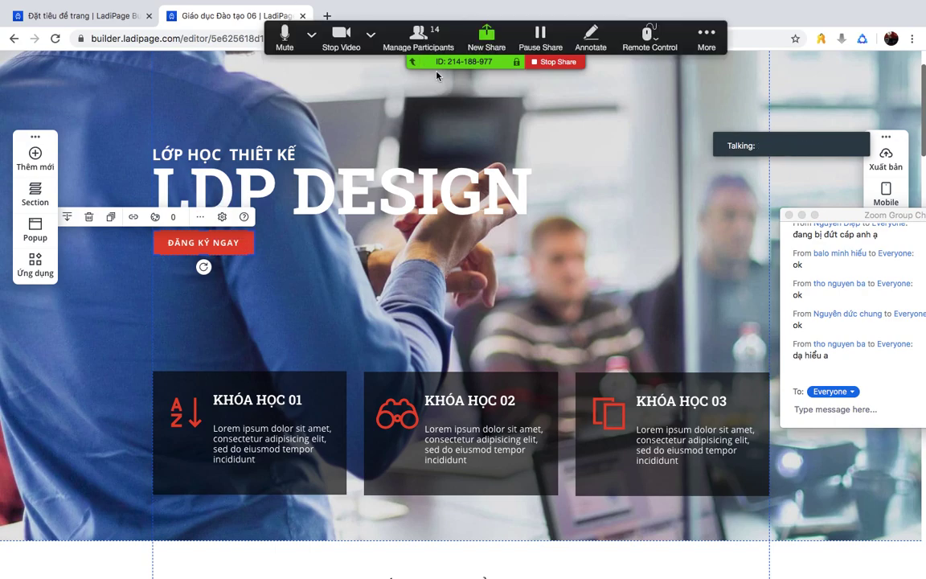
left_click(342, 36)
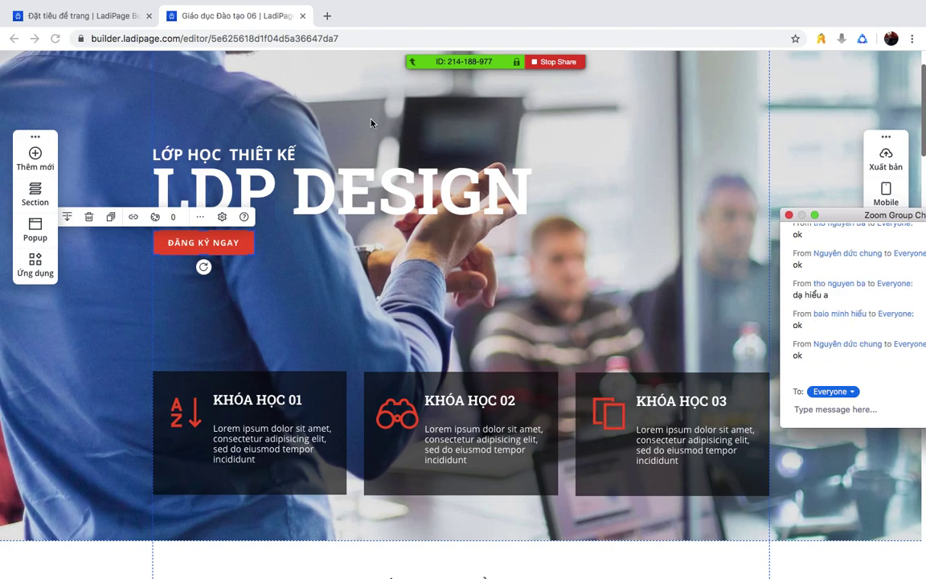
- Clear the canvas selection, move the chat window lower, and drag the KHÓA HỌC 01 card contents
left_click(354, 210)
left_click(514, 298)
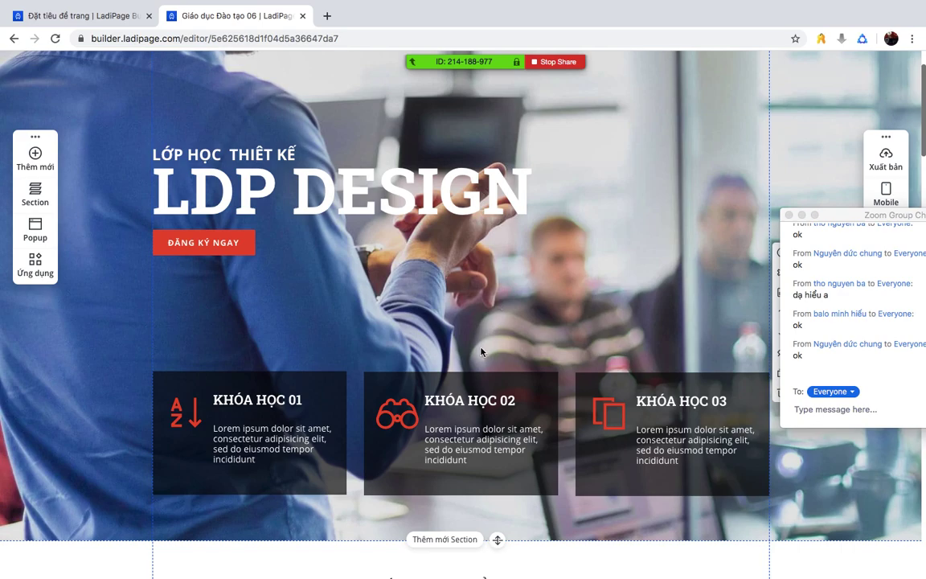
left_click_drag(834, 217, 867, 258)
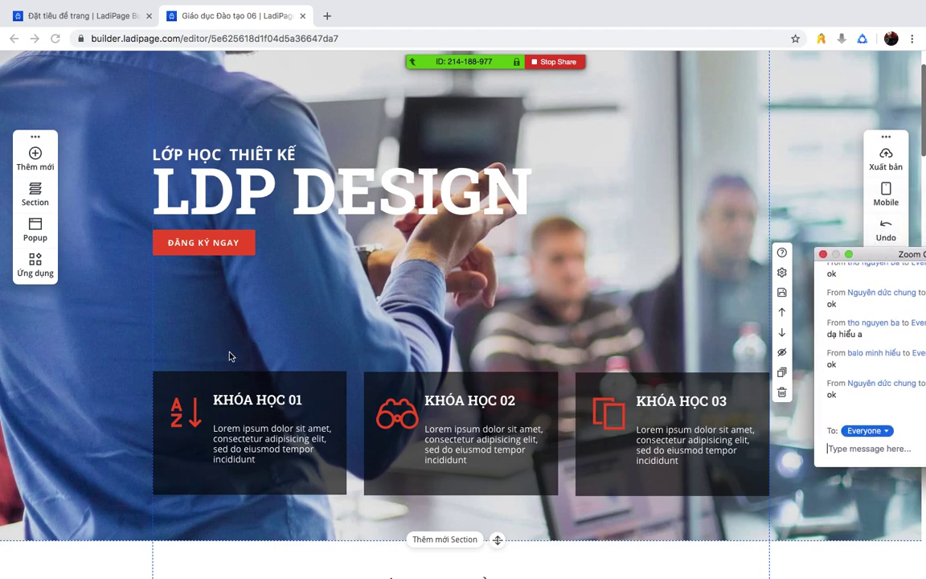
left_click(305, 386)
left_click_drag(304, 386, 288, 401)
- Place the description, A-Z icon and KHÓA HỌC 01 headline back inside the first dark box, aligned
left_click(490, 301)
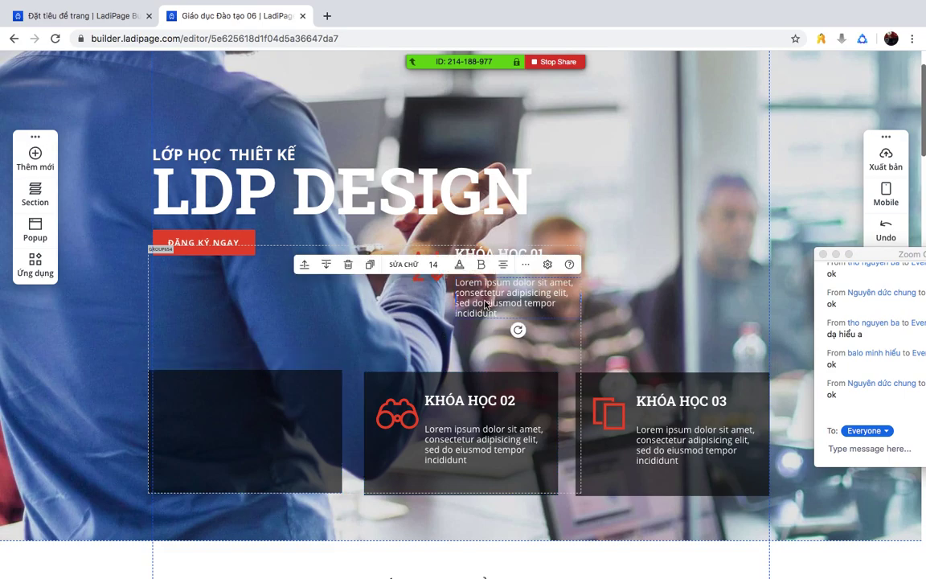
left_click_drag(502, 297, 233, 446)
left_click_drag(422, 273, 169, 400)
left_click_drag(545, 260, 287, 395)
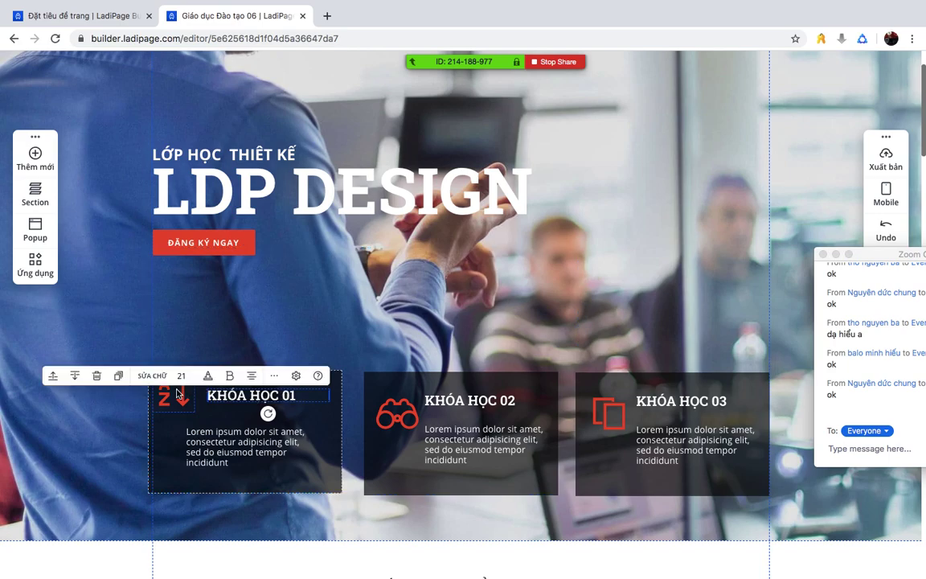
left_click_drag(174, 395, 183, 408)
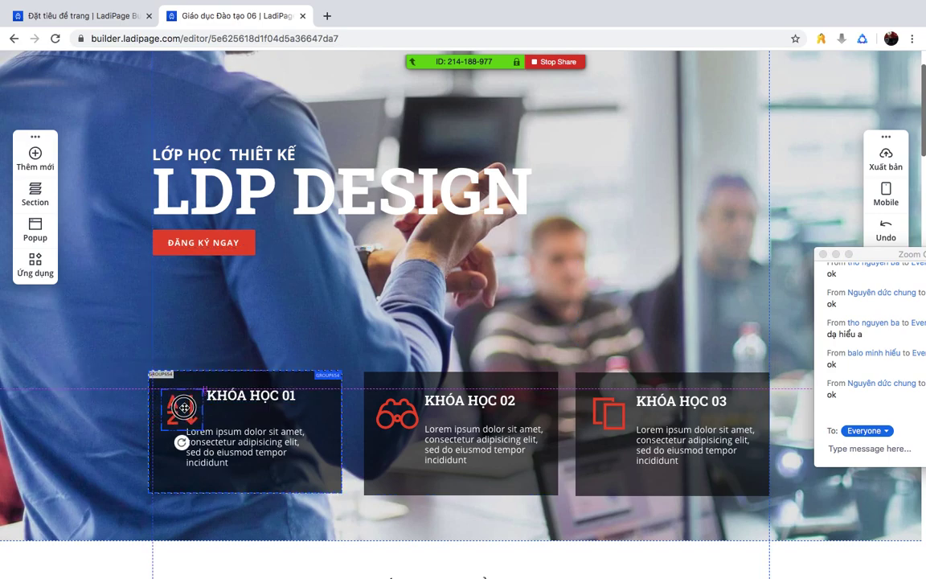
left_click_drag(236, 440, 256, 439)
left_click(662, 247)
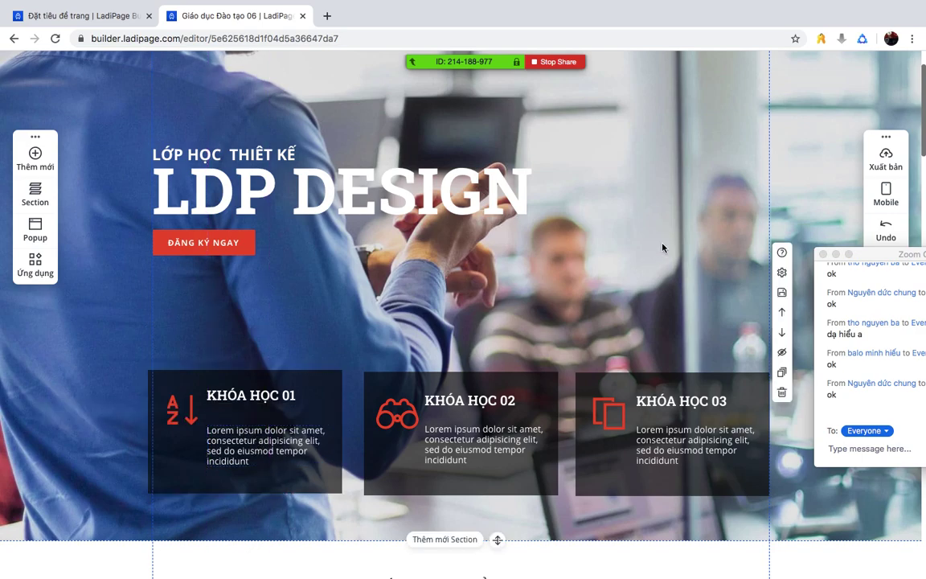
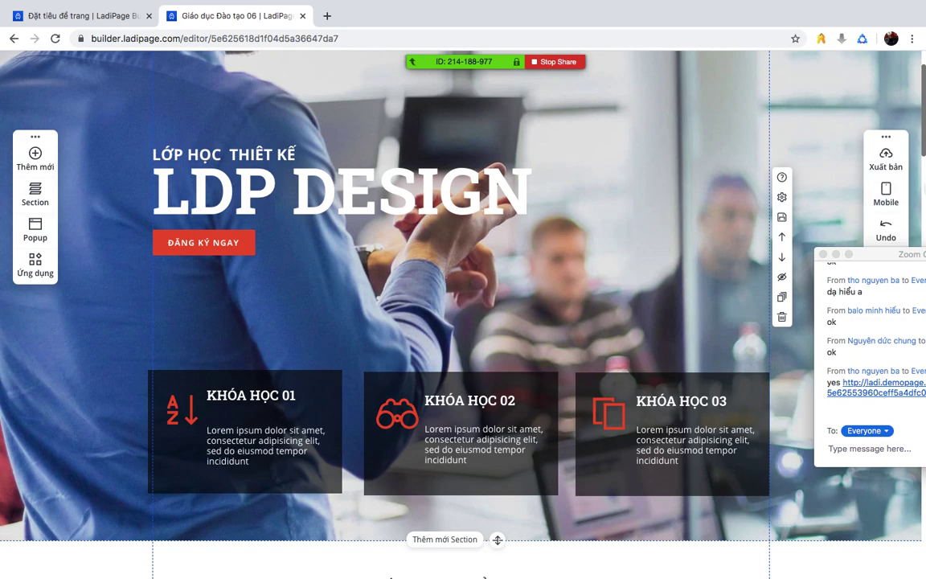
- Open the shared ladi.demopage.me demo page from the chat and scroll through it to the contact form
left_click_drag(864, 254, 727, 148)
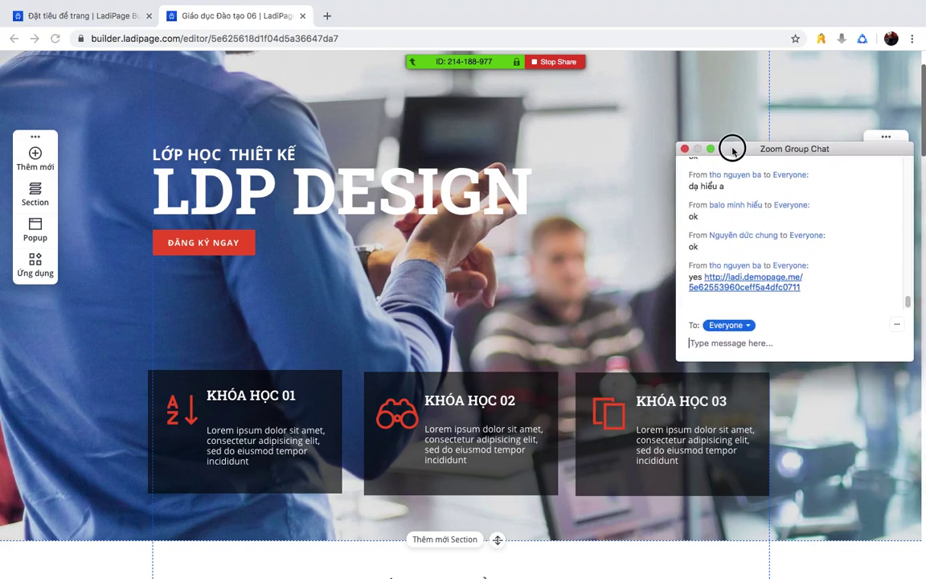
left_click(763, 286)
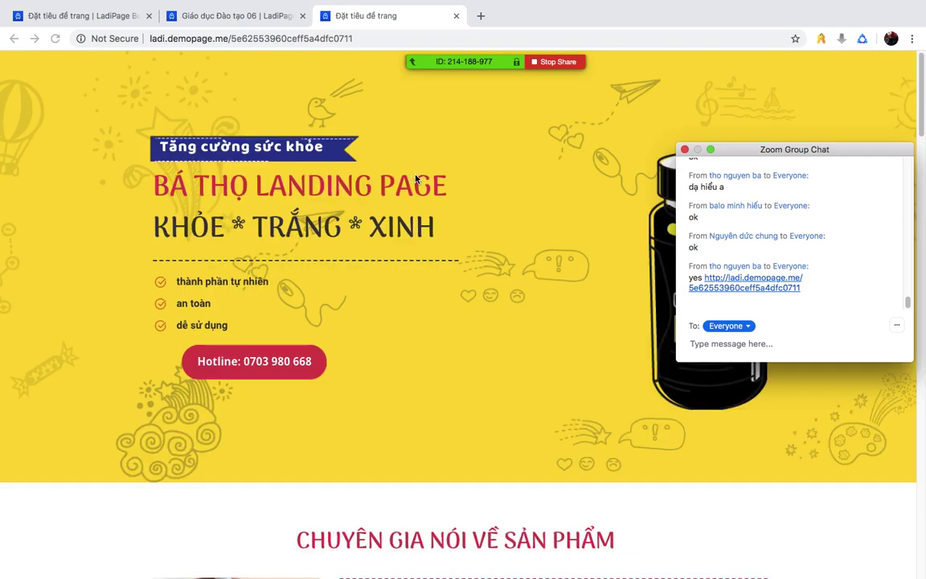
scroll(434, 227, "down", 2)
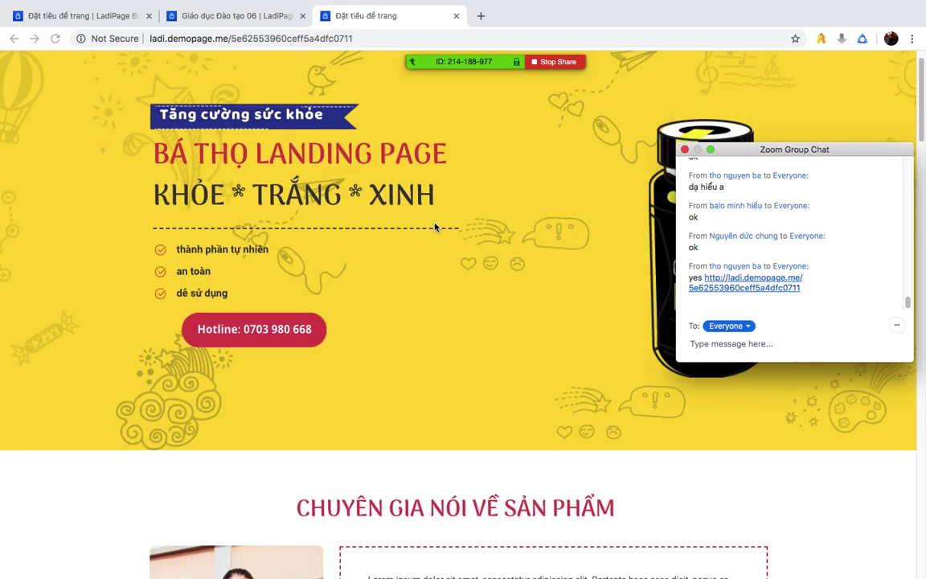
scroll(434, 228, "down", 15)
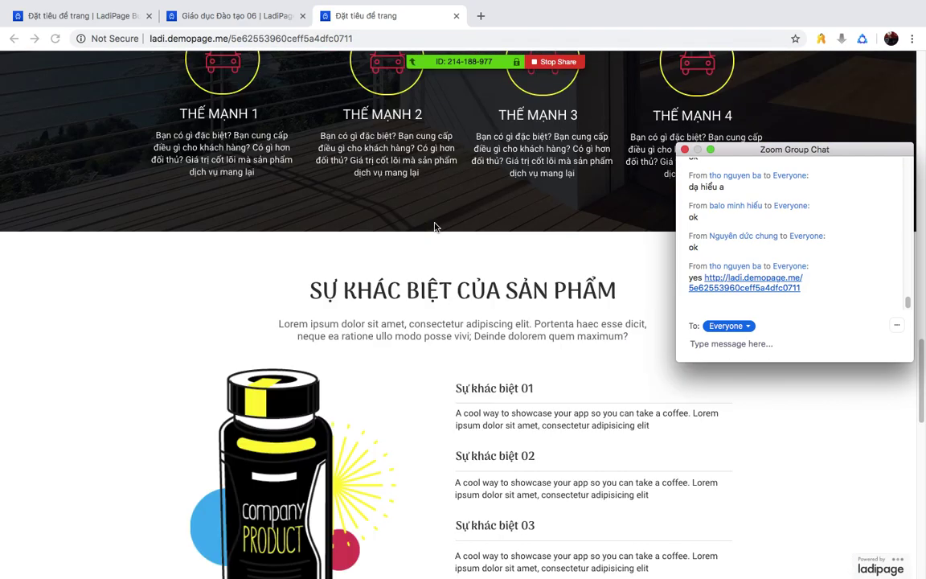
scroll(433, 227, "down", 10)
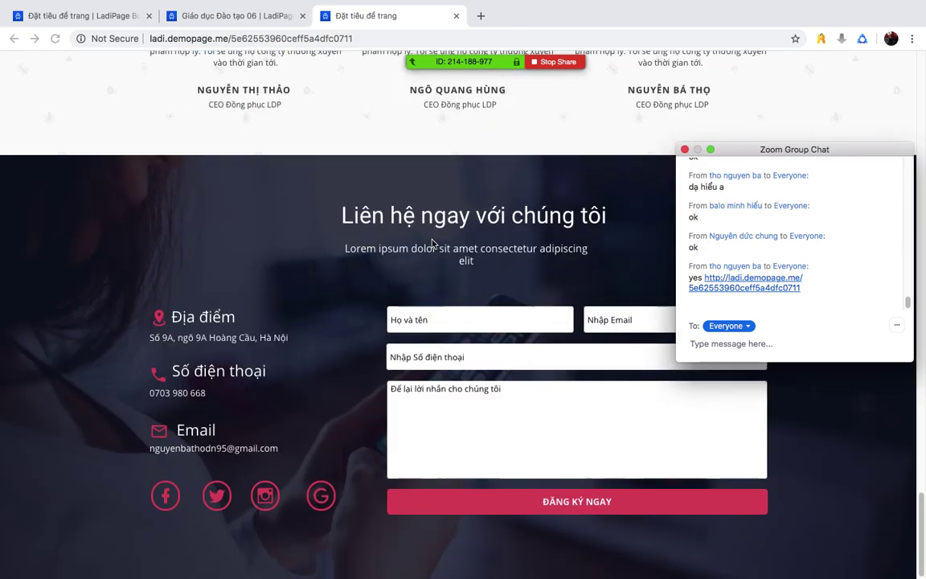
scroll(434, 228, "up", 15)
scroll(434, 242, "up", 3)
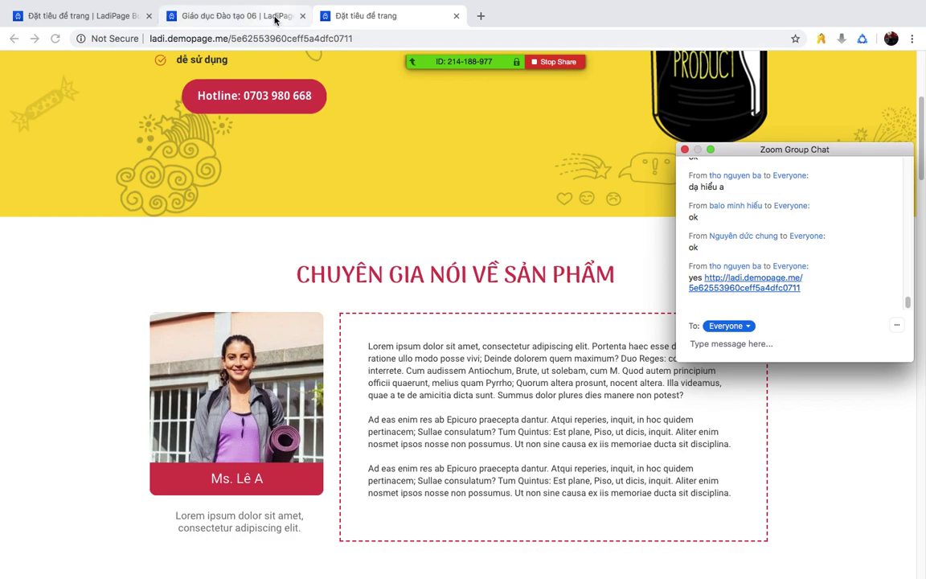
- Publish the 'Giáo dục Đào tạo 06' page to its ladi.demopage.me address, then bring up the Thiết lập settings list
left_click(455, 17)
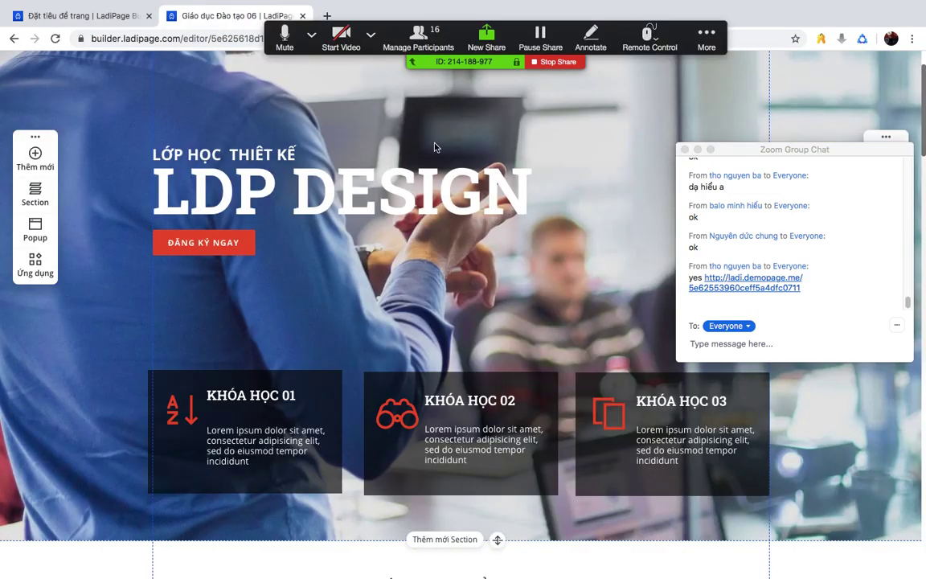
left_click_drag(778, 153, 806, 315)
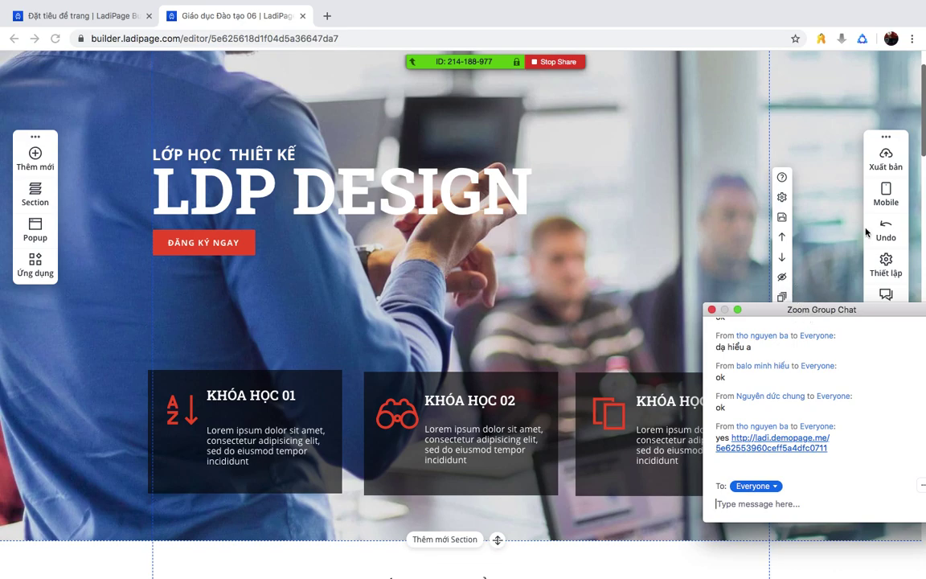
left_click(884, 161)
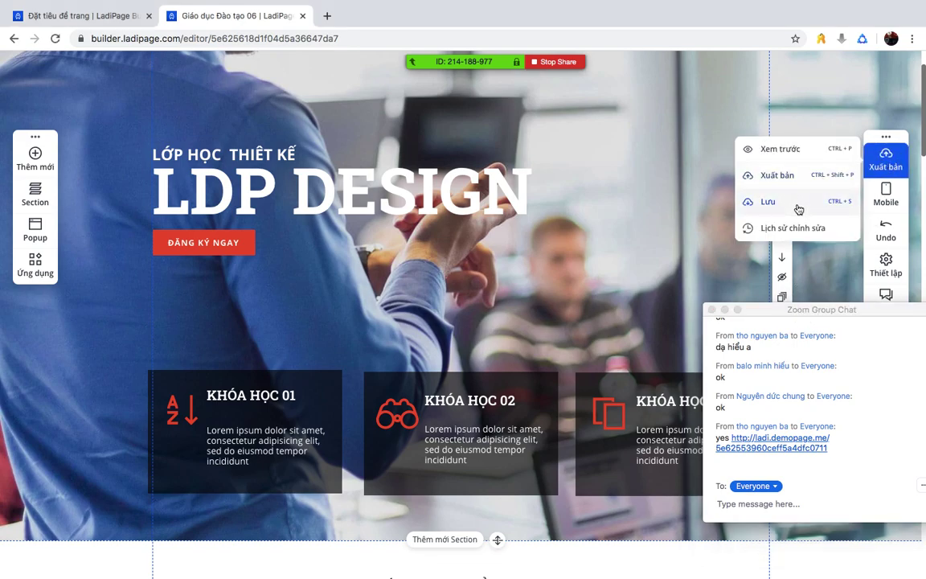
left_click(798, 182)
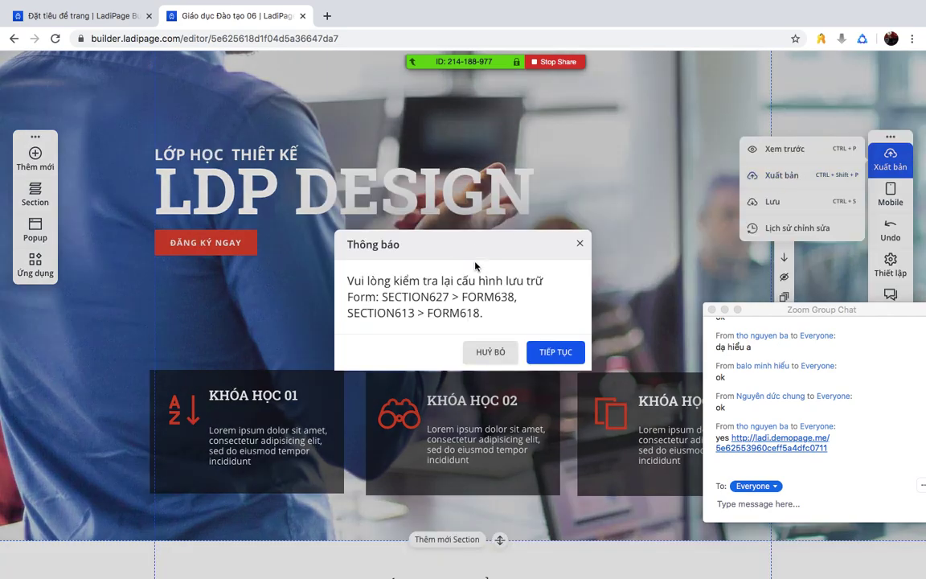
left_click(553, 354)
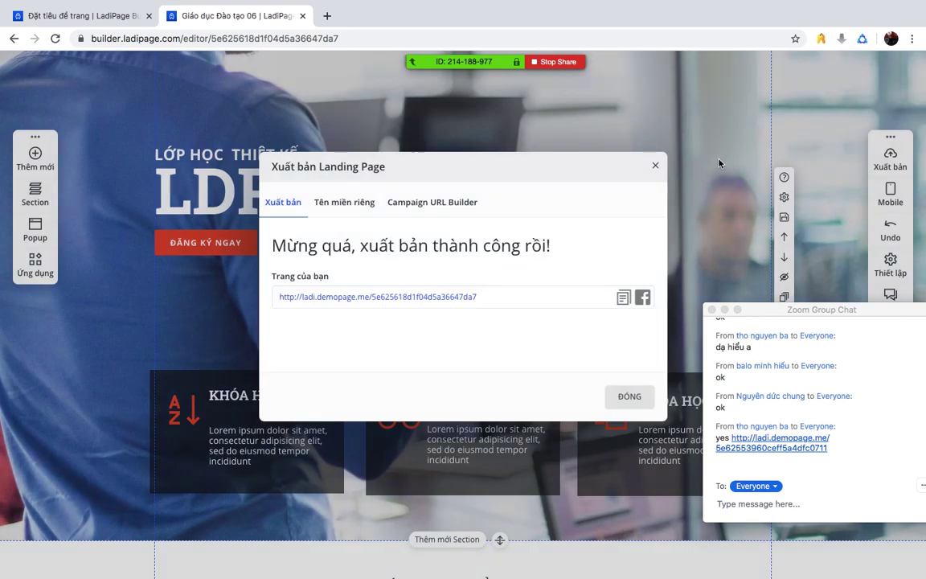
left_click(655, 165)
left_click_drag(818, 313, 839, 359)
left_click(885, 270)
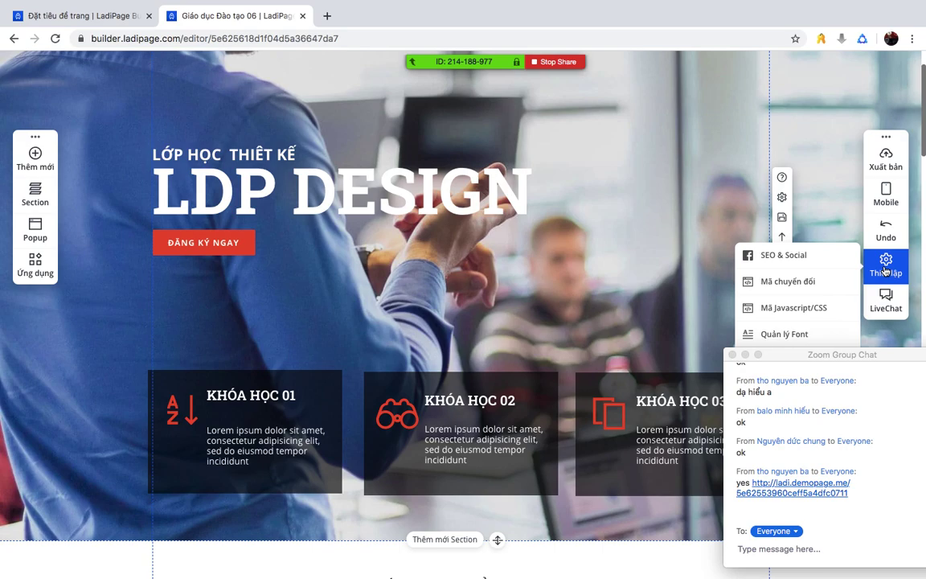
- In SEO & Social, inspect the Tiêu đề trang, Mô tả trang and Từ khoá fields
left_click(794, 255)
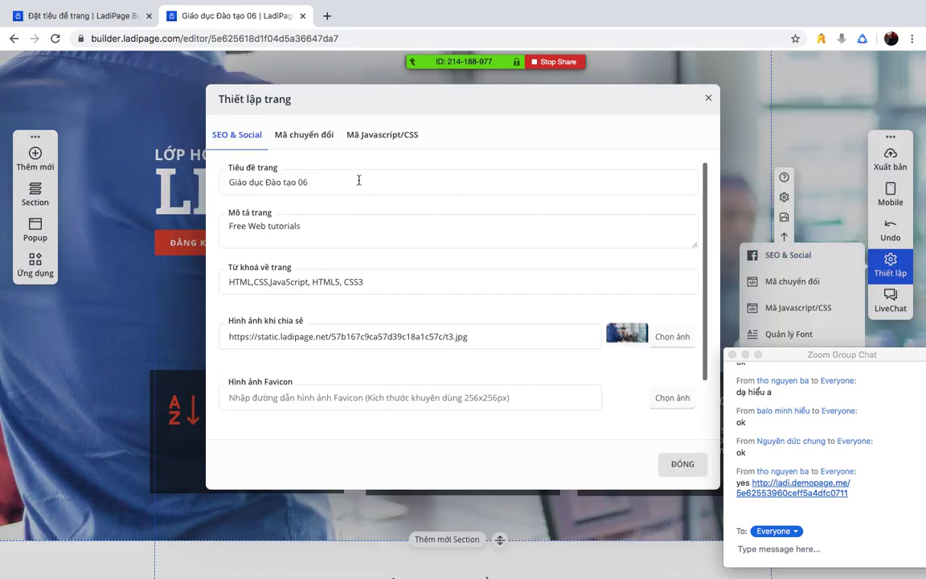
left_click(325, 178)
left_click_drag(323, 225, 210, 226)
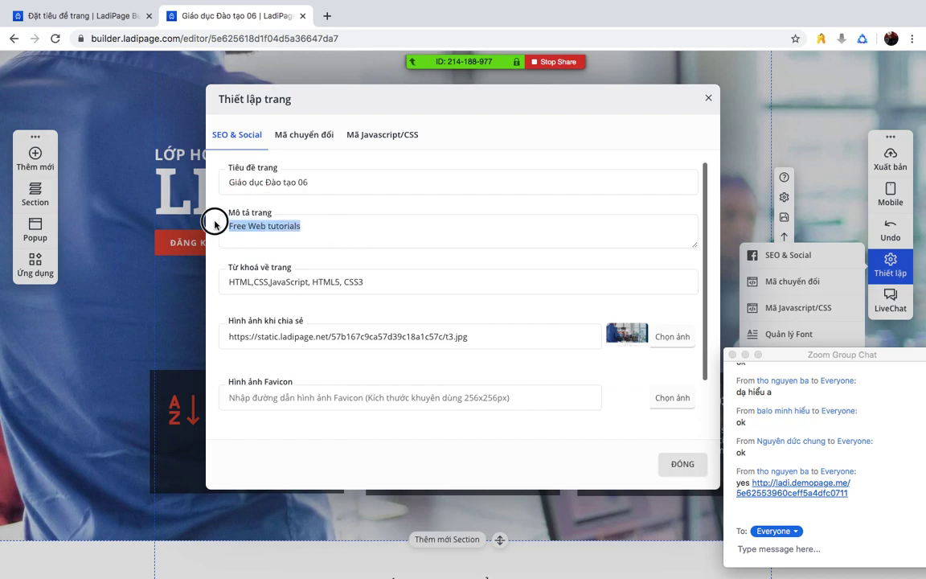
left_click_drag(314, 182, 202, 172)
left_click(330, 181)
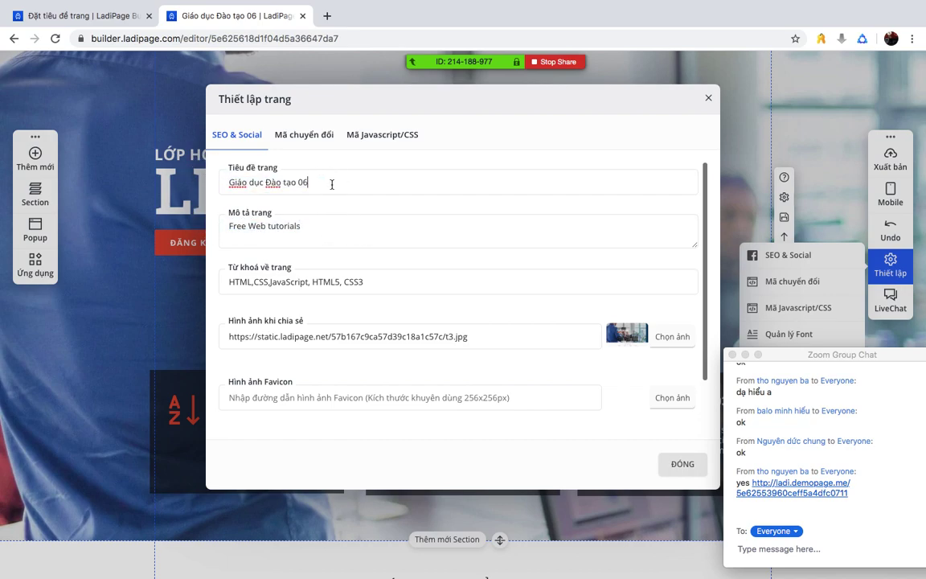
left_click_drag(208, 166, 304, 185)
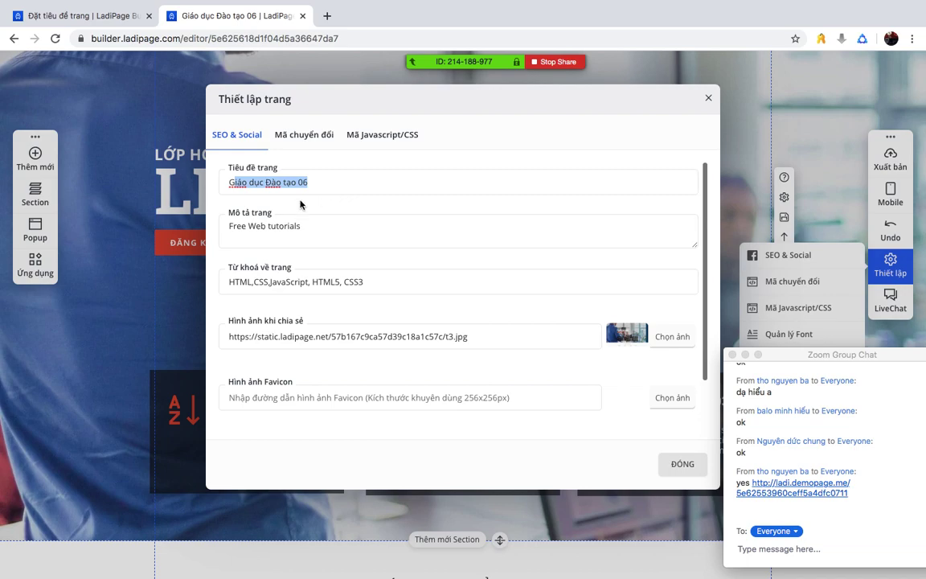
left_click_drag(216, 217, 333, 231)
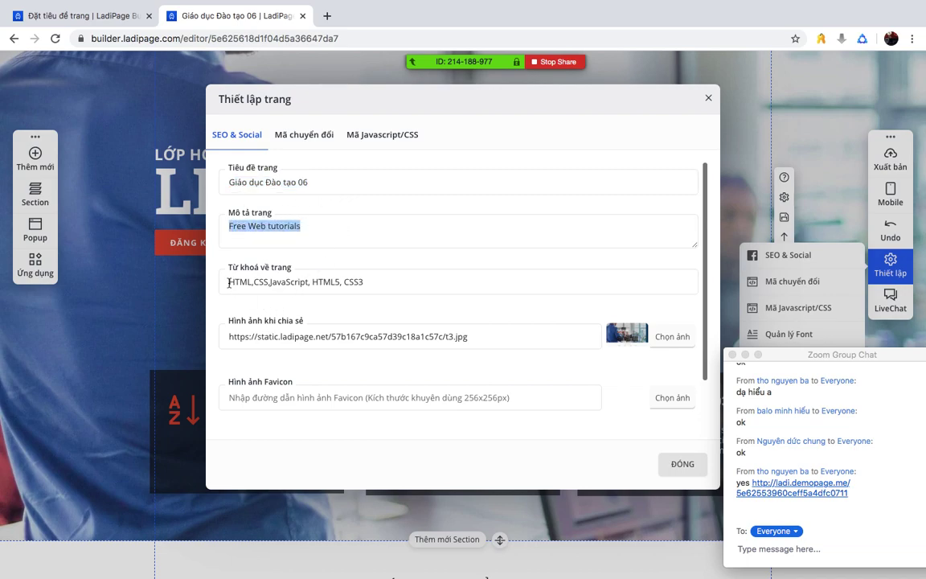
left_click_drag(221, 275, 359, 285)
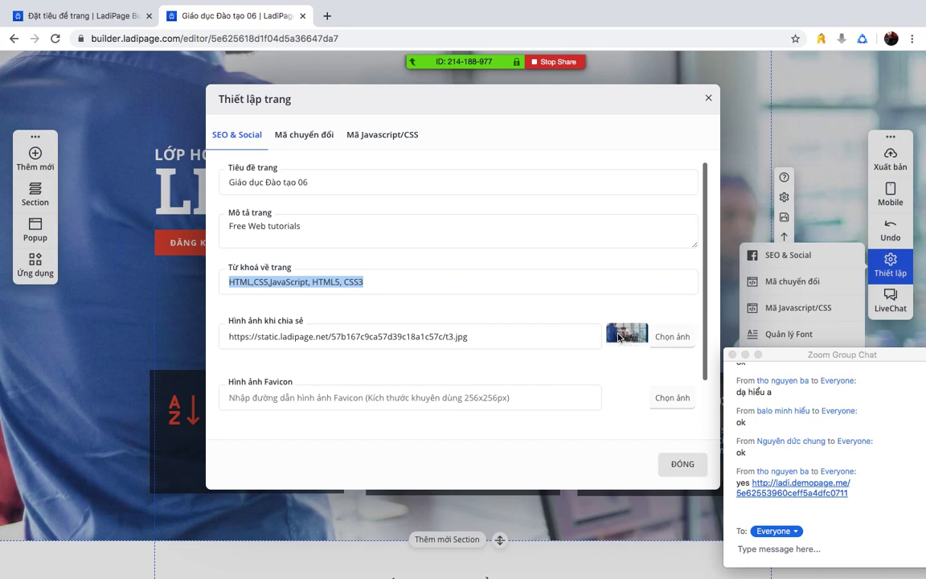
- Reopen the shared demo page from the chat, close its tab, and close the Thiết lập trang dialog
left_click(777, 486)
left_click(791, 486)
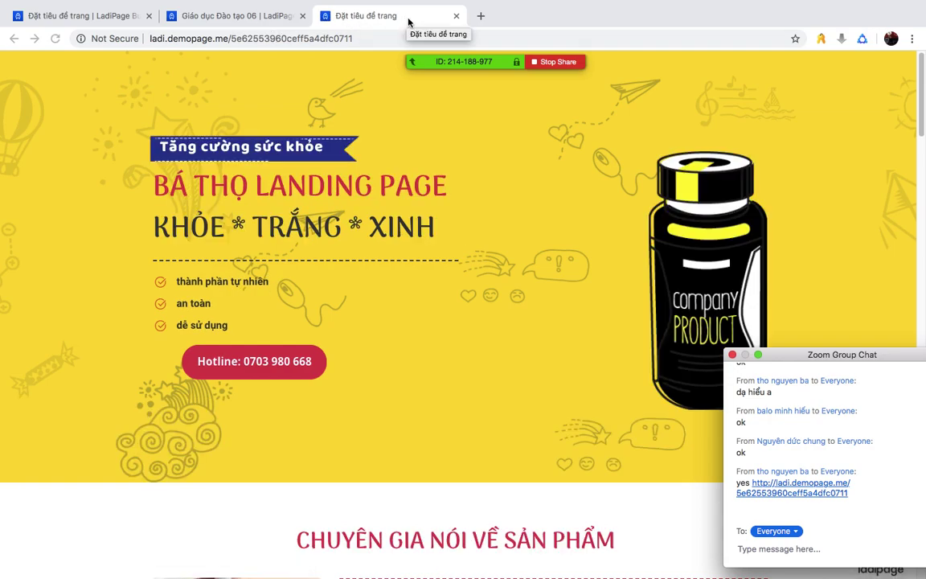
left_click(455, 17)
left_click(454, 17)
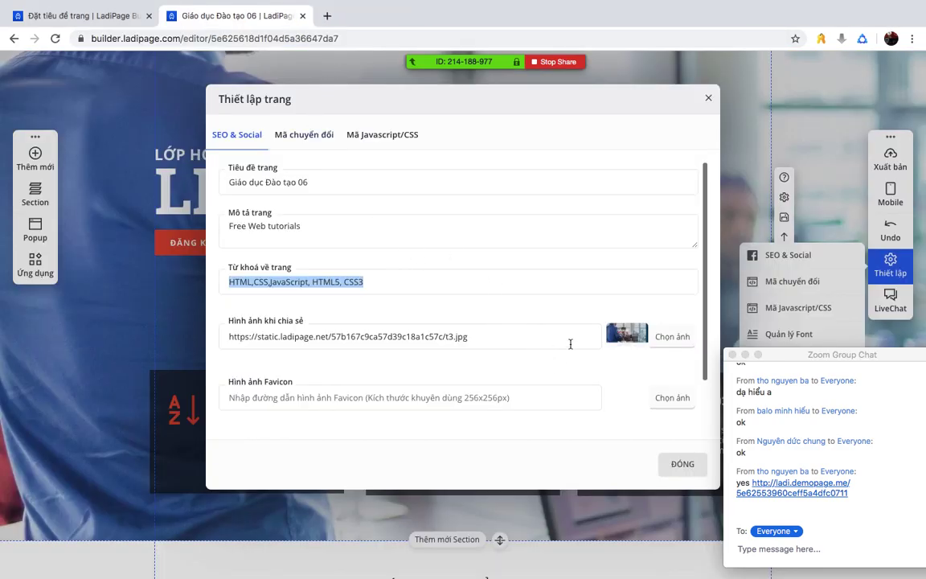
left_click(708, 100)
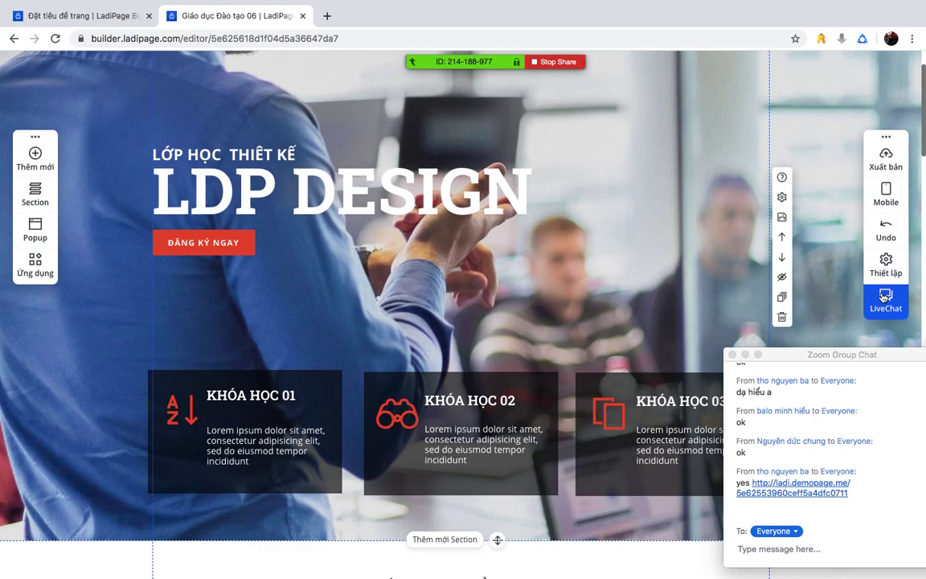
- Select the countdown section's sign-up form and open its LƯU DATA dialog, Cấu hình FORM638
left_click_drag(787, 356, 778, 261)
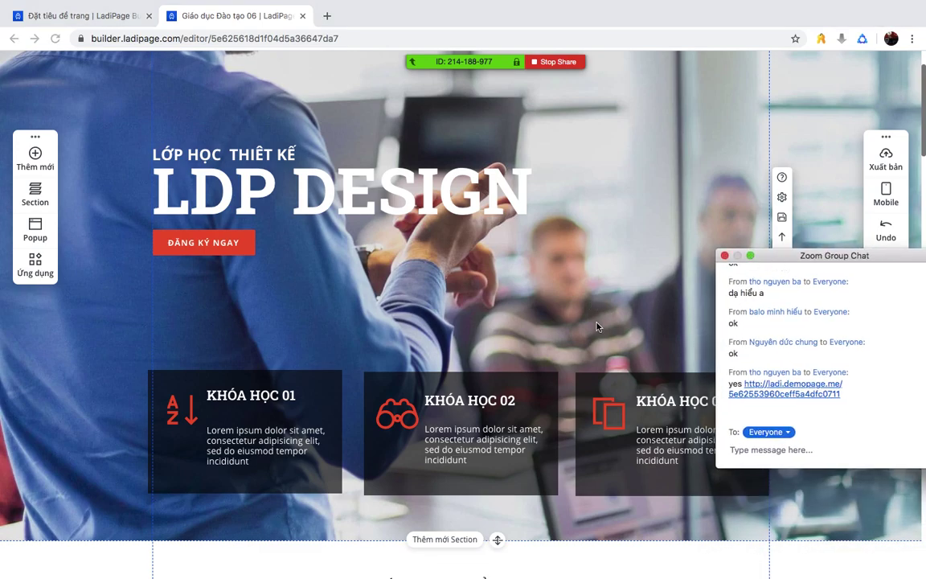
scroll(599, 325, "down", 15)
scroll(601, 326, "up", 8)
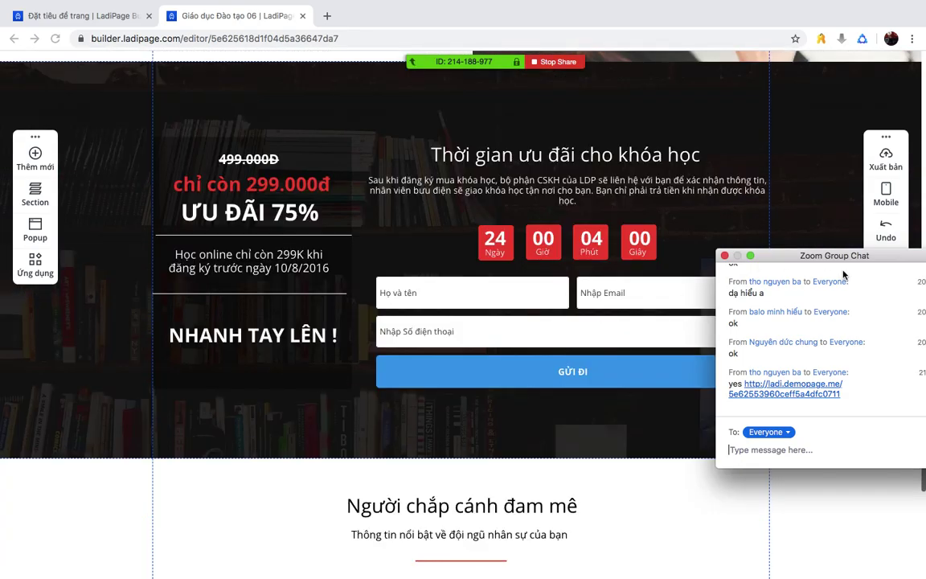
left_click_drag(788, 256, 856, 272)
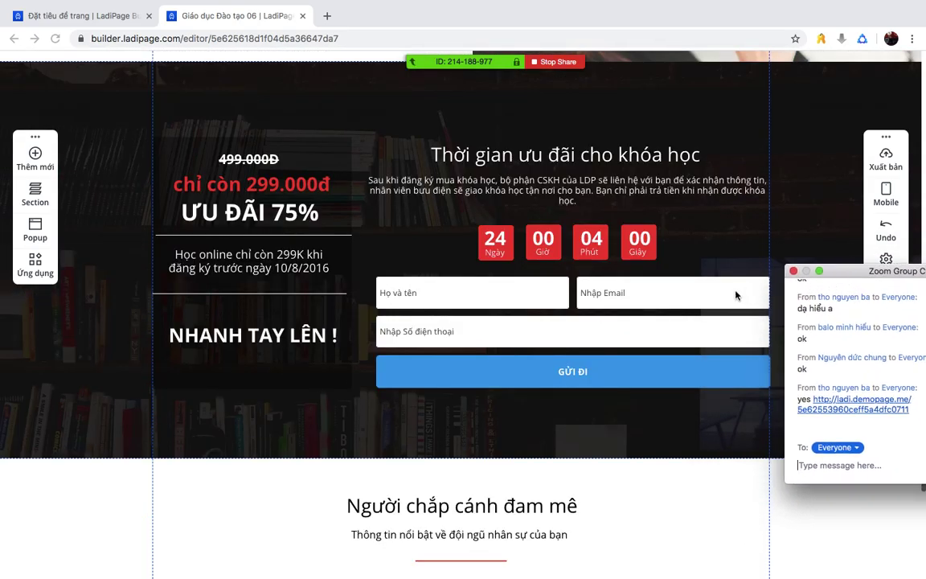
left_click(721, 294)
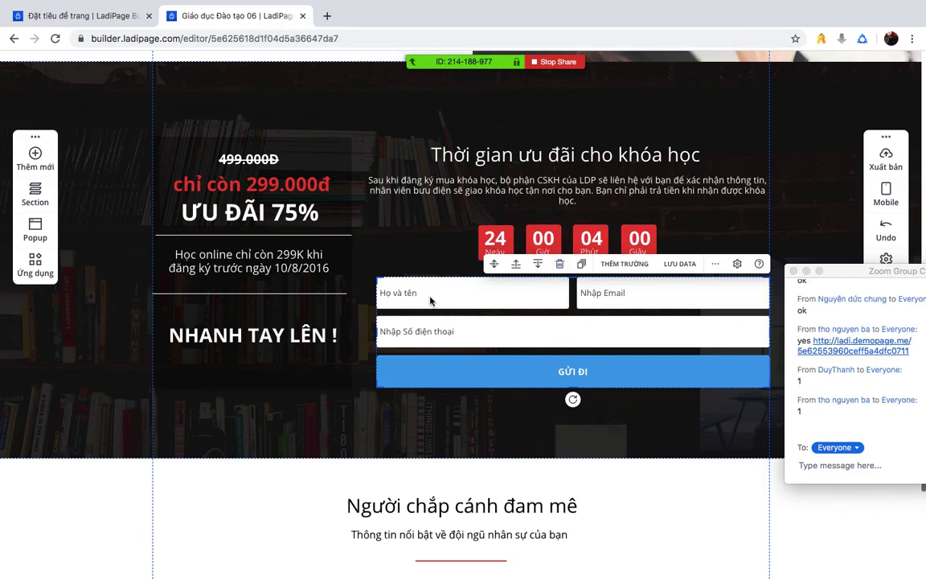
left_click(523, 285)
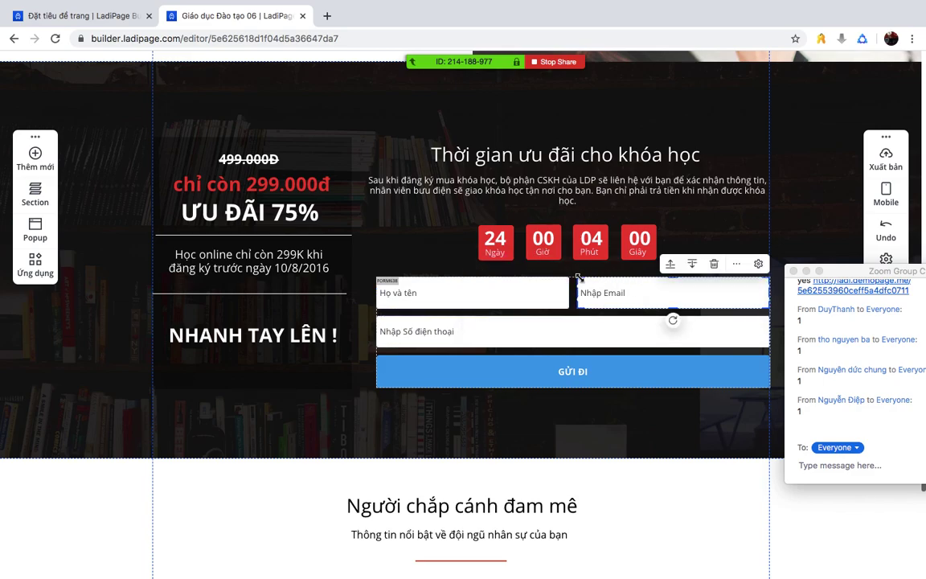
left_click(624, 430)
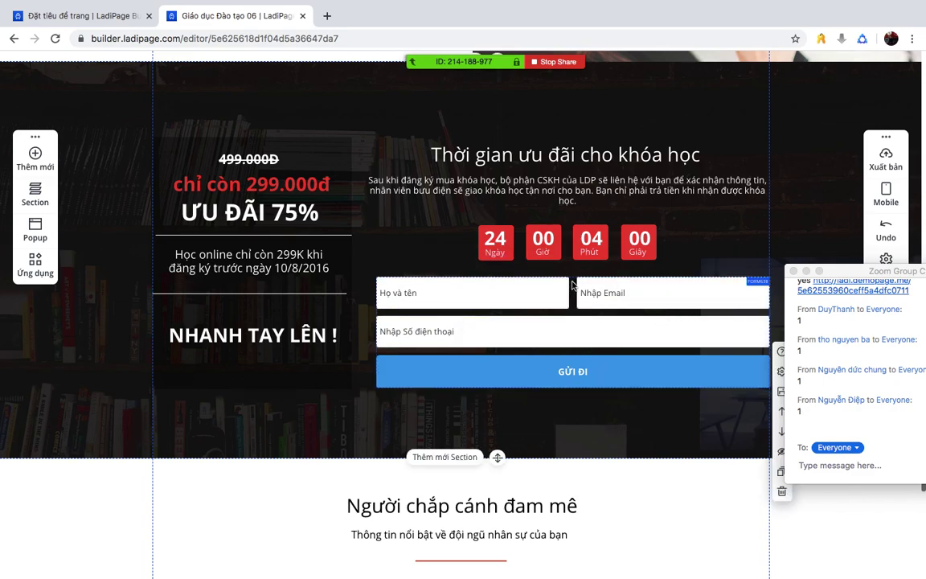
left_click(514, 261)
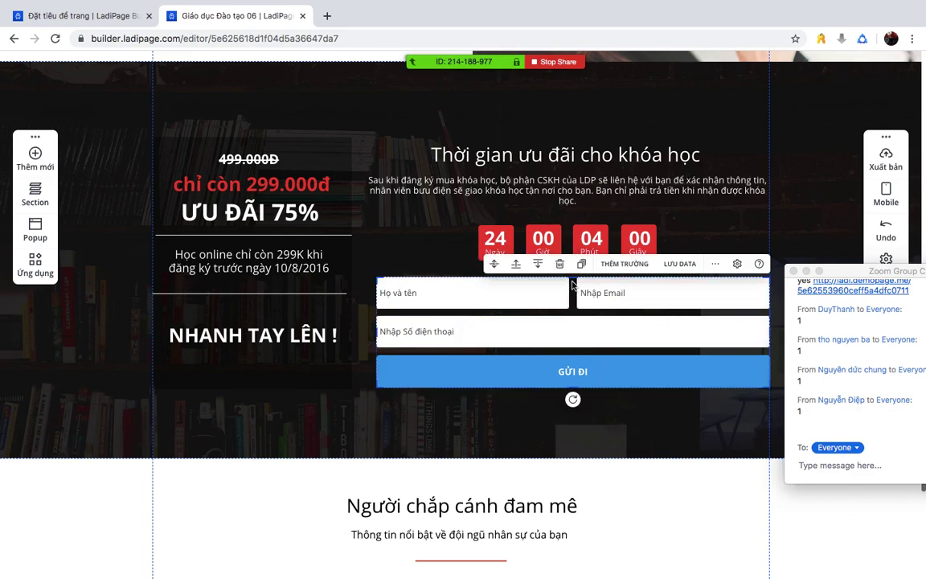
left_click(679, 265)
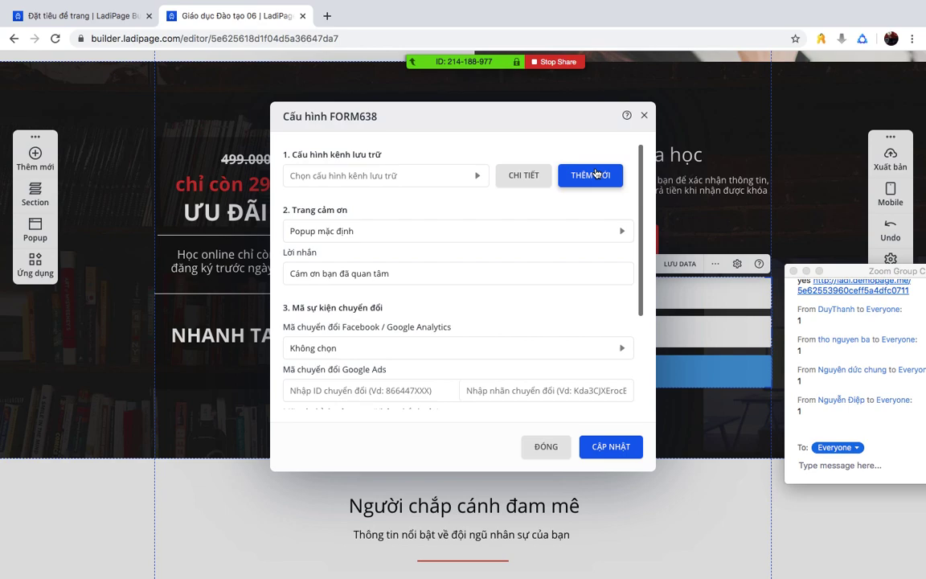
- Start a new storage channel configuration and give it a name
left_click(595, 174)
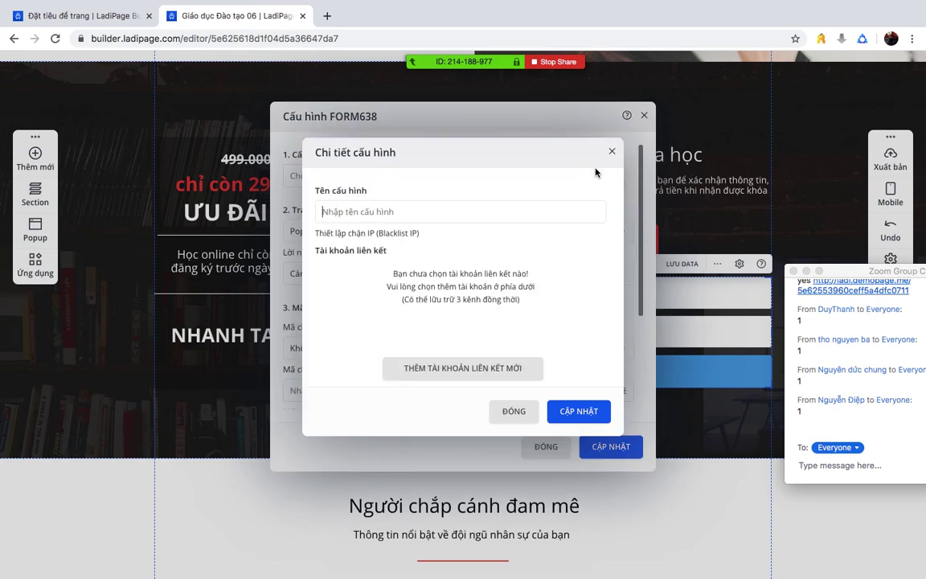
left_click(412, 211)
type("cuongbig")
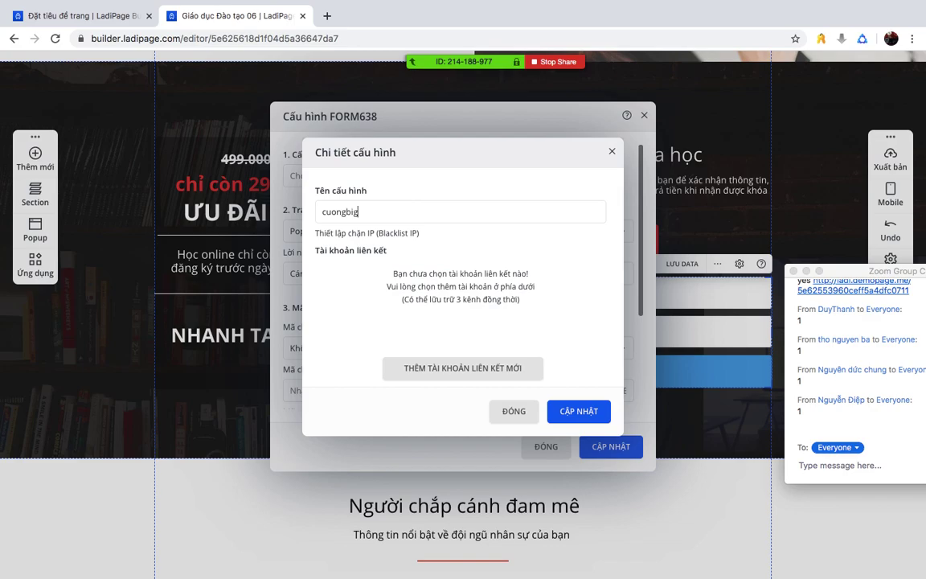
key("ctrl+a")
- Link a new Email account with reminder name 'email' and the notification e-mail address
left_click(468, 368)
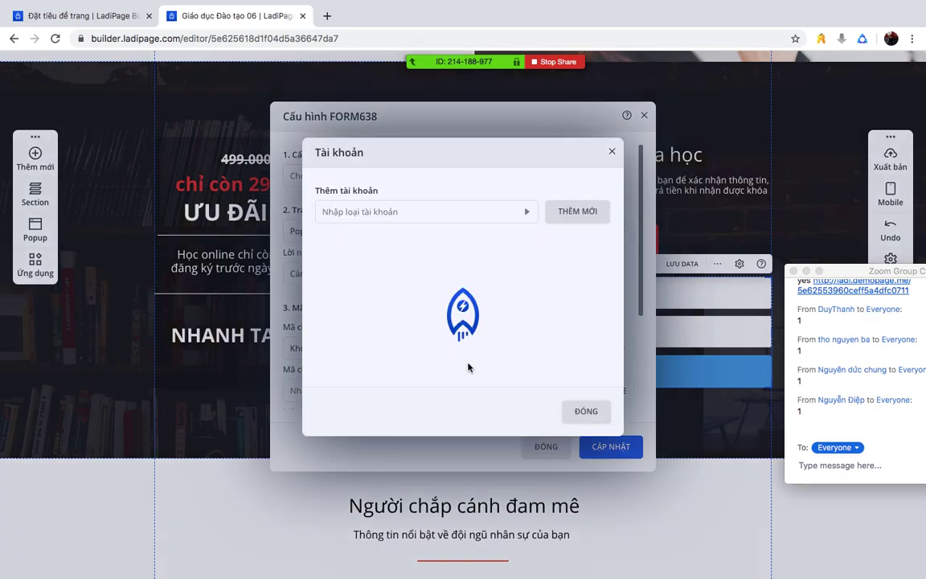
left_click(572, 213)
left_click(528, 213)
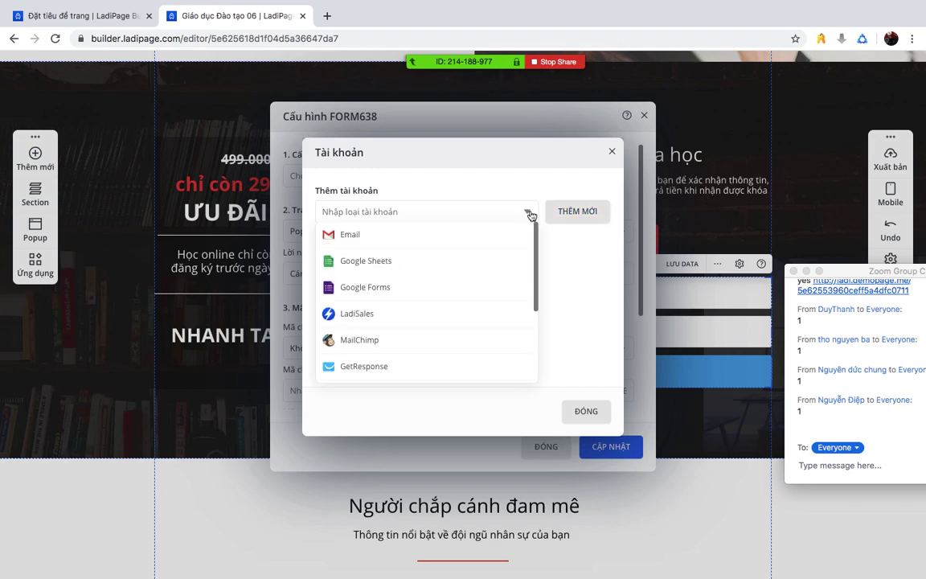
left_click(387, 238)
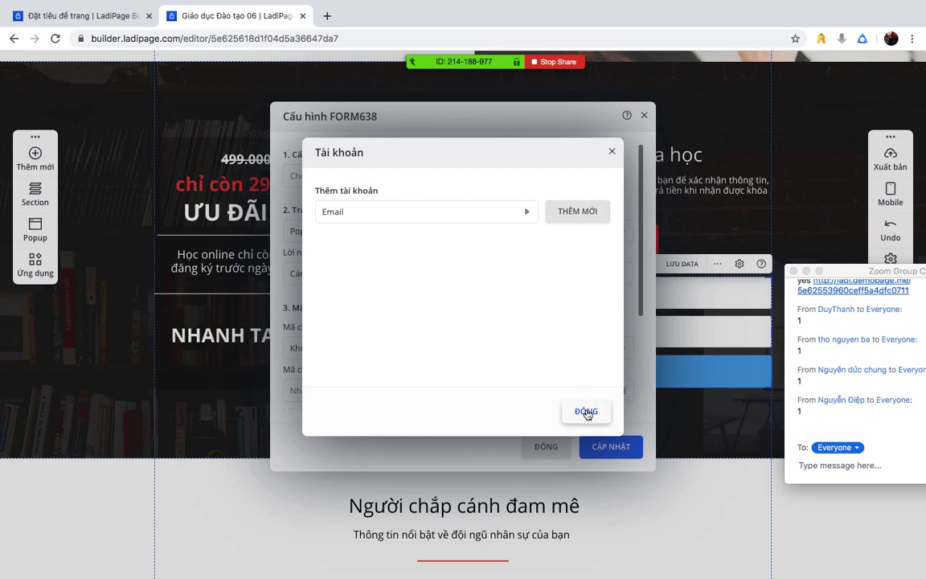
left_click(584, 213)
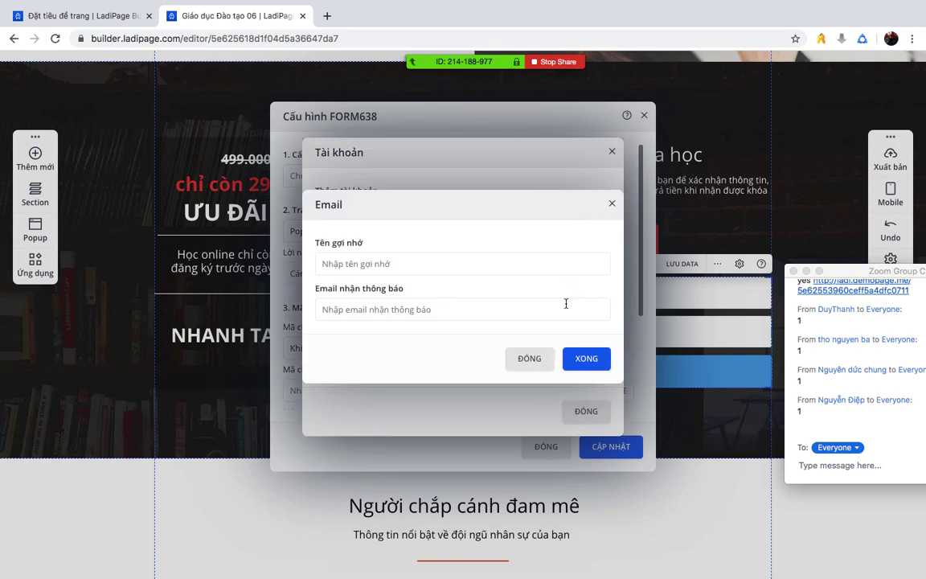
left_click(413, 266)
type("email")
left_click(386, 311)
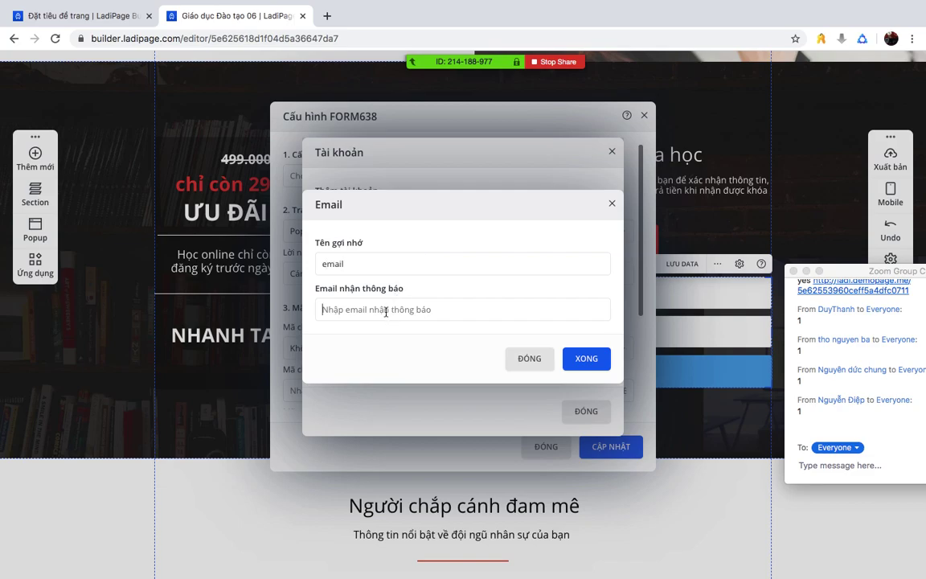
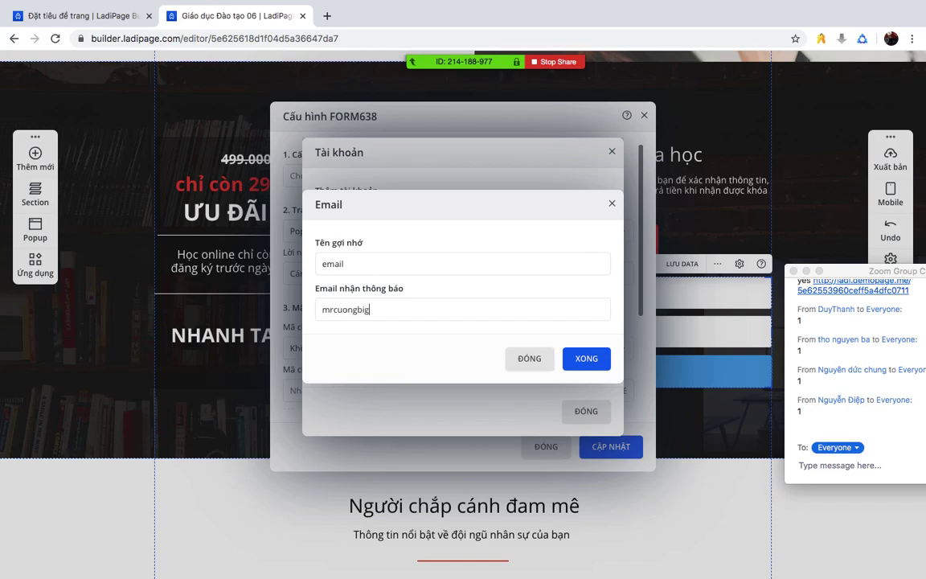
left_click(601, 362)
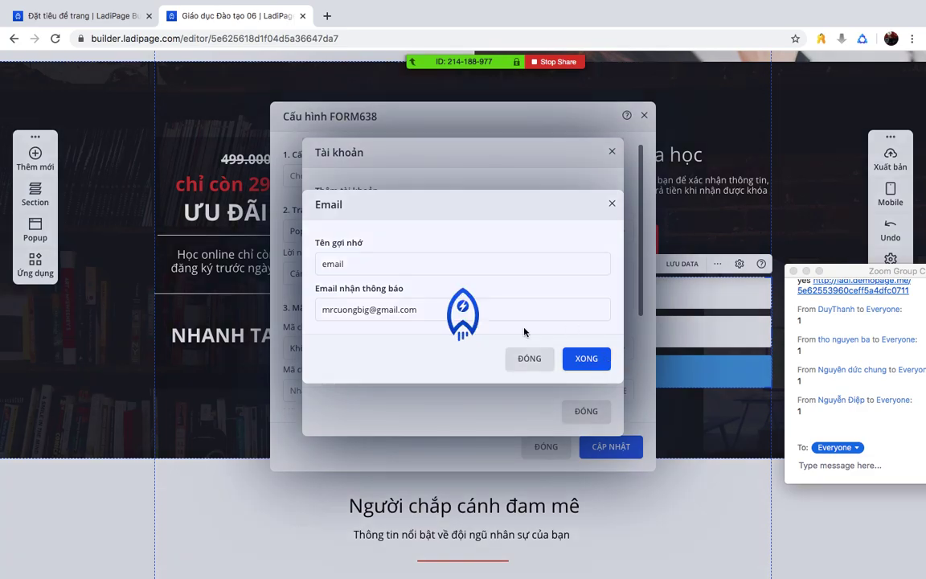
left_click(480, 368)
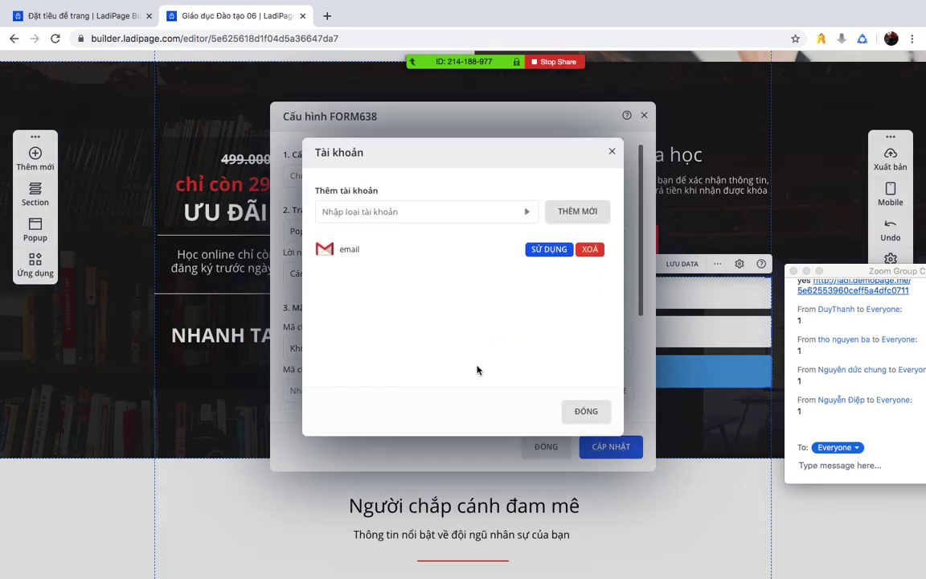
- Try adding a Google Sheets account, then follow the PRO-required notice to the pricing page
left_click(523, 217)
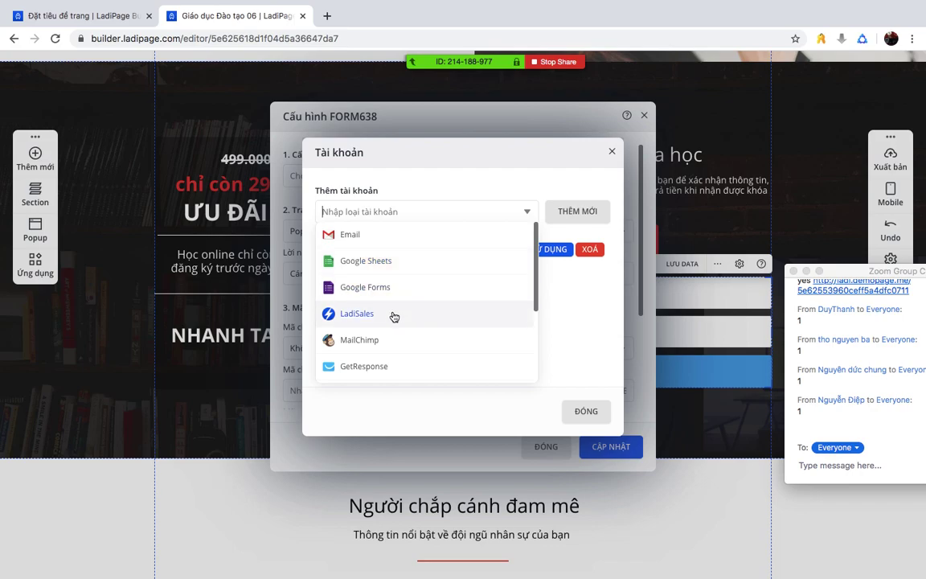
scroll(375, 354, "down", 5)
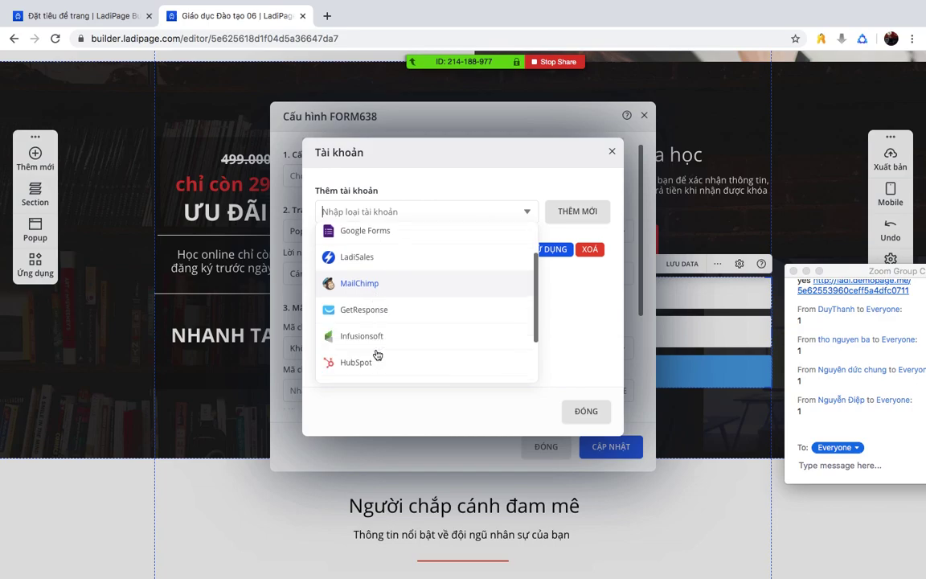
scroll(377, 354, "up", 5)
scroll(377, 354, "down", 5)
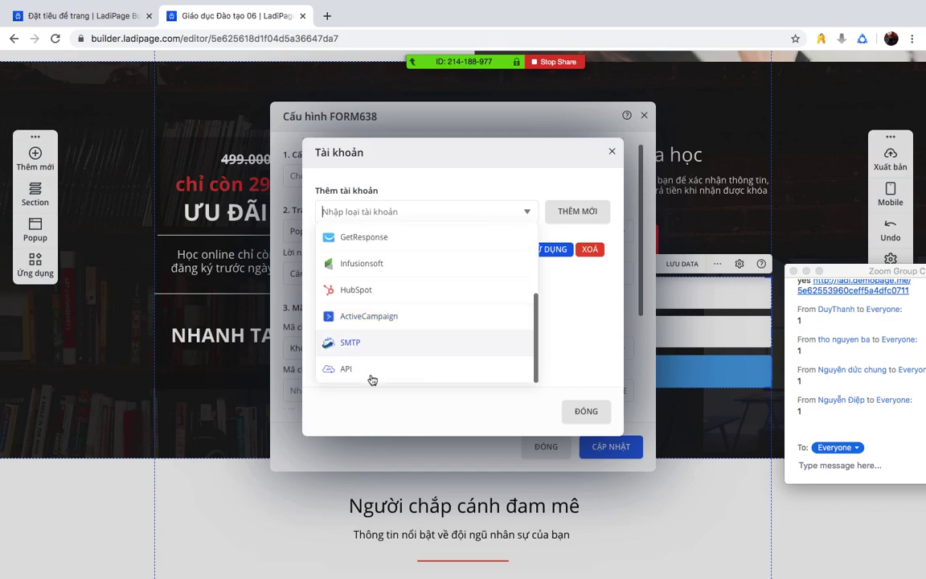
scroll(372, 376, "up", 5)
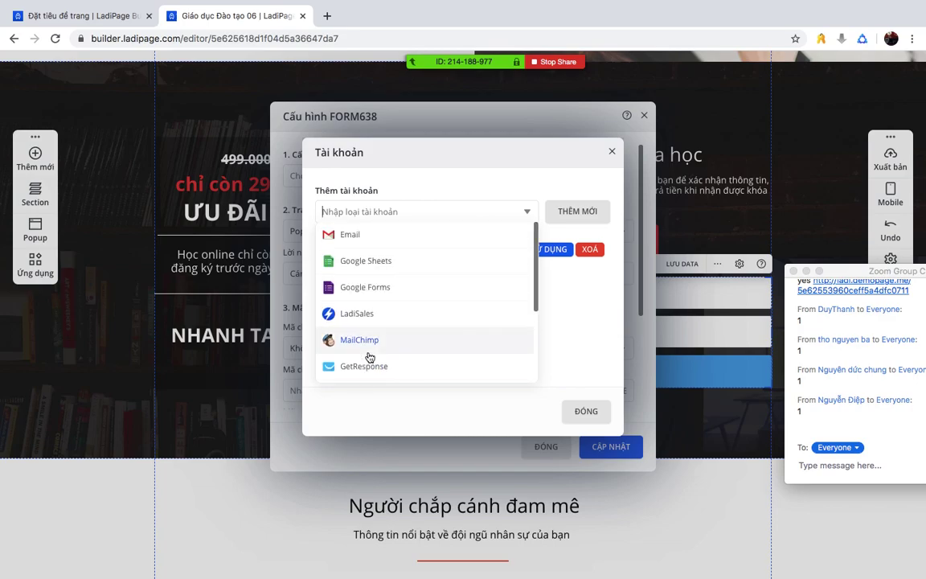
left_click(383, 266)
left_click(585, 211)
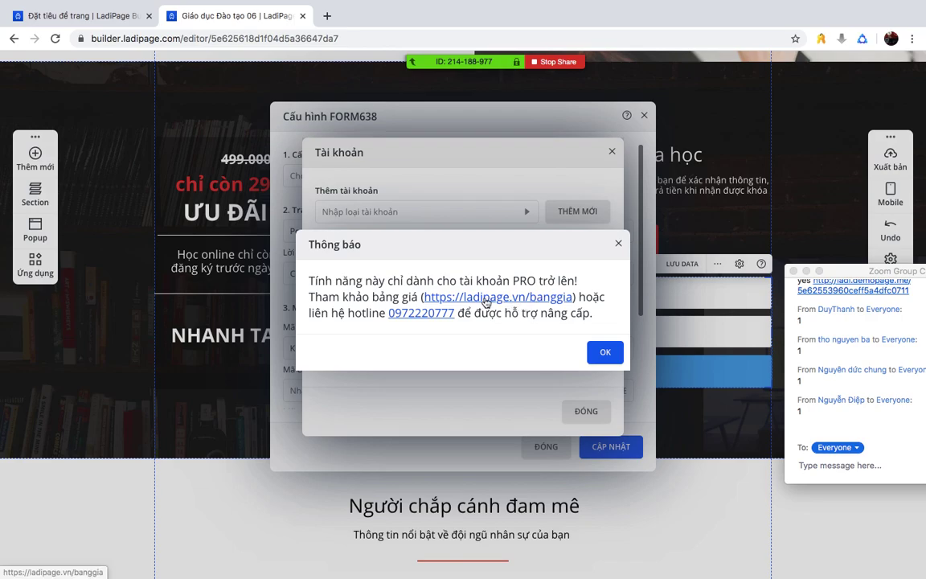
left_click(450, 297)
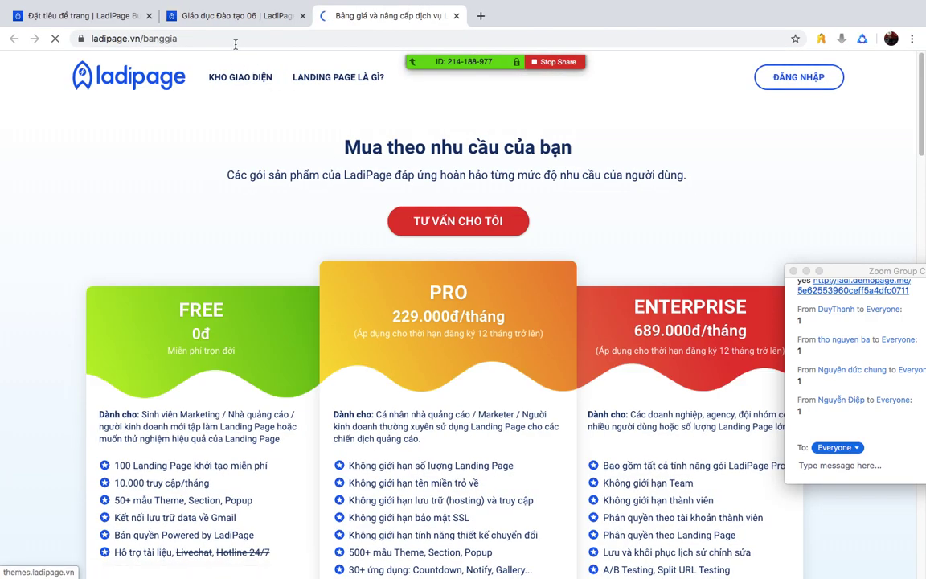
- Return from the ladipage.vn/banggia pricing tab to the Giáo dục Đào tạo 06 editor
left_click(233, 17)
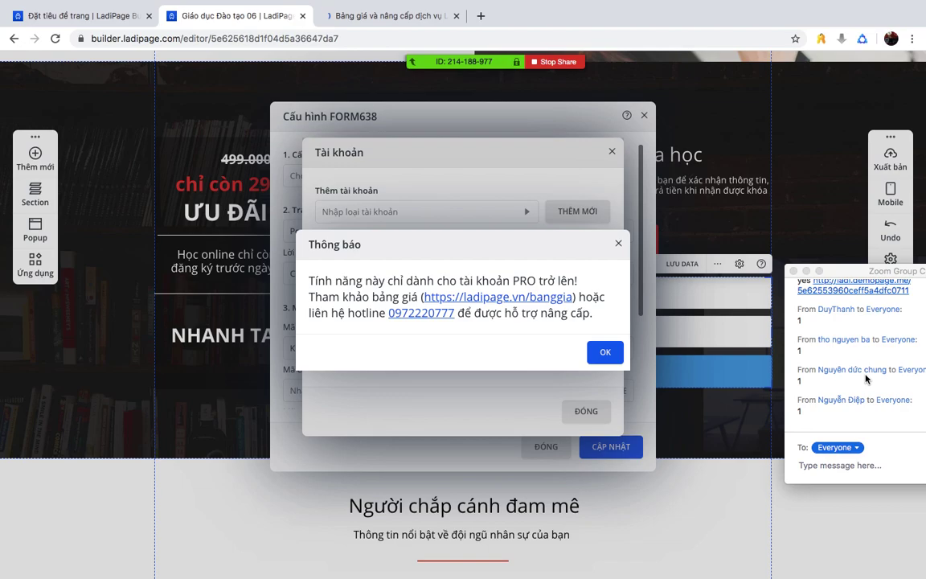
scroll(840, 287, "up", 1)
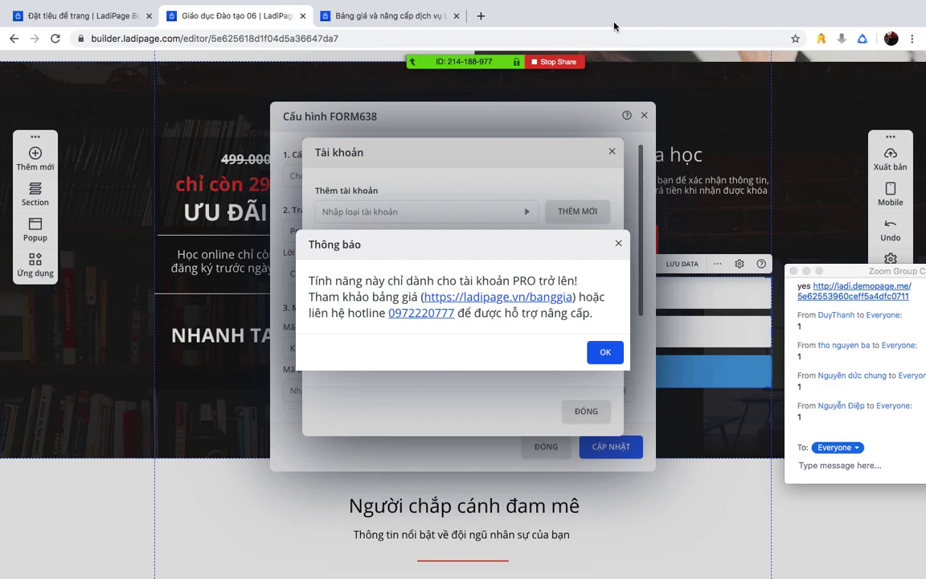
- Scroll through the FREE, PRO and ENTERPRISE plan cards on the Bảng giá tab, then return to the editor
left_click(353, 12)
scroll(585, 243, "down", 3)
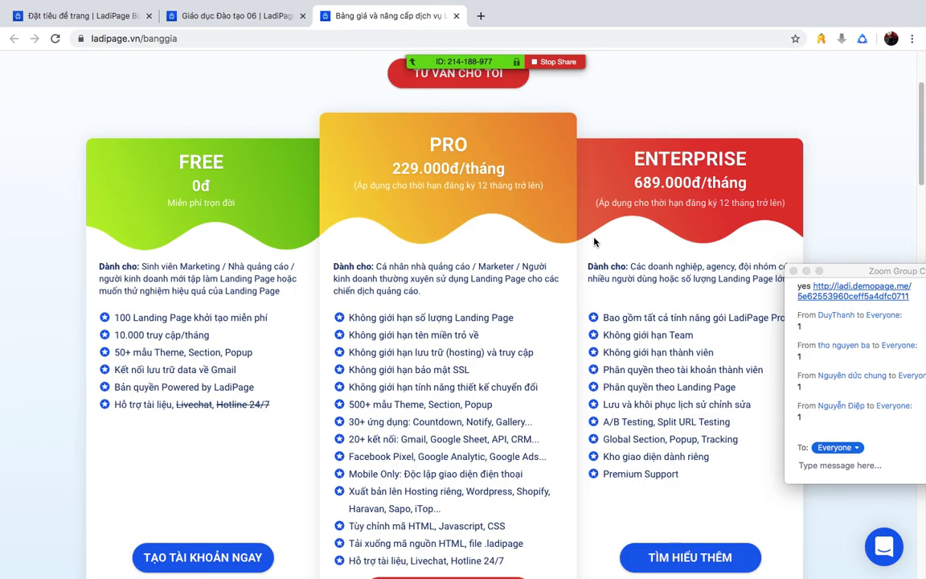
scroll(594, 241, "down", 1)
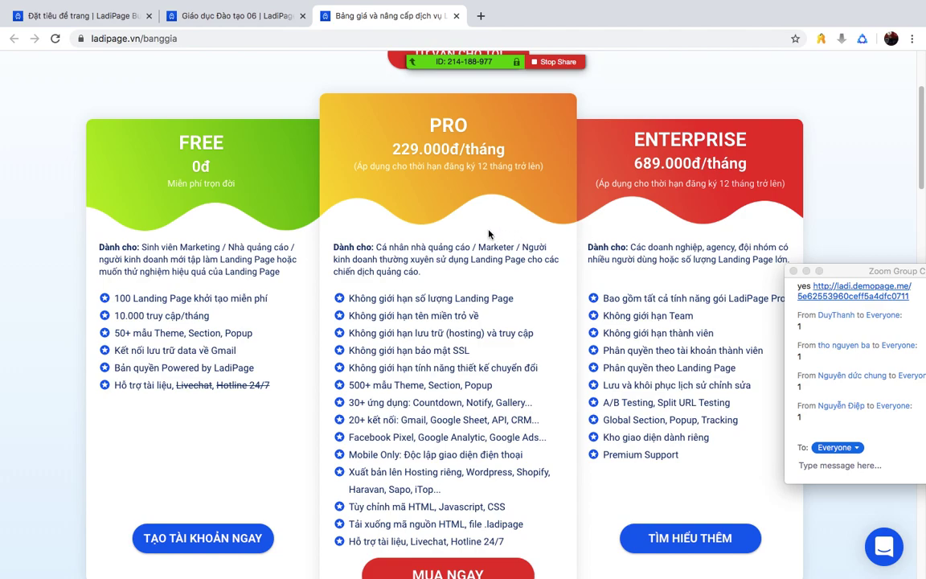
scroll(444, 229, "down", 1)
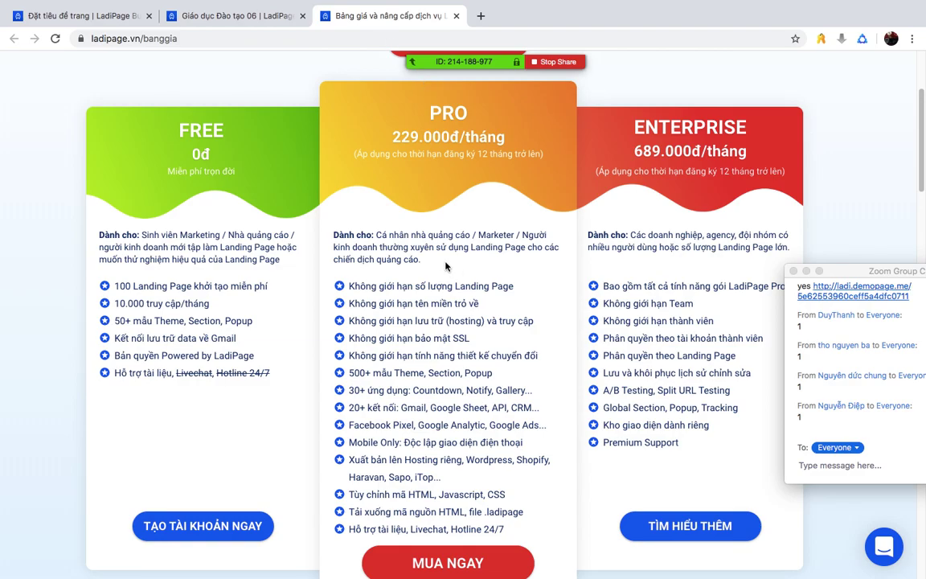
scroll(445, 266, "down", 10)
scroll(411, 64, "up", 8)
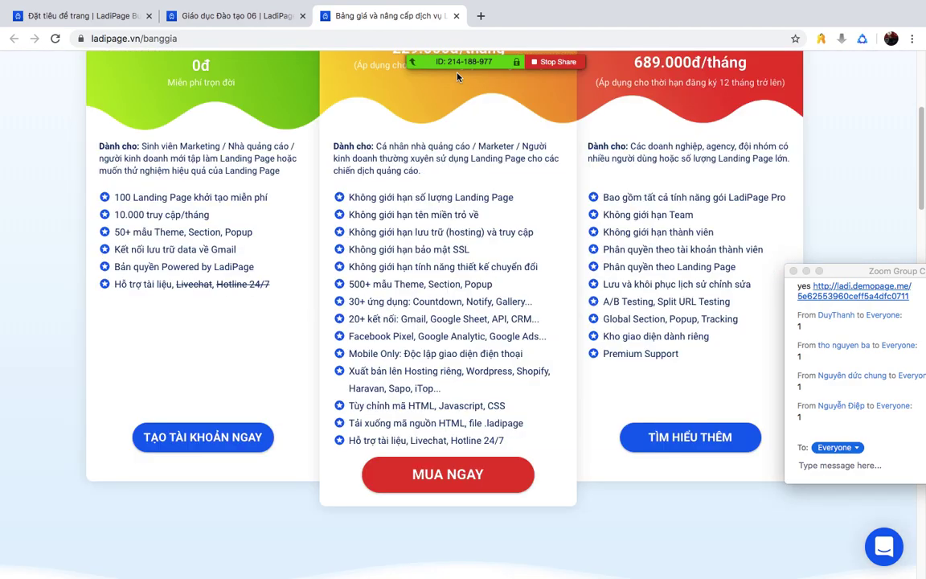
left_click(262, 16)
- Dismiss the PRO-only notice and save the email storage configuration
left_click(606, 351)
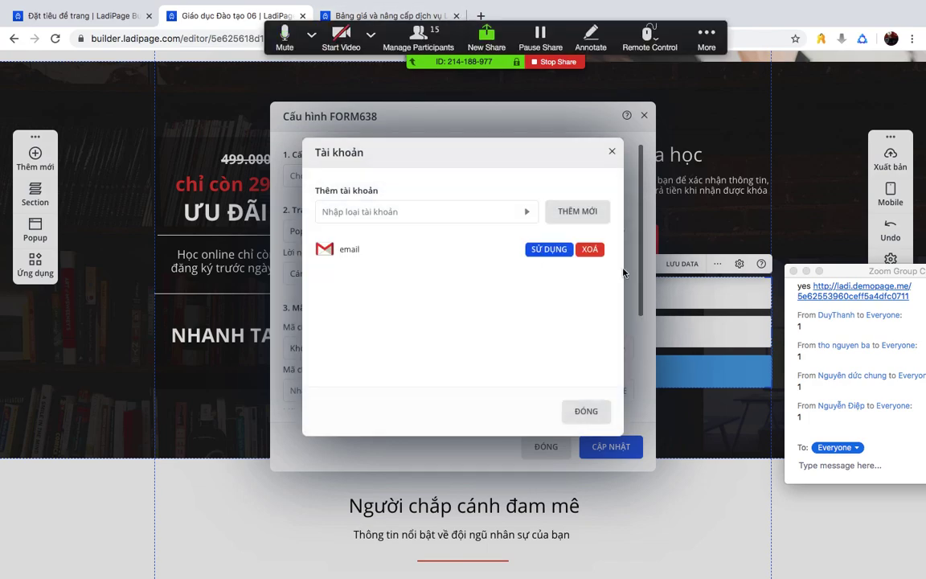
left_click(591, 411)
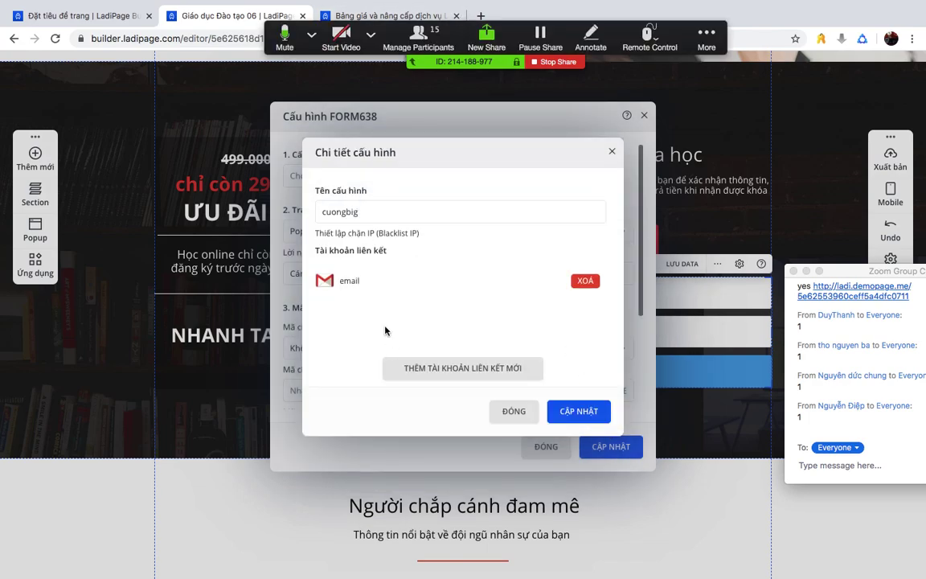
left_click(578, 410)
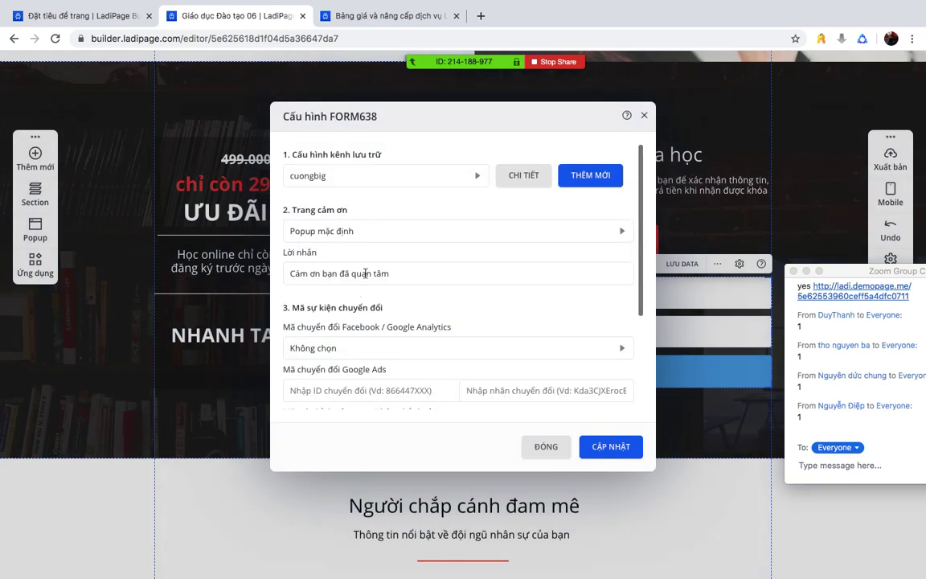
scroll(365, 274, "down", 1)
- Set the Facebook/Google Analytics conversion event to Lead and save with CẬP NHẬT
left_click(338, 300)
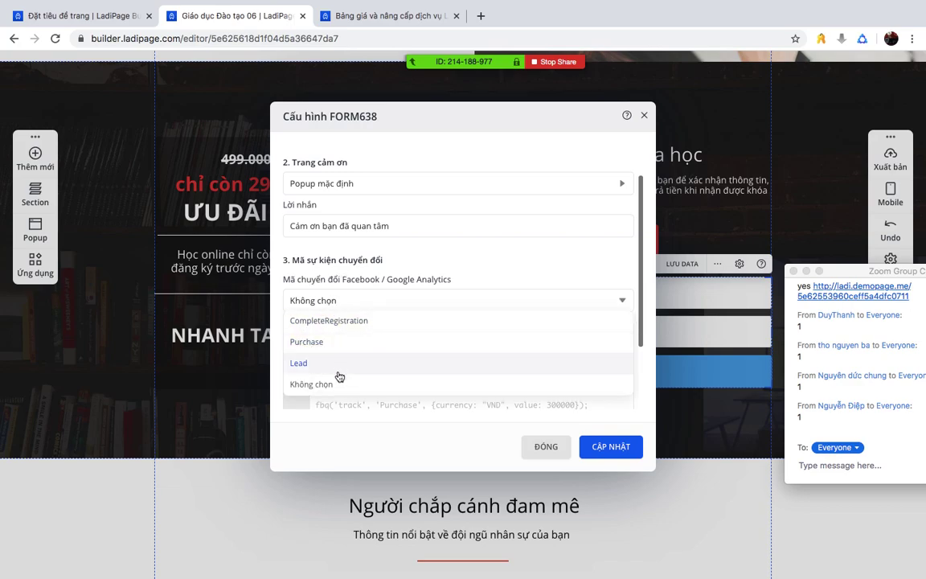
scroll(342, 370, "down", 1)
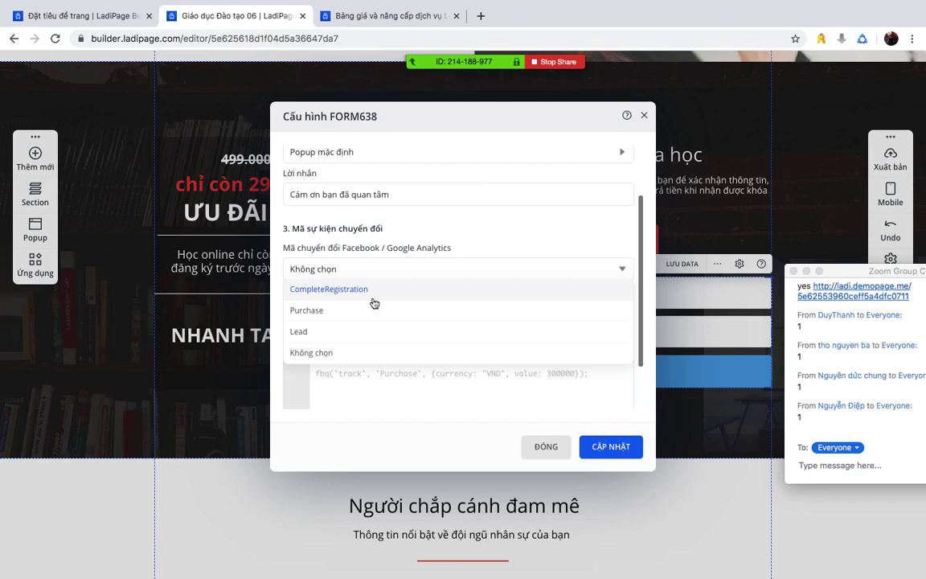
left_click(359, 294)
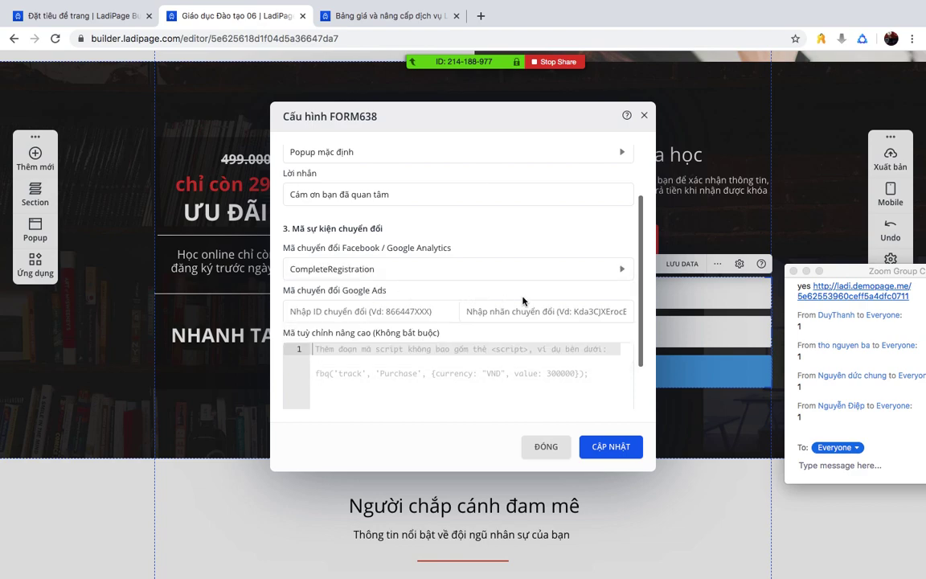
scroll(493, 340, "down", 3)
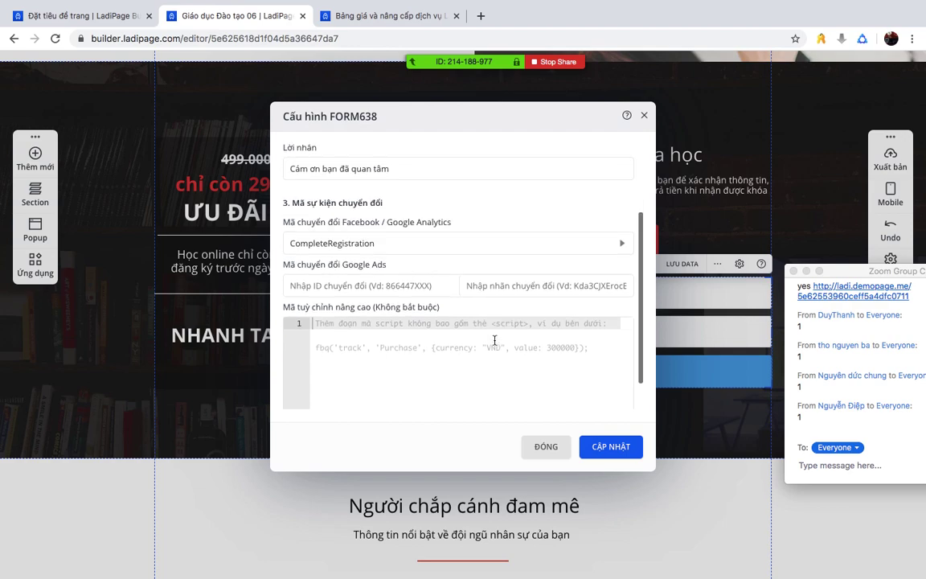
scroll(500, 345, "up", 5)
scroll(504, 343, "down", 1)
scroll(504, 343, "down", 3)
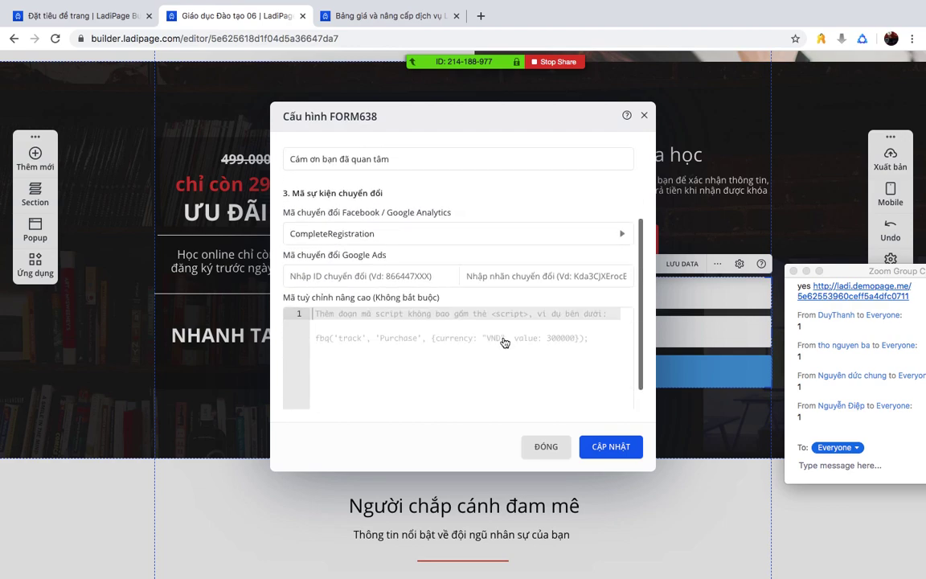
left_click(347, 233)
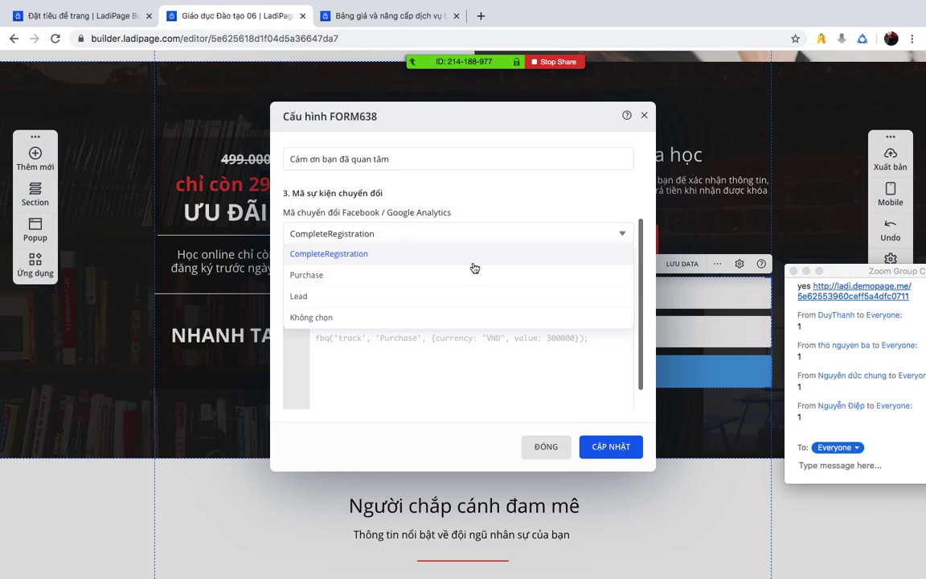
left_click(318, 303)
left_click(314, 239)
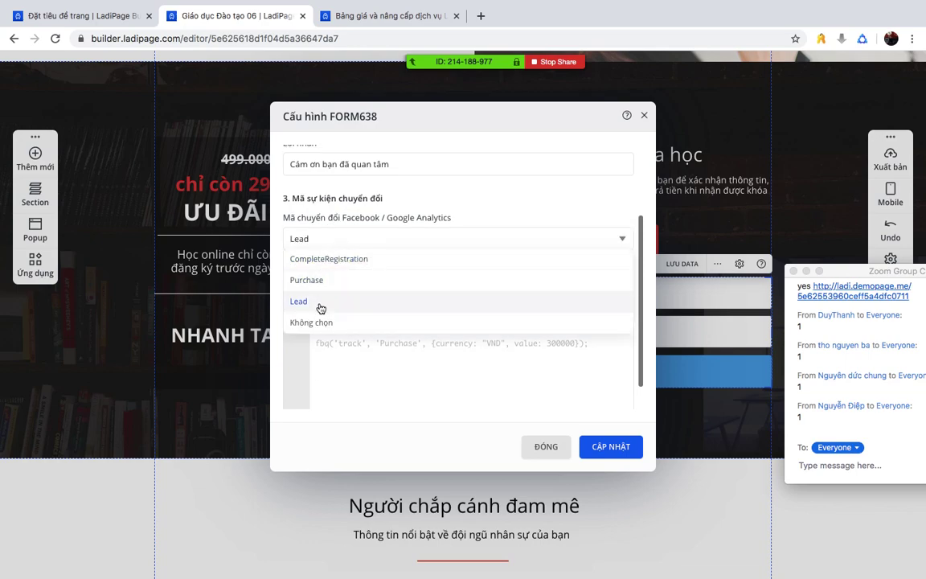
left_click(319, 306)
left_click(609, 447)
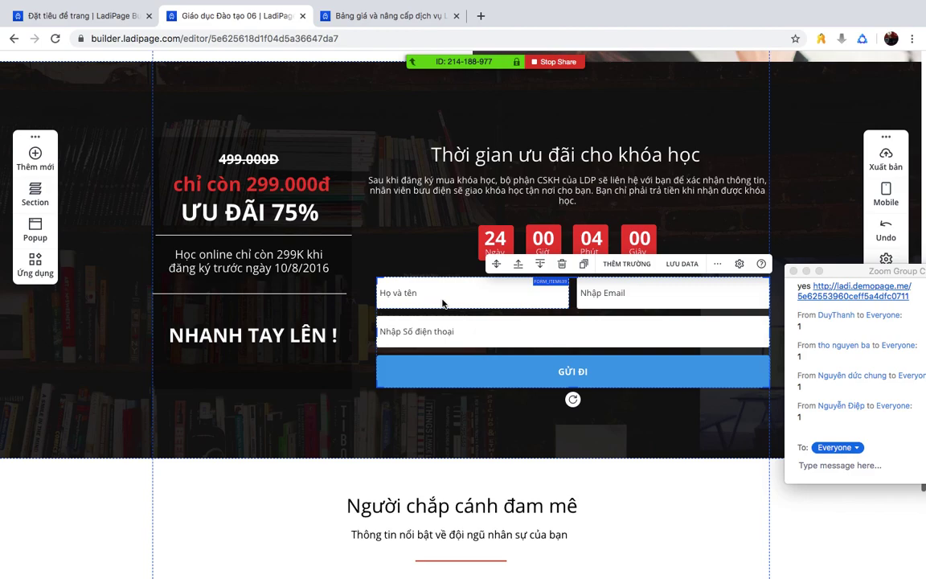
- Deselect the countdown form, scroll to the dark footer, and select its email signup form
left_click(372, 204)
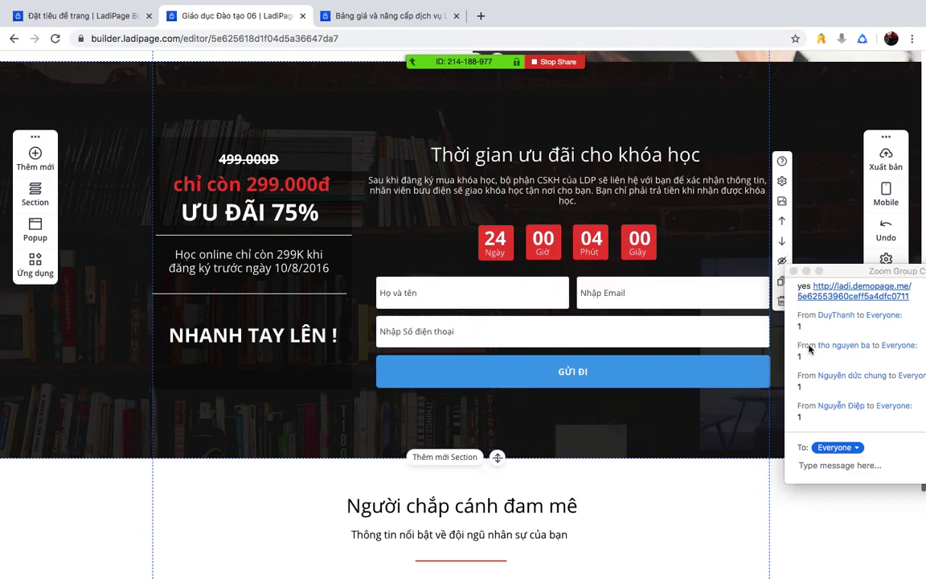
scroll(654, 343, "down", 10)
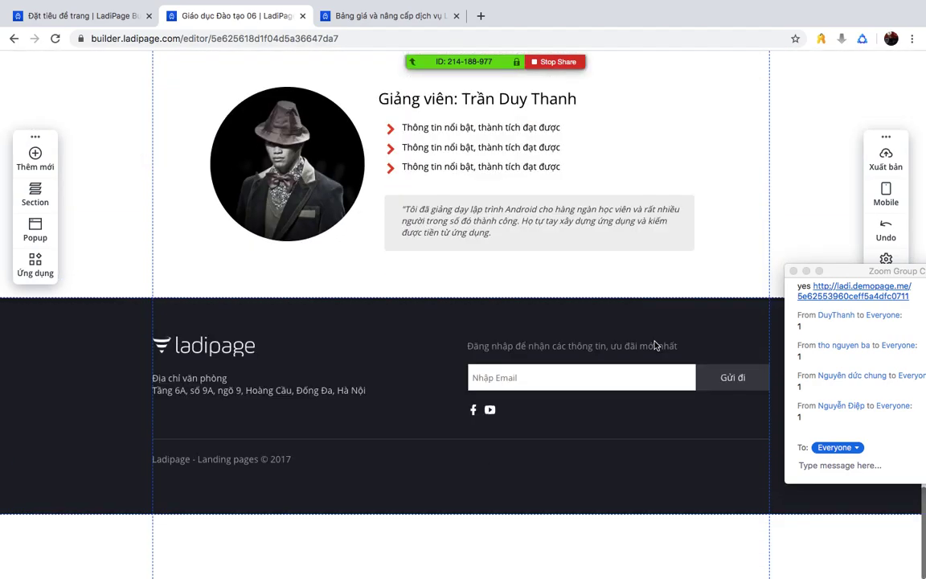
left_click(619, 392)
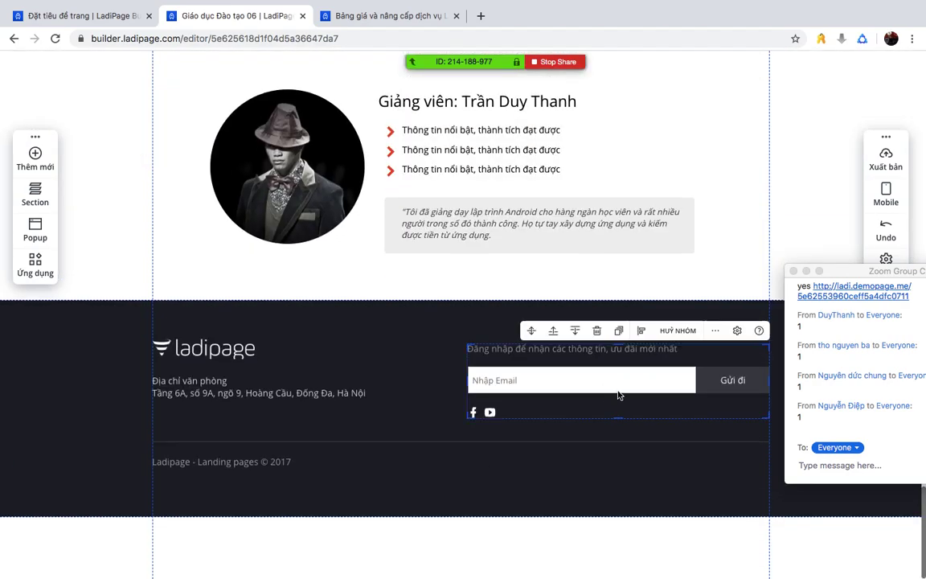
left_click(688, 383)
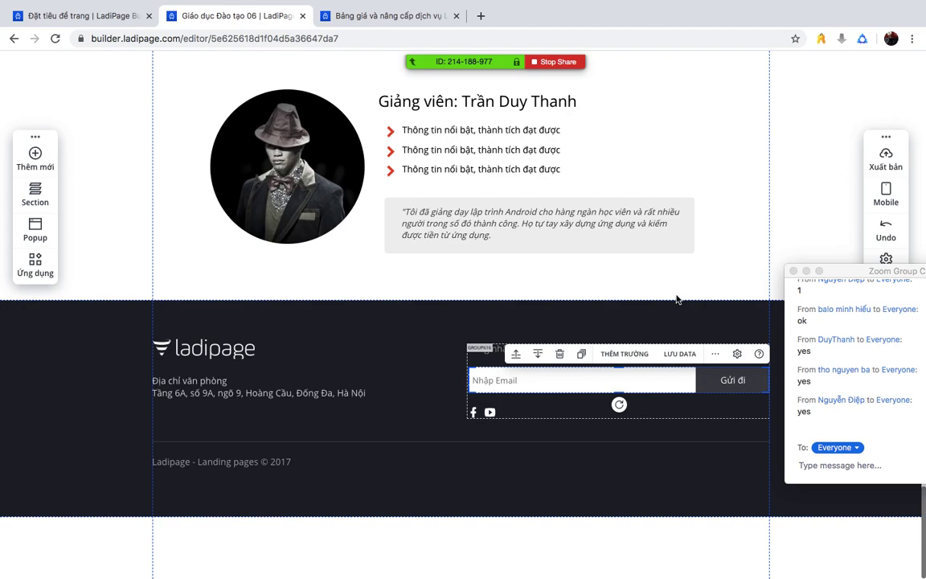
- In PowerPoint, add a new blank slide after slide 8
key("ctrl+Up")
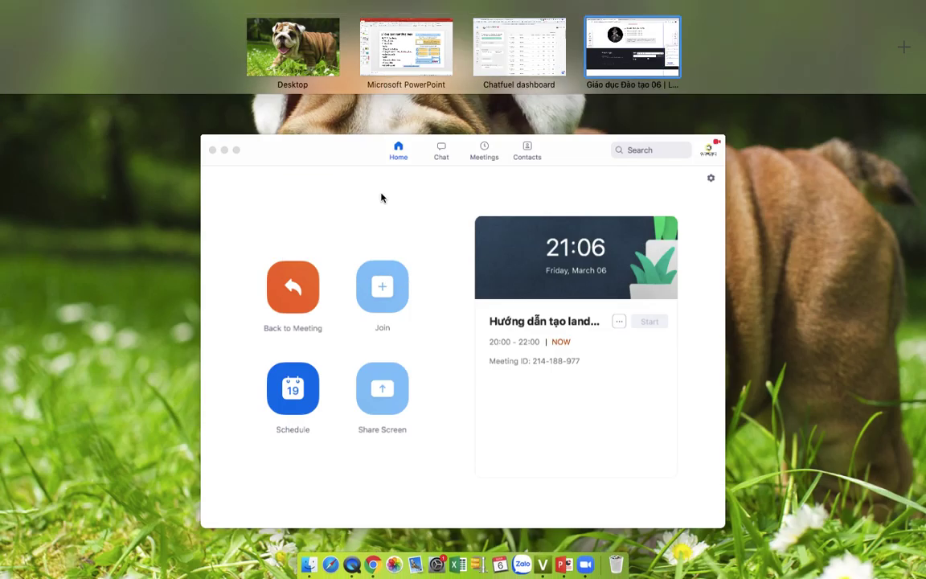
left_click(406, 49)
left_click(63, 438)
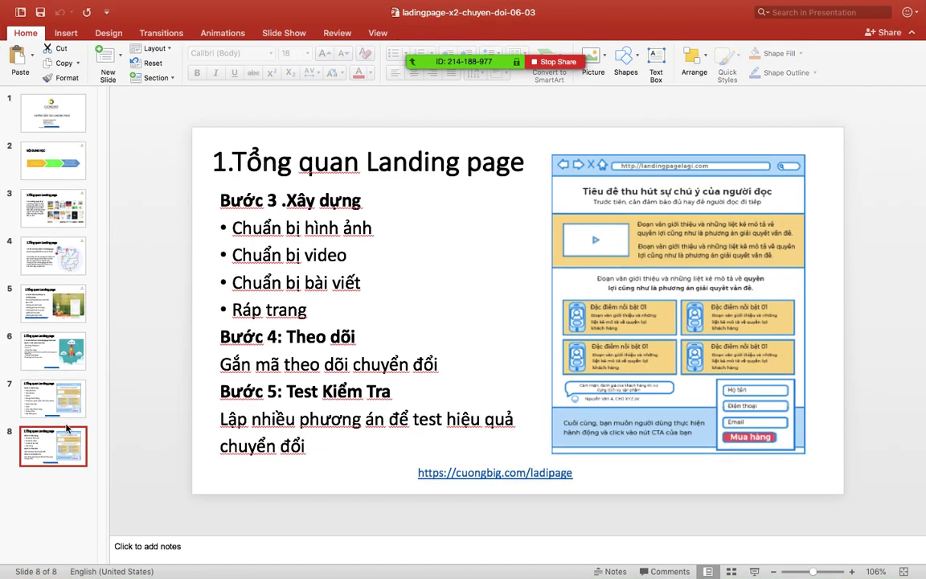
left_click(45, 164)
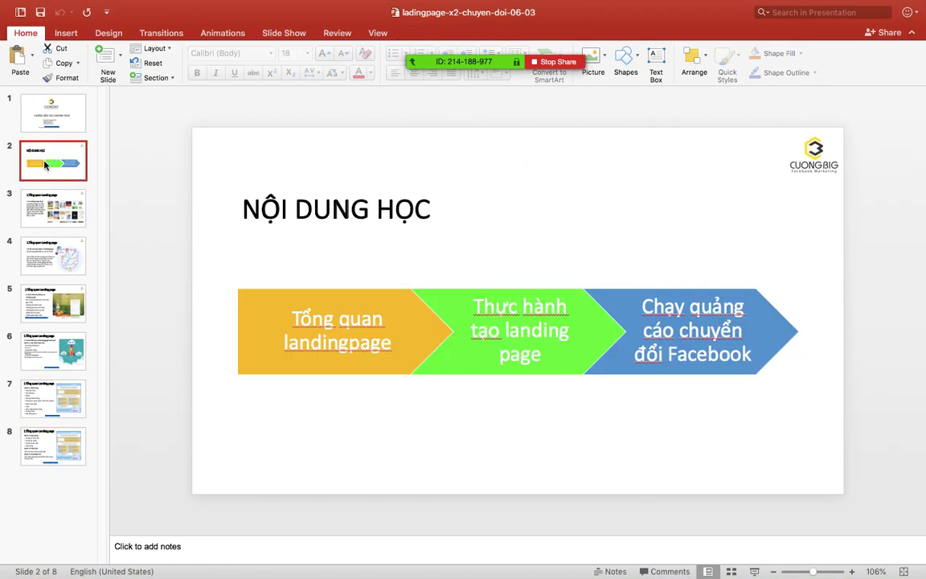
left_click(51, 448)
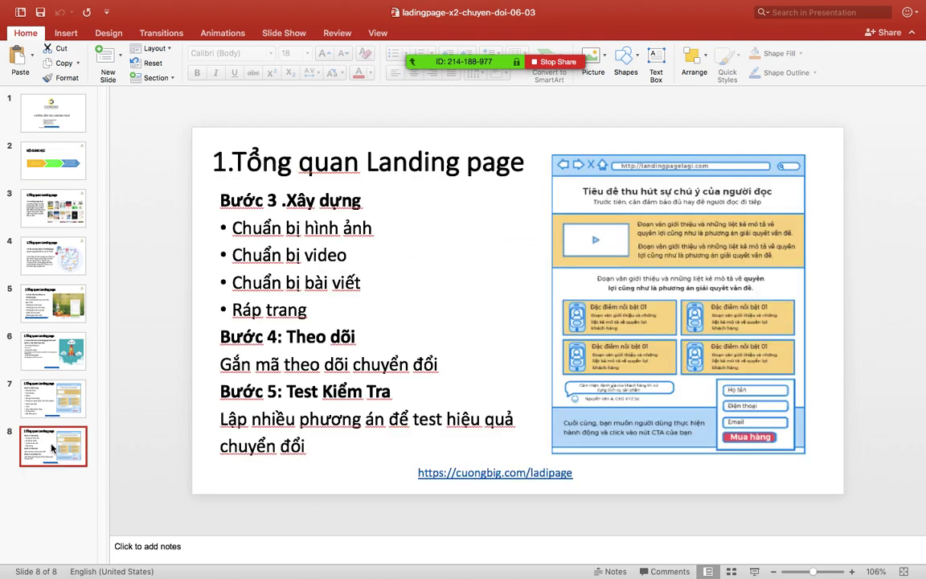
right_click(51, 448)
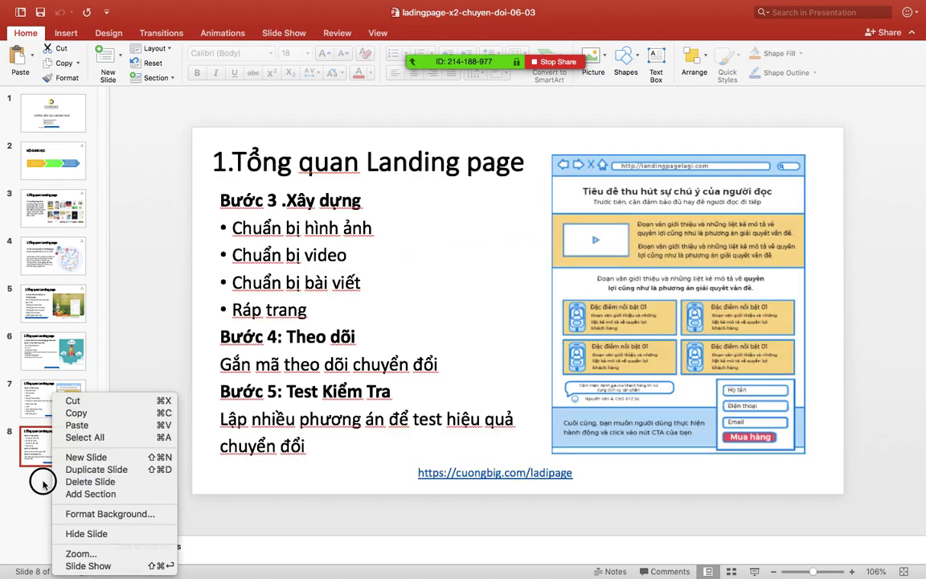
left_click(43, 482)
right_click(43, 480)
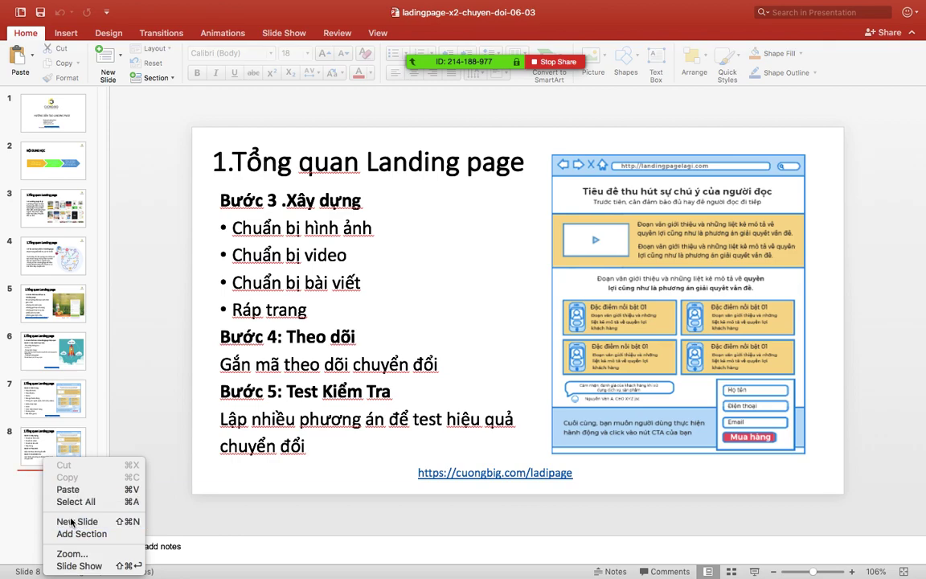
left_click(71, 522)
- Title the slide 'THỰC HÀNH' and add the bullet 'Cách 1: Làm từ giao diện có sẵn'
left_click(309, 149)
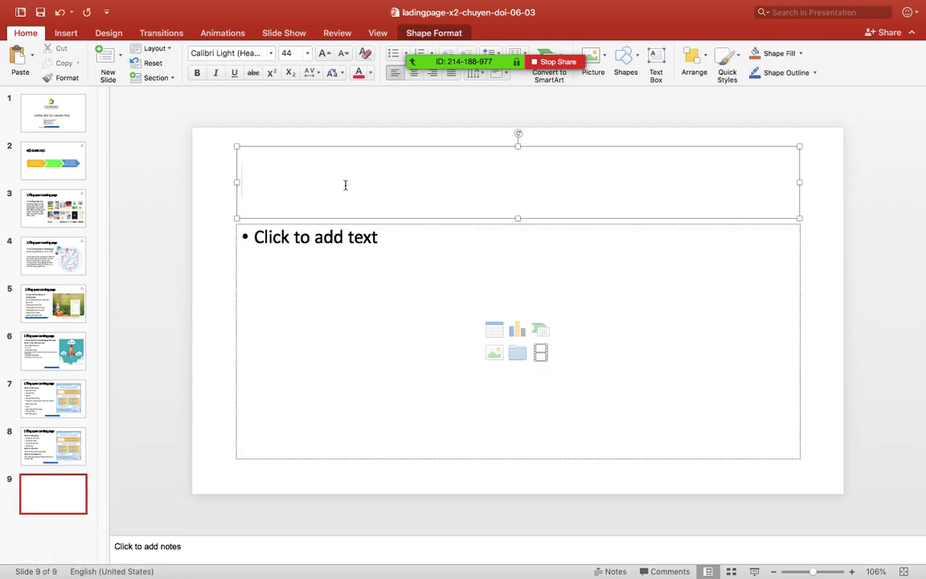
type("THỰC H")
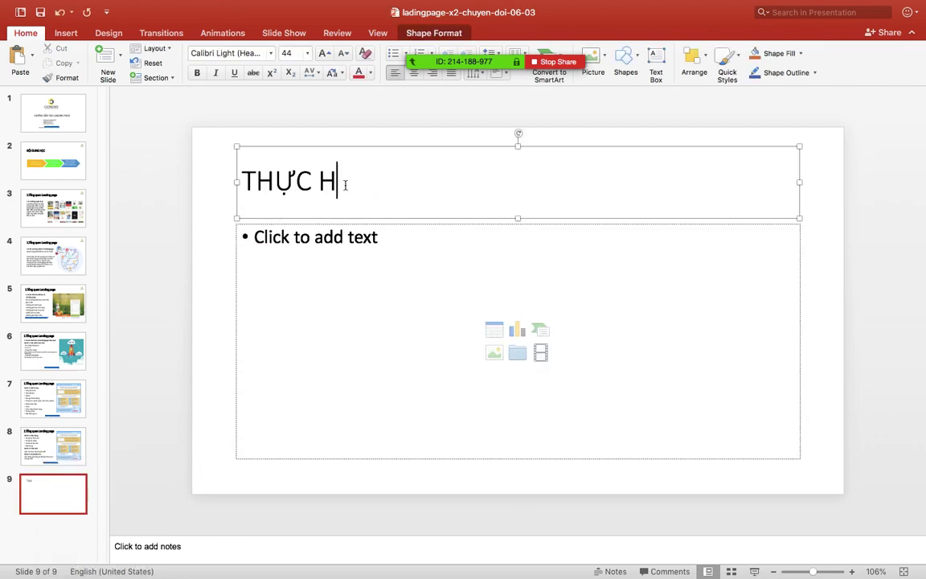
type("ÀNH")
left_click(430, 234)
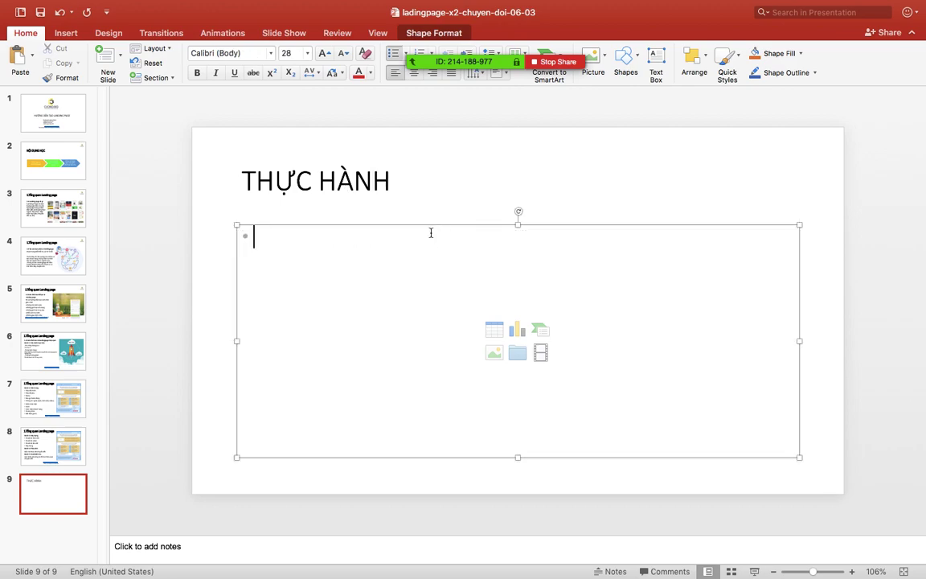
type("csc")
key("BackSpace")
key("BackSpace")
key("BackSpace")
type("c")
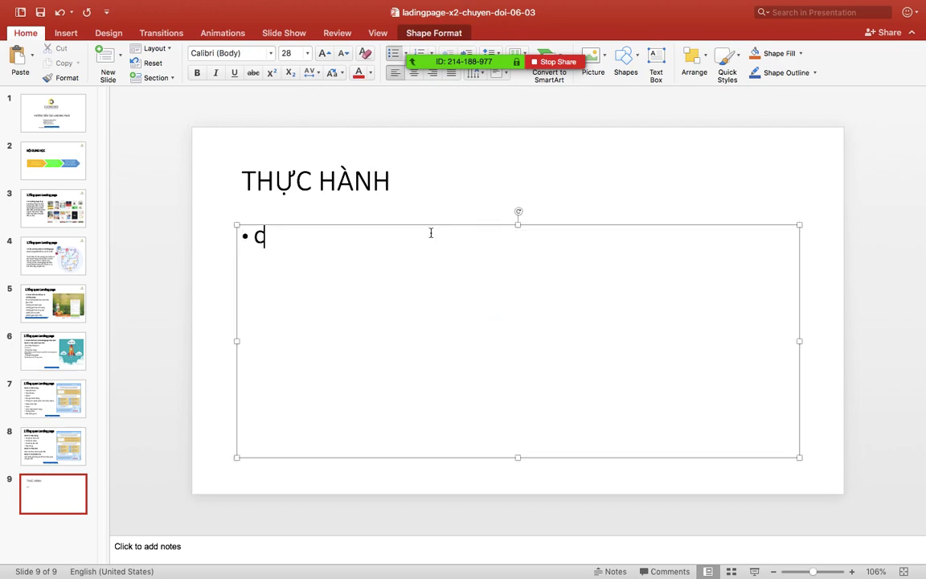
type("ách1")
type(": Làm tư")
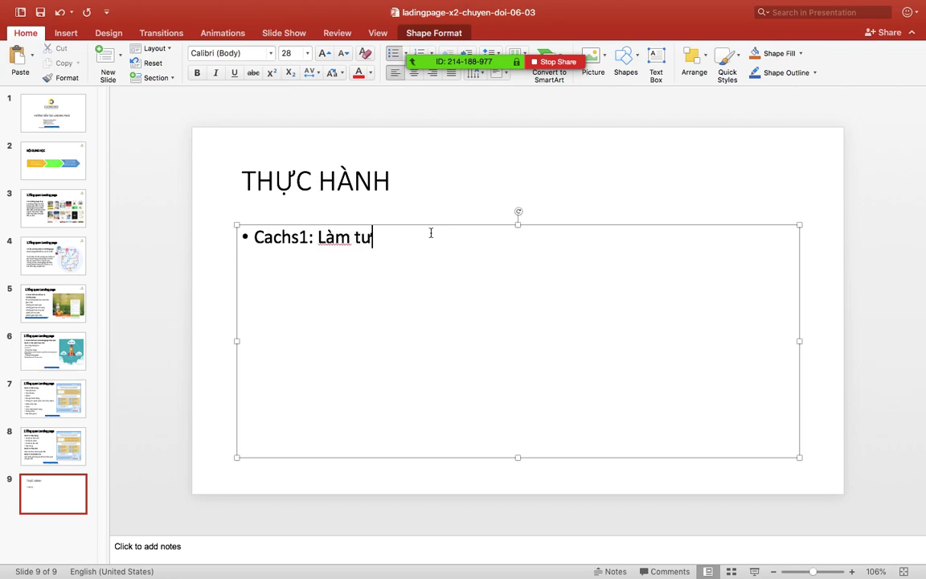
key("BackSpace")
type("ừ giao diện")
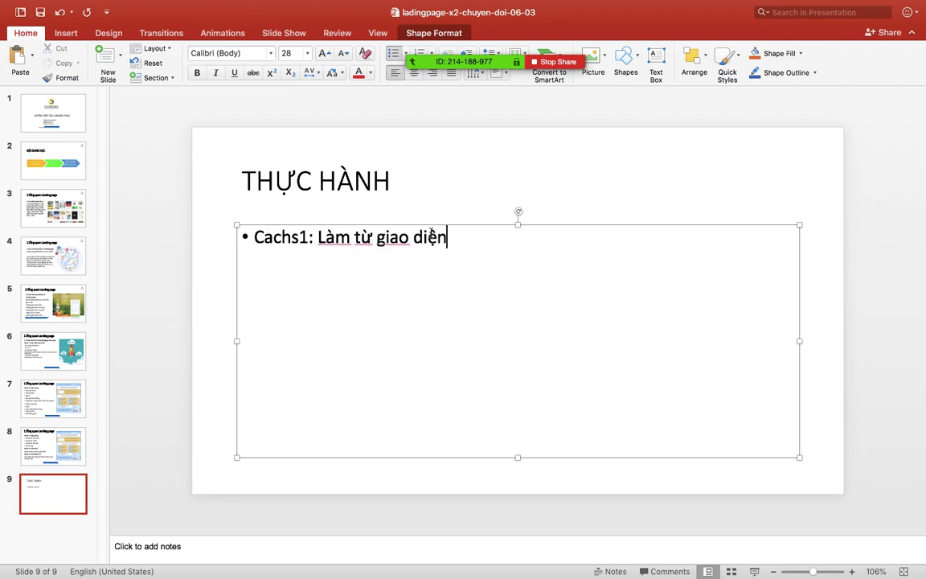
type(" có sẵn")
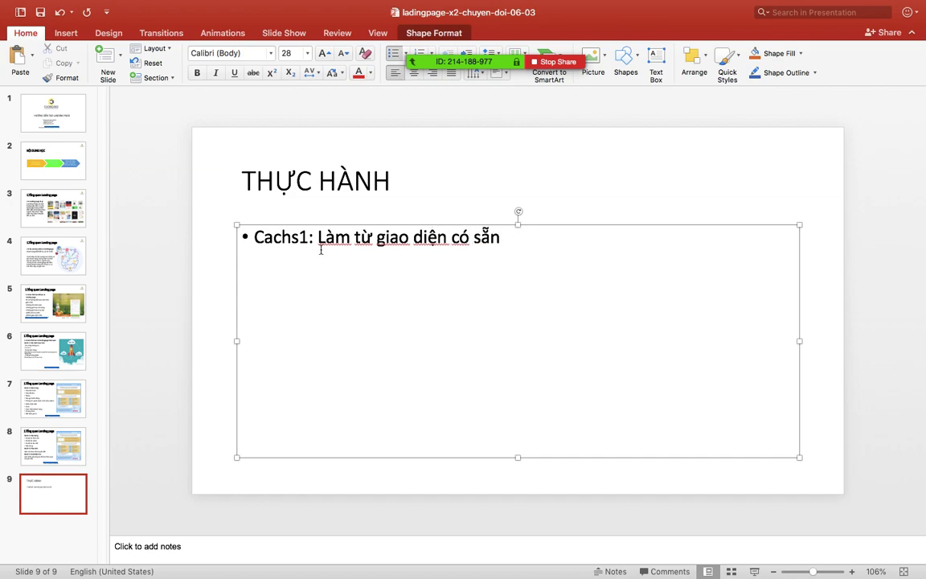
left_click(301, 237)
key("Left")
key("BackSpace")
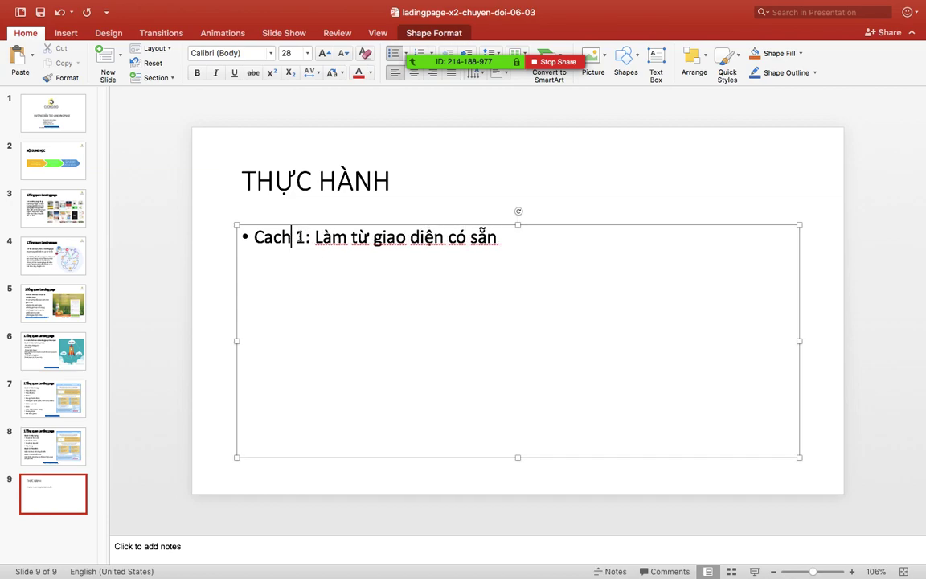
key("BackSpace")
key("BackSpace")
key("BackSpace")
type("ac")
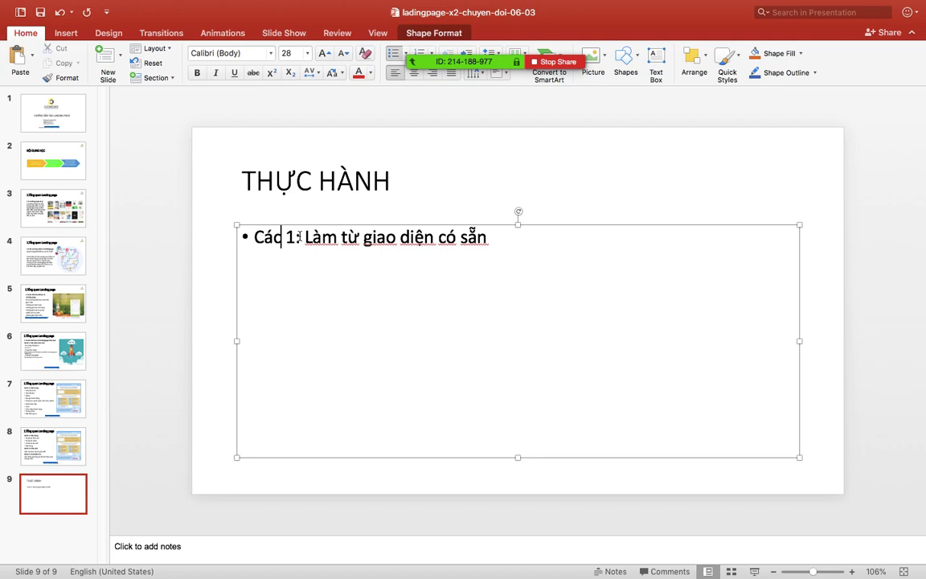
type("h")
- Add a second bullet 'Cách 2: Làm mới hoàn toàn'
left_click(552, 240)
type("v")
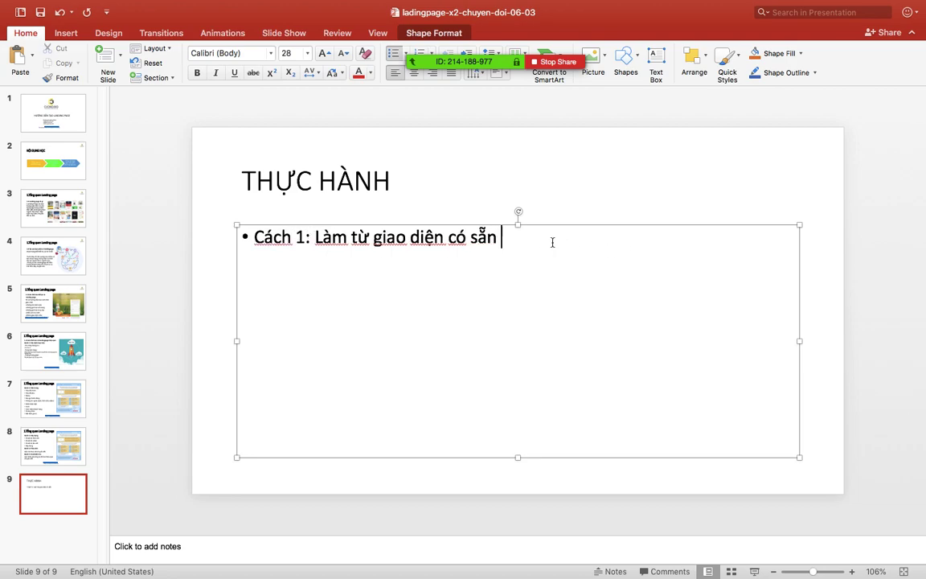
key("BackSpace")
key("BackSpace")
key("Return")
type("Cách 2:")
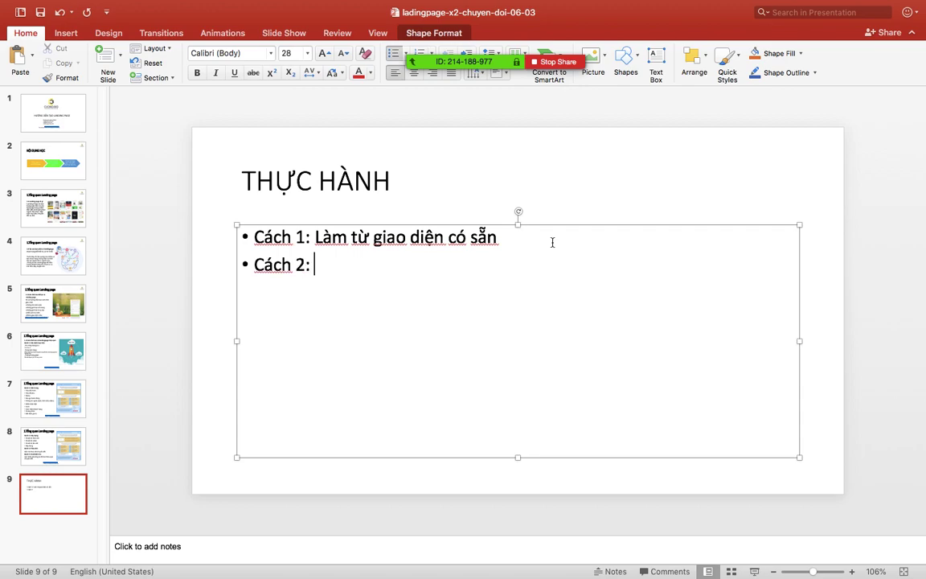
type(" Làm mới")
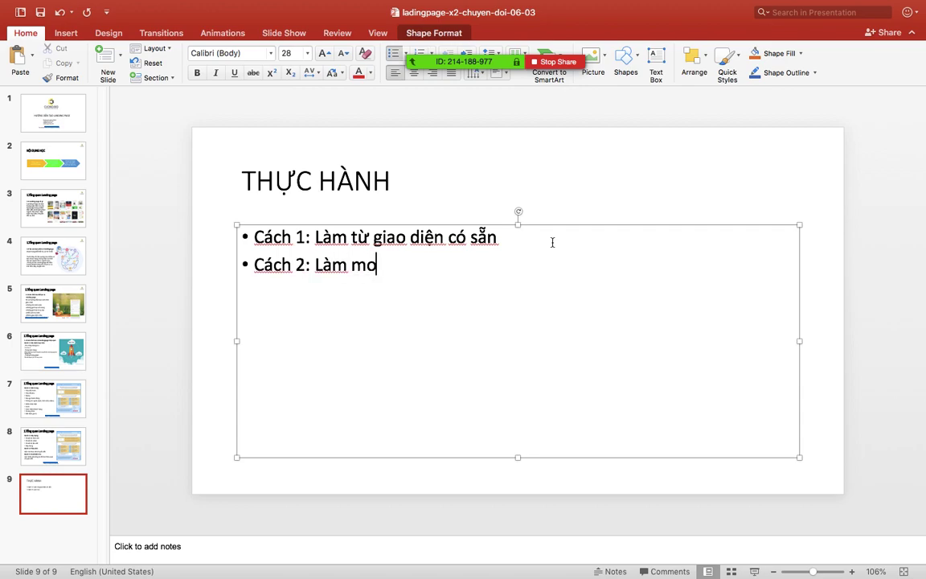
type(" hoàn toan")
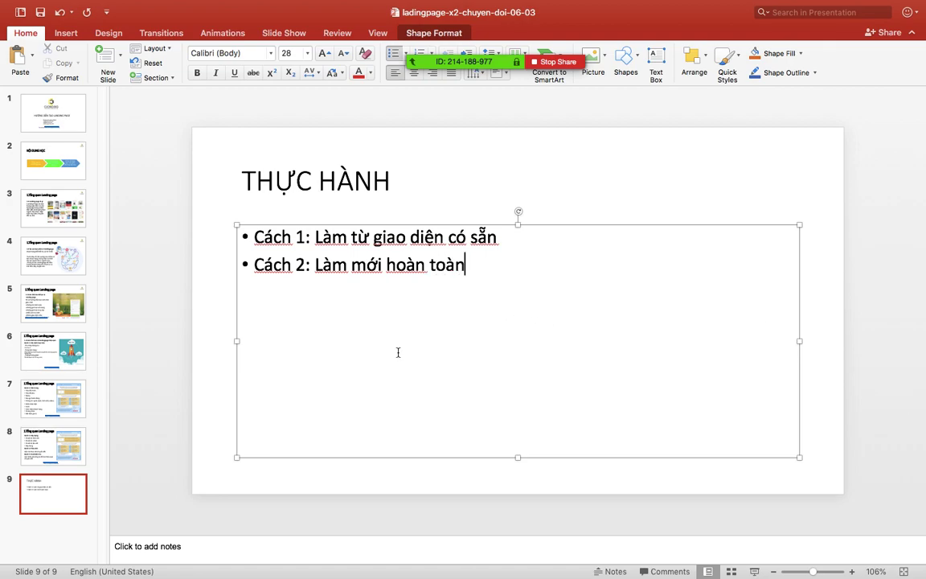
left_click(380, 554)
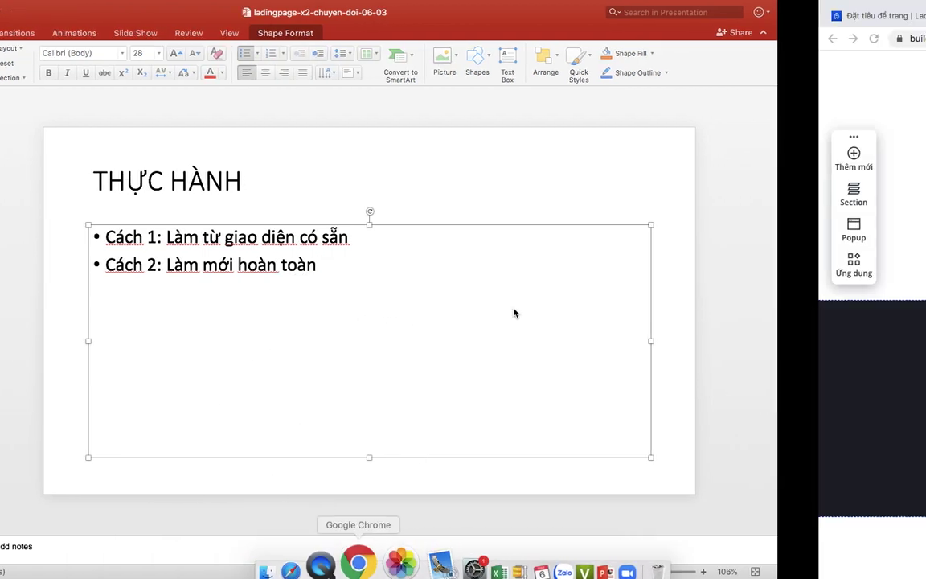
- Close the extra editor tab, discarding its unsaved changes
scroll(411, 357, "up", 10)
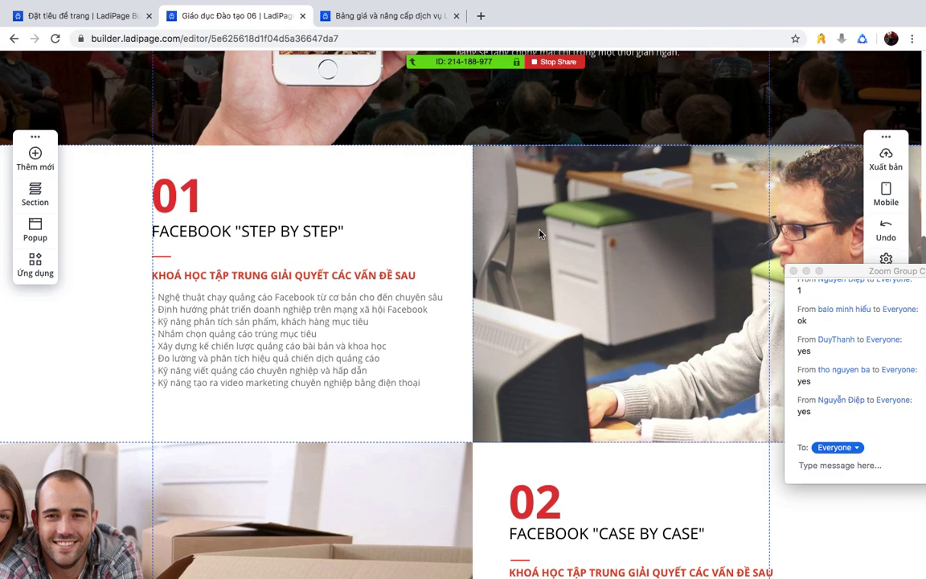
scroll(540, 234, "up", 5)
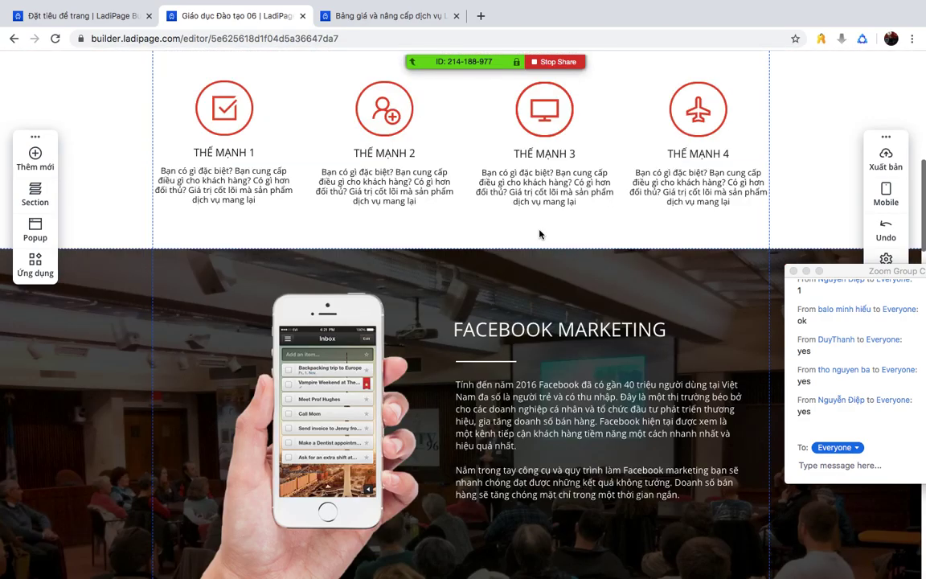
scroll(541, 231, "up", 5)
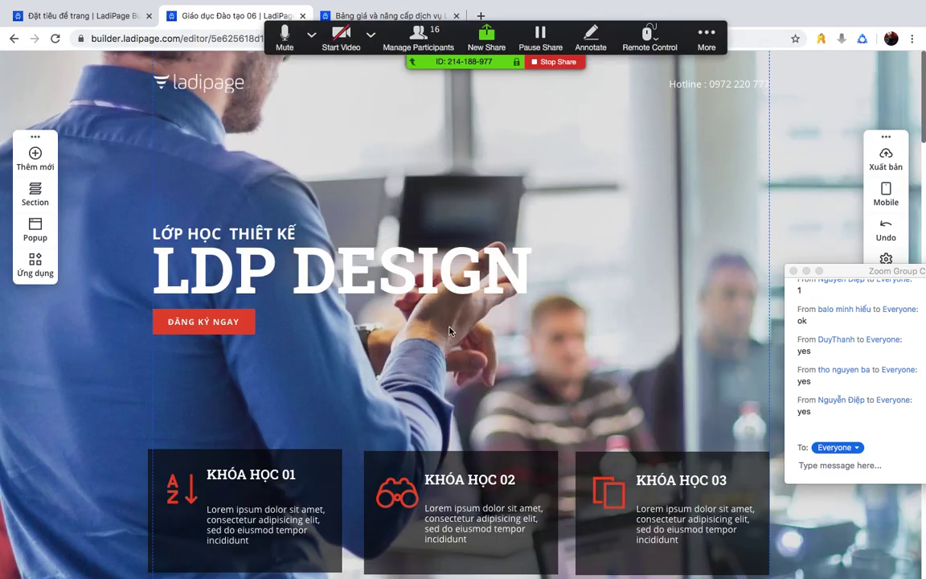
left_click(302, 16)
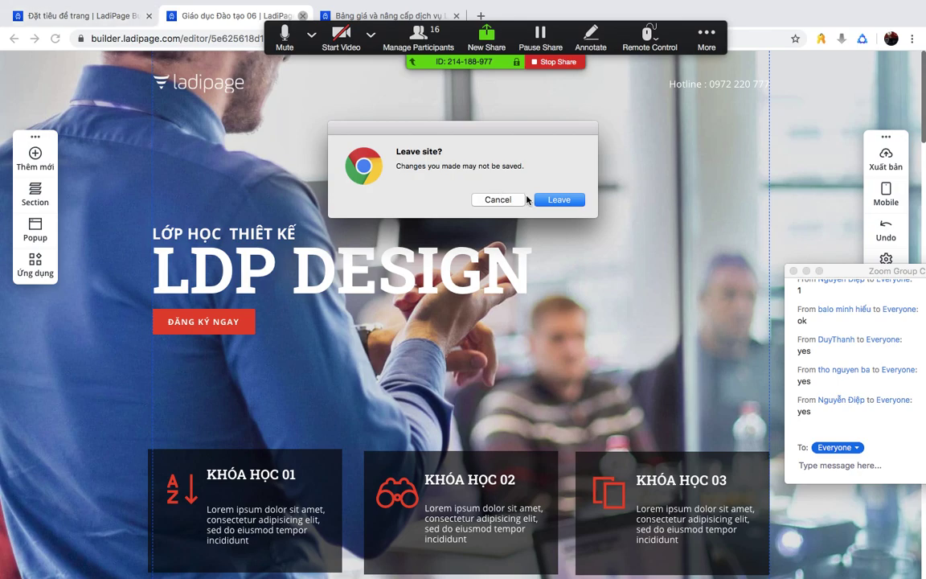
left_click(537, 199)
- Back out of the 30D ACTION page editor without saving, returning to the template gallery
left_click(120, 16)
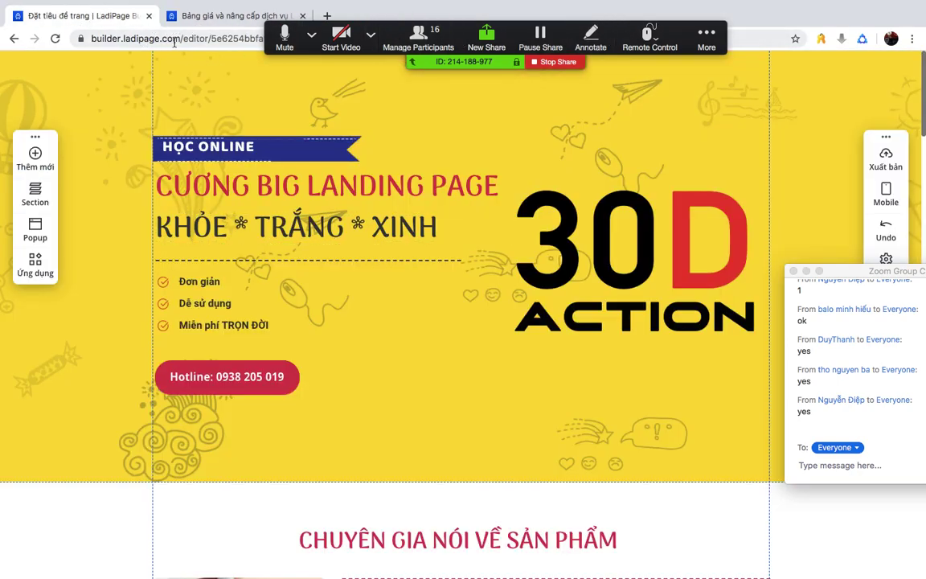
left_click(177, 37)
type("lai")
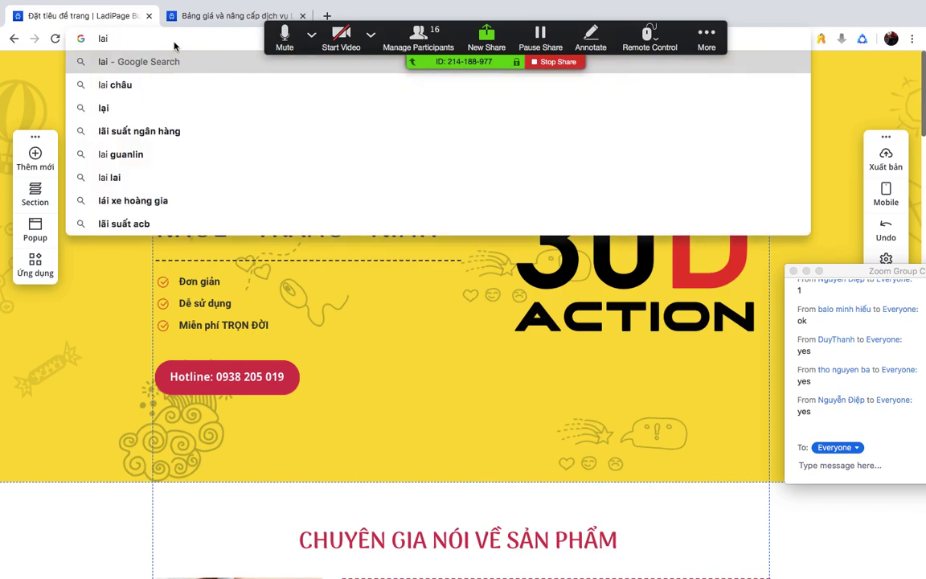
key("Escape")
left_click(13, 36)
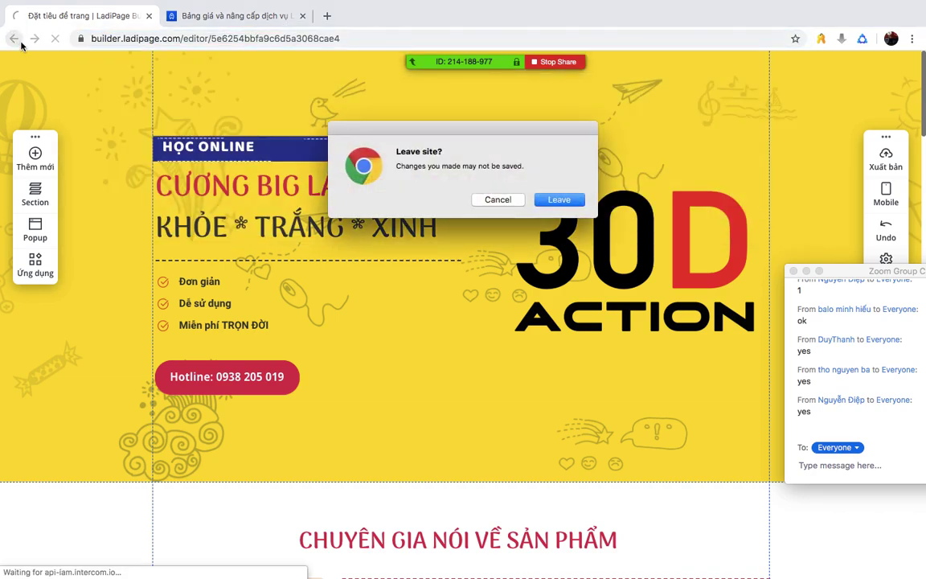
left_click(537, 198)
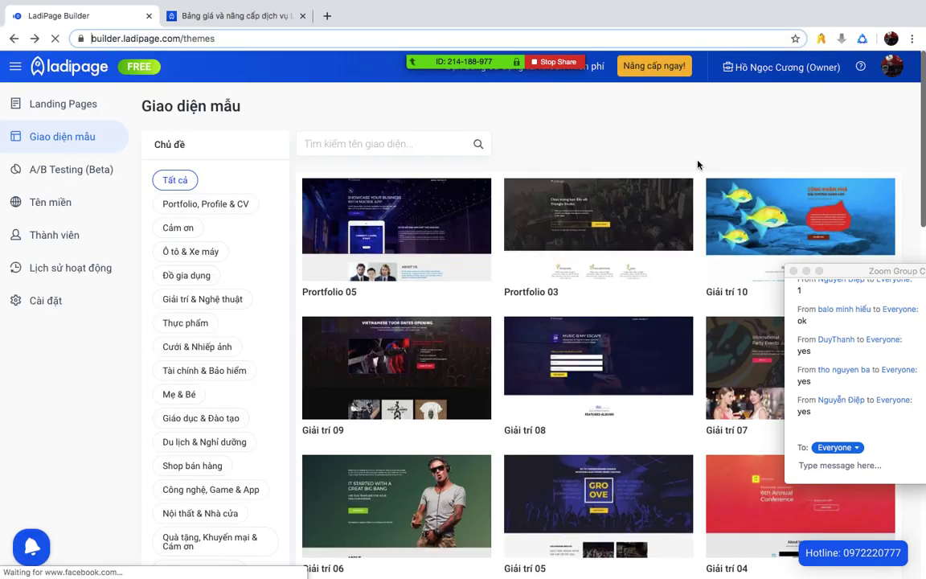
- Create a blank-layout landing page named 'bAn my pham' from the Landing Pages list
left_click(51, 101)
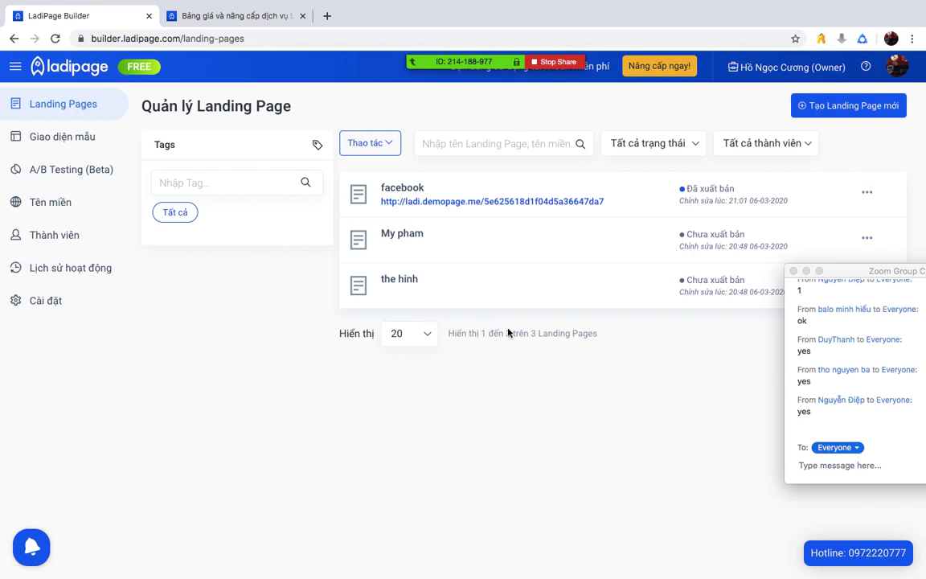
left_click(828, 104)
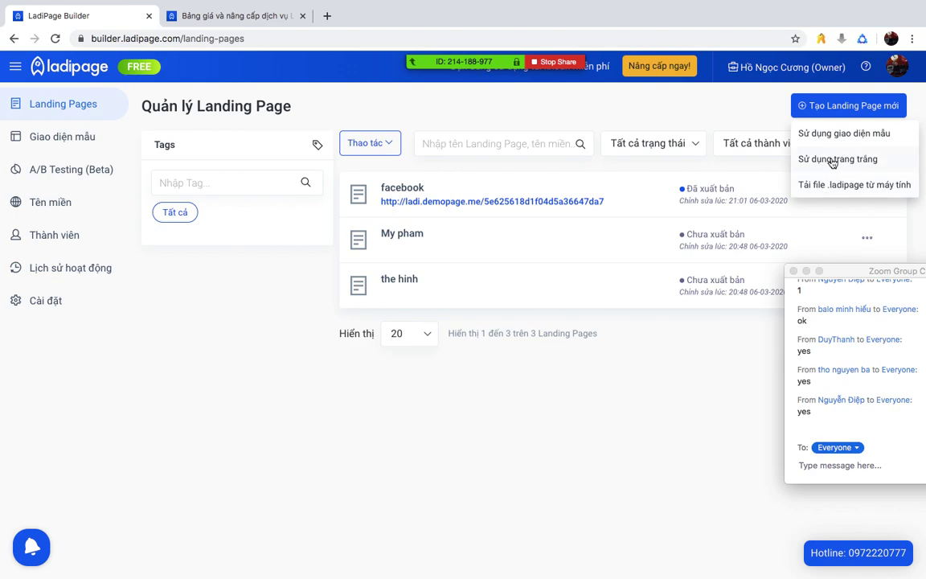
left_click(824, 161)
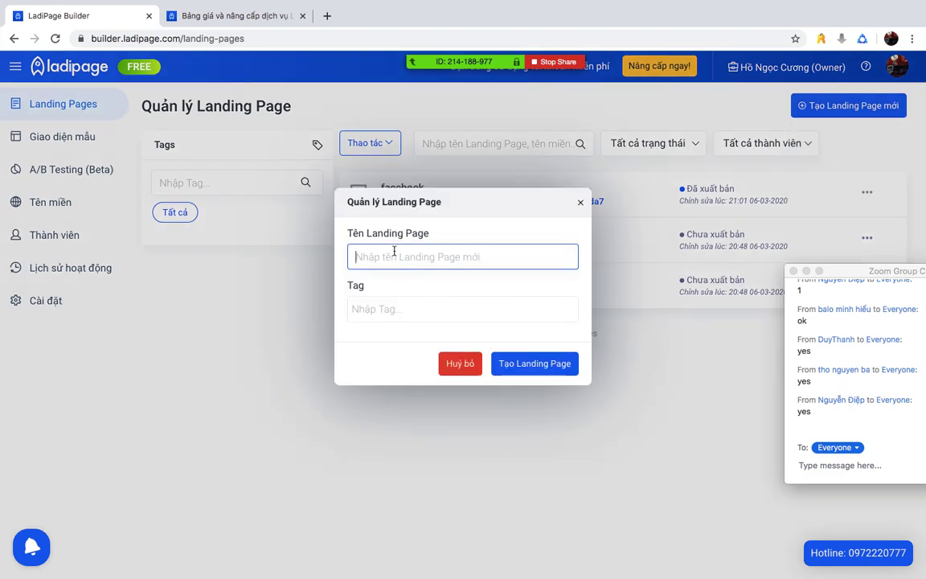
type("T")
key("BackSpace")
type("bA")
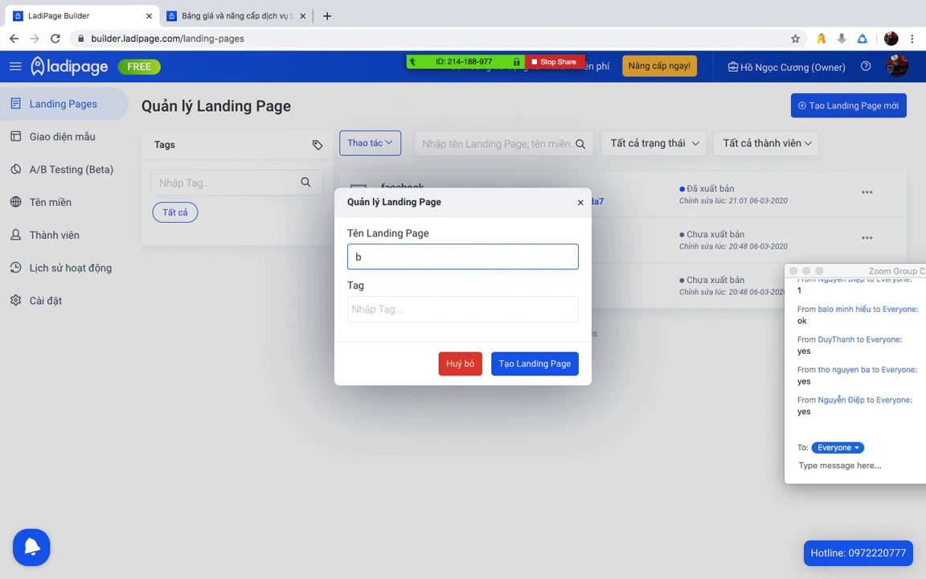
type("n my pham")
left_click(560, 366)
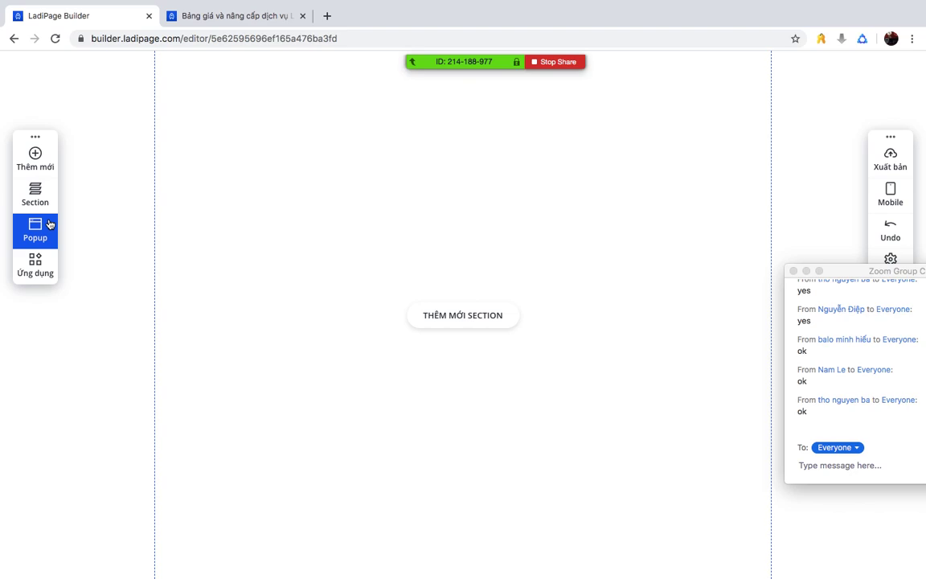
- In a new tab, search for 'mẫu landing page đẹp' and open the 13-templates article
left_click(325, 16)
type("mau ")
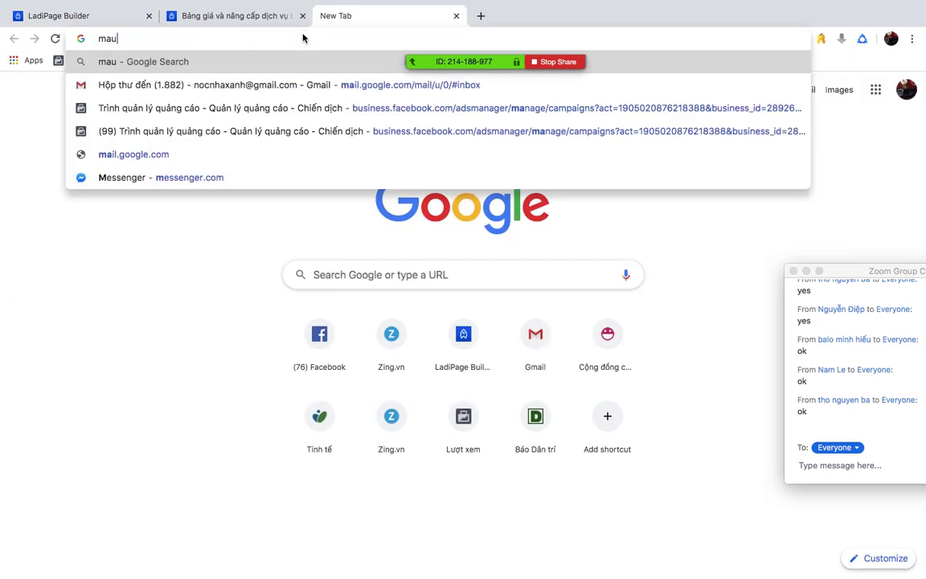
type("land")
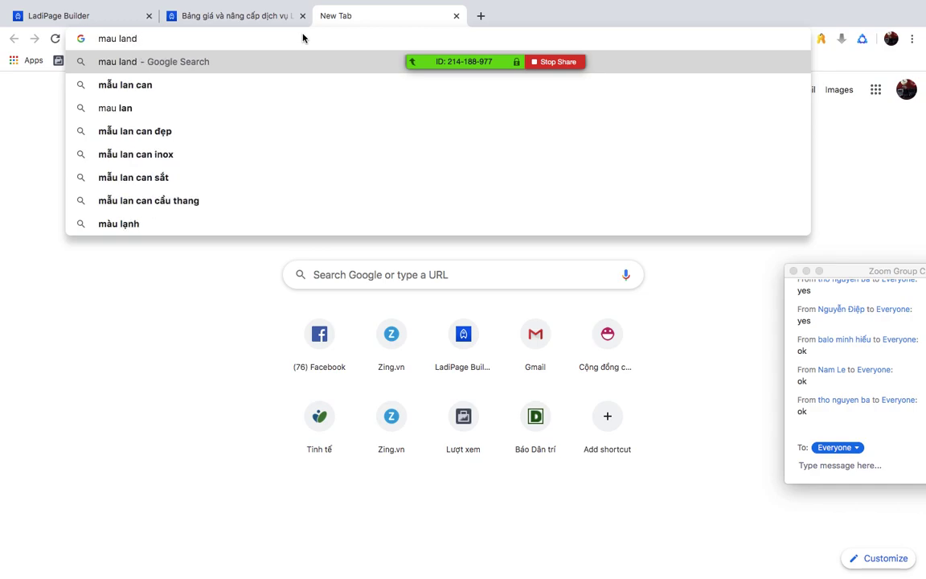
type("ingpage")
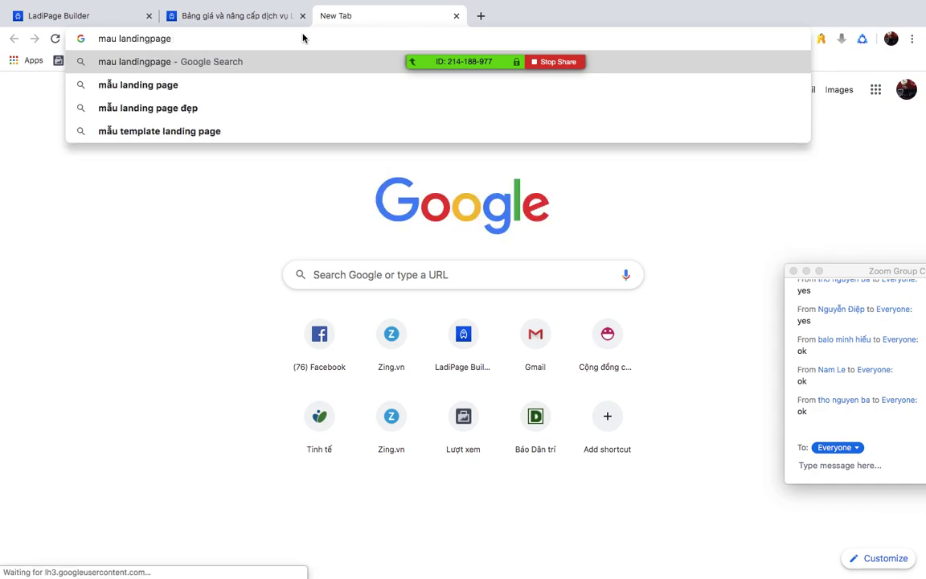
left_click(258, 106)
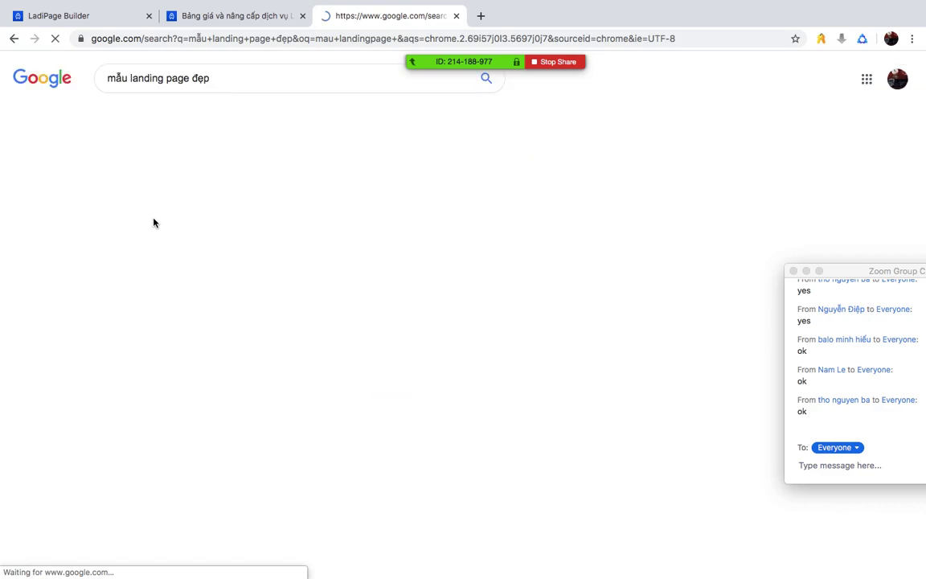
scroll(524, 313, "down", 5)
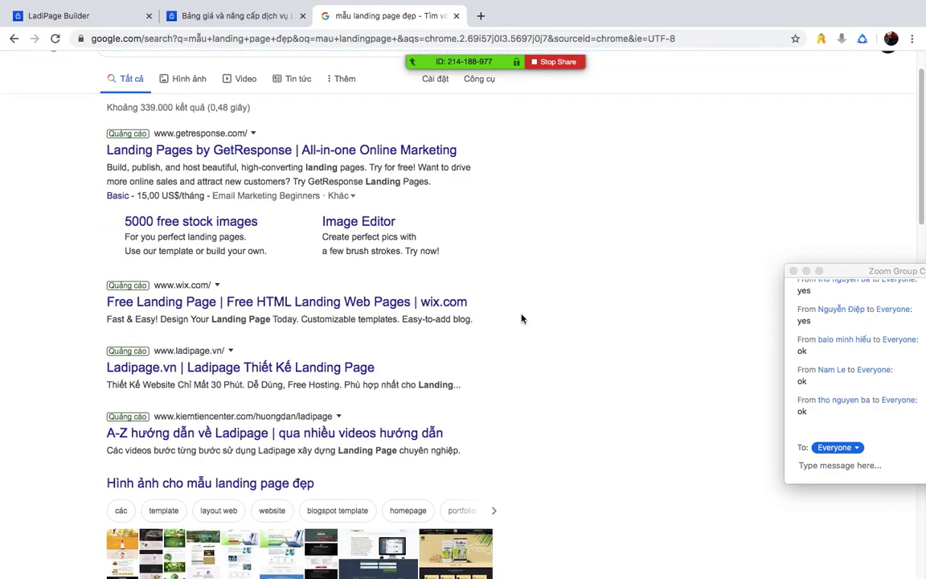
scroll(526, 316, "down", 5)
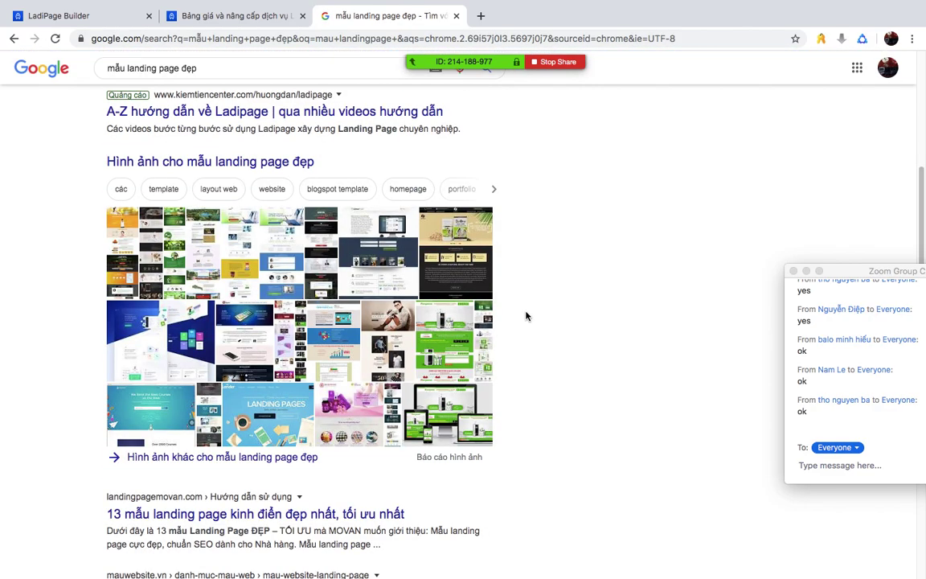
left_click(378, 441)
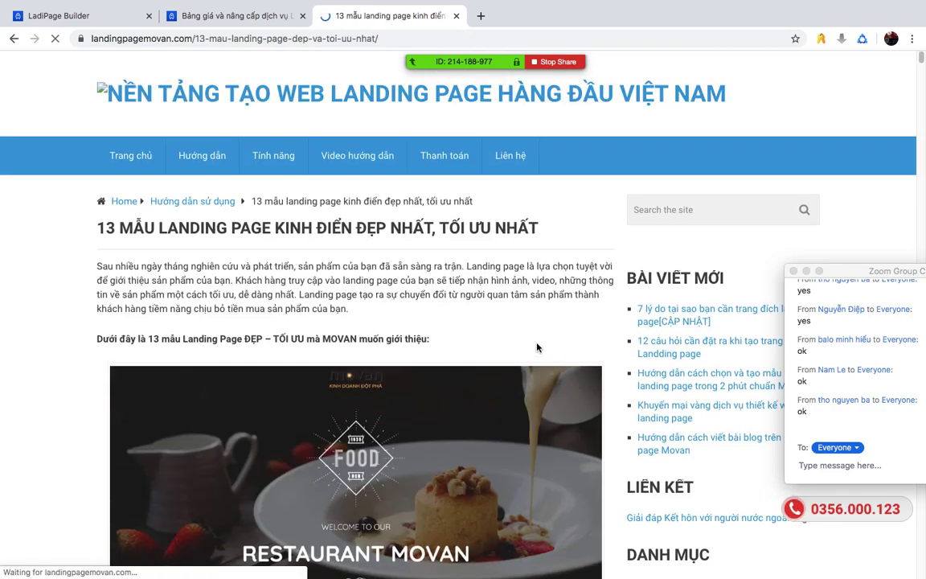
- Skim the 13 classic landing page templates article, then return to the LadiPage editor
scroll(538, 345, "down", 5)
scroll(539, 346, "down", 5)
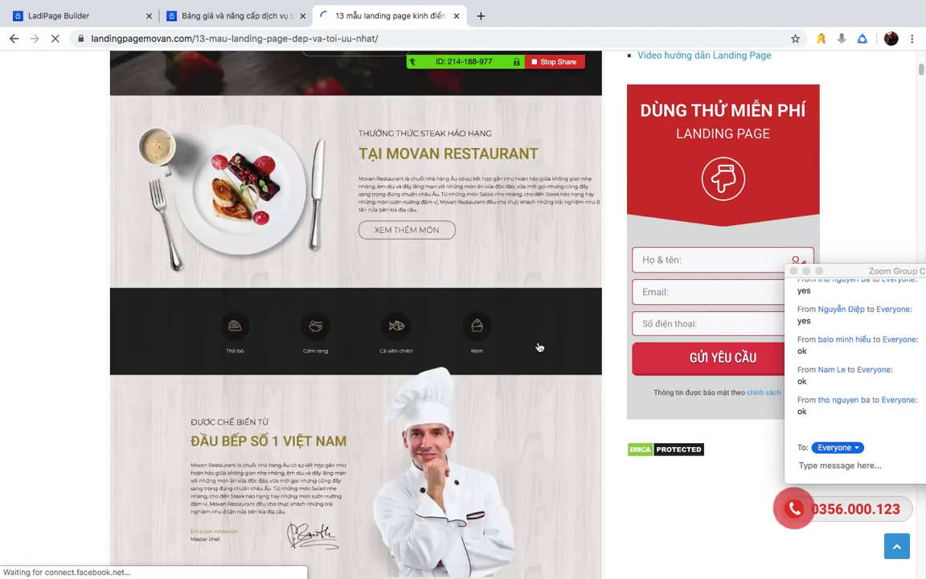
scroll(539, 347, "down", 2)
scroll(540, 347, "down", 5)
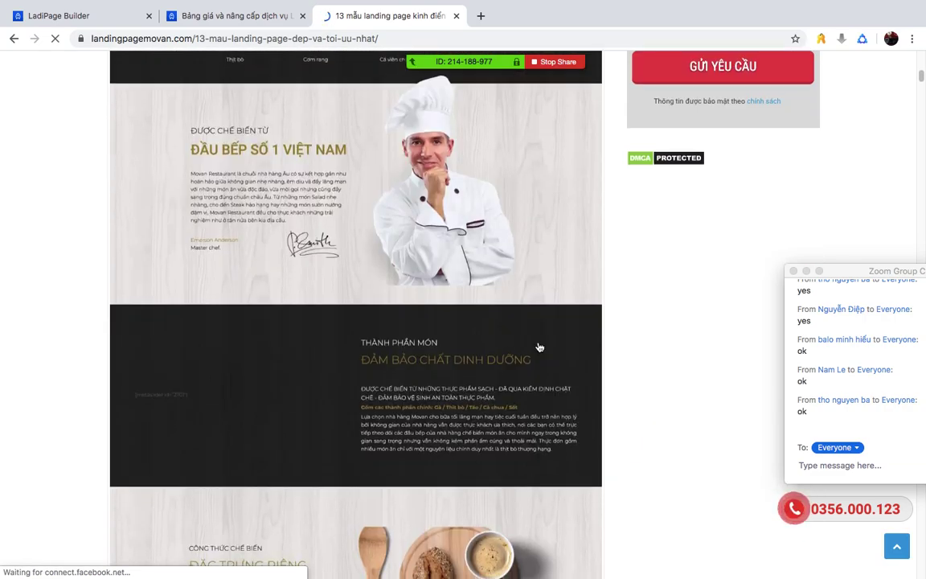
scroll(539, 347, "down", 5)
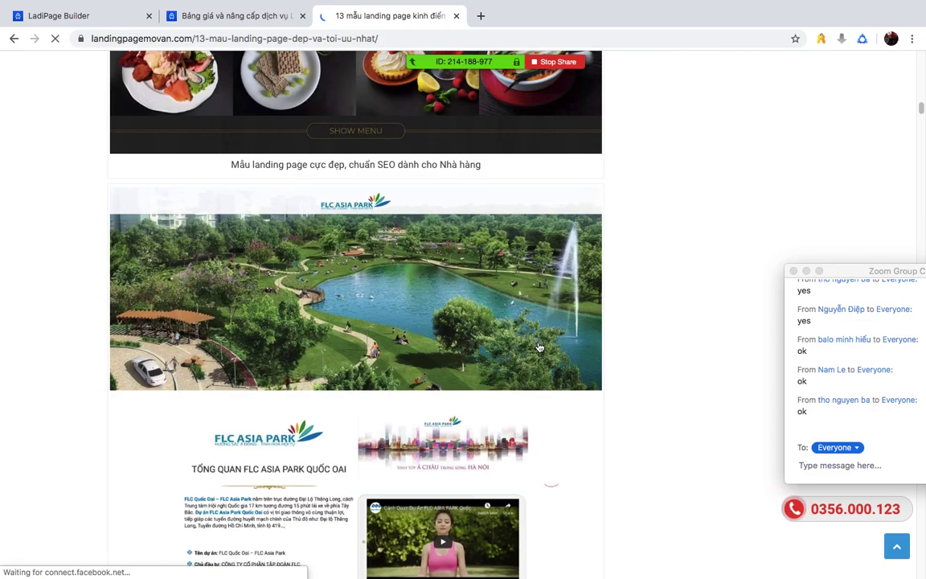
scroll(514, 322, "up", 20)
scroll(476, 262, "down", 3)
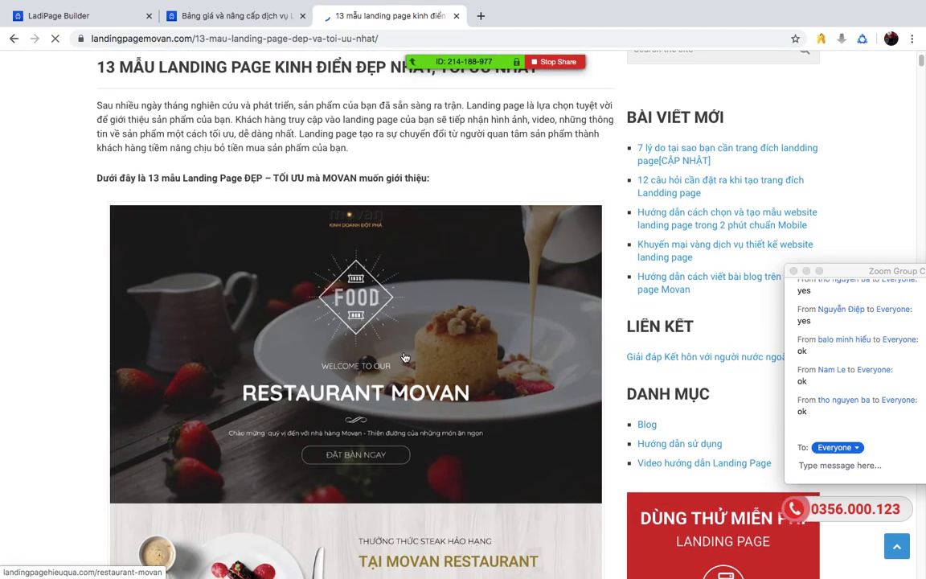
scroll(405, 357, "down", 2)
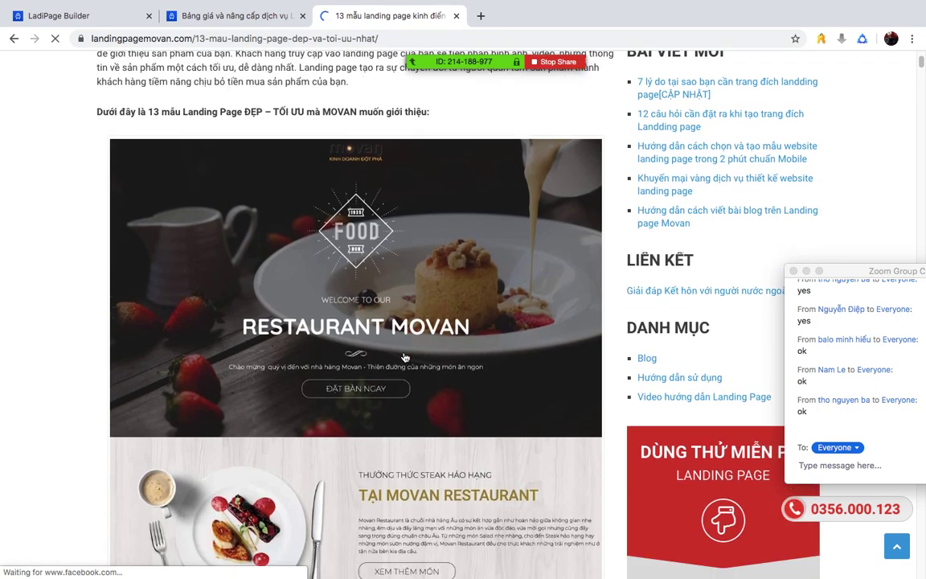
scroll(405, 358, "down", 1)
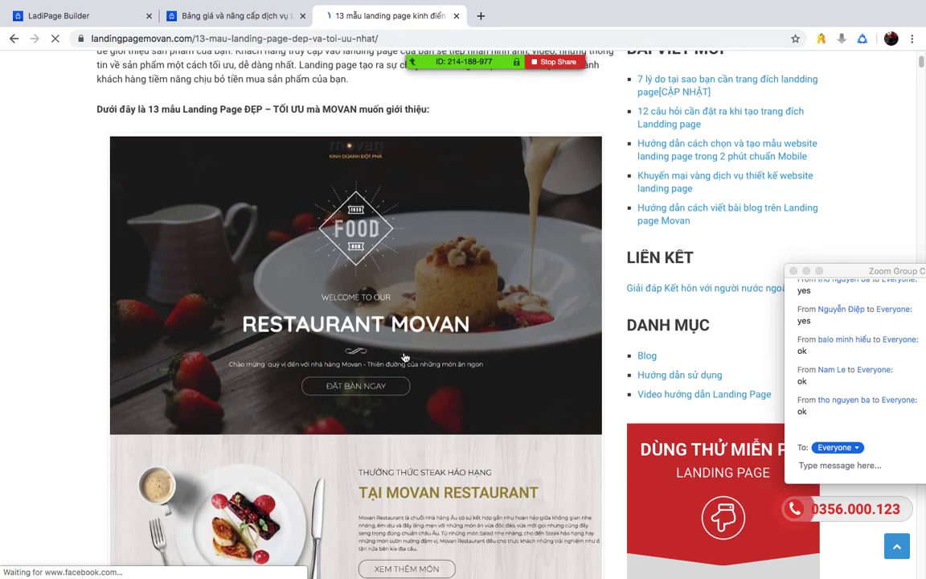
scroll(405, 358, "down", 2)
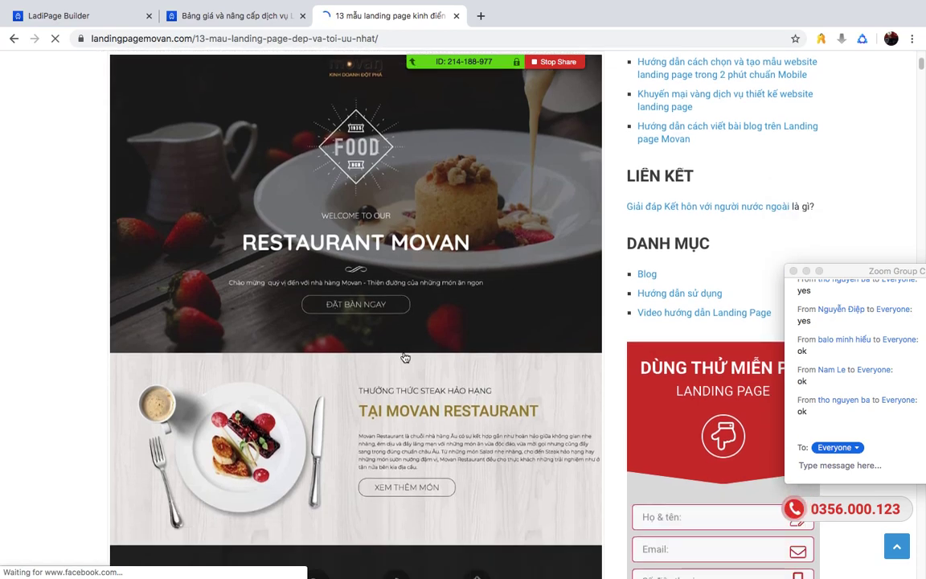
scroll(405, 357, "up", 2)
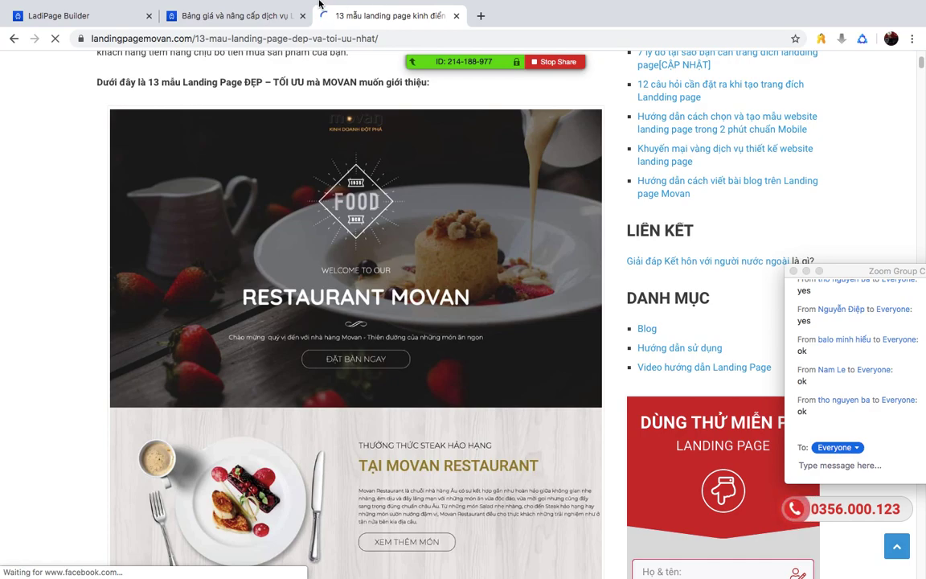
left_click(213, 17)
left_click(122, 22)
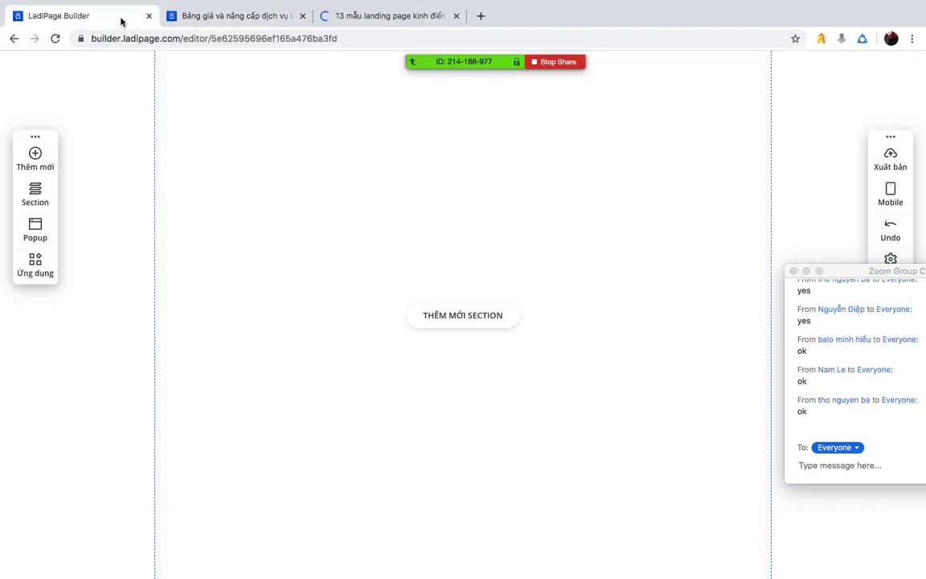
- Close the pricing page and scroll through the Movan restaurant example in the article
left_click(302, 15)
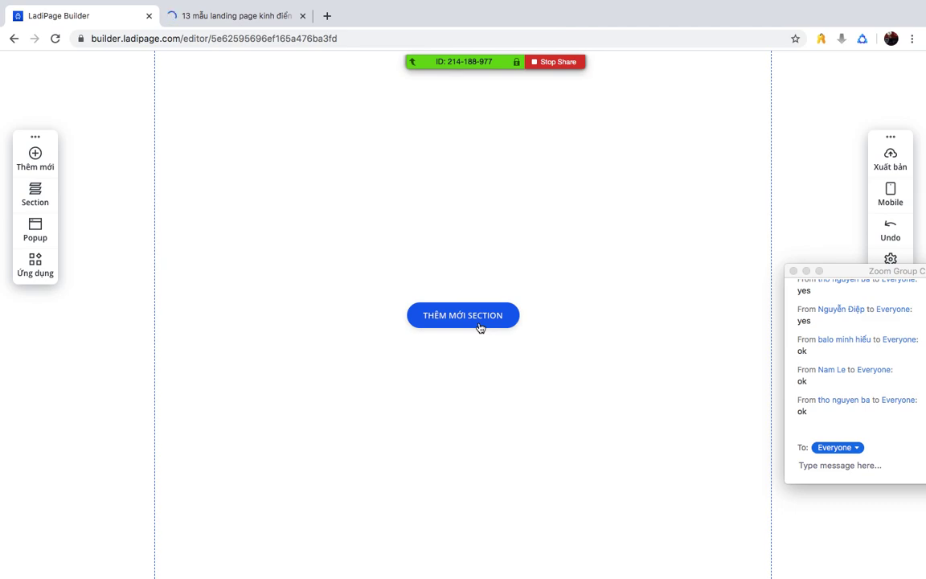
left_click(232, 16)
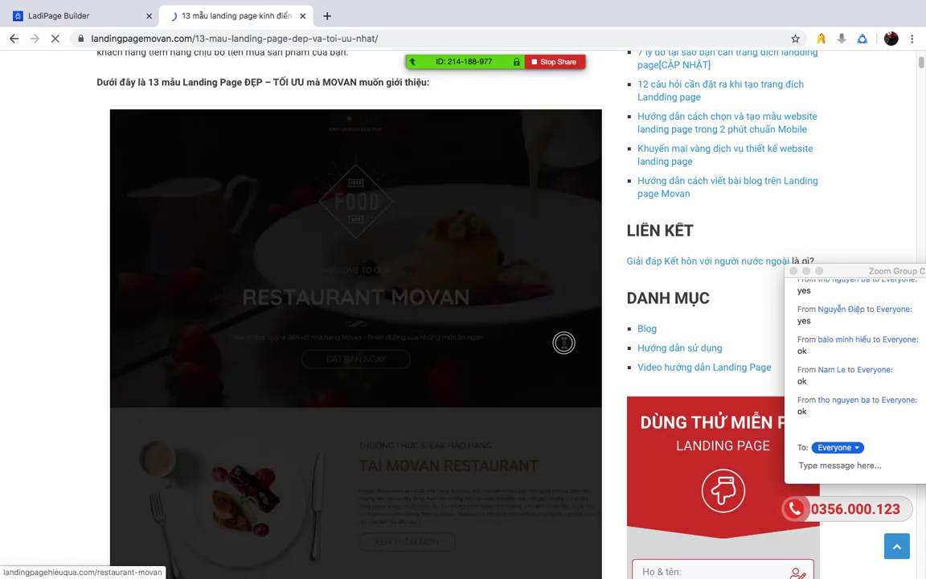
scroll(138, 259, "down", 2)
scroll(138, 259, "down", 3)
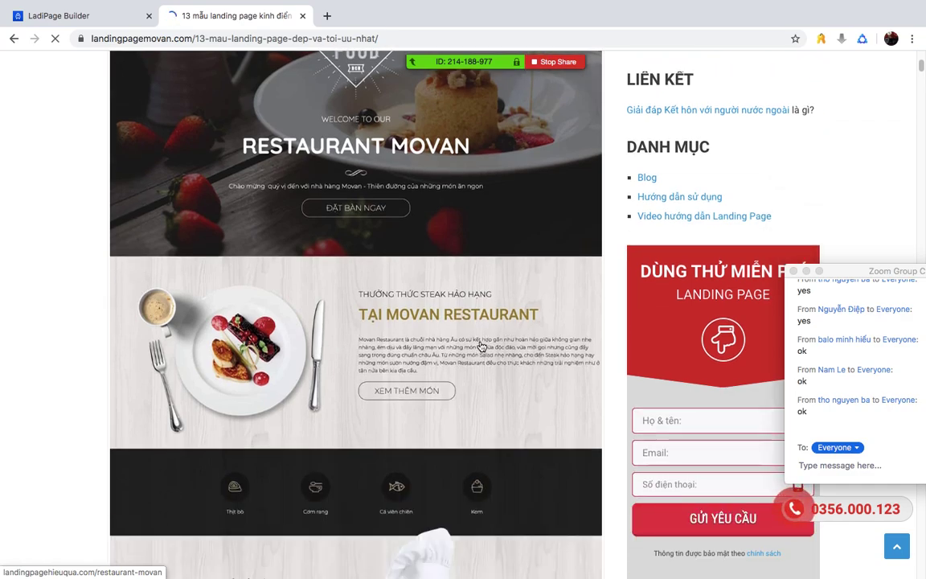
scroll(480, 346, "up", 3)
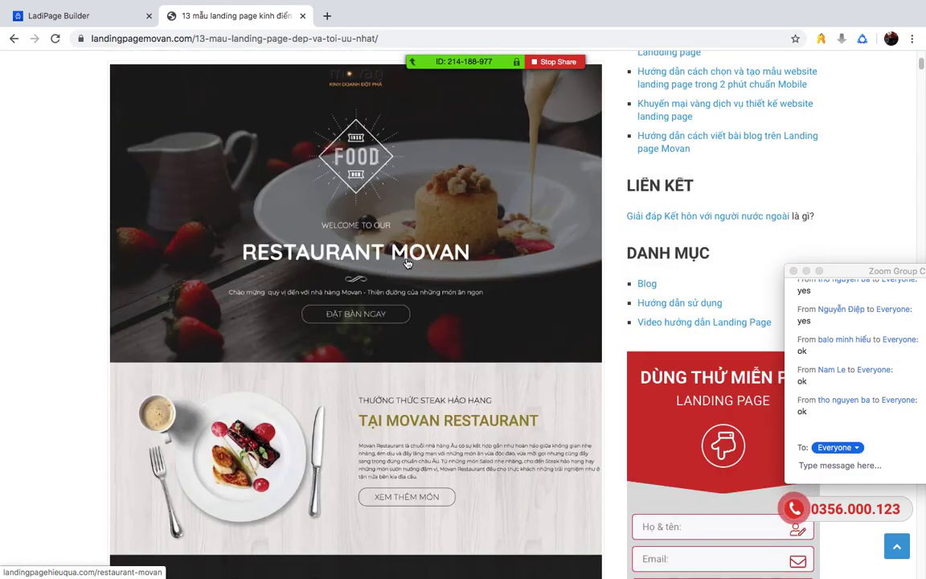
scroll(408, 263, "down", 3)
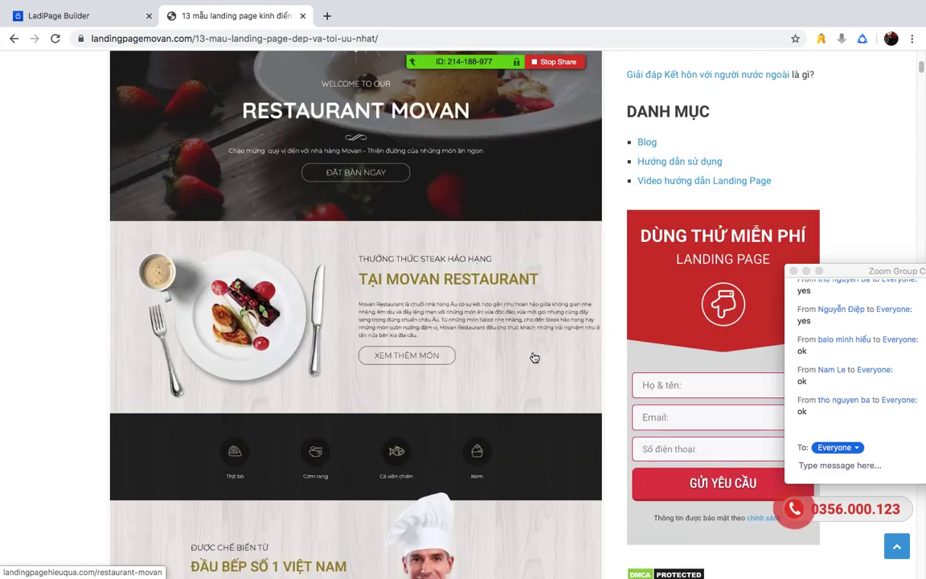
scroll(445, 330, "down", 3)
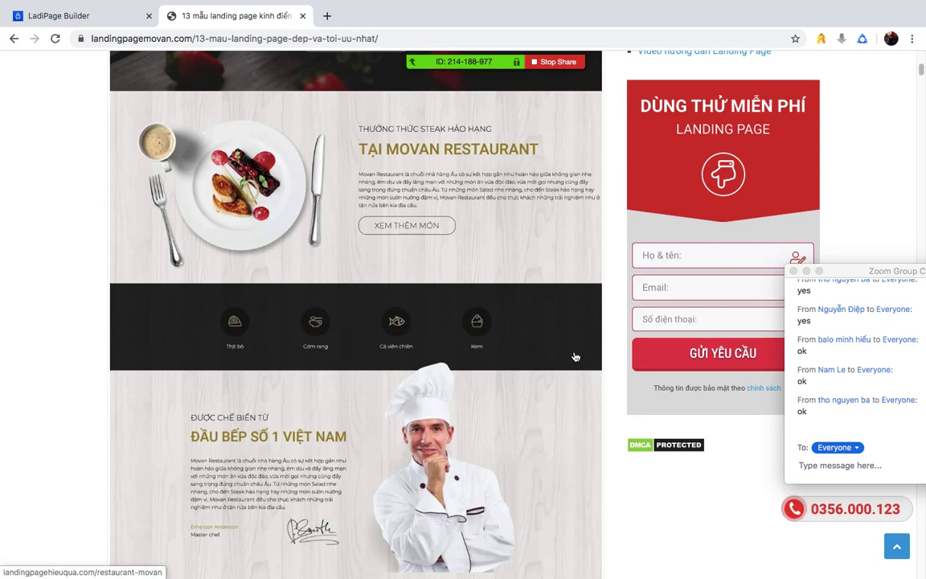
scroll(518, 321, "down", 3)
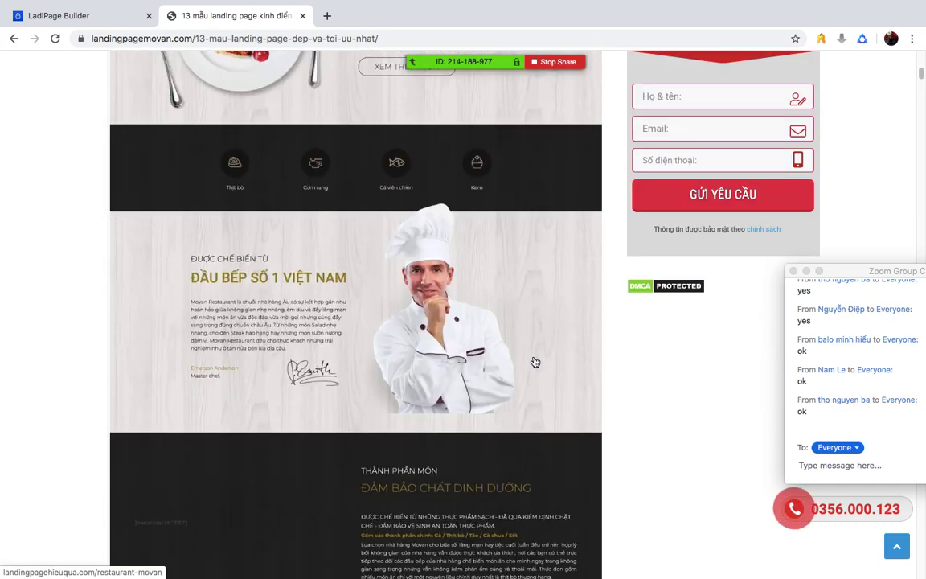
scroll(515, 362, "down", 3)
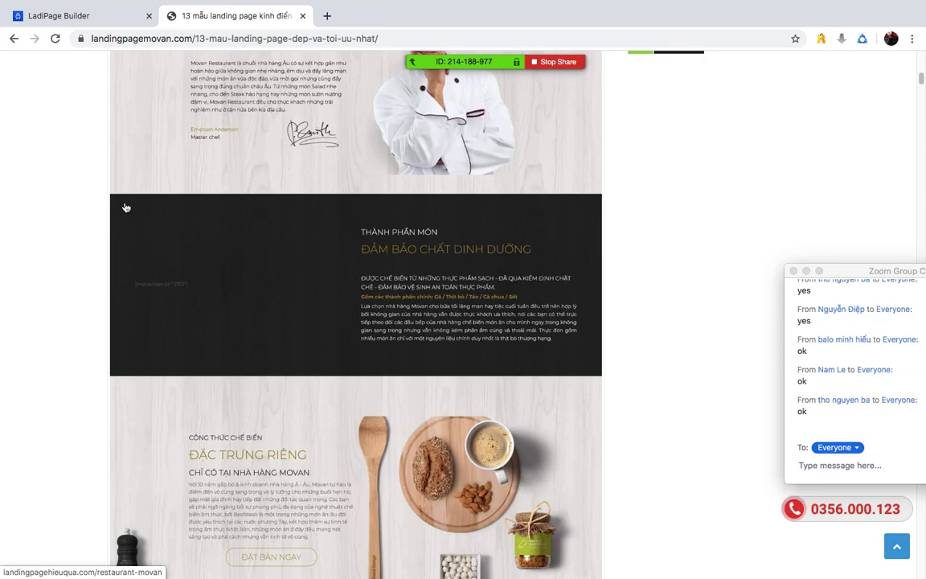
scroll(450, 340, "down", 3)
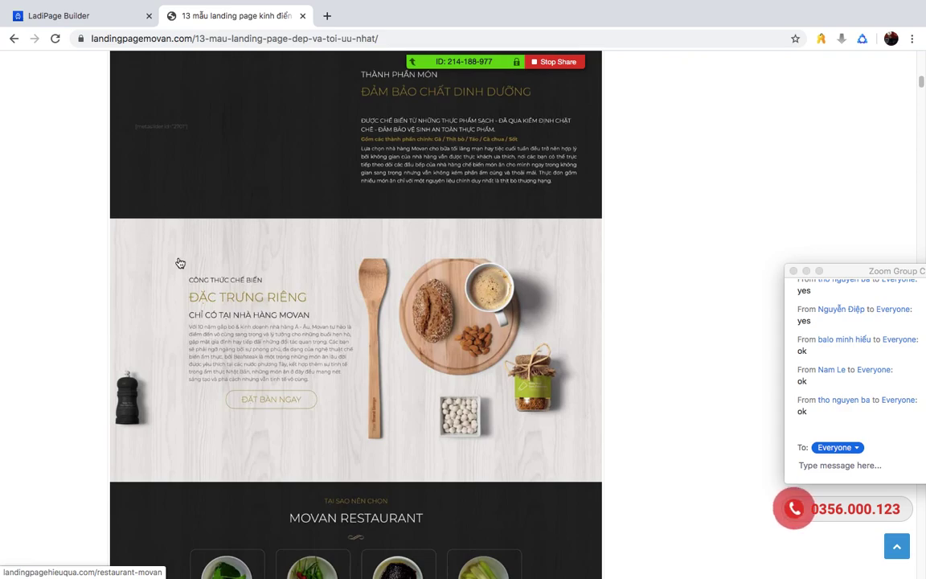
scroll(97, 220, "down", 4)
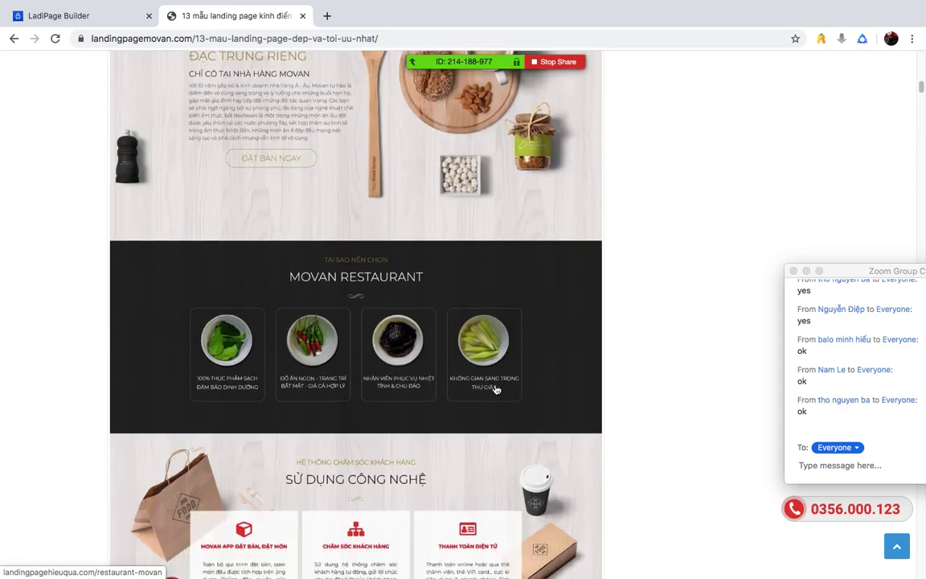
scroll(486, 373, "down", 3)
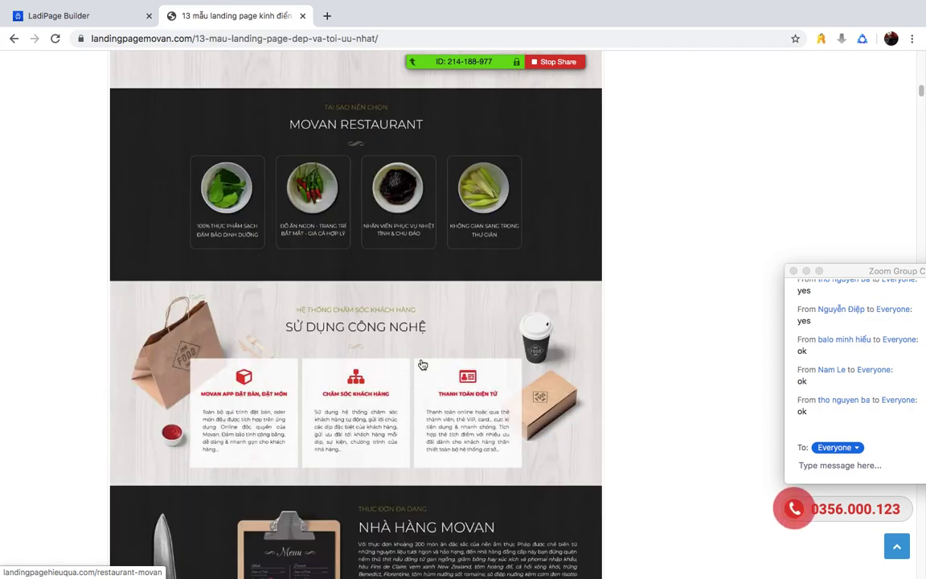
scroll(422, 364, "down", 4)
scroll(321, 377, "down", 3)
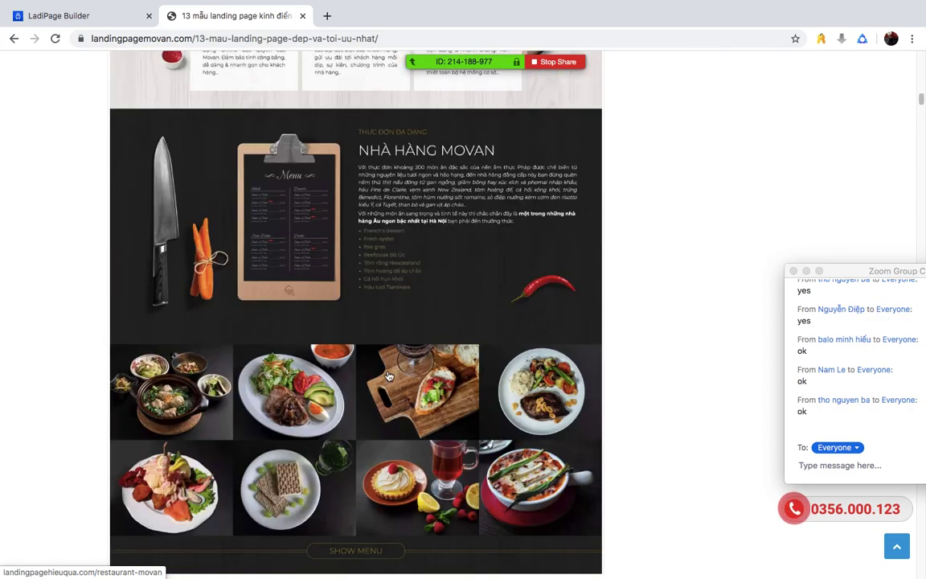
scroll(394, 272, "down", 1)
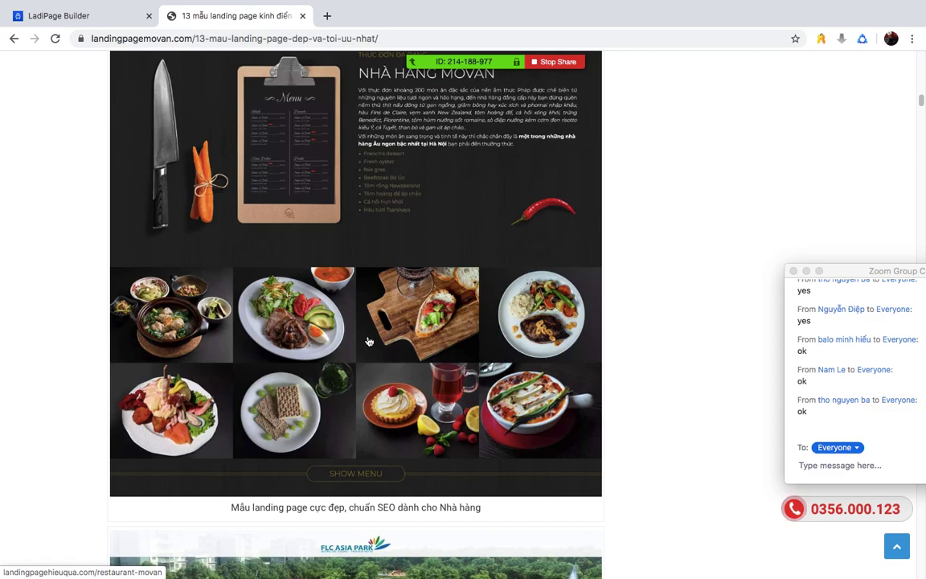
scroll(426, 353, "down", 8)
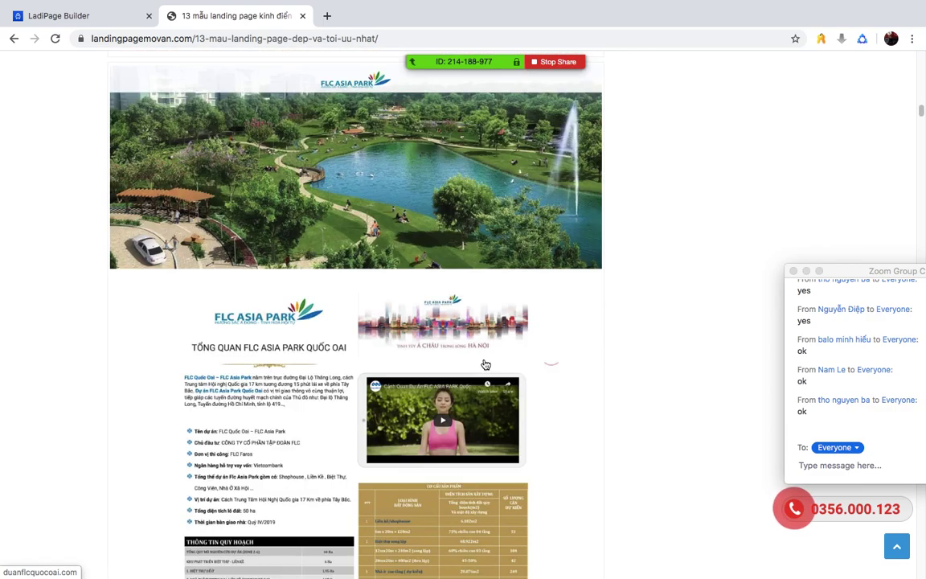
scroll(482, 362, "down", 20)
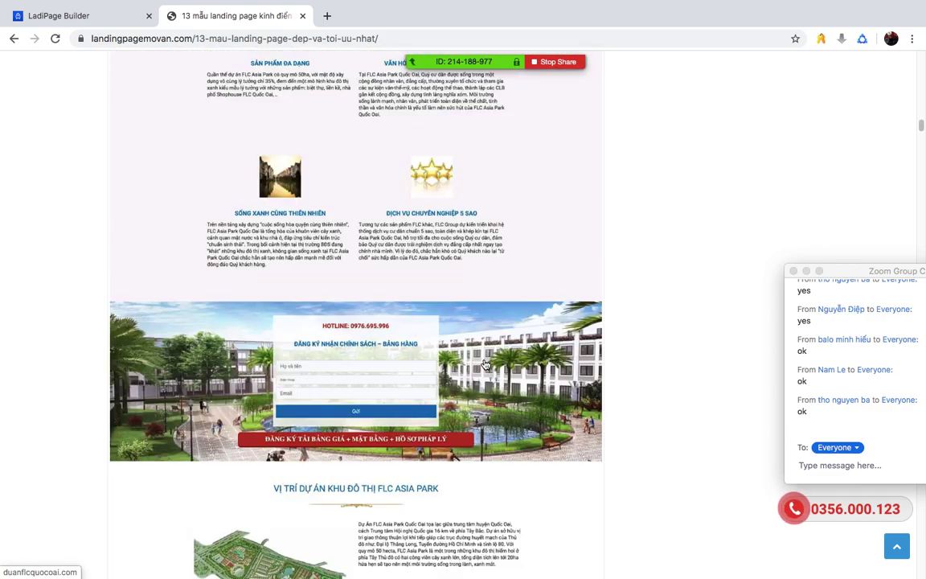
scroll(443, 315, "up", 20)
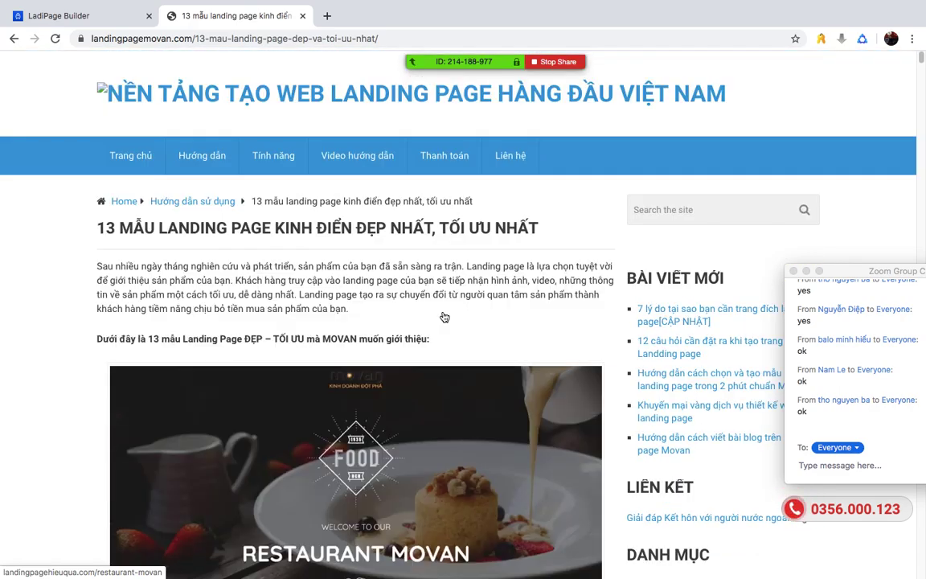
scroll(442, 315, "down", 1)
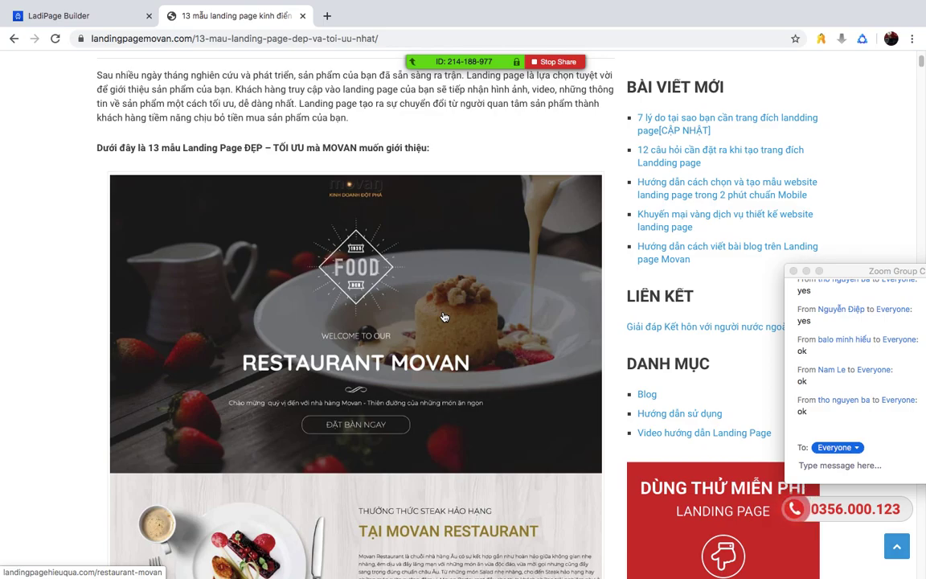
scroll(442, 317, "down", 15)
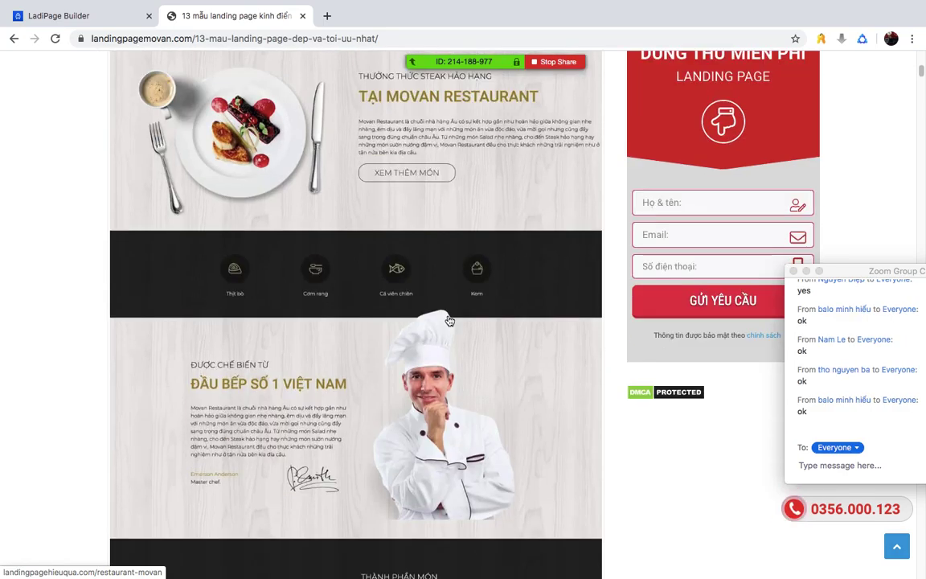
scroll(452, 319, "down", 8)
scroll(455, 317, "up", 5)
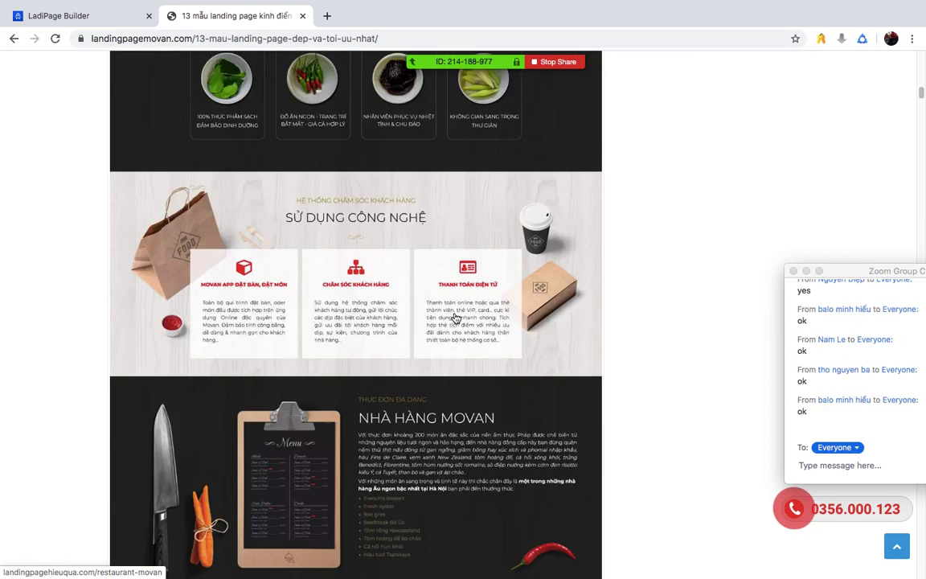
scroll(456, 318, "down", 3)
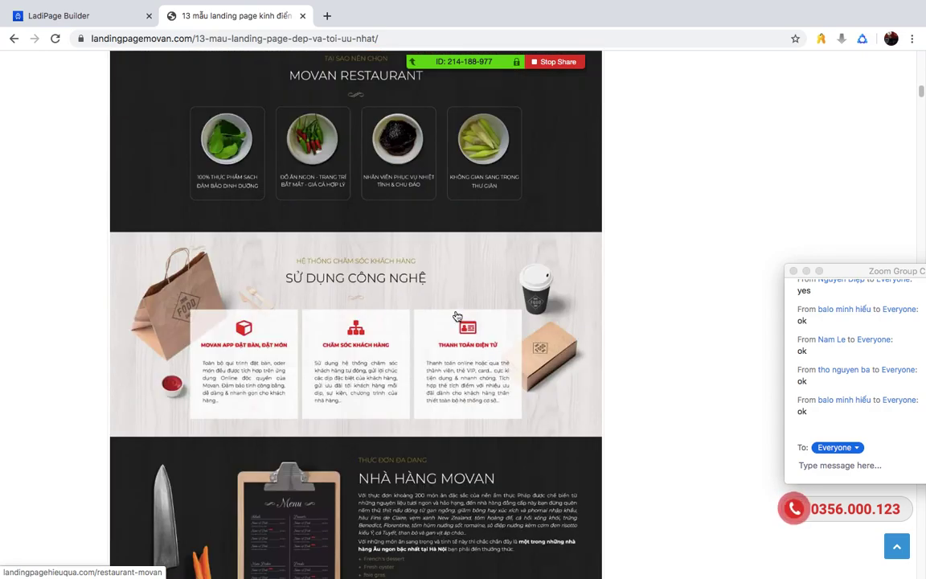
scroll(447, 309, "up", 3)
scroll(447, 309, "down", 3)
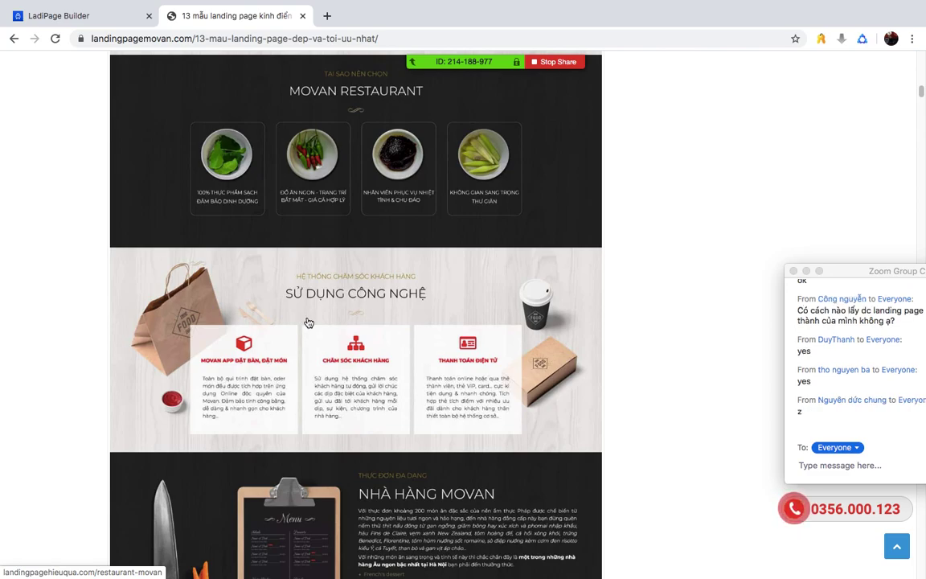
- Move the group chat window aside, finish reviewing the example, and go back to the editor
left_click_drag(850, 271, 798, 169)
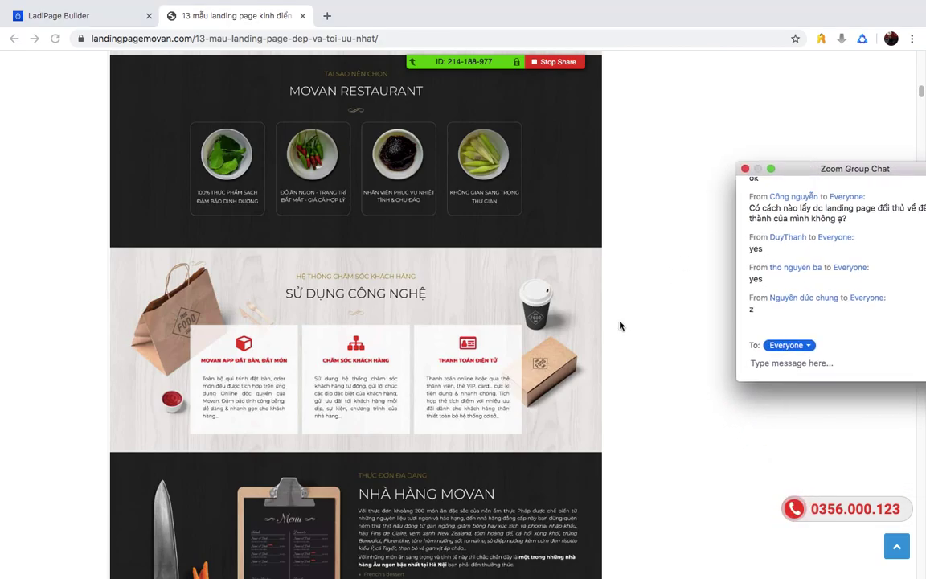
scroll(620, 327, "up", 15)
scroll(619, 329, "down", 3)
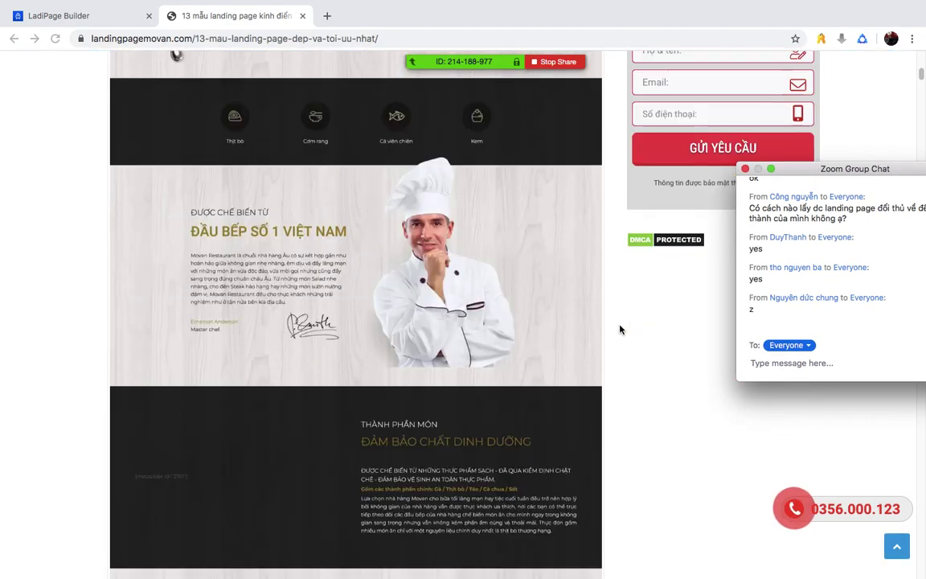
scroll(482, 331, "down", 13)
scroll(483, 333, "up", 12)
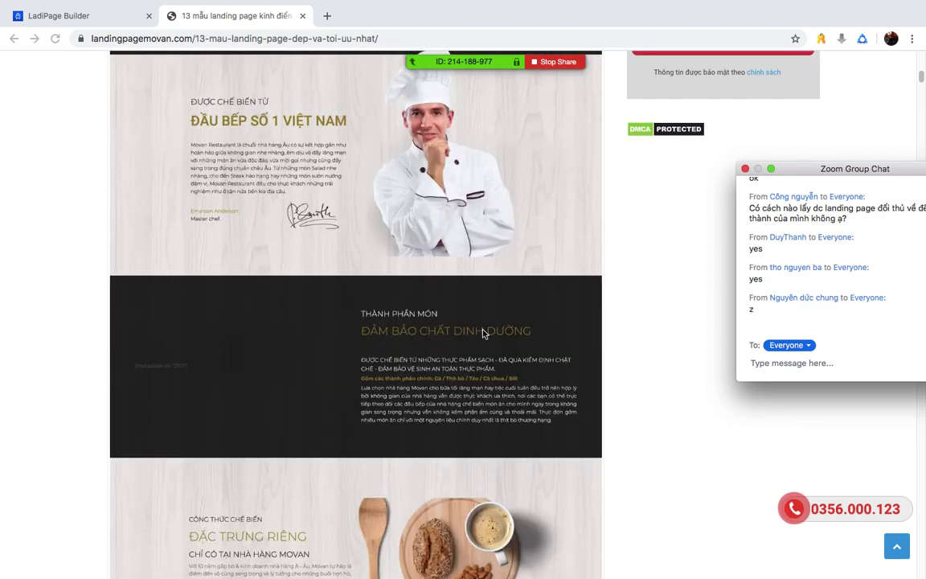
scroll(483, 332, "up", 10)
scroll(475, 345, "down", 4)
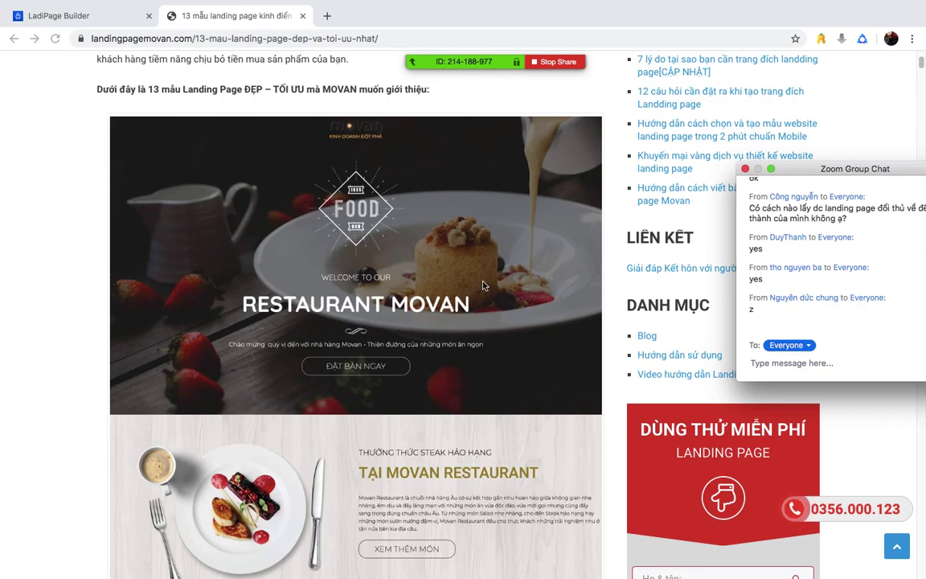
left_click(78, 18)
- Open the section template gallery and browse the sample sections
left_click(451, 312)
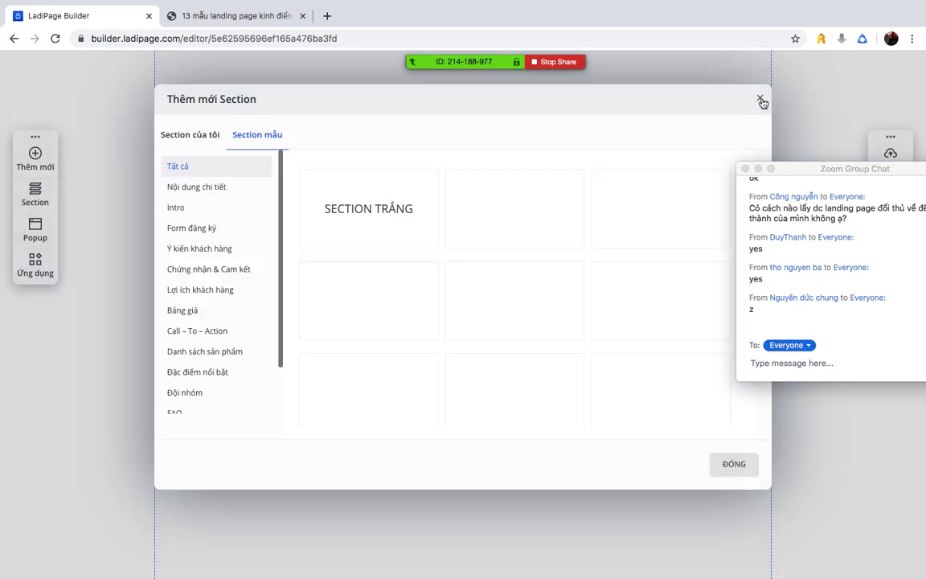
mouse_move(301, 192)
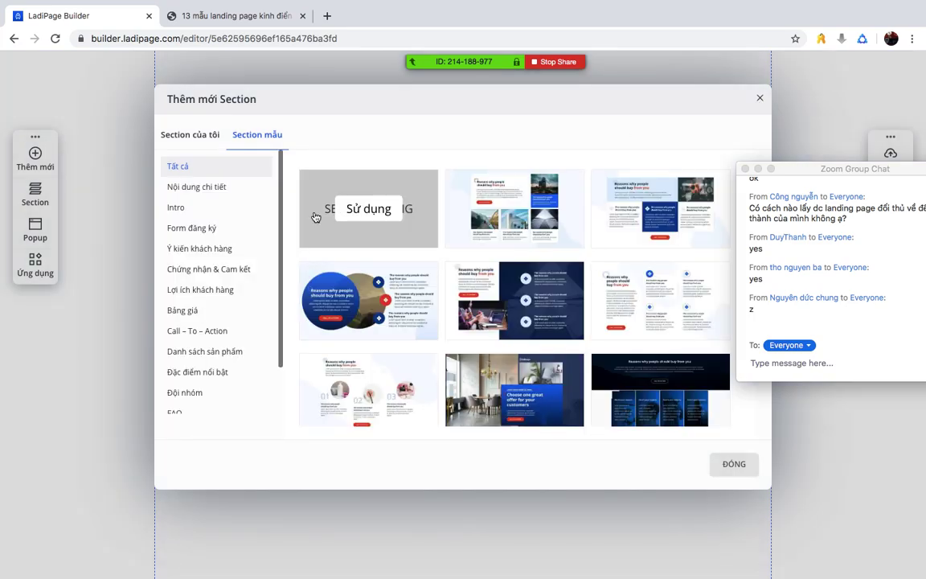
left_click(761, 97)
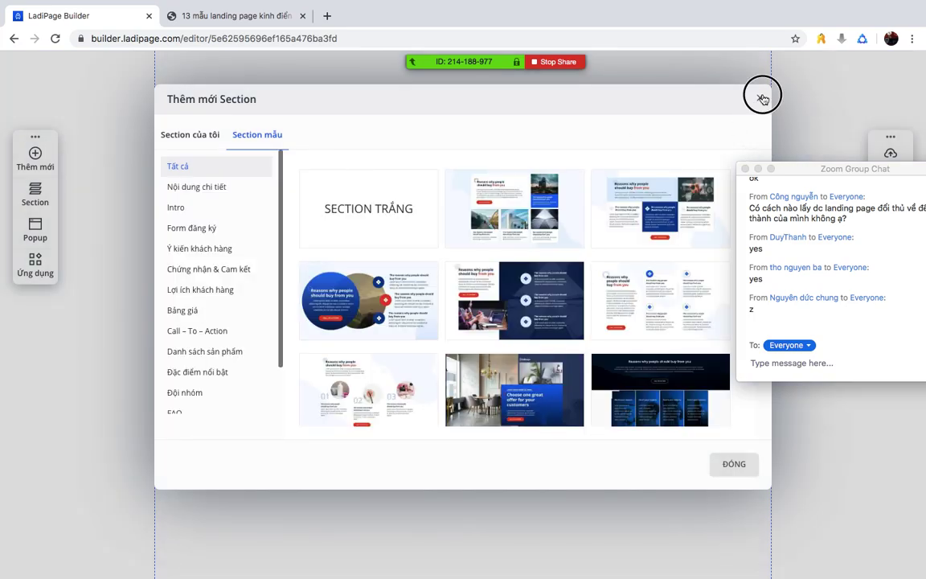
left_click(455, 305)
mouse_move(344, 203)
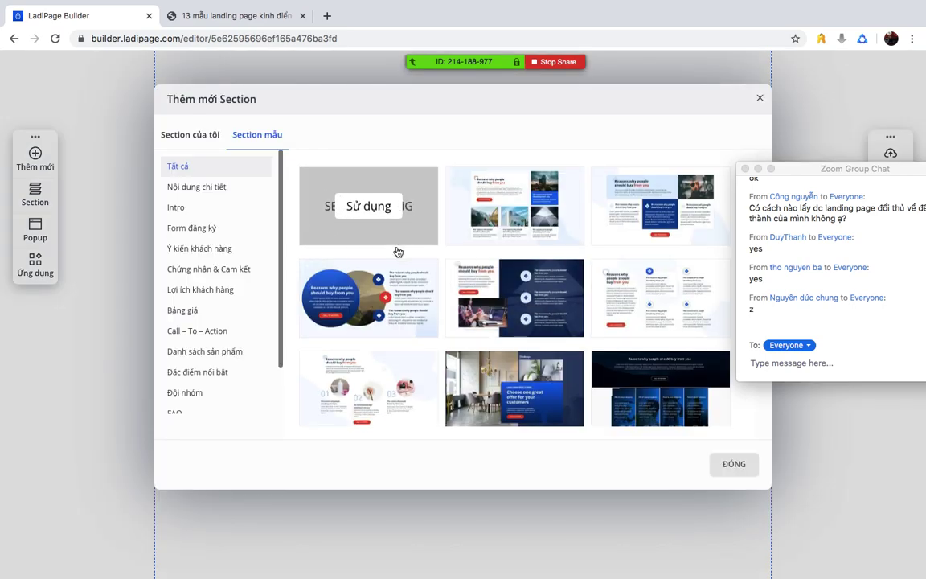
scroll(399, 233, "down", 10)
scroll(397, 252, "down", 8)
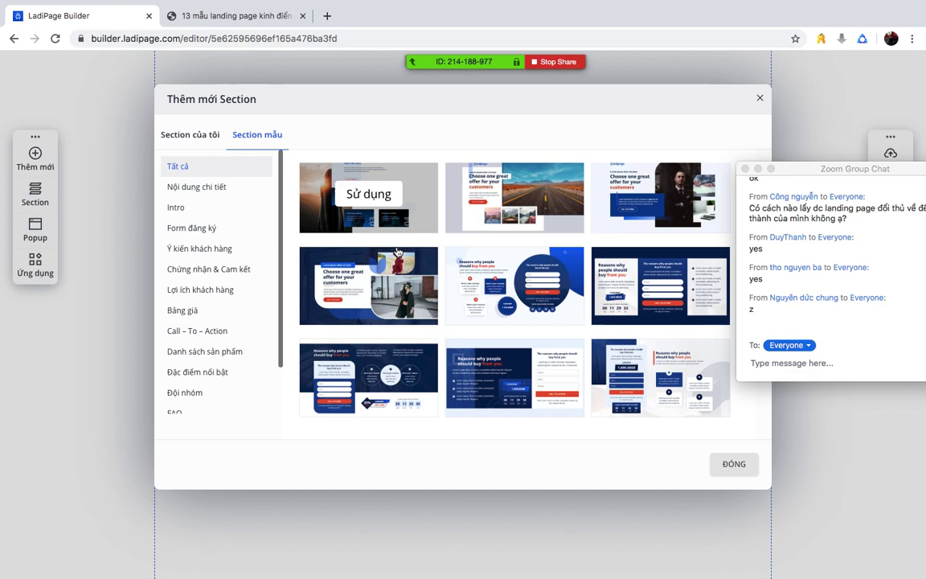
scroll(498, 297, "down", 6)
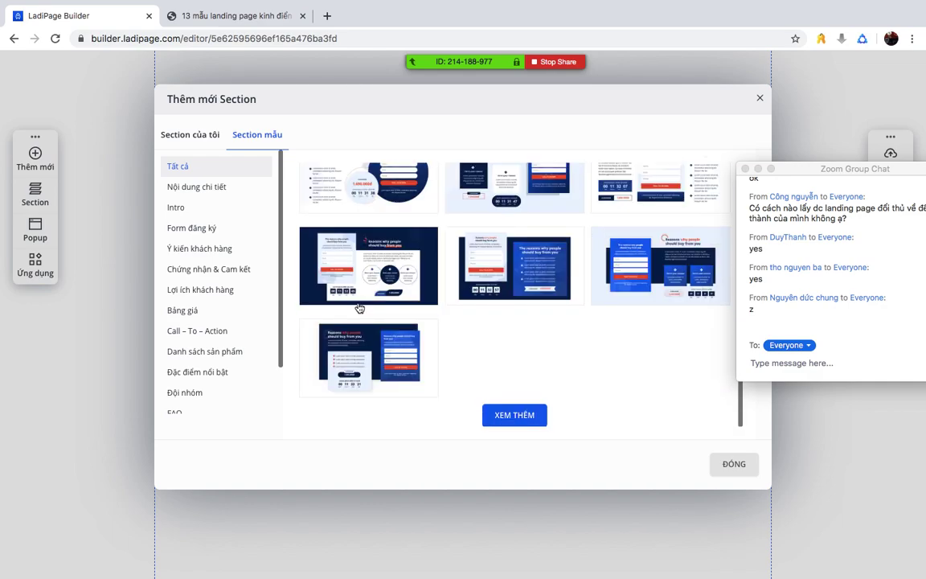
scroll(359, 308, "up", 15)
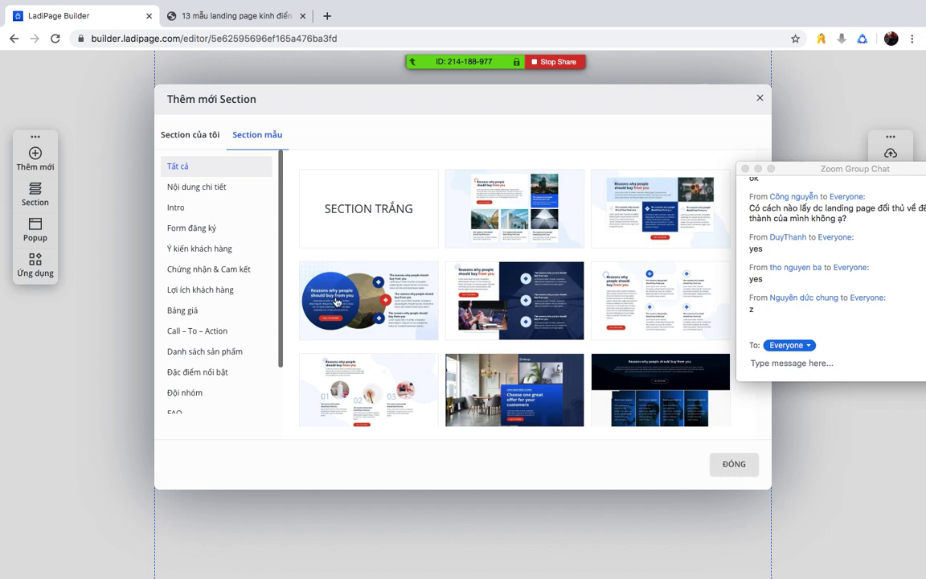
scroll(220, 237, "down", 3)
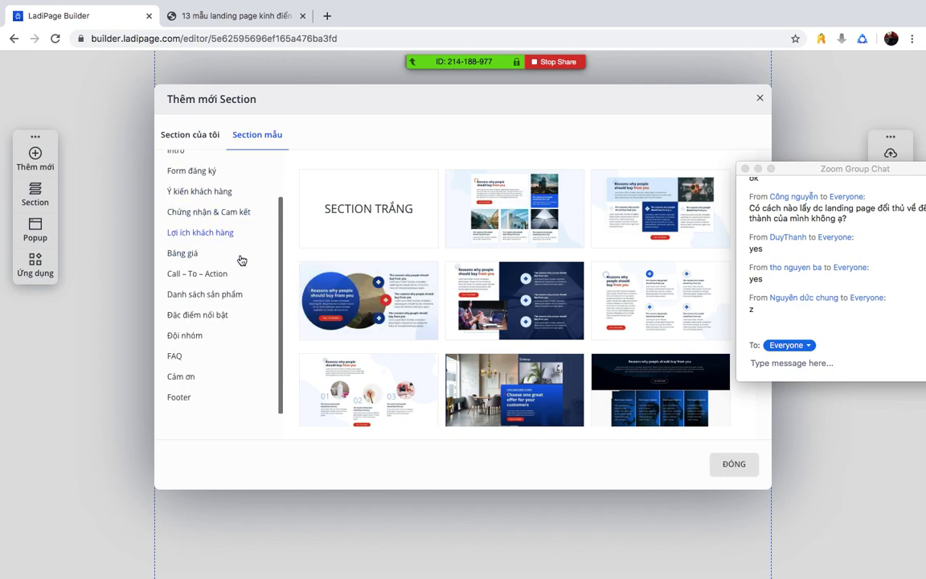
scroll(242, 259, "up", 3)
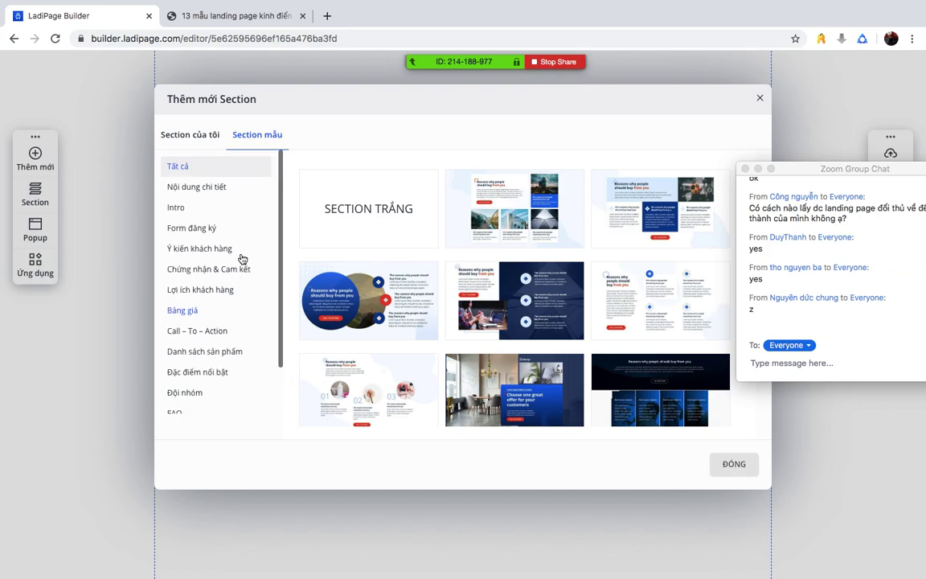
- Add the food-themed template from the Intro category as the page's section
left_click(195, 182)
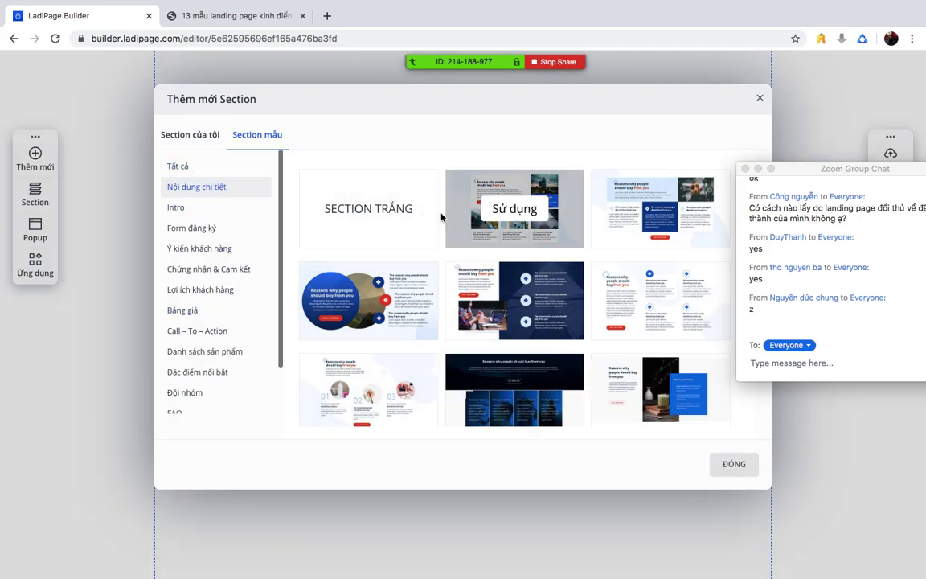
left_click(179, 205)
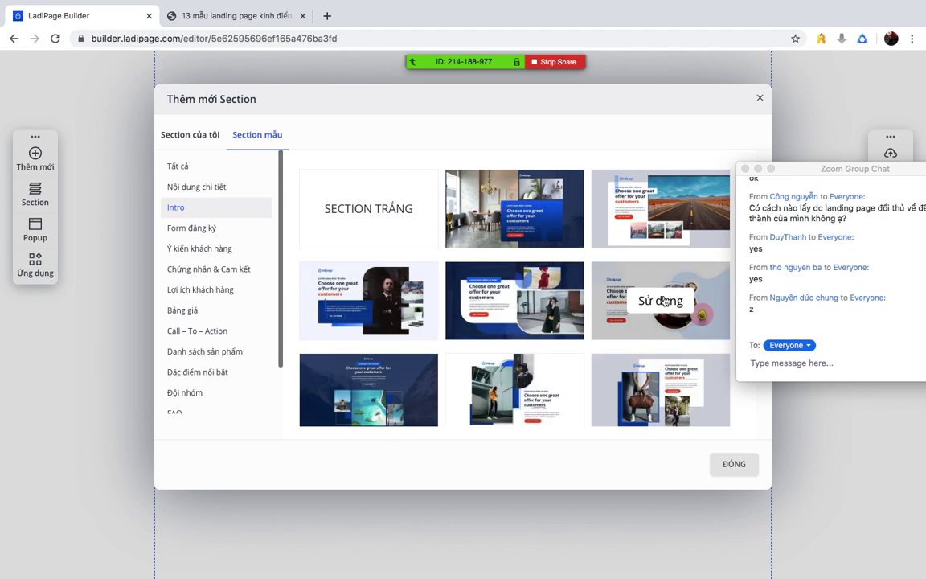
left_click(664, 300)
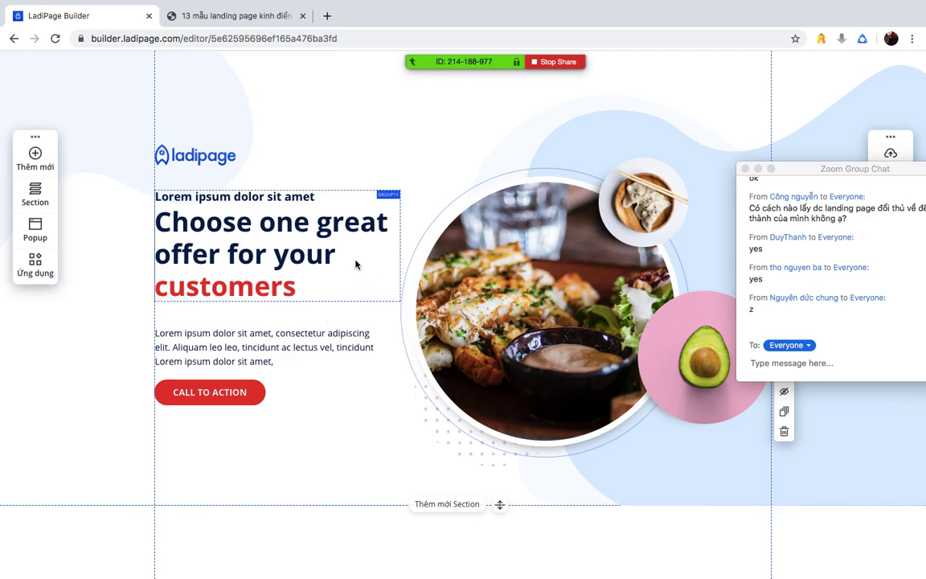
- Check the Movan sample page, then add a SECTION TRẮNG blank section below the hero
left_click(265, 15)
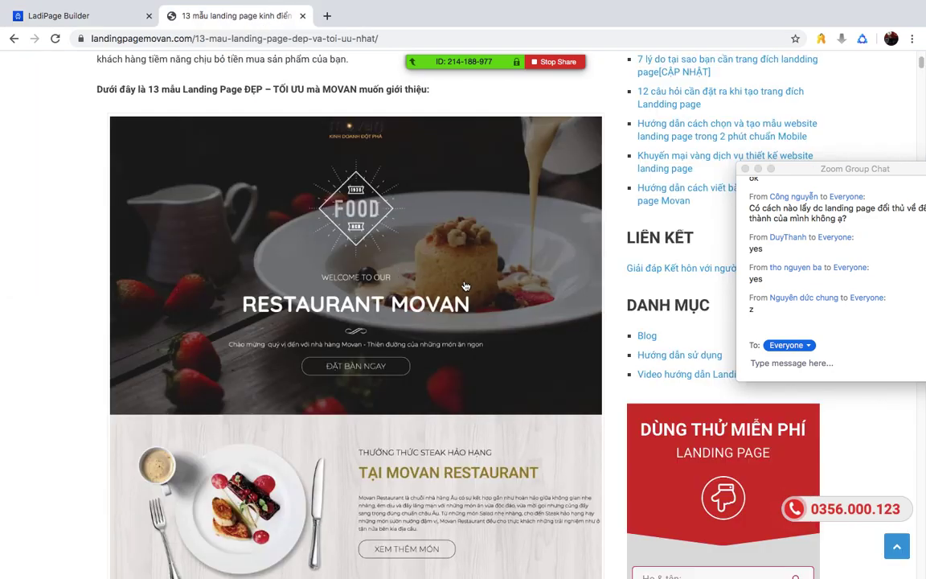
scroll(465, 285, "down", 5)
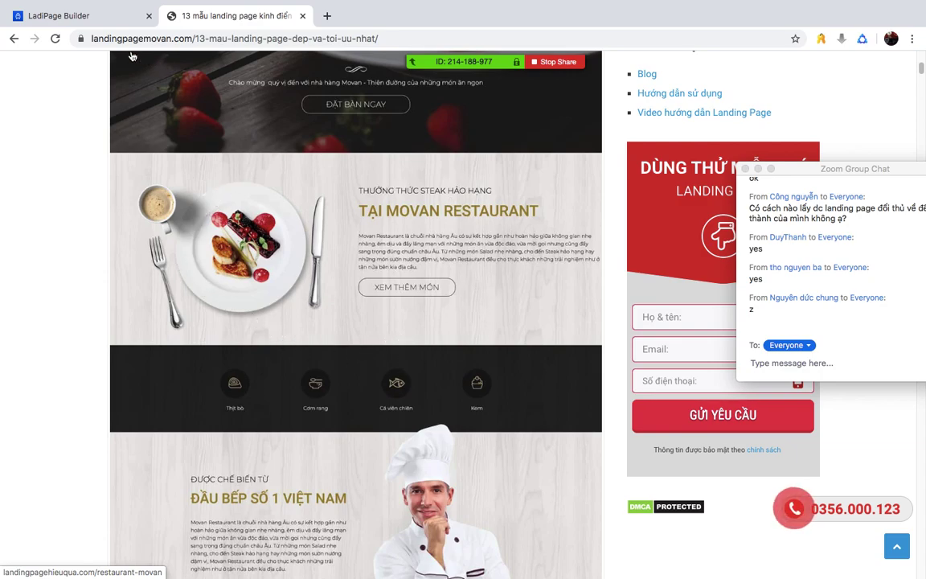
left_click(92, 13)
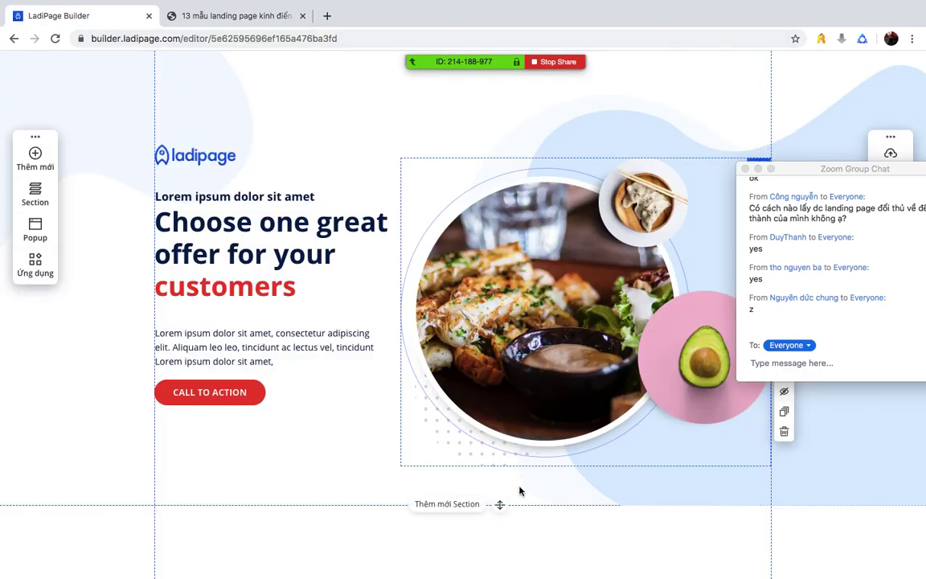
left_click(446, 503)
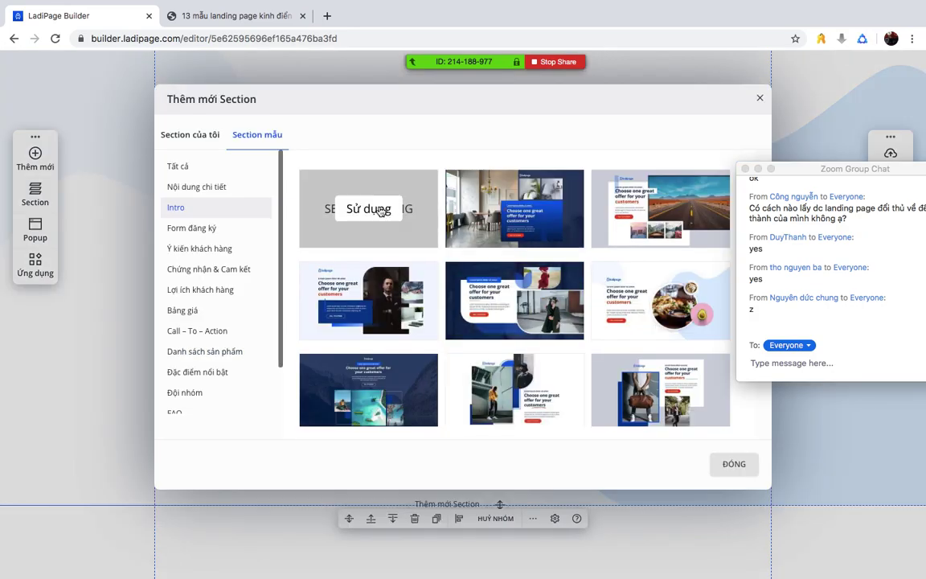
left_click(358, 214)
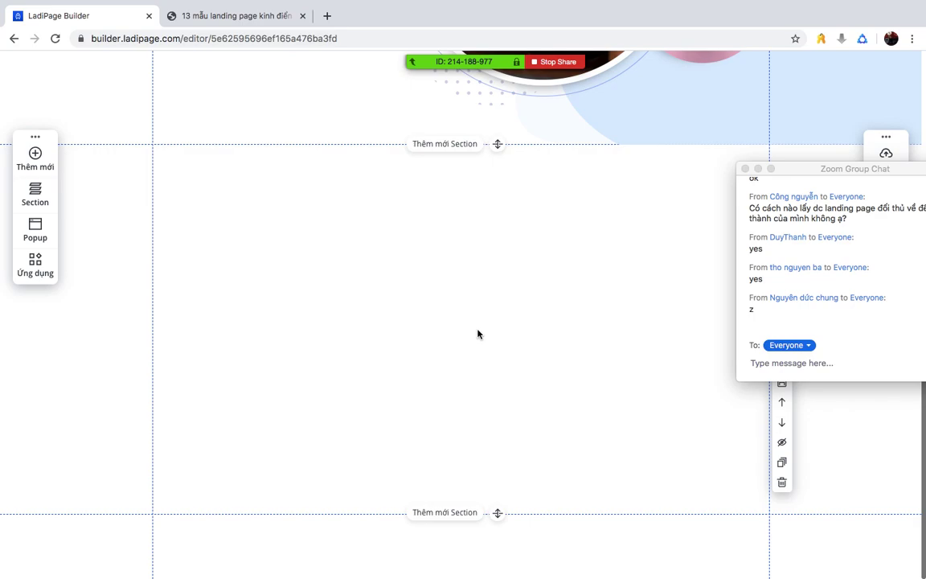
left_click(242, 18)
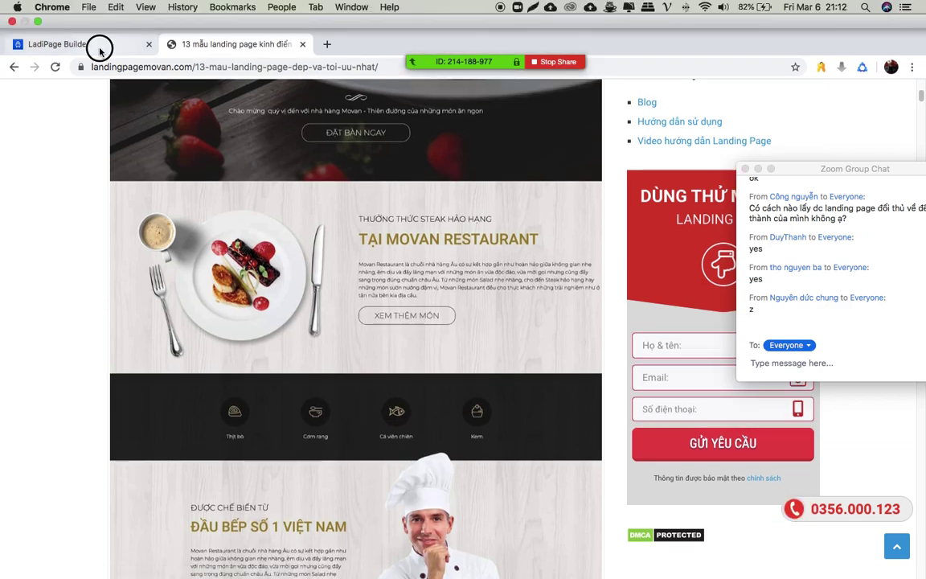
left_click(99, 48)
- Insert the 30d-action logo from the image library, moved and enlarged at the section's left
left_click(32, 152)
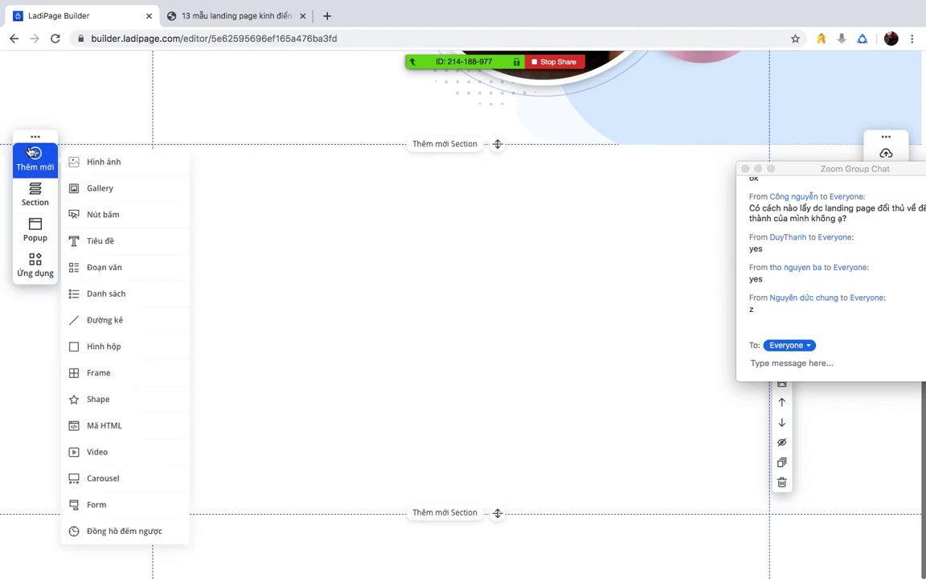
left_click(76, 159)
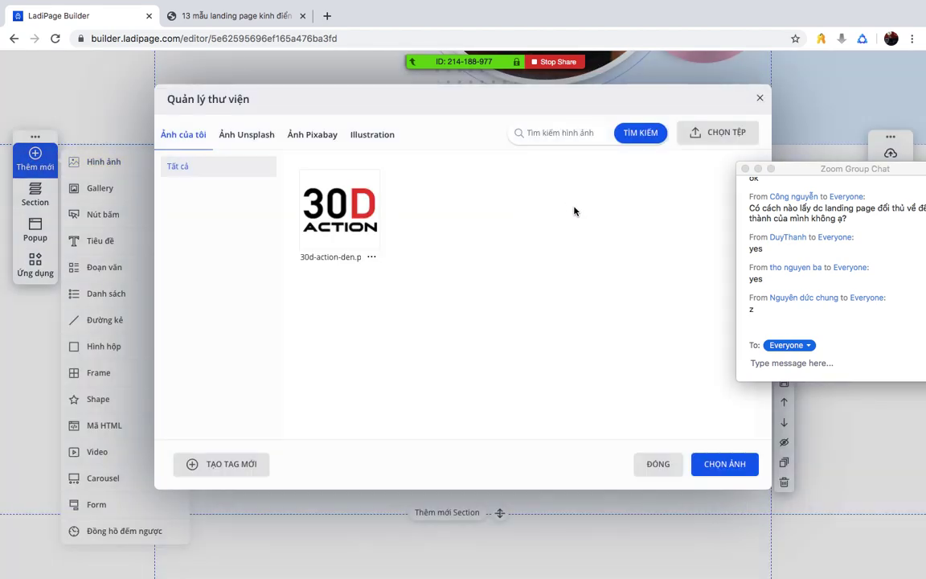
left_click(339, 209)
left_click(715, 463)
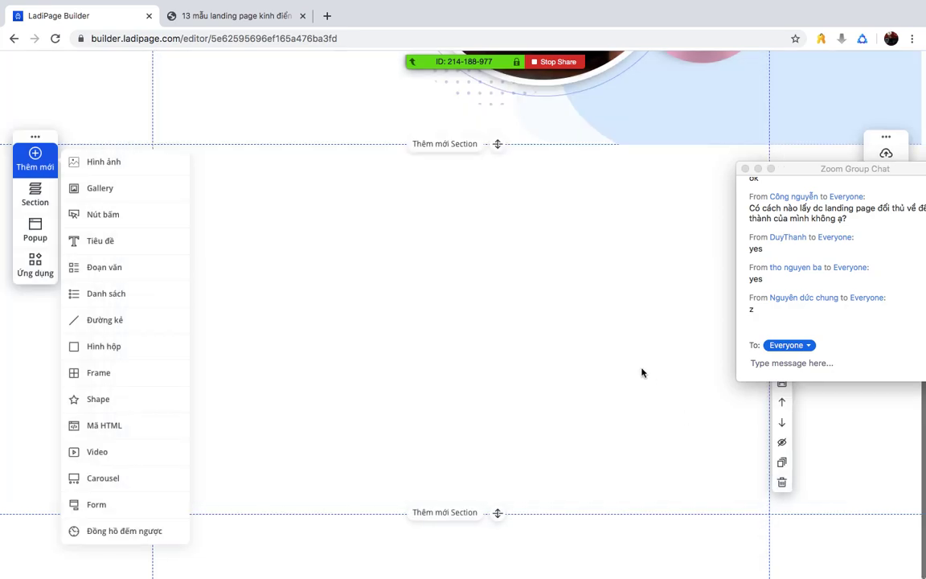
left_click_drag(516, 315, 458, 434)
left_click_drag(398, 368, 363, 365)
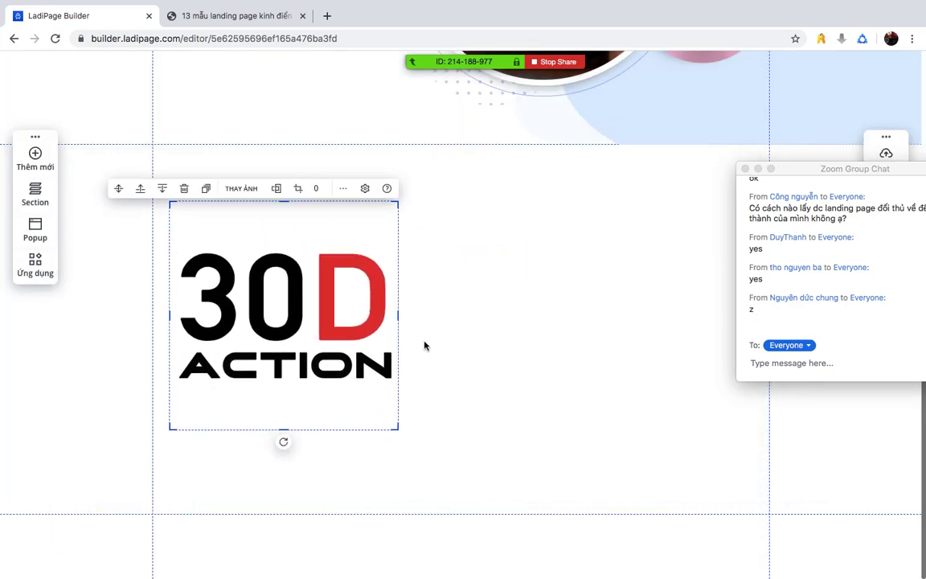
left_click(444, 319)
left_click(233, 15)
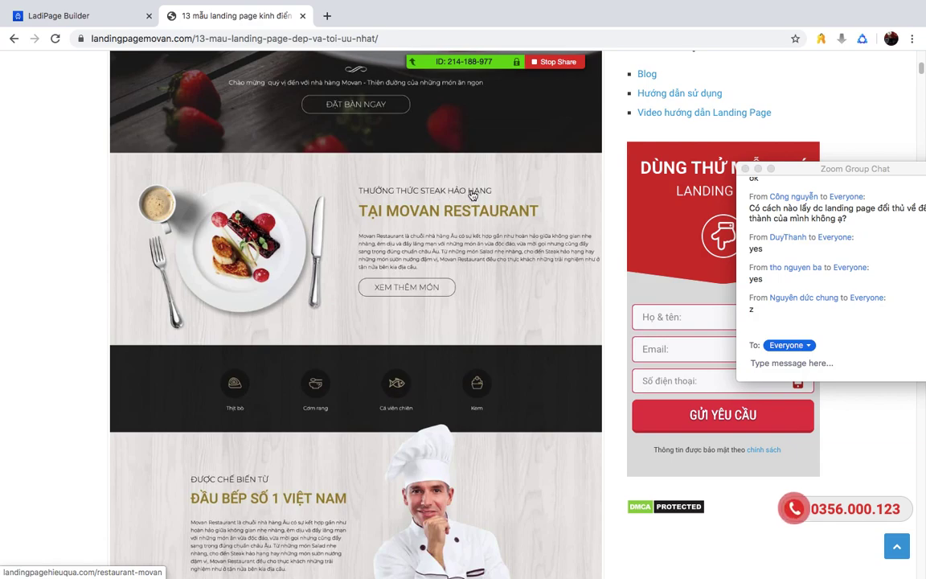
left_click(121, 16)
- Add a headline above-right of the logo reading '30 NGÀY HÀNH ĐỘNG', widened to one line
left_click(40, 152)
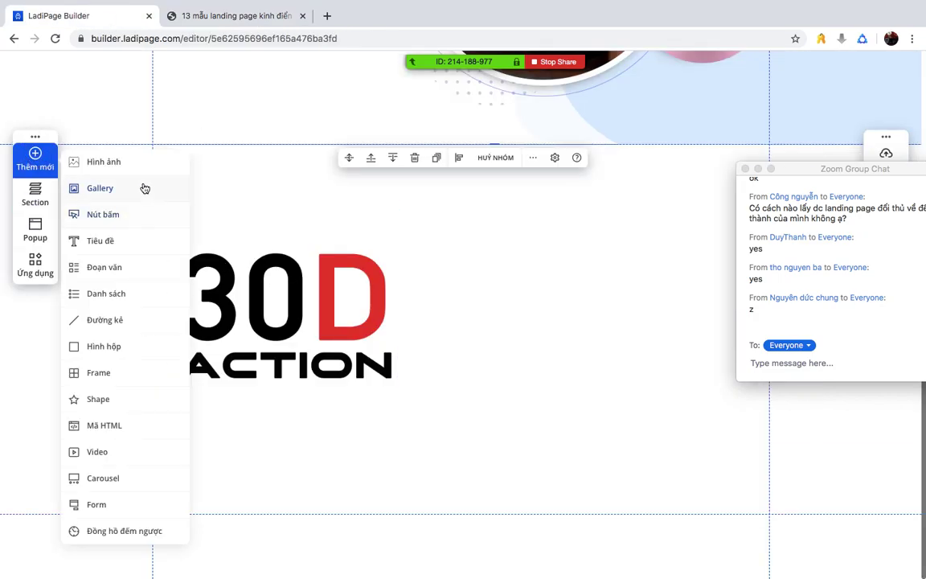
left_click(113, 244)
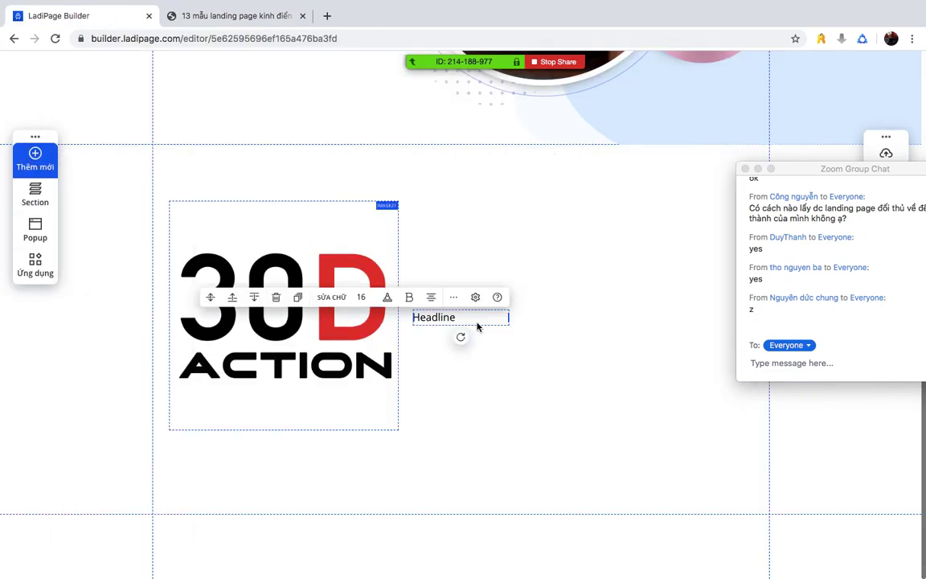
left_click_drag(438, 316, 438, 212)
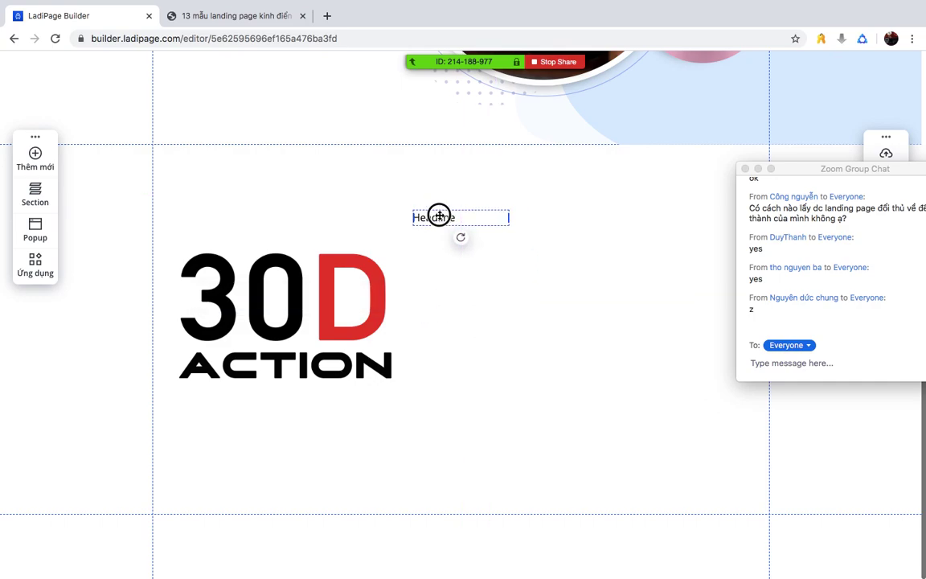
double_click(433, 210)
type("M")
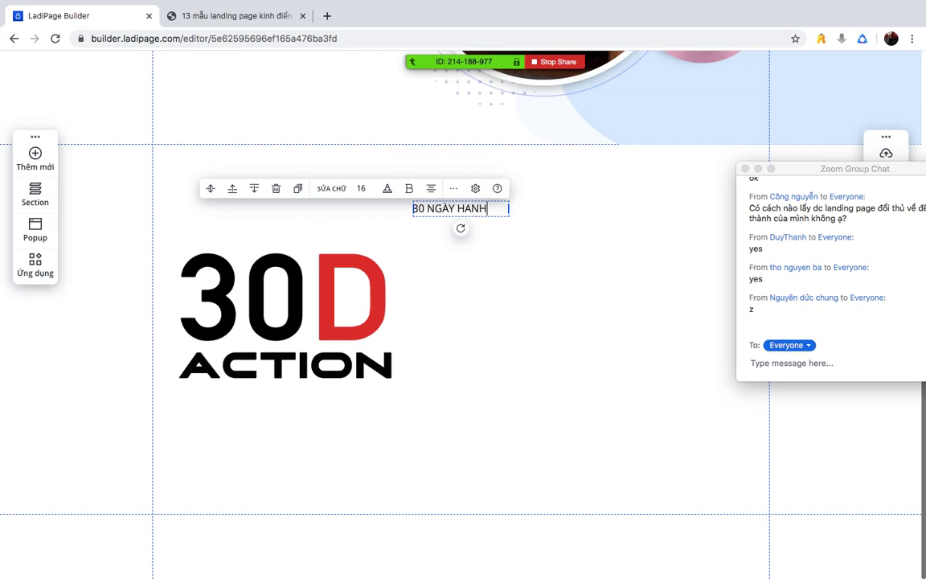
type("ÔNG")
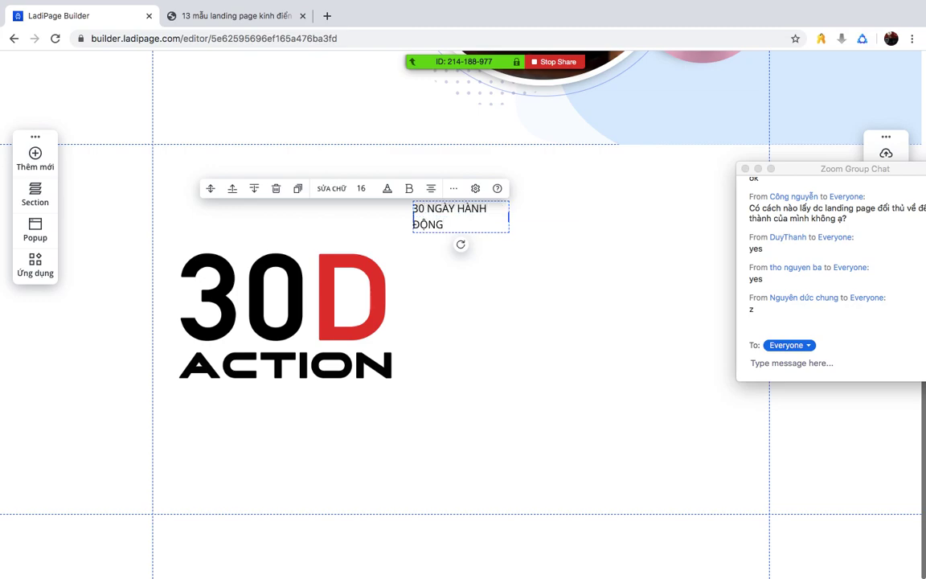
left_click_drag(508, 217, 530, 210)
- After glancing at the Movan page, add a second headline under '30 NGÀY HÀNH ĐỘNG'
left_click(498, 298)
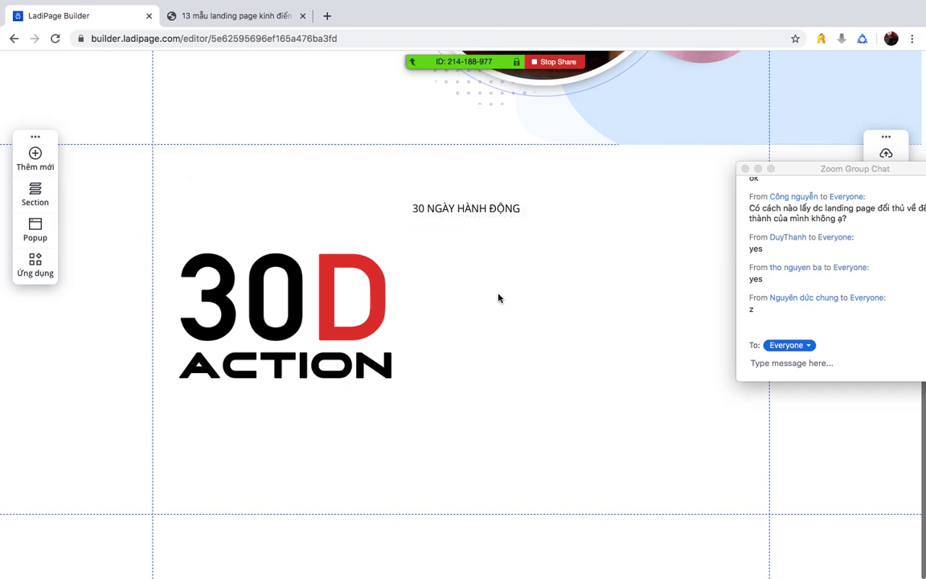
left_click(221, 15)
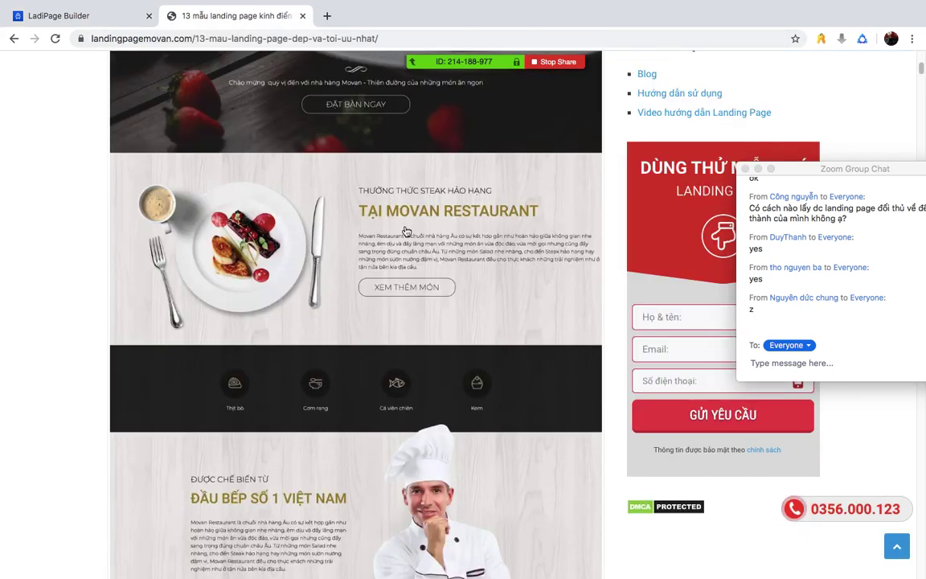
left_click(30, 15)
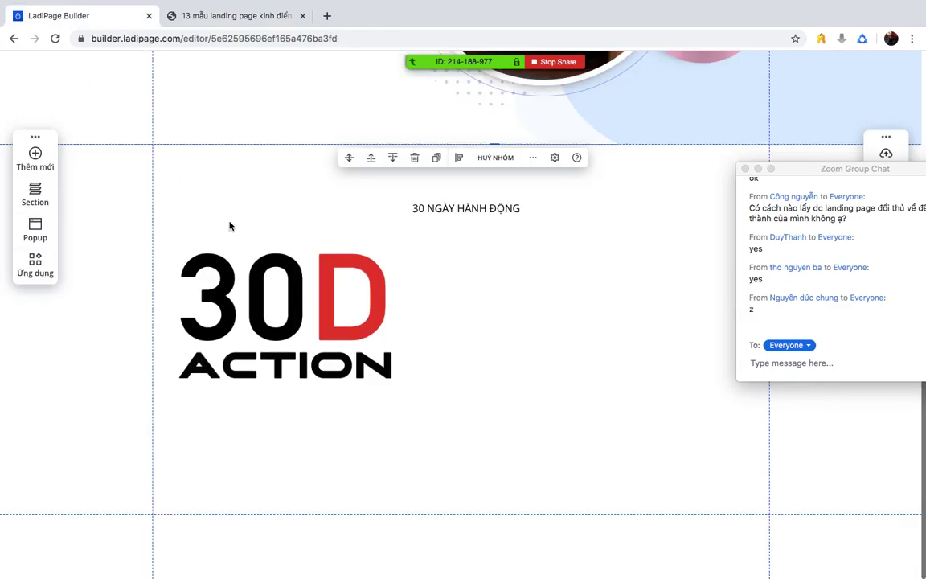
left_click(44, 155)
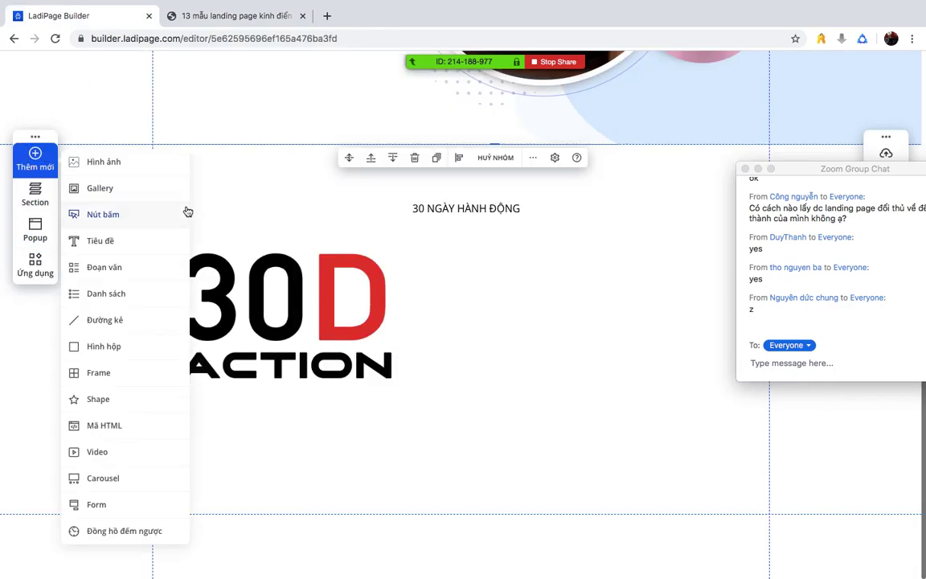
left_click(105, 239)
left_click_drag(440, 320, 633, 240)
left_click(449, 240)
double_click(449, 240)
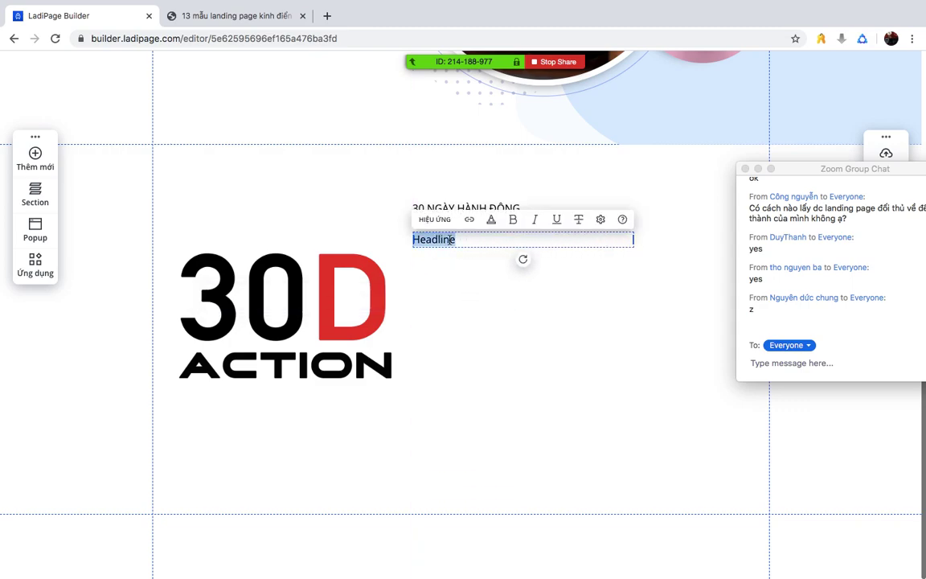
- Make it read 'THAY ĐỔI BẢN THÂN TRONG 30 NGÀY', bold, size 24, on one line
type("tha")
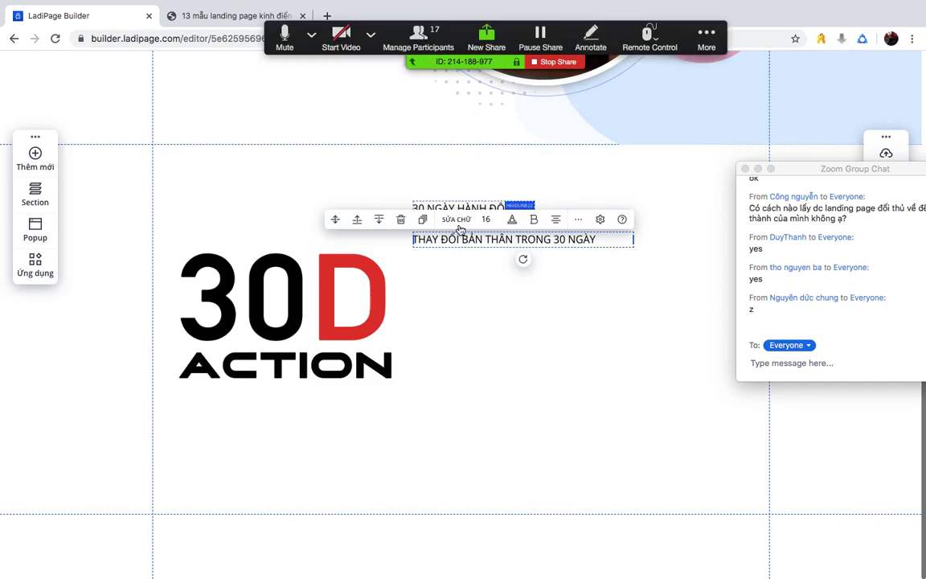
left_click_drag(492, 219, 499, 217)
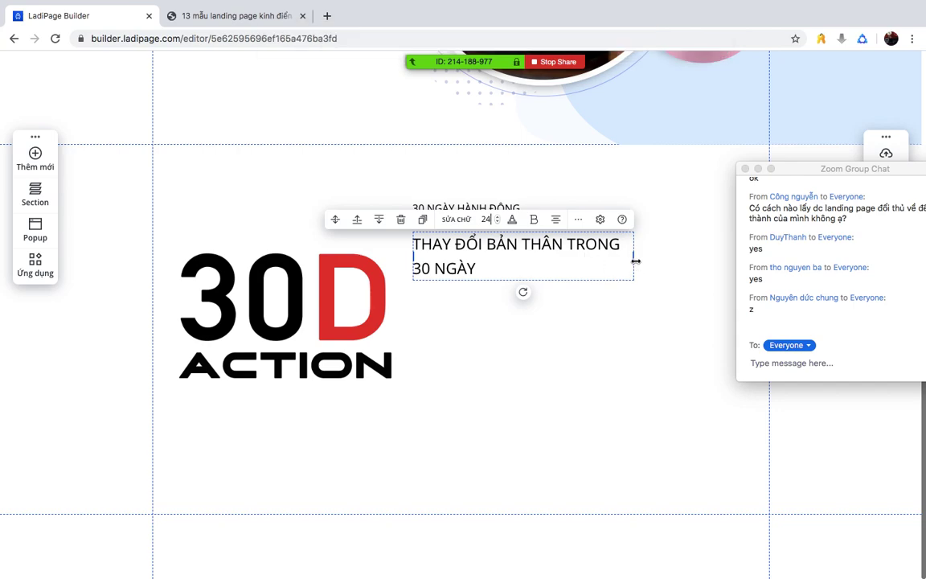
left_click_drag(634, 255, 714, 253)
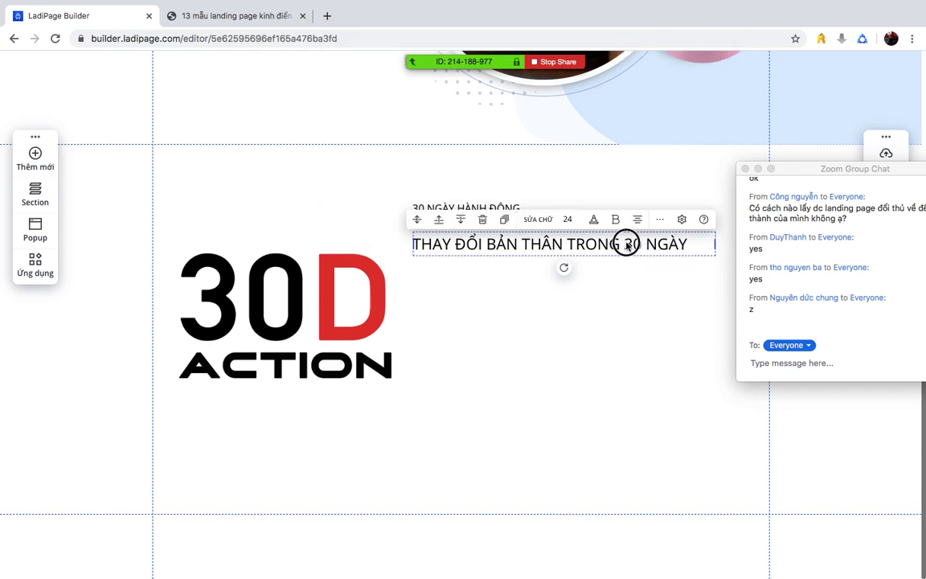
left_click(614, 220)
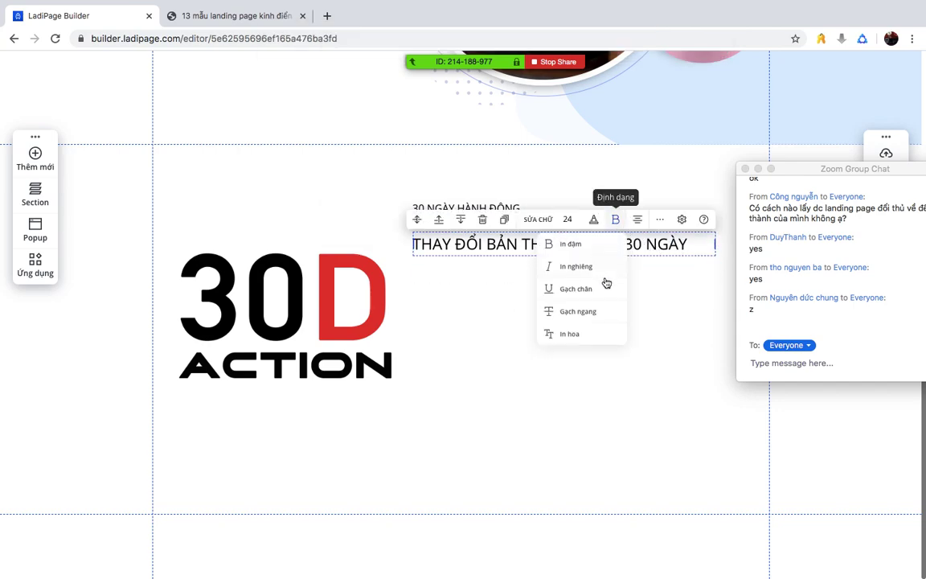
left_click(566, 247)
left_click(434, 323)
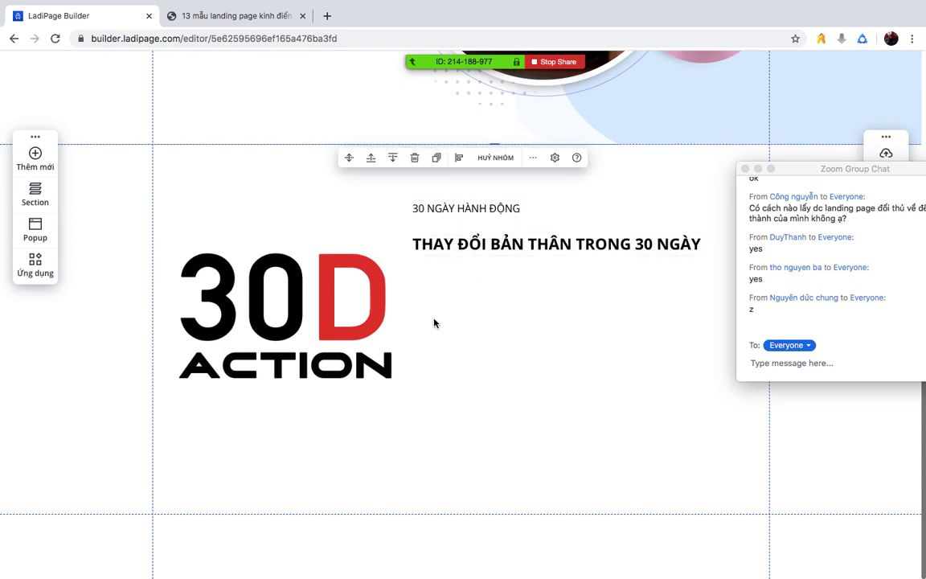
left_click(232, 15)
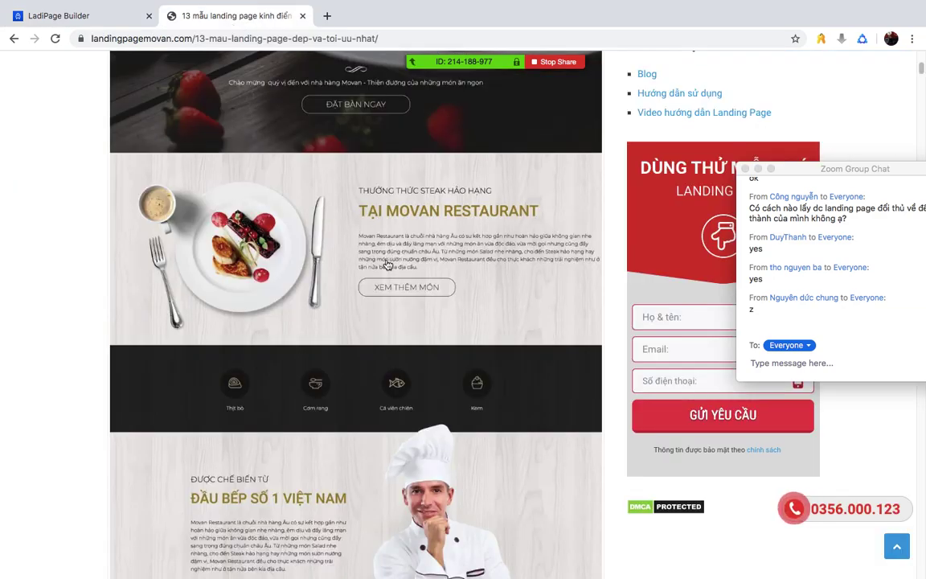
- Add a paragraph reading 'Dành cho người muốn hành động và tạo ra kết quả' beside the heading
left_click(128, 16)
left_click(35, 155)
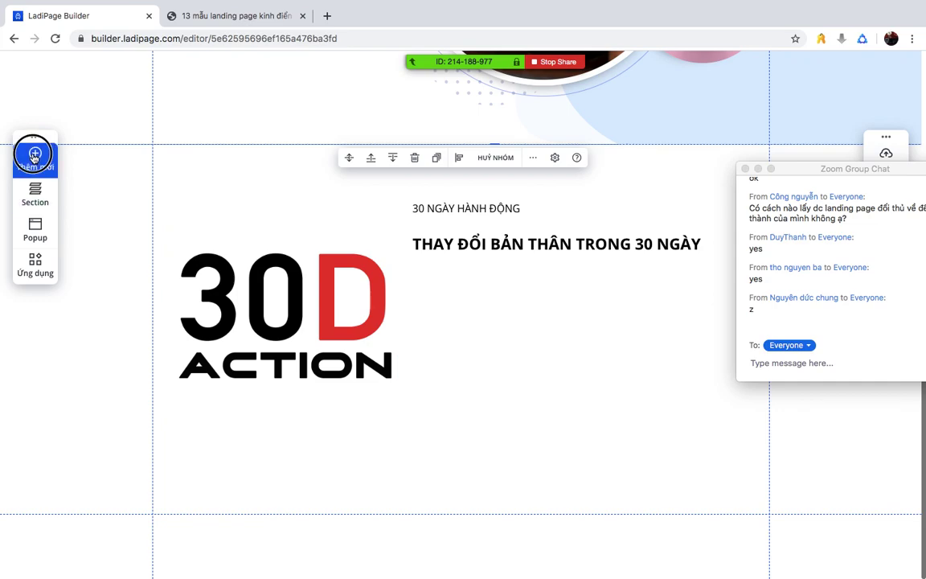
left_click(120, 269)
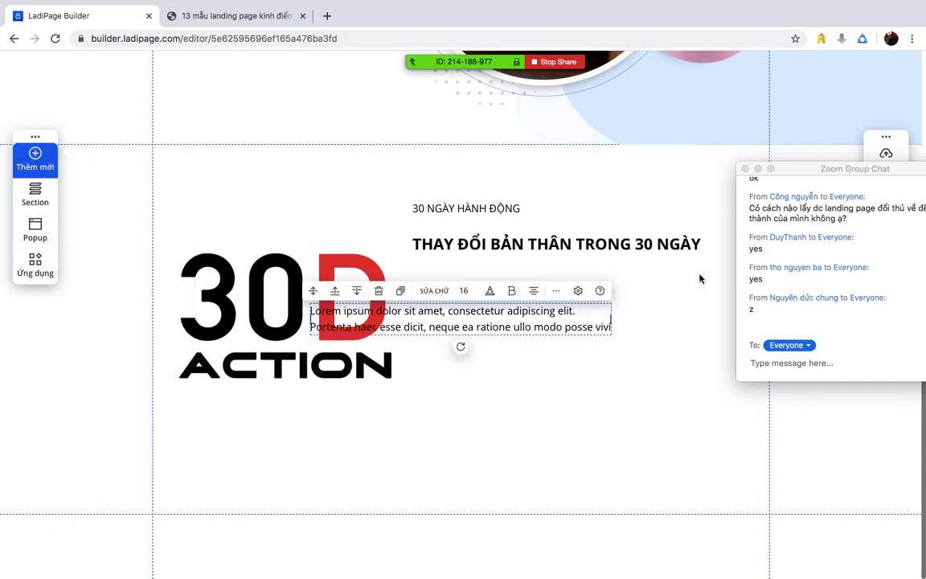
left_click_drag(522, 310, 626, 278)
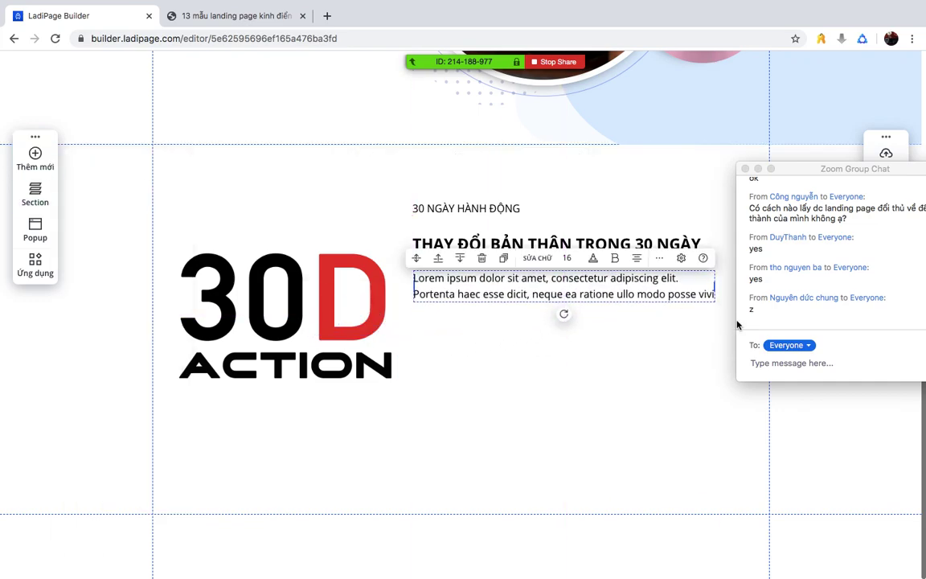
double_click(646, 294)
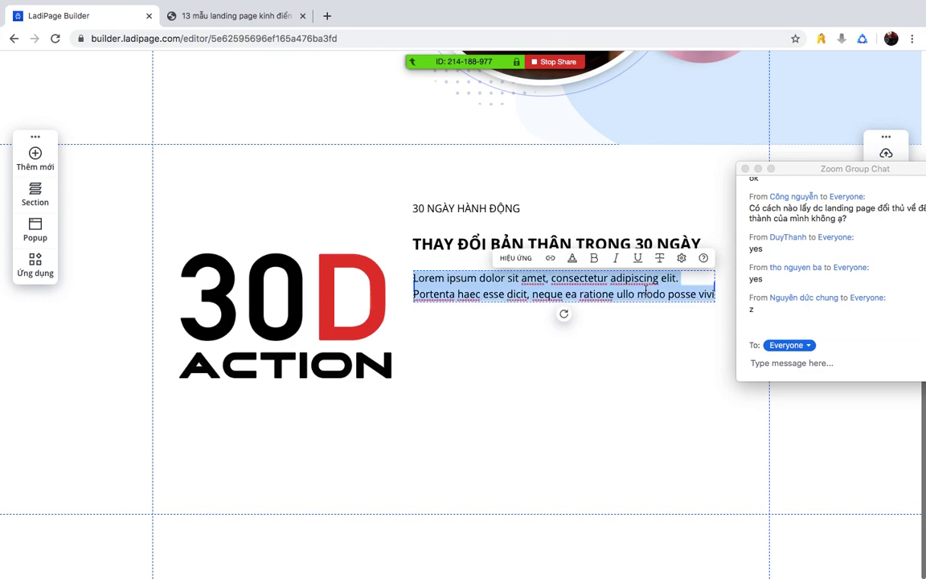
key("BackSpace")
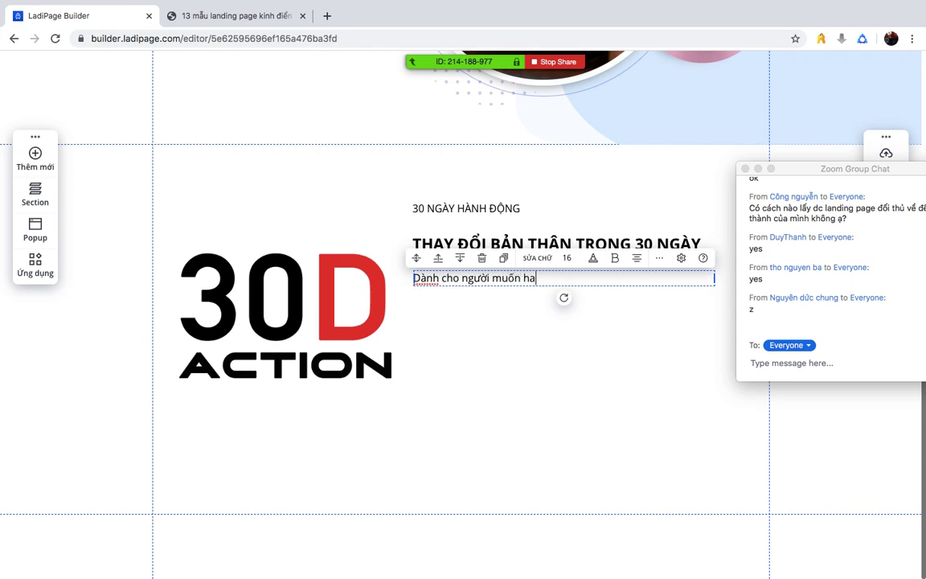
type("f d")
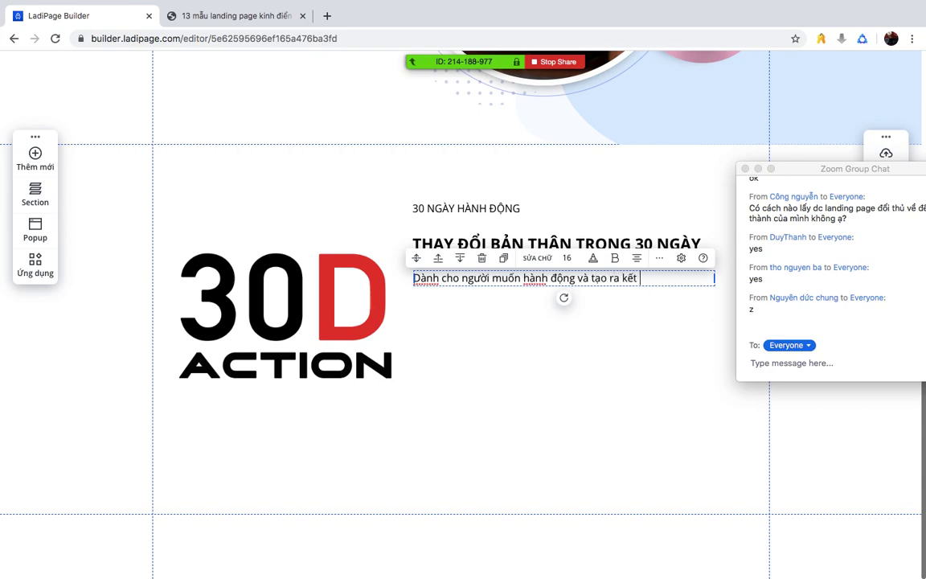
left_click(618, 435)
- Shift the paragraph and both headlines lower, then view the Movan reference page
left_click(568, 278)
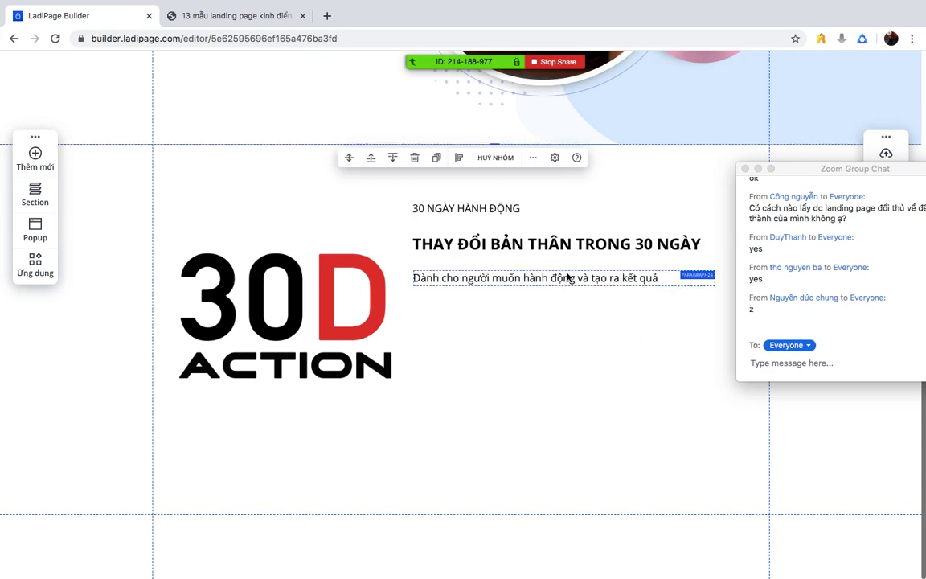
left_click_drag(568, 277, 568, 324)
left_click(561, 246)
left_click_drag(562, 246, 558, 290)
left_click_drag(535, 208, 507, 250)
left_click(524, 393)
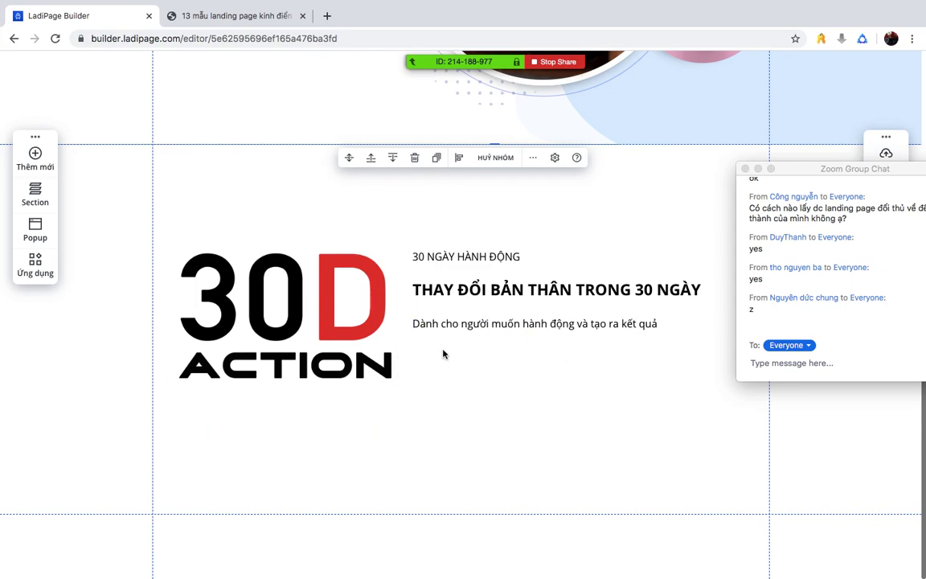
left_click(224, 17)
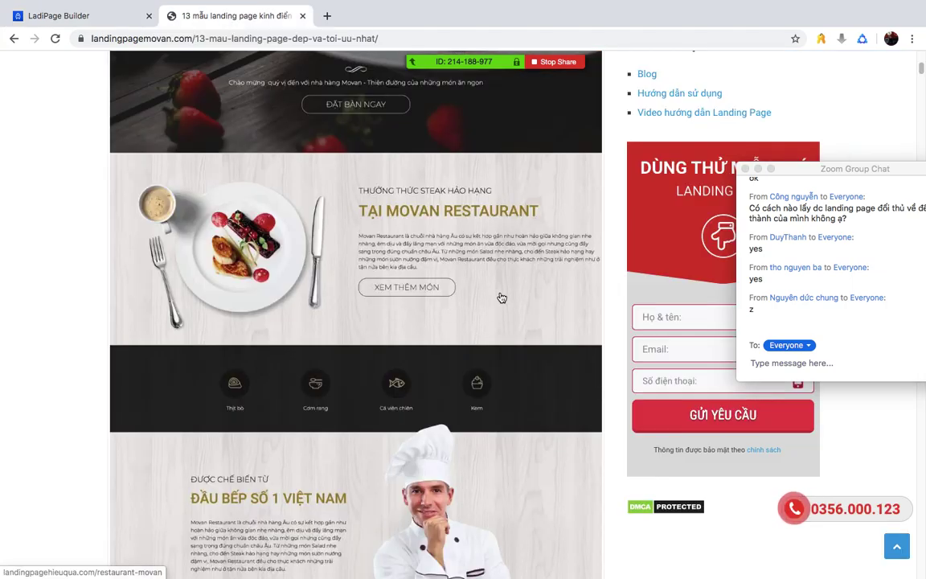
- Select the 30D Action hero section and open its settings
scroll(500, 296, "down", 3)
scroll(500, 299, "up", 5)
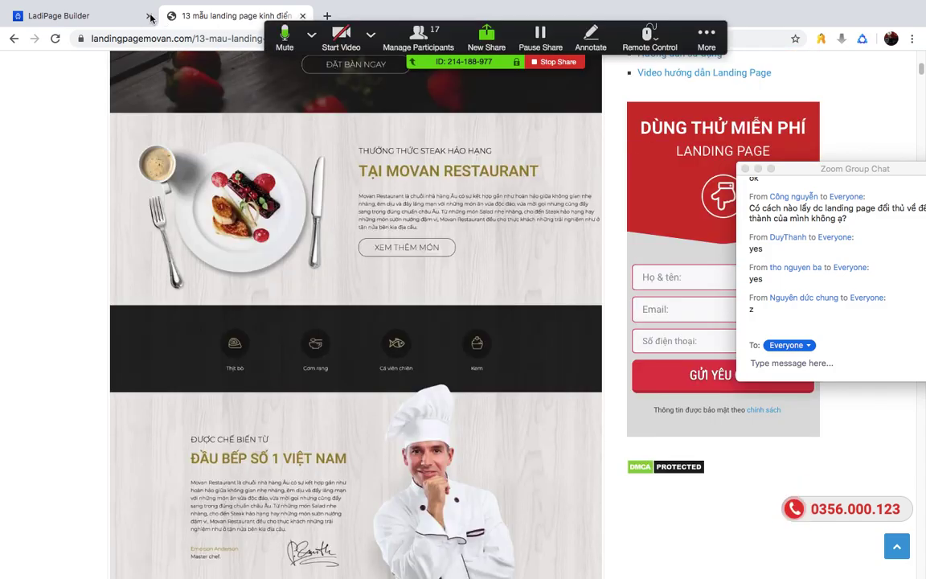
left_click(133, 17)
left_click(530, 404)
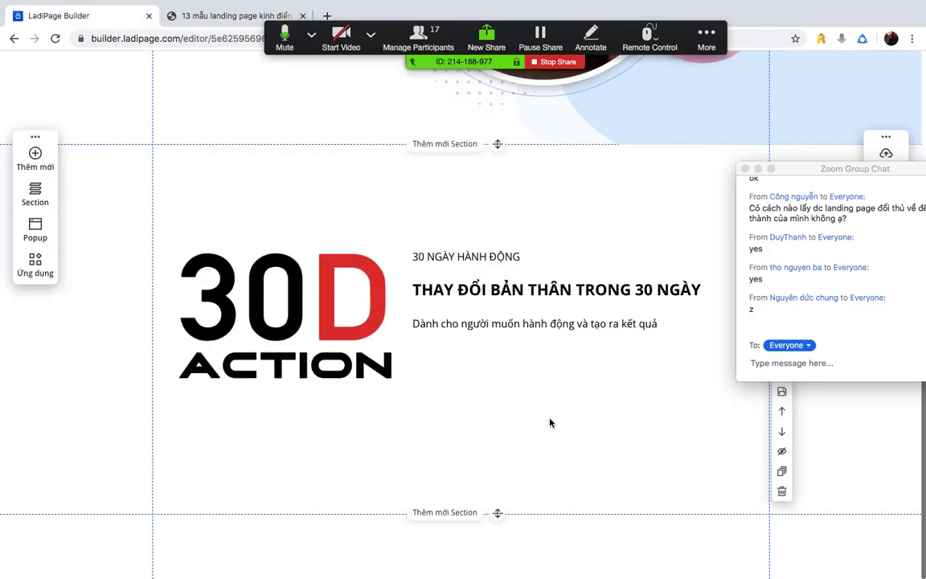
left_click_drag(794, 169, 915, 170)
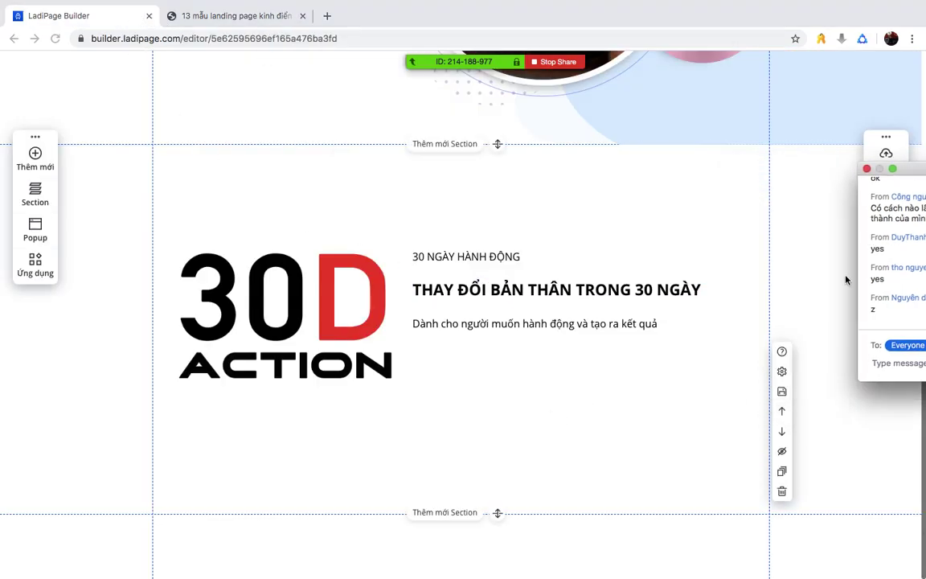
left_click(735, 268)
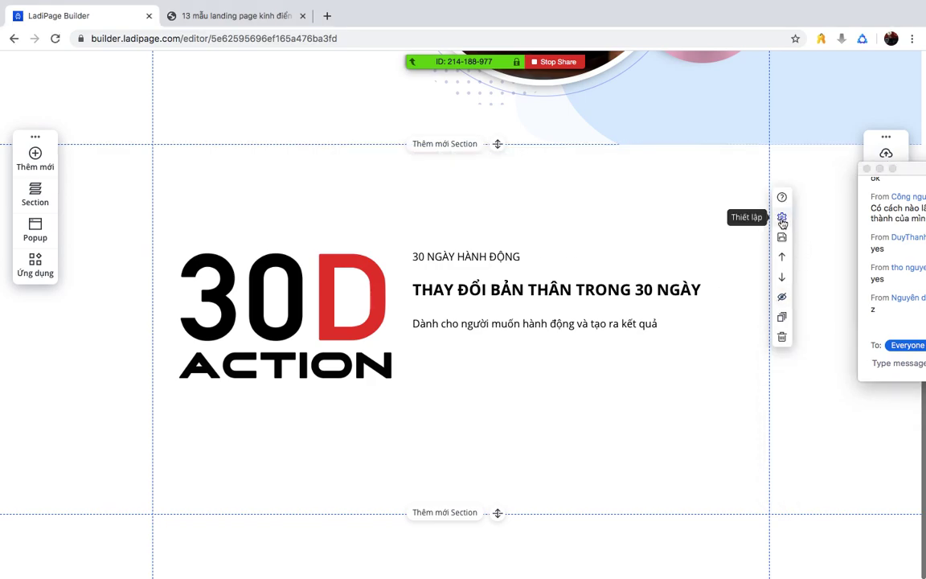
left_click(781, 219)
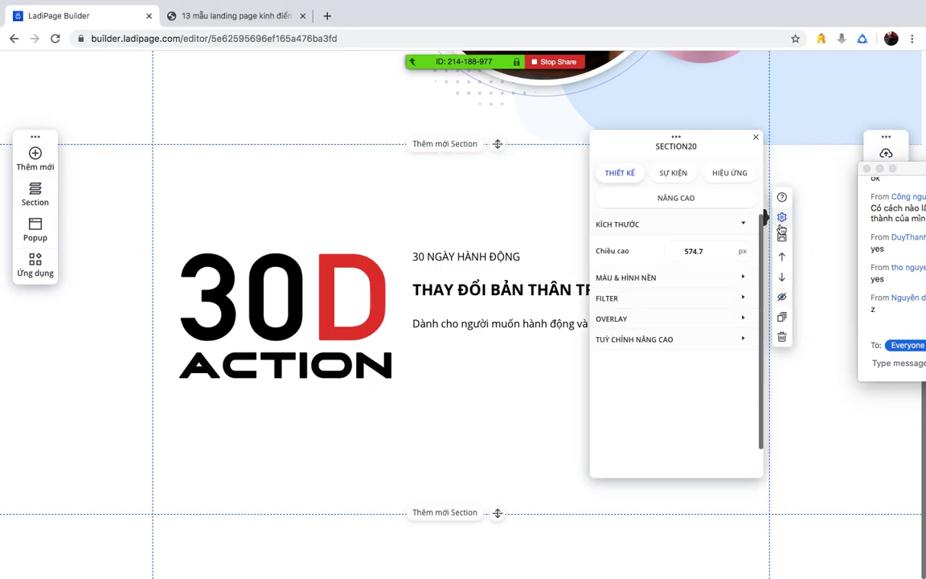
- Set the section's background type to a solid colour after trying image
left_click(695, 279)
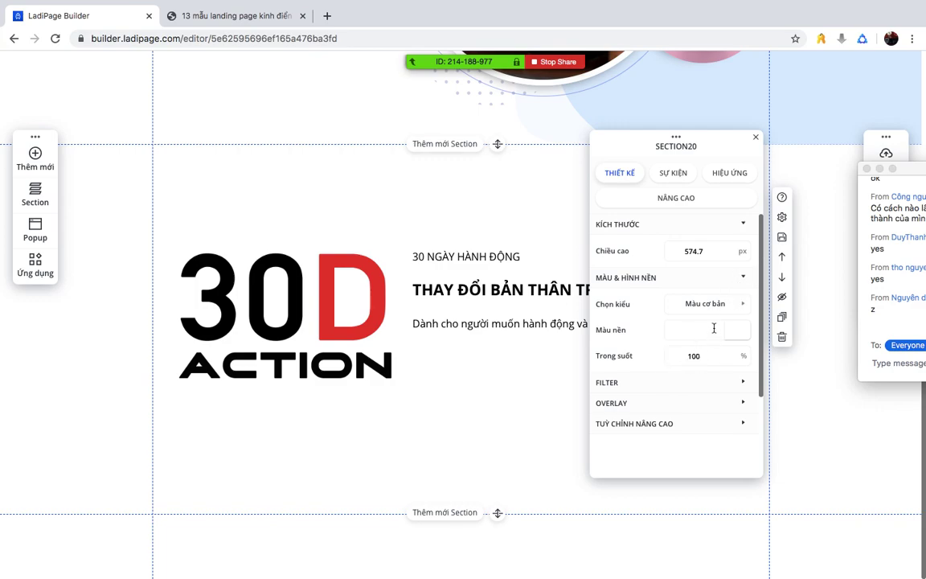
left_click(714, 304)
left_click(696, 374)
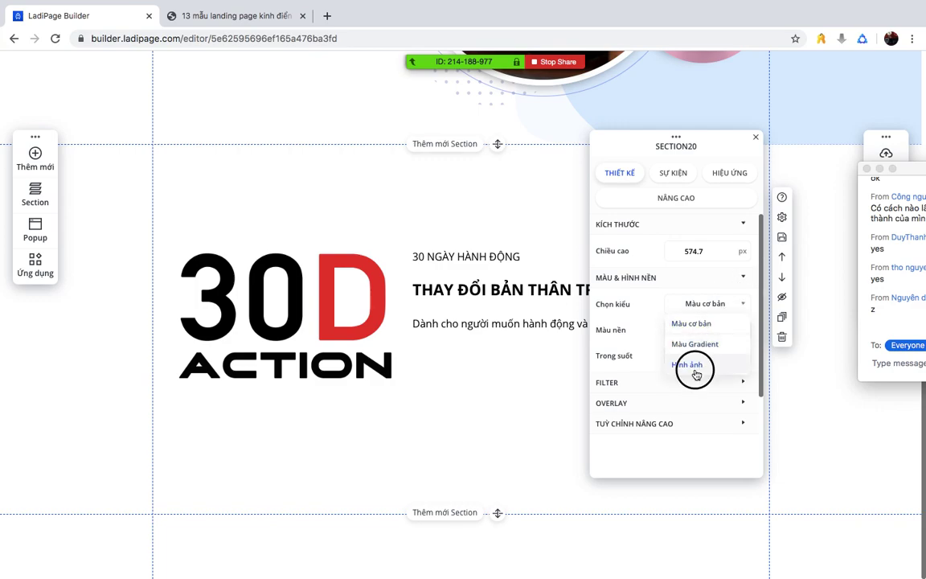
left_click(707, 303)
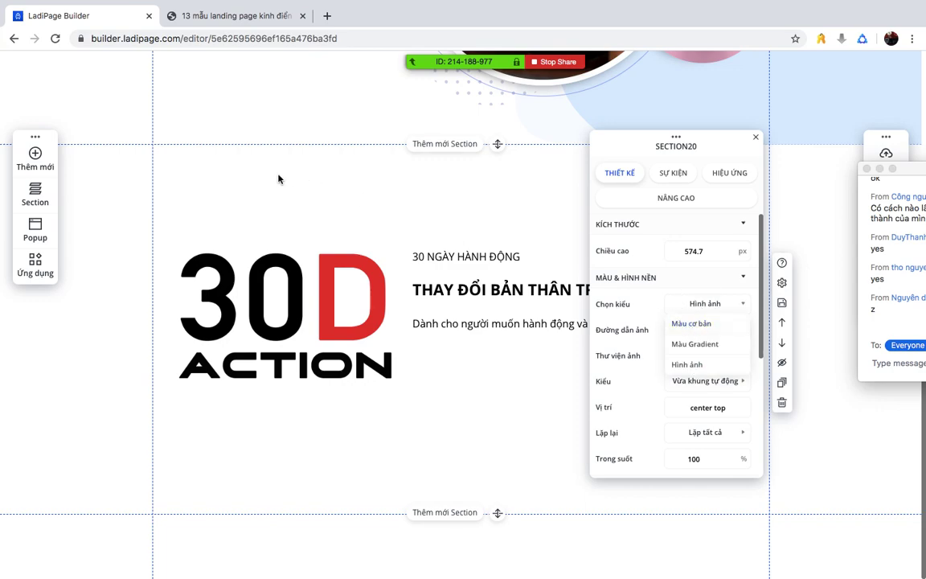
left_click(698, 324)
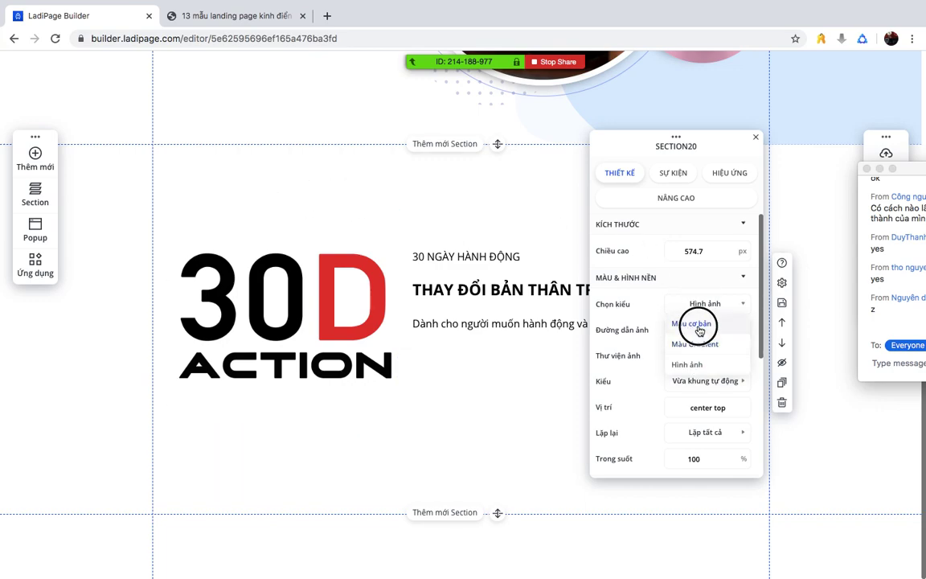
- Try several background colours and settle on light blue for the section
left_click(737, 330)
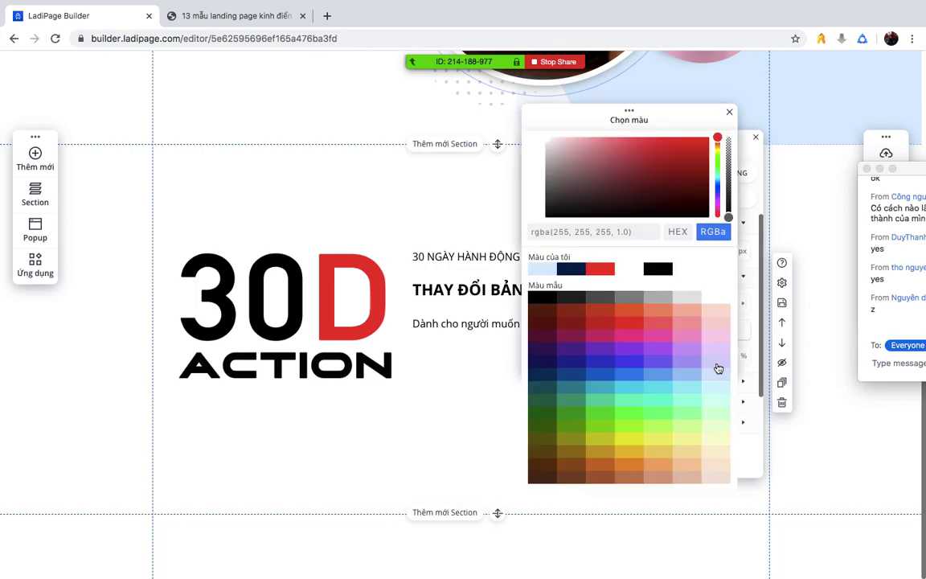
left_click(678, 345)
left_click(710, 336)
left_click(612, 363)
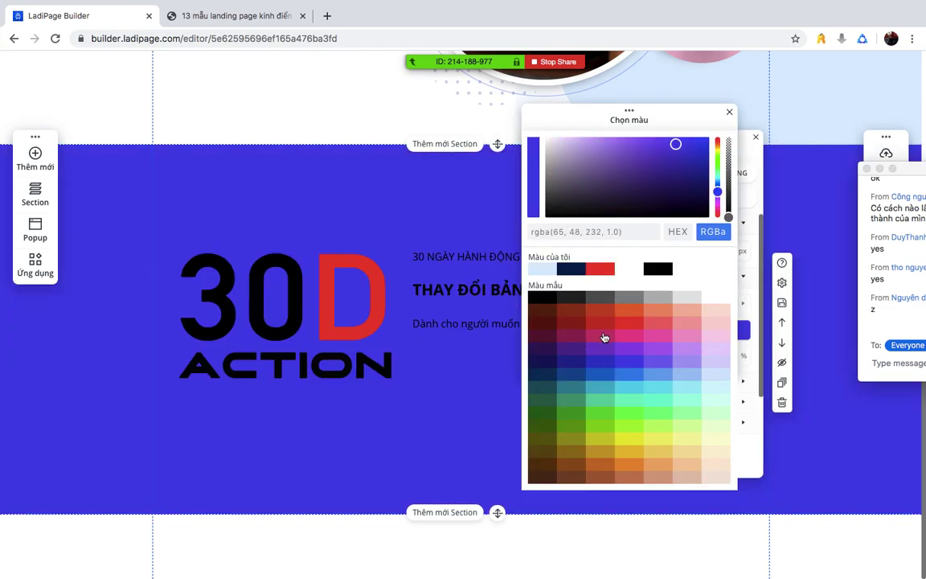
left_click(602, 337)
left_click(636, 369)
left_click(676, 352)
left_click(598, 323)
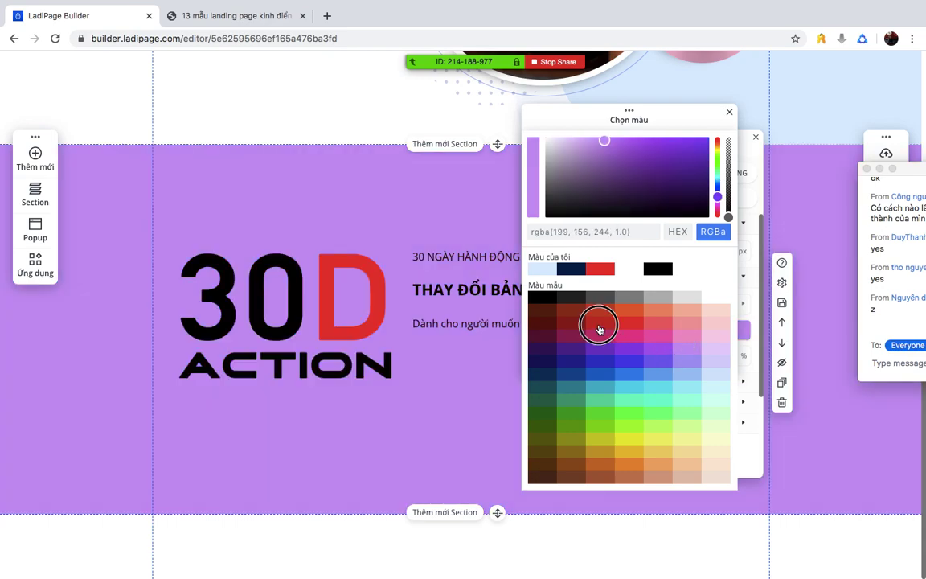
left_click(643, 314)
left_click(674, 309)
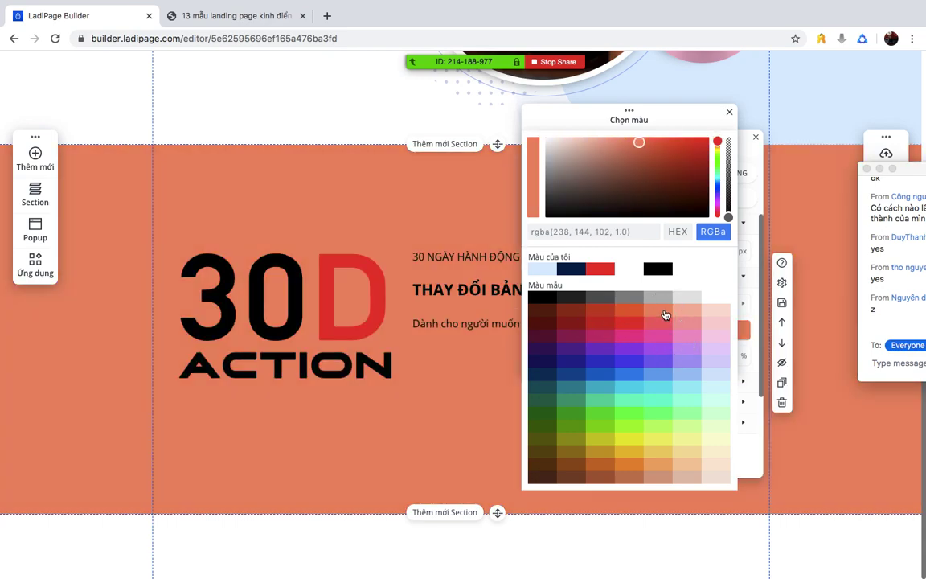
left_click(651, 342)
left_click(620, 368)
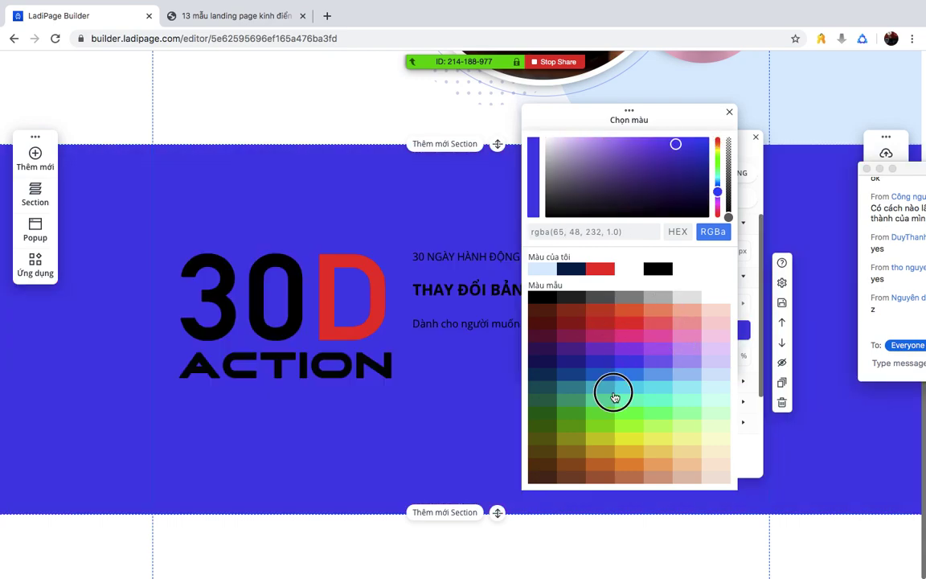
left_click(610, 384)
left_click(637, 386)
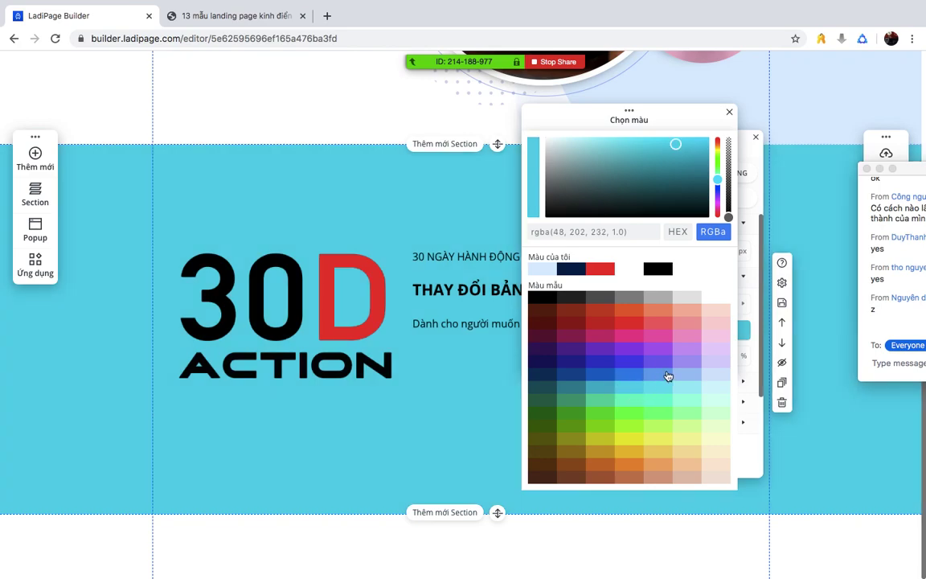
left_click(668, 376)
left_click(685, 350)
left_click(661, 319)
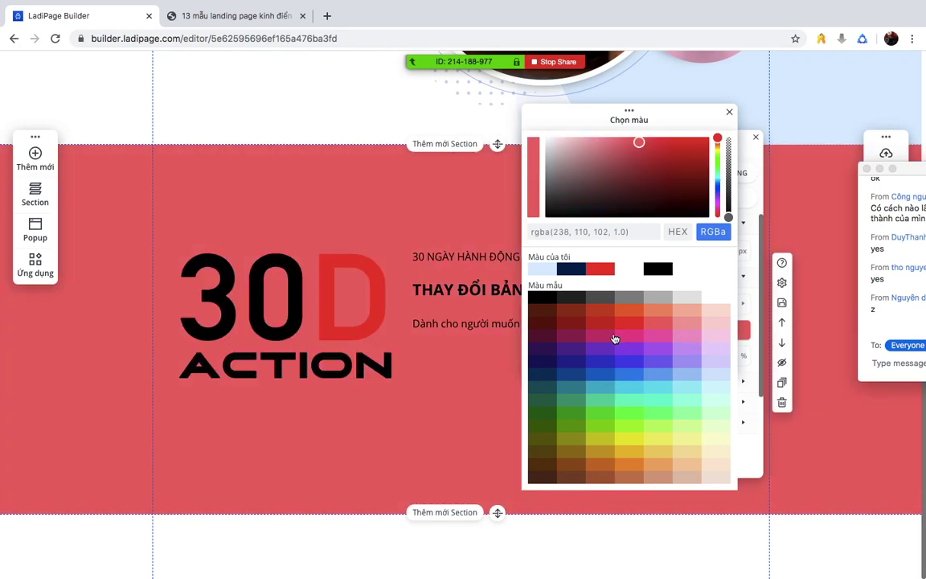
left_click(614, 334)
left_click(688, 340)
left_click(703, 379)
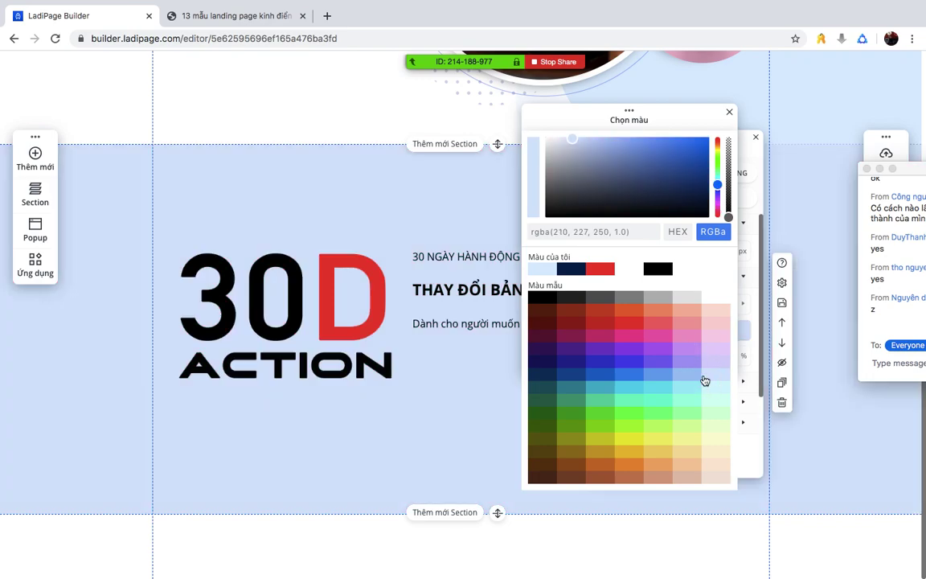
left_click(729, 111)
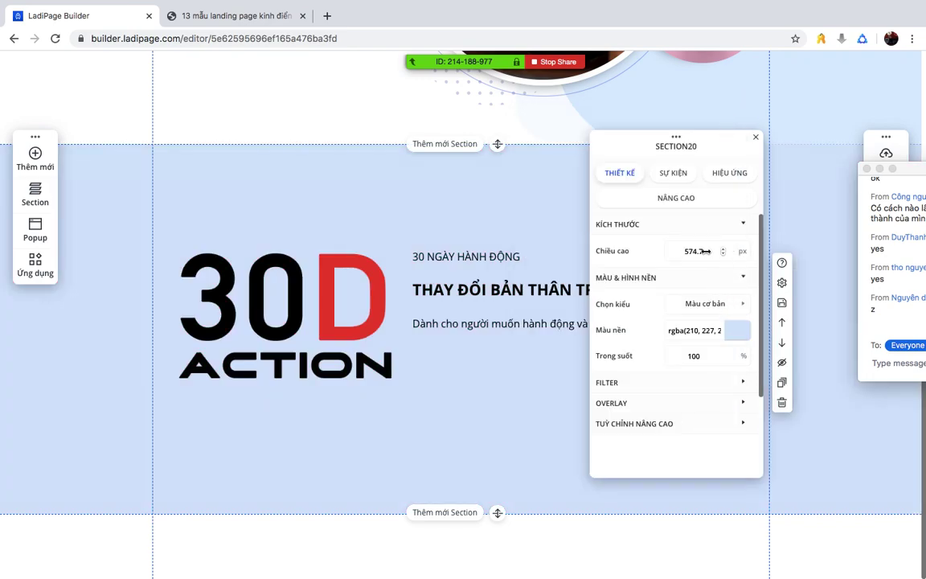
- Test the section height, restore it to 574, and close the settings
left_click(722, 255)
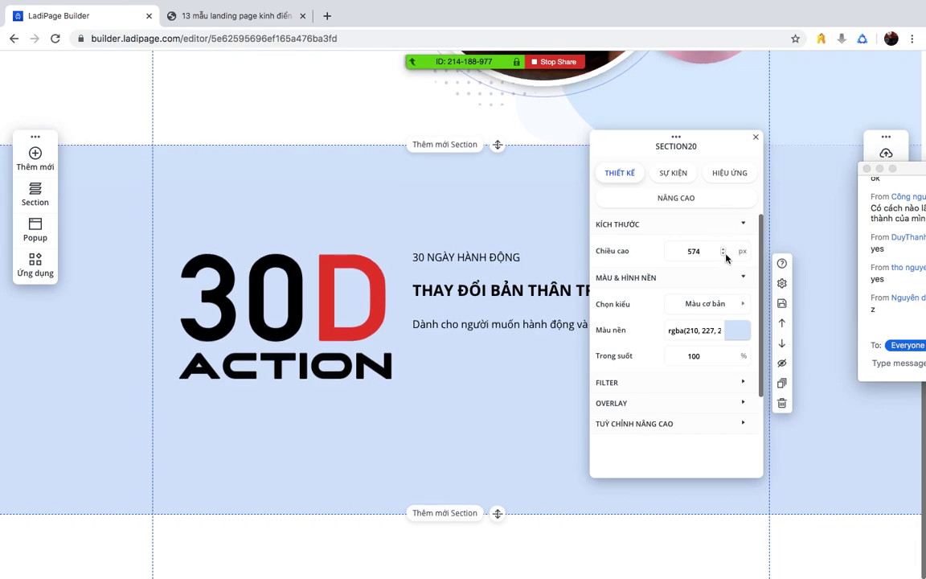
left_click(724, 253)
left_click(723, 249)
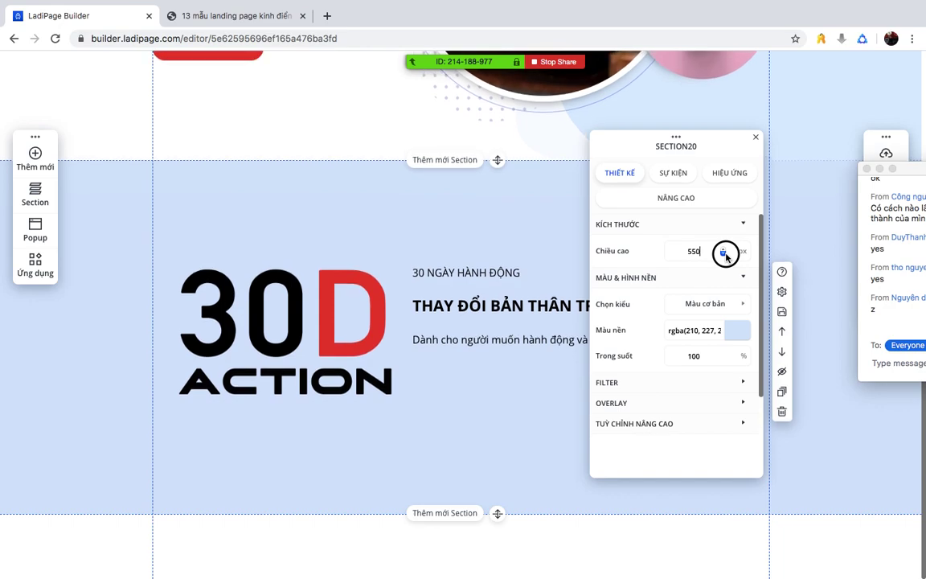
left_click(319, 513)
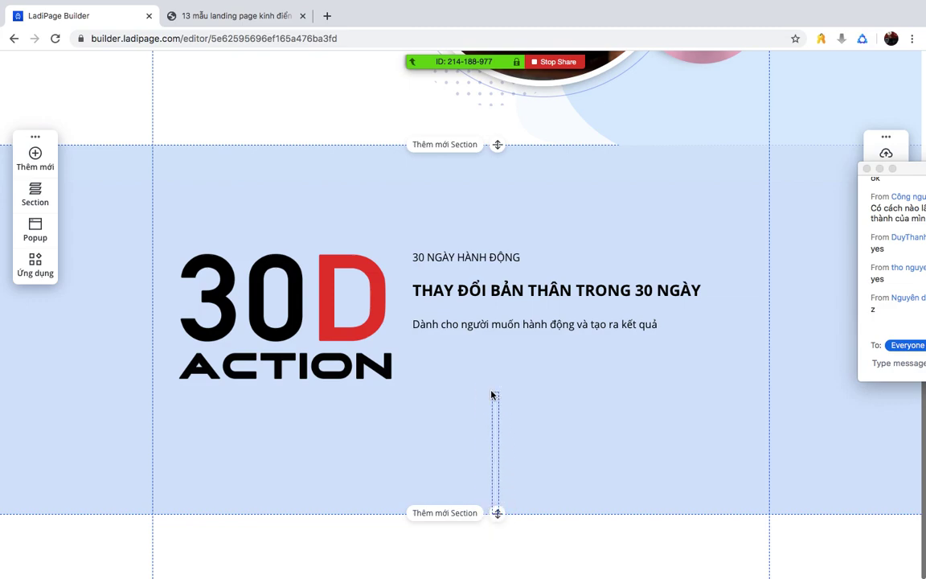
- Reselect the 30D Action section and reopen its settings
left_click_drag(499, 519, 494, 461)
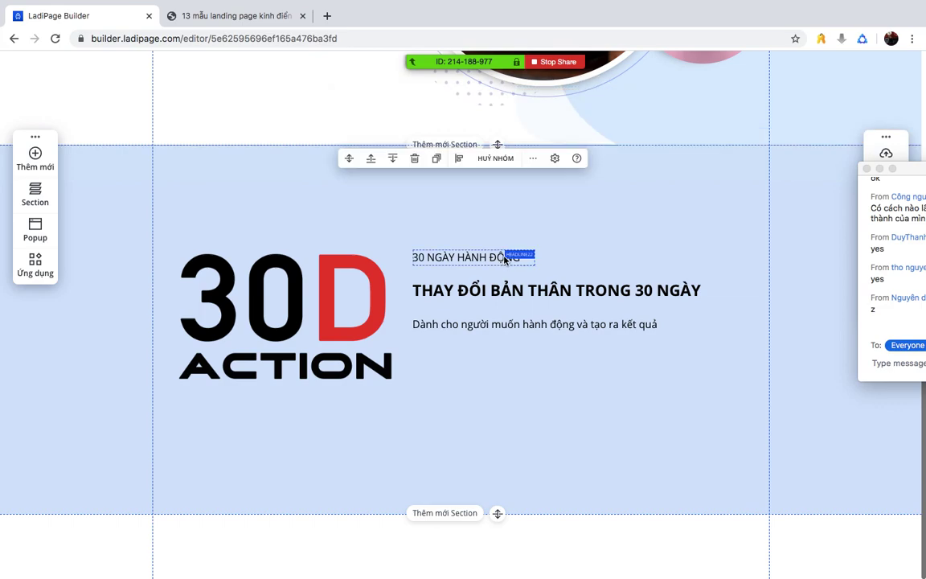
left_click(555, 158)
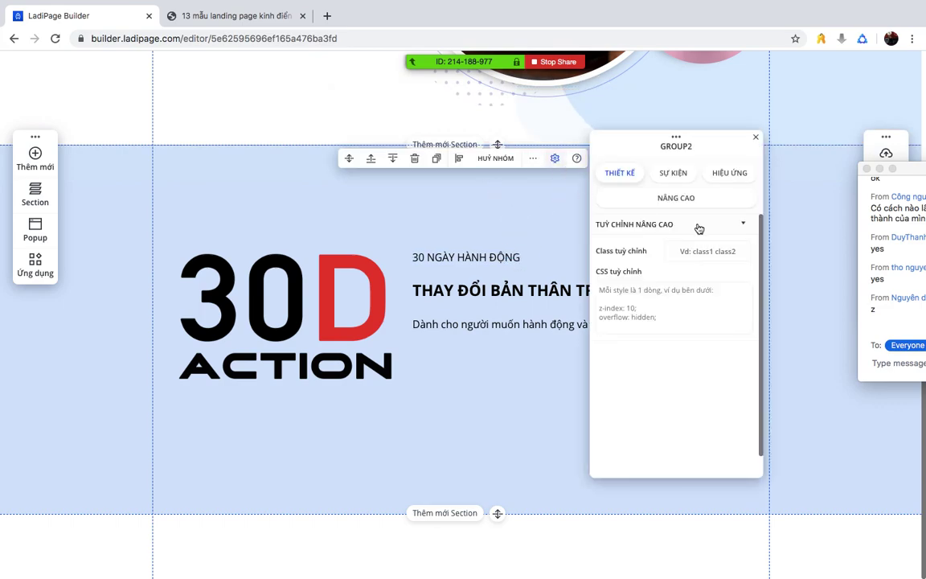
left_click(768, 241)
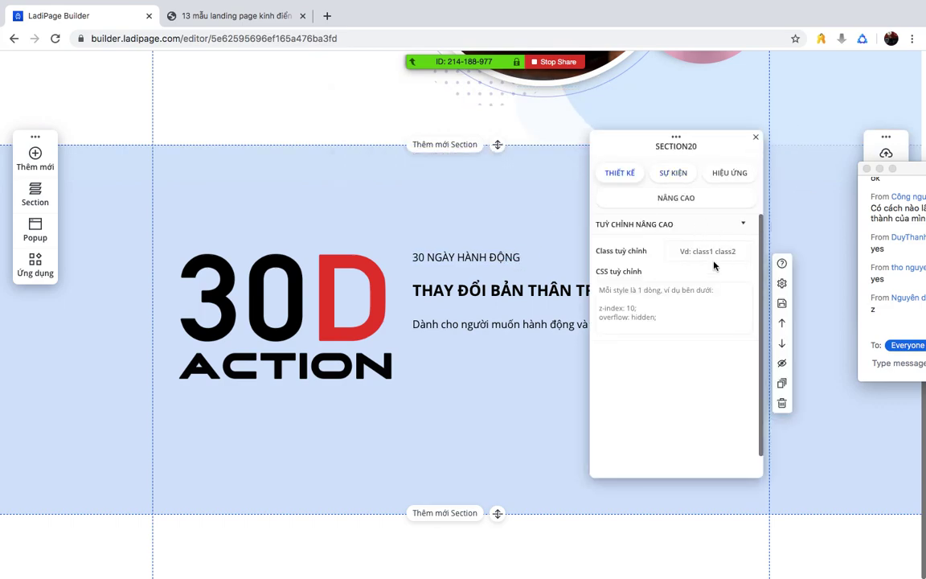
left_click(755, 138)
left_click(769, 196)
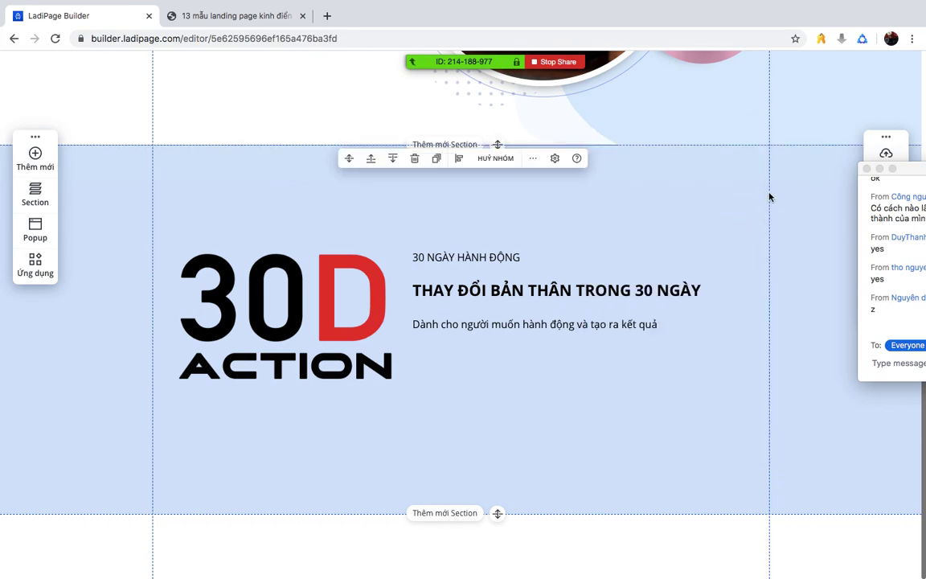
left_click(759, 254)
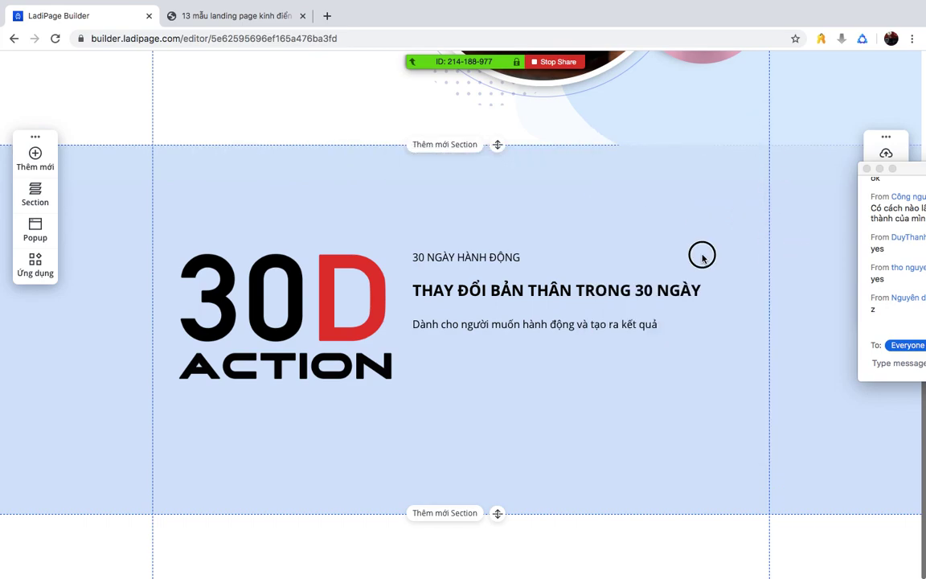
left_click(783, 208)
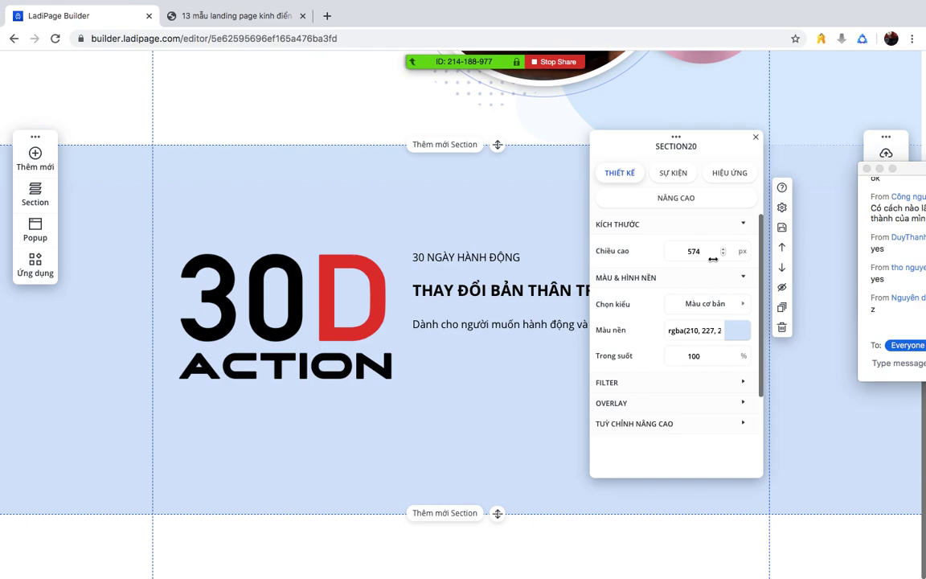
- Lower the section height to 444.449 px and review the logo-text group's settings
mouse_move(694, 250)
left_mouse_down()
mouse_move(671, 250)
mouse_move(704, 251)
left_mouse_up()
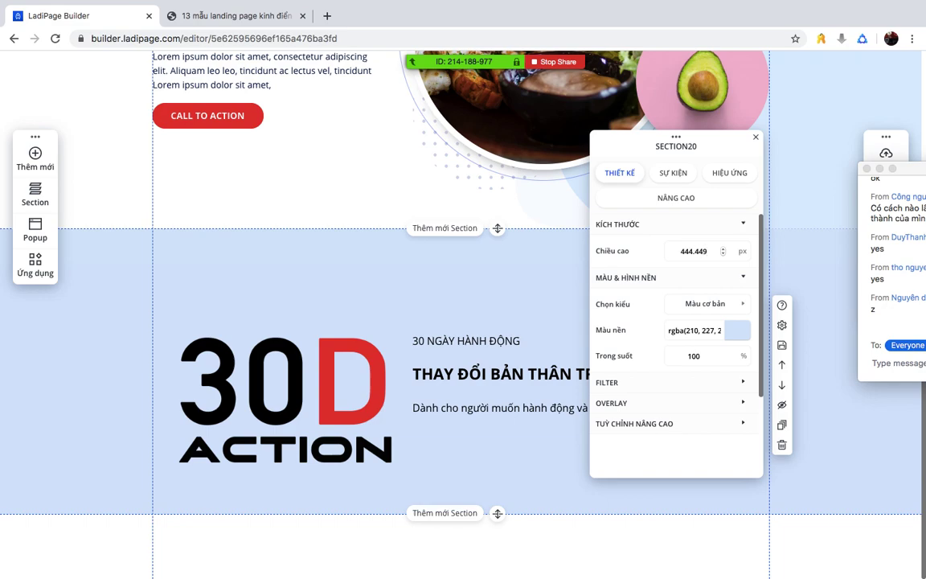
left_click(671, 251)
left_click(473, 245)
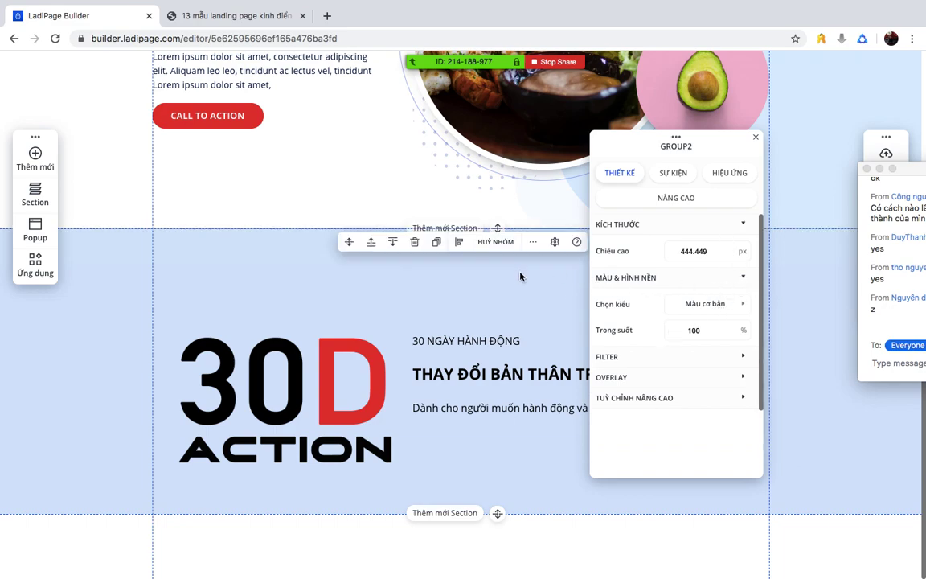
left_click(802, 355)
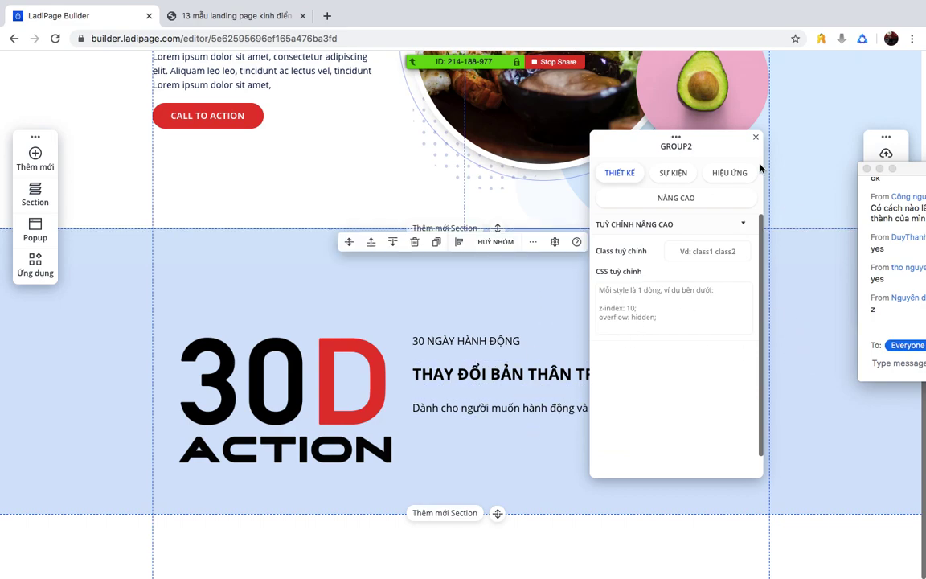
left_click(755, 138)
- Move the 30D ACTION logo and its three text lines higher in the section
left_click(549, 378)
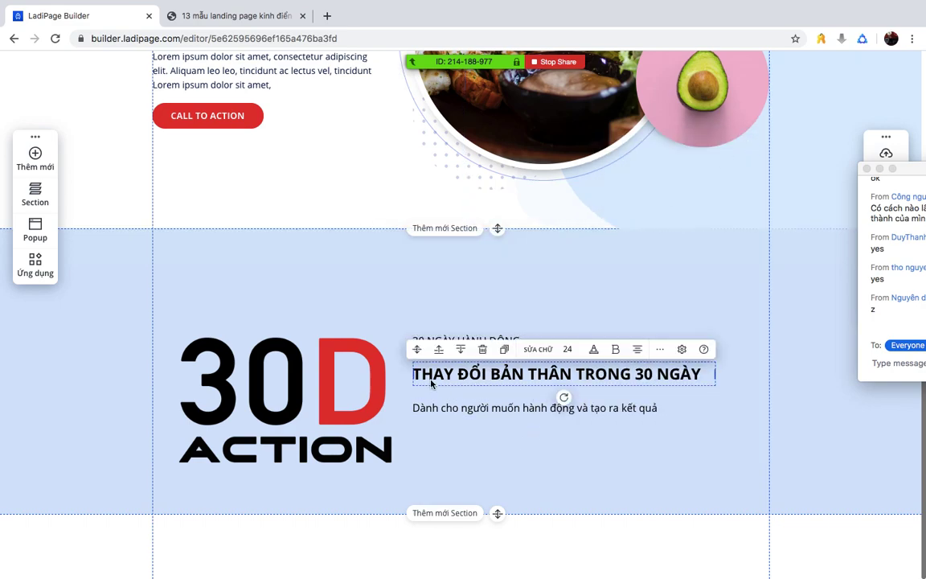
left_click_drag(314, 377, 319, 328)
left_click(474, 343)
left_click_drag(474, 343, 477, 304)
left_click(457, 376)
left_click_drag(456, 376, 458, 333)
left_click(462, 407)
left_click_drag(462, 407, 463, 371)
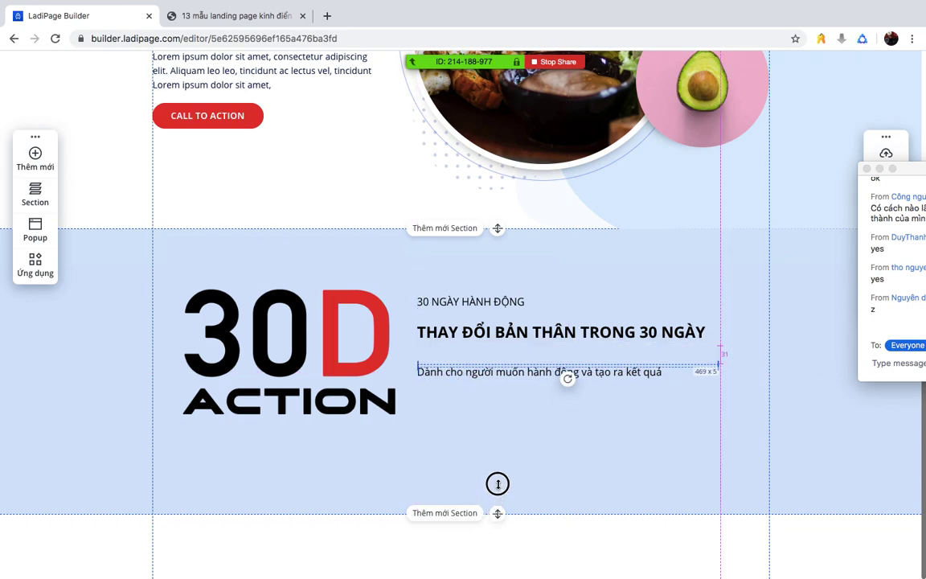
- Pull the section's bottom edge up to shorten it, then compare with the Movan example
left_click(582, 498)
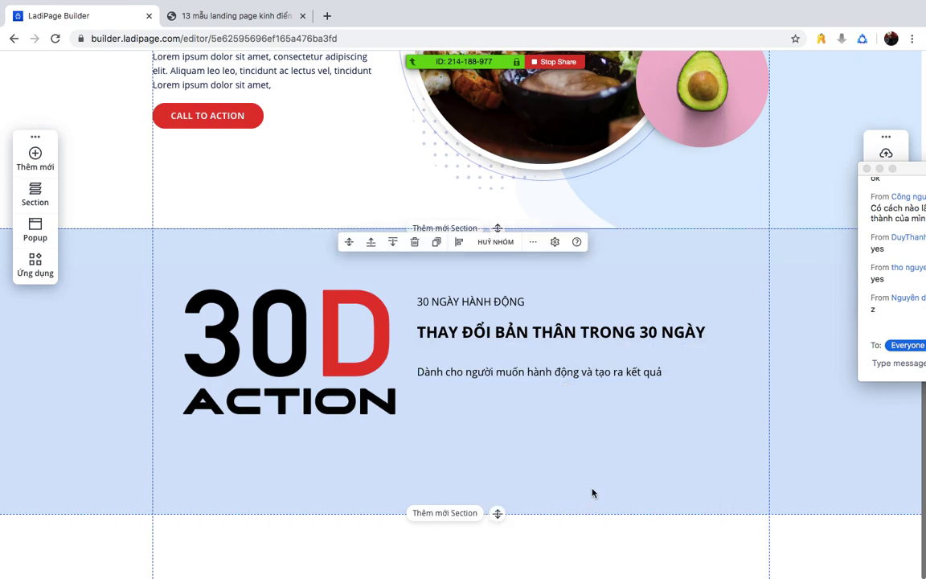
left_click_drag(501, 511, 504, 463)
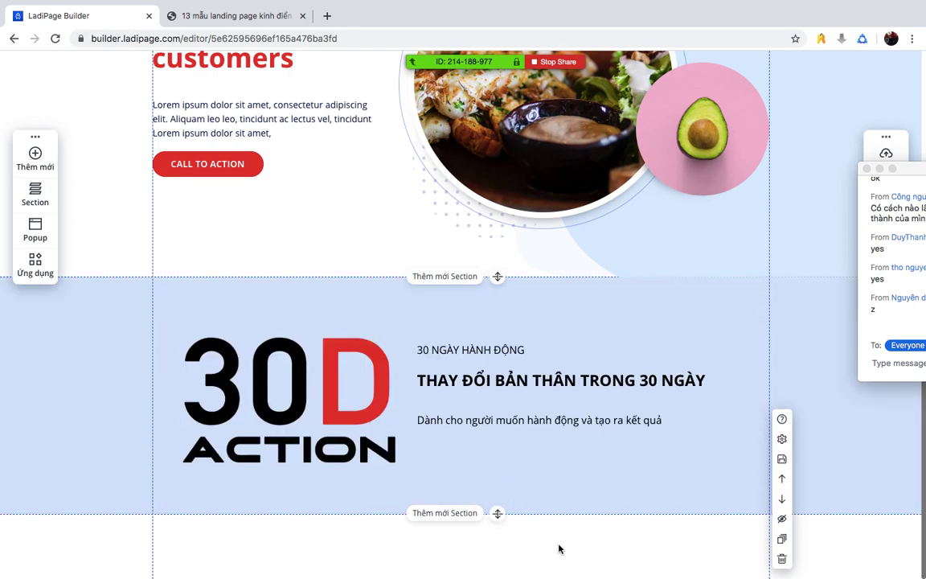
left_click(585, 275)
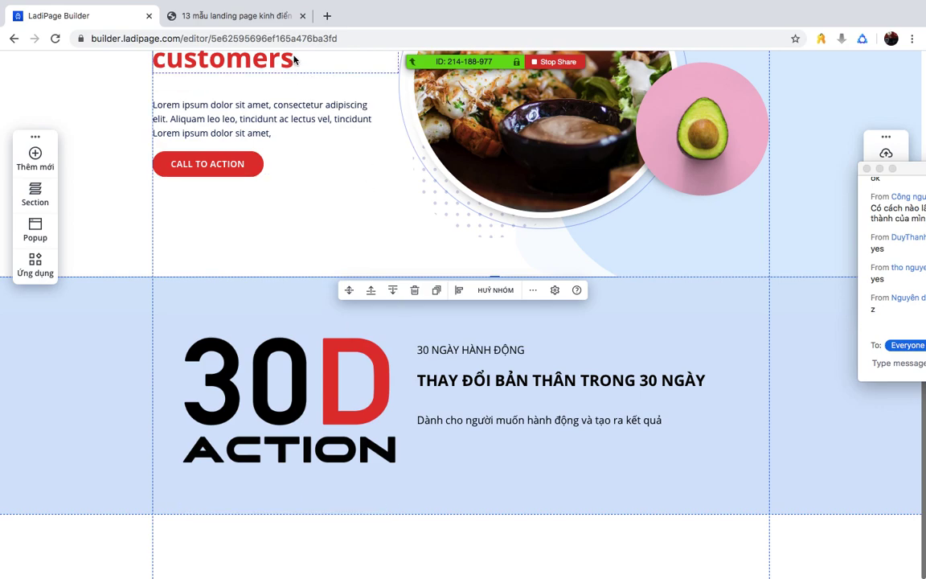
left_click(213, 15)
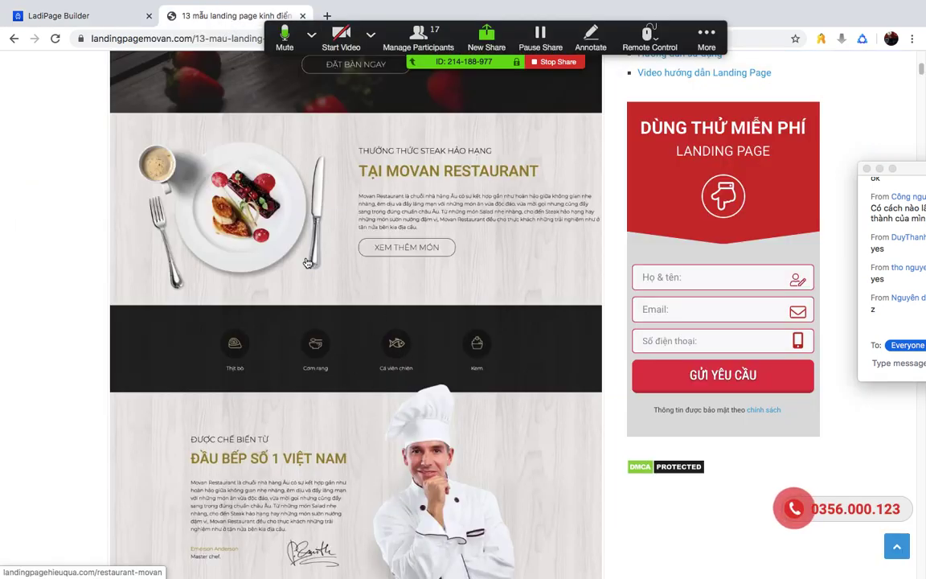
key("ctrl+shift+Tab")
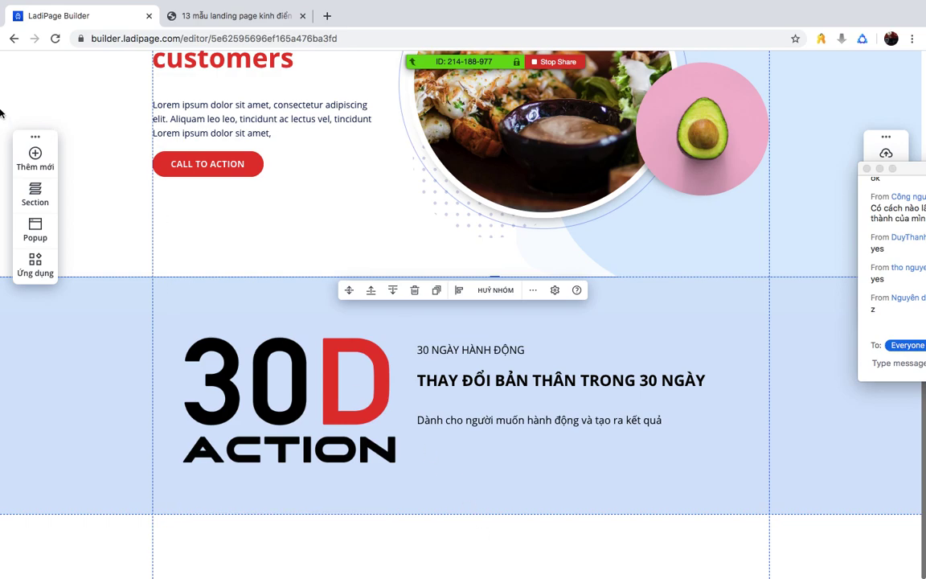
left_click(28, 151)
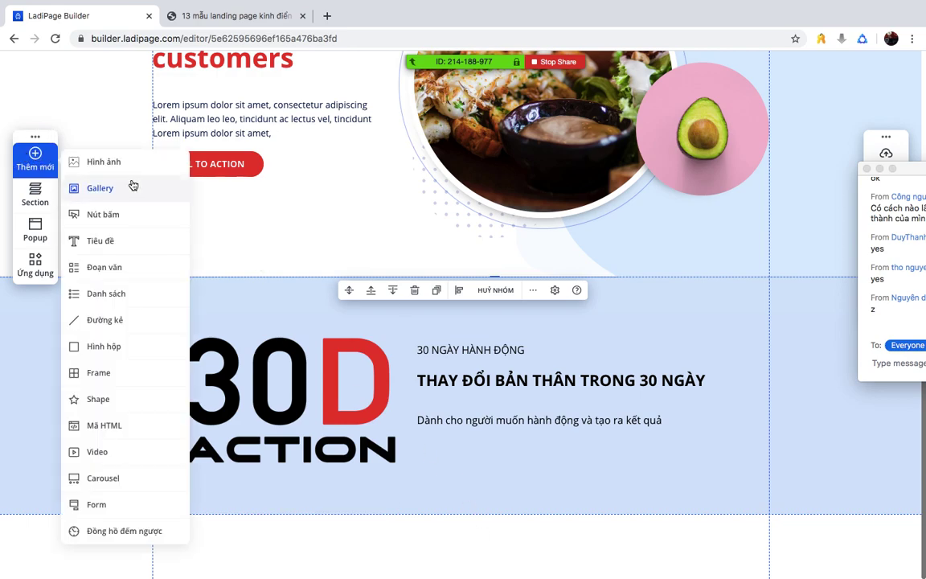
- Add a blank section, then delete it and clear the selection
left_click(34, 196)
left_click(93, 196)
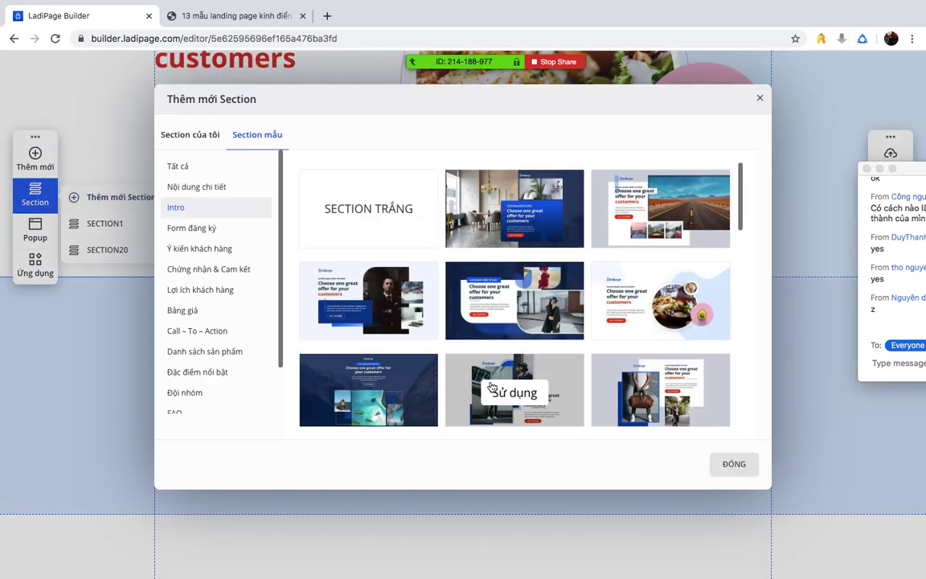
left_click(368, 208)
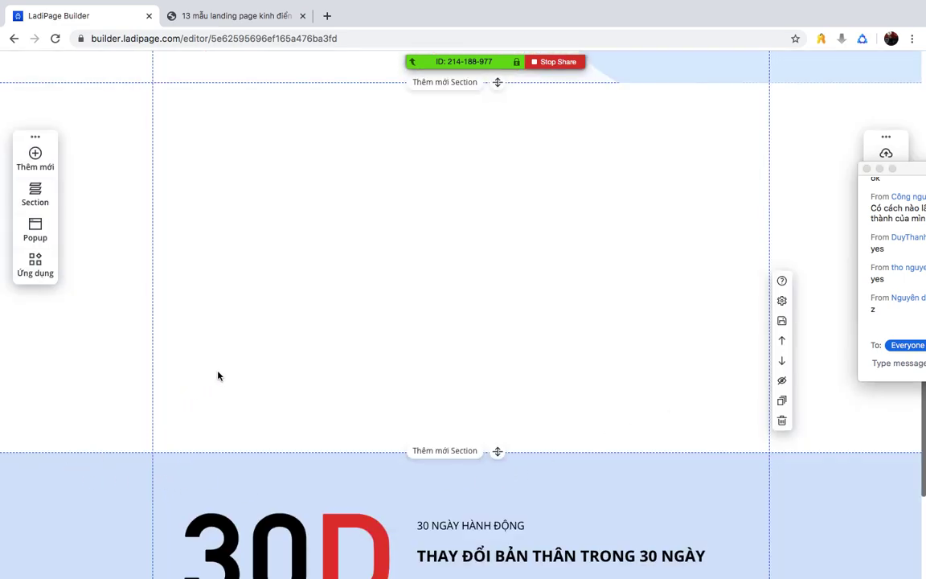
key("Delete")
left_click(368, 537)
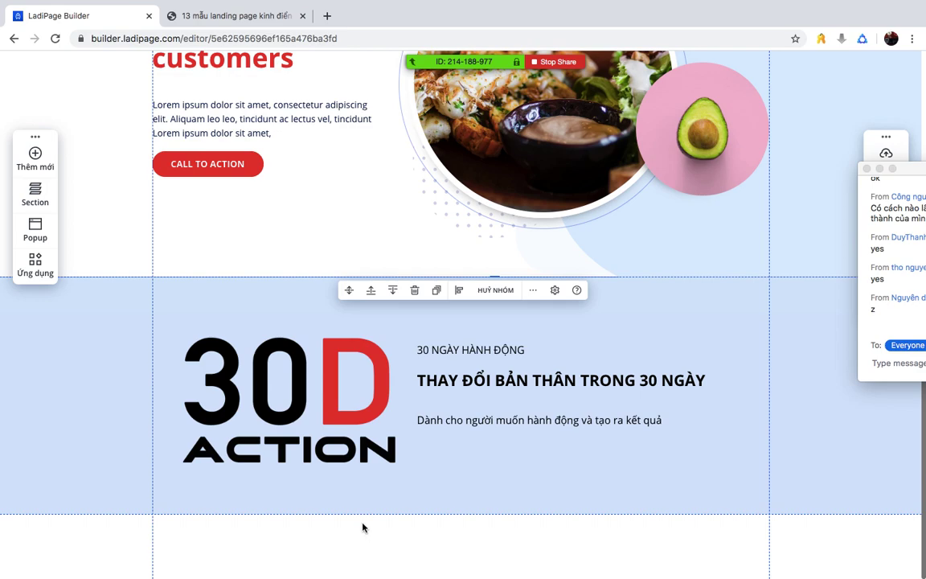
left_click(116, 522)
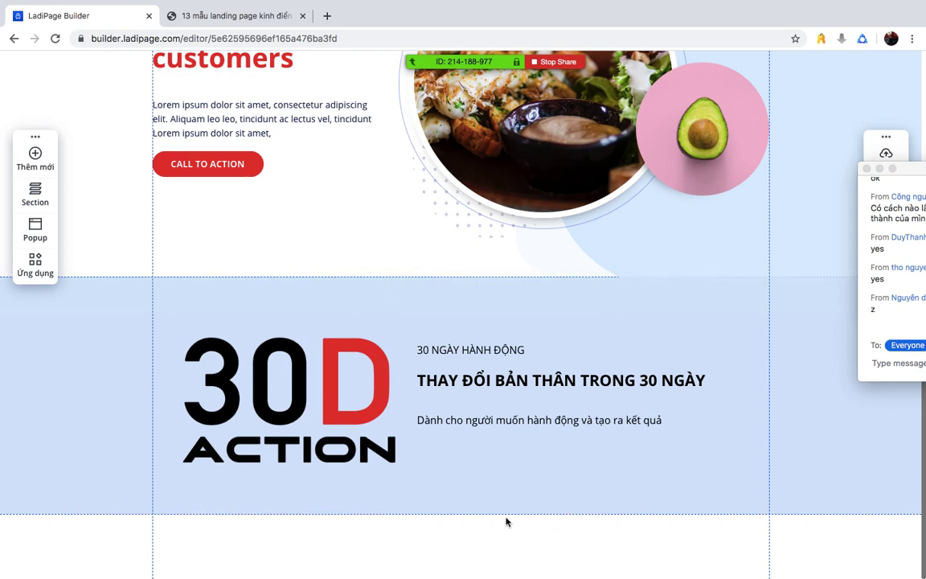
left_click(477, 517)
left_click(463, 574)
- Insert a SECTION TRẮNG template and move it below the 30D Action section
left_click(32, 201)
left_click(121, 199)
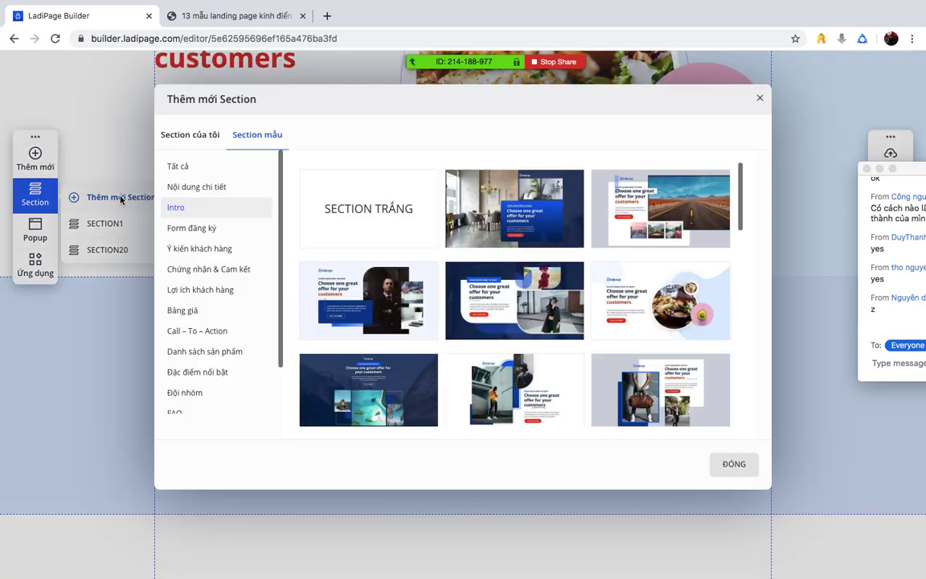
key("Escape")
left_click(36, 194)
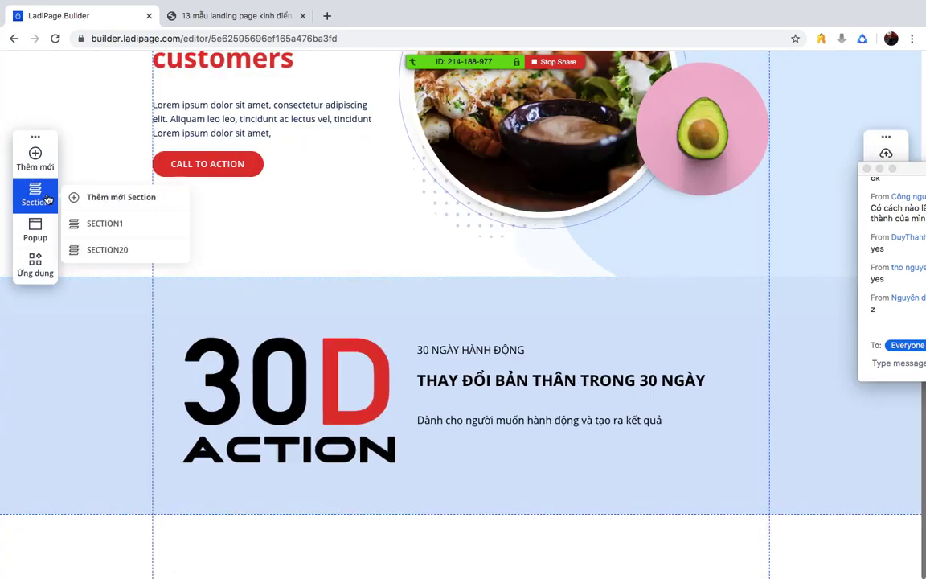
left_click(119, 197)
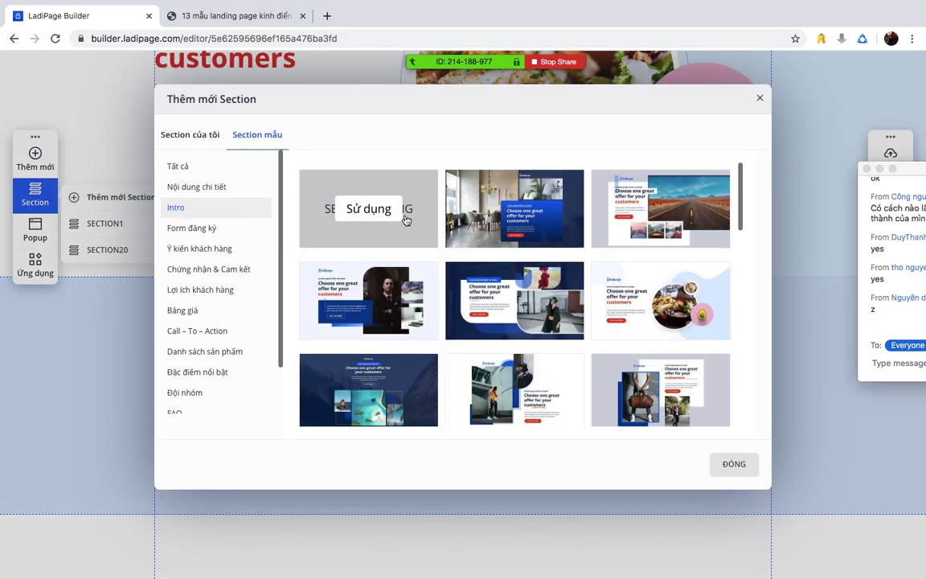
left_click(405, 218)
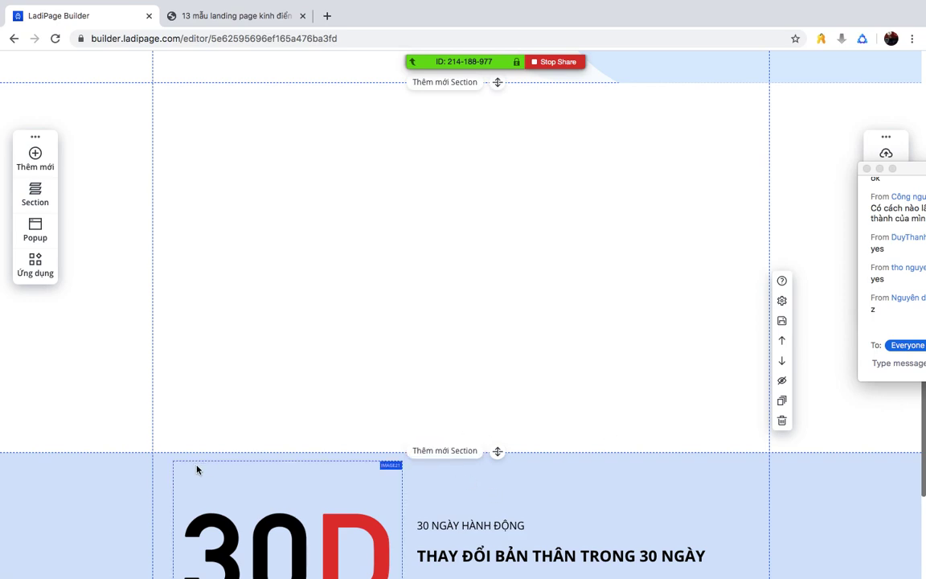
left_click_drag(100, 483, 111, 295)
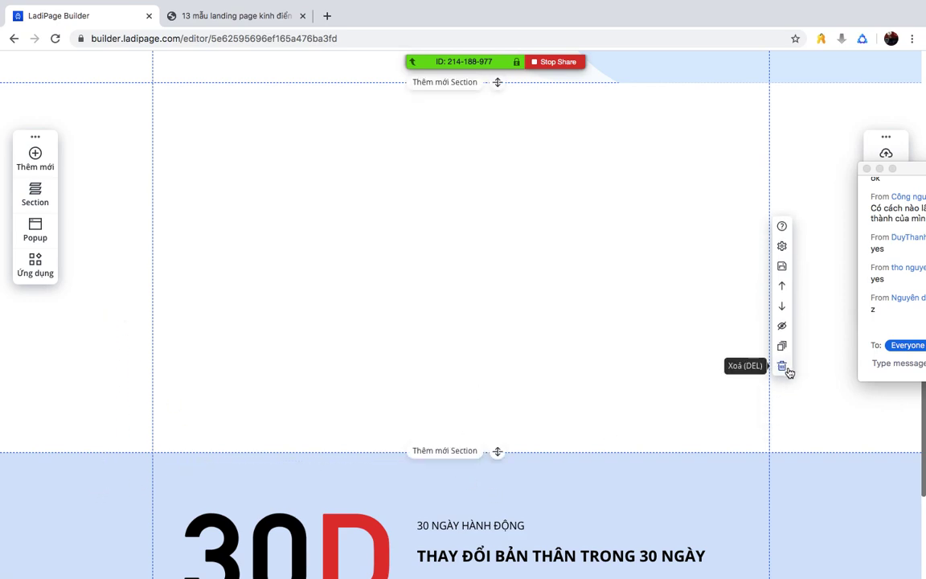
left_click(783, 306)
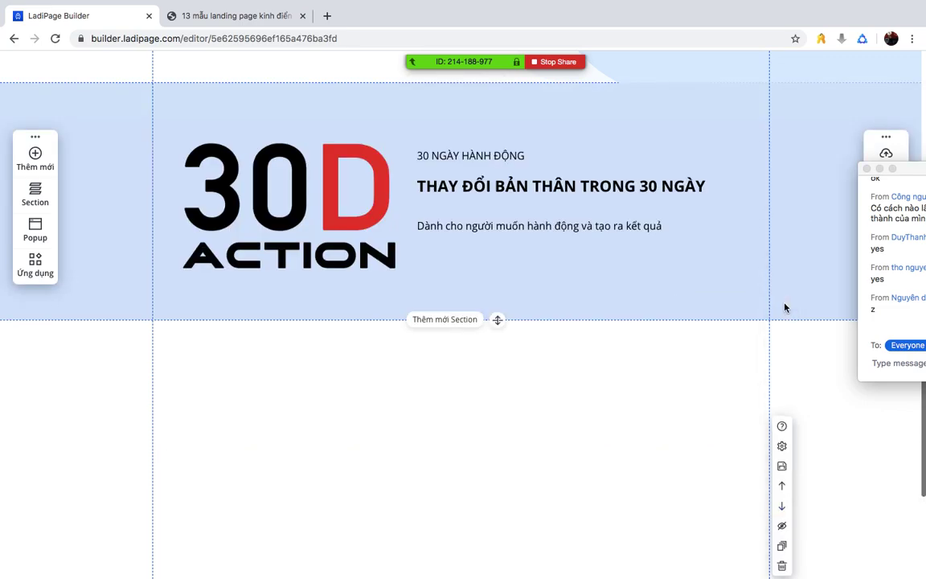
- Review the Movan restaurant example for reference and return to the editor
scroll(542, 331, "up", 5)
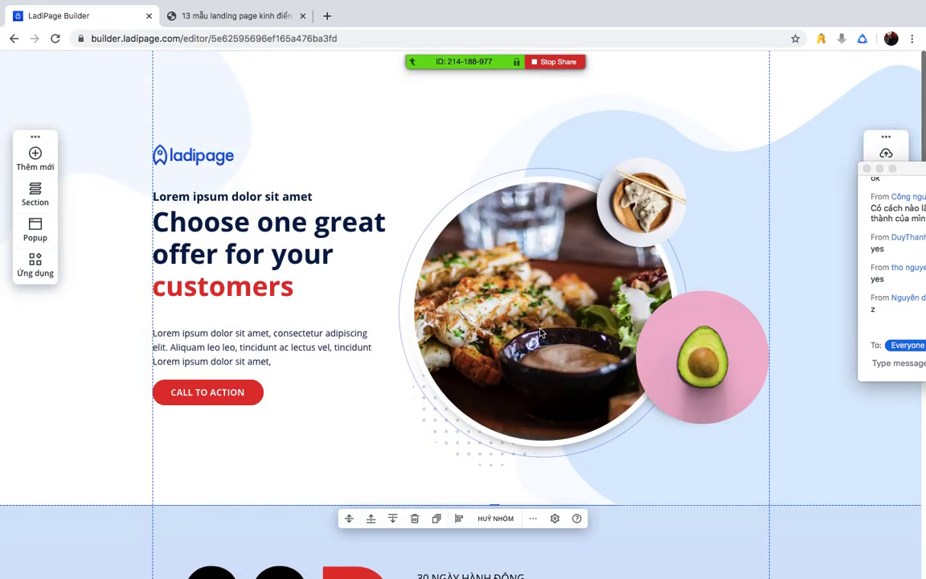
scroll(532, 366, "down", 7)
left_click(227, 17)
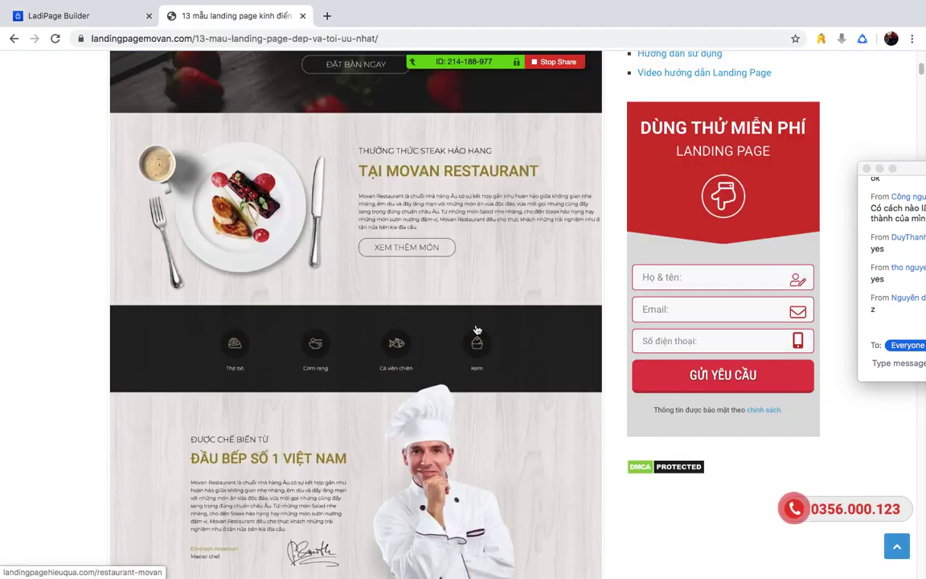
left_click(86, 16)
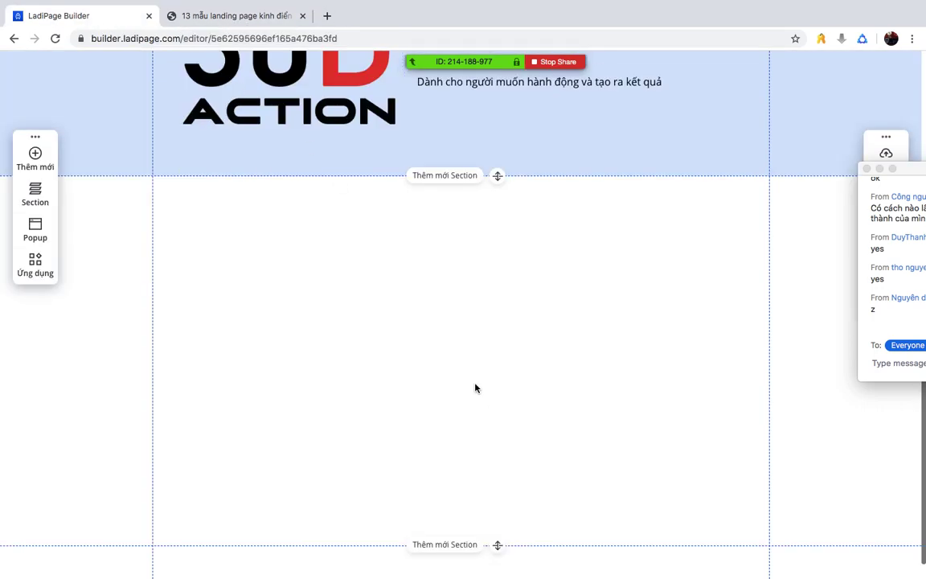
- Consult the restaurant template page for reference before adding elements
left_click(35, 159)
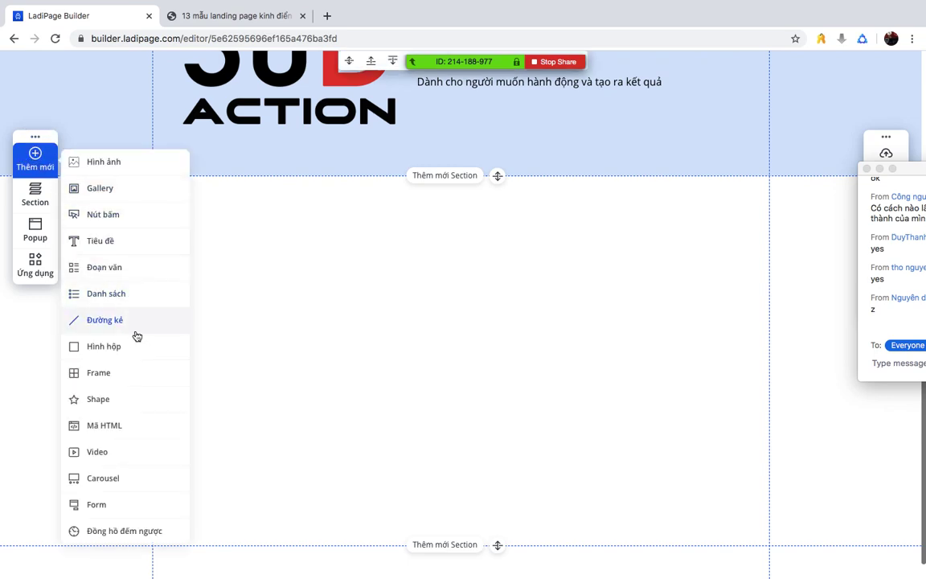
scroll(137, 378, "down", 1)
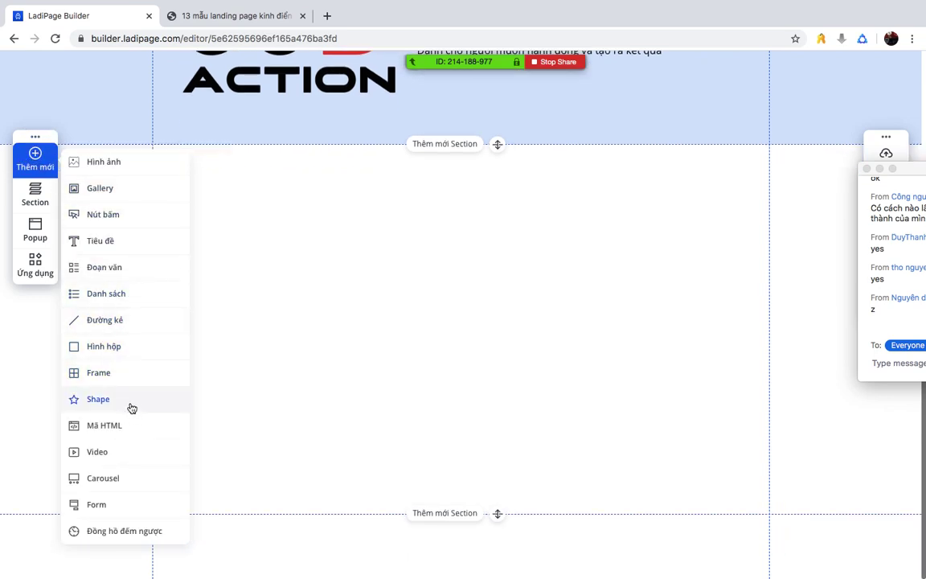
scroll(142, 400, "up", 1)
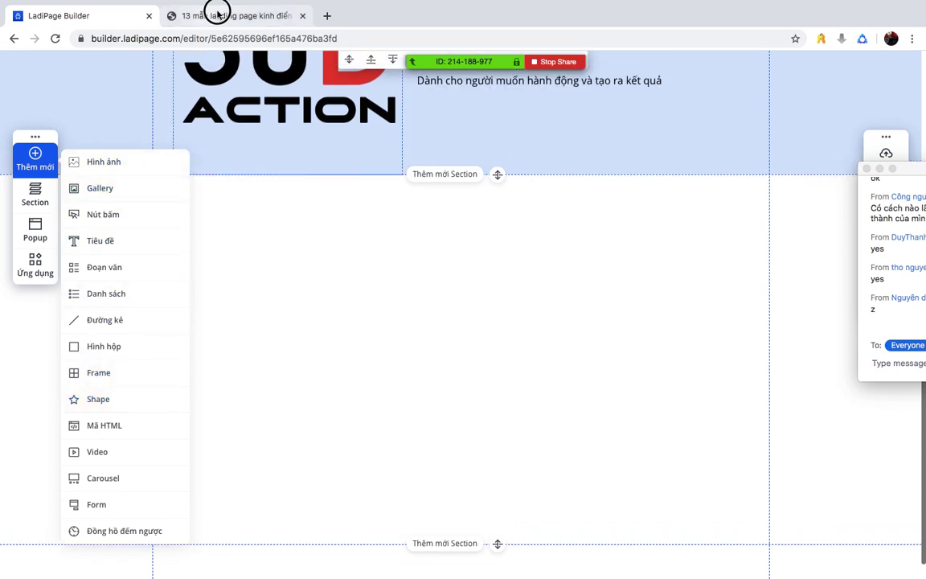
left_click(214, 12)
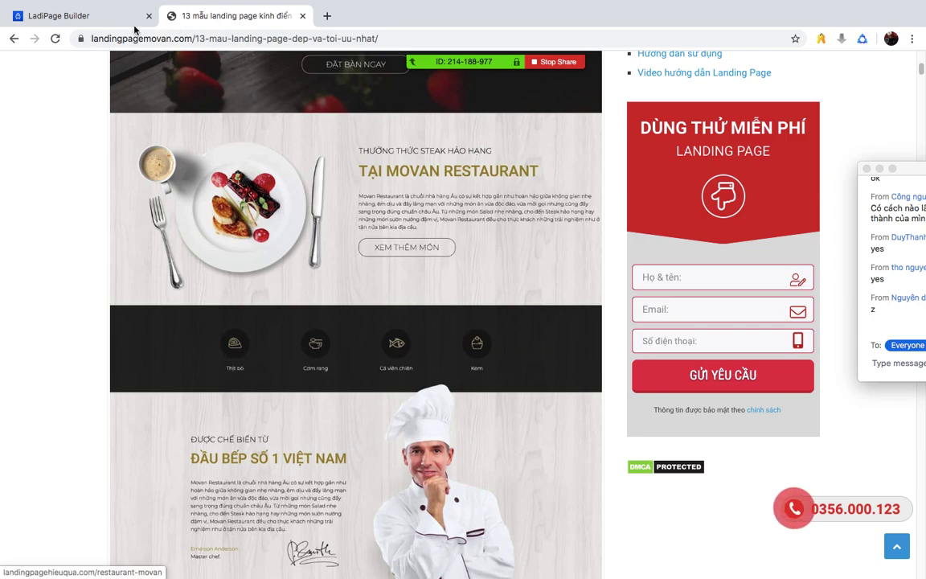
left_click(72, 16)
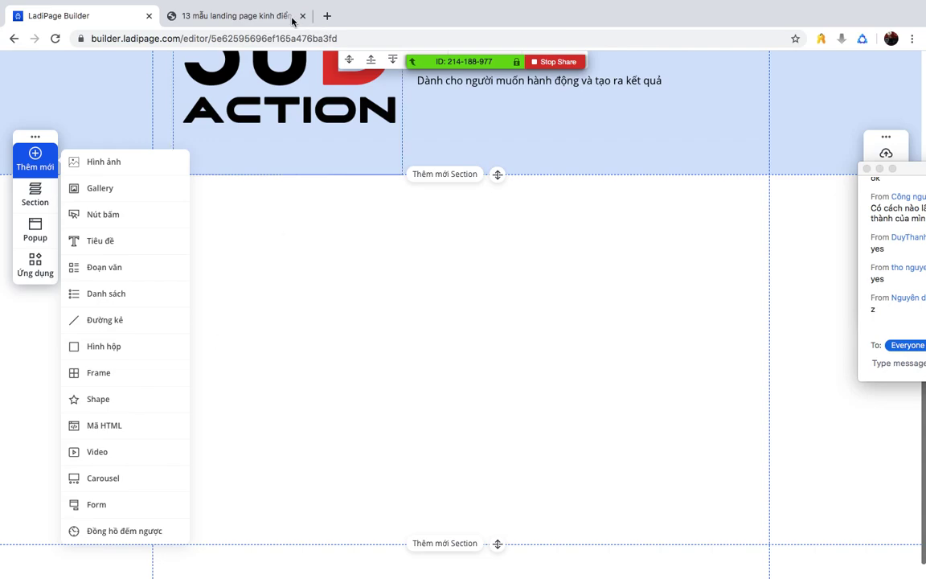
left_click(265, 16)
left_click(88, 16)
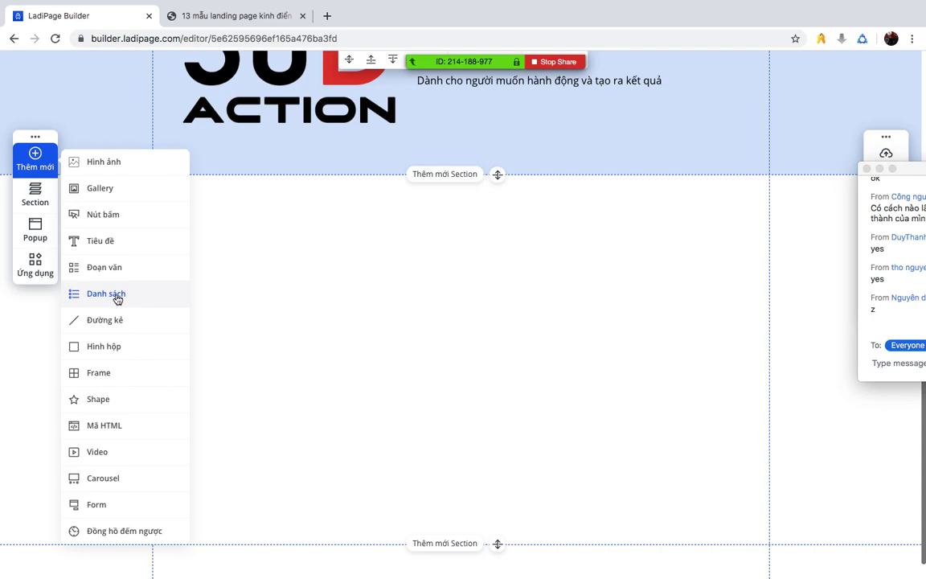
- Insert the person icon from the free Icon shapes and place it at the section's left
left_click(103, 395)
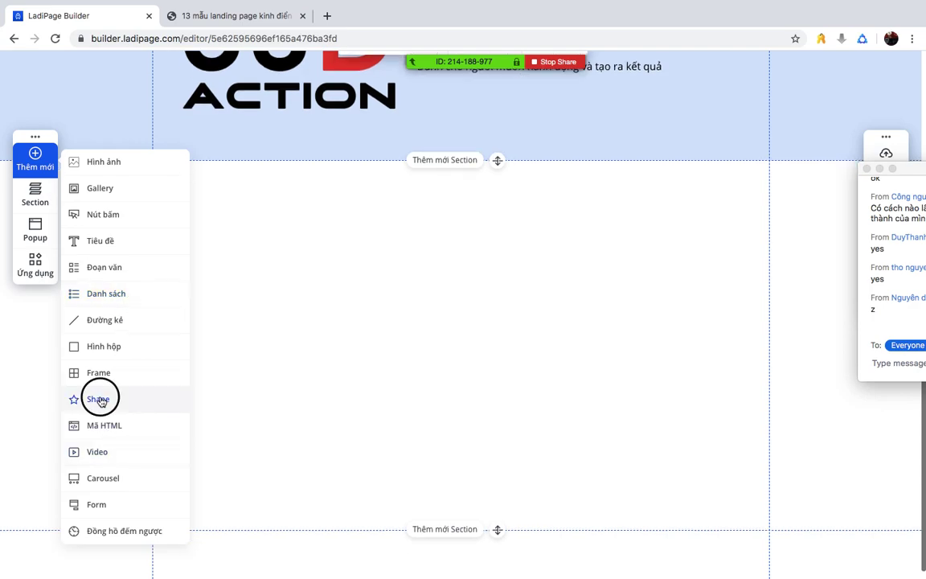
scroll(368, 347, "down", 15)
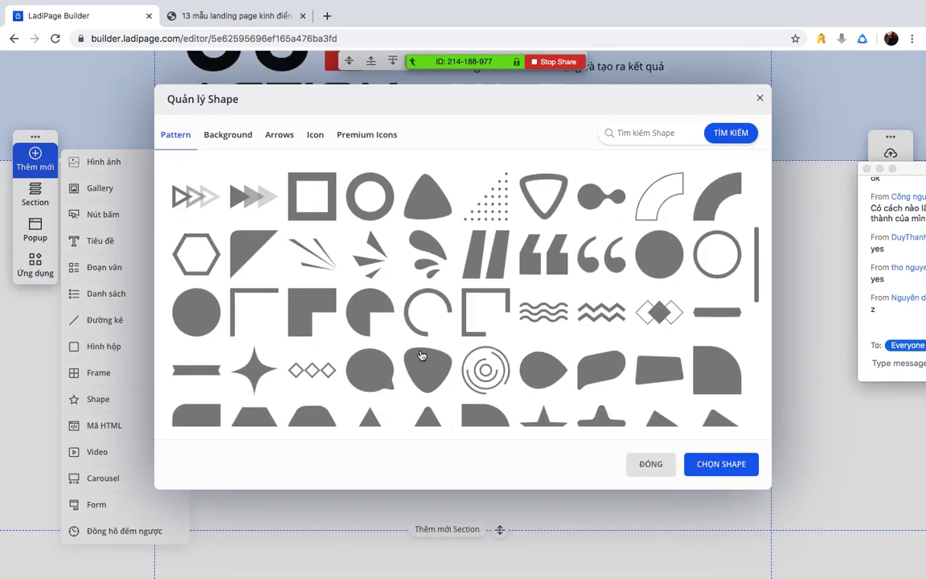
scroll(420, 354, "up", 15)
left_click(225, 134)
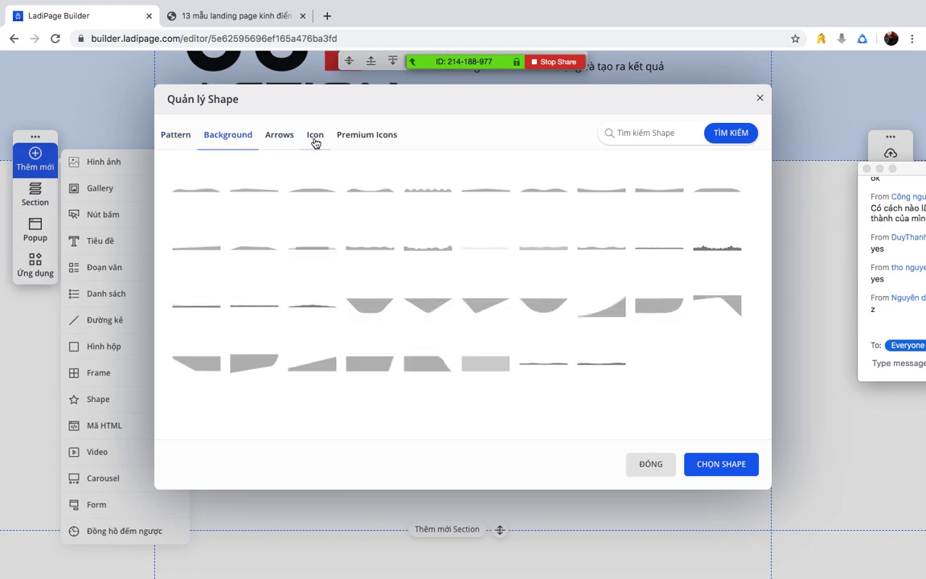
left_click(315, 134)
left_click(366, 134)
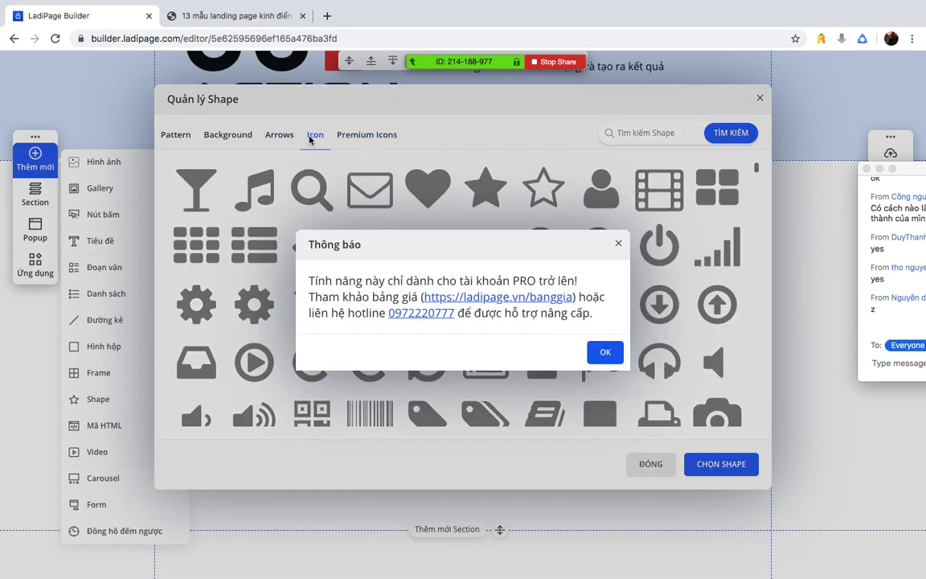
left_click(605, 351)
left_click(427, 186)
left_click(659, 188)
double_click(601, 189)
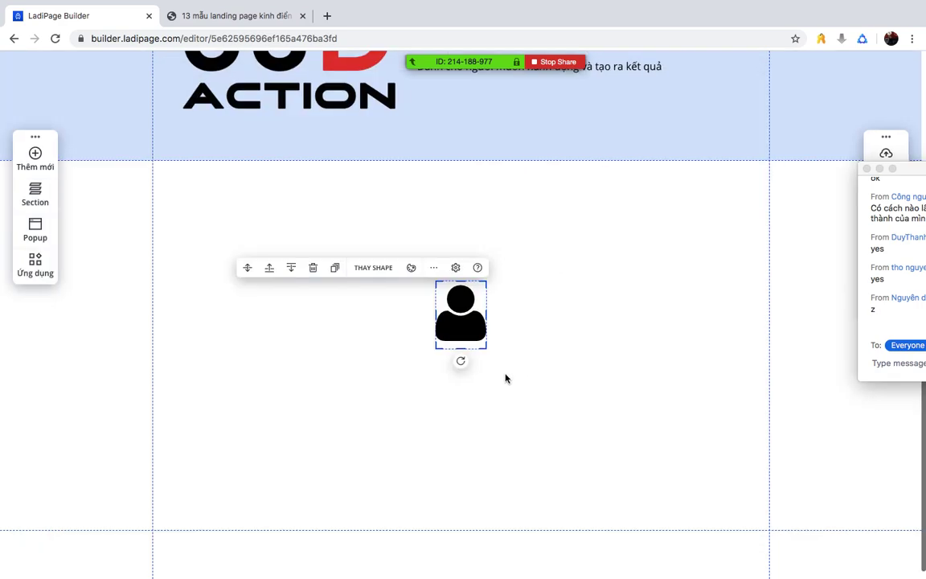
left_click_drag(455, 309, 233, 268)
- Add a star icon beside the person icon and resize it to about 87 x 99
left_click(37, 164)
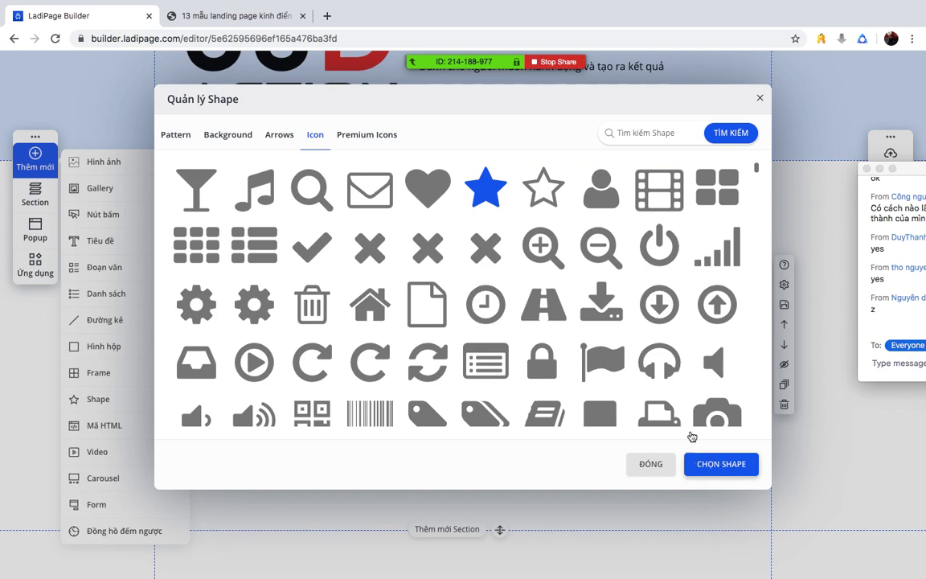
left_click(719, 464)
left_click_drag(458, 309, 341, 264)
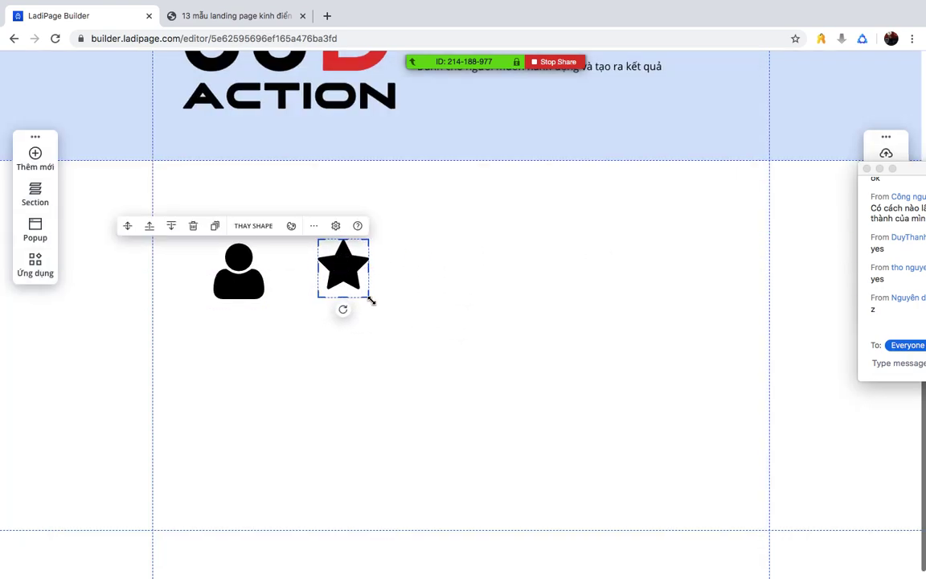
left_click_drag(373, 301, 396, 300)
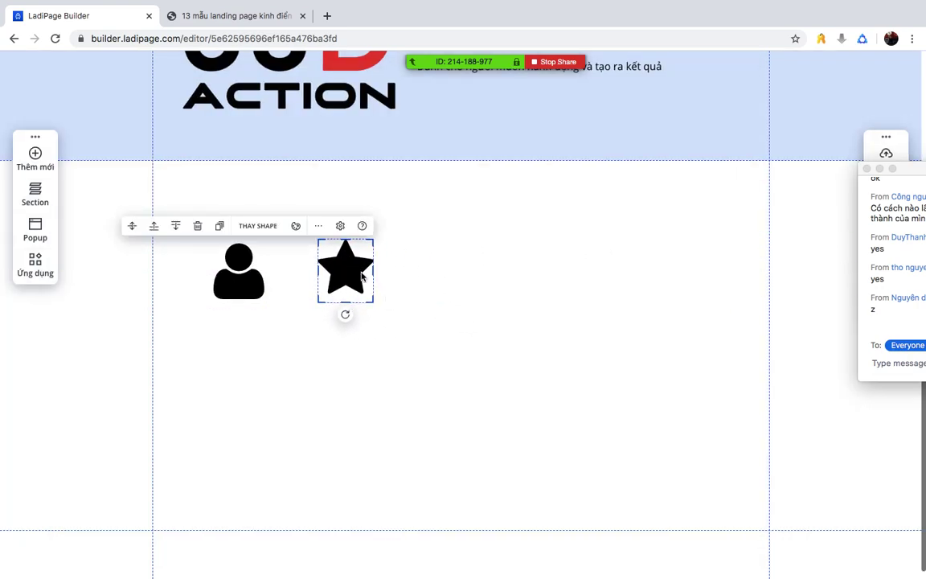
left_click(481, 251)
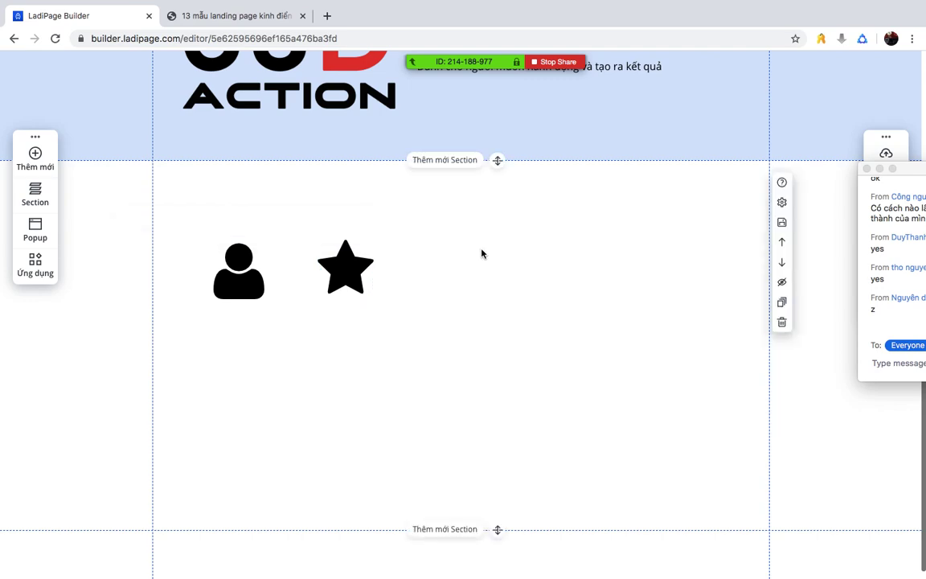
left_click(352, 271)
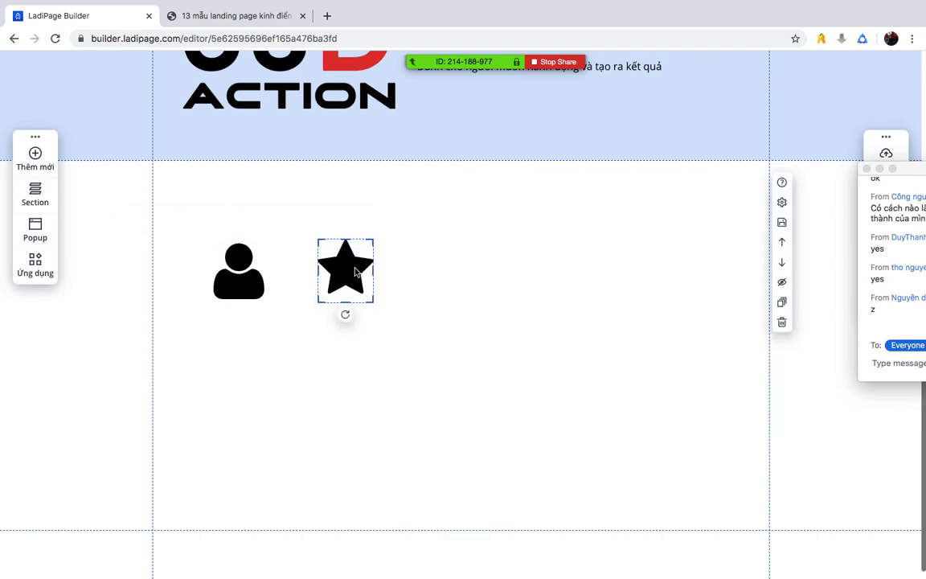
left_click(430, 272)
- Paste two more stars and space all three evenly in a row
key("ctrl+v")
left_click_drag(459, 309, 453, 268)
left_click(625, 291)
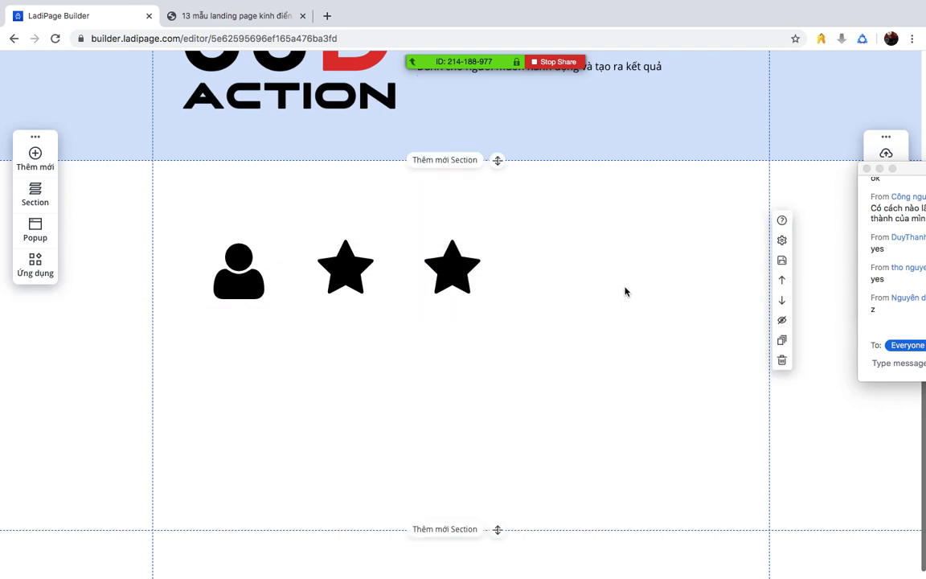
key("ctrl+v")
left_click_drag(481, 306, 616, 269)
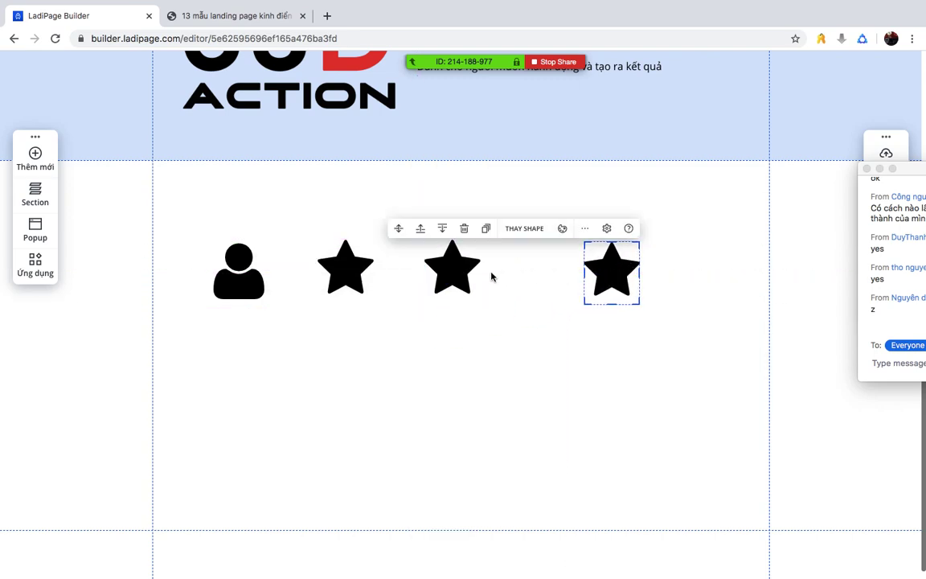
left_click_drag(452, 272, 492, 272)
left_click_drag(341, 270, 352, 275)
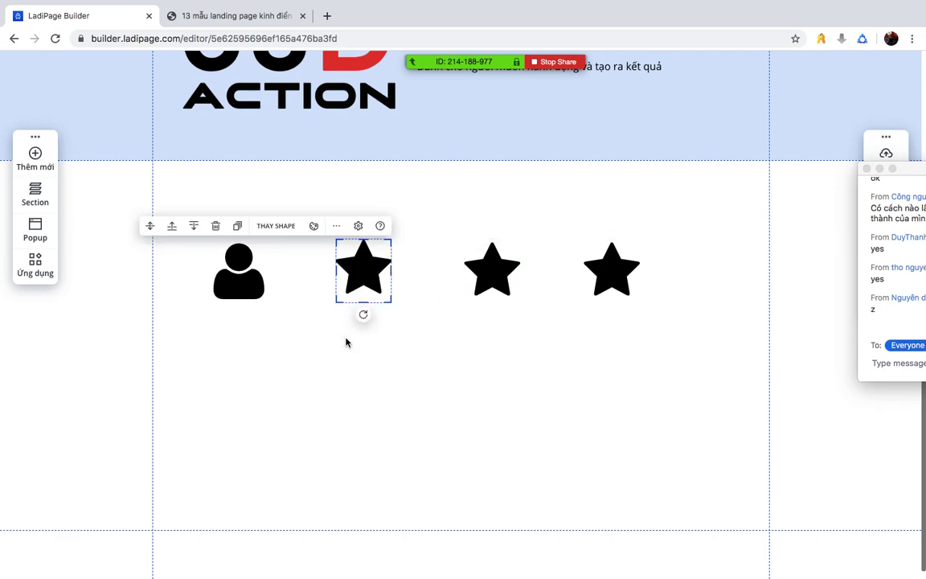
left_click(345, 342)
left_click(55, 161)
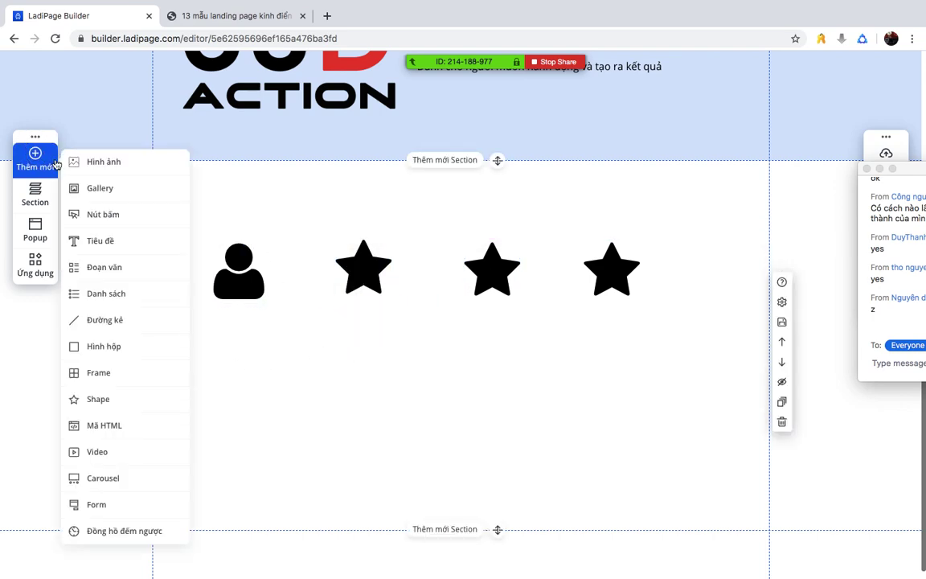
- Add a headline under the person icon and retype it as 'Tiêu đề 1'
left_click(114, 247)
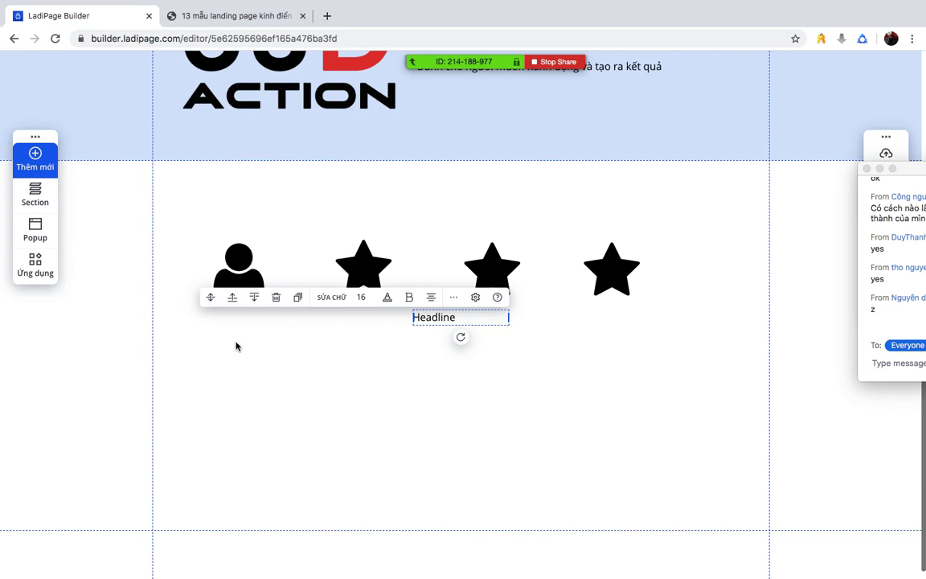
left_click_drag(431, 324, 207, 330)
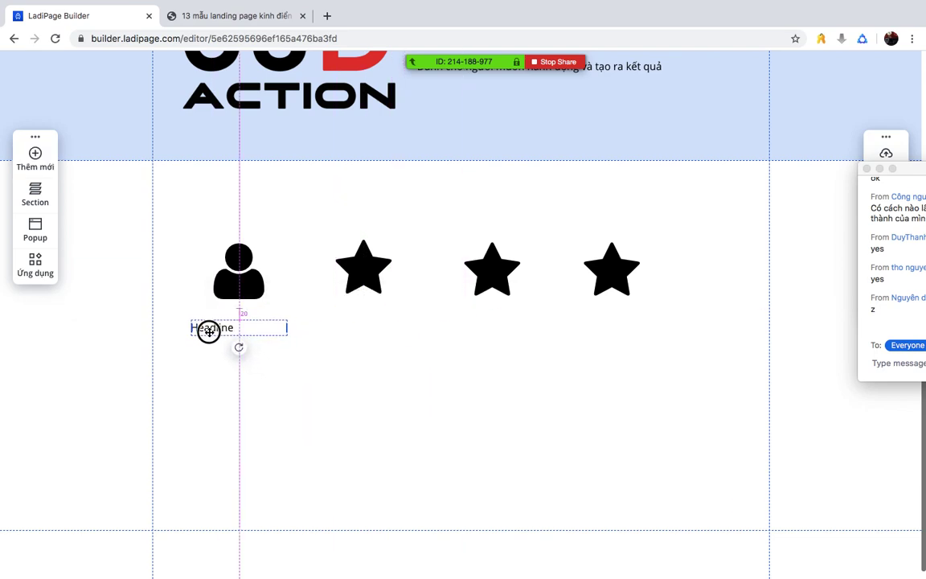
double_click(224, 329)
type("Tie")
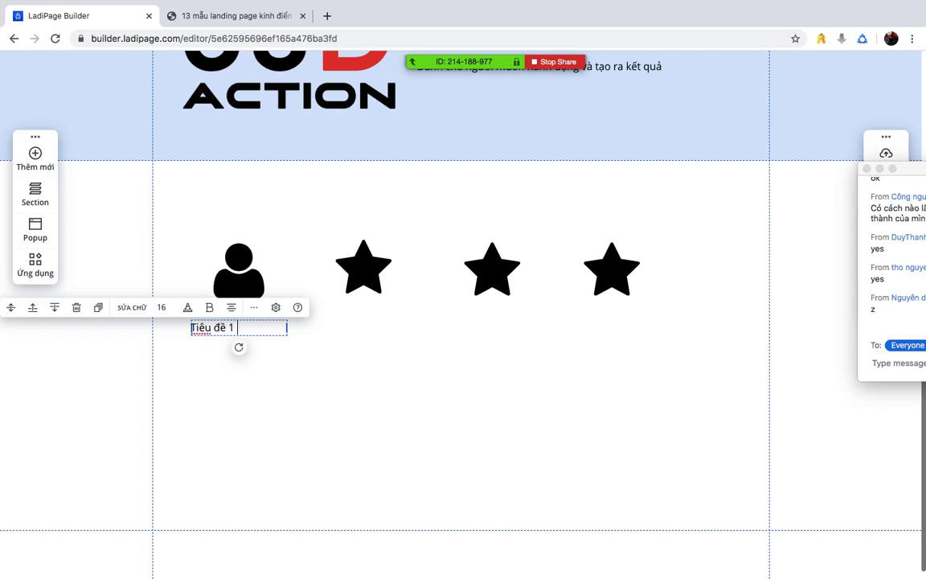
left_click(232, 345)
left_click(210, 338)
- Paste three copies of the 'Tiêu đề 1' caption, one under each star
left_click(353, 327)
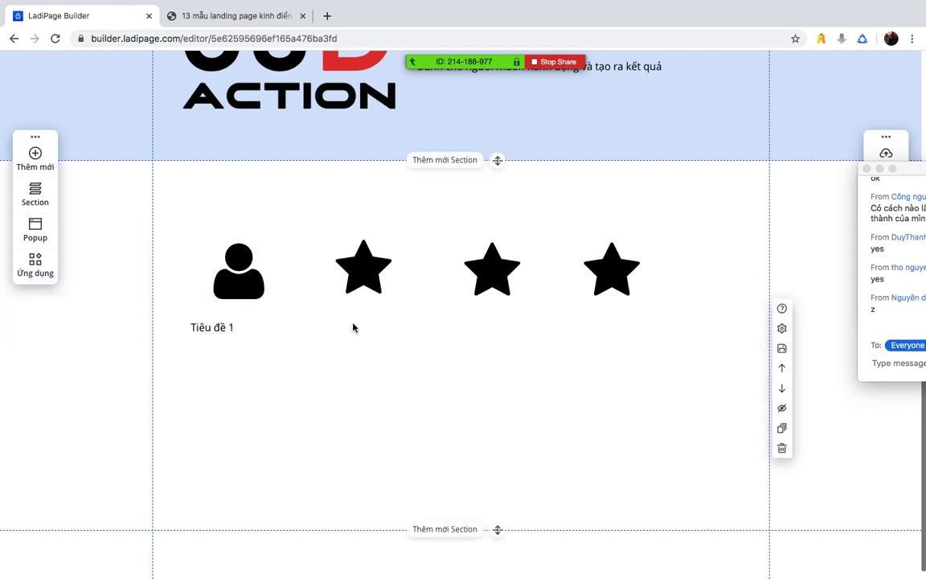
key("ctrl+v")
left_click_drag(498, 325, 376, 330)
left_click(530, 346)
key("ctrl+v")
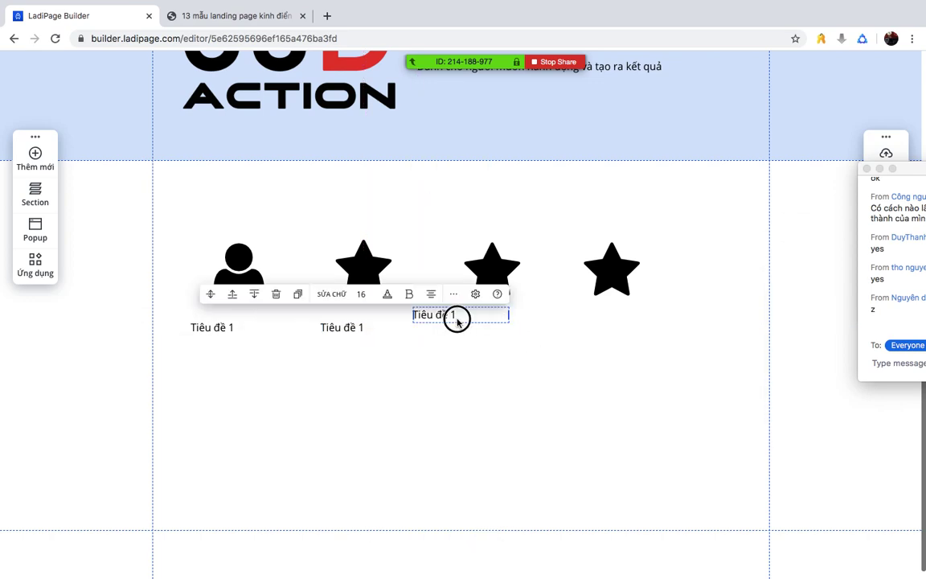
left_click_drag(457, 316, 504, 332)
left_click(654, 348)
key("ctrl+v")
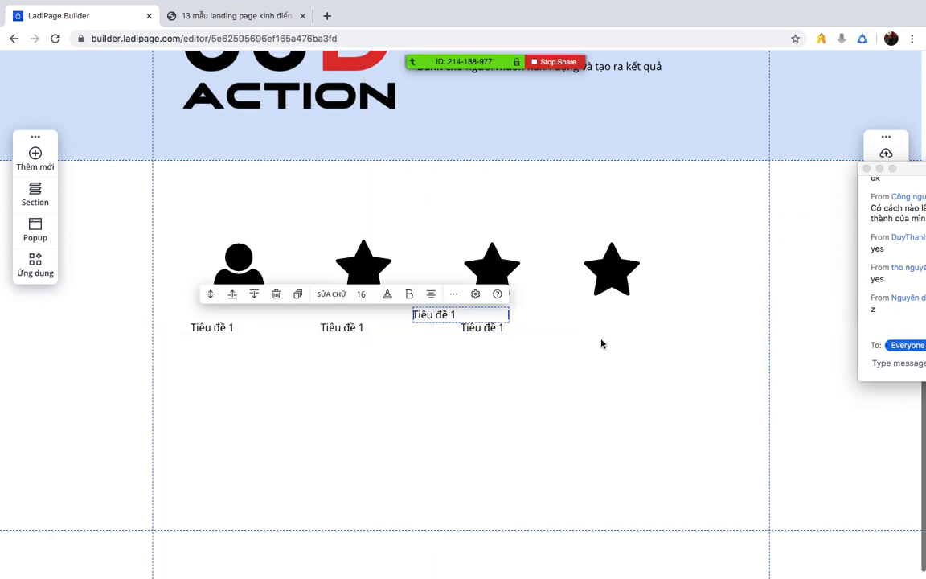
left_click_drag(438, 325, 608, 331)
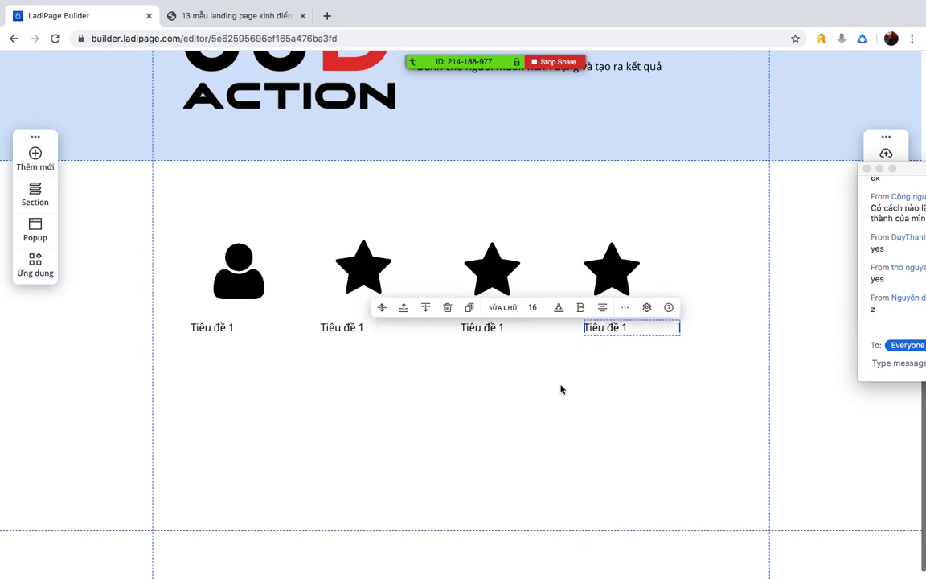
left_click(560, 386)
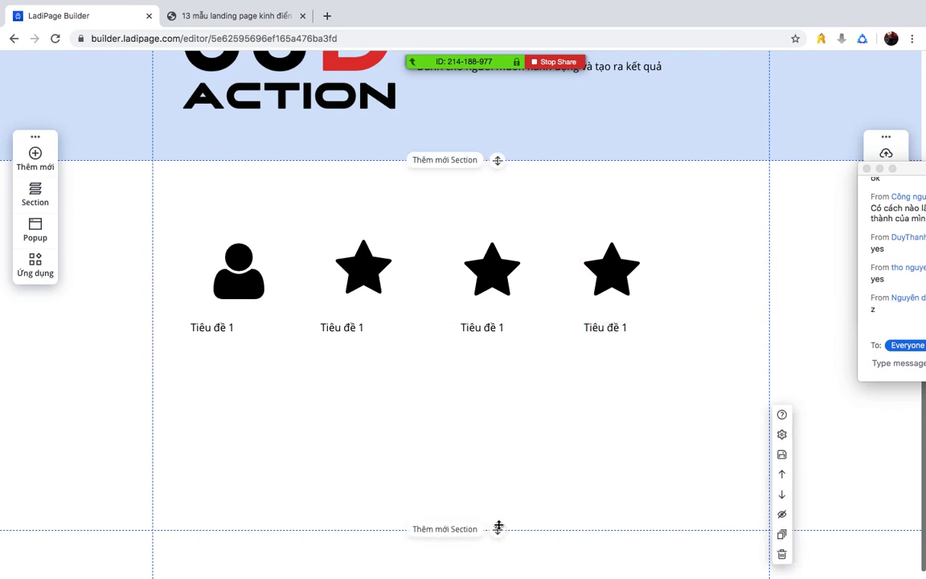
- Shorten the white icons section and adjust the header section's height
left_click_drag(498, 526, 490, 363)
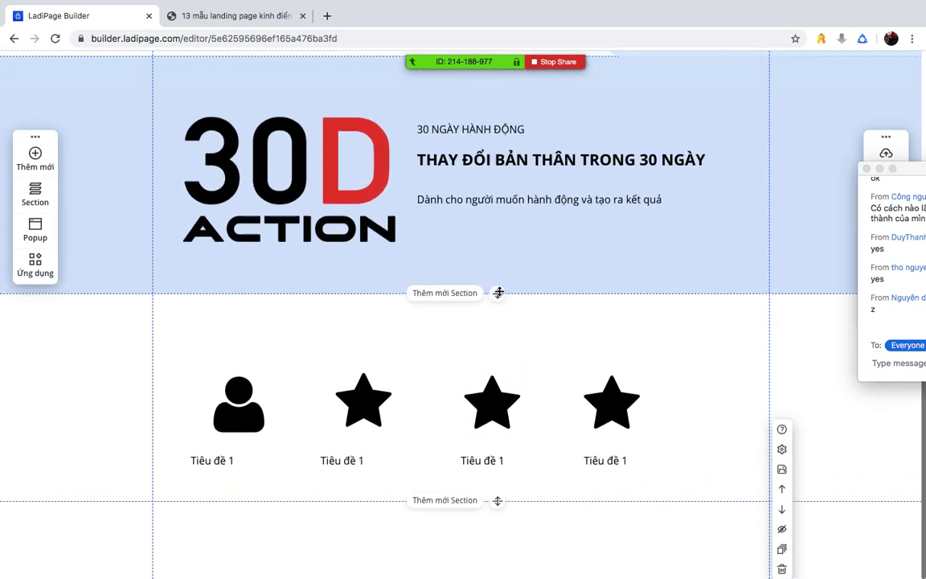
left_click_drag(498, 293, 503, 261)
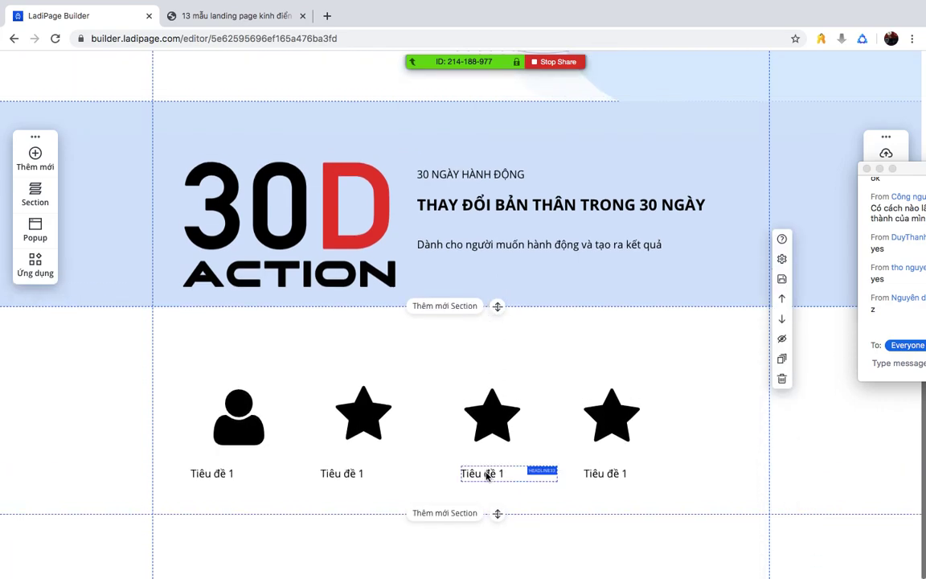
mouse_move(497, 513)
left_mouse_down()
mouse_move(496, 471)
mouse_move(499, 496)
left_mouse_up()
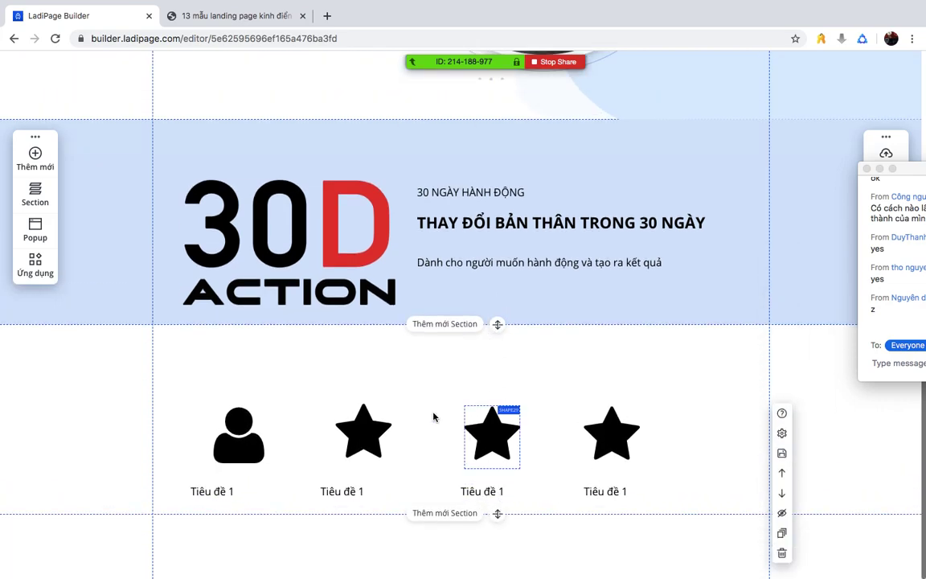
- Move the four icons and their captions up and right, then group them with Ctrl+G
left_click_drag(178, 384, 675, 500)
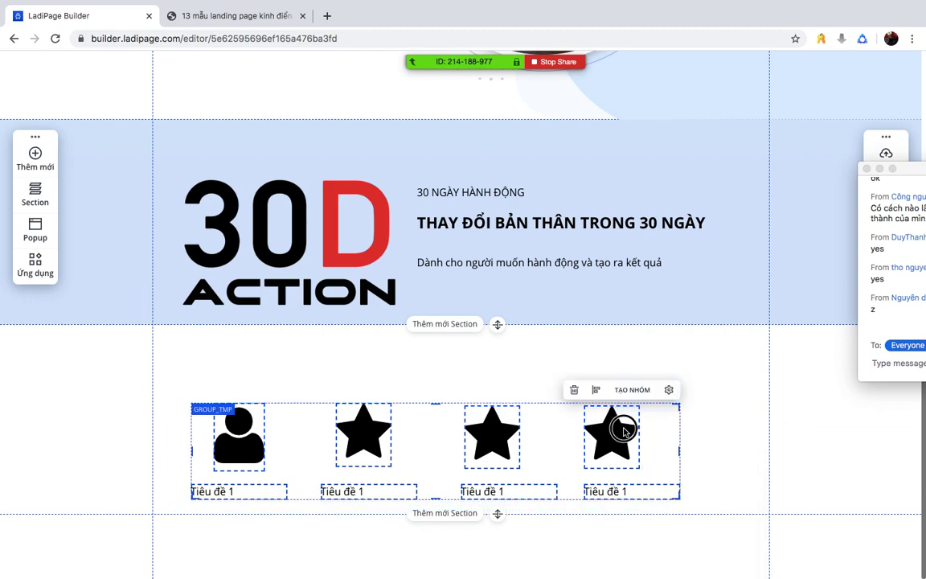
left_click_drag(623, 431, 648, 386)
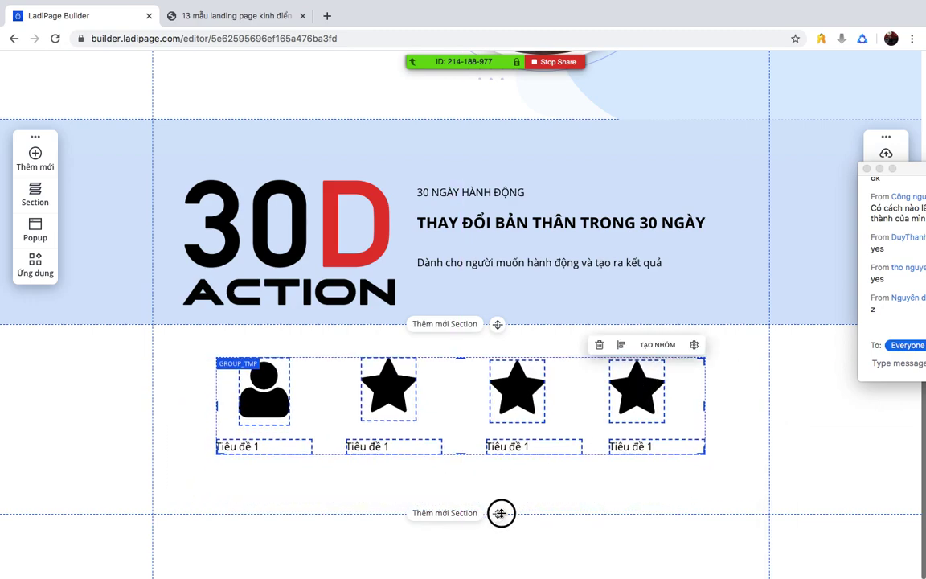
key("ctrl+g")
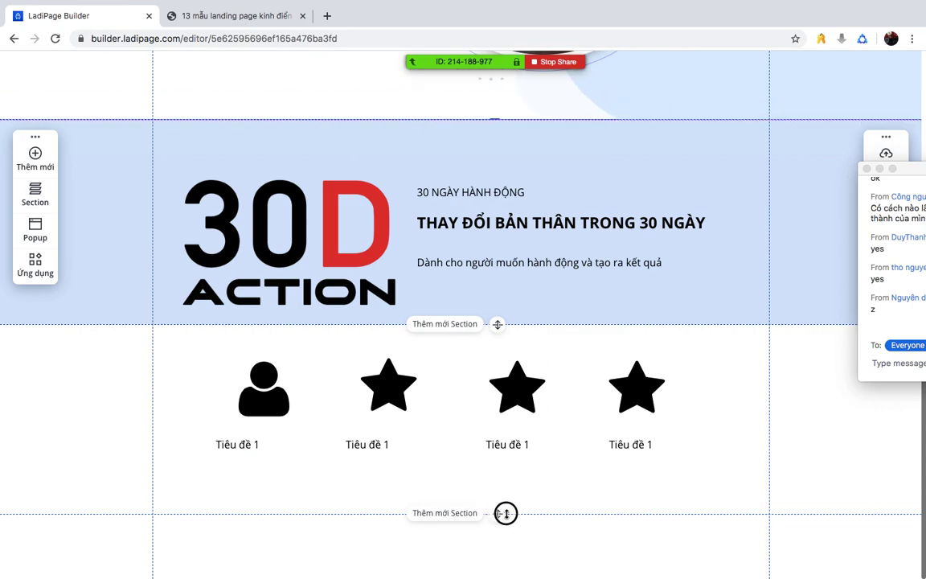
left_click(572, 501)
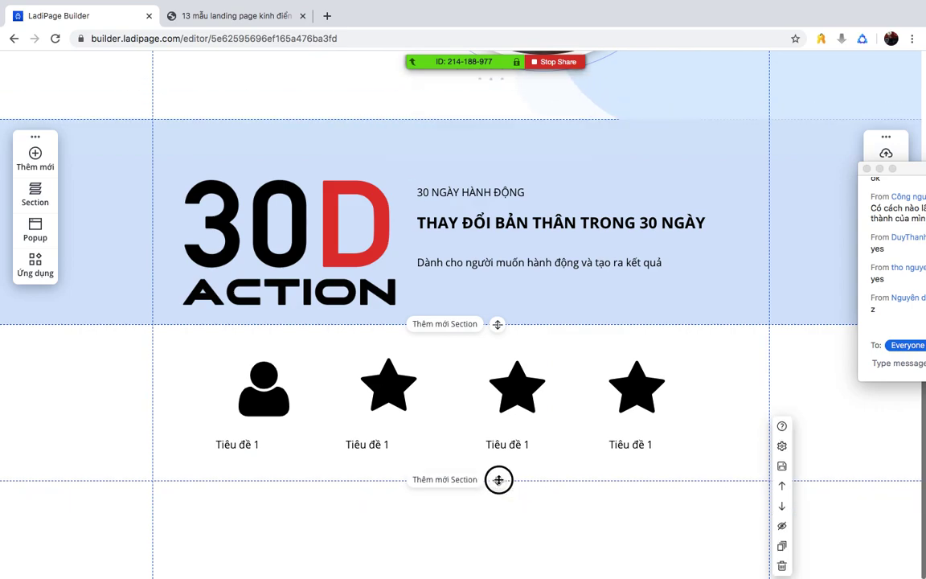
- Realign the second star's 'Tiêu đề 1' caption and narrow its text box
scroll(550, 513, "up", 1)
scroll(549, 513, "up", 1)
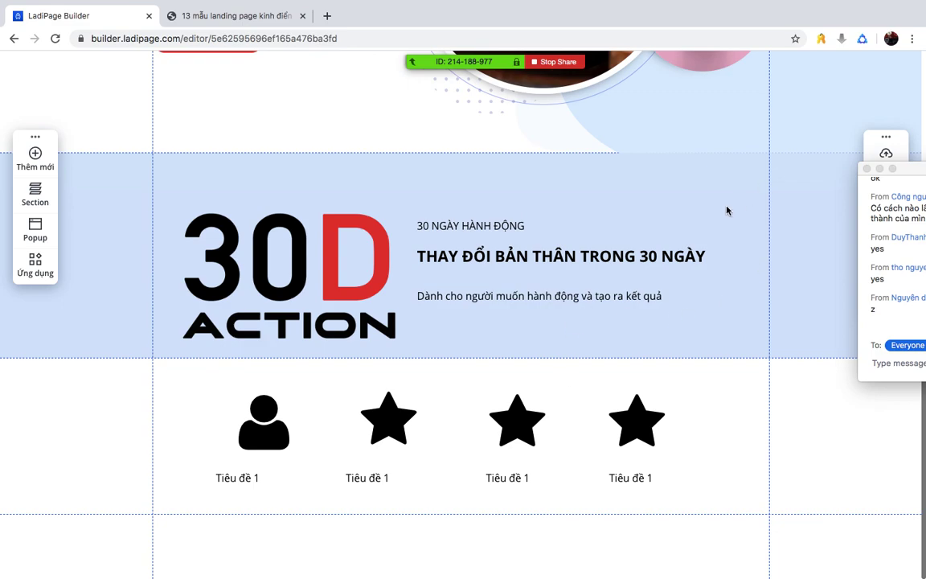
scroll(586, 276, "up", 5)
scroll(586, 277, "down", 5)
left_click_drag(370, 478, 389, 479)
left_click_drag(458, 480, 423, 484)
left_click(464, 399)
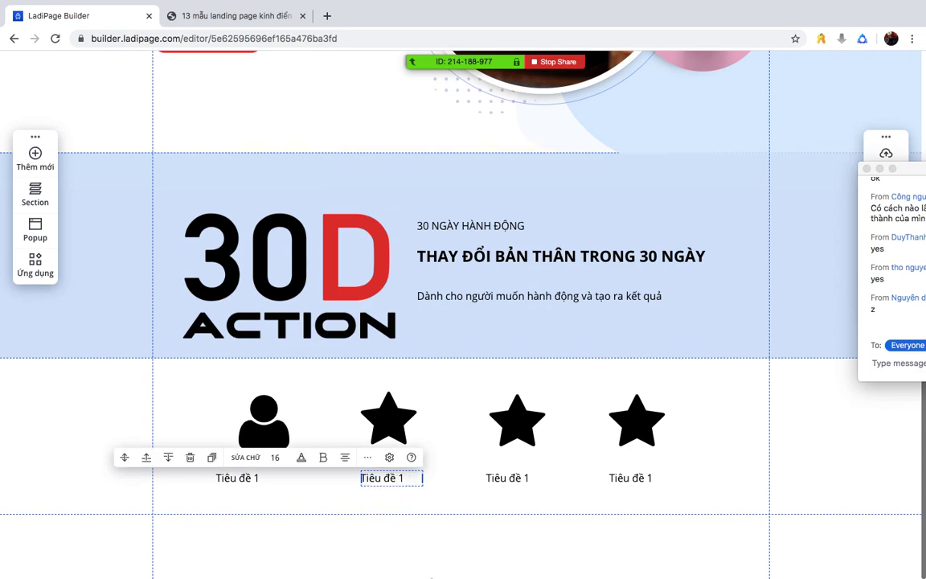
left_click(389, 482)
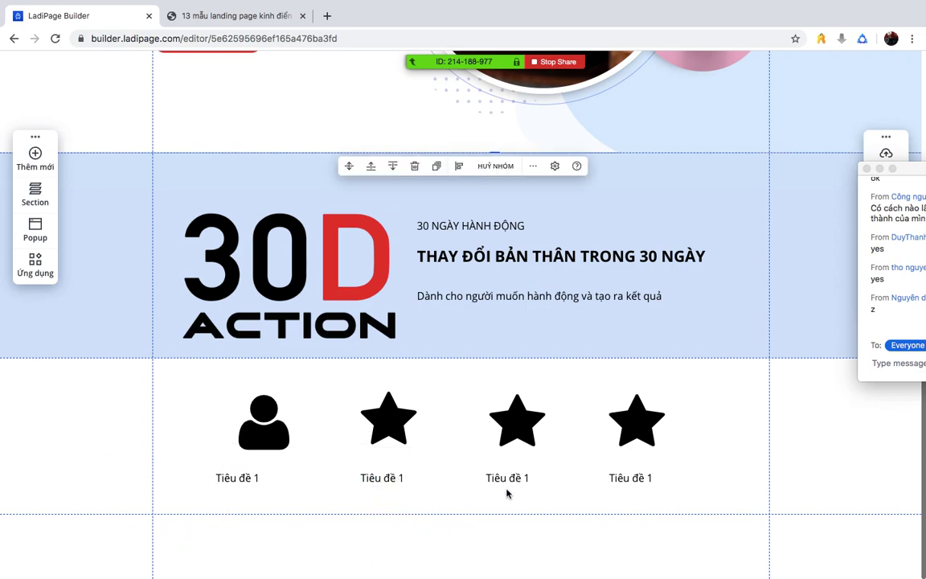
scroll(506, 493, "up", 5)
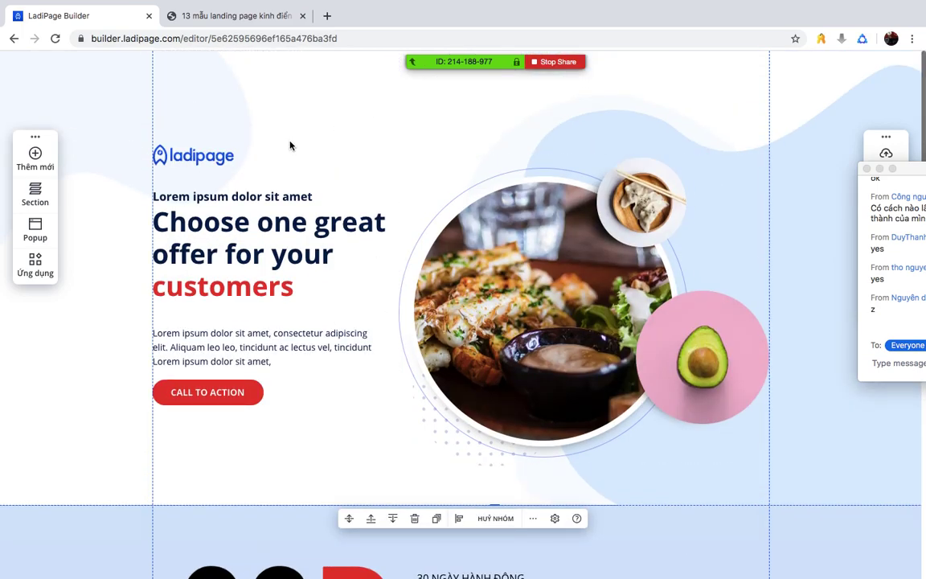
scroll(290, 145, "down", 5)
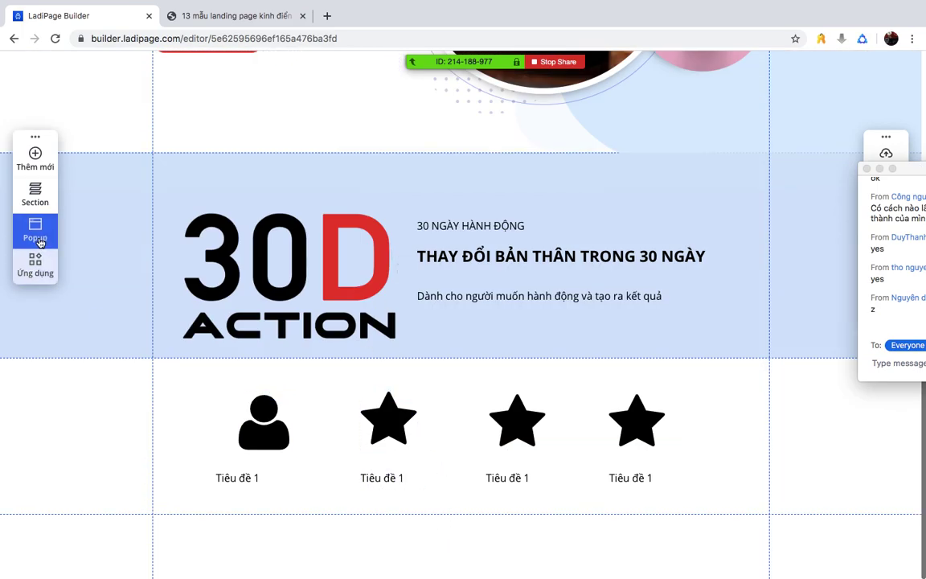
left_click(35, 195)
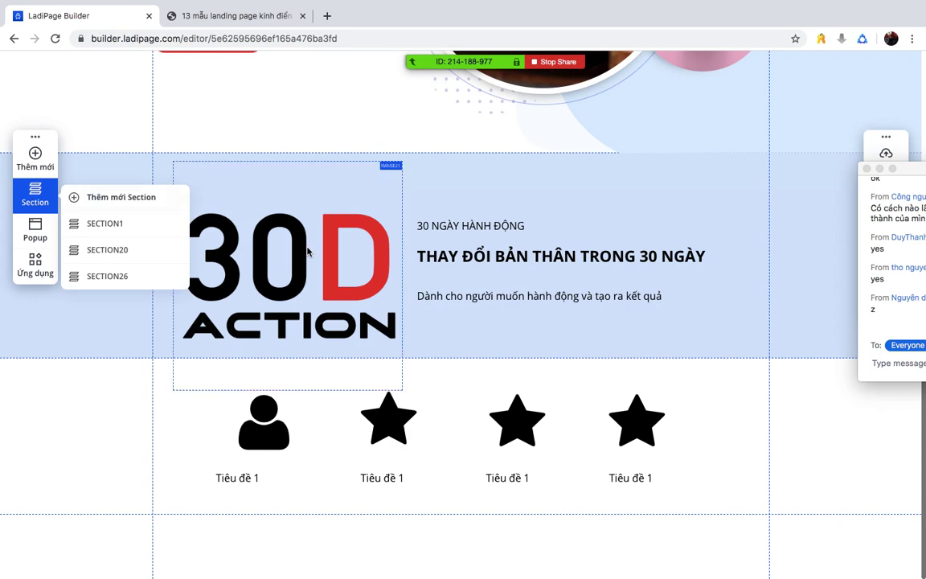
- Add a new section from the Form đăng ký category using the 'Nhận thông tin' email-signup template
left_click(122, 197)
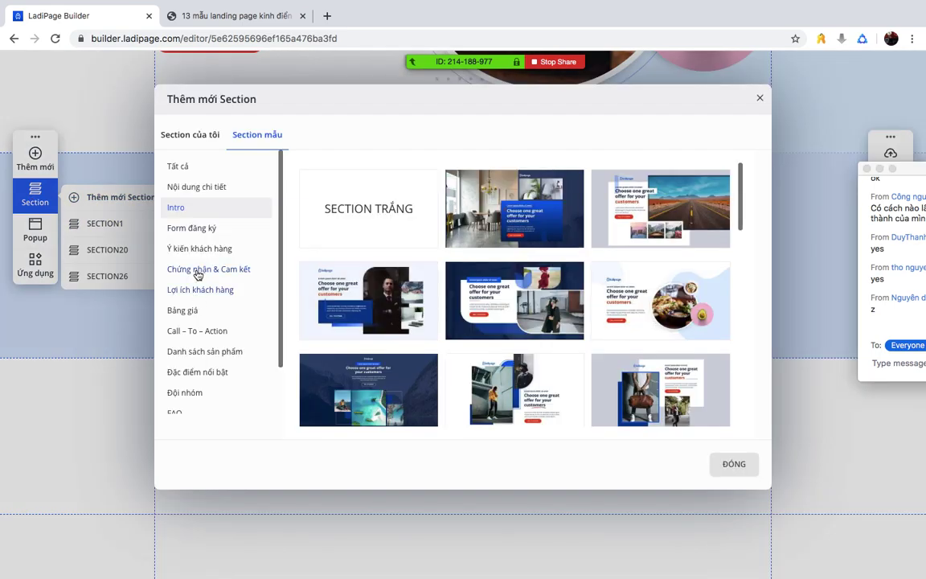
left_click(195, 227)
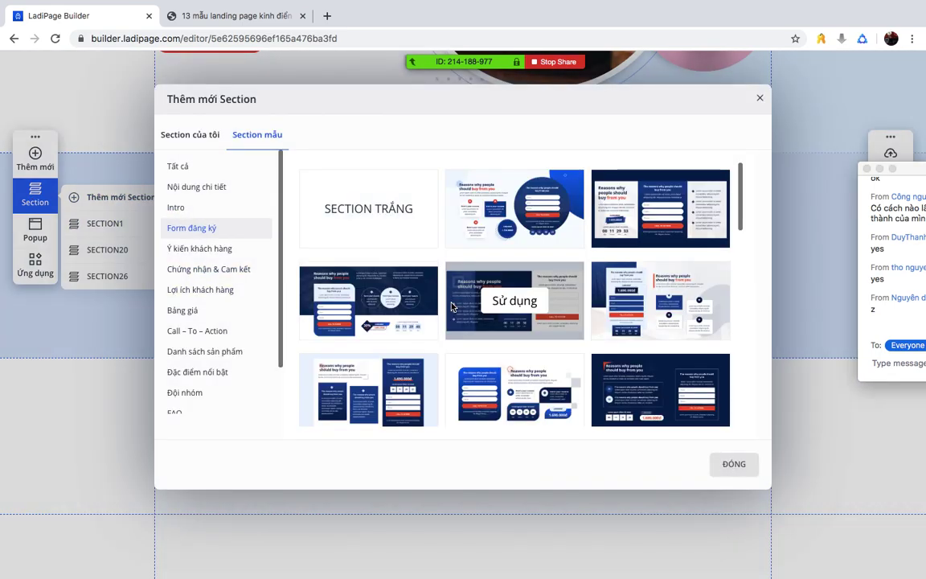
scroll(627, 330, "down", 3)
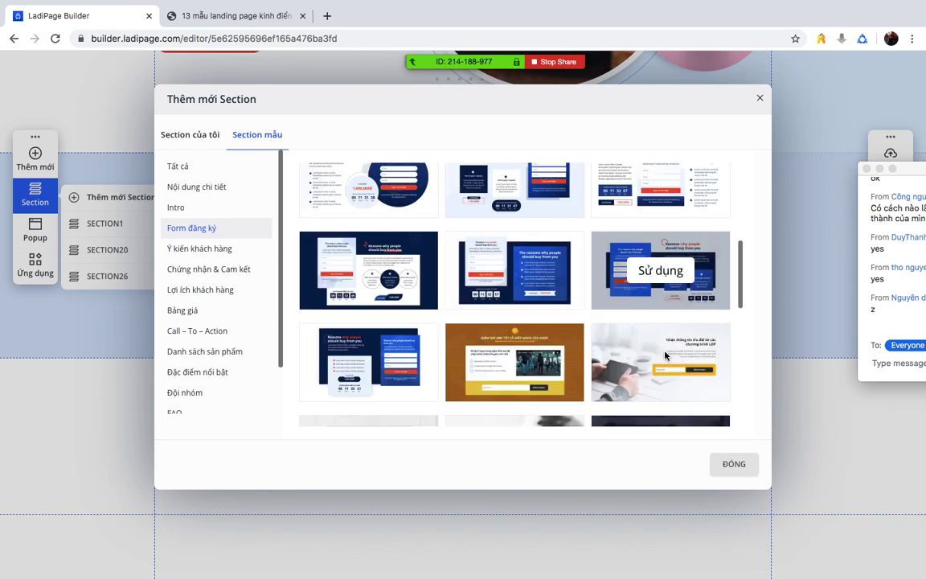
scroll(665, 354, "down", 2)
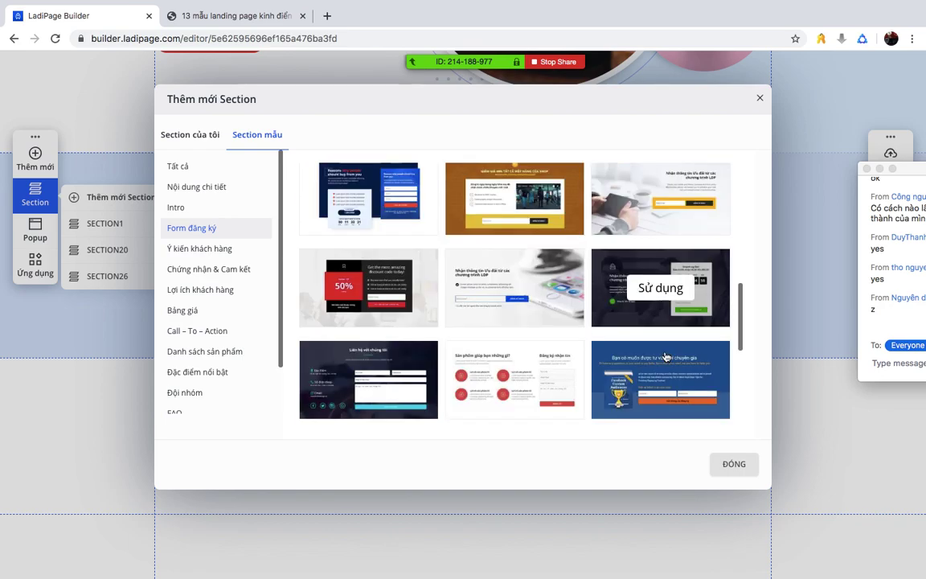
left_click(671, 203)
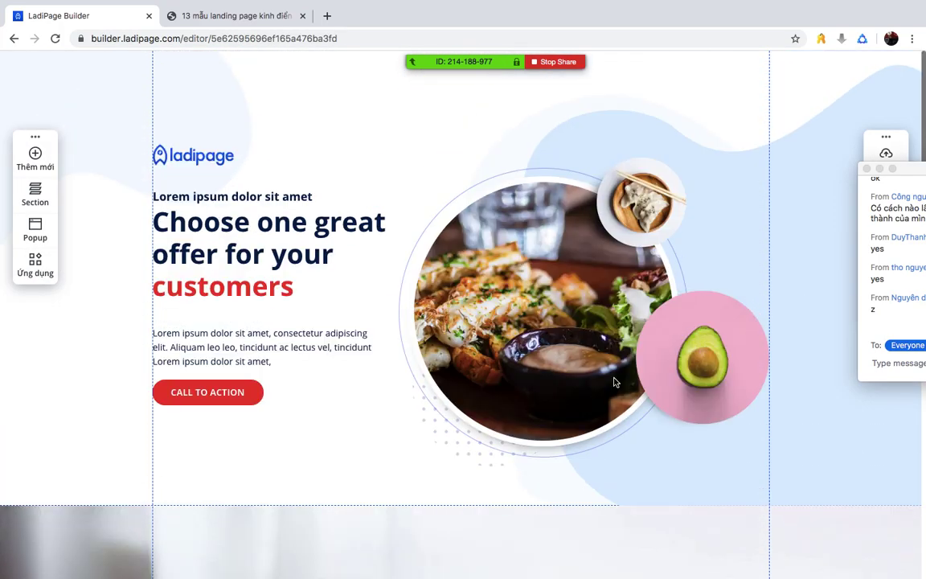
left_click(787, 368)
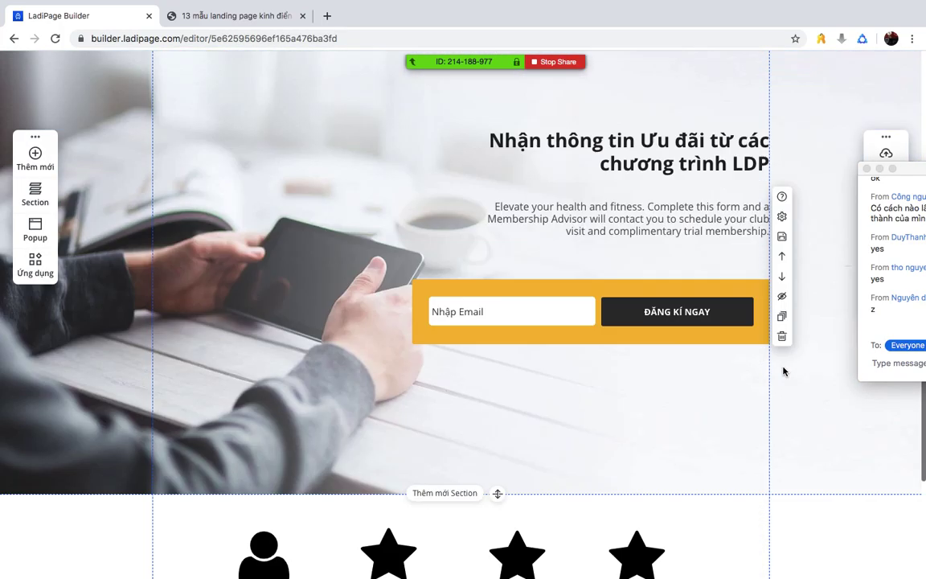
- Move the signup section below the icons row and reduce its height
scroll(784, 371, "down", 2)
left_click(781, 140)
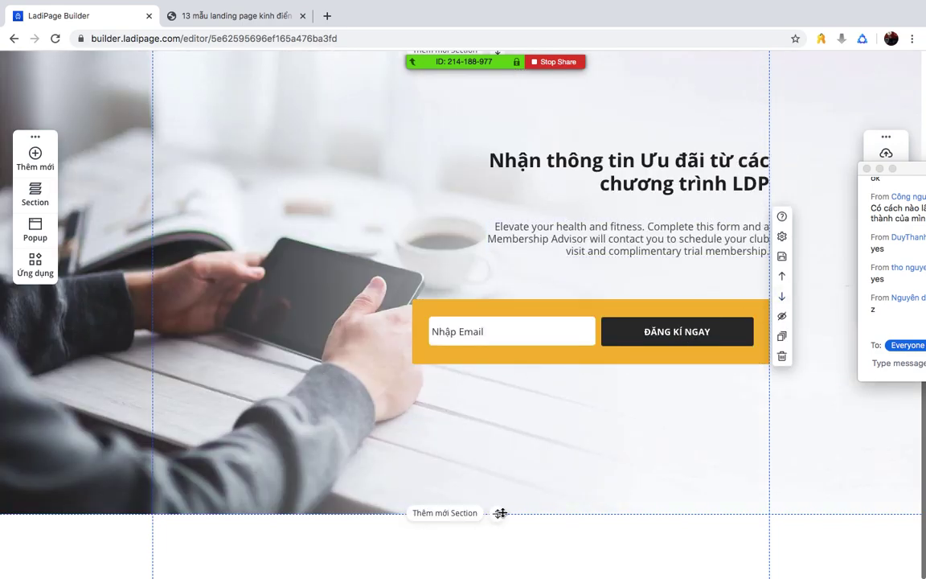
left_click_drag(497, 513, 508, 378)
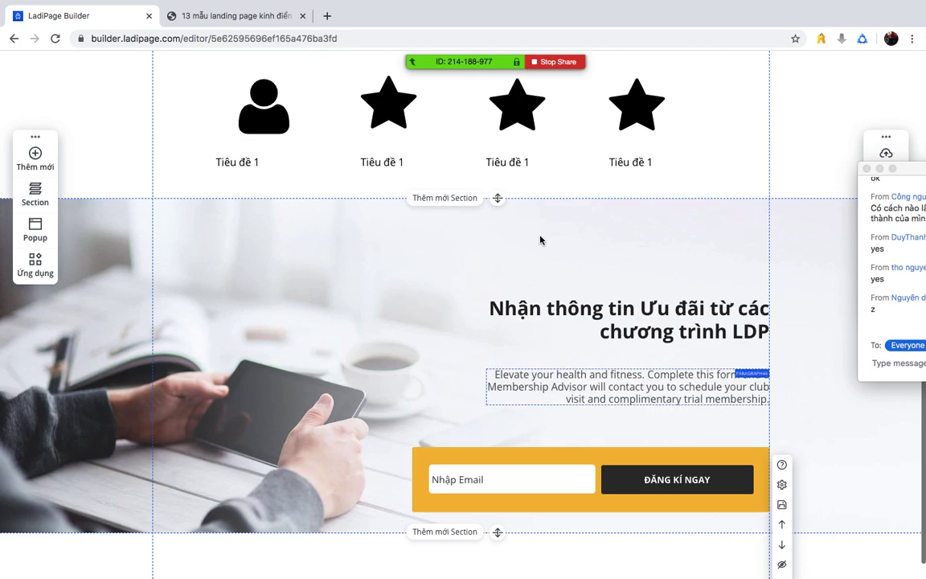
- Move the heading, paragraph and orange email form up together, then shorten the section further
left_click_drag(378, 238, 756, 513)
left_click_drag(666, 315, 666, 235)
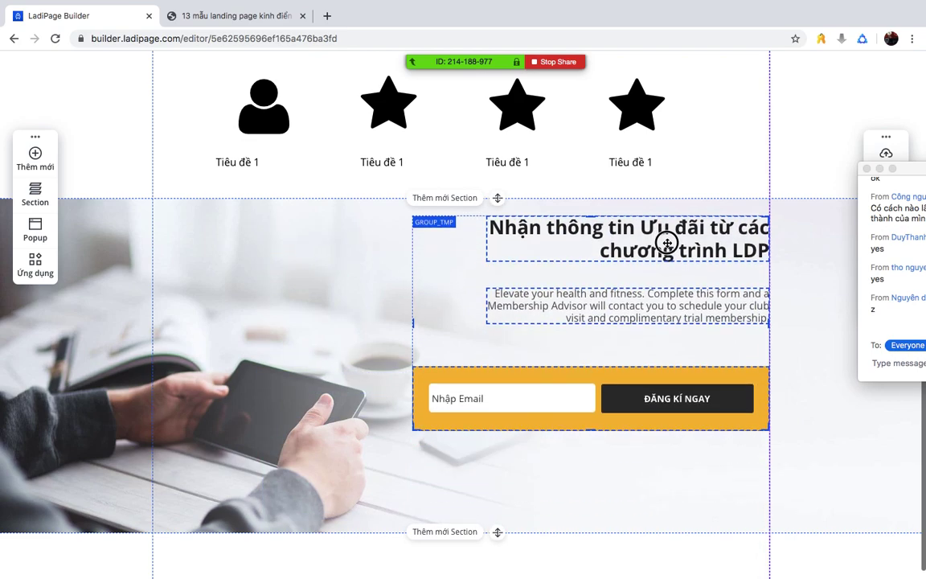
left_click(500, 529)
left_click_drag(500, 528, 508, 452)
scroll(398, 336, "up", 8)
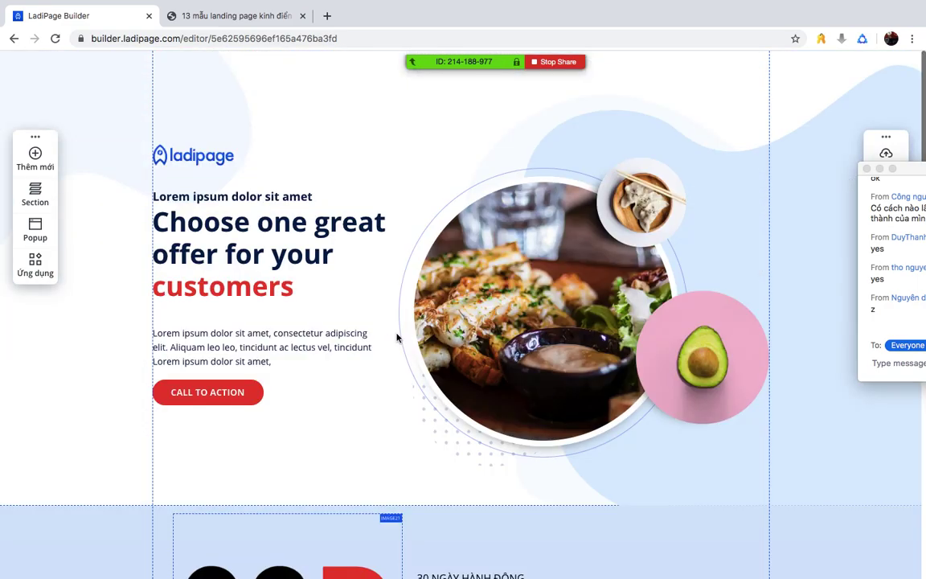
left_click_drag(904, 172, 644, 143)
scroll(526, 359, "down", 8)
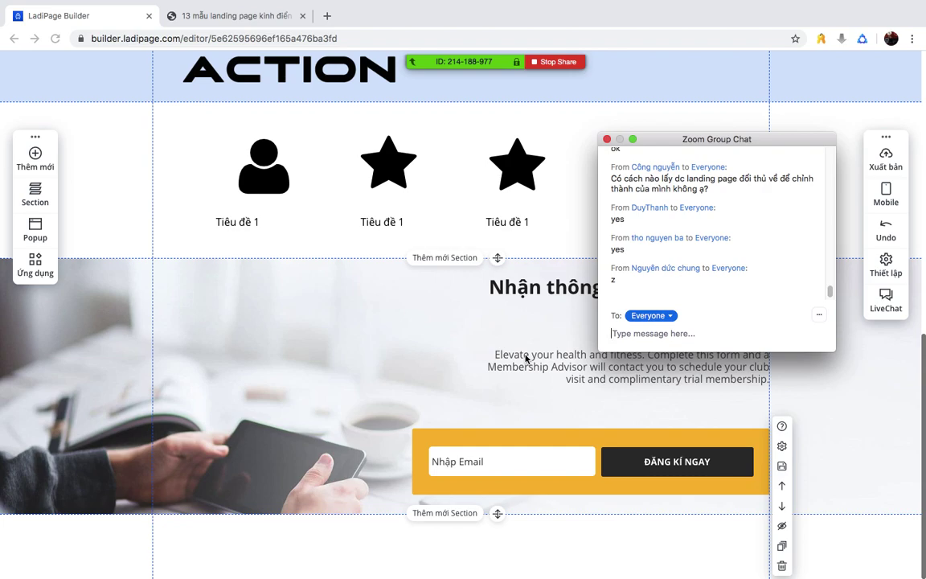
- Add a Đường kẻ line from Thêm mới and place it beneath the Tiêu đề 1 icon titles
left_click(40, 166)
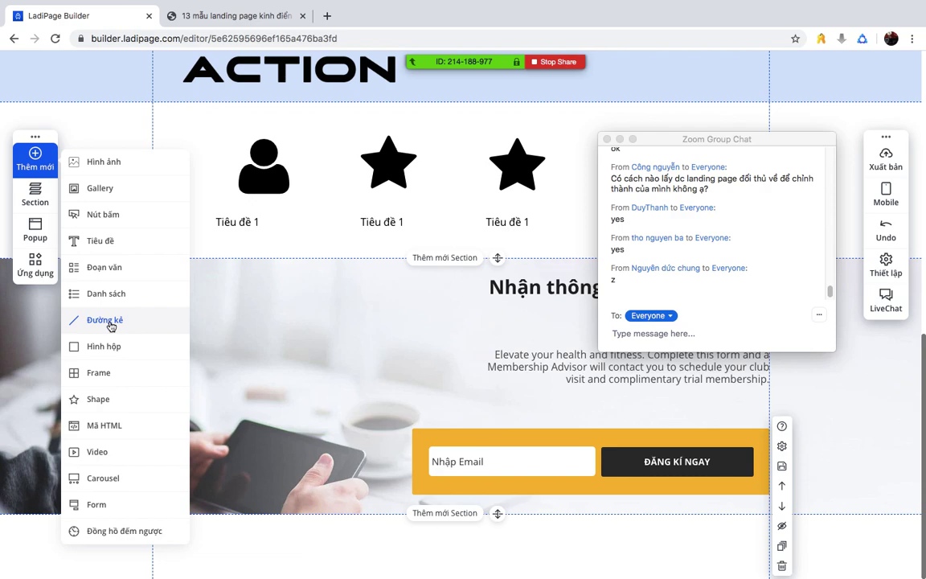
left_click(107, 320)
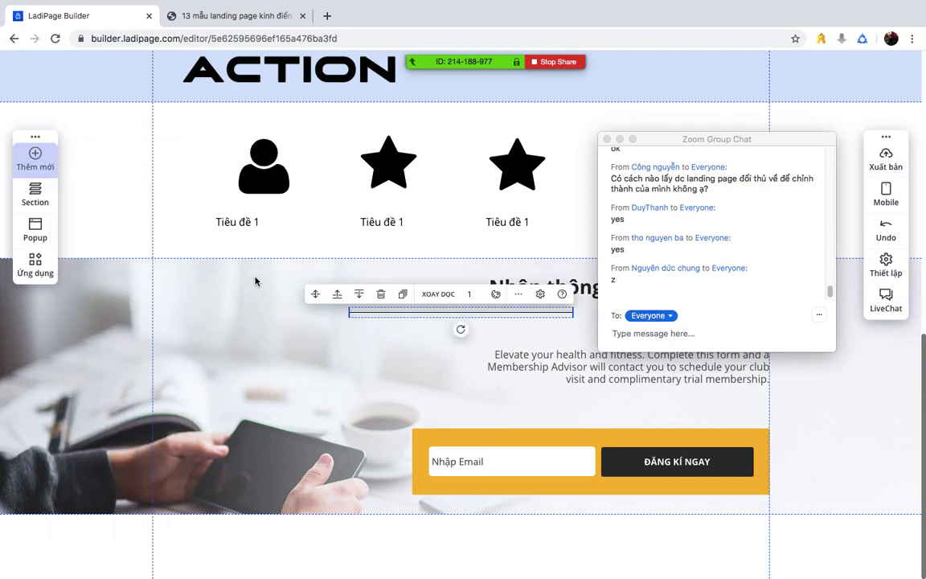
left_click_drag(493, 319, 492, 243)
left_click(591, 186)
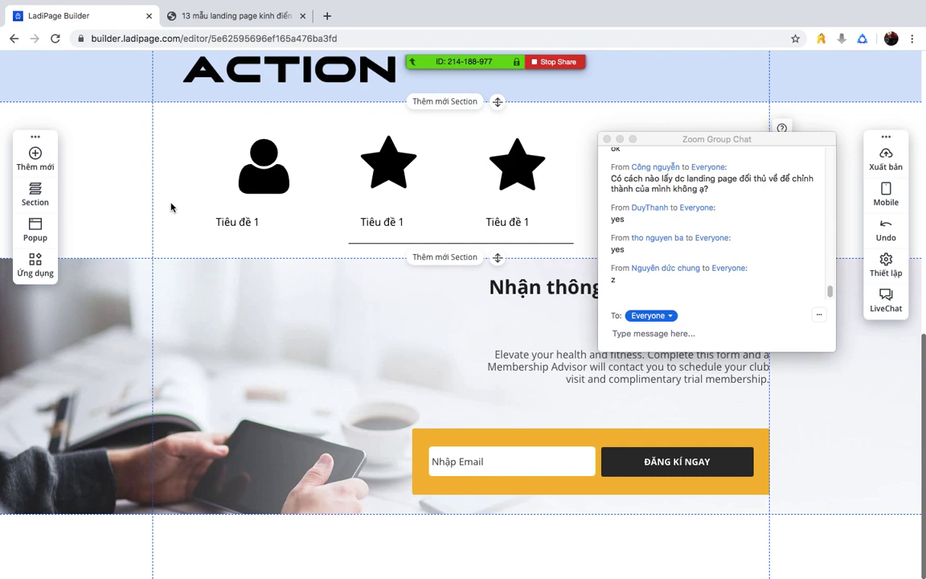
mouse_move(474, 69)
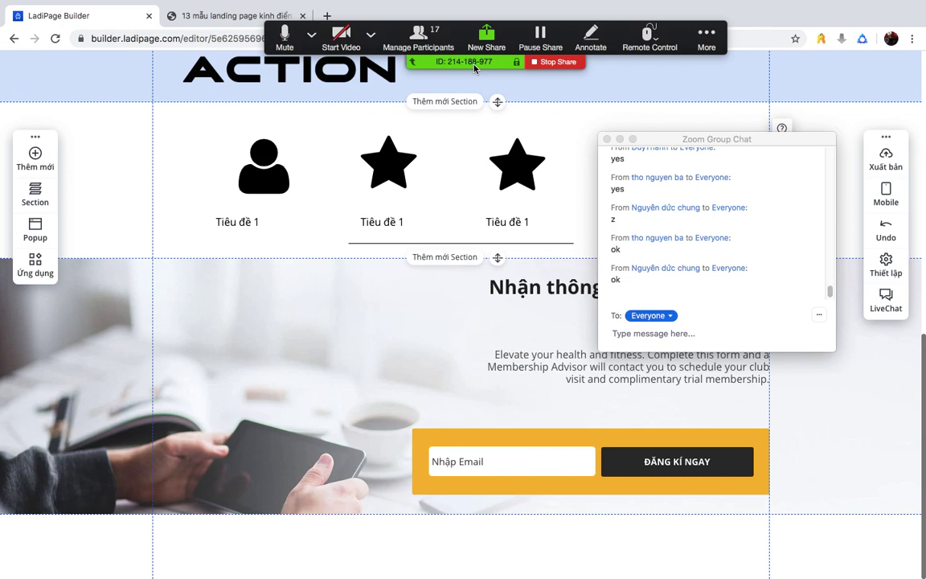
- Drag the Zoom Group Chat window to the lower-right corner of the screen
left_click_drag(670, 138, 740, 378)
- Delete the hero's CALL TO ACTION button
scroll(413, 248, "up", 8)
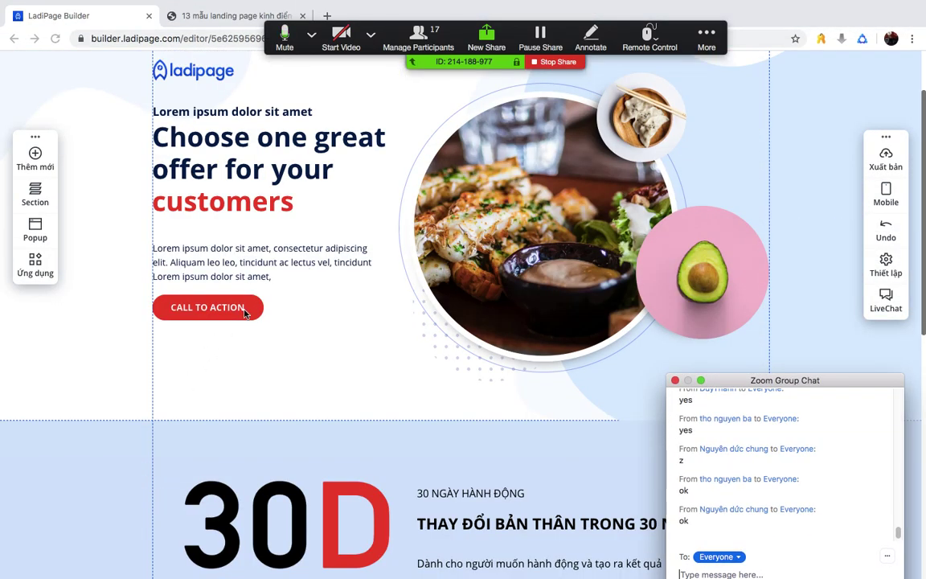
left_click(246, 311)
left_click(245, 310)
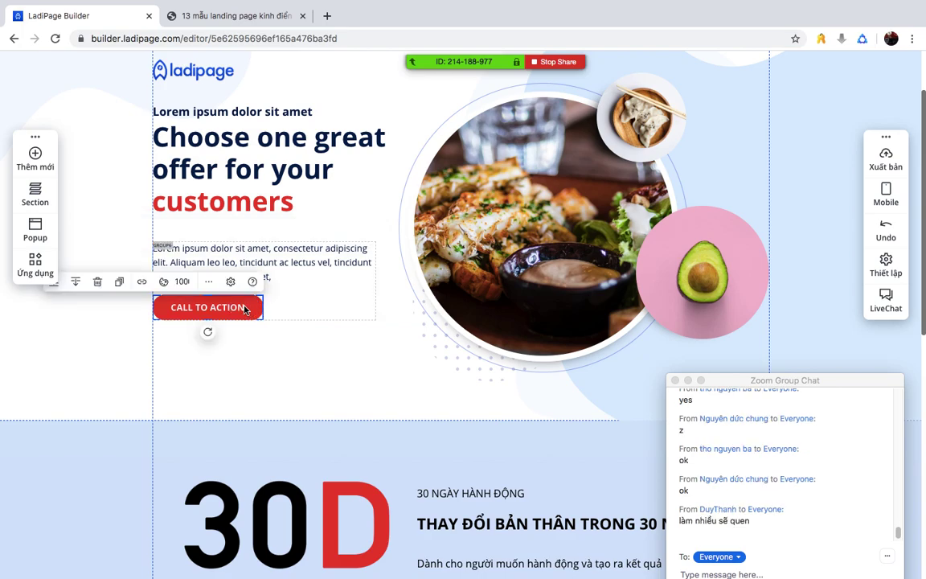
key("Delete")
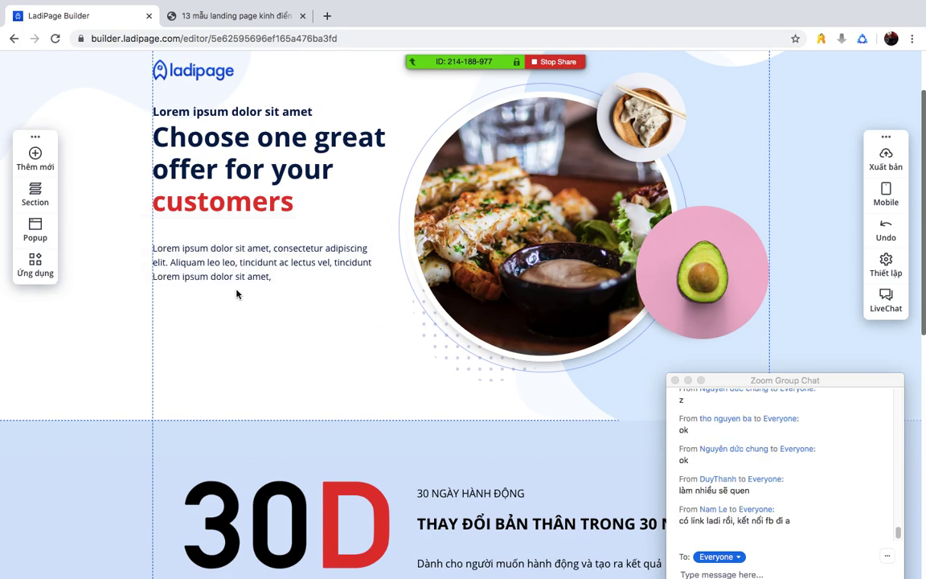
- Add a new Nút bấm (MUA NGAY) and place it under the hero paragraph
left_click(50, 164)
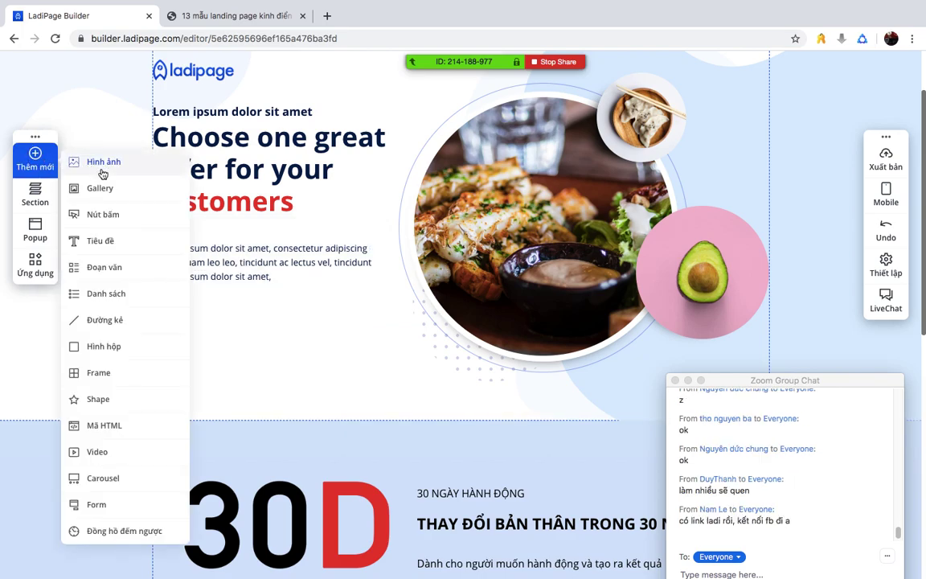
left_click(120, 213)
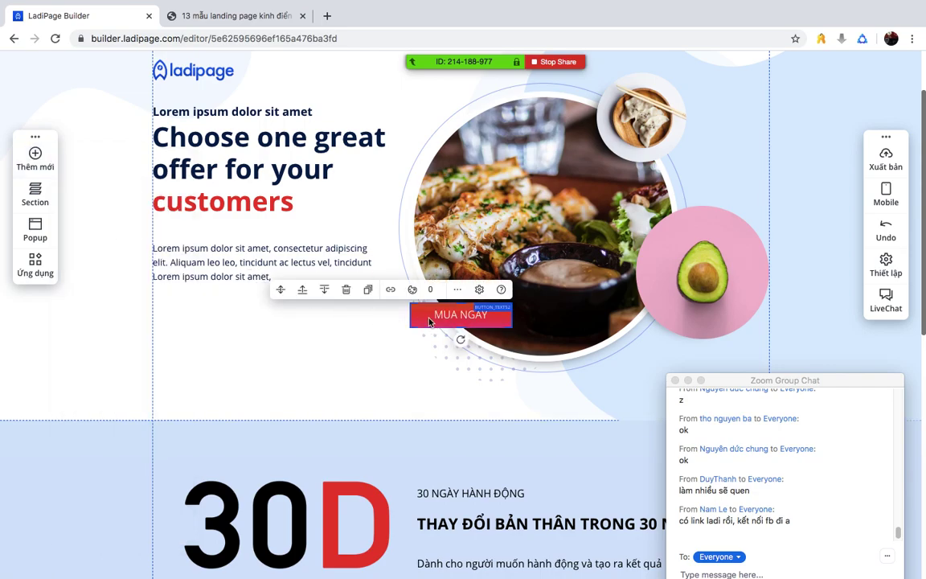
left_click_drag(437, 315, 184, 306)
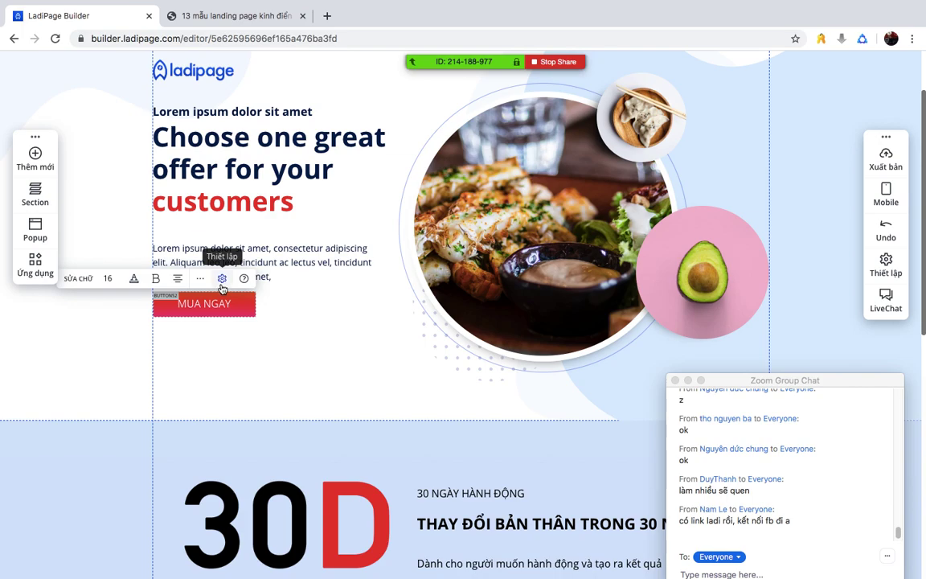
- Open the MUA NGAY text settings and browse the Thiết kế, Hiệu ứng and Nâng cao tabs
left_click(222, 281)
left_click_drag(701, 147, 514, 91)
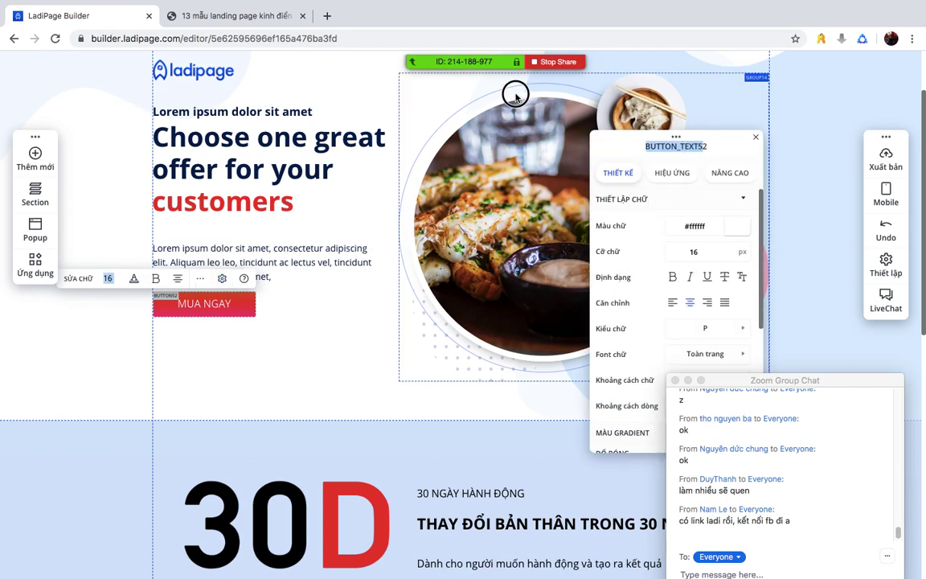
left_click(672, 172)
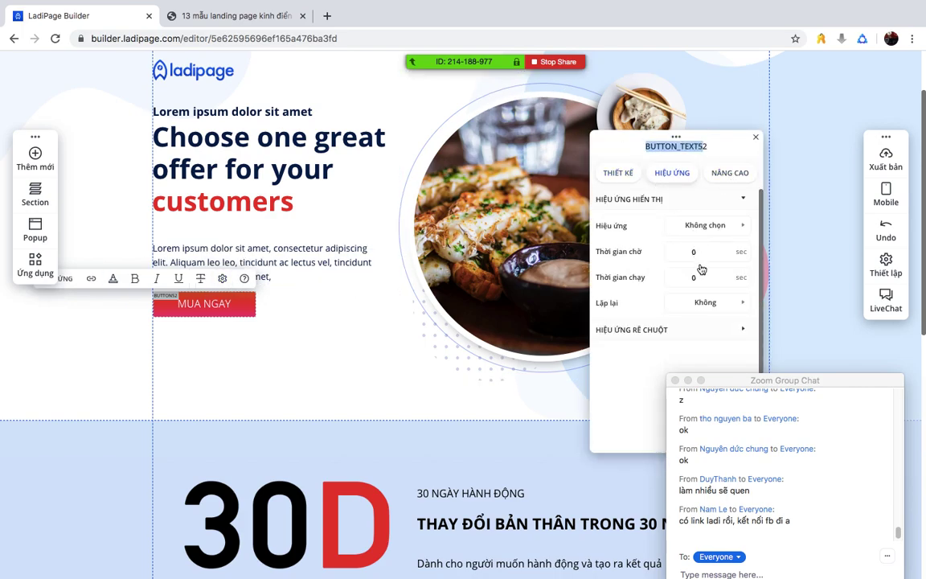
left_click(729, 173)
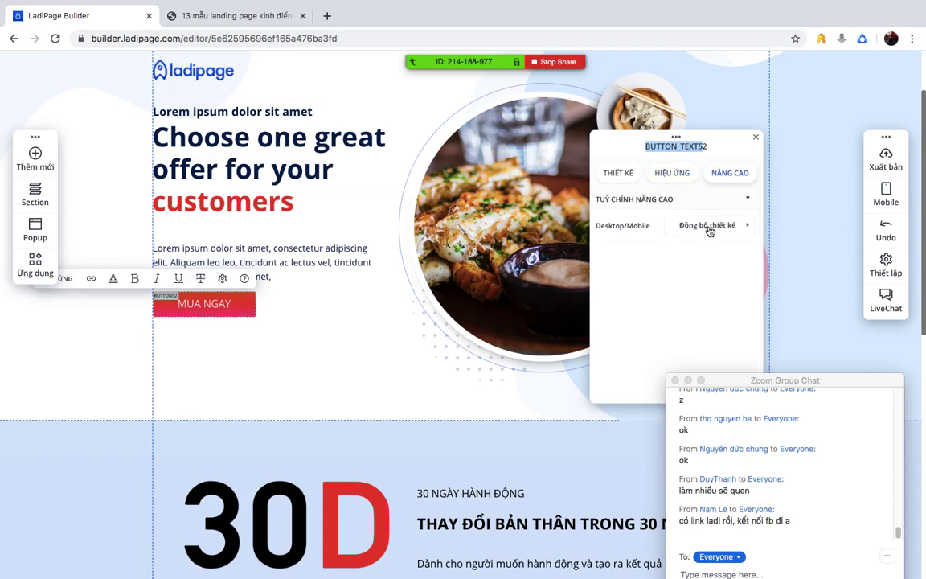
left_click(618, 172)
left_click_drag(719, 142, 518, 106)
scroll(514, 209, "down", 2)
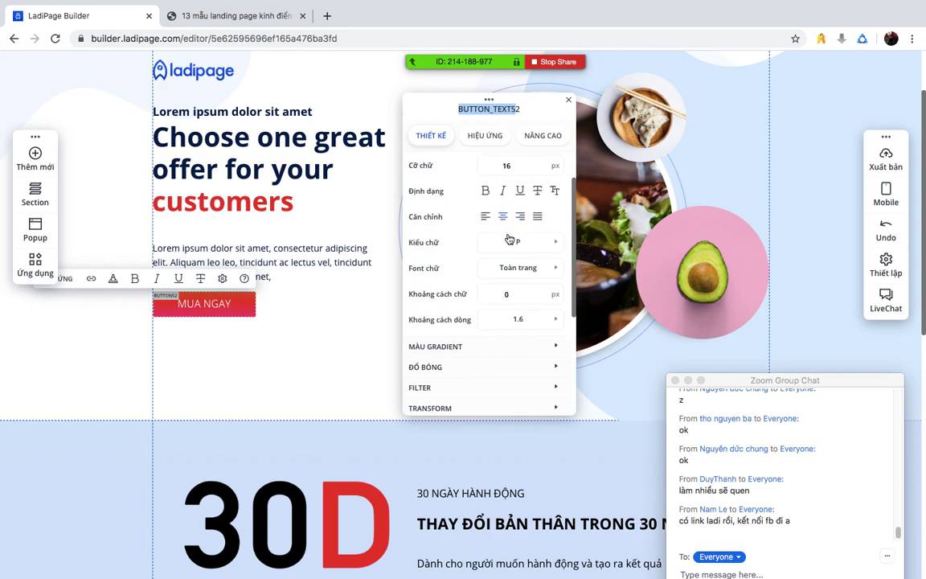
scroll(507, 245, "down", 3)
scroll(507, 243, "up", 5)
- Review the appearance effect, repeat and hover options, leaving no effect and no repeat
left_click(498, 138)
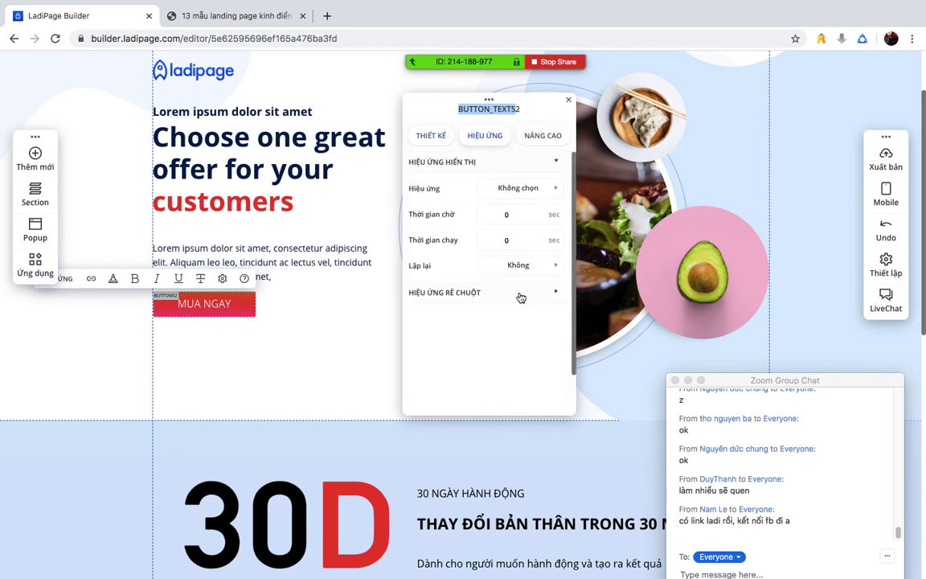
left_click(540, 185)
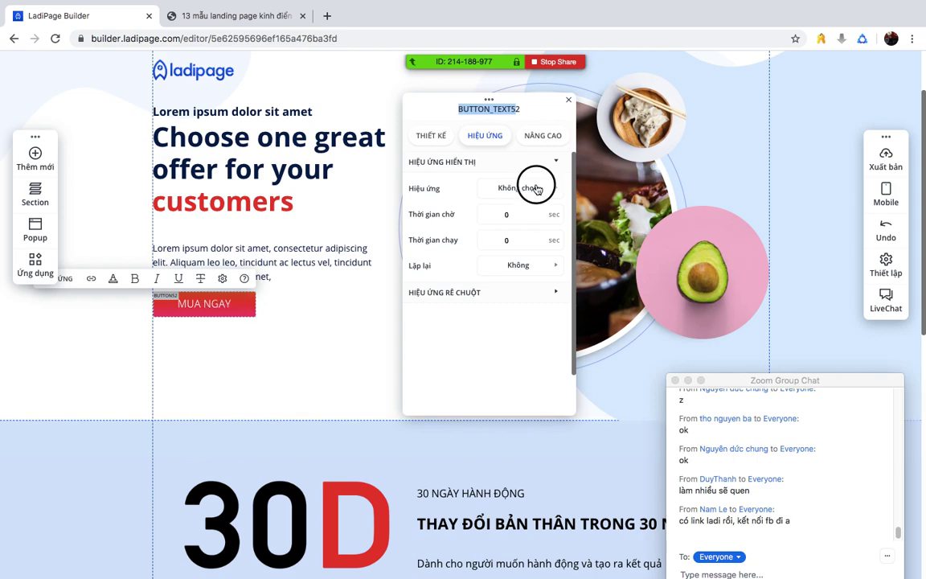
left_click(438, 210)
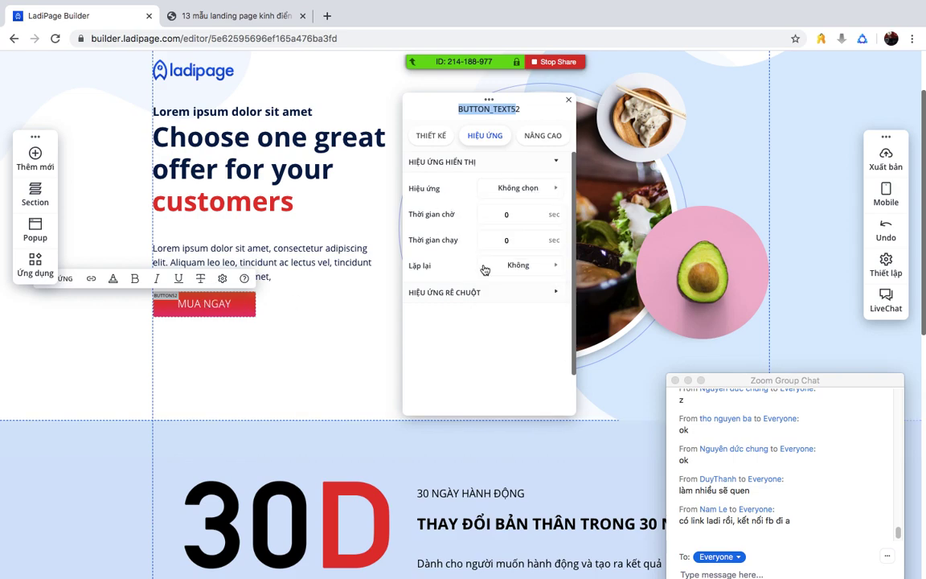
left_click(521, 267)
left_click(496, 285)
left_click(487, 293)
left_click(488, 293)
- Keep desktop and mobile designs synced under Nâng cao, then scroll through the design settings
left_click(542, 136)
left_click(538, 188)
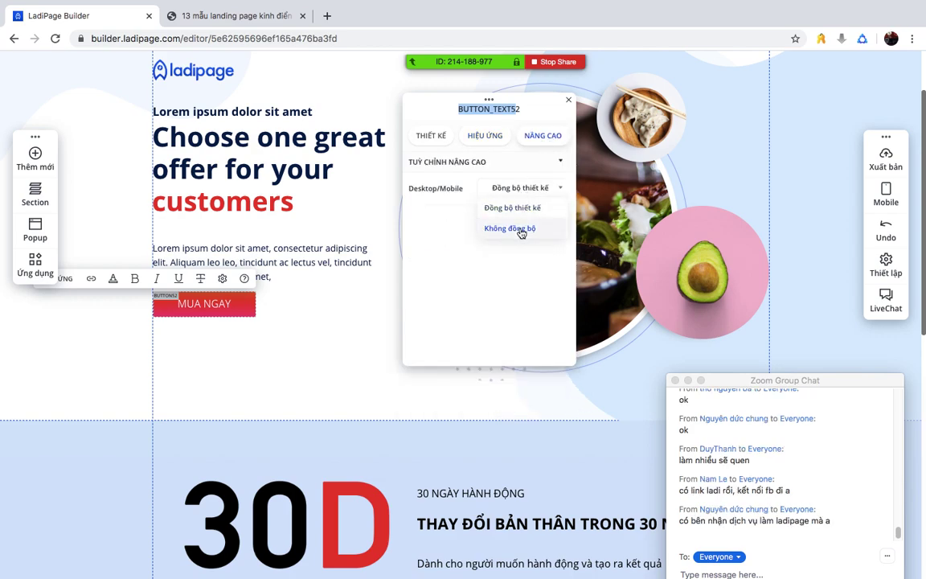
left_click(526, 209)
left_click(419, 143)
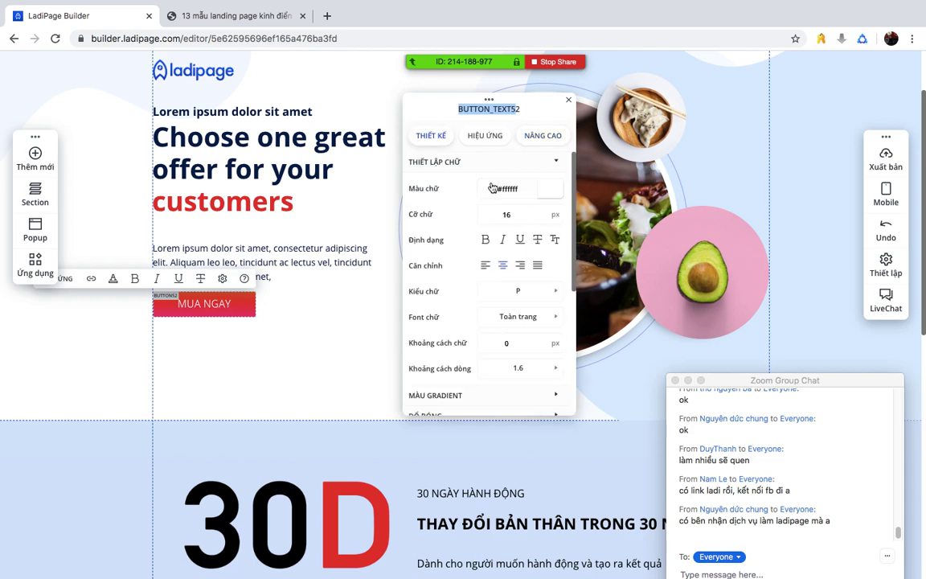
scroll(512, 268, "down", 5)
scroll(512, 268, "up", 4)
scroll(515, 269, "down", 3)
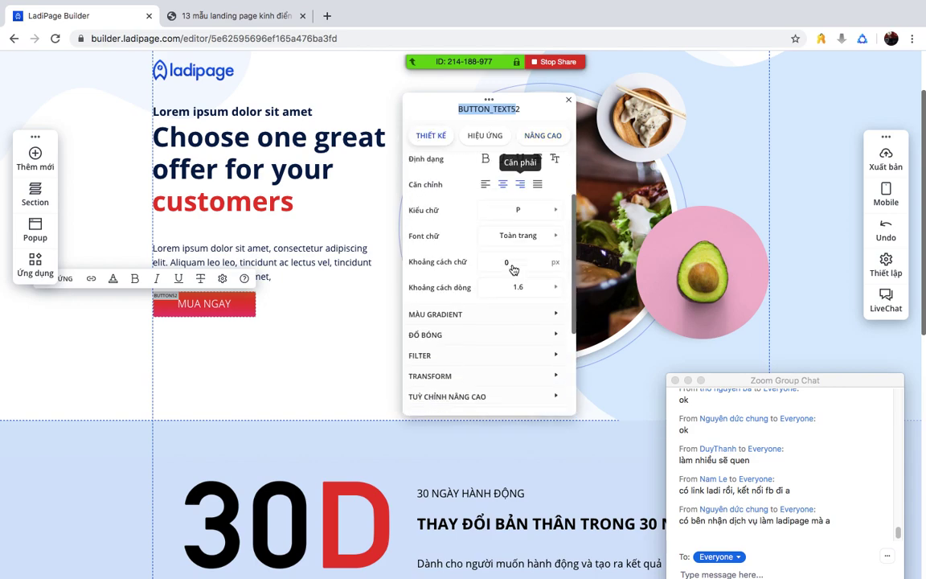
- Review the MUA NGAY button's Thiết kế and Nâng cao settings, then close the panel and deselect it
left_click(301, 349)
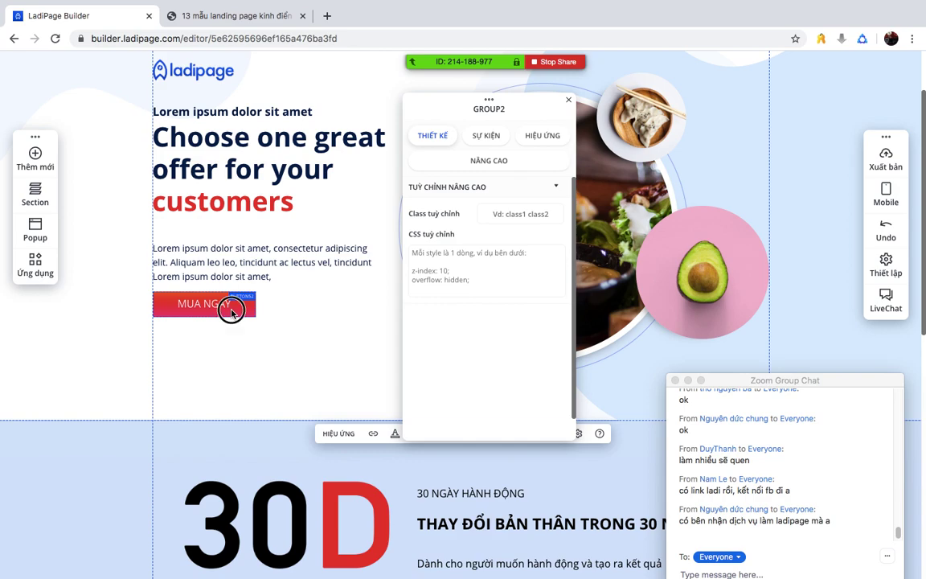
left_click(231, 305)
left_click(258, 278)
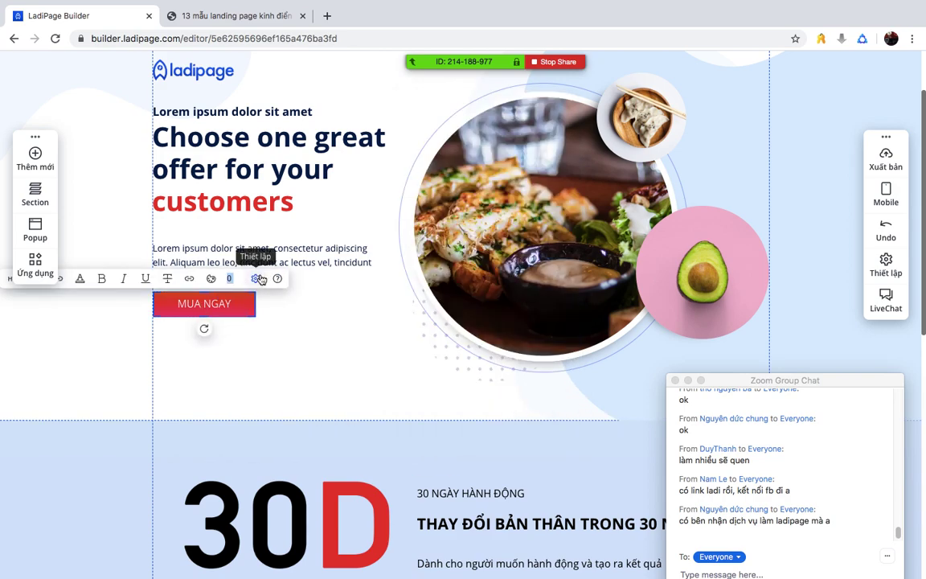
left_click(257, 278)
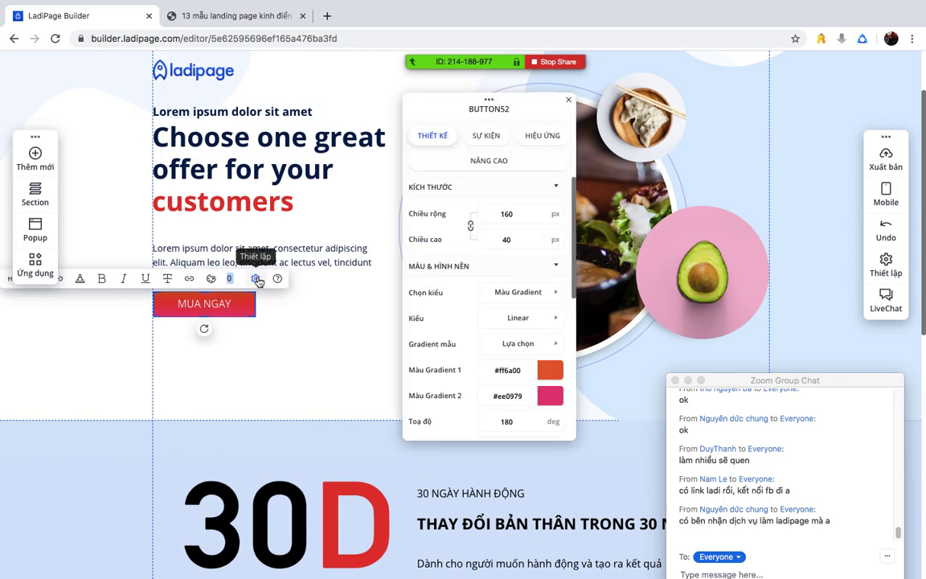
left_click(487, 162)
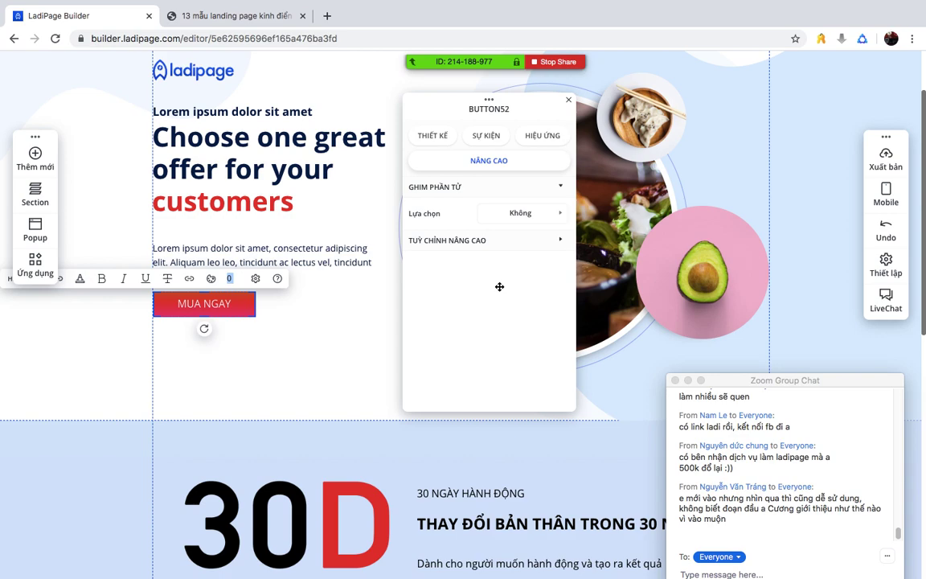
left_click(568, 102)
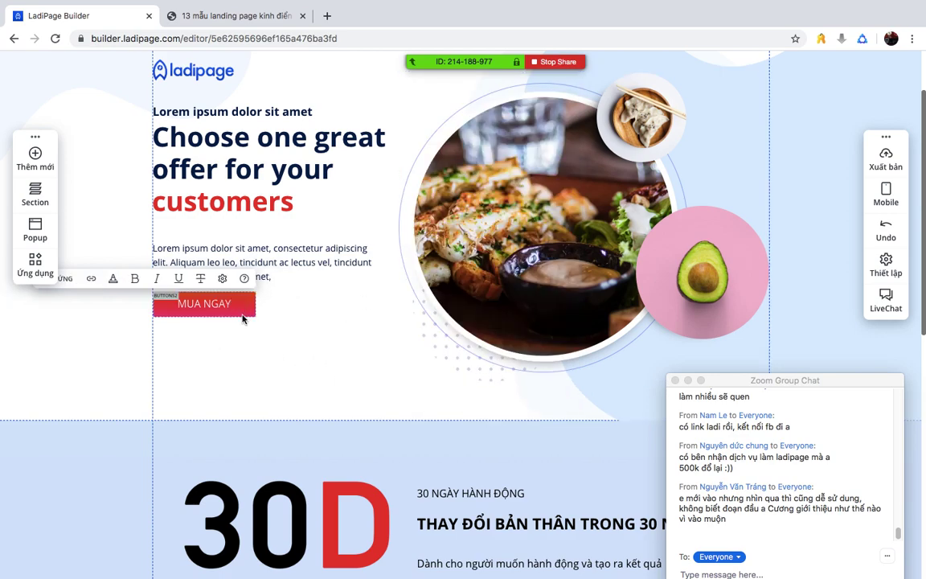
left_click(299, 351)
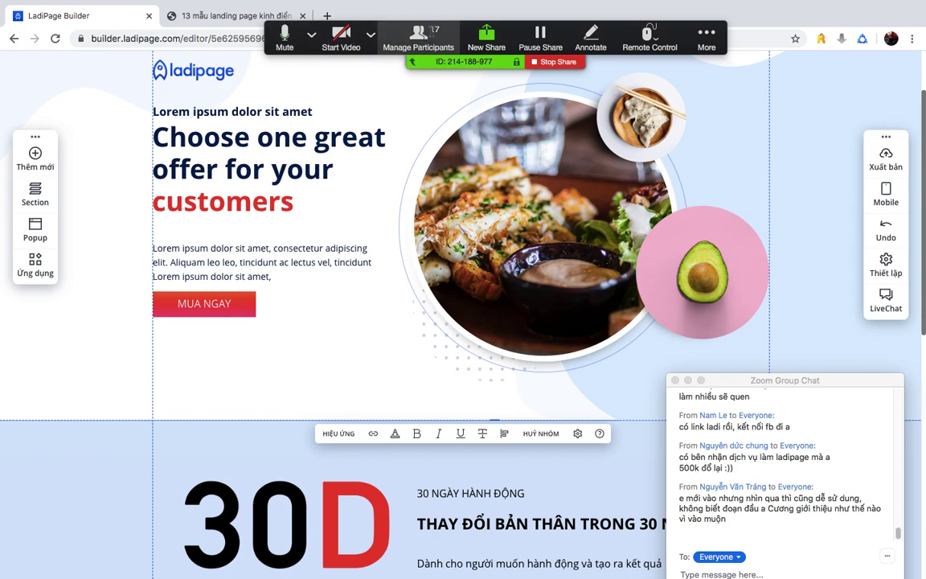
- Confirm Mute All for every participant in the Zoom meeting
left_click(418, 36)
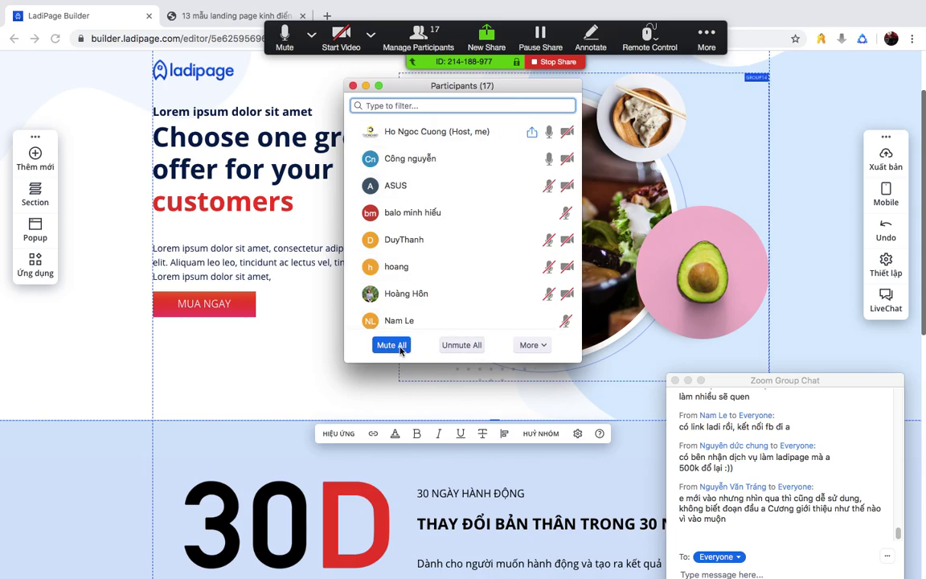
key("ctrl+Up")
left_click(421, 415)
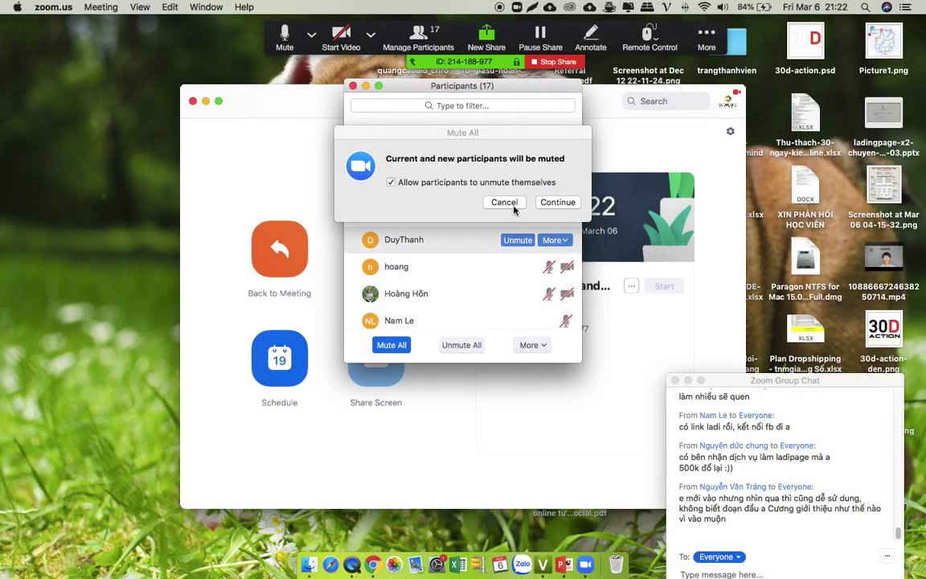
left_click(563, 199)
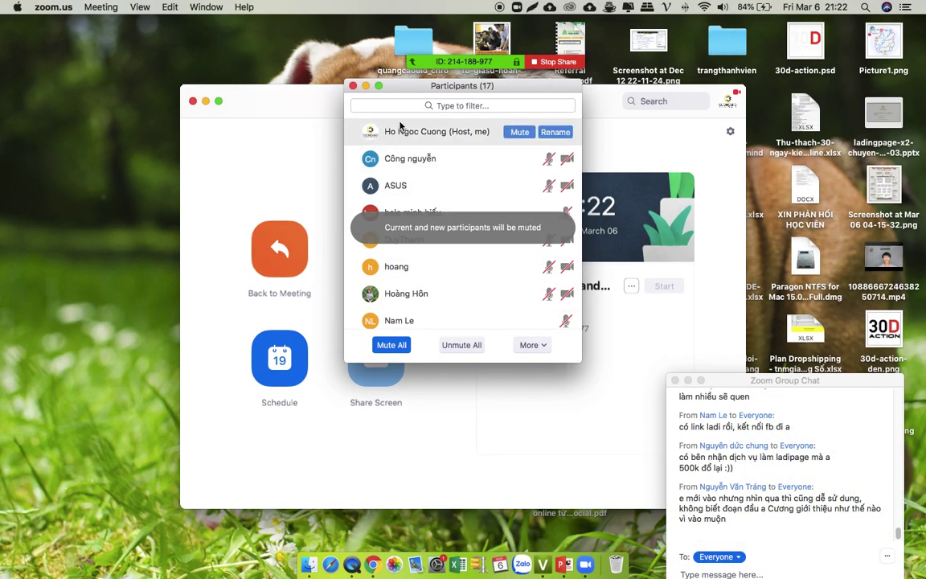
- Minimise the Participants and Zoom home windows and switch back to the LadiPage Builder desktop
left_click(365, 86)
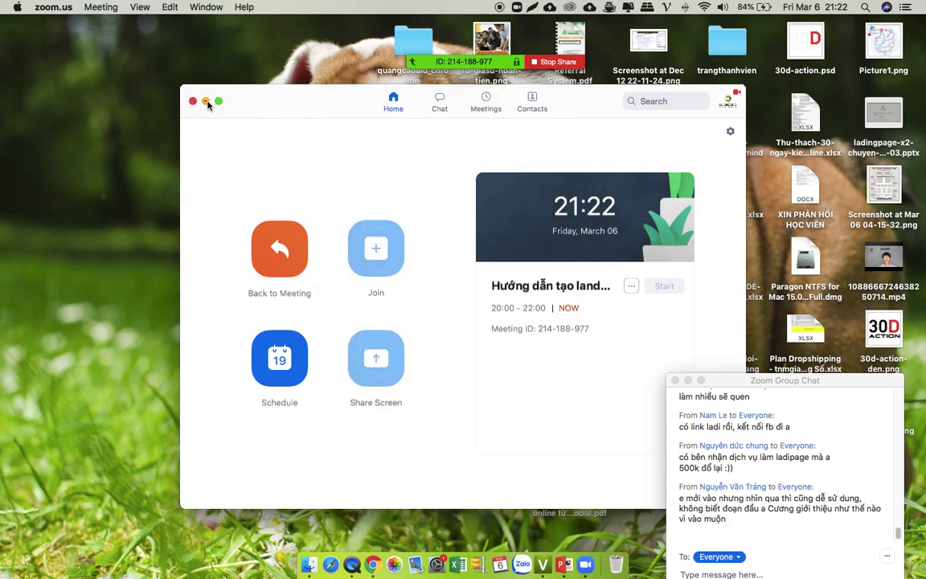
left_click(207, 102)
key("ctrl+Up")
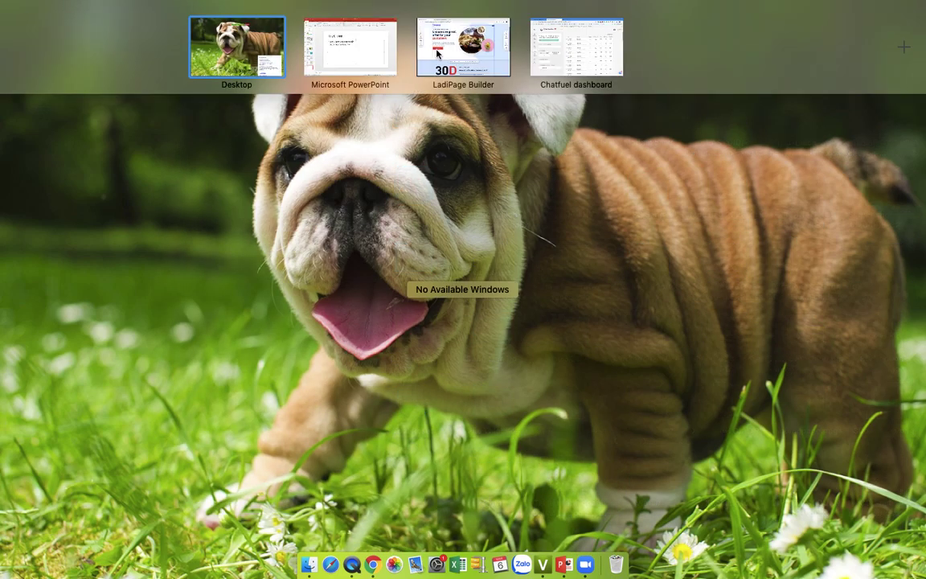
left_click(472, 53)
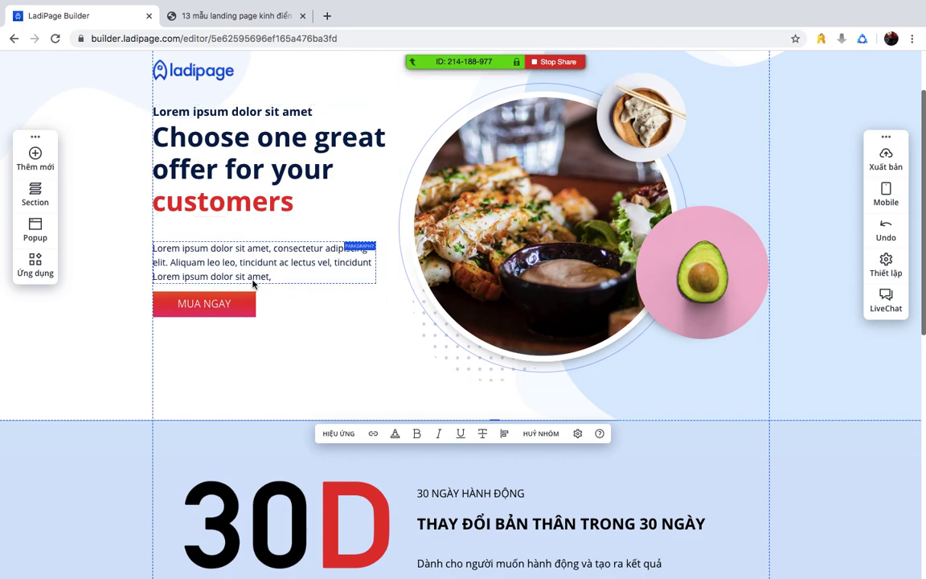
- In the MUA NGAY button's Nâng cao settings, set Ghim phần tử to Có
left_click(205, 306)
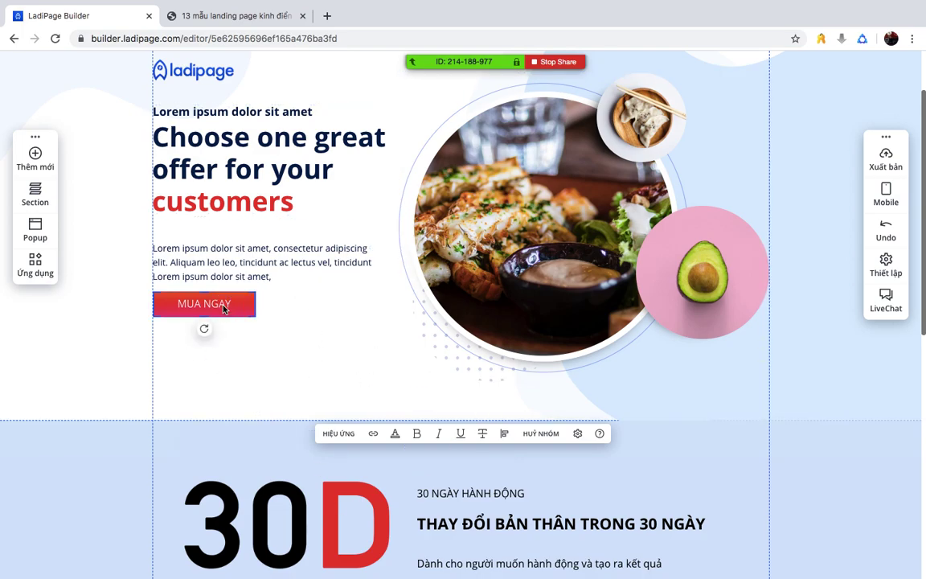
left_click(253, 280)
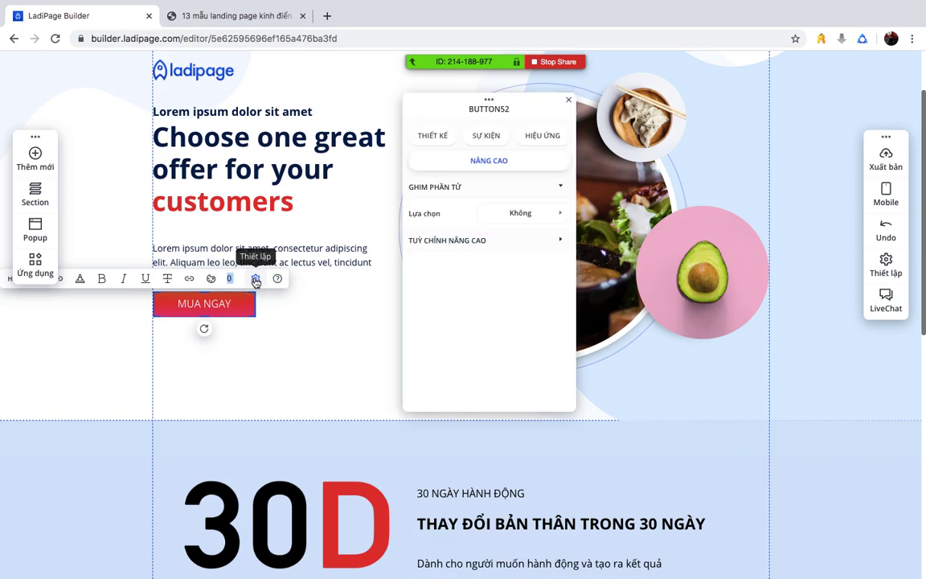
left_click(522, 213)
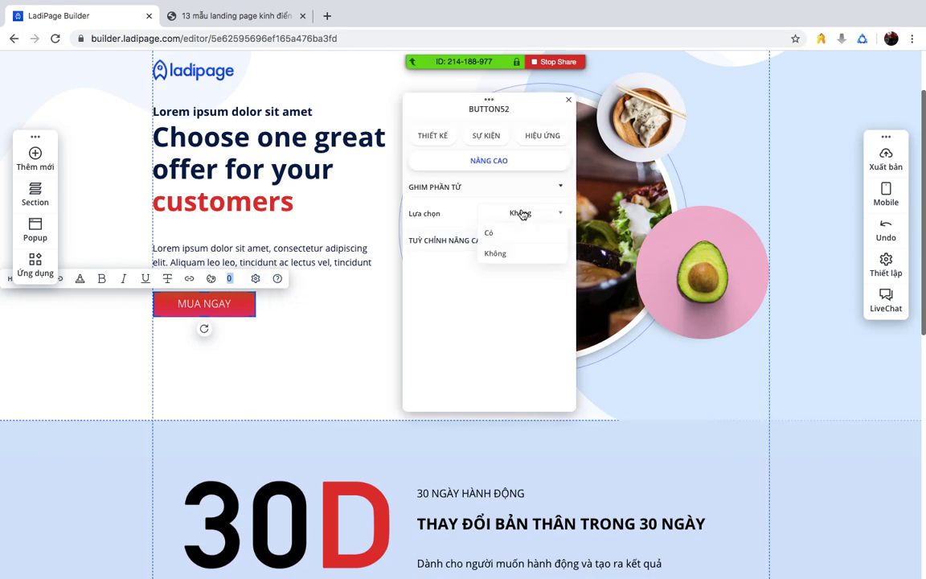
left_click(521, 213)
left_click(518, 243)
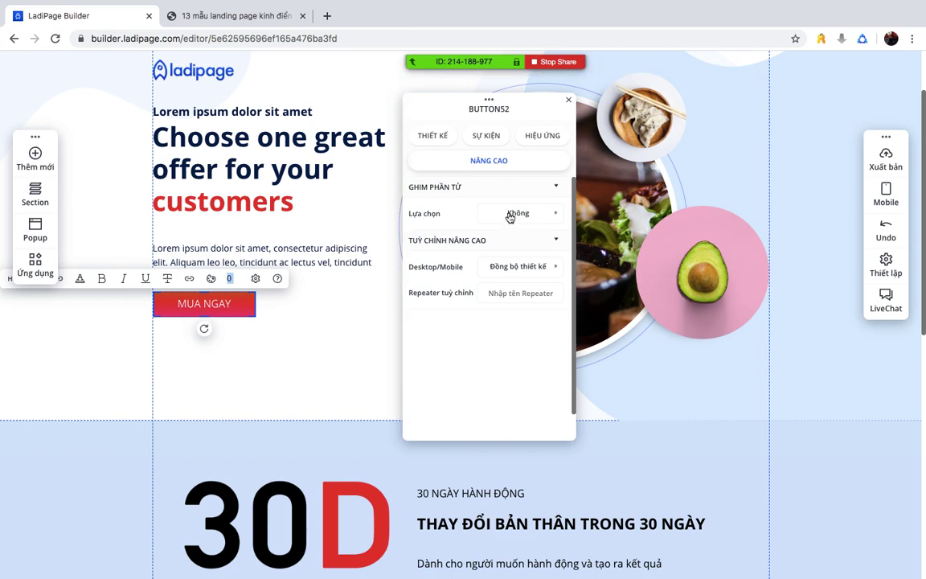
left_click(511, 215)
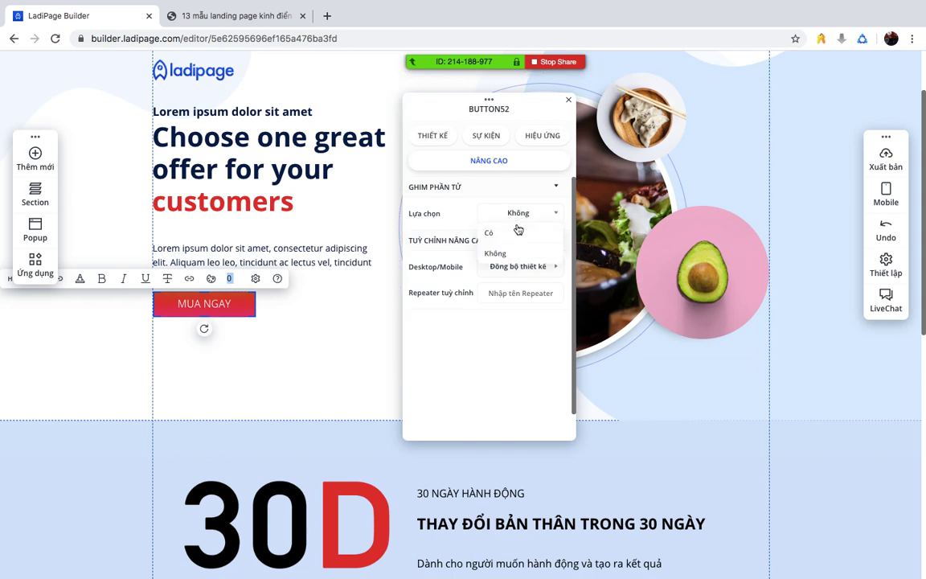
left_click(503, 235)
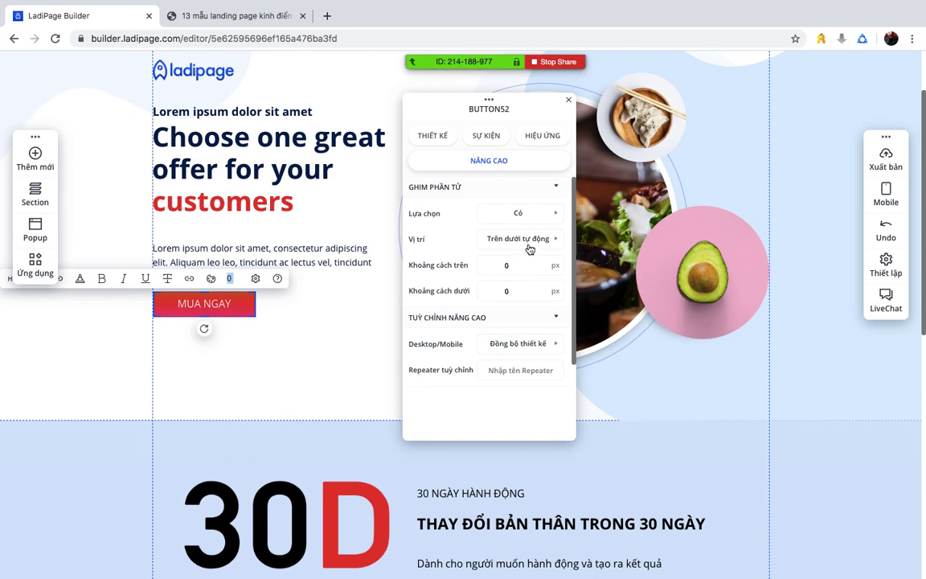
- Set the pin position to Trên dưới tự động with 0 px offsets
scroll(322, 315, "down", 1)
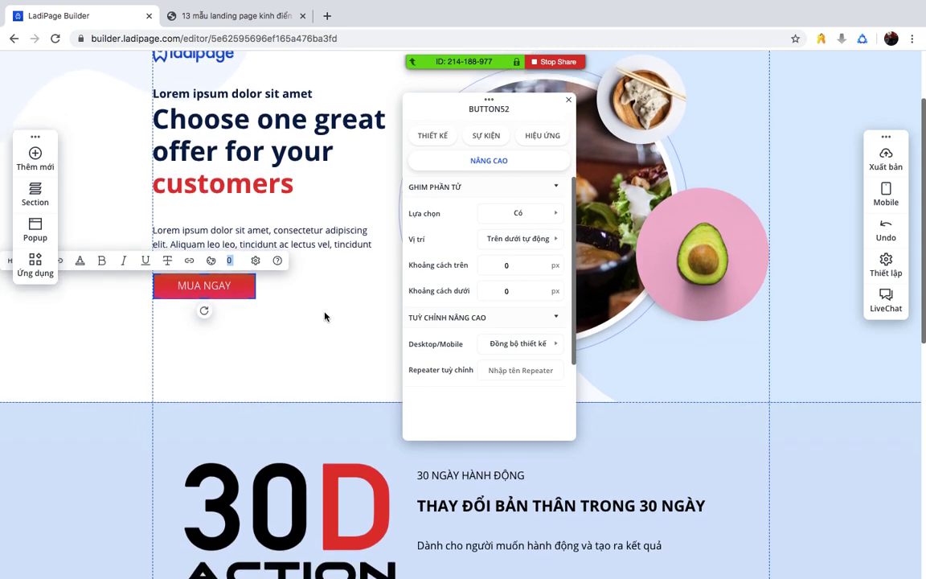
left_click(519, 250)
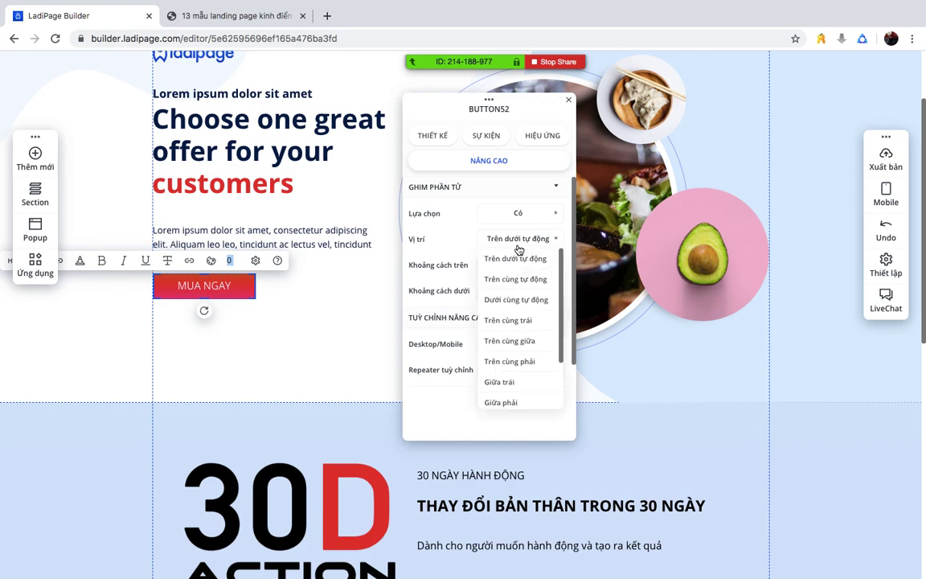
left_click(501, 325)
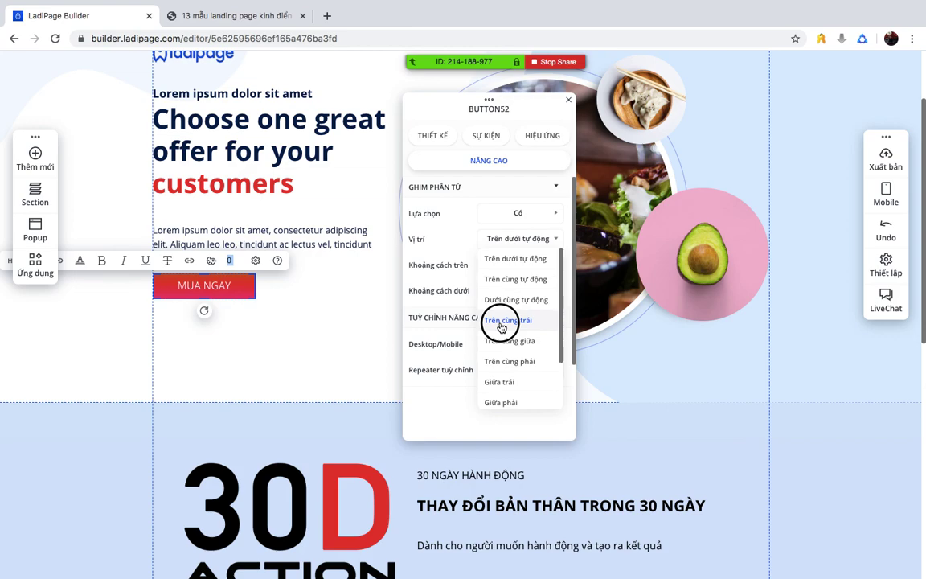
left_click(529, 265)
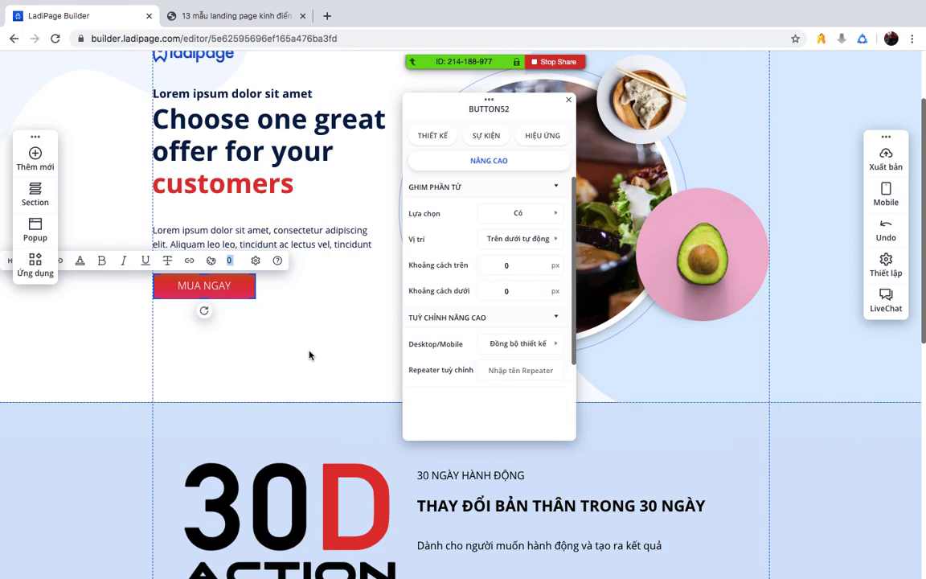
left_click(355, 293)
scroll(355, 293, "up", 2)
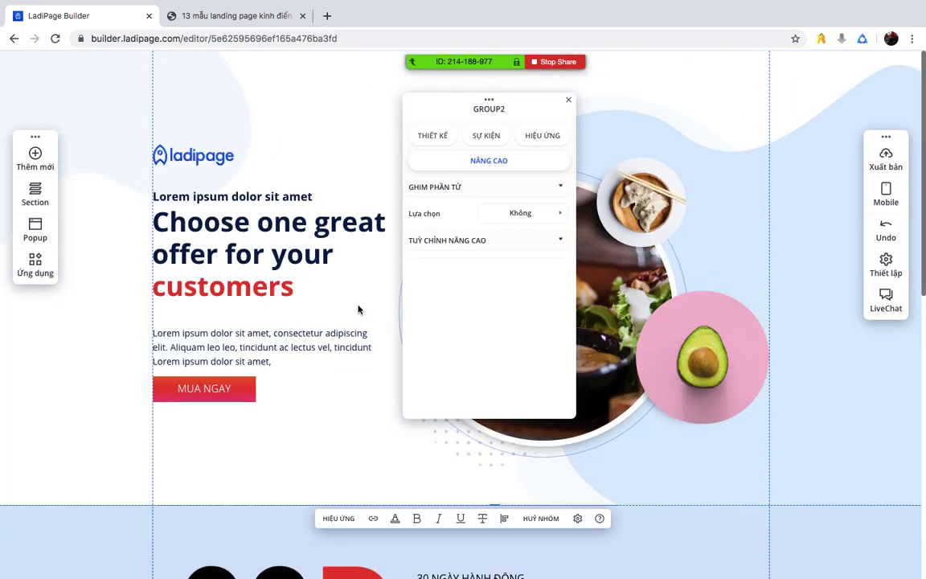
scroll(359, 310, "down", 2)
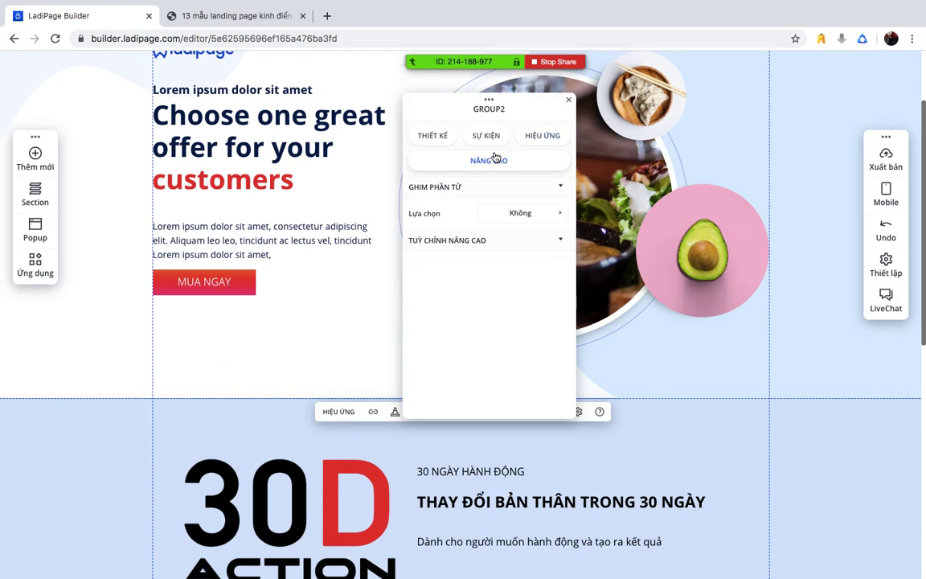
left_click(503, 236)
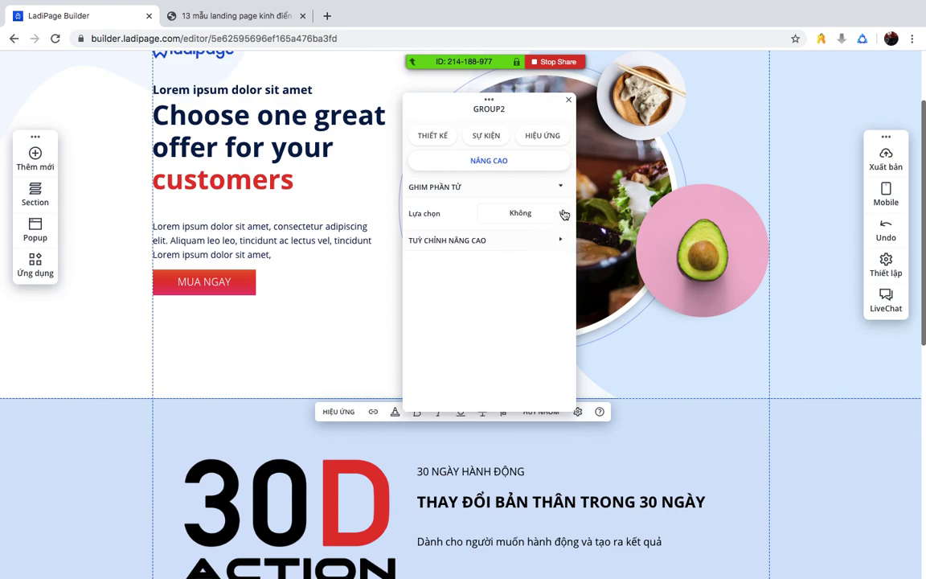
- Reselect the MUA NGAY button, leaving text editing so the whole button is selected
left_click(217, 283)
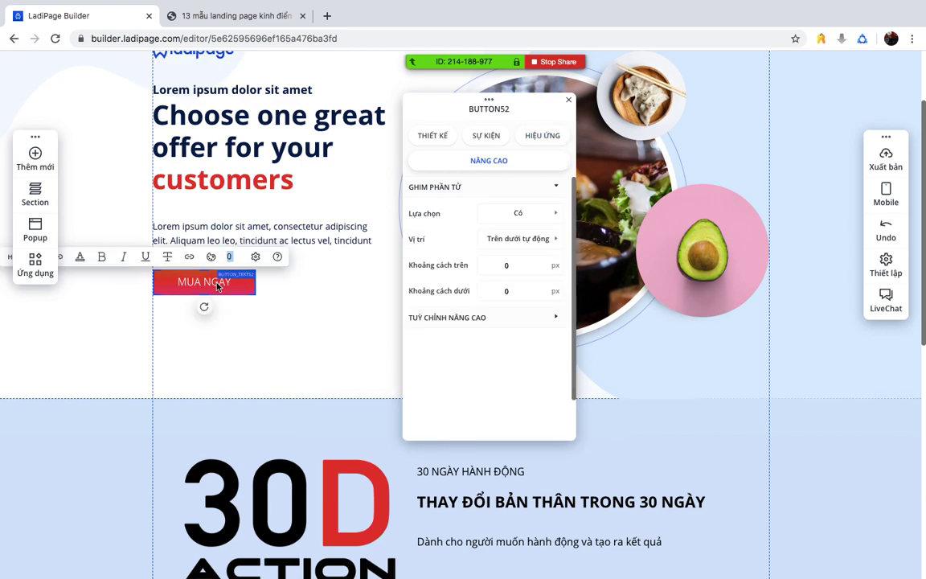
double_click(199, 281)
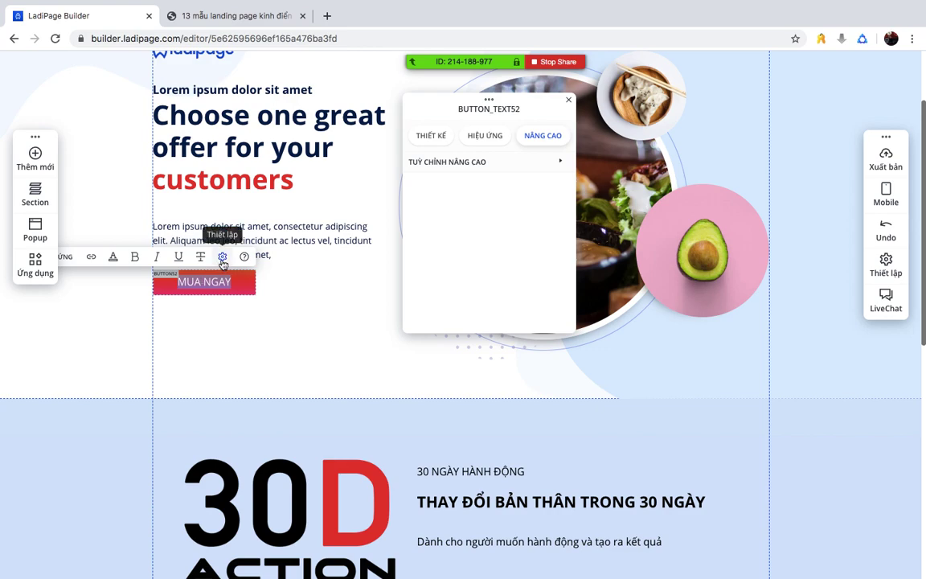
left_click(191, 282)
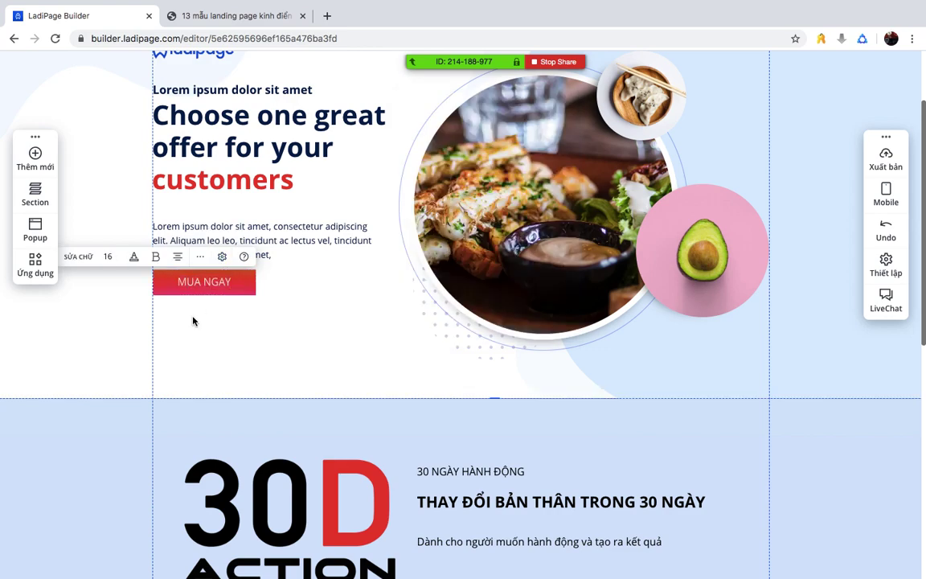
left_click(173, 283)
- Open the button's click-event list, then close the stray text settings and reselect MUA NGAY
left_click(134, 256)
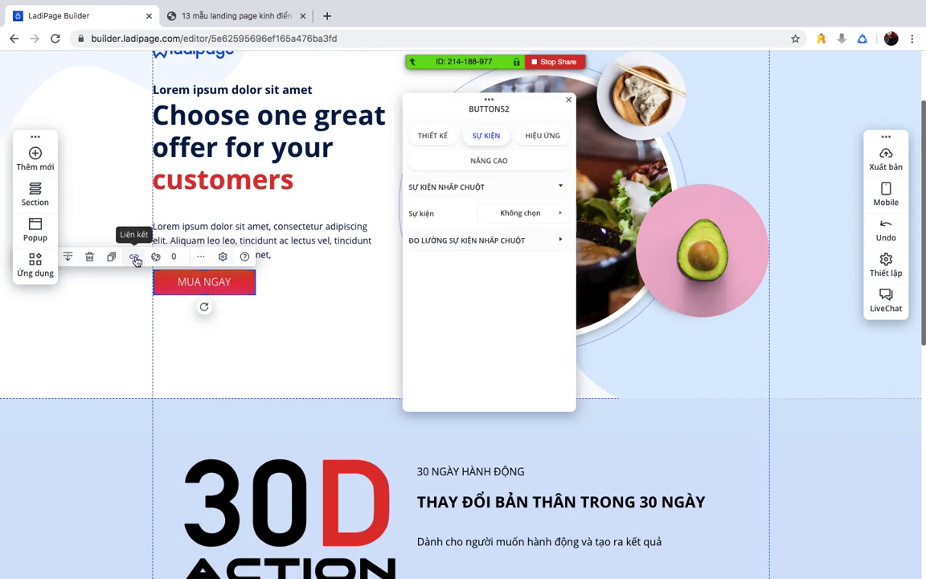
left_click(523, 215)
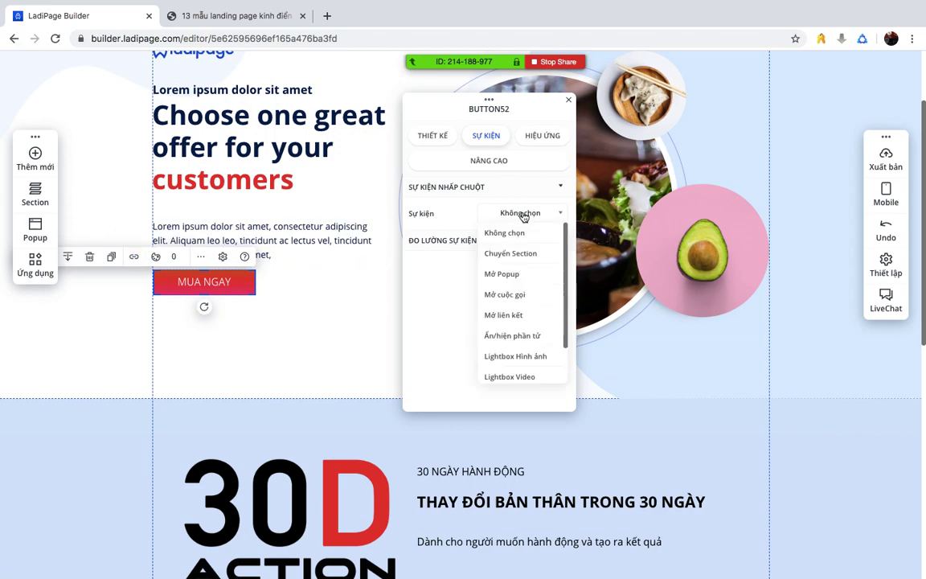
left_click(191, 283)
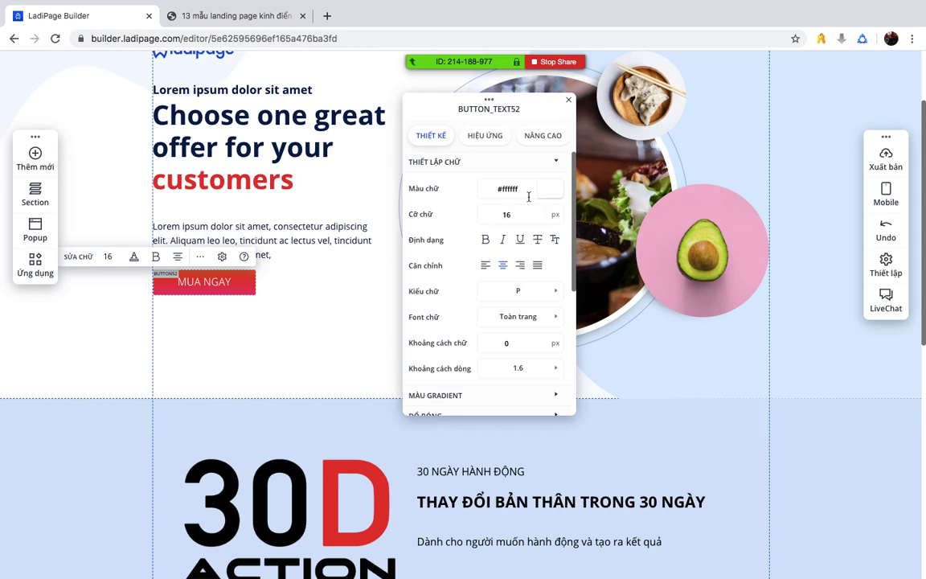
left_click(568, 100)
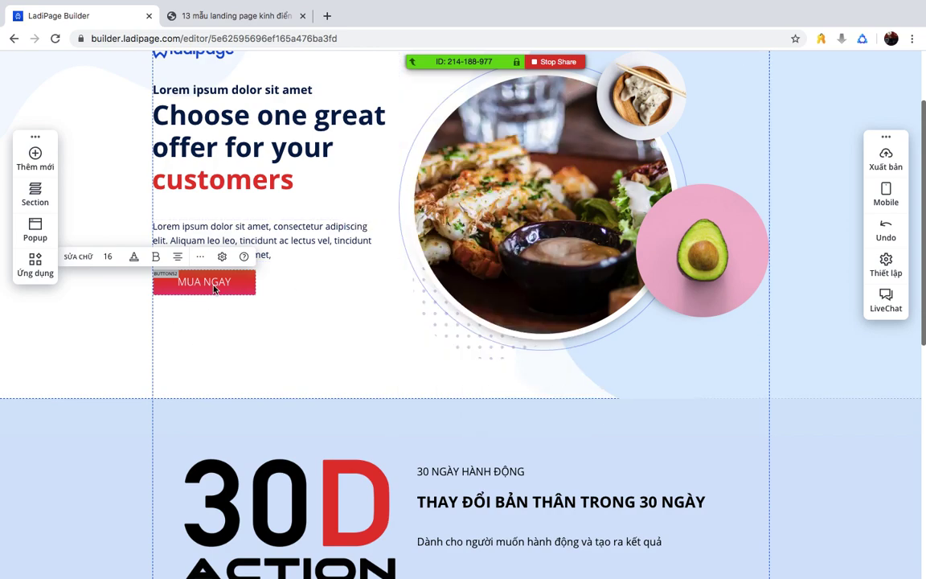
left_click(257, 321)
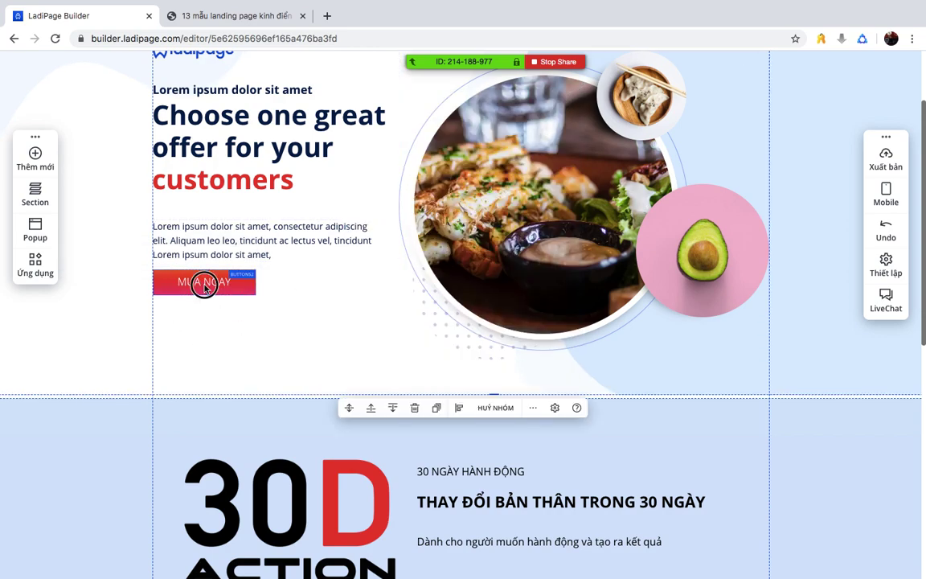
left_click(202, 285)
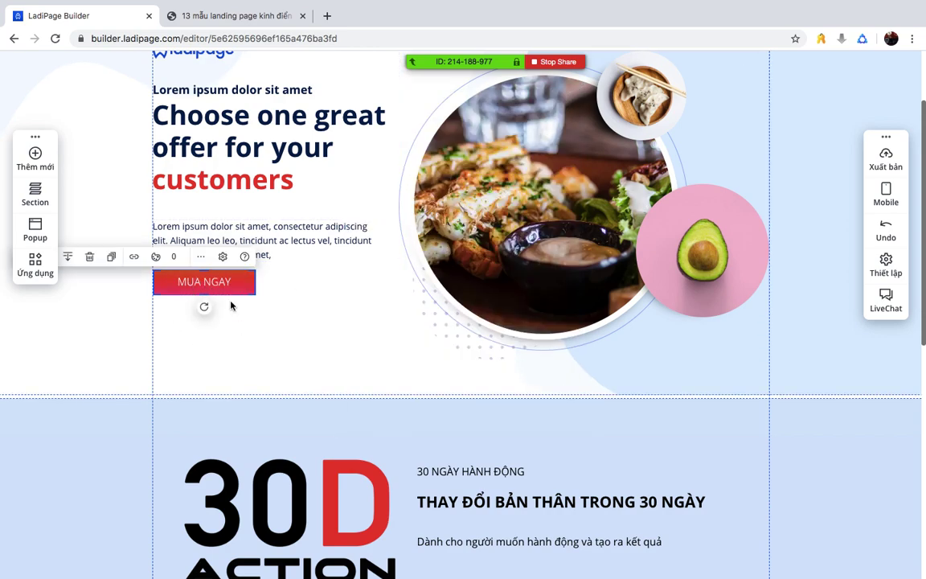
- Set the button's Sự kiện to Chuyển Section with SECTION42 as the target
left_click(135, 258)
left_click(522, 213)
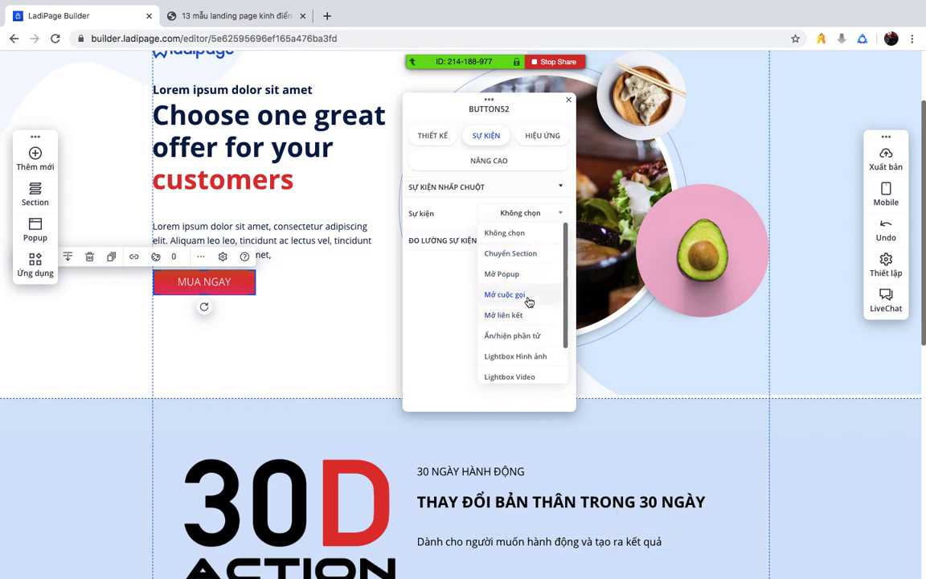
scroll(537, 321, "down", 2)
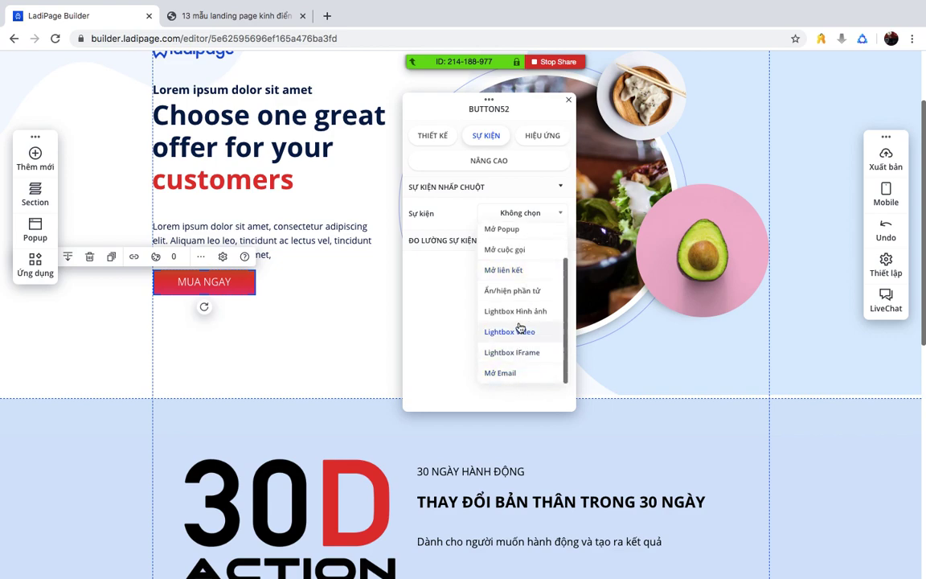
scroll(521, 326, "up", 3)
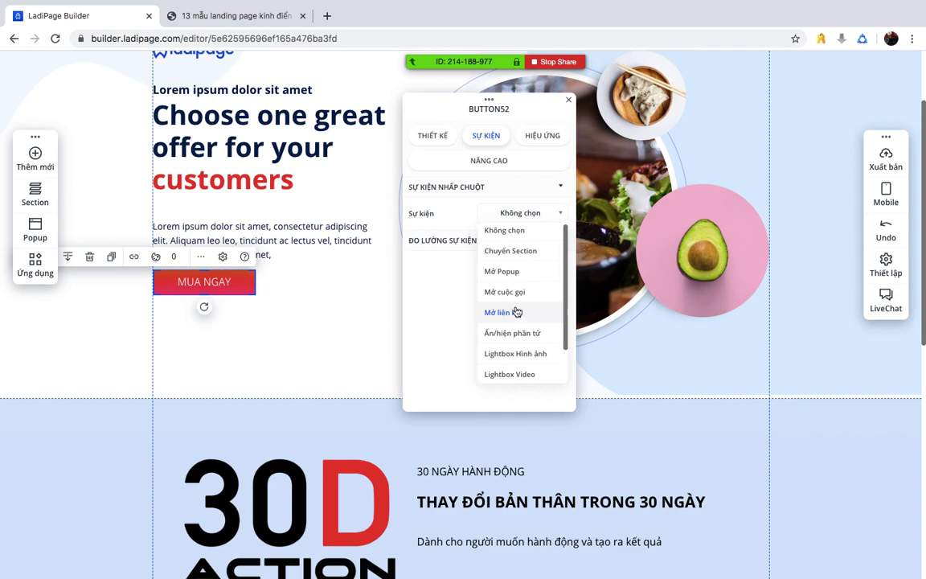
left_click(507, 251)
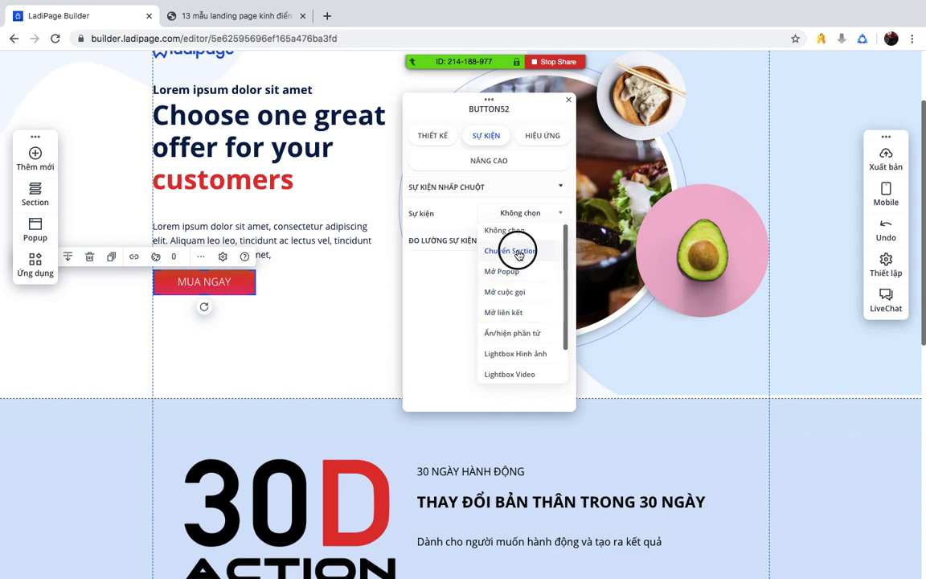
left_click(527, 239)
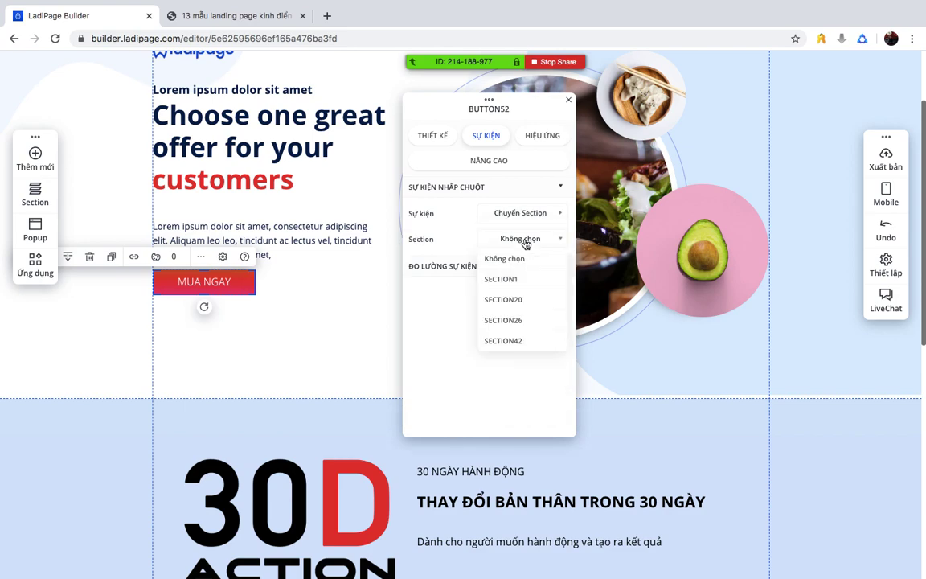
left_click(517, 344)
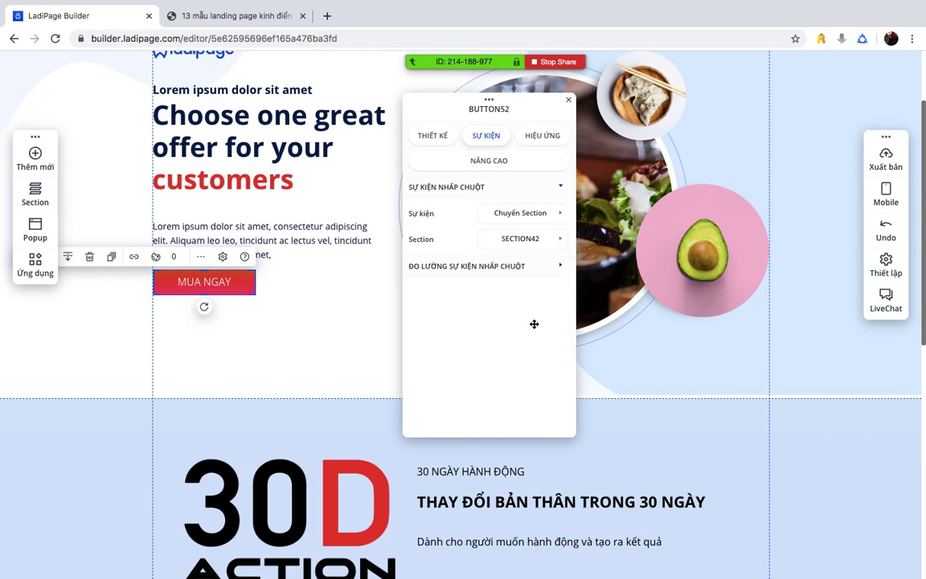
scroll(282, 350, "down", 6)
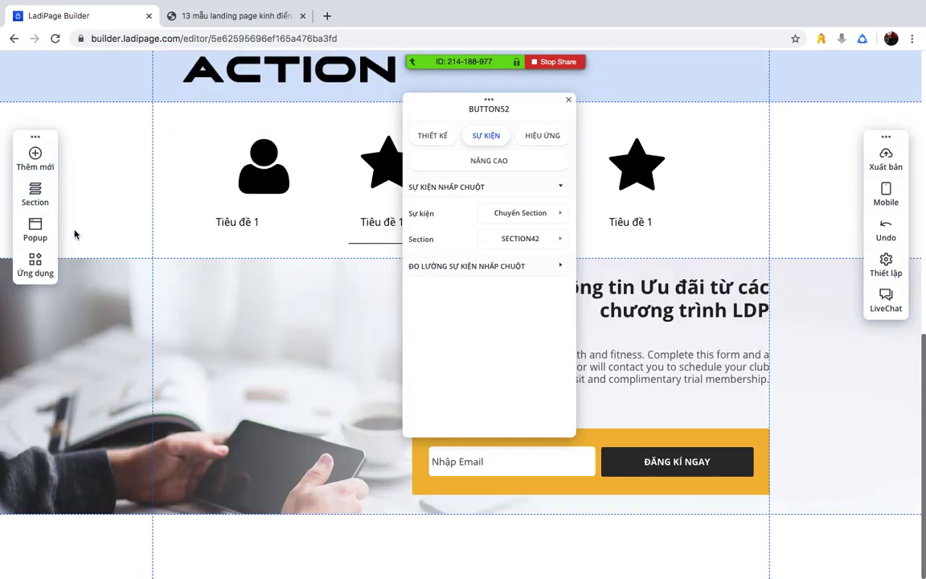
- Browse the page's Section list, view one section's settings, and close the panel
left_click(35, 193)
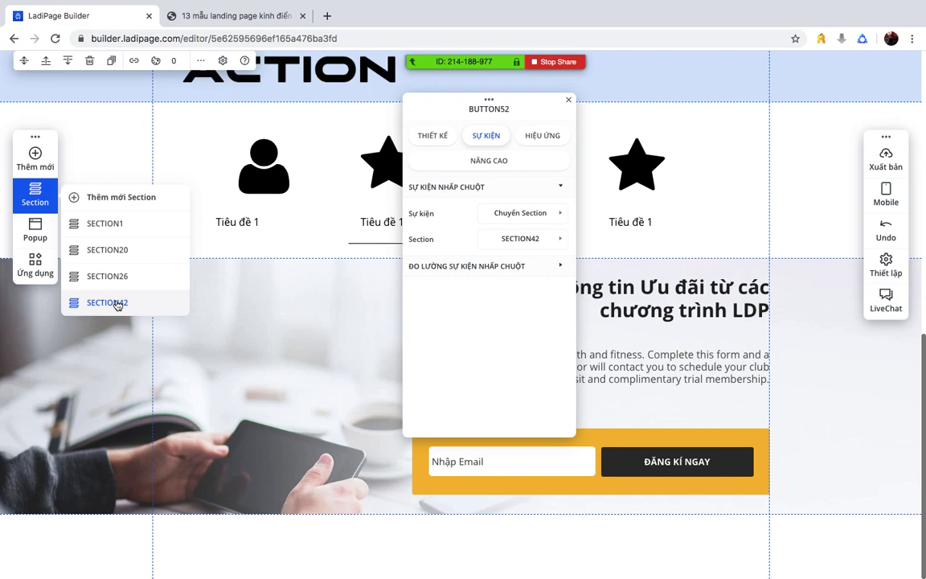
left_click(359, 359)
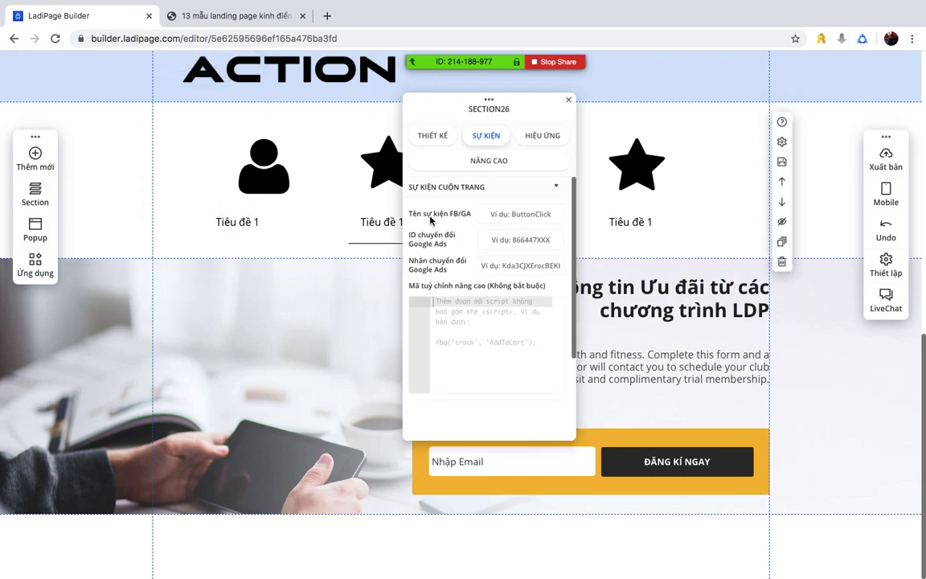
left_click(569, 102)
scroll(498, 177, "up", 6)
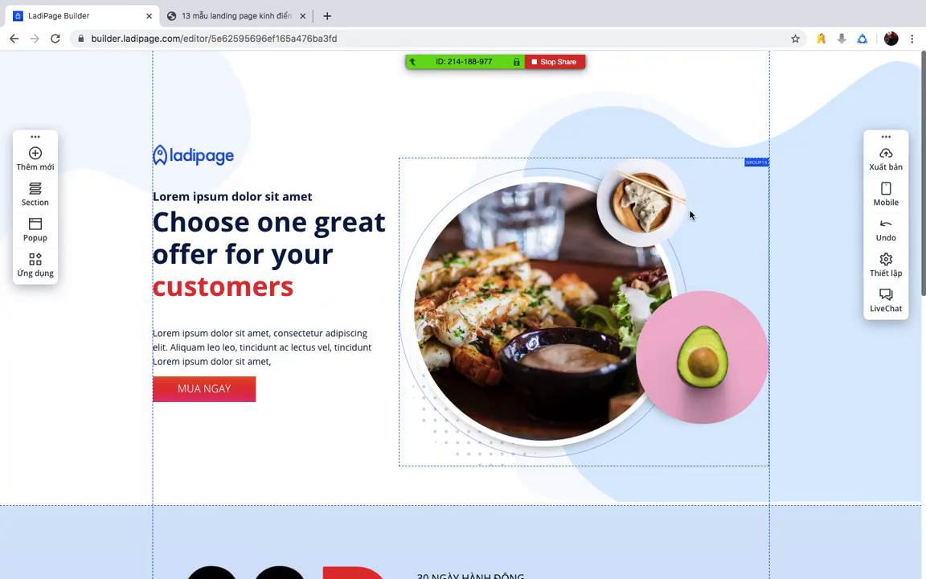
- Open Chat from Zoom's More menu and drag the Group Chat window up the screen
left_click(706, 36)
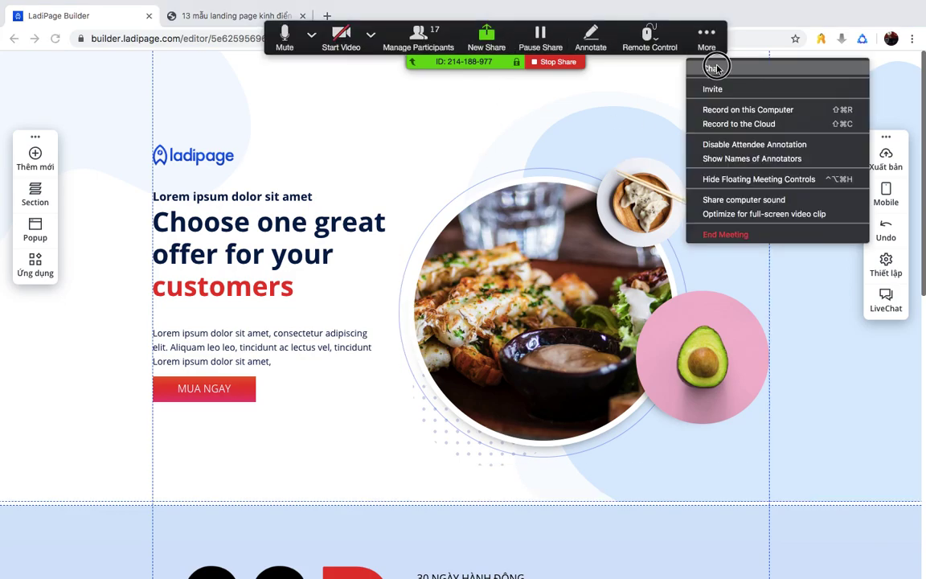
left_click(716, 67)
left_click_drag(773, 383, 755, 150)
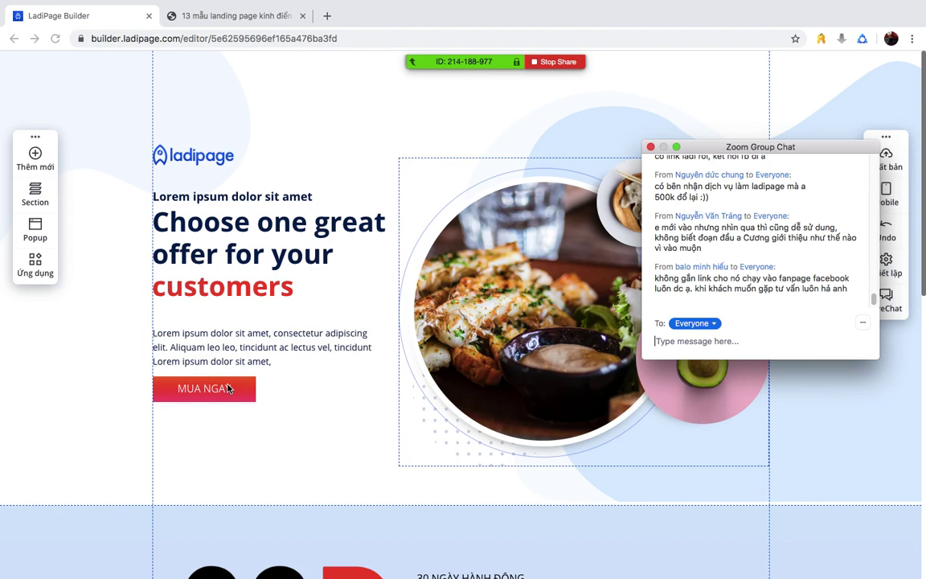
- Set MUA NGAY's click event to Mở liên kết, pointing to the presenter's m.me Messenger address
left_click(222, 388)
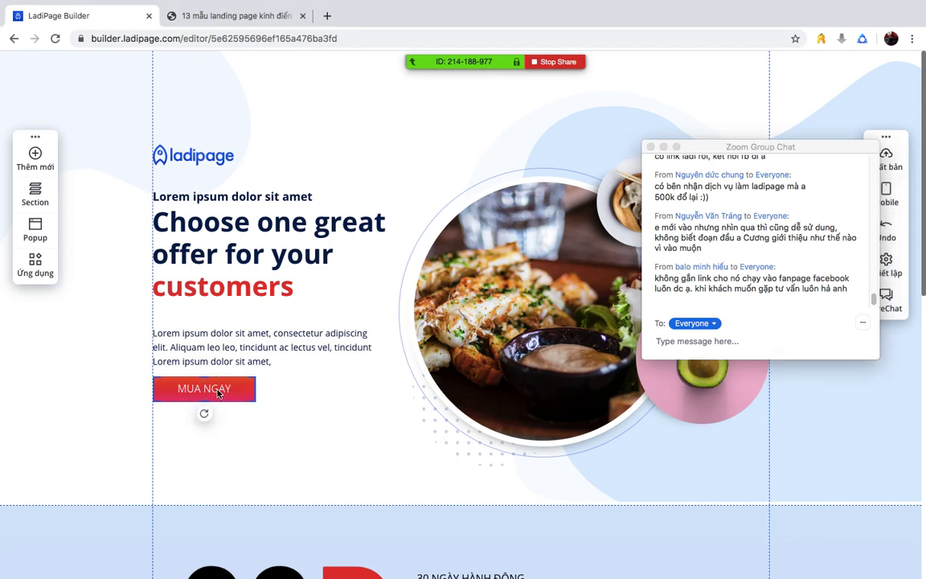
left_click(133, 363)
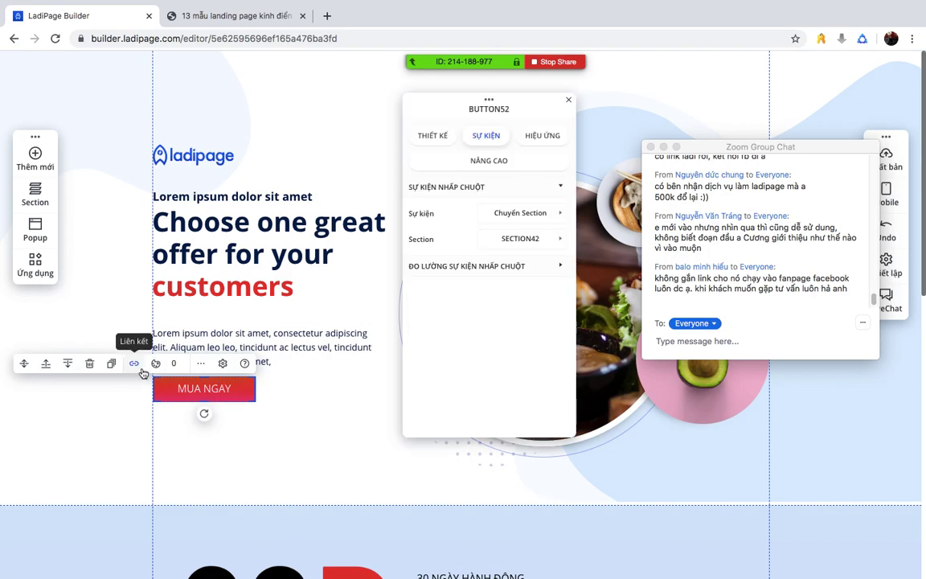
left_click(527, 214)
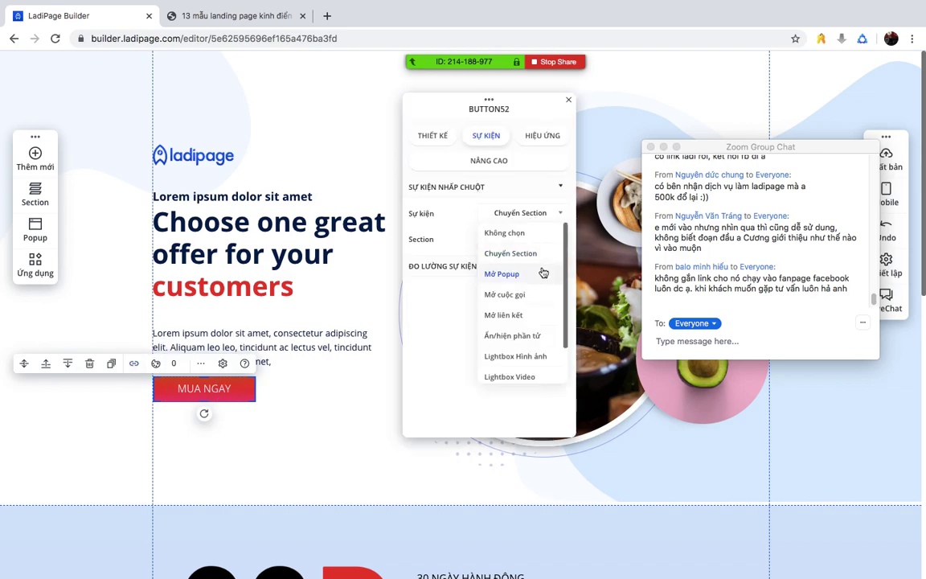
left_click(515, 317)
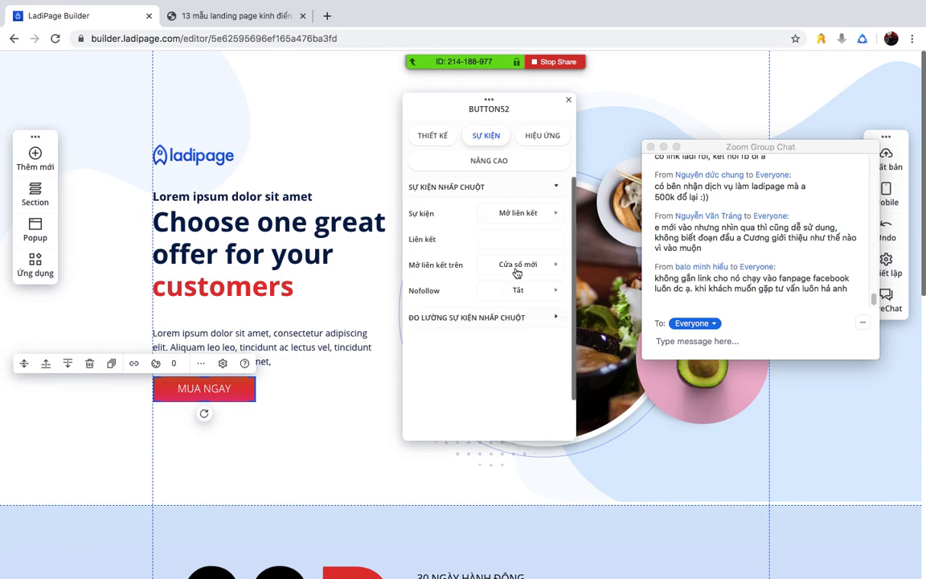
left_click(482, 240)
type("http://m.me/cuongbig")
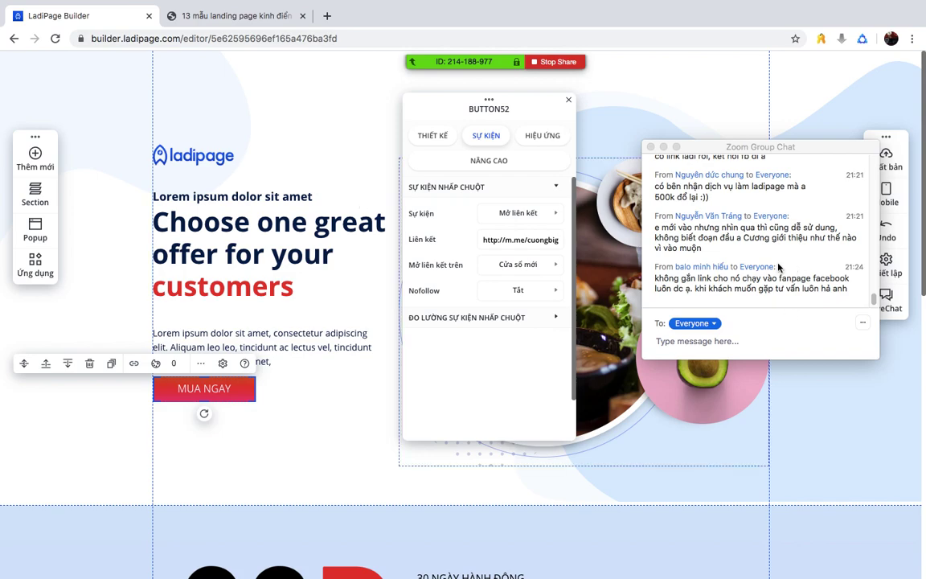
scroll(782, 263, "up", 1)
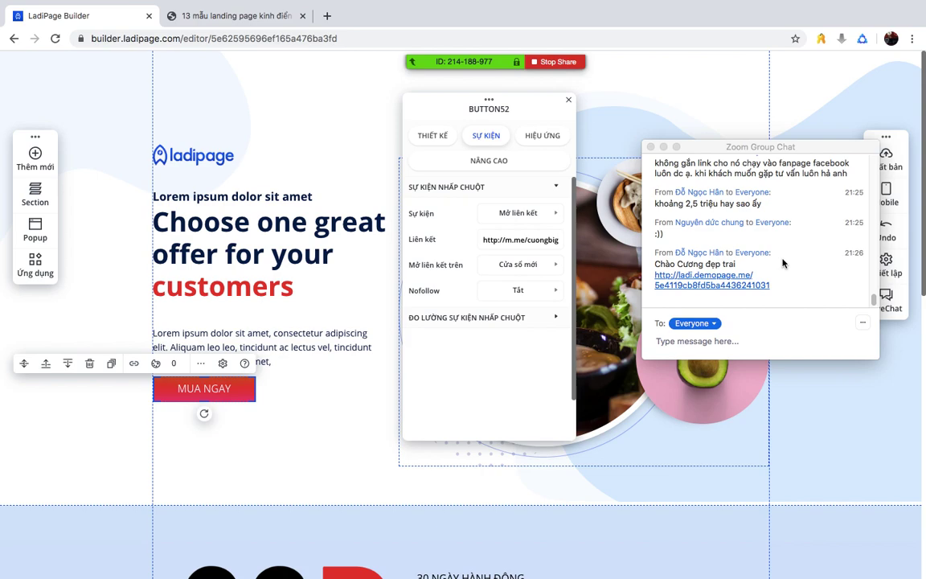
- Open the shared ladi.demopage.me link and scroll through the Hanka Chinese-course landing page sections
left_click(699, 276)
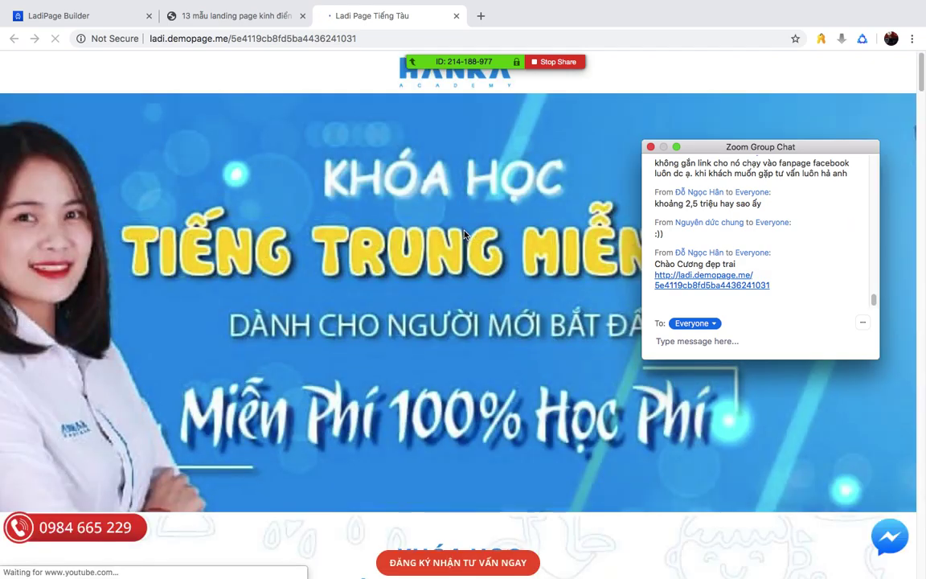
left_click_drag(708, 145, 820, 86)
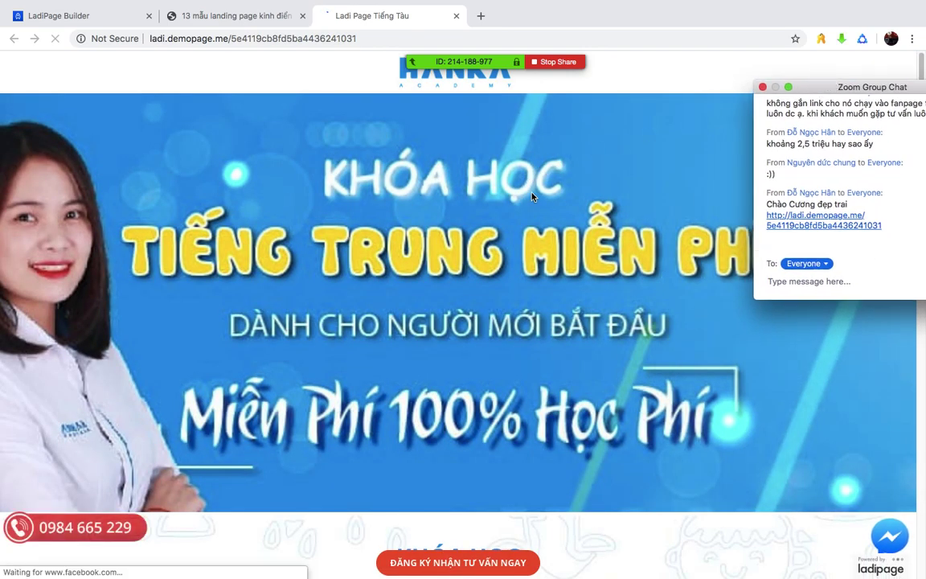
scroll(508, 200, "down", 5)
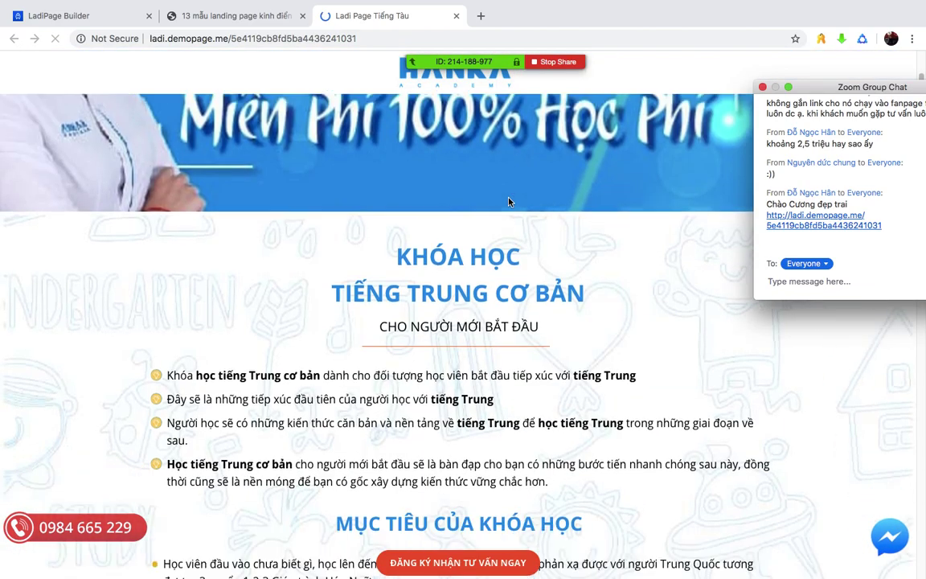
scroll(507, 201, "down", 6)
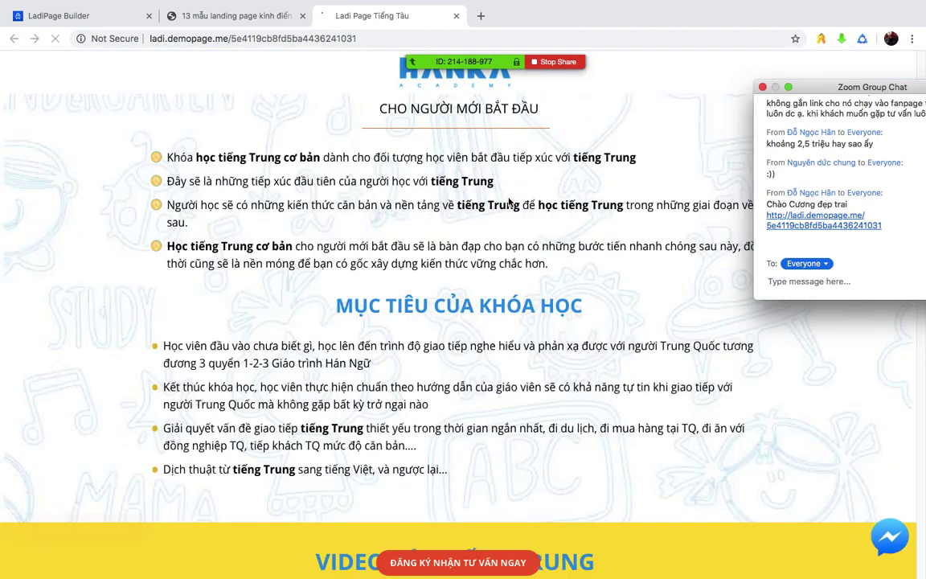
scroll(508, 201, "down", 10)
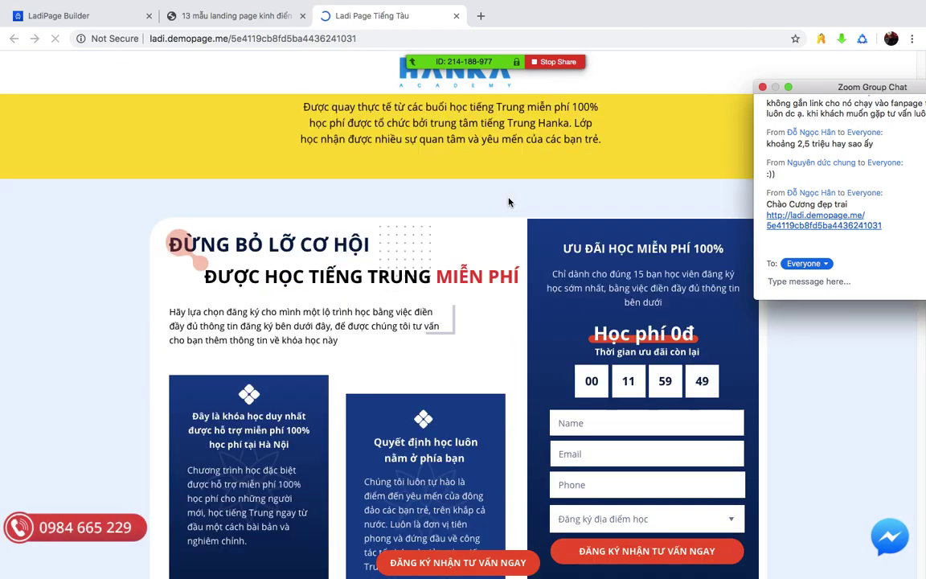
scroll(507, 202, "down", 5)
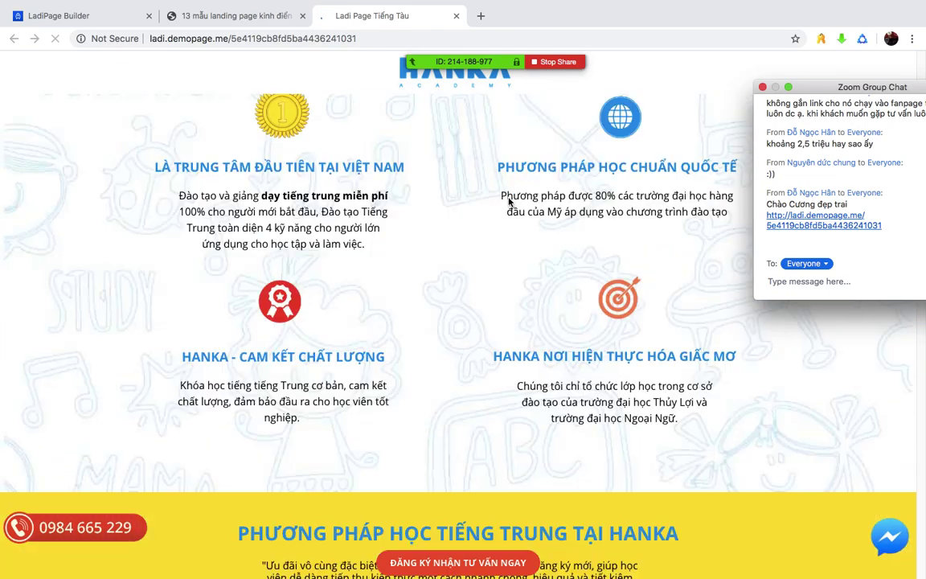
scroll(508, 201, "down", 10)
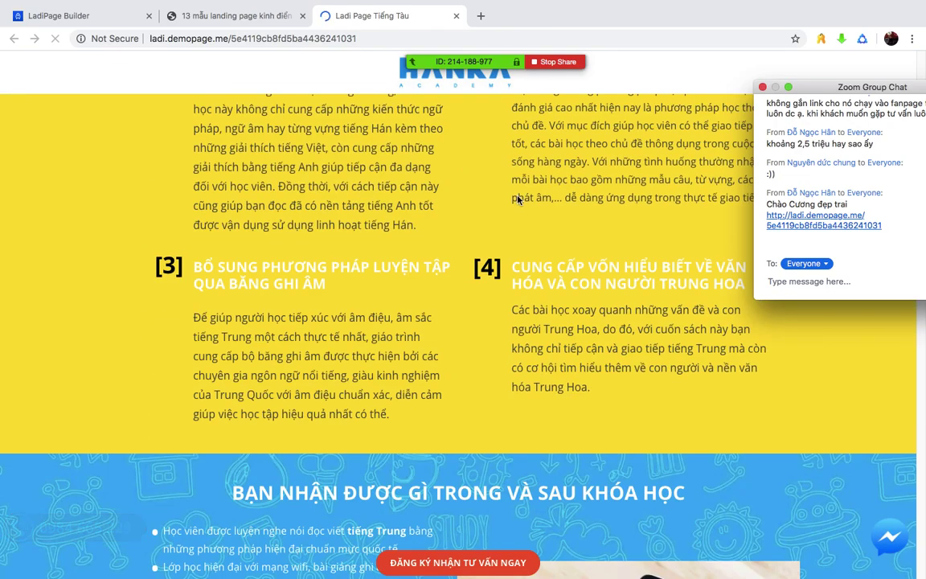
scroll(520, 201, "down", 15)
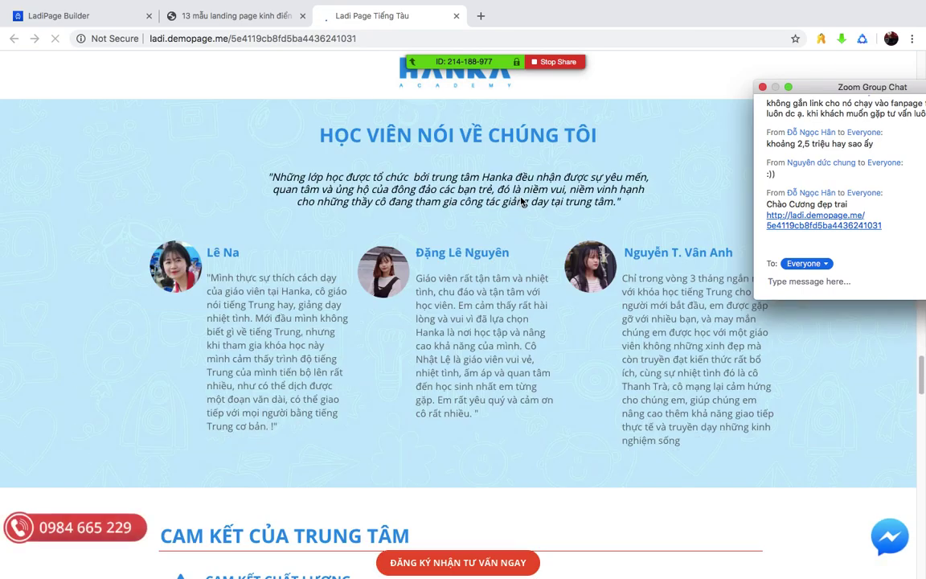
scroll(521, 202, "down", 1)
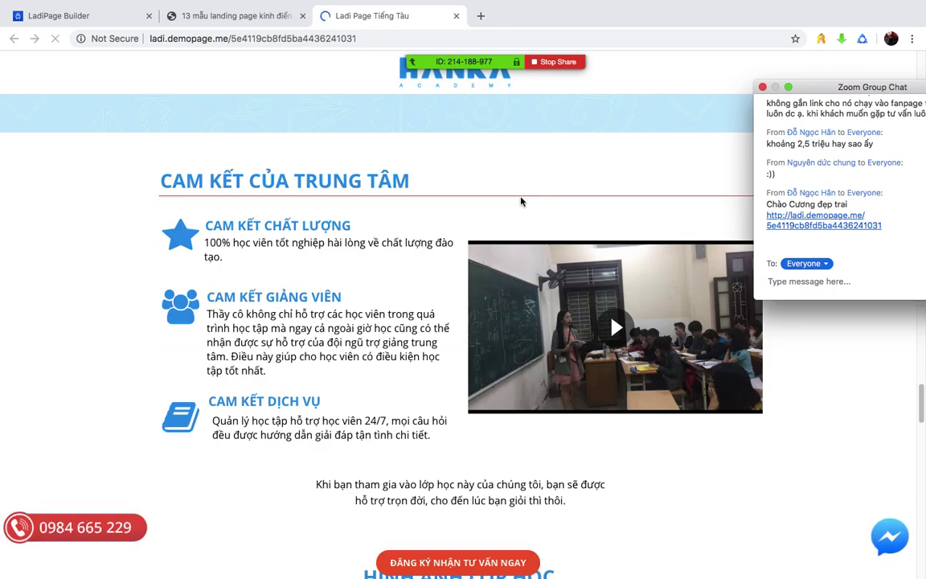
scroll(520, 202, "down", 5)
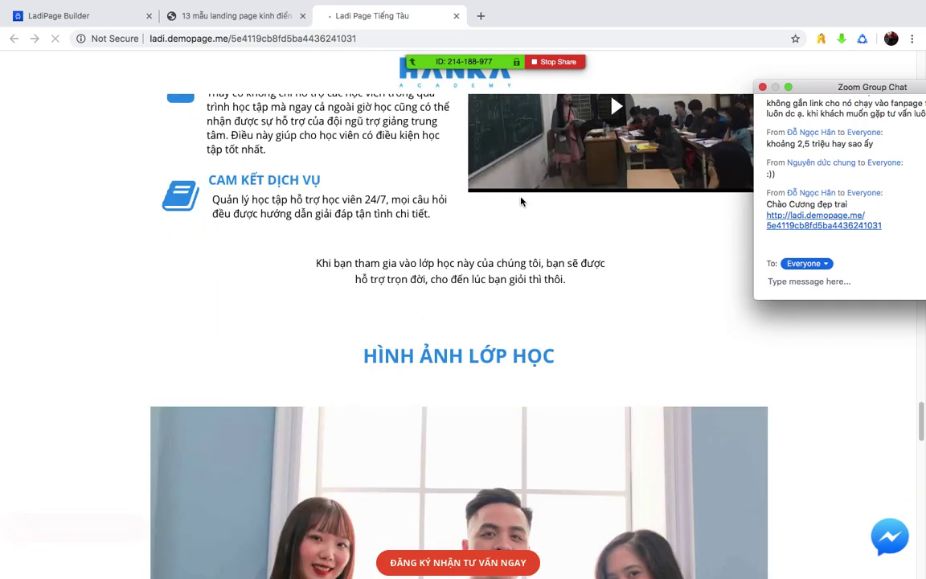
scroll(521, 201, "down", 2)
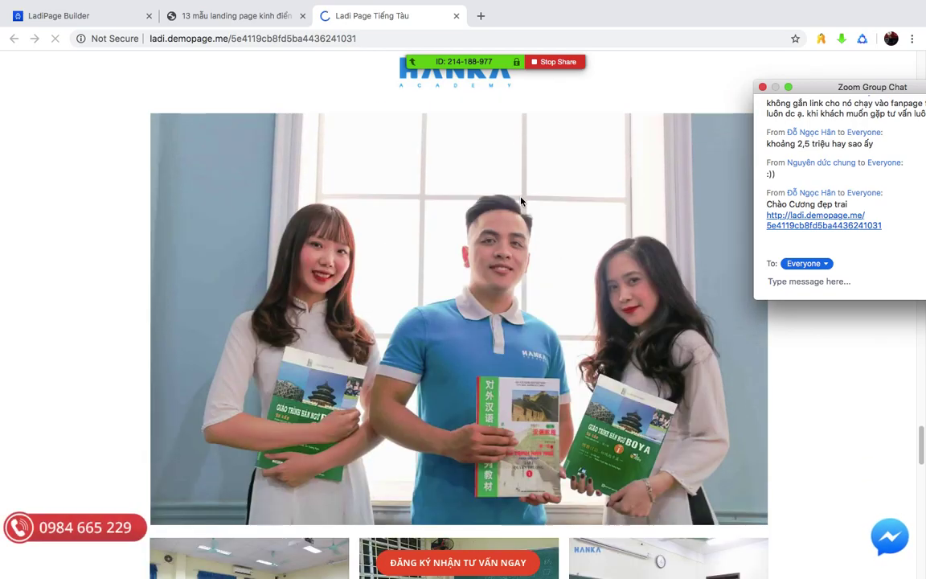
scroll(521, 201, "down", 4)
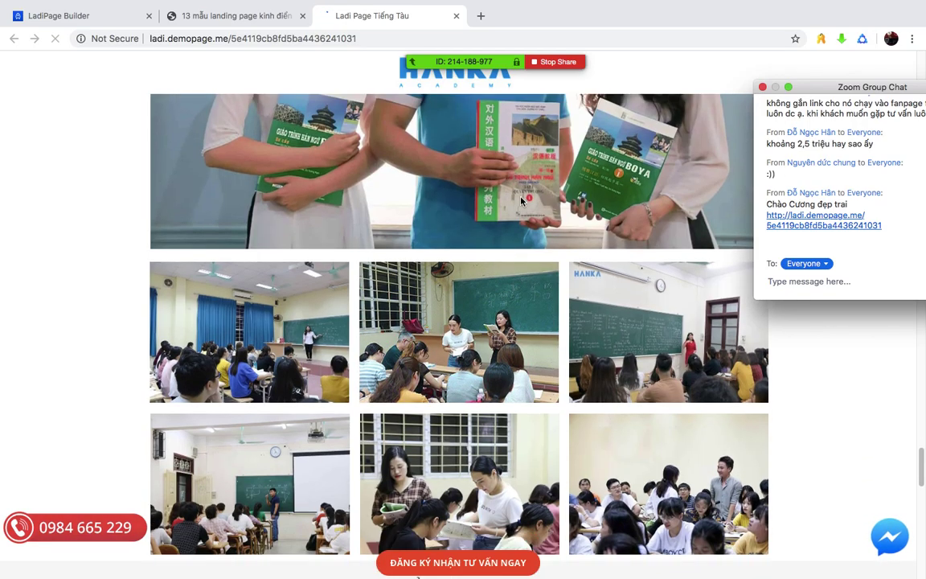
scroll(520, 201, "down", 7)
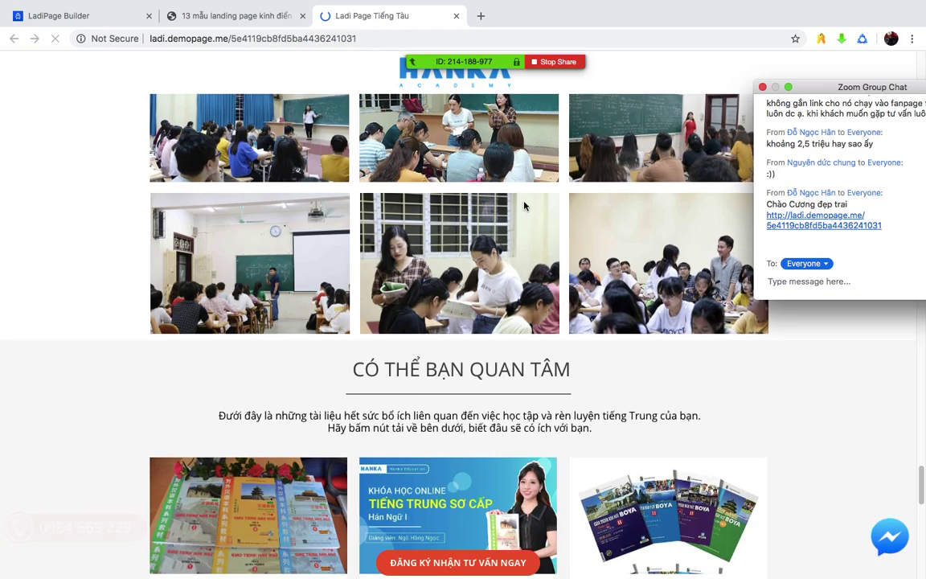
scroll(523, 206, "down", 5)
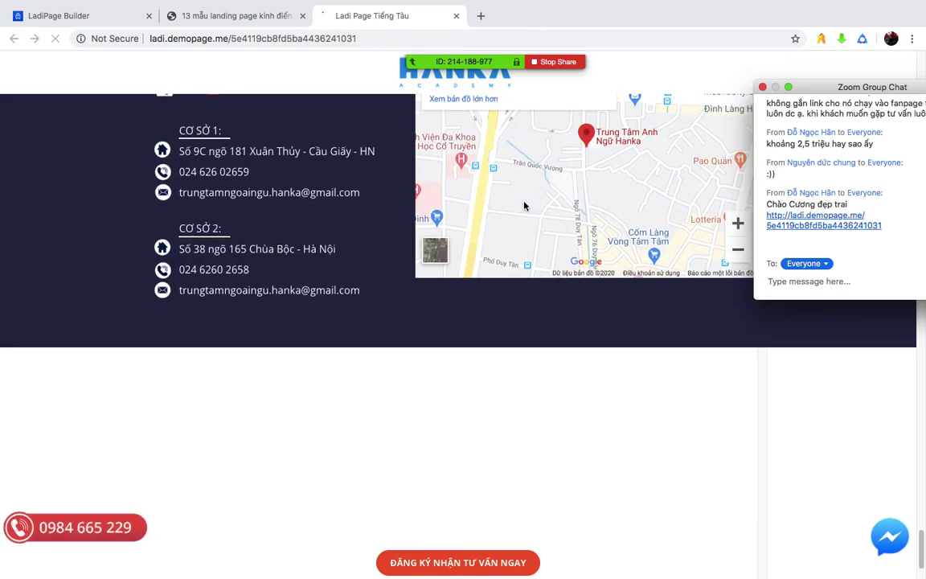
scroll(523, 206, "up", 12)
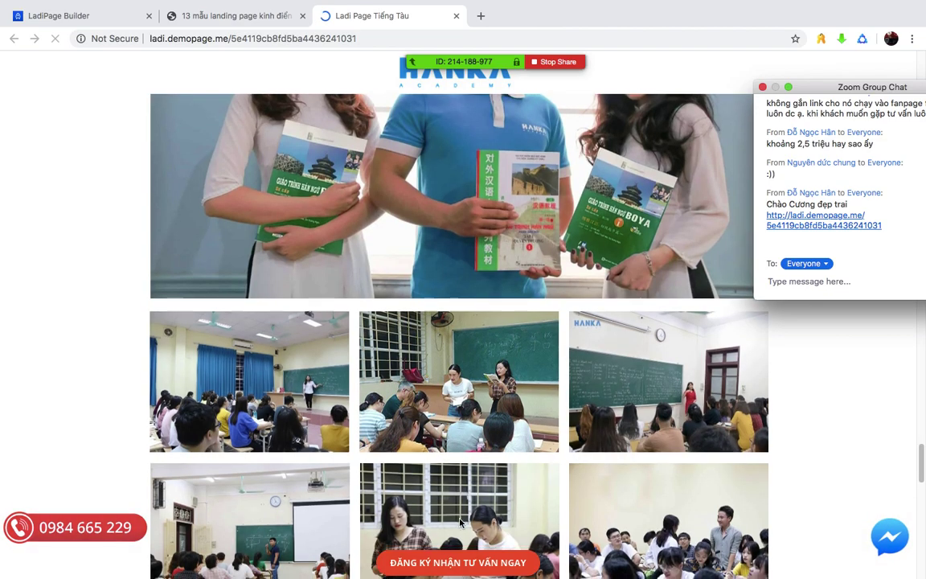
scroll(444, 546, "down", 7)
scroll(463, 544, "down", 1)
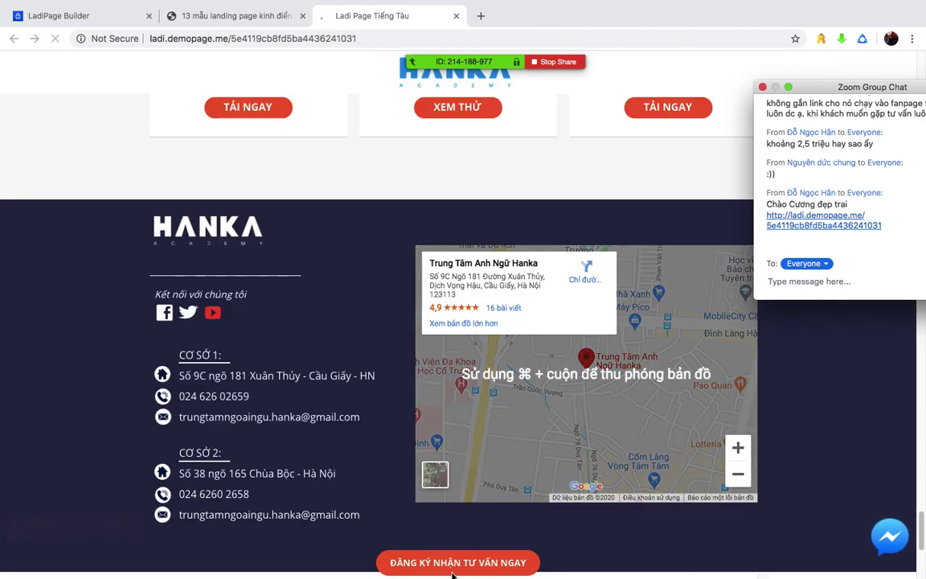
scroll(452, 574, "up", 10)
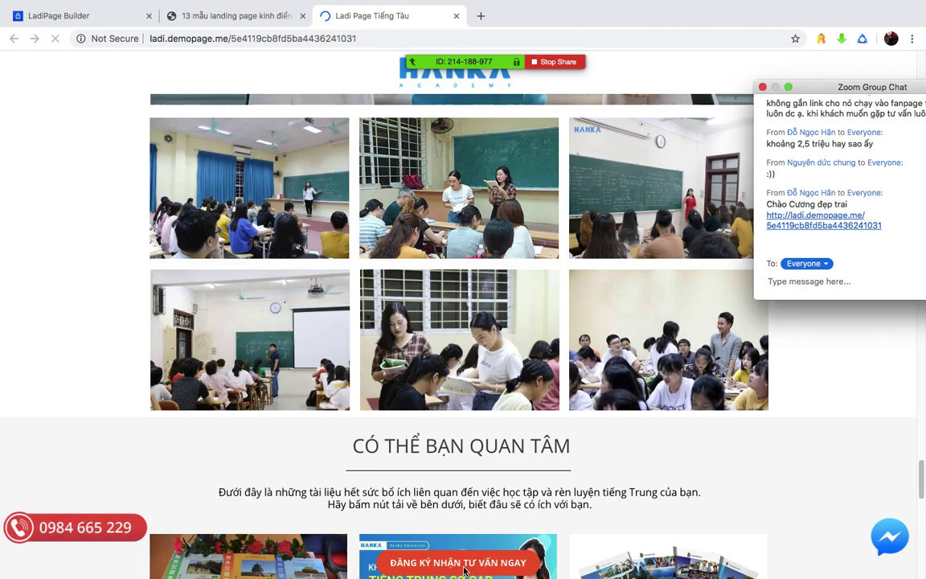
scroll(464, 570, "up", 3)
scroll(464, 570, "down", 7)
scroll(466, 569, "up", 4)
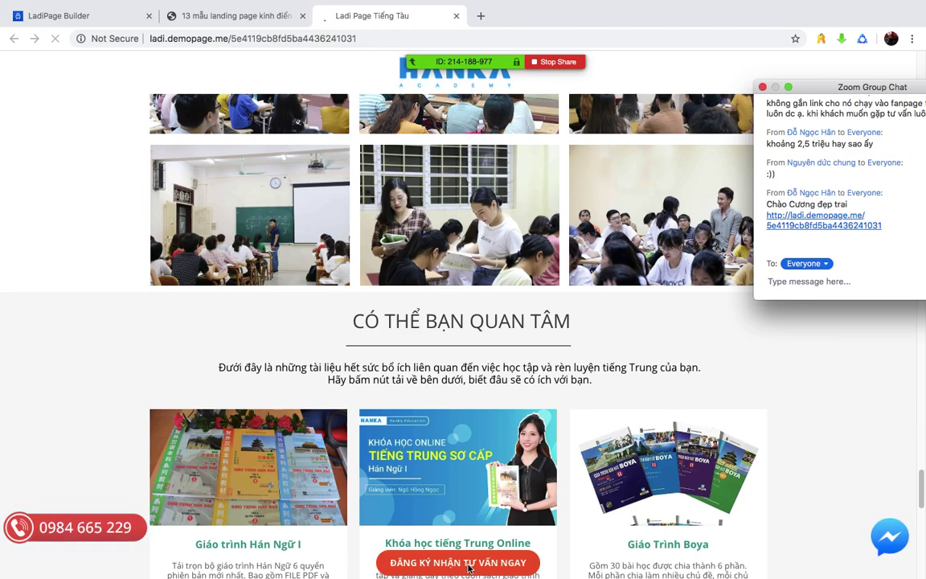
scroll(469, 568, "up", 7)
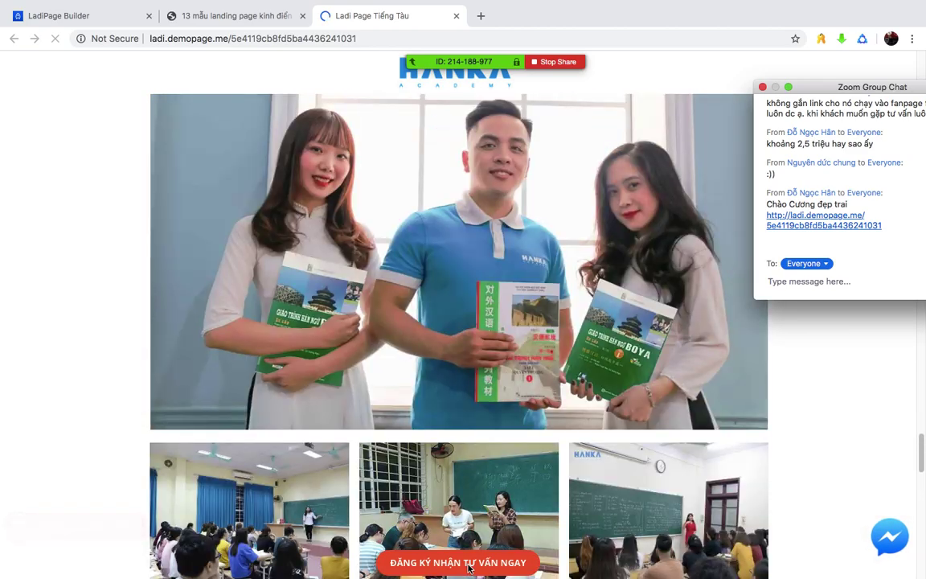
scroll(468, 568, "up", 15)
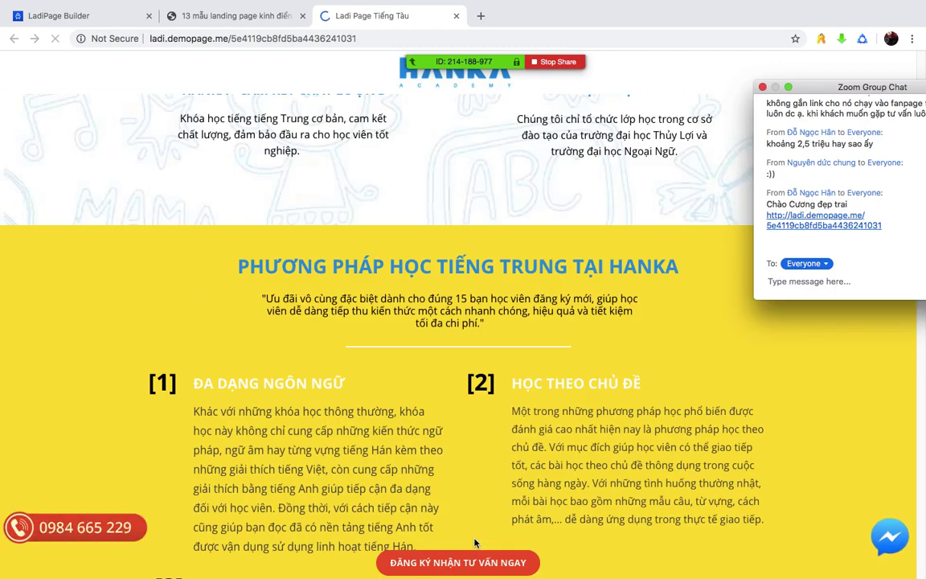
scroll(474, 543, "up", 4)
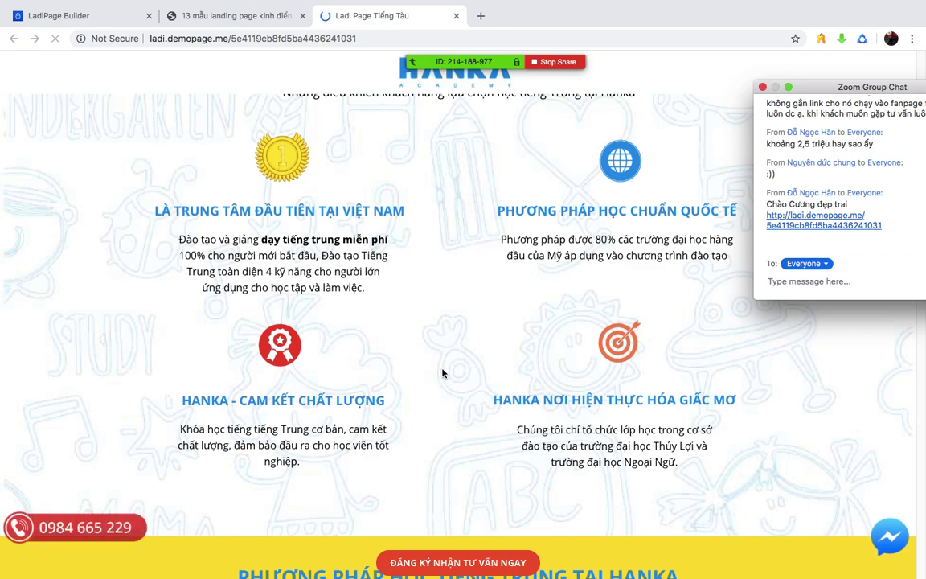
scroll(441, 372, "up", 8)
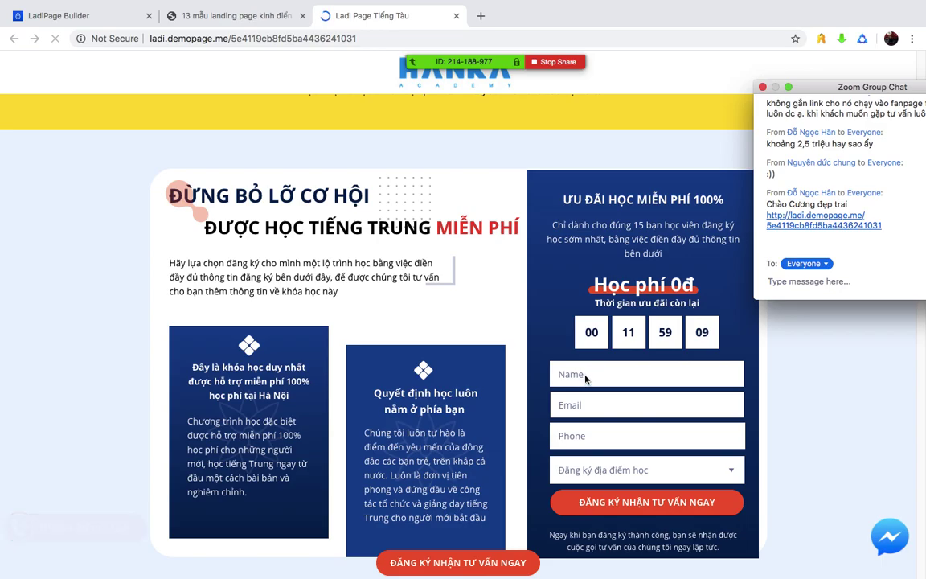
scroll(585, 378, "down", 1)
scroll(584, 379, "up", 15)
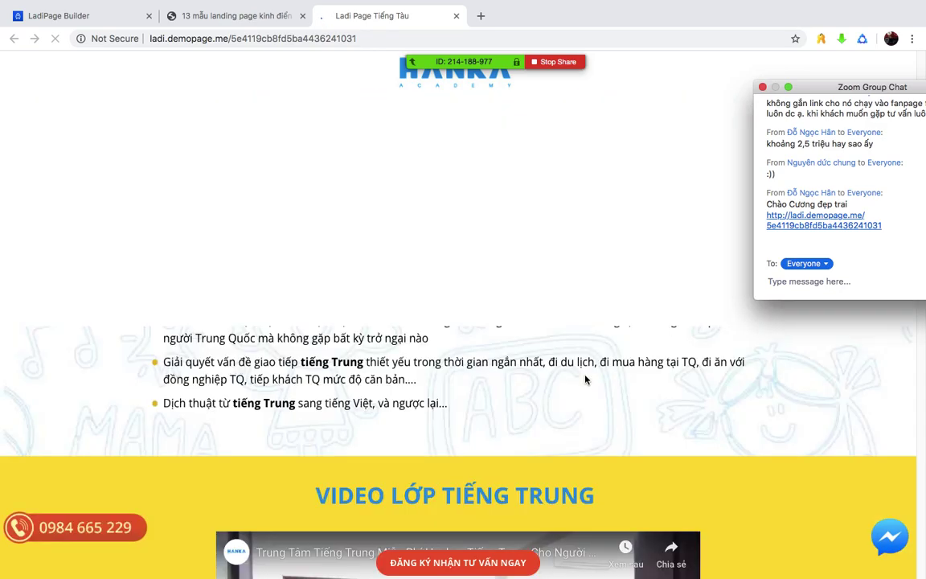
scroll(585, 379, "down", 6)
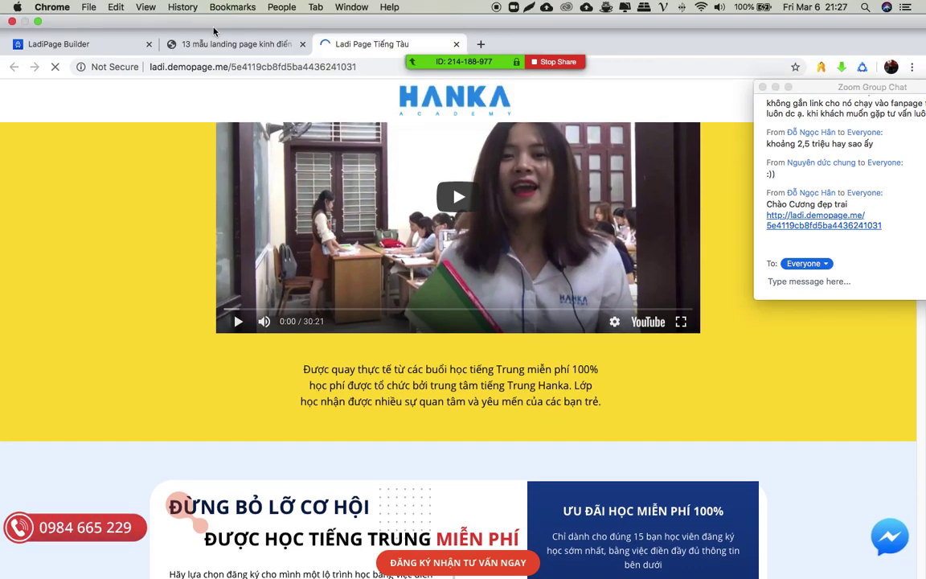
- Switch to the '13 mẫu landing page' article, scroll its templates, and return to the top
left_click(193, 41)
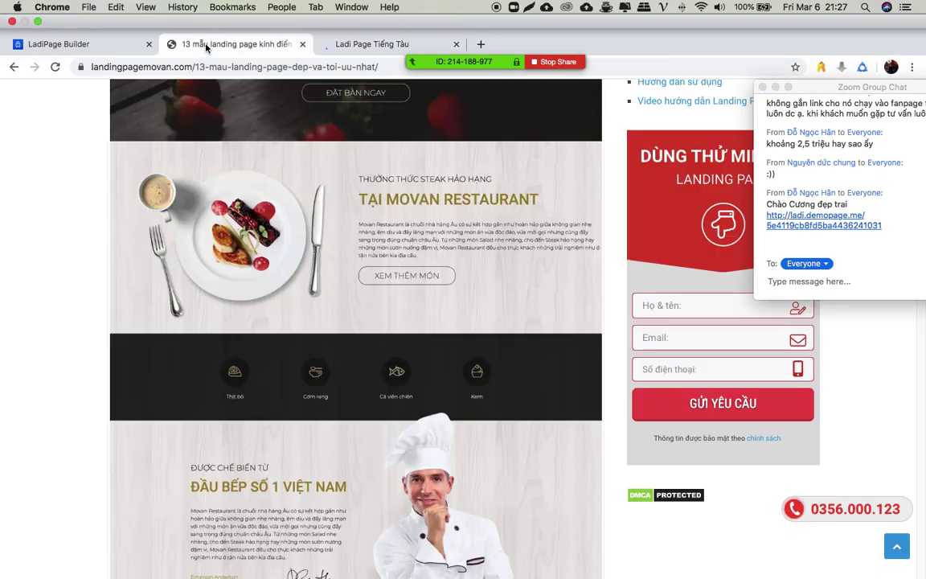
scroll(89, 259, "down", 6)
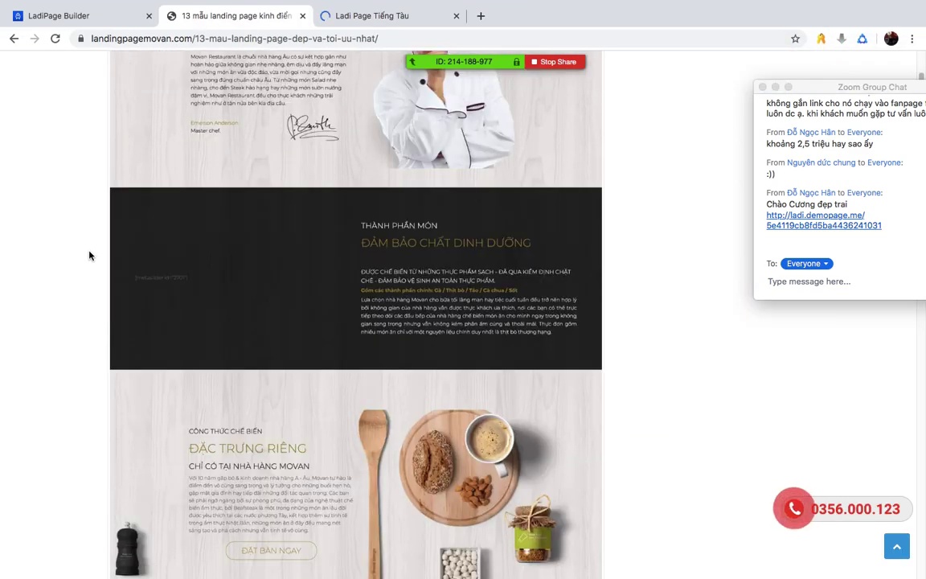
scroll(89, 257, "down", 12)
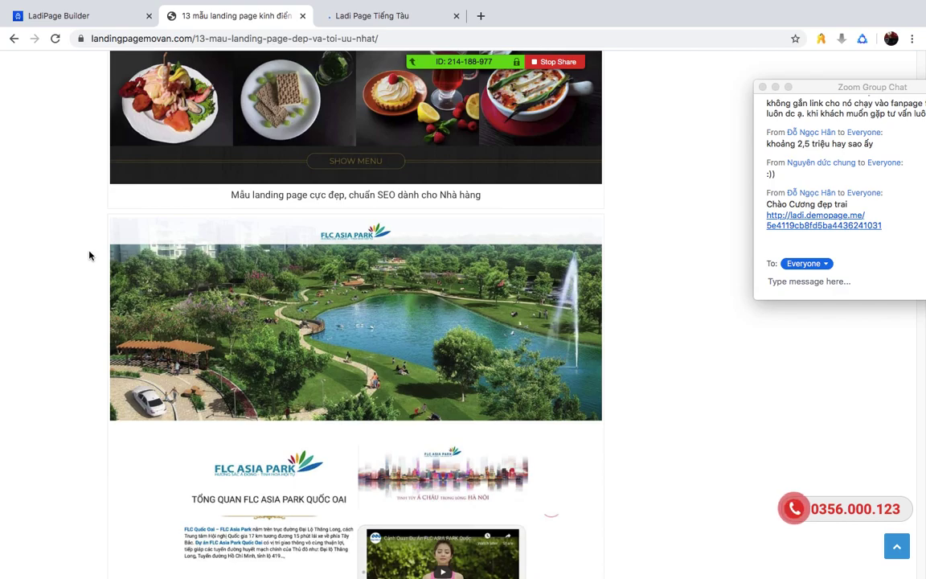
scroll(89, 256, "down", 15)
scroll(89, 256, "up", 20)
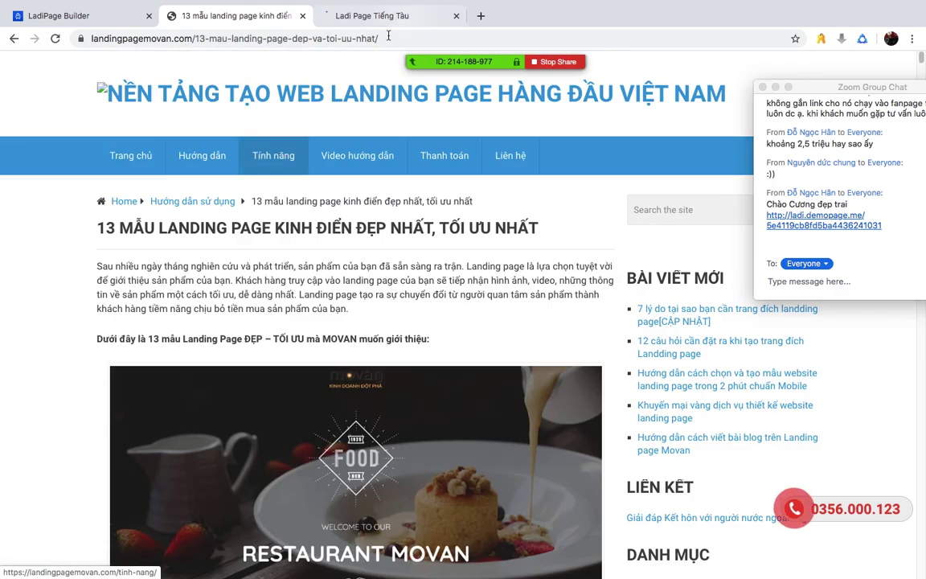
left_click(384, 38)
- Search 'dich' and translate 'cầu trúc' from Vietnamese into English
key("BackSpace")
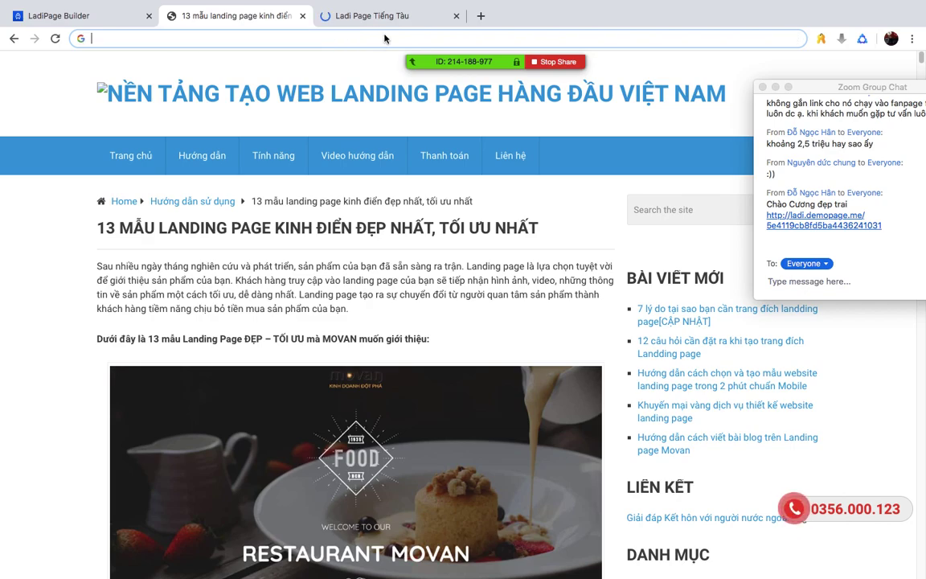
type("dich")
key("Return")
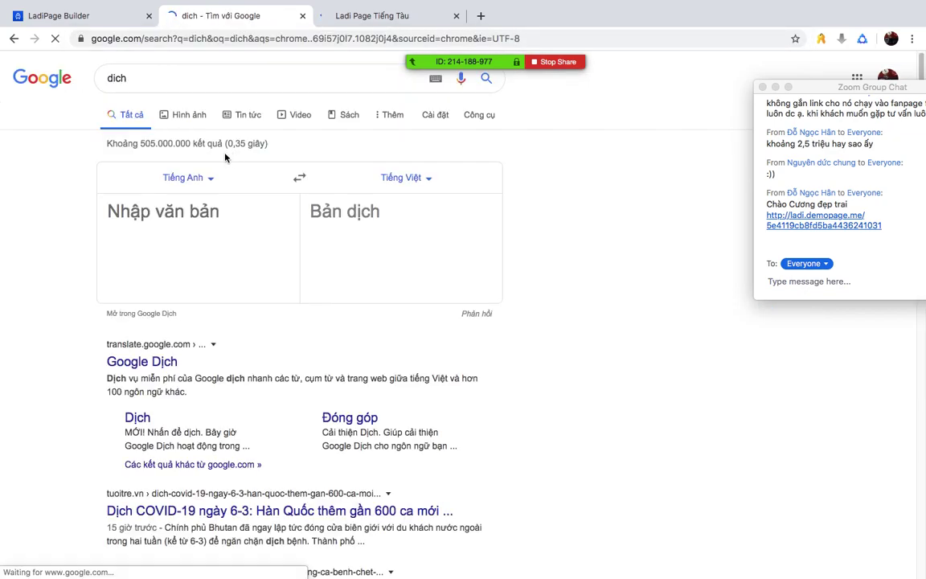
left_click(299, 196)
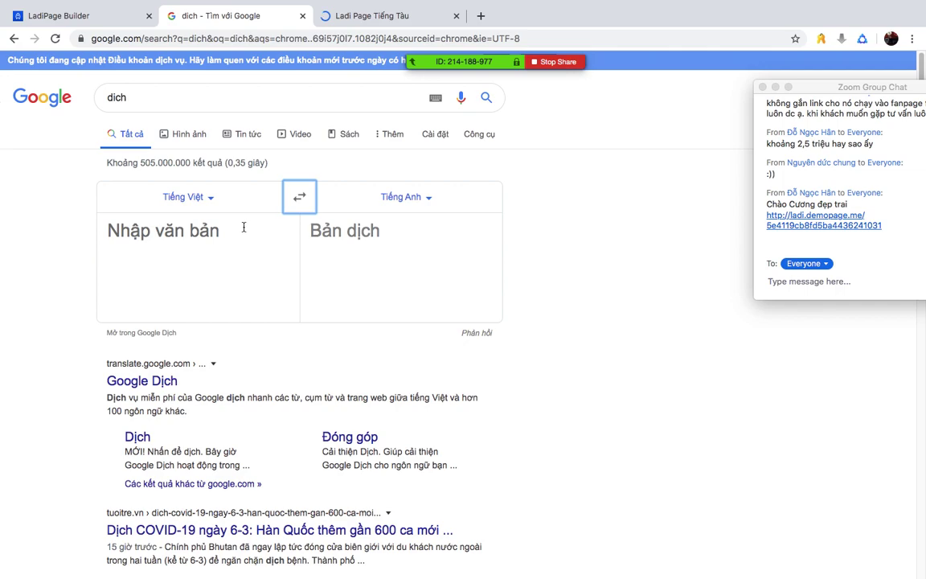
left_click(244, 228)
type("cầu tr")
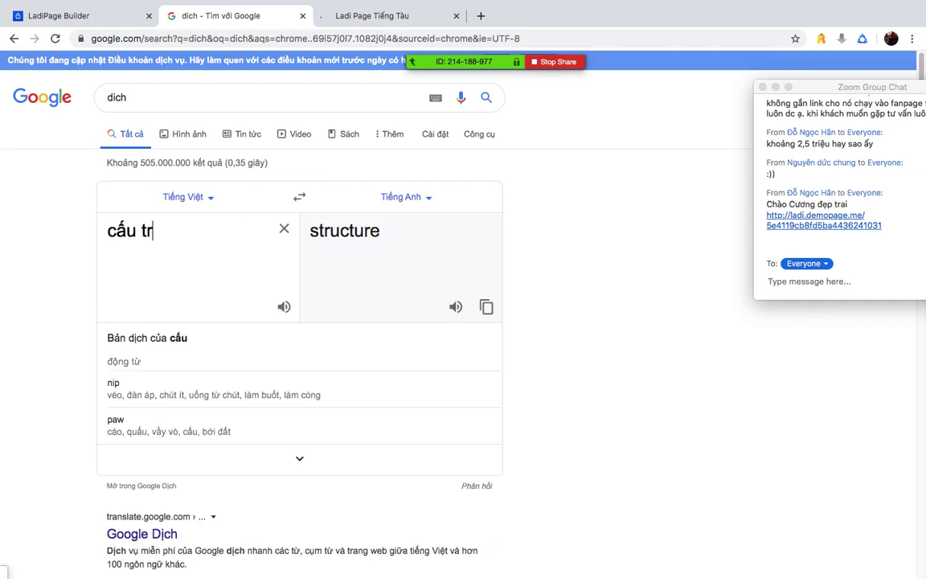
type("úc")
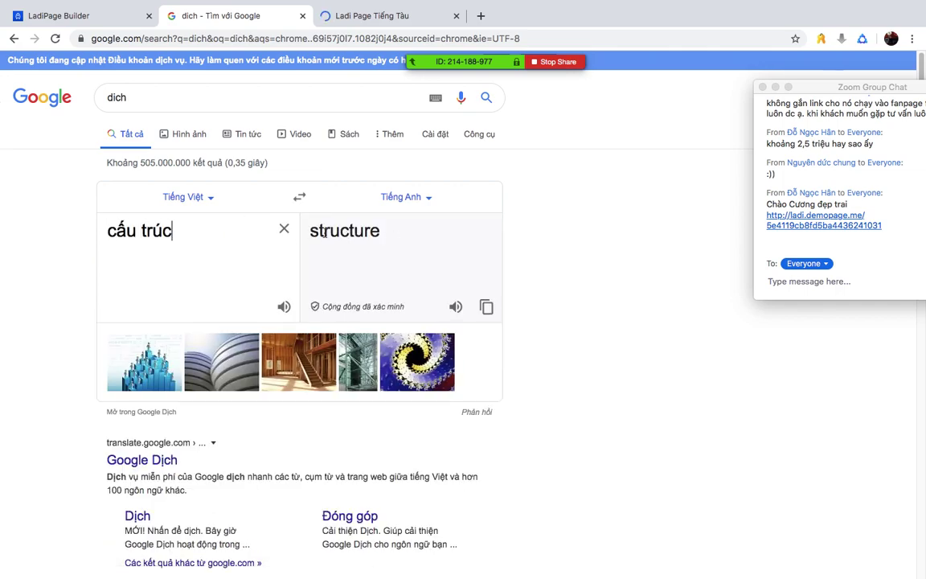
- Copy the translation 'structure' and paste it into a new search
left_click_drag(314, 230, 440, 250)
key("ctrl+c")
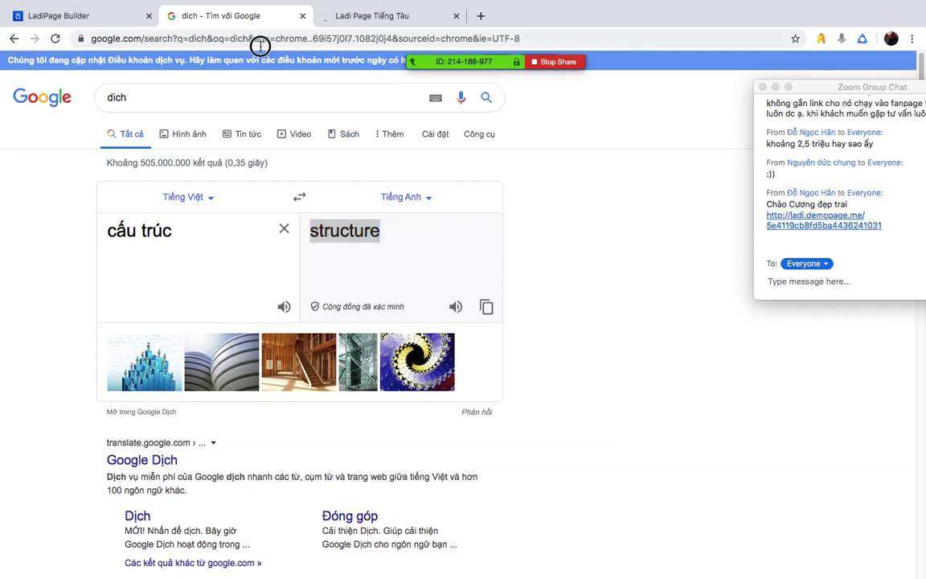
left_click(258, 41)
key("ctrl+v")
- Search Google for 'structure landingpage' and open Unbounce's landing page anatomy article
type("la")
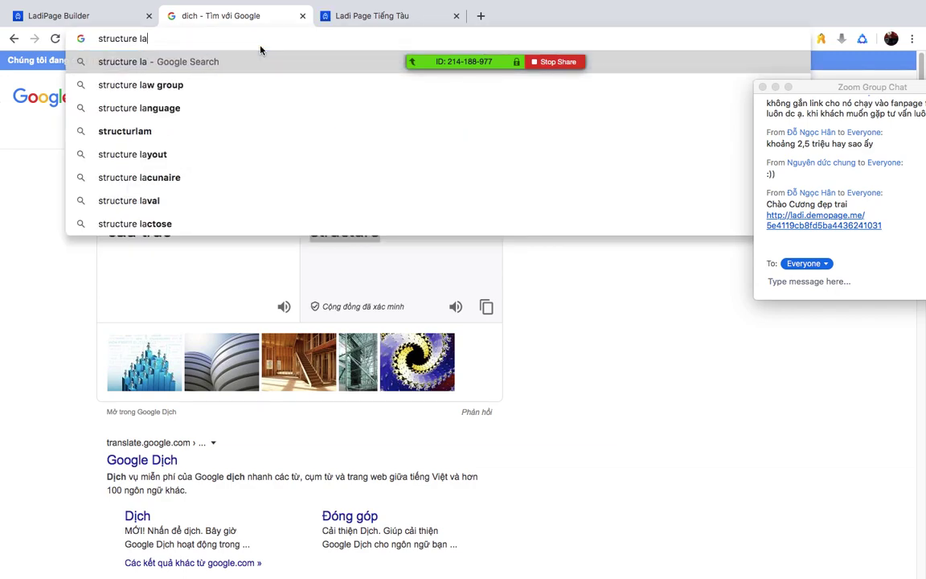
type("ndingpage")
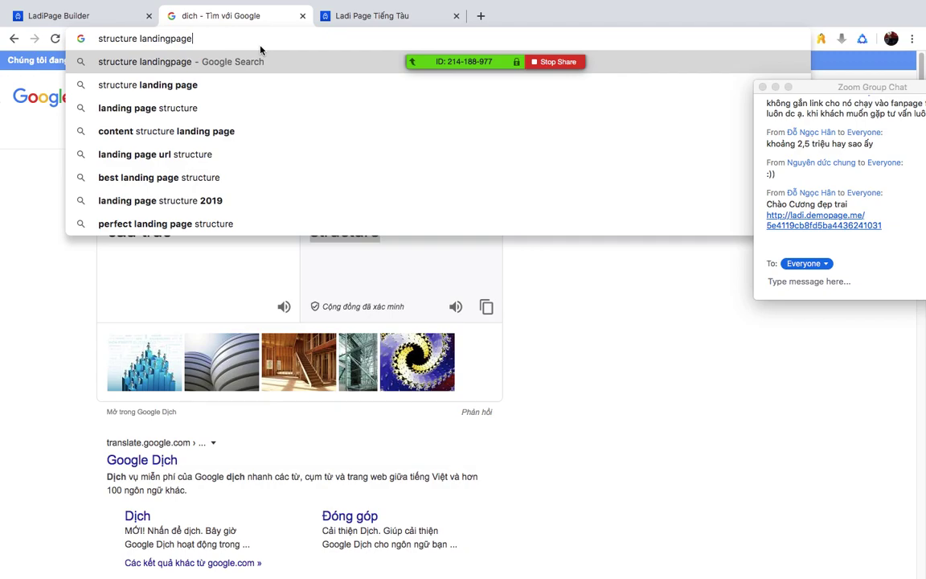
key("Return")
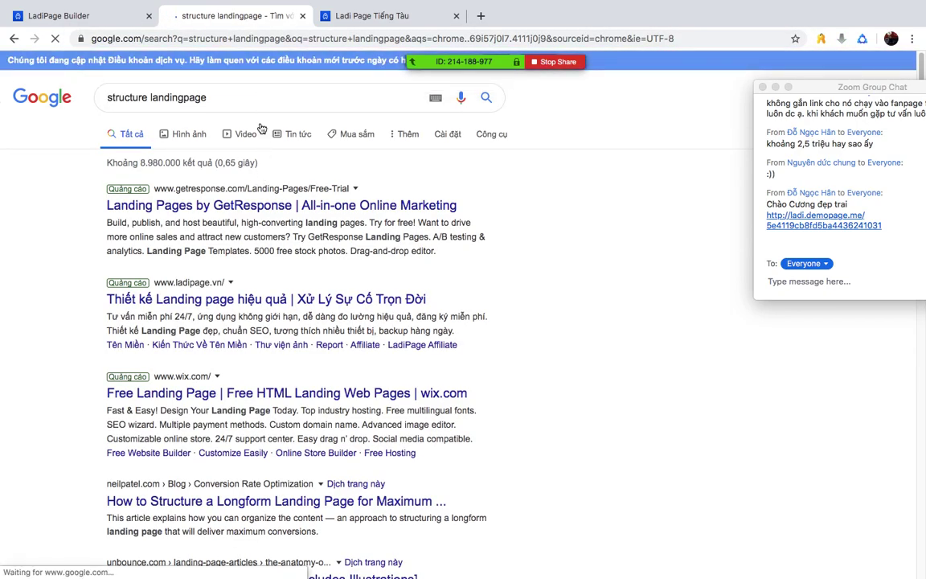
scroll(58, 269, "down", 5)
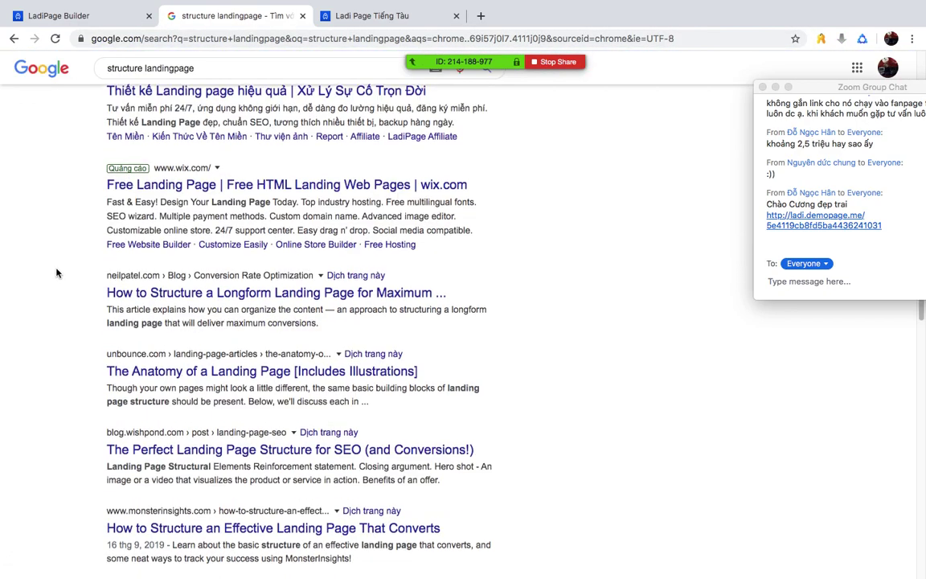
scroll(58, 268, "down", 1)
left_click(215, 359)
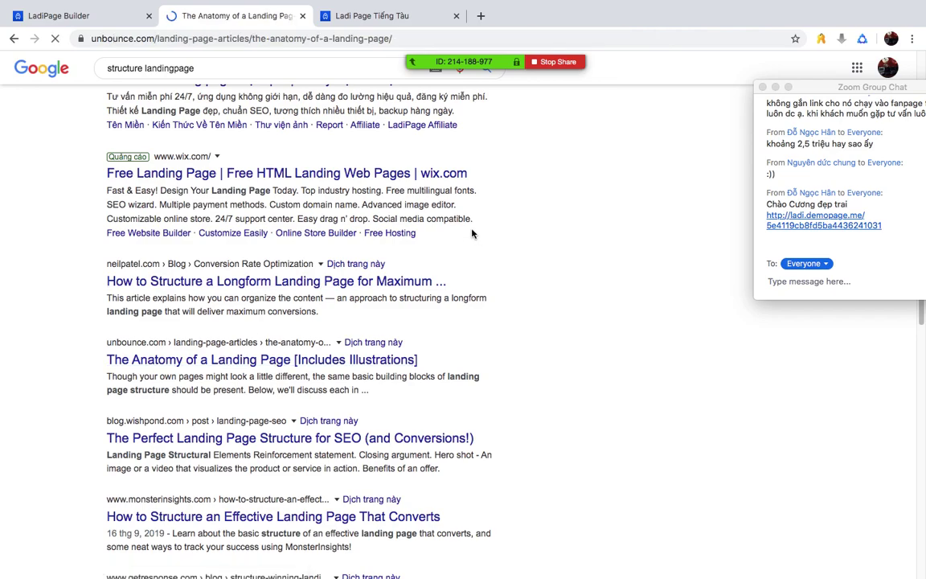
- Skim the Unbounce anatomy article down to its call-to-action section
scroll(468, 273, "down", 5)
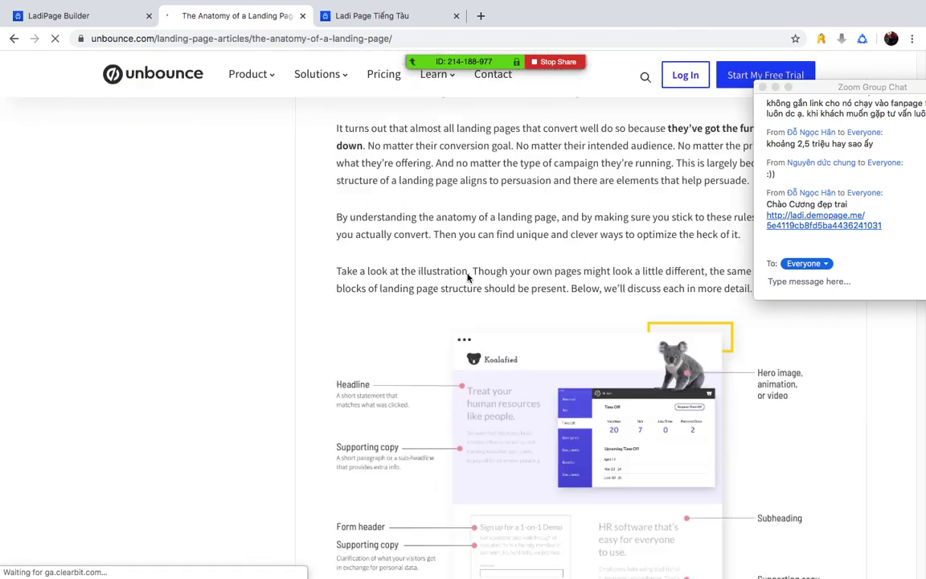
scroll(469, 275, "down", 15)
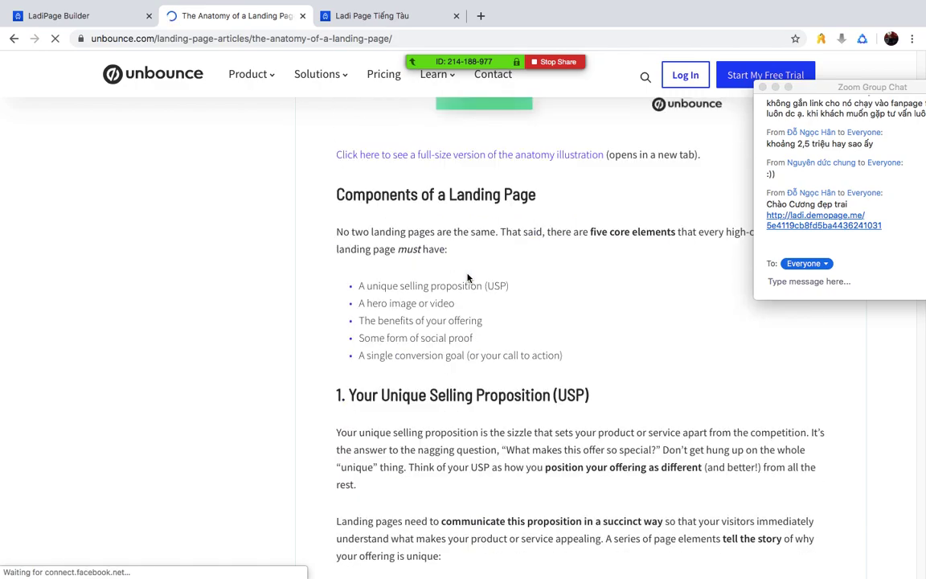
scroll(469, 277, "down", 3)
left_click_drag(348, 207, 595, 243)
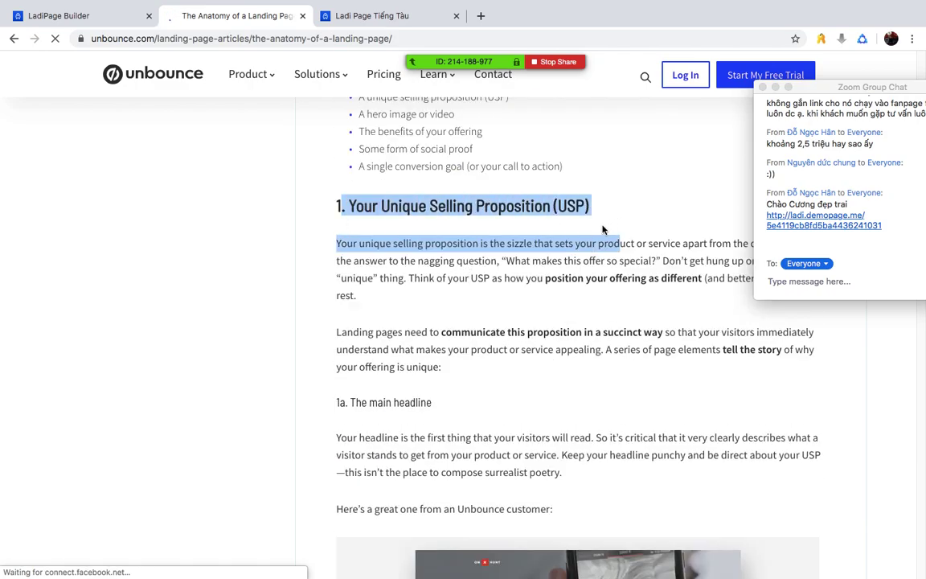
scroll(479, 308, "down", 5)
scroll(409, 253, "up", 3)
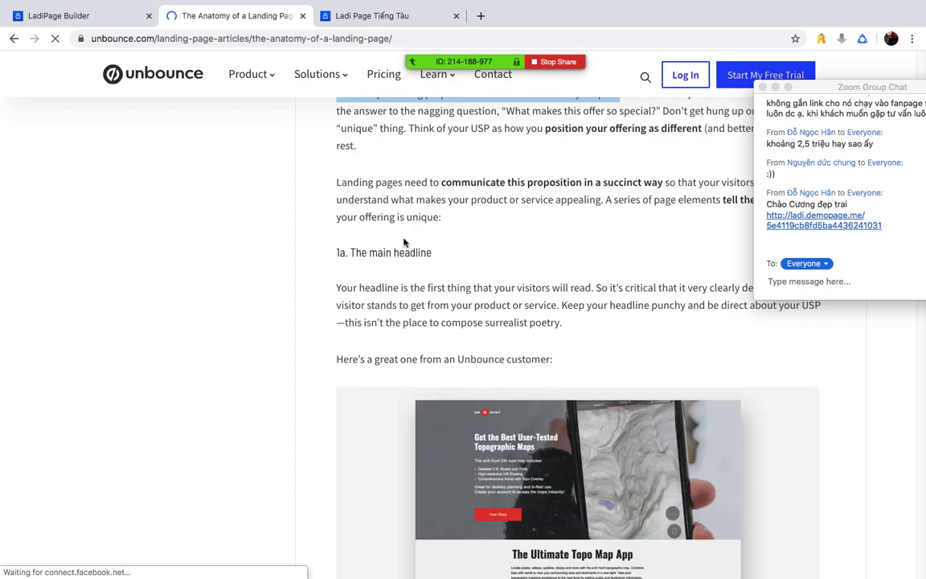
scroll(448, 293, "down", 15)
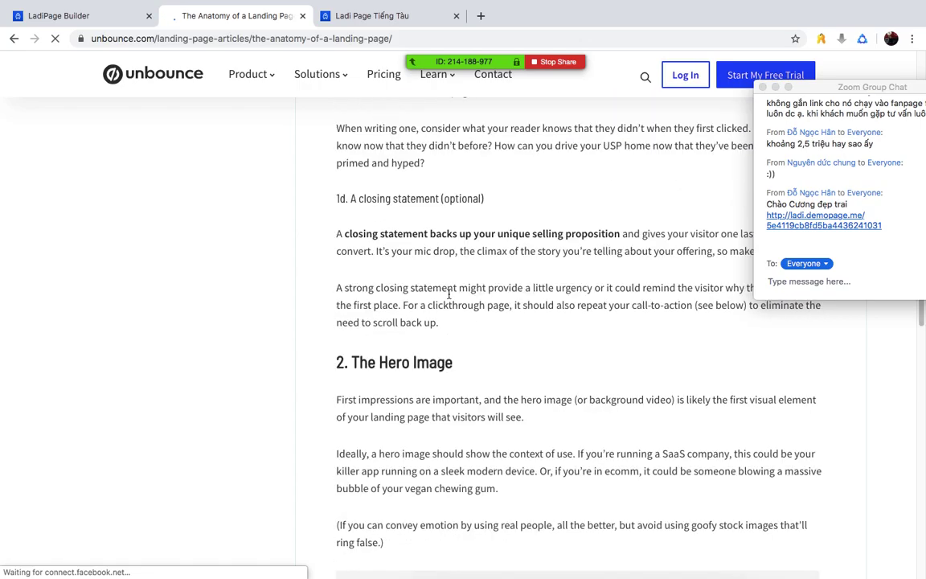
scroll(448, 293, "down", 15)
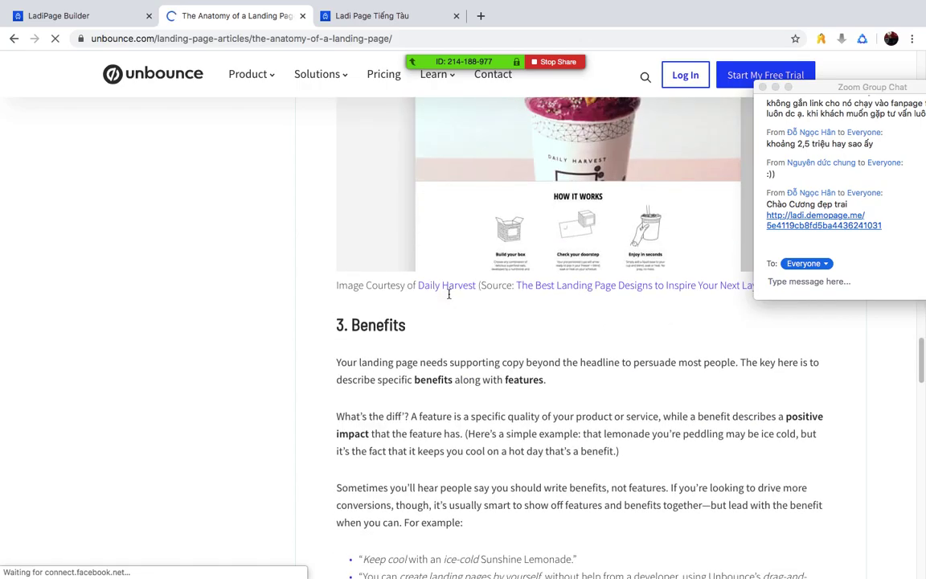
scroll(449, 293, "down", 10)
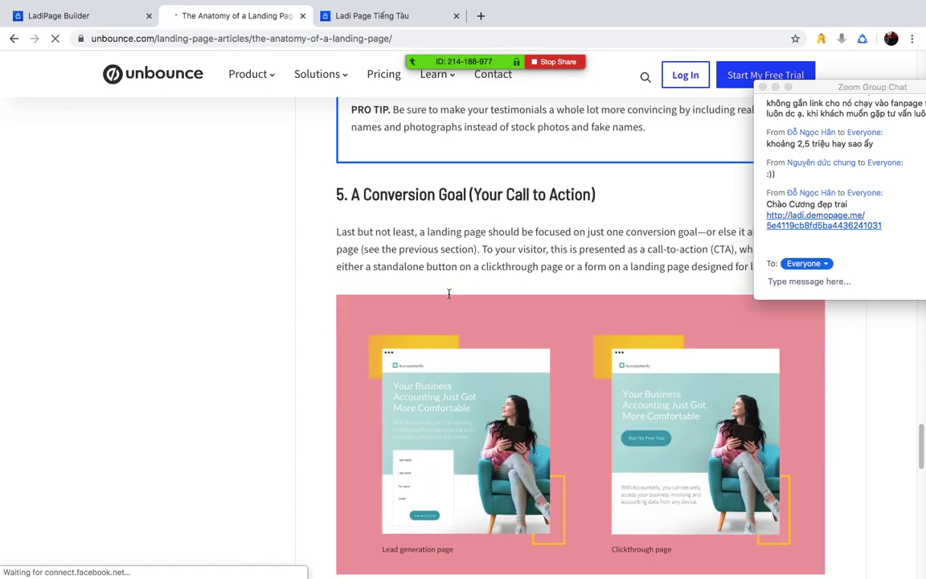
scroll(449, 298, "down", 12)
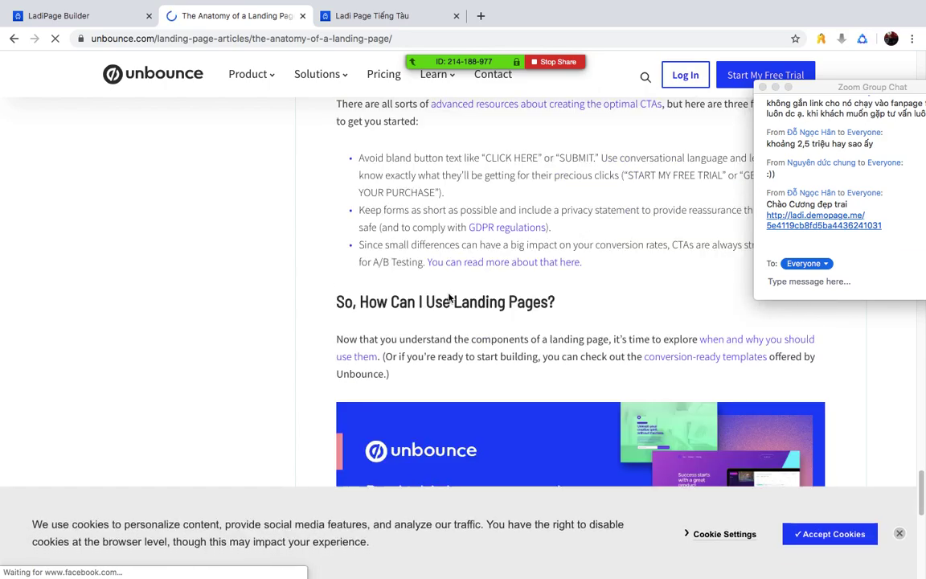
scroll(449, 297, "down", 5)
scroll(449, 297, "up", 20)
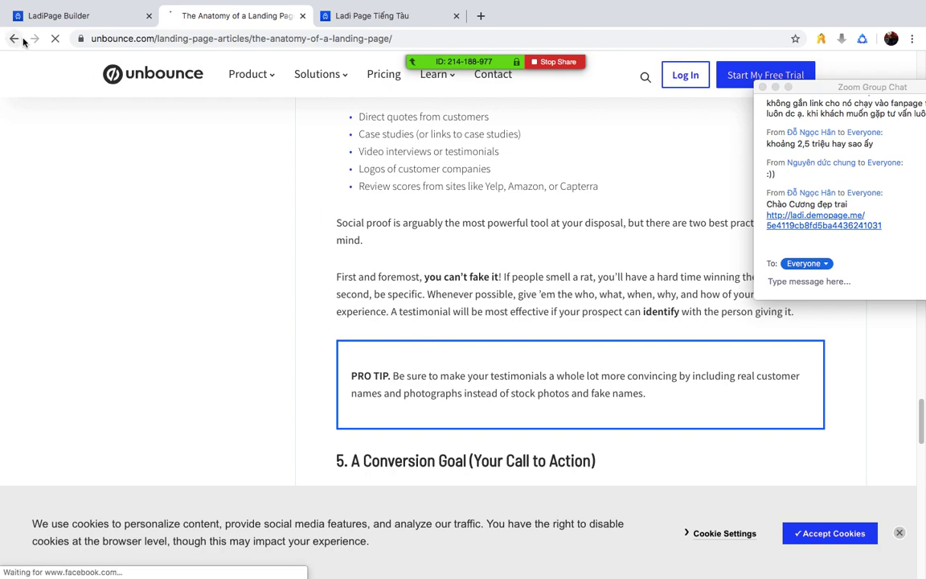
- Return to the 'structure landingpage' Google results and scroll down them
left_click(12, 37)
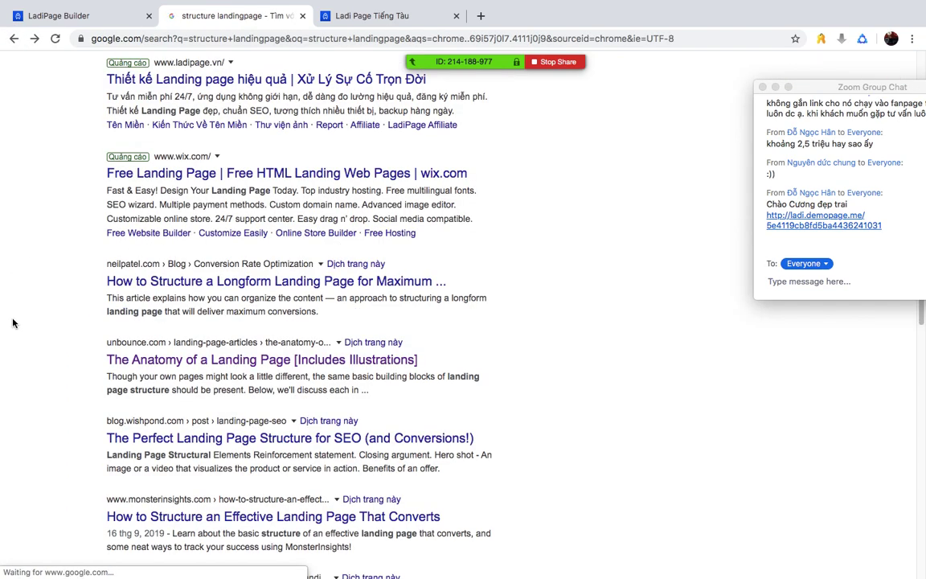
scroll(12, 323, "down", 1)
scroll(14, 322, "down", 3)
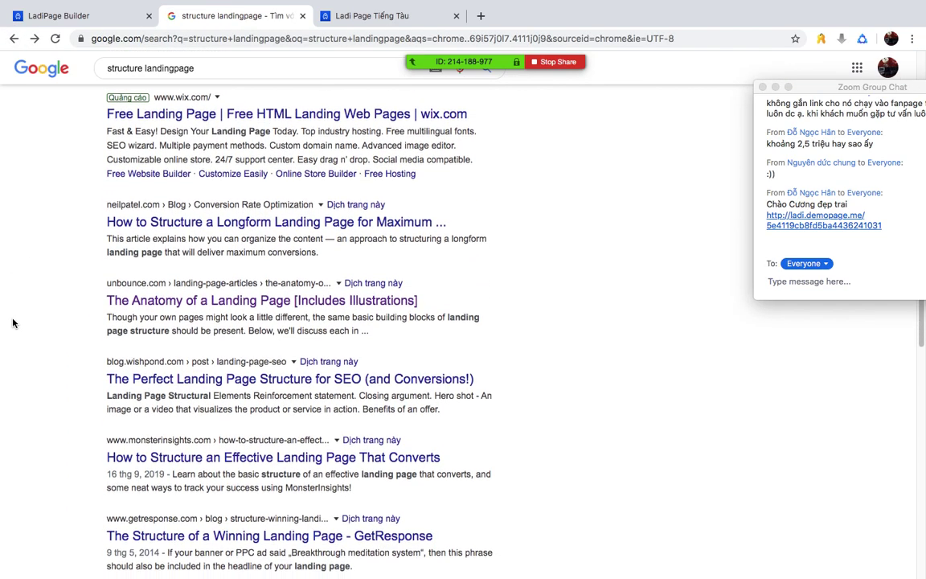
- Skim GetResponse's 'The Structure of a Winning Landing Page', then go back to LadiPage Builder
left_click(295, 432)
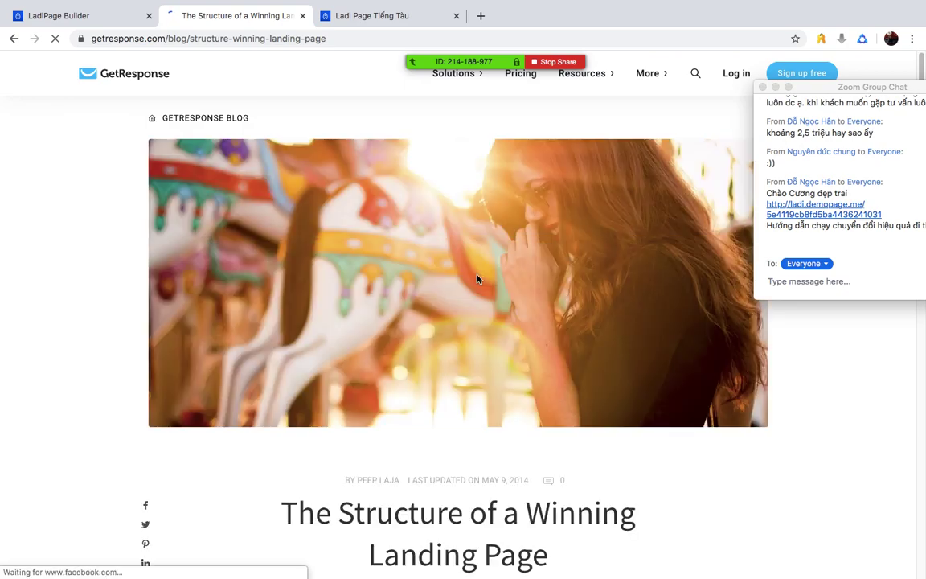
scroll(477, 279, "down", 4)
scroll(476, 275, "down", 12)
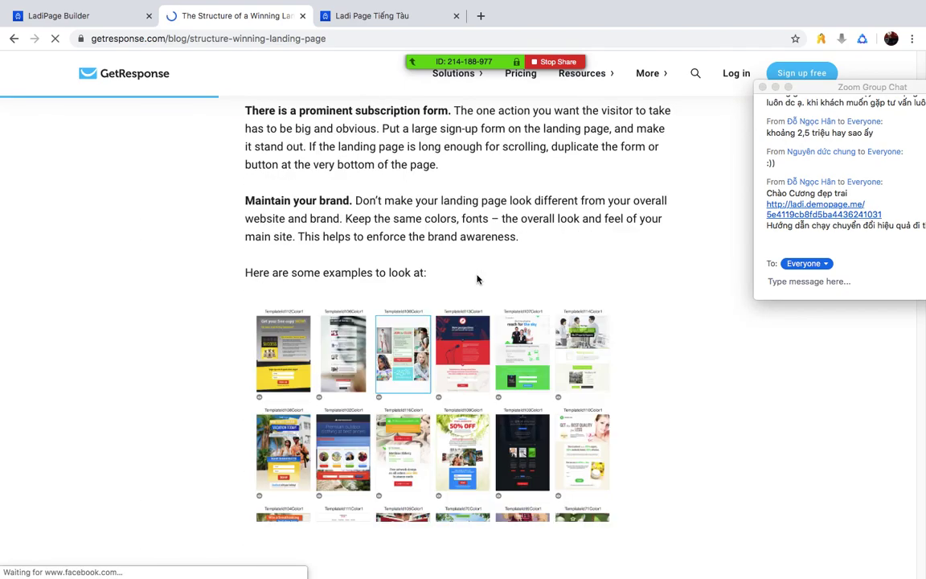
scroll(476, 279, "down", 9)
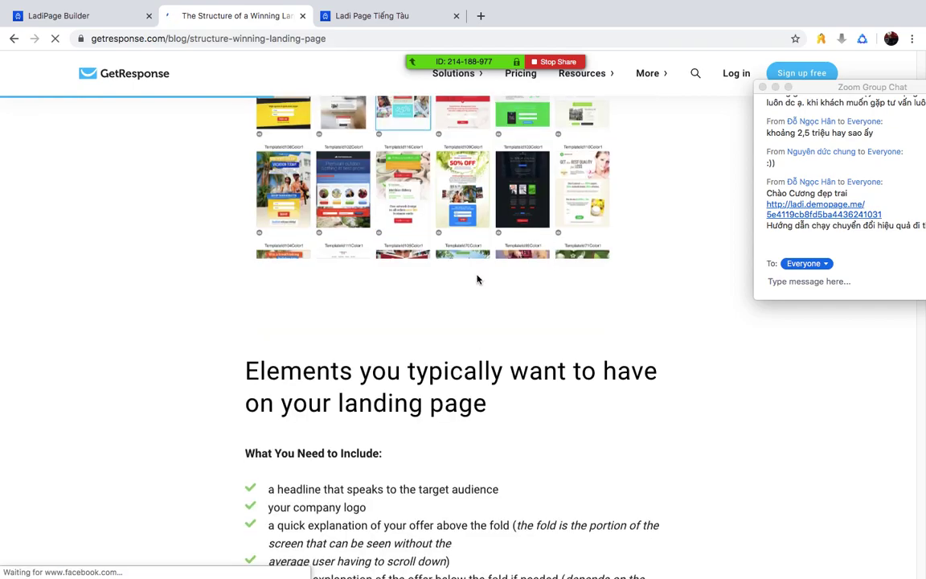
scroll(476, 279, "down", 20)
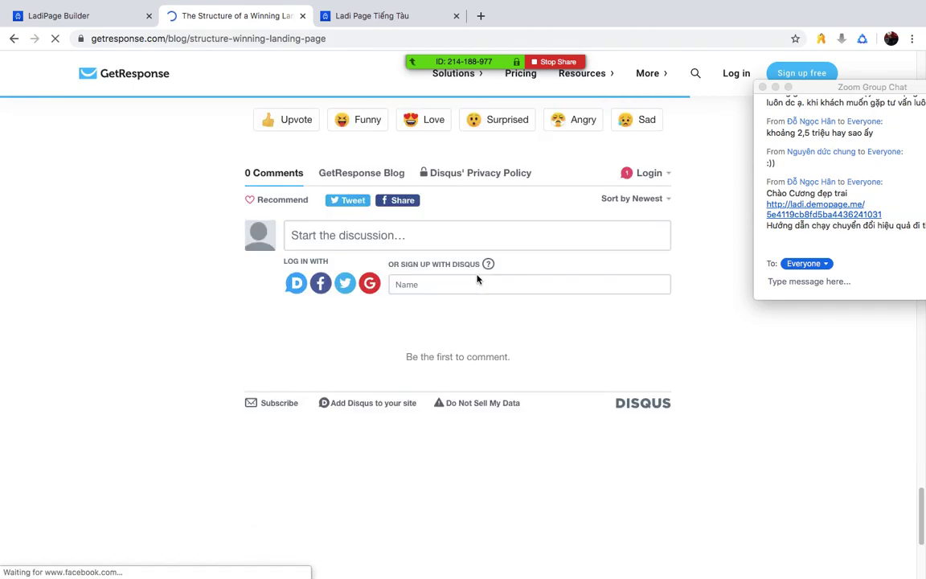
scroll(477, 278, "up", 20)
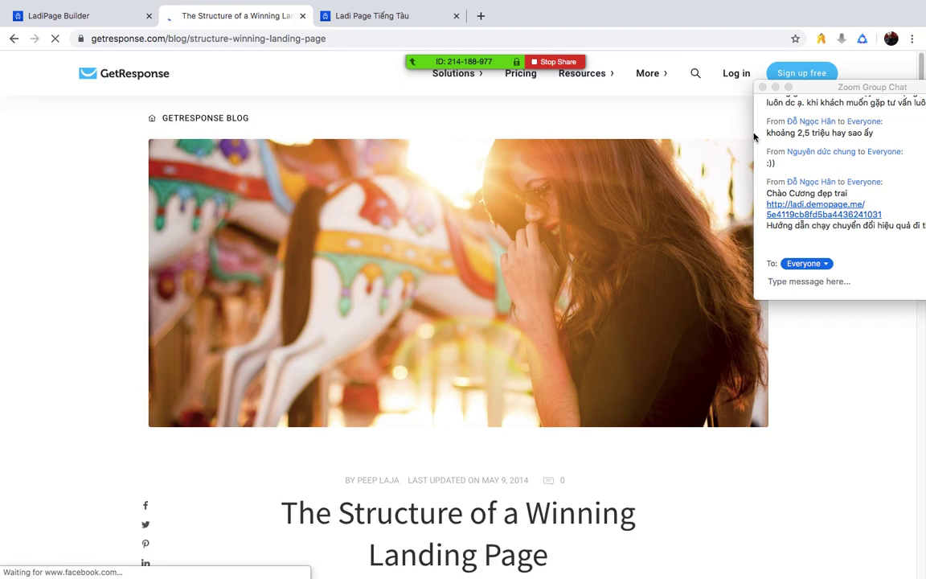
left_click_drag(837, 89, 767, 102)
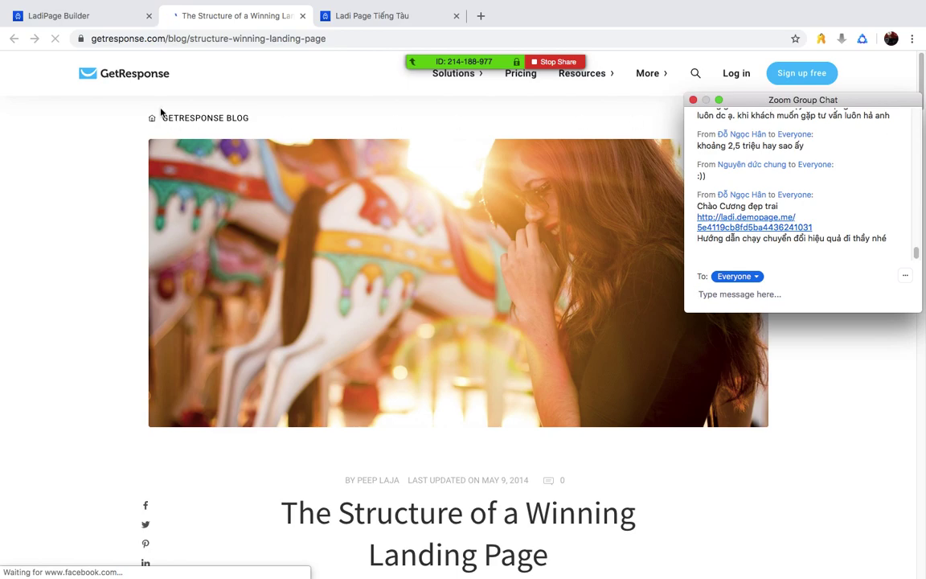
left_click(70, 18)
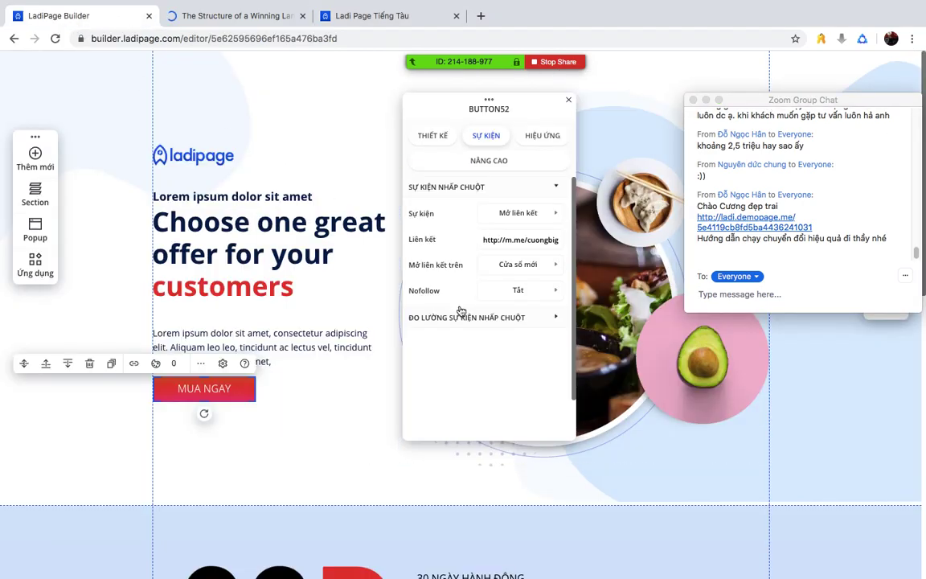
- Close BUTTON52's event settings panel and open the Thiết lập page settings menu
left_click(568, 99)
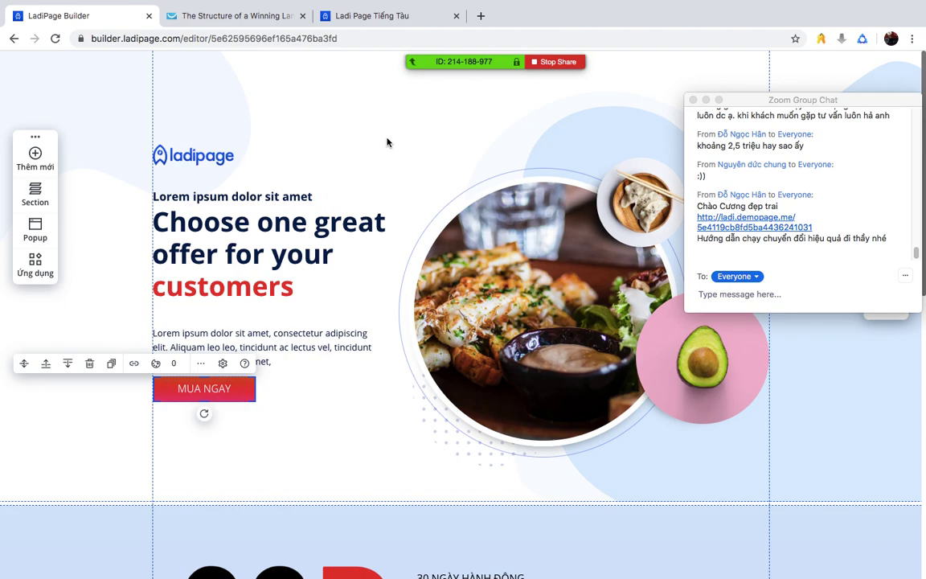
scroll(387, 142, "down", 8)
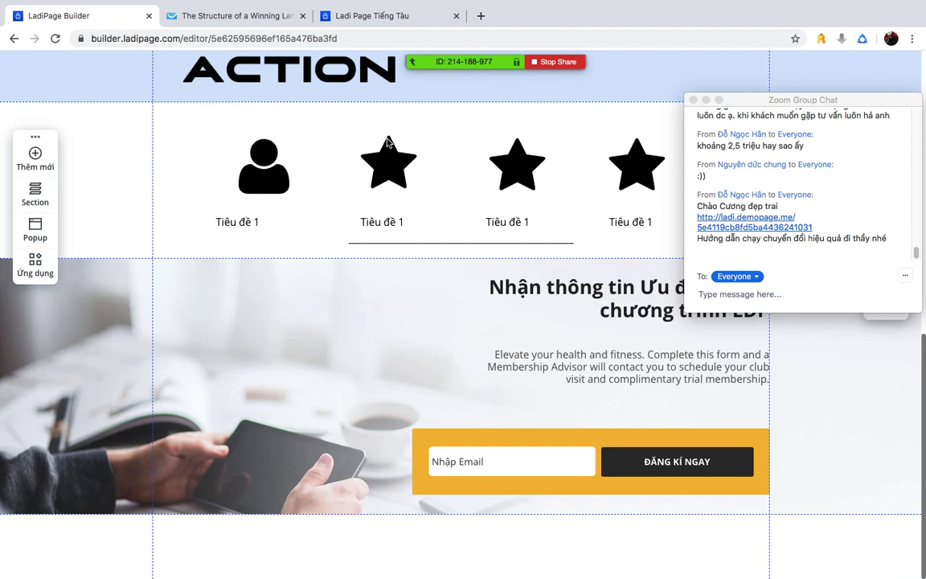
scroll(279, 245, "up", 1)
scroll(278, 245, "up", 7)
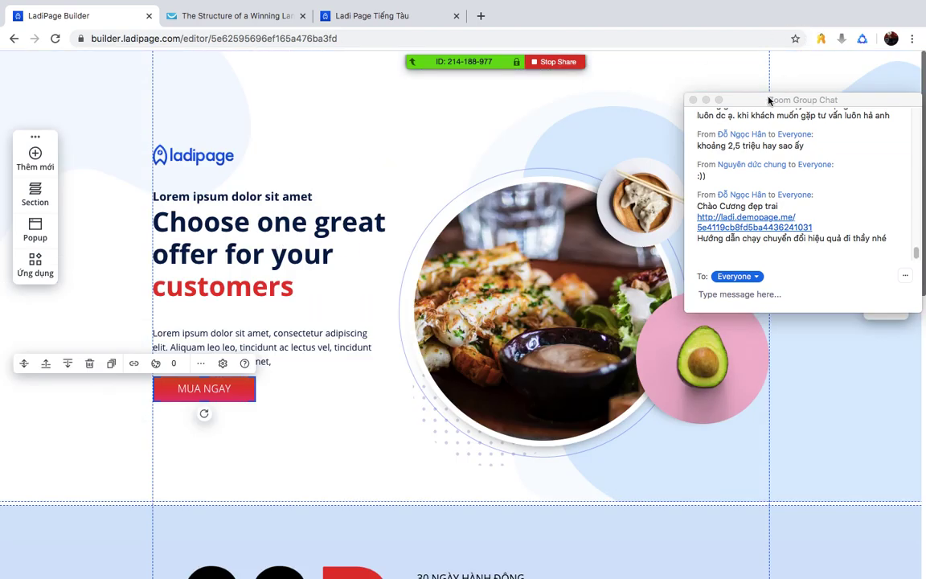
left_click_drag(768, 100, 796, 455)
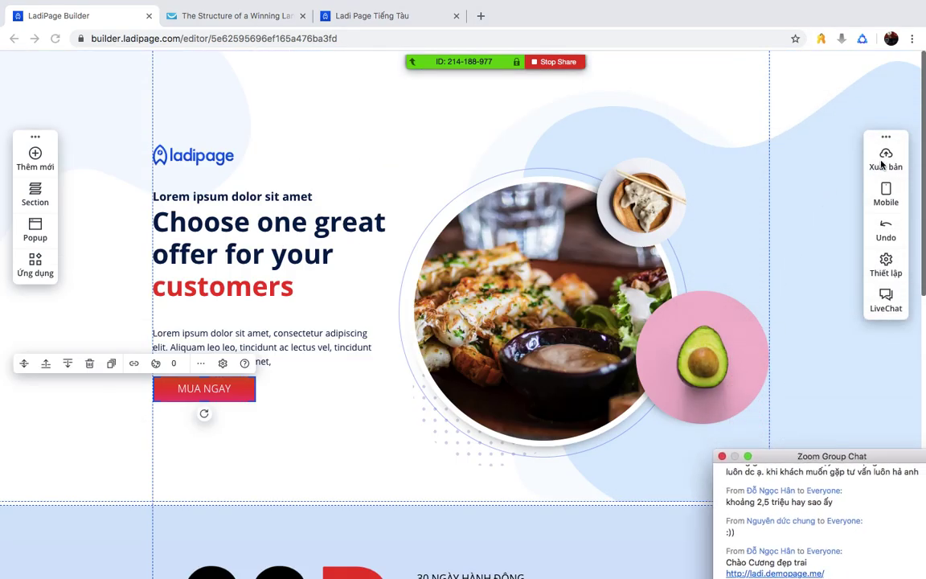
left_click(885, 269)
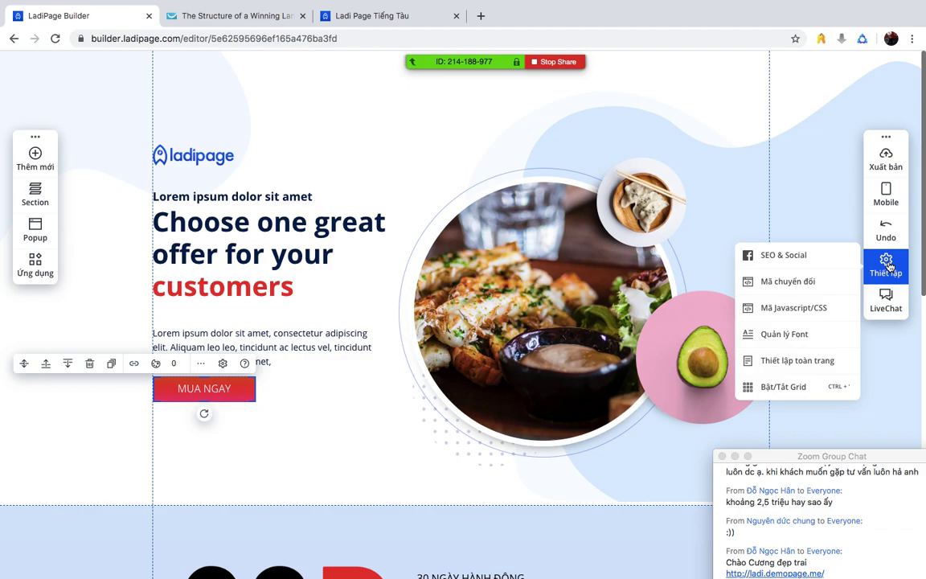
- In SEO & Social, enter the page title 'Học miễn phí Landingpage' and a short description
left_click(772, 254)
left_click(274, 176)
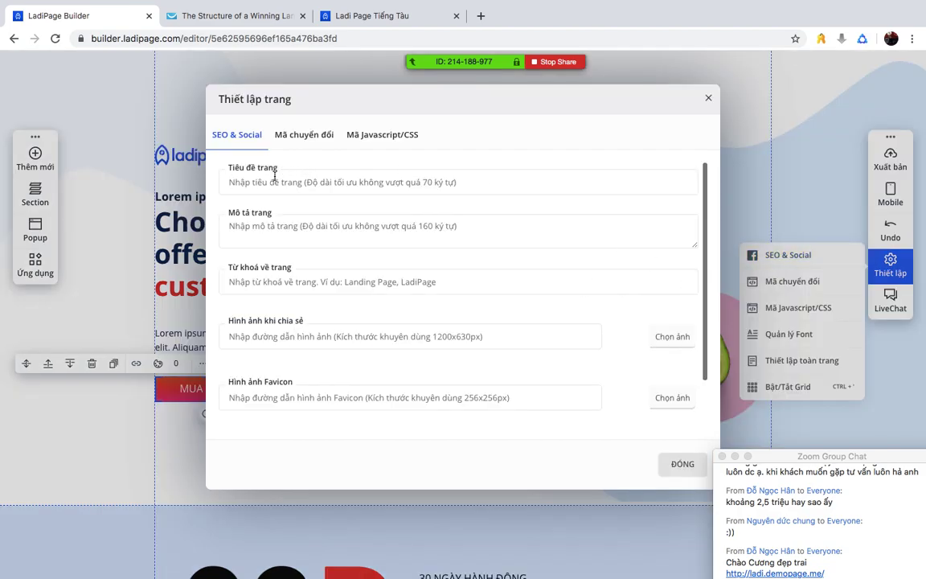
type("Học")
type(" miễn ")
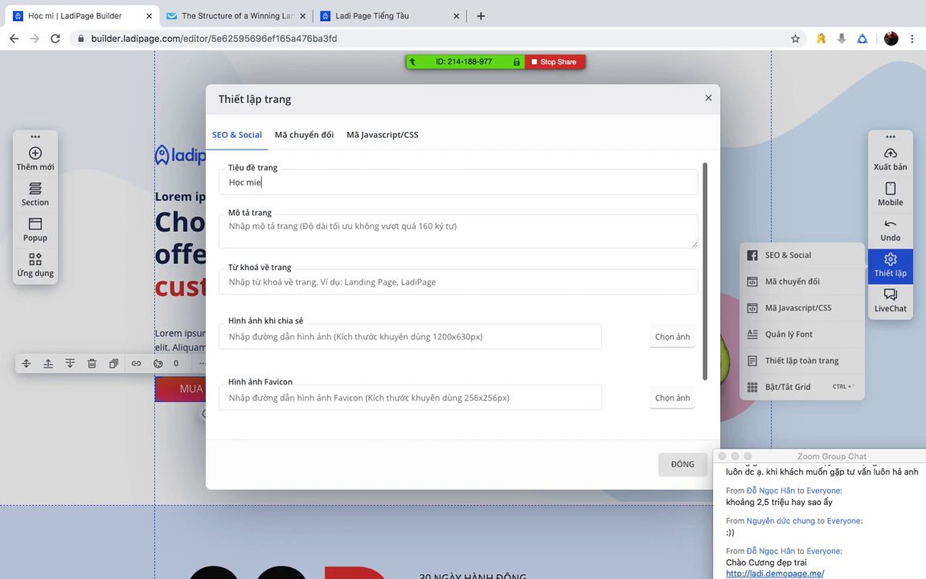
type("phí")
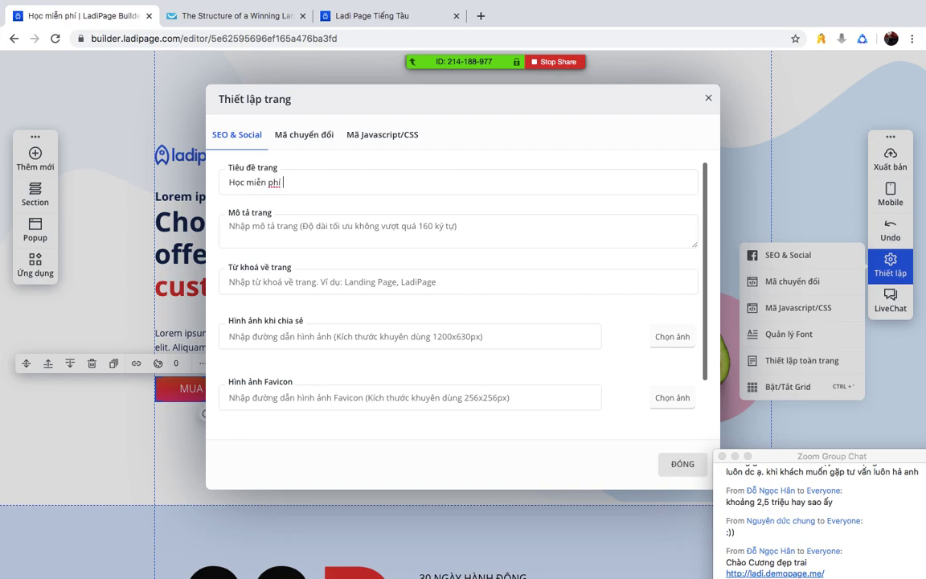
type(" Landingpage ")
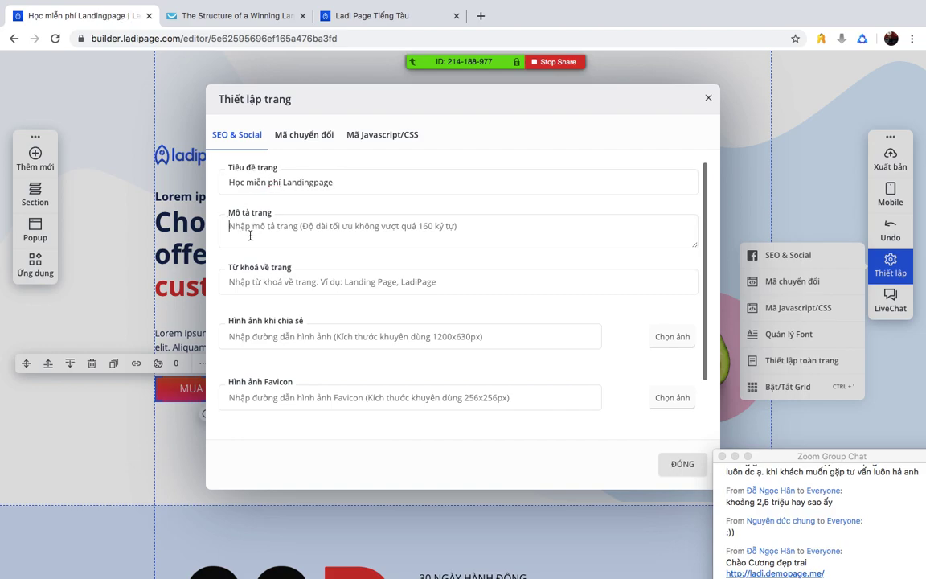
type("Tư")
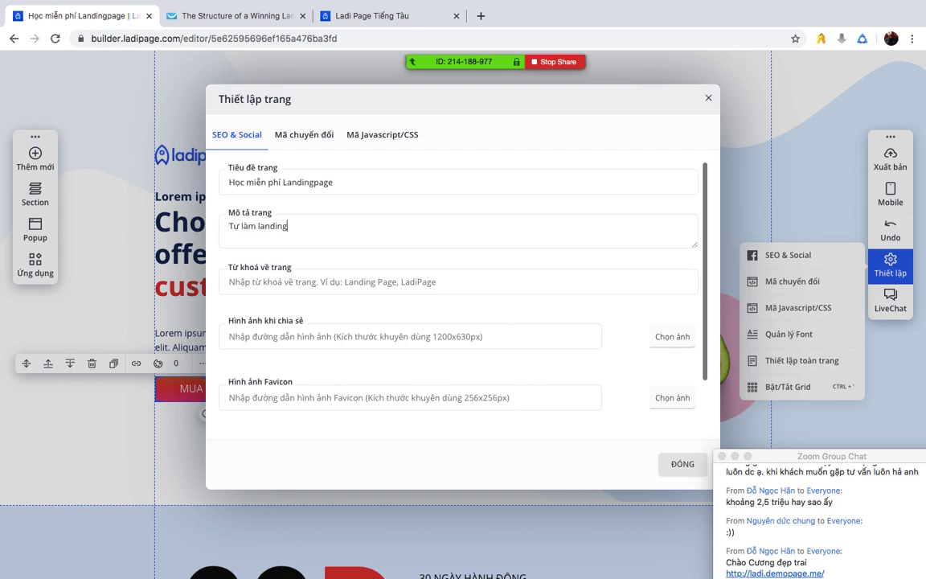
type(" làm landingge trong 1 nốt nhạc")
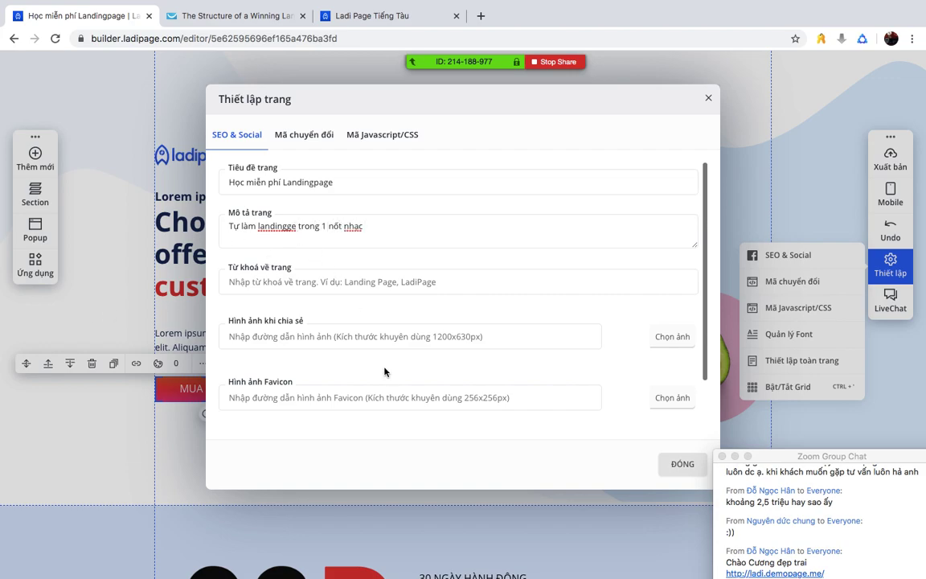
- Set the 30d-action-den logo as the page's share image and close the settings
left_click(653, 341)
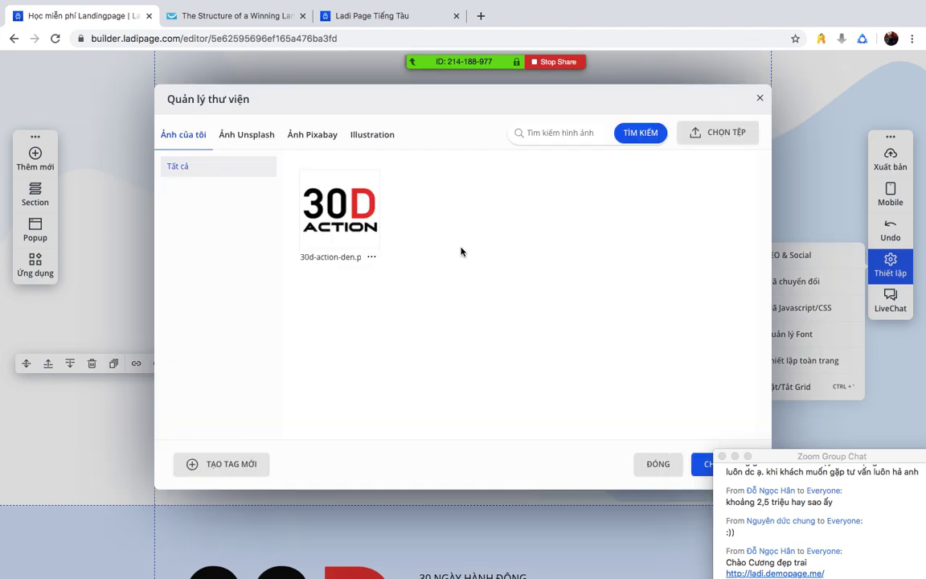
left_click(339, 210)
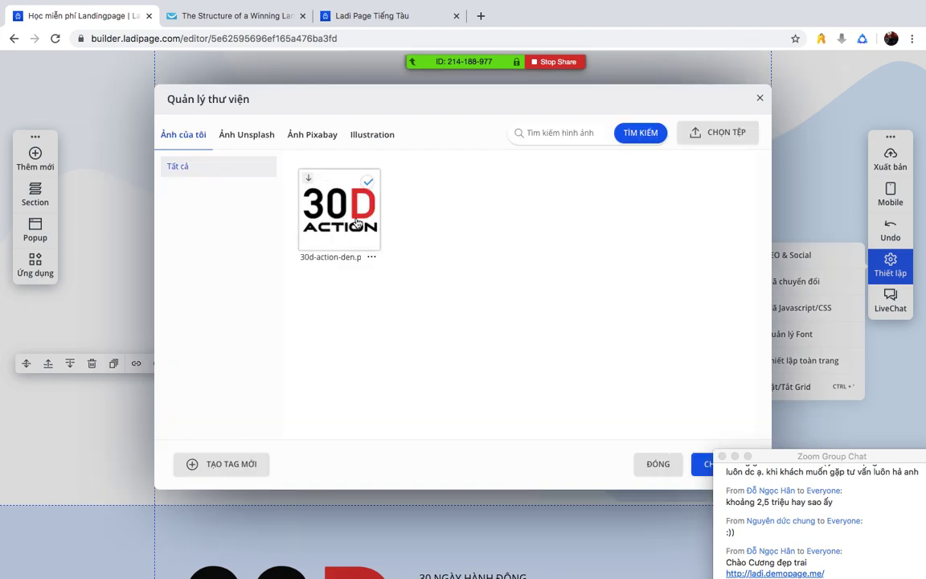
left_click(704, 464)
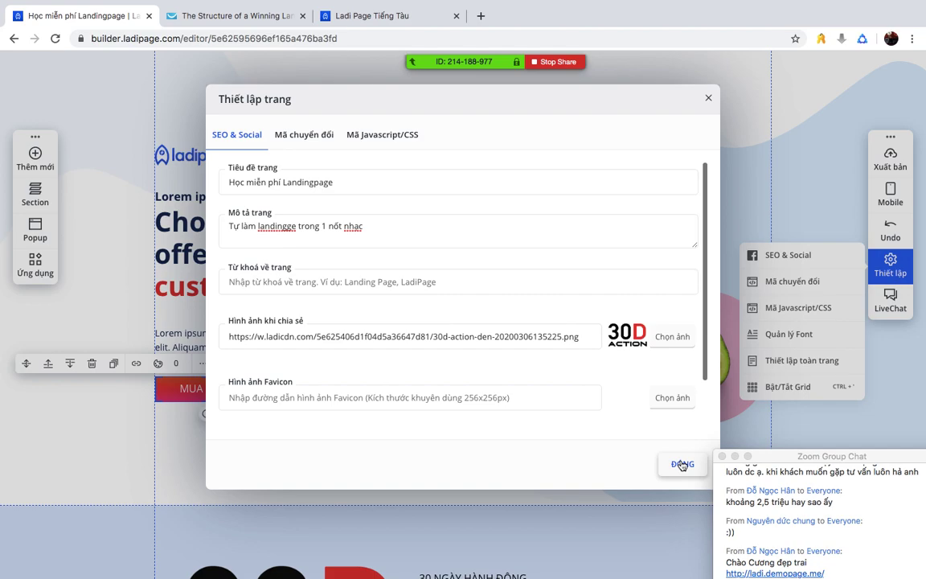
left_click(681, 464)
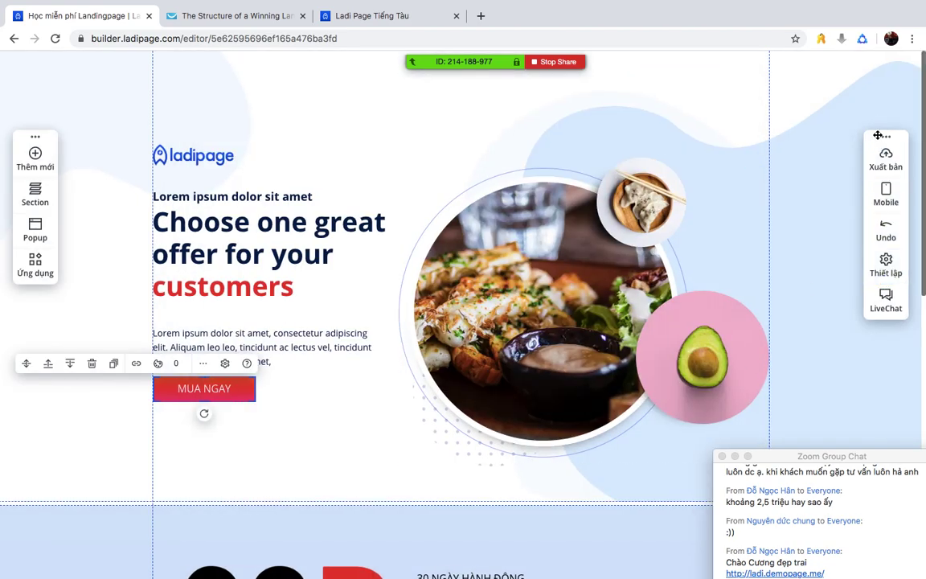
left_click(887, 269)
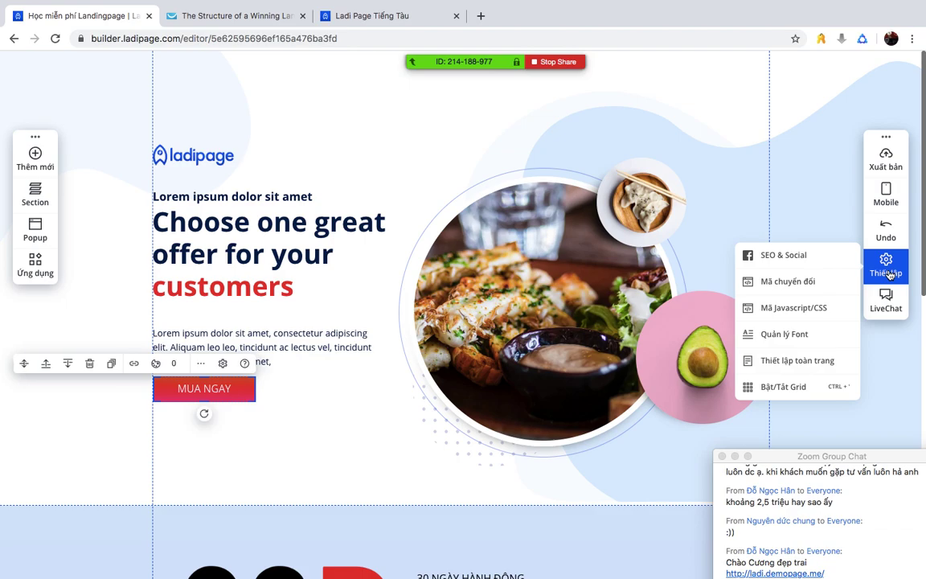
- Go to the conversion-code settings' Facebook Pixel ID field, then open a new browser tab
left_click(803, 278)
left_click(235, 181)
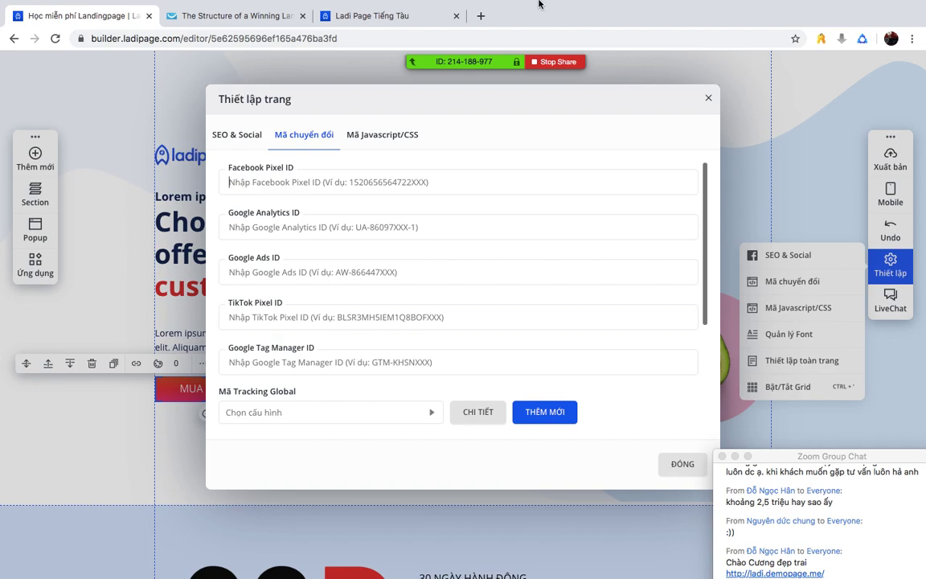
key("super+t")
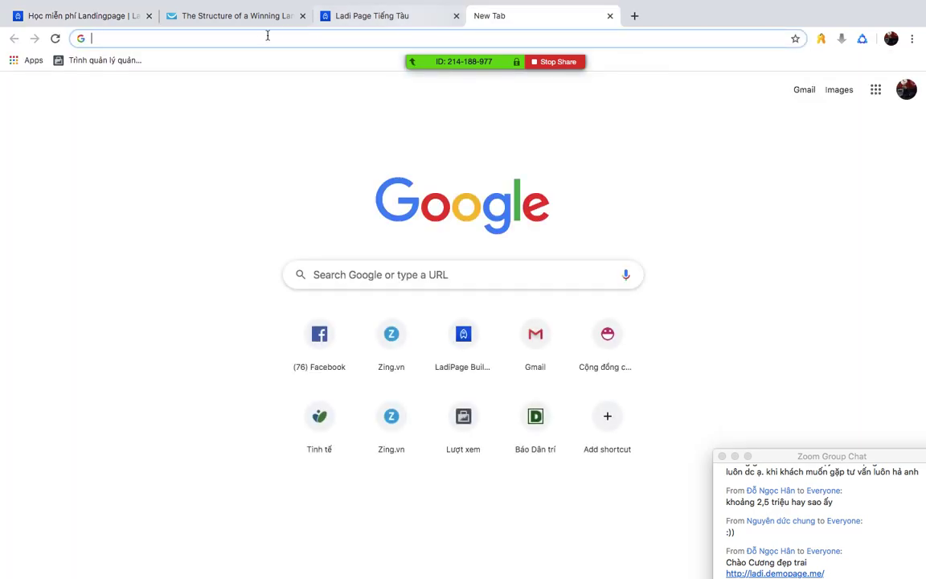
- Open Trình quản lý quảng cáo reports from the Facebook menu, then return to LadiPage's conversion-code settings
left_click(128, 61)
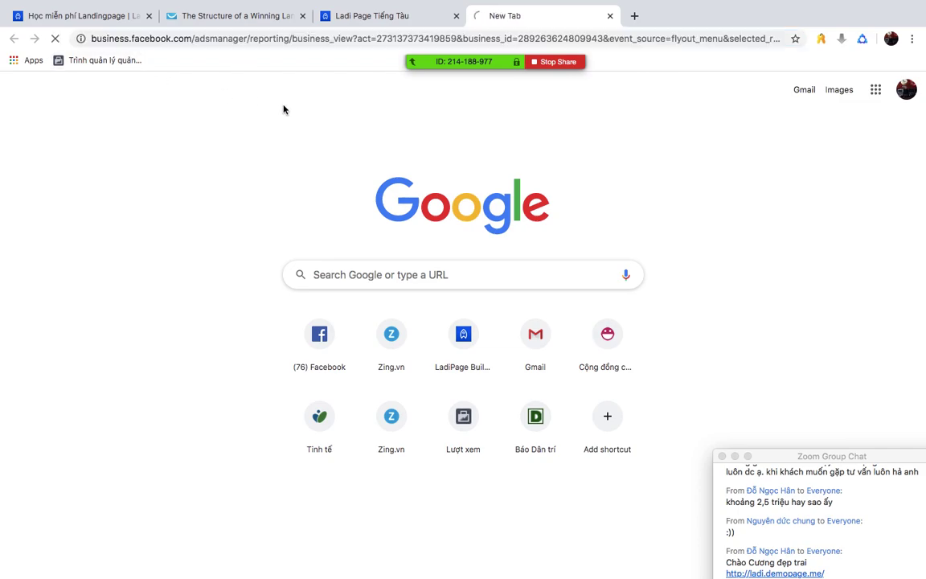
left_click_drag(827, 455, 826, 274)
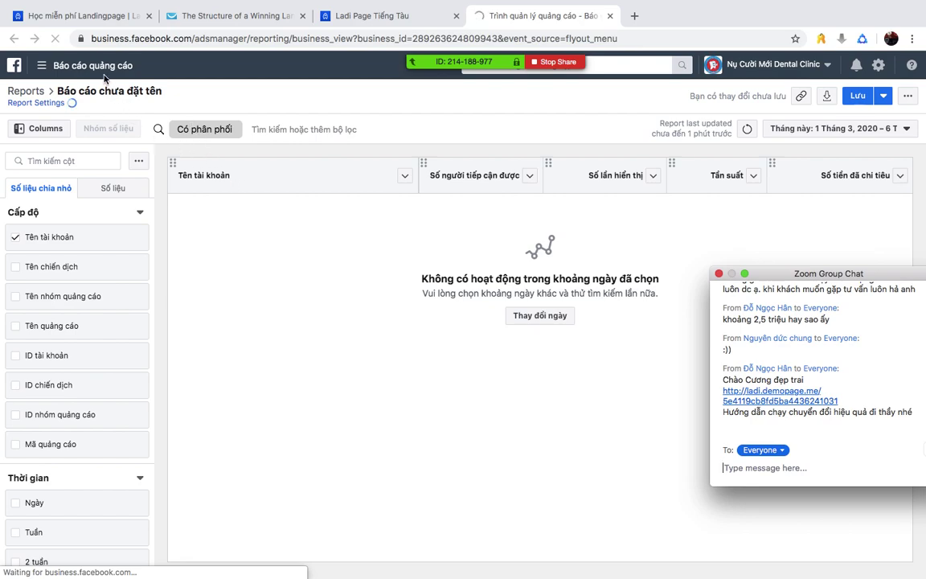
left_click(41, 67)
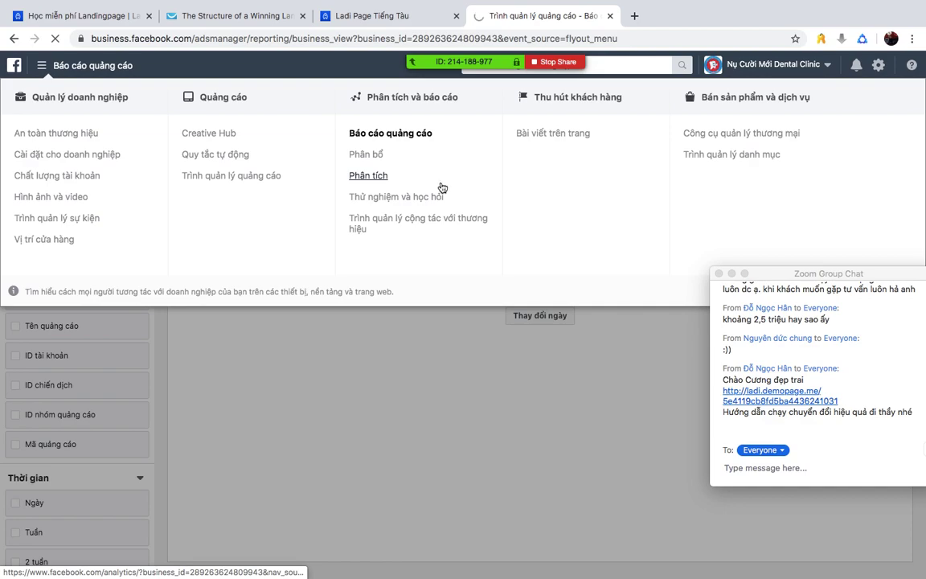
left_click(221, 176)
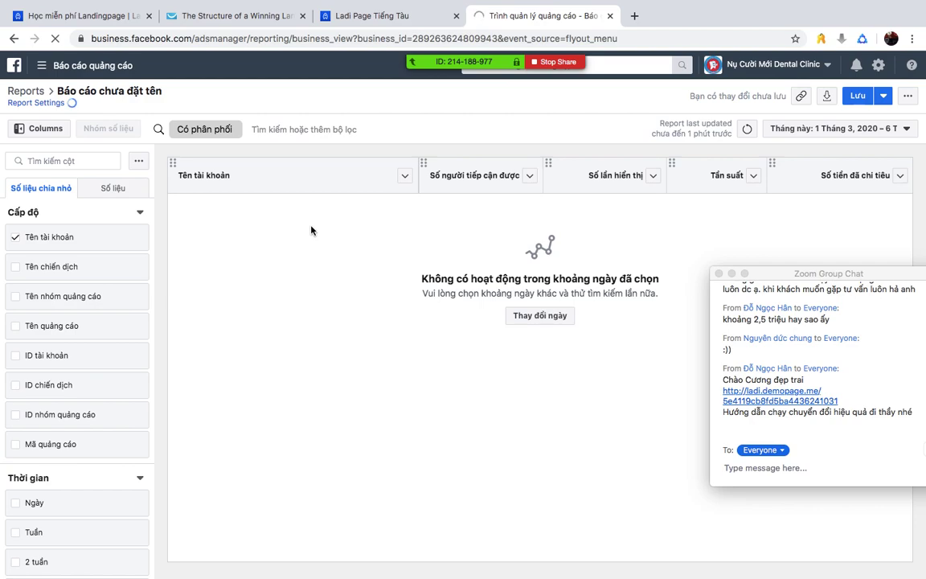
left_click(195, 16)
left_click(66, 18)
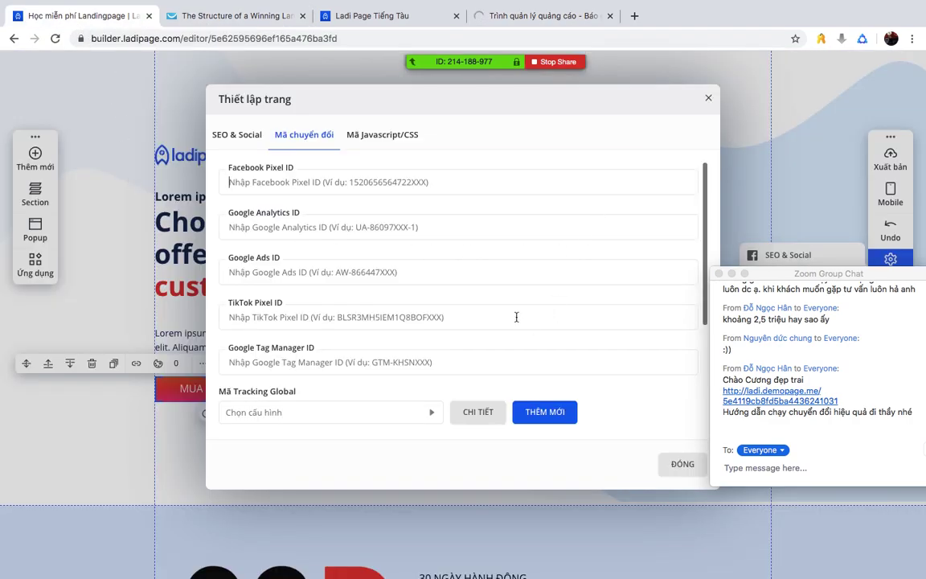
- Close the Thiết lập trang dialog so the hero and 'MUA NGAY' button show on the canvas
scroll(517, 318, "down", 4)
scroll(517, 316, "up", 4)
left_click(708, 97)
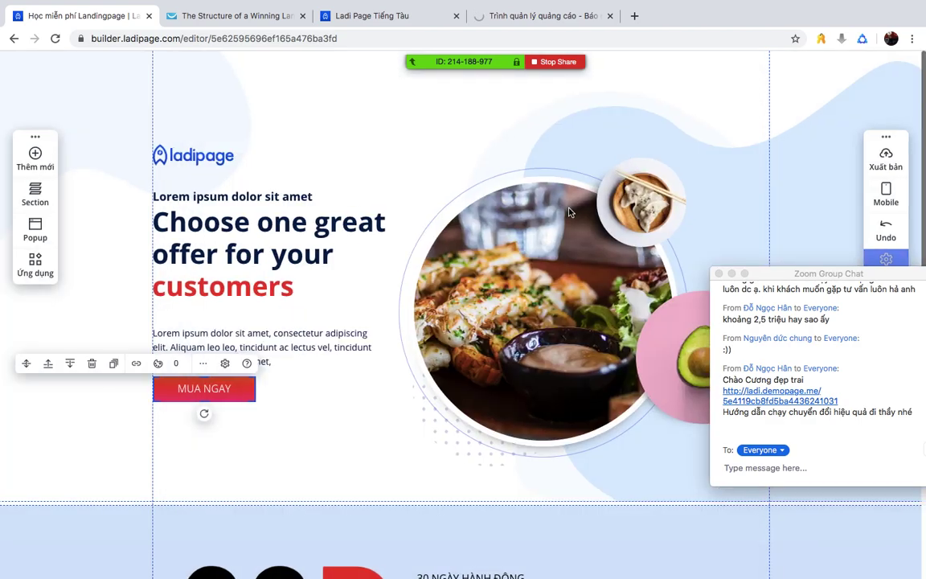
scroll(479, 241, "down", 1)
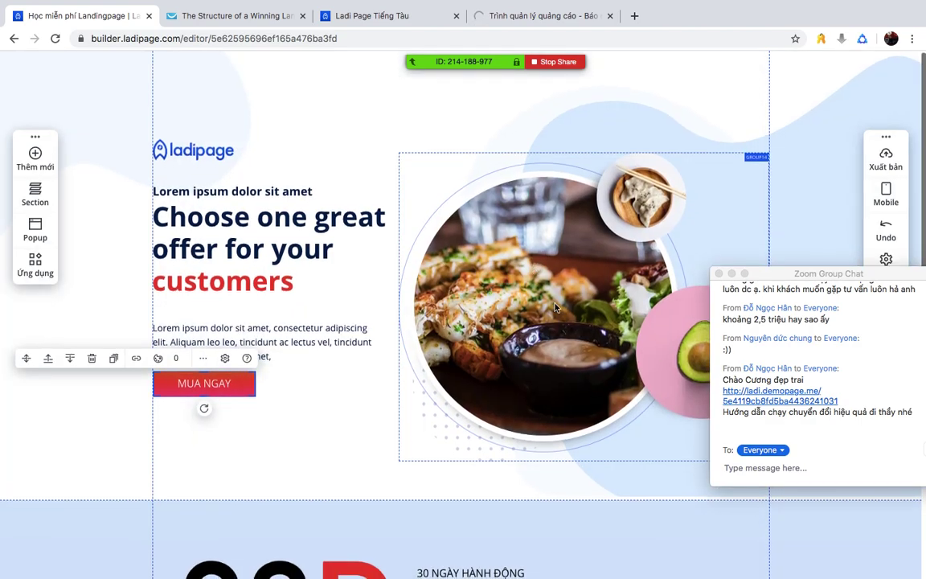
left_click_drag(795, 275, 818, 227)
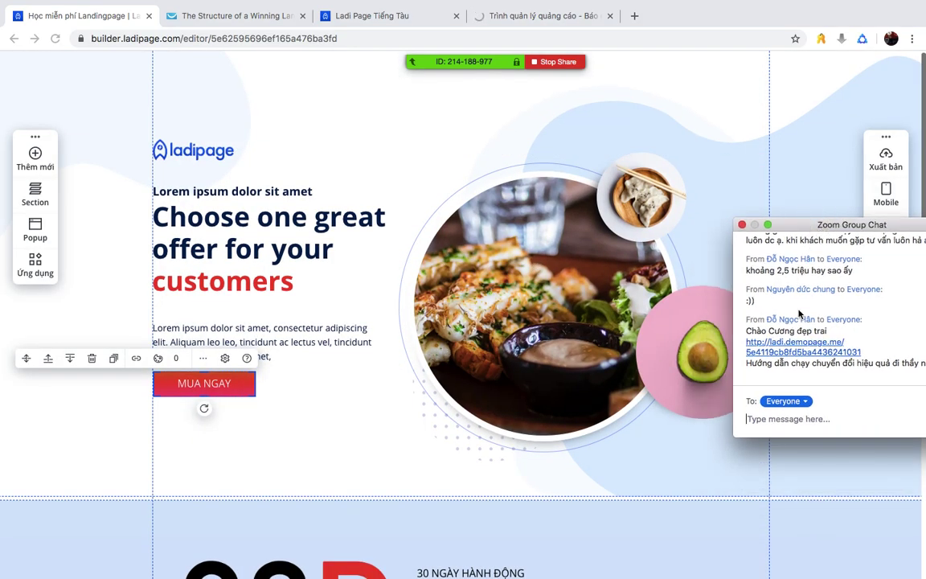
scroll(800, 314, "up", 5)
scroll(800, 313, "down", 4)
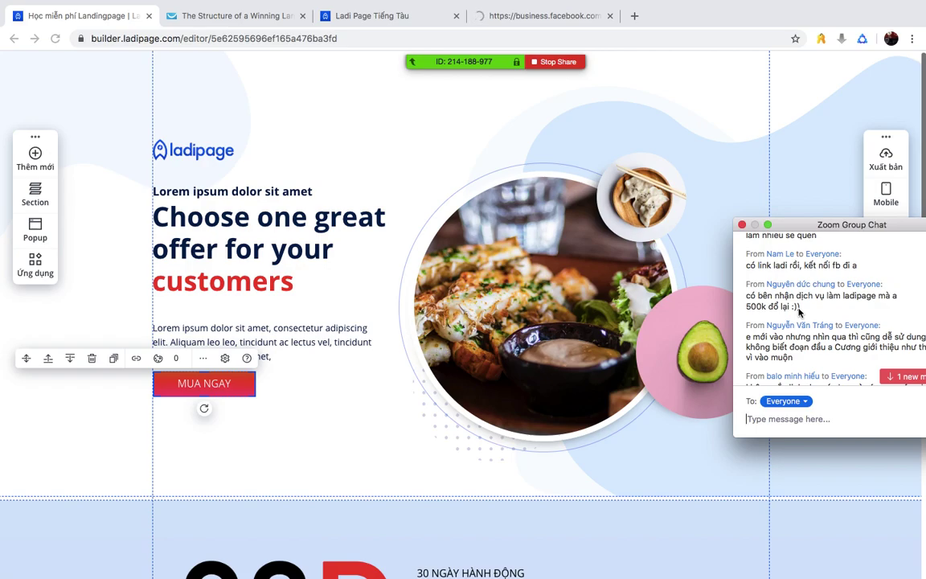
scroll(799, 312, "down", 5)
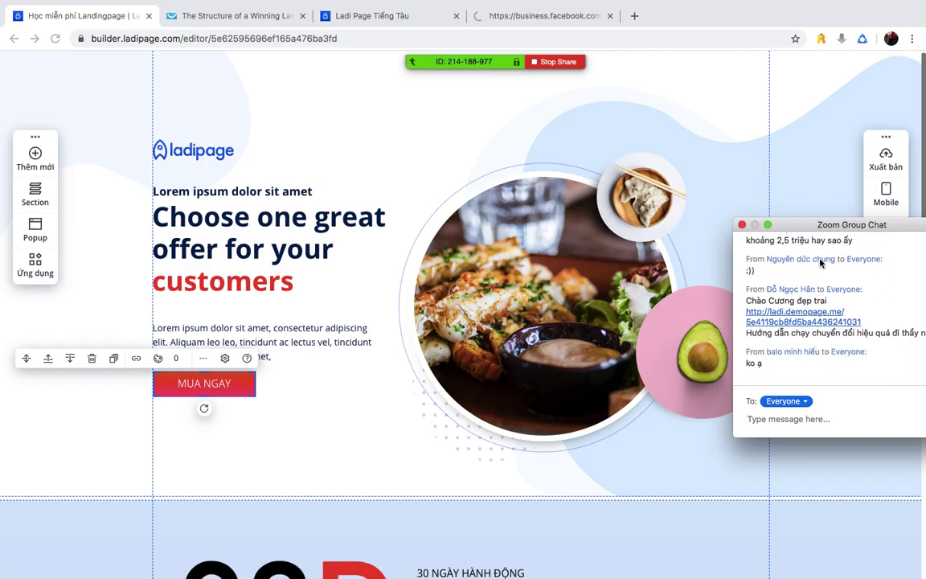
left_click_drag(802, 224, 768, 134)
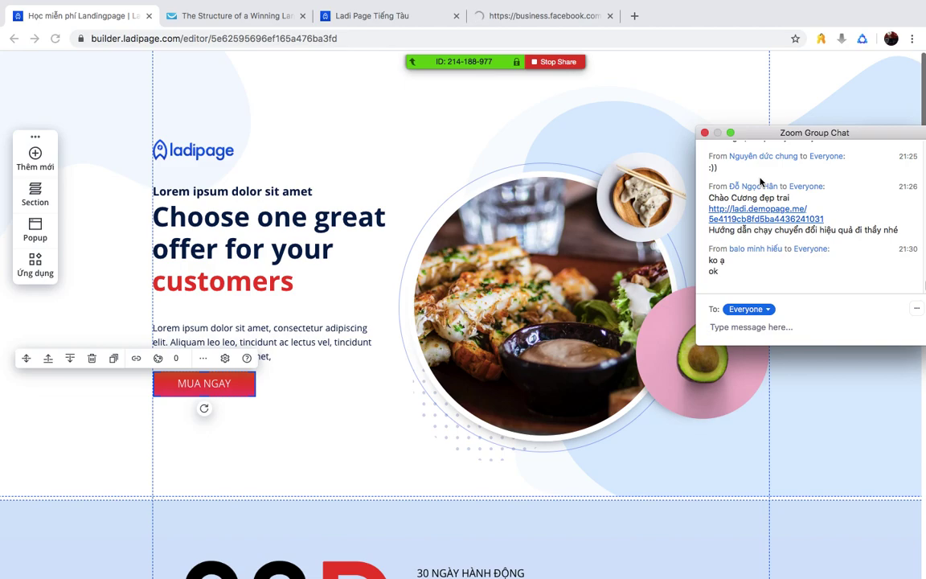
mouse_move(512, 2)
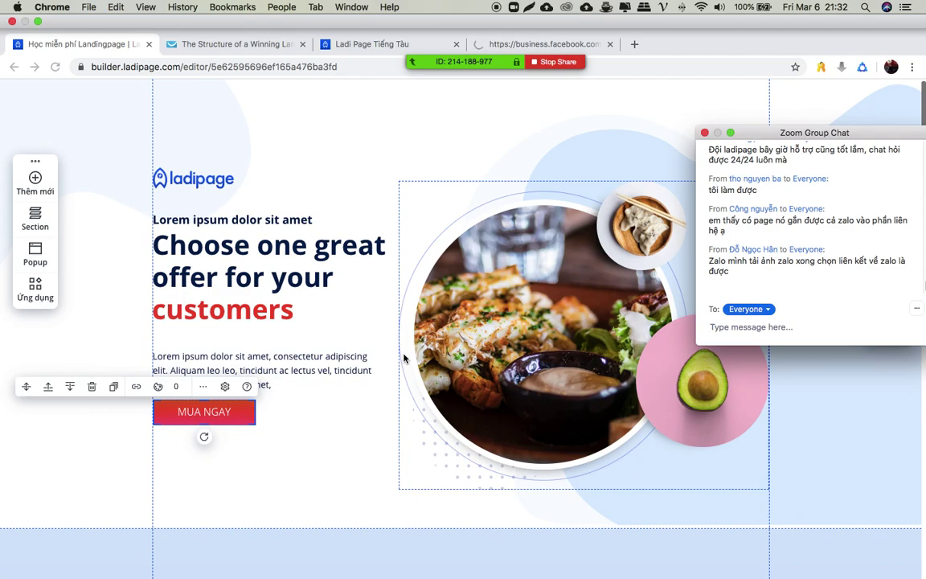
- Try publishing the landing page and dismiss the warning that appears
scroll(417, 363, "down", 10)
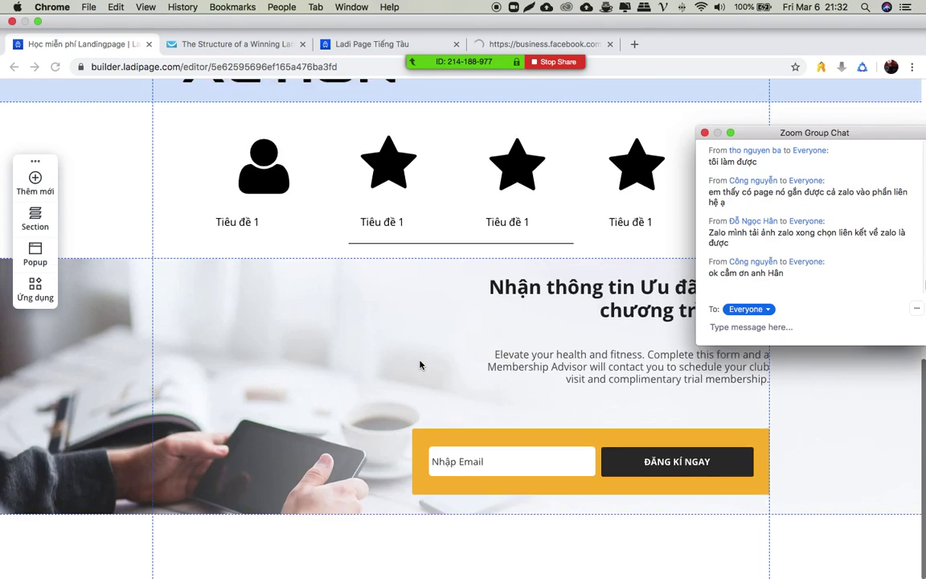
scroll(420, 365, "up", 10)
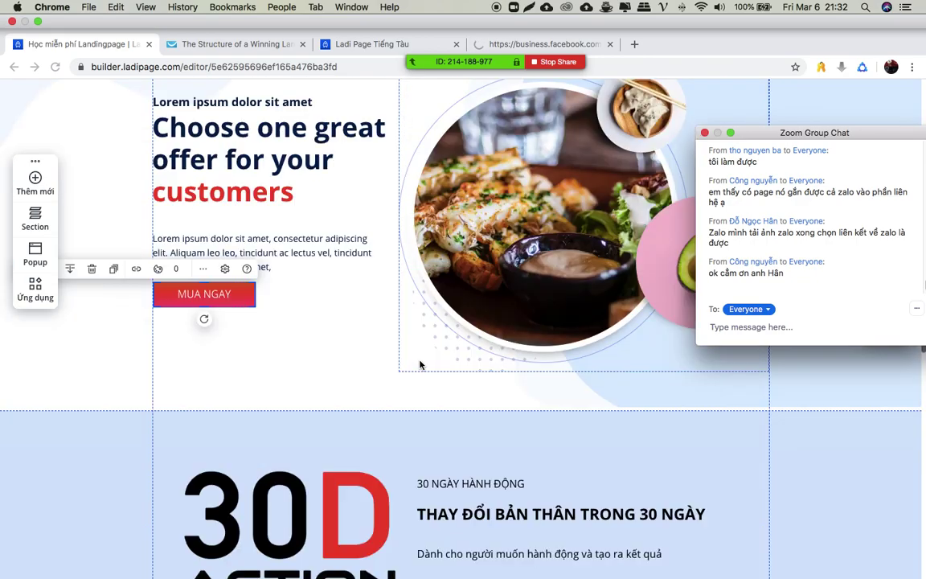
scroll(419, 365, "down", 10)
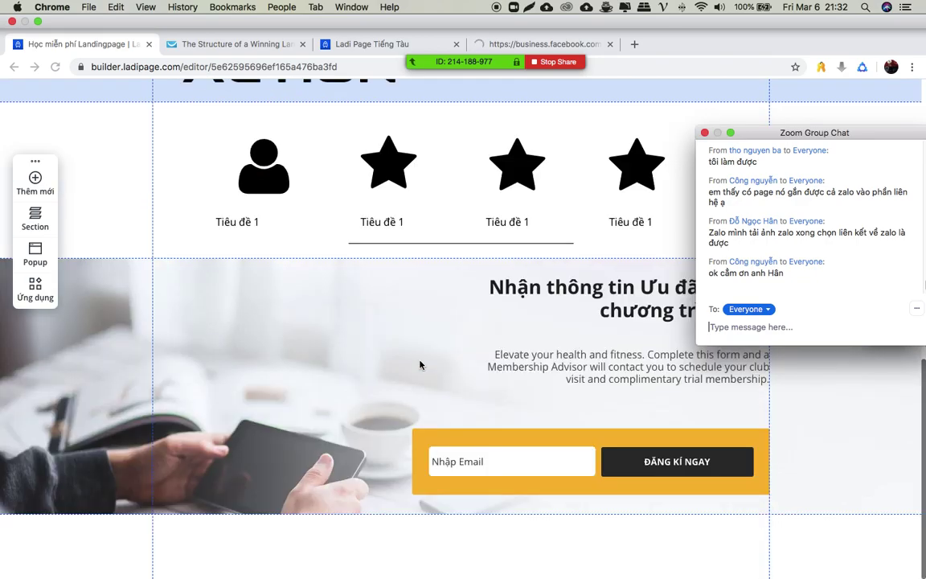
mouse_move(516, 58)
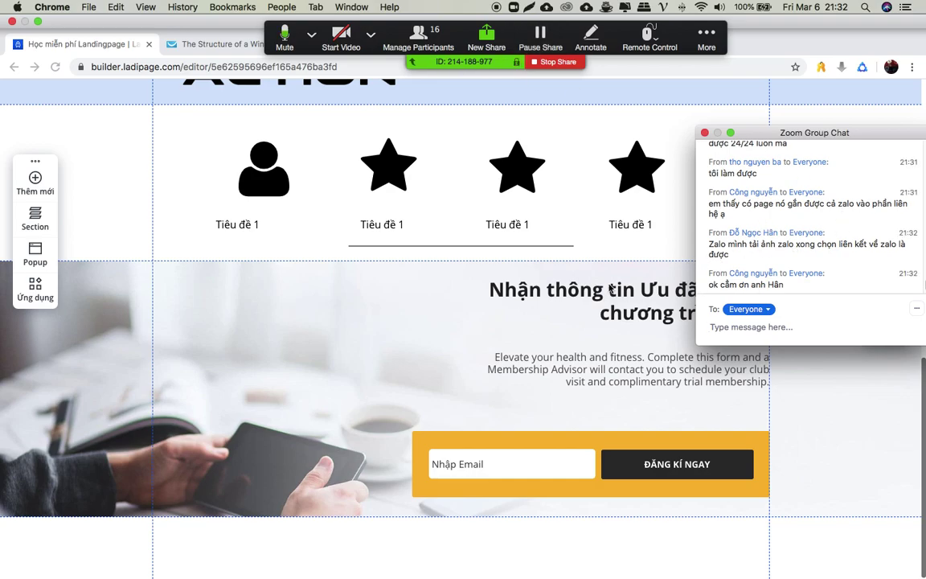
scroll(339, 333, "up", 10)
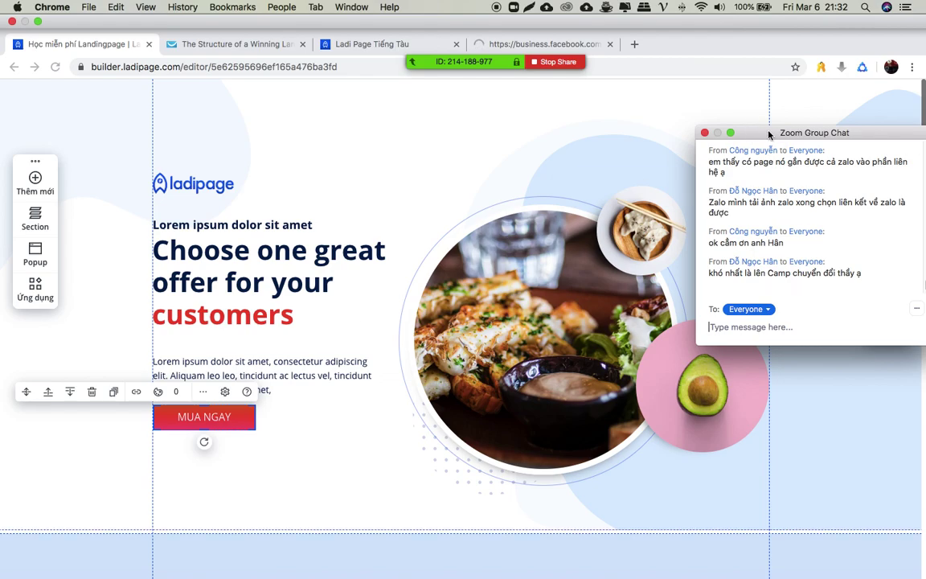
left_click_drag(768, 134, 826, 359)
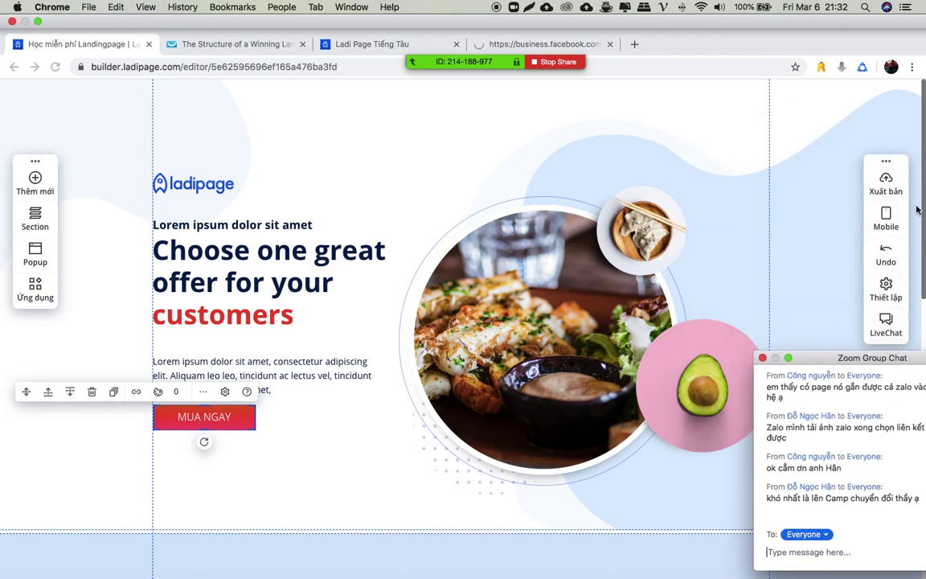
mouse_move(885, 181)
left_click(773, 183)
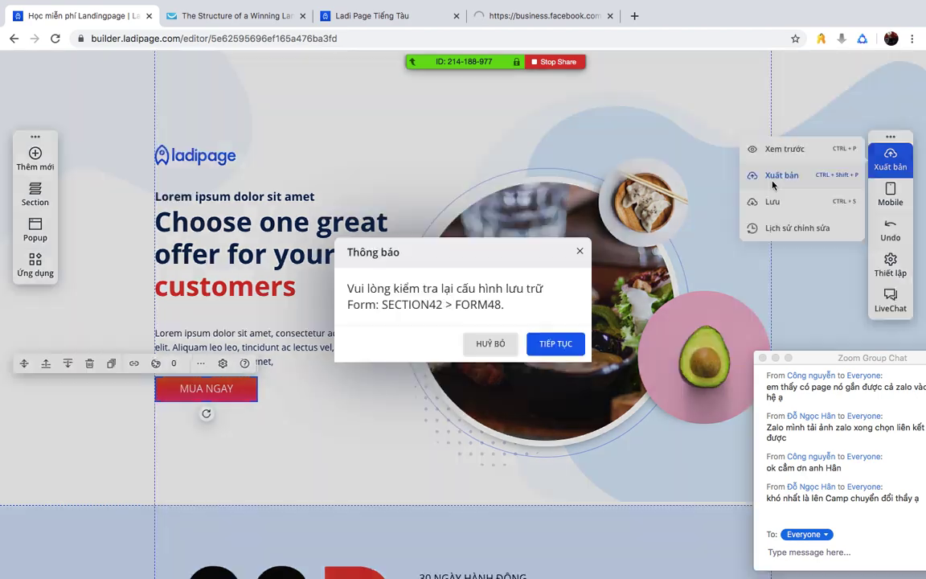
left_click(577, 252)
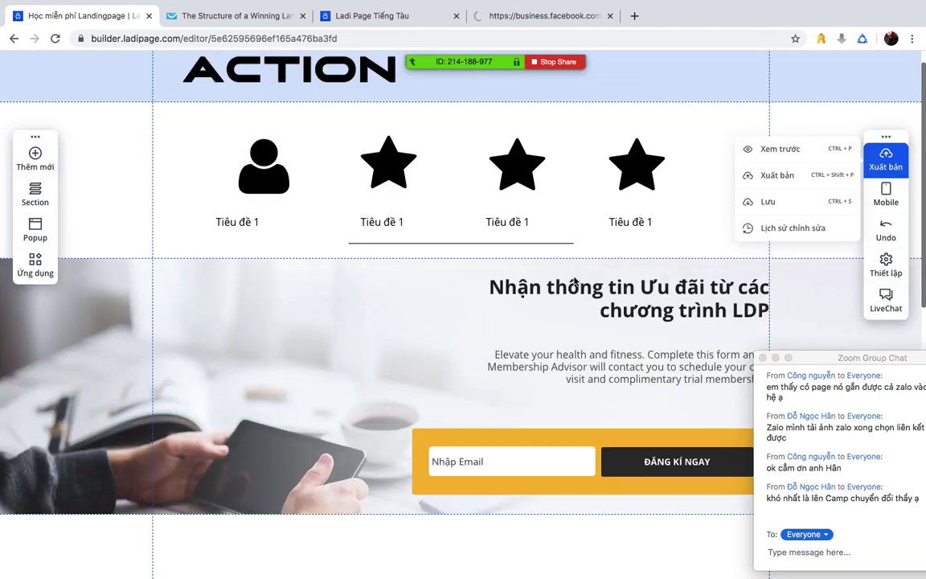
- Select the email signup form and assign it the existing data storage channel
left_click(520, 450)
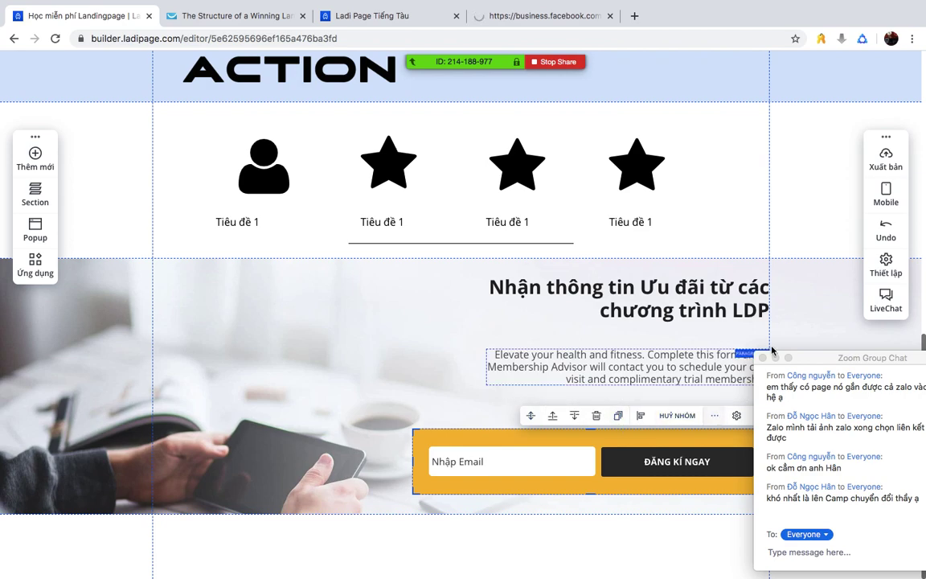
left_click_drag(812, 357, 875, 406)
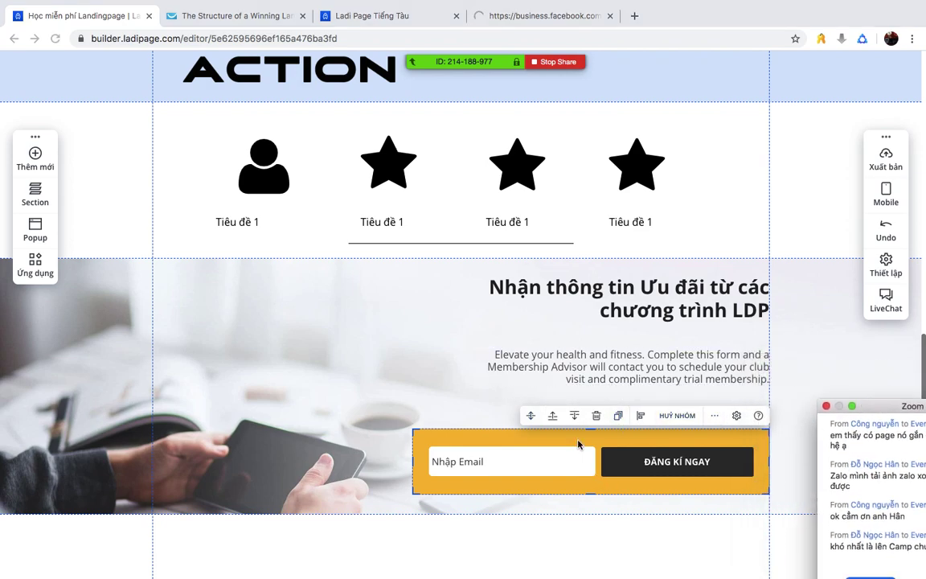
left_click(665, 466)
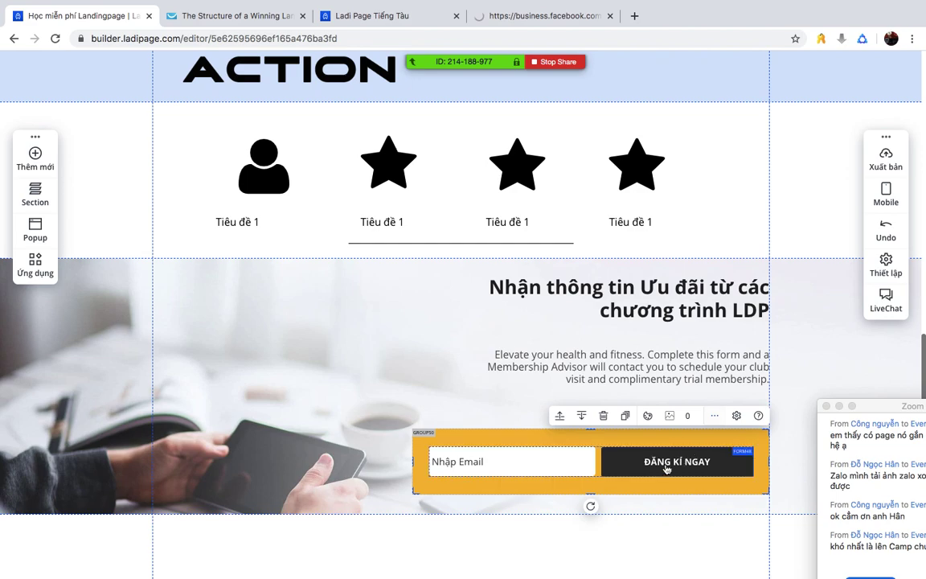
left_click(563, 466)
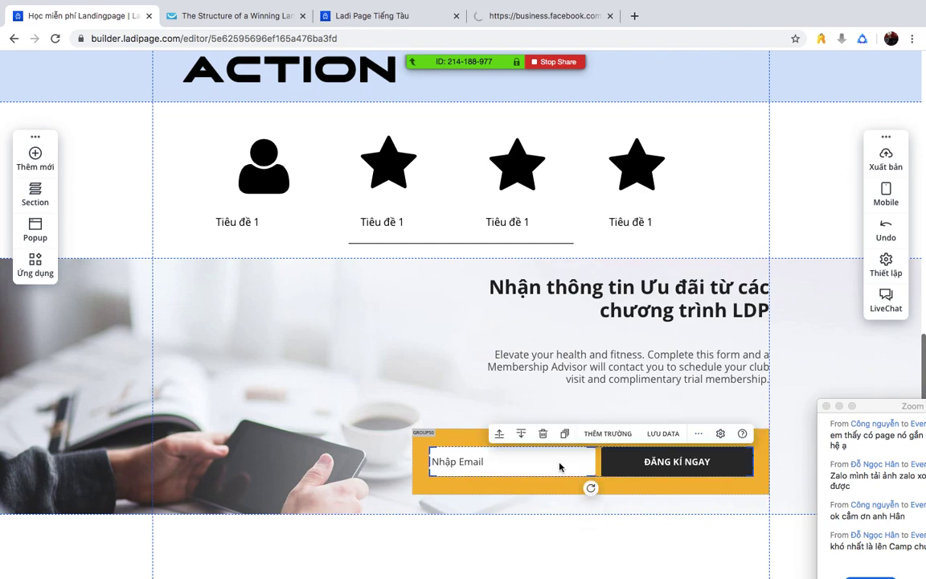
left_click(670, 433)
left_click(475, 176)
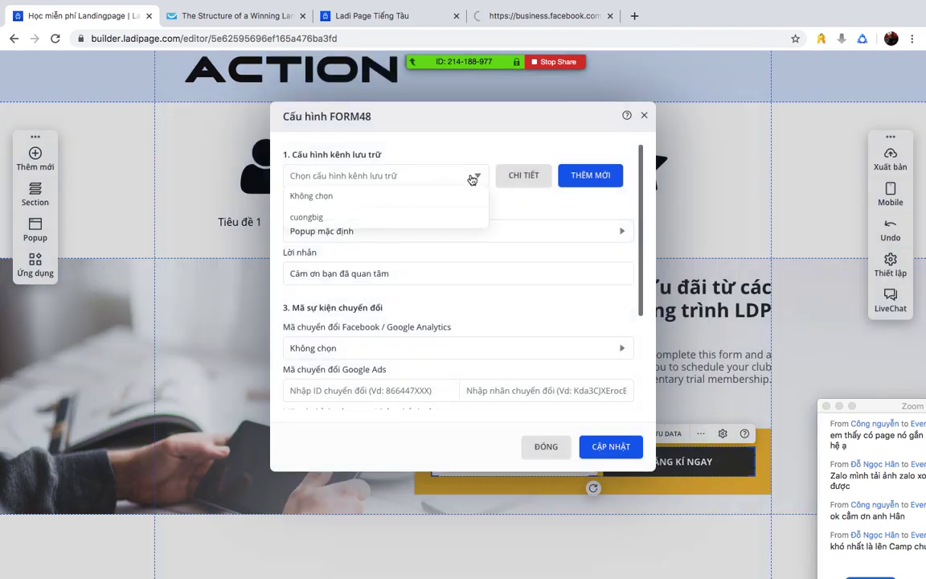
left_click(320, 218)
left_click(619, 454)
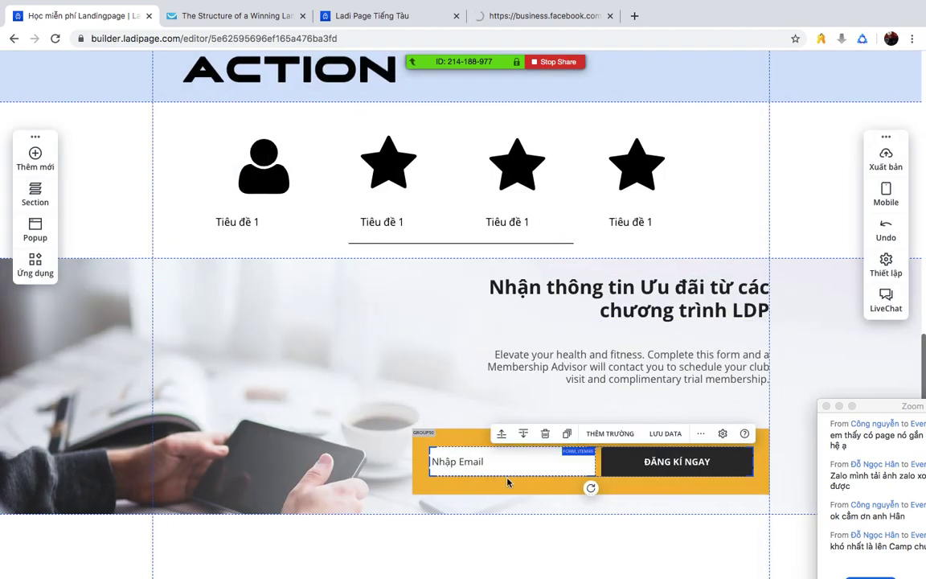
- Set the FORM48 conversion event to Lead and apply with CẬP NHẬT
left_click(666, 433)
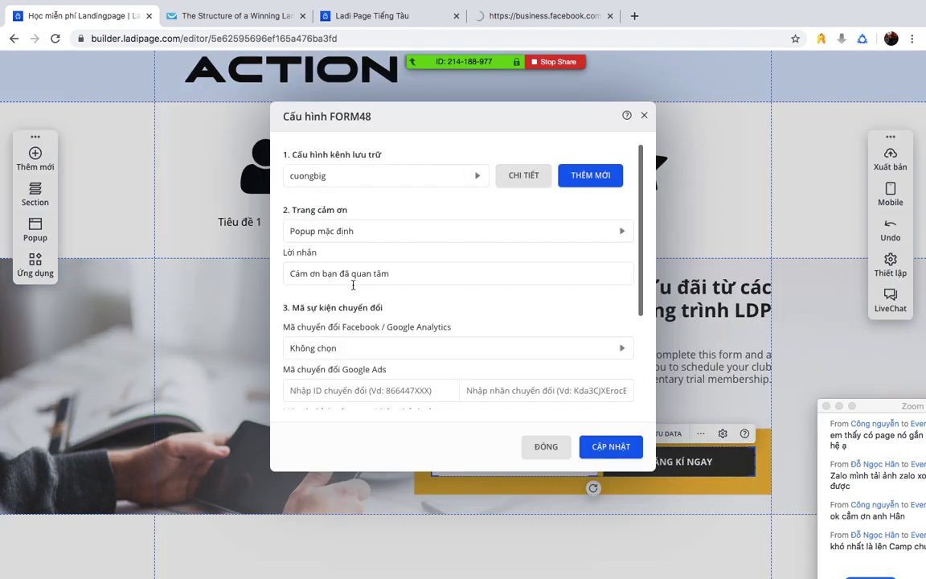
left_click(368, 347)
scroll(370, 362, "down", 2)
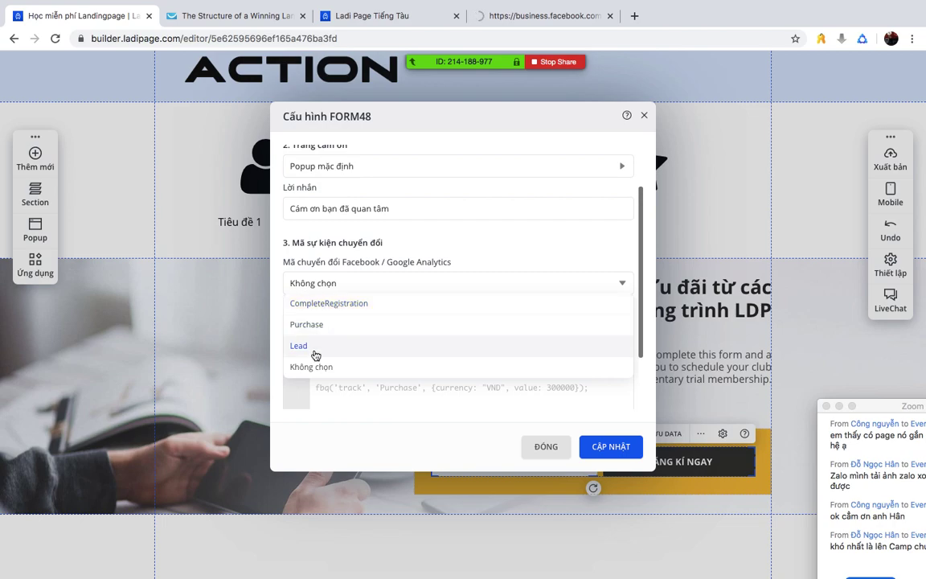
left_click(306, 347)
left_click(628, 454)
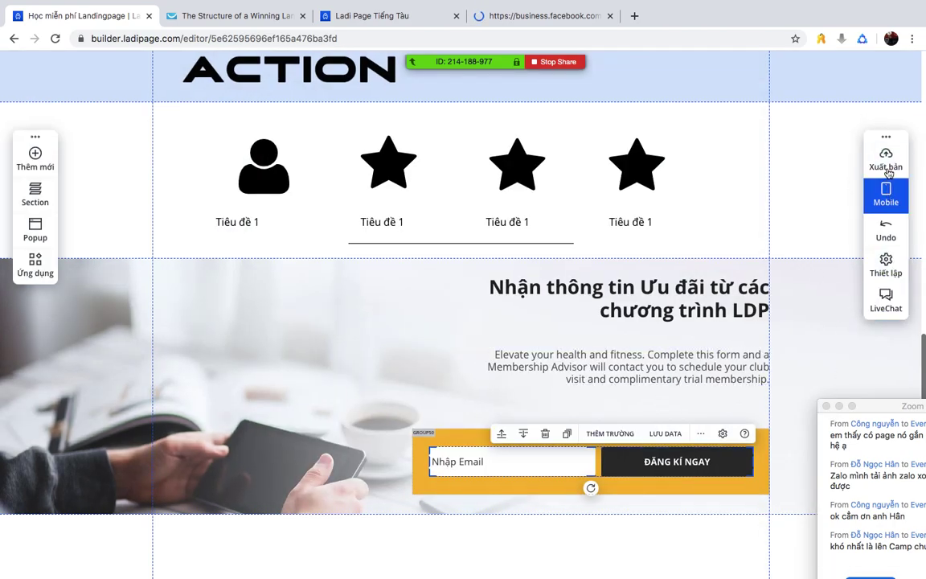
- Save the landing page with Lưu, publish it, and click OK on the review-changes notice
mouse_move(883, 156)
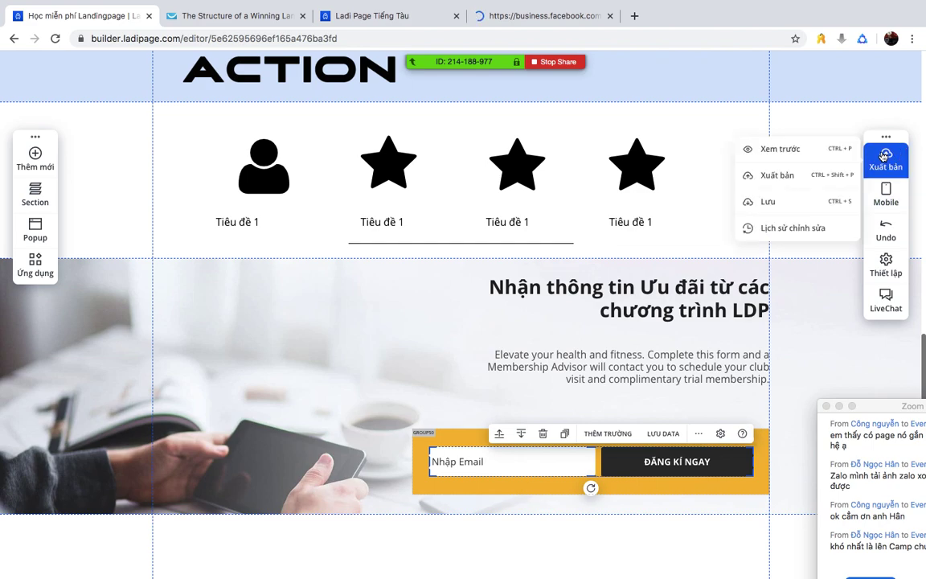
left_click(783, 203)
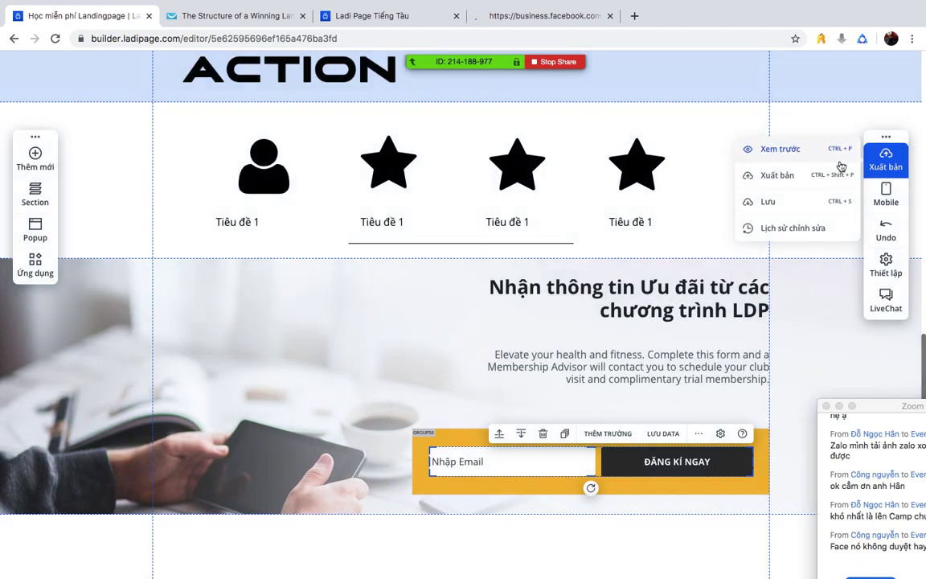
left_click(776, 175)
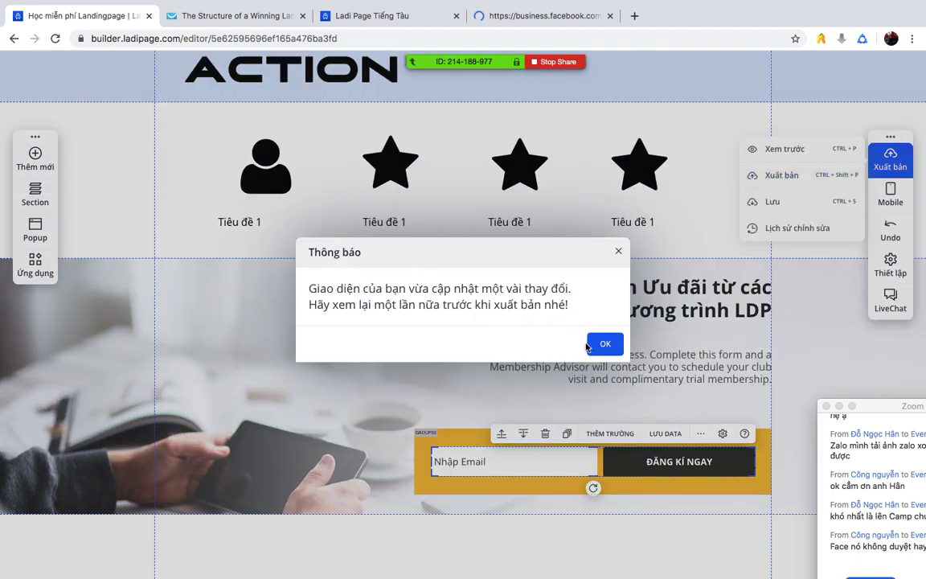
left_click(605, 343)
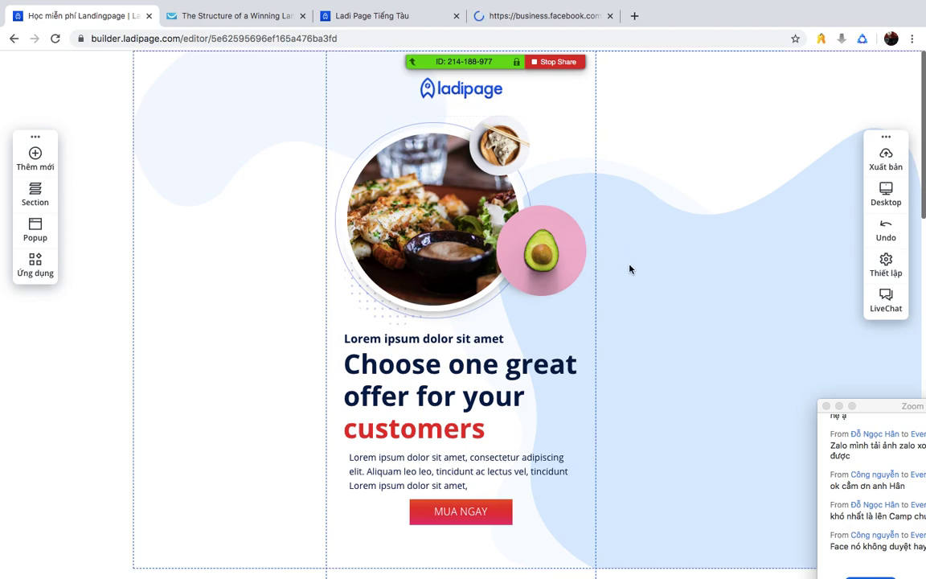
- In mobile view, move two Tiêu đề 1 titles up beneath the first icon and second star
scroll(635, 258, "down", 8)
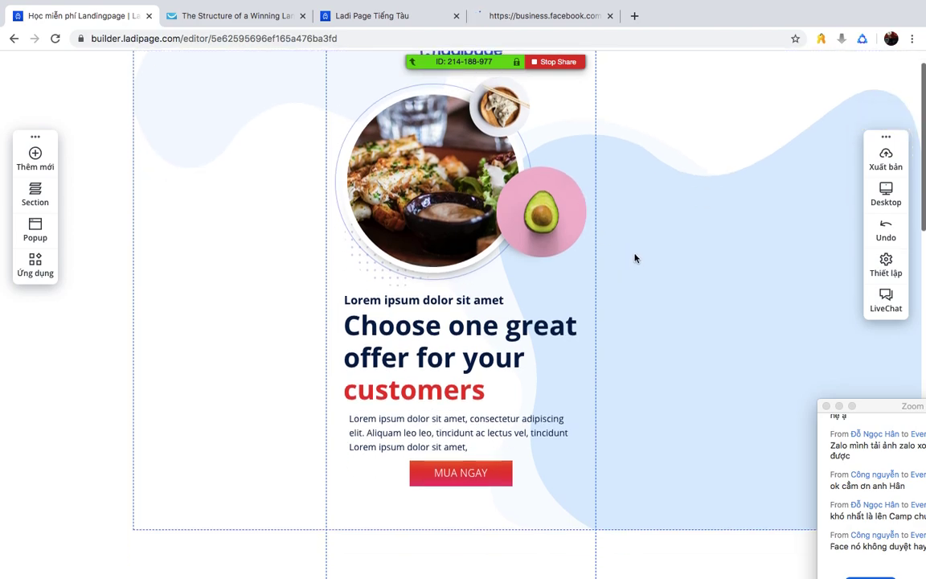
scroll(551, 289, "down", 5)
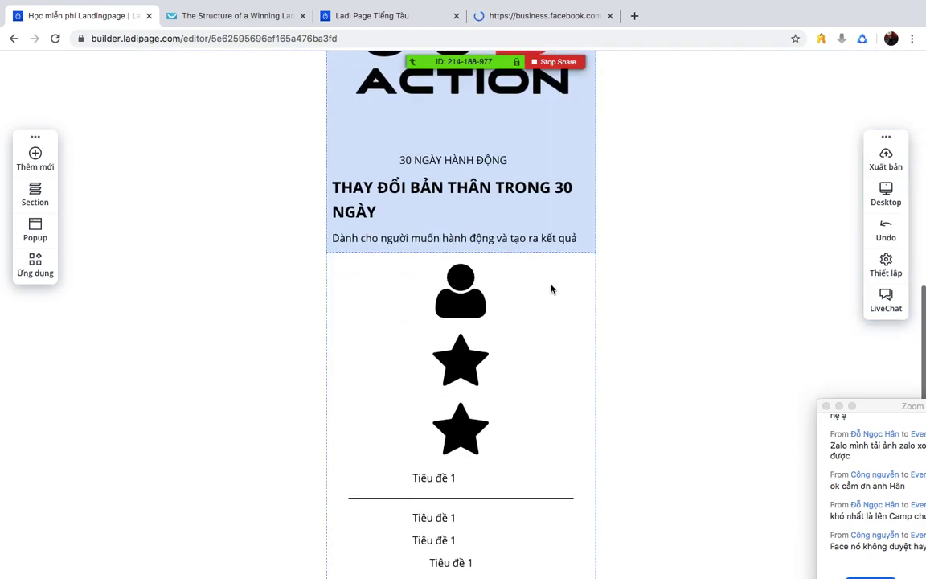
scroll(514, 323, "down", 3)
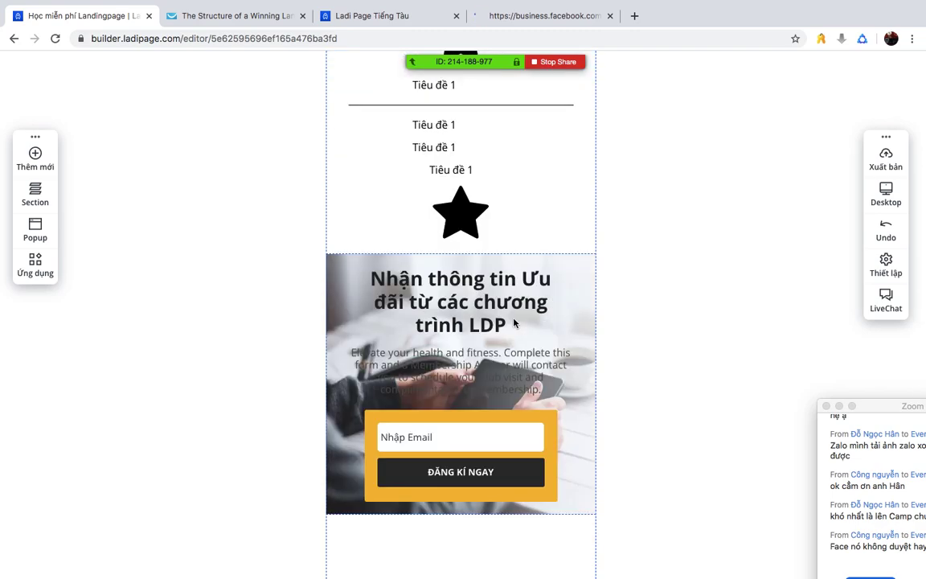
scroll(687, 368, "up", 1)
scroll(687, 369, "up", 4)
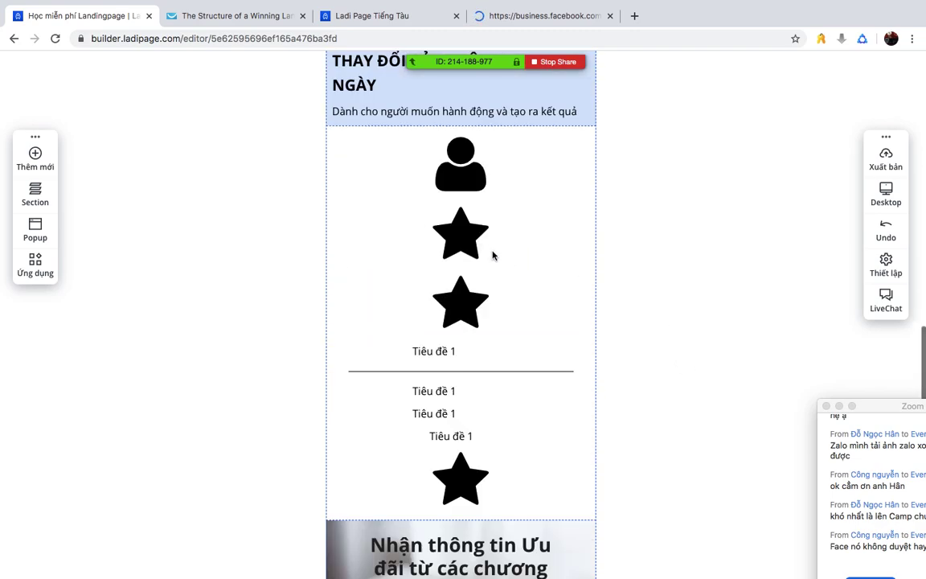
left_click_drag(444, 351, 473, 204)
left_click_drag(440, 391, 466, 269)
left_click_drag(441, 411, 473, 337)
- Move the divider below the last star, place that star above its title, and return to Desktop
left_click_drag(494, 372, 498, 507)
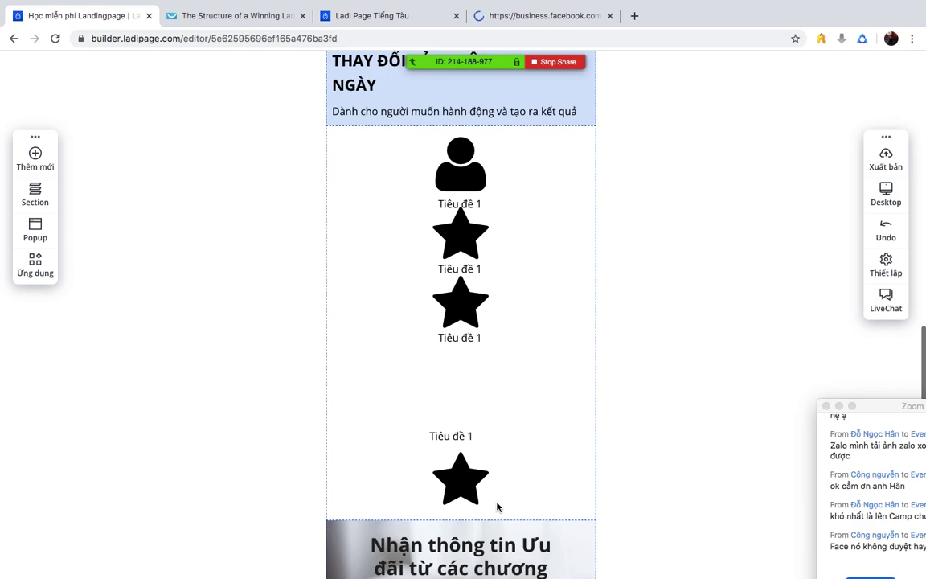
left_click_drag(460, 478, 467, 389)
mouse_move(462, 438)
left_mouse_down()
mouse_move(469, 455)
mouse_move(473, 449)
left_mouse_up()
left_click_drag(470, 401, 468, 428)
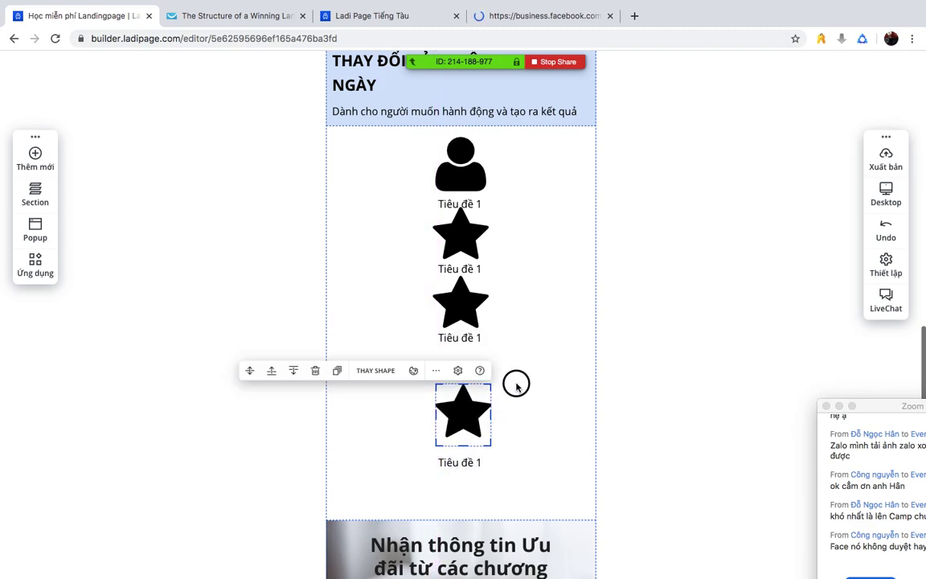
left_click(728, 252)
left_click(898, 191)
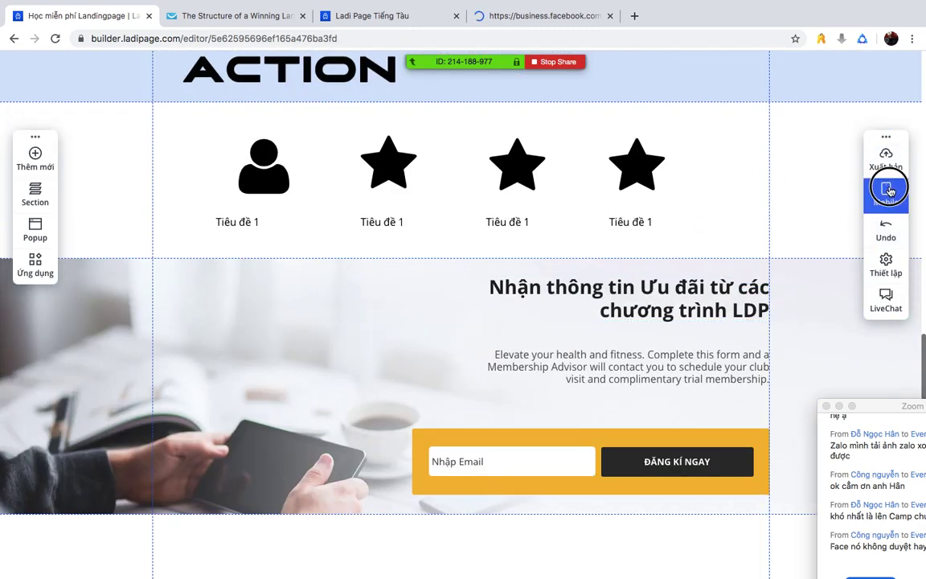
- Switch between the Mobile and Desktop layouts, scrolling through each, ending on Mobile
left_click(886, 193)
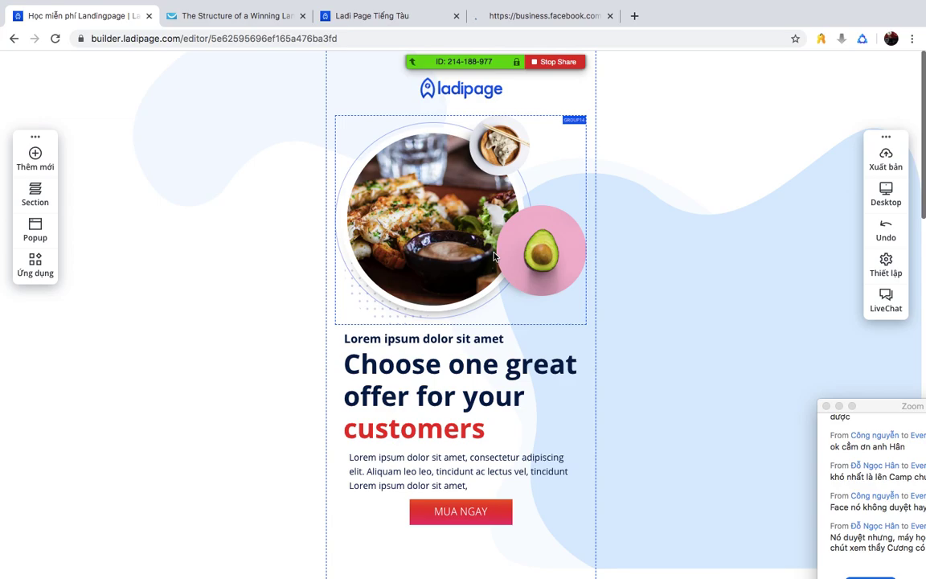
scroll(494, 256, "down", 15)
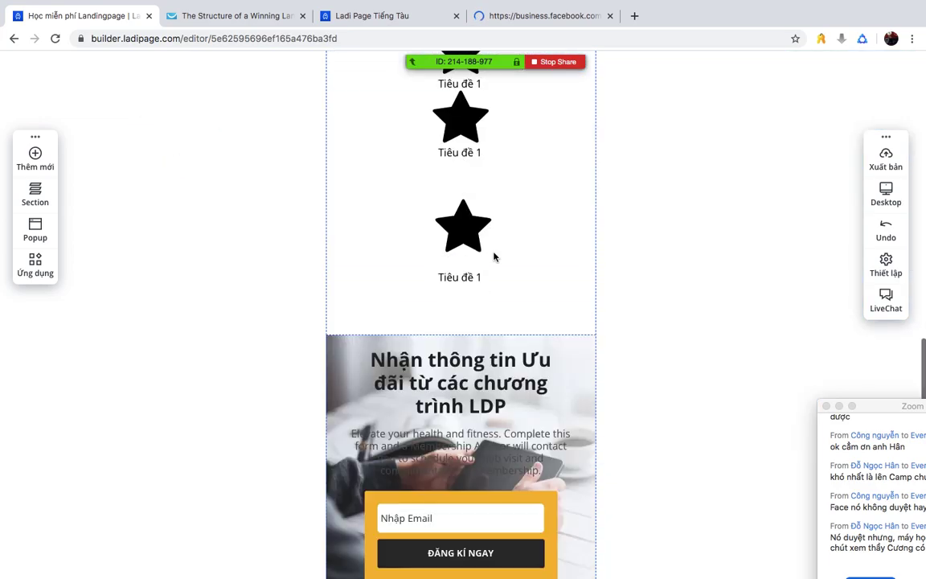
scroll(727, 290, "up", 15)
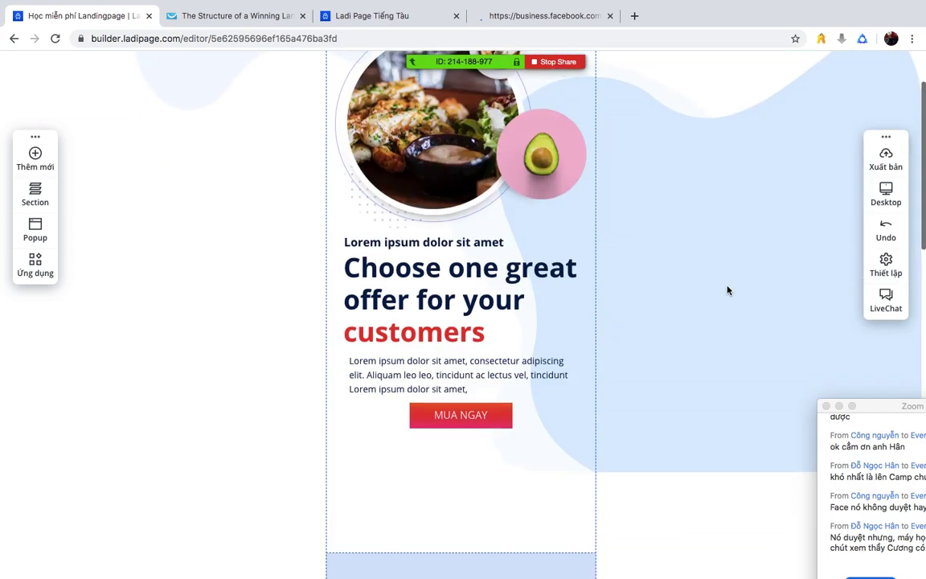
scroll(727, 290, "up", 2)
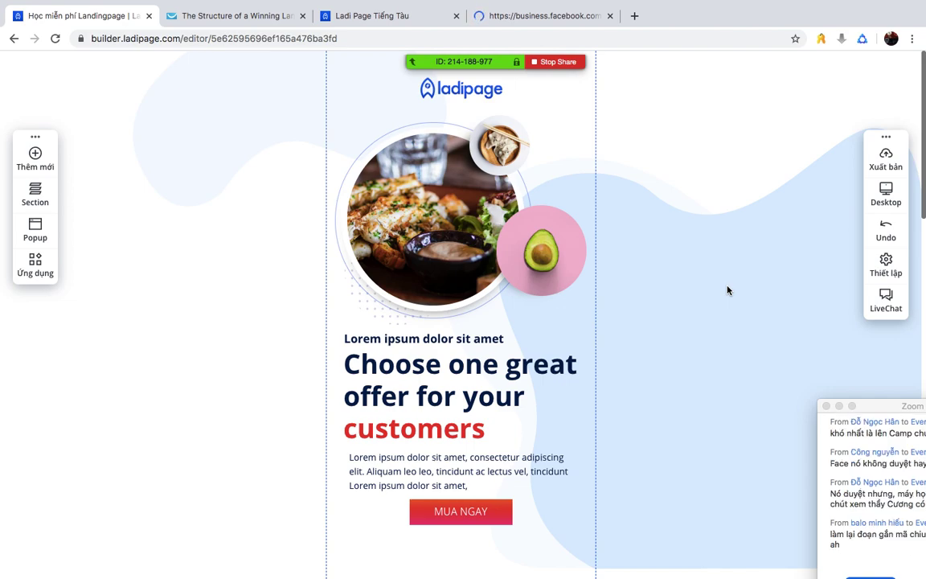
left_click(886, 195)
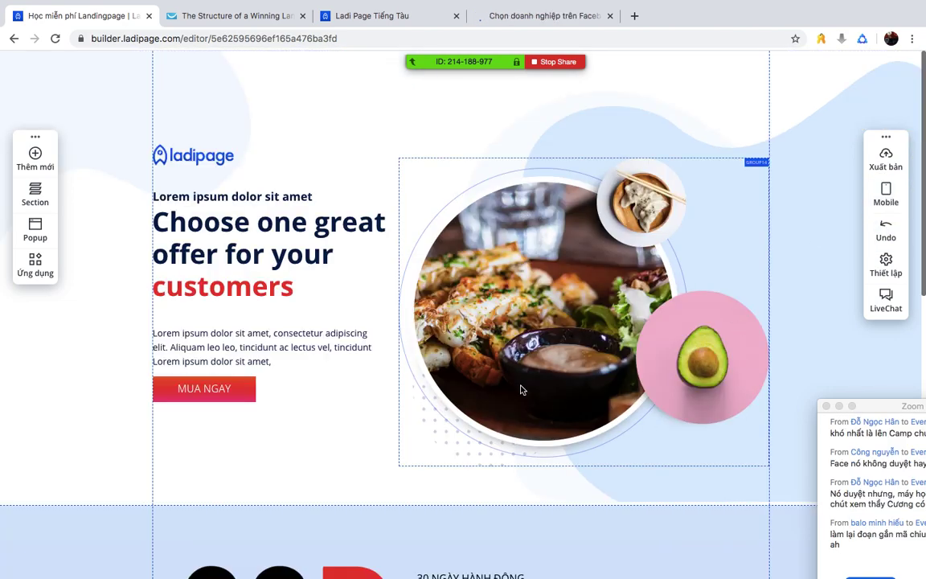
scroll(697, 316, "down", 3)
scroll(698, 316, "down", 2)
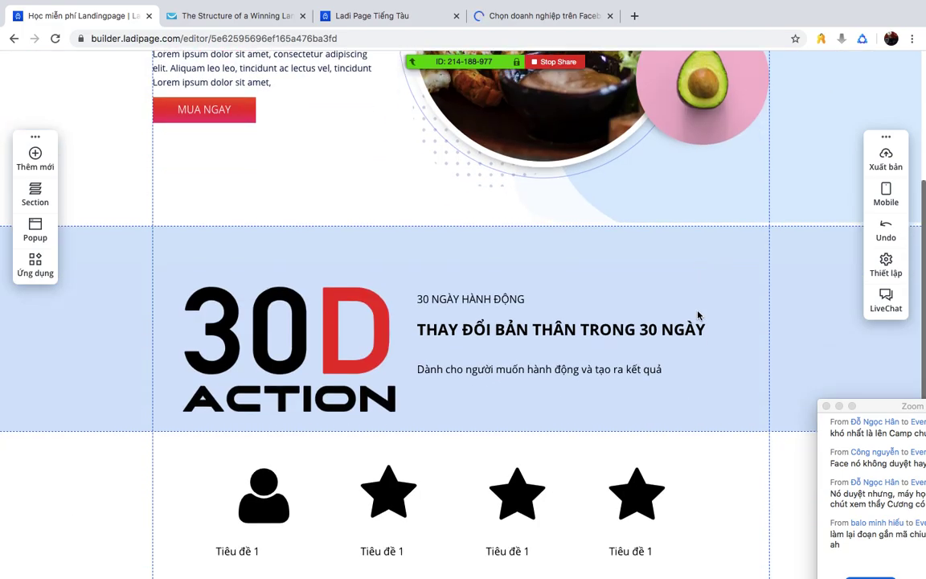
left_click(885, 194)
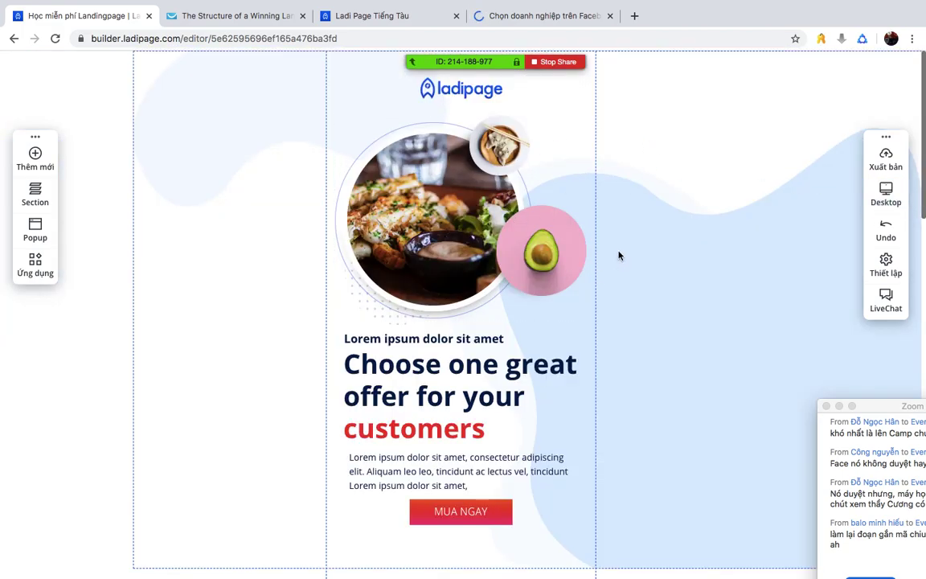
- Move the third Tiêu đề 1 title and its star lower in the mobile icon list
scroll(618, 255, "down", 6)
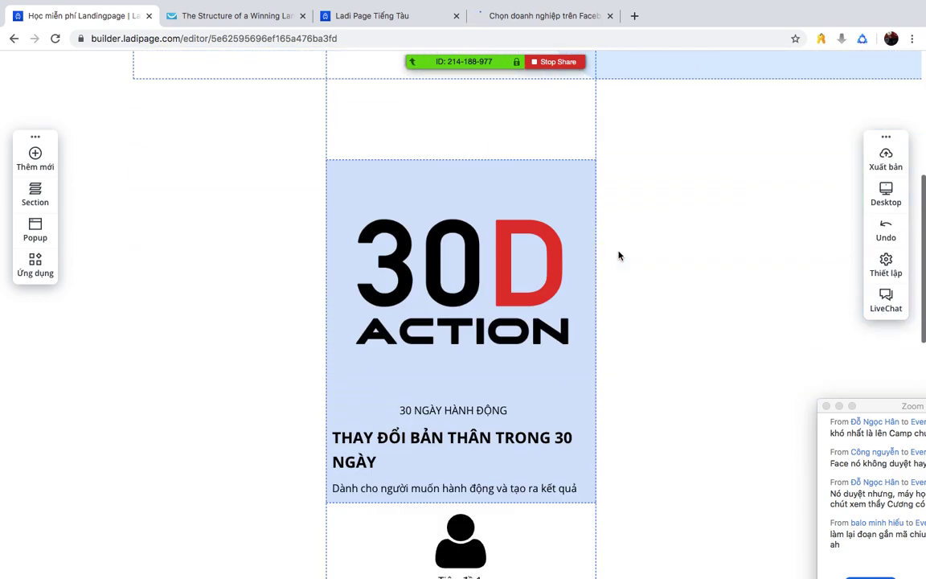
scroll(532, 292, "down", 3)
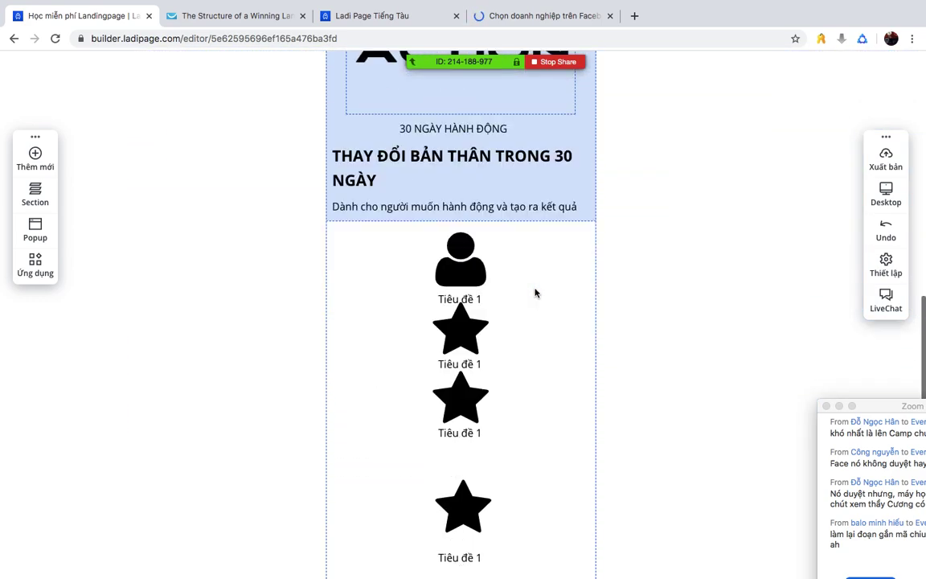
scroll(474, 401, "down", 2)
scroll(477, 372, "up", 1)
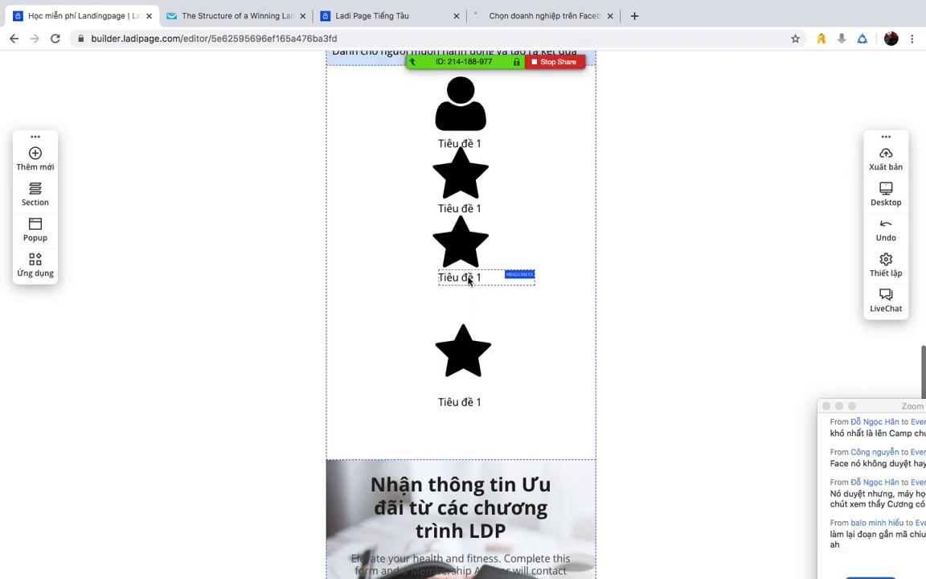
left_click_drag(469, 276, 471, 310)
mouse_move(473, 258)
left_mouse_down()
mouse_move(474, 273)
mouse_move(468, 260)
left_mouse_up()
double_click(471, 309)
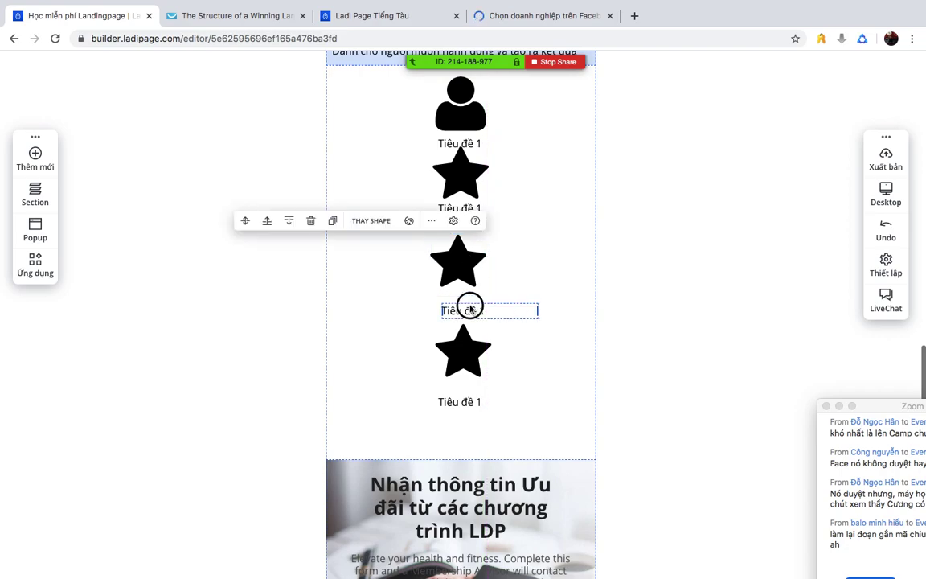
left_click(654, 326)
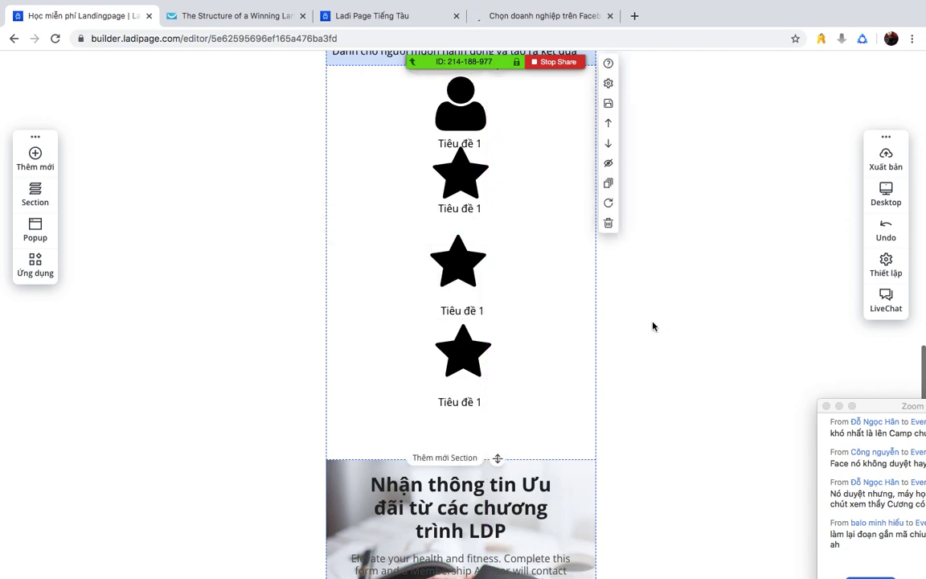
- Select the Nhận thông tin email section, move the Zoom chat window, and pause screen sharing
scroll(653, 326, "down", 3)
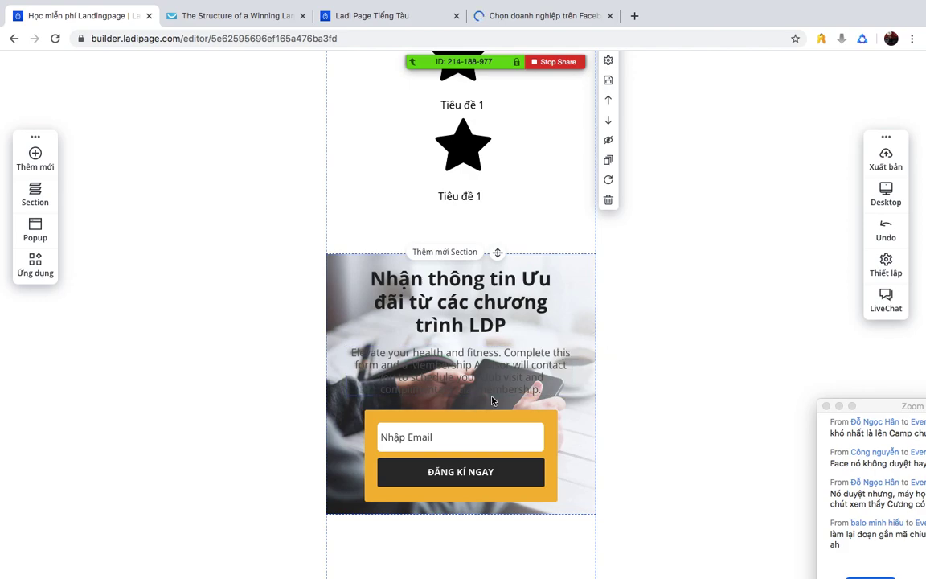
left_click(574, 312)
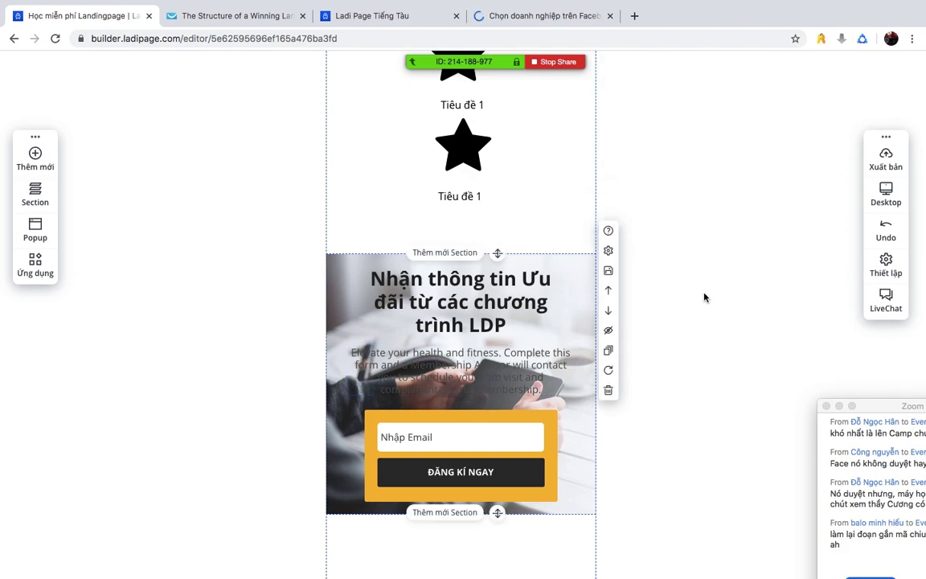
scroll(676, 279, "down", 5)
scroll(677, 278, "up", 4)
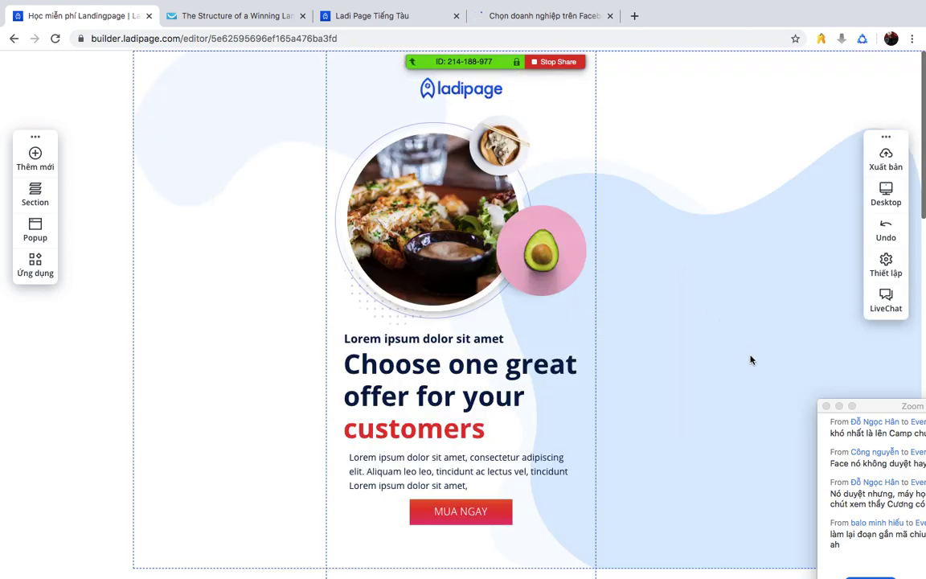
left_click_drag(890, 408, 770, 322)
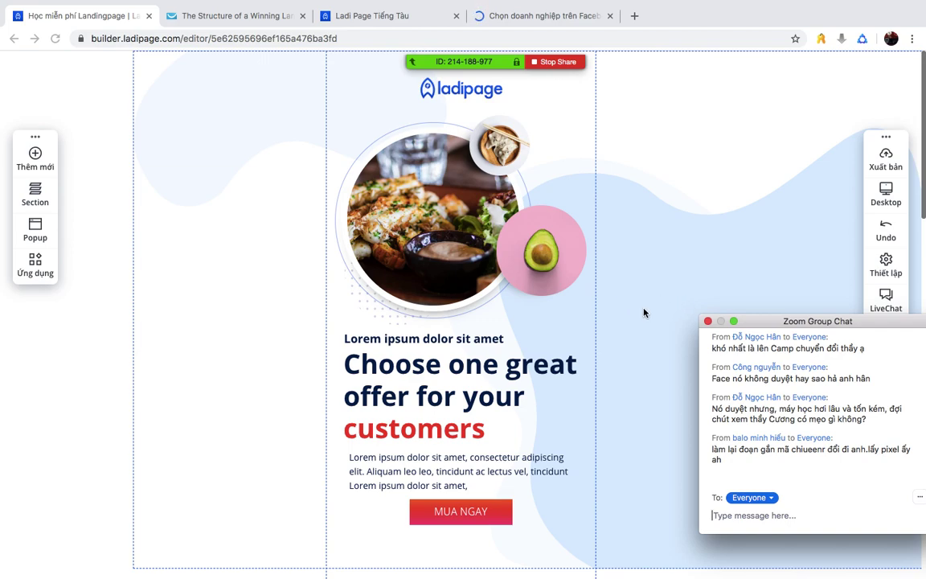
left_click(538, 32)
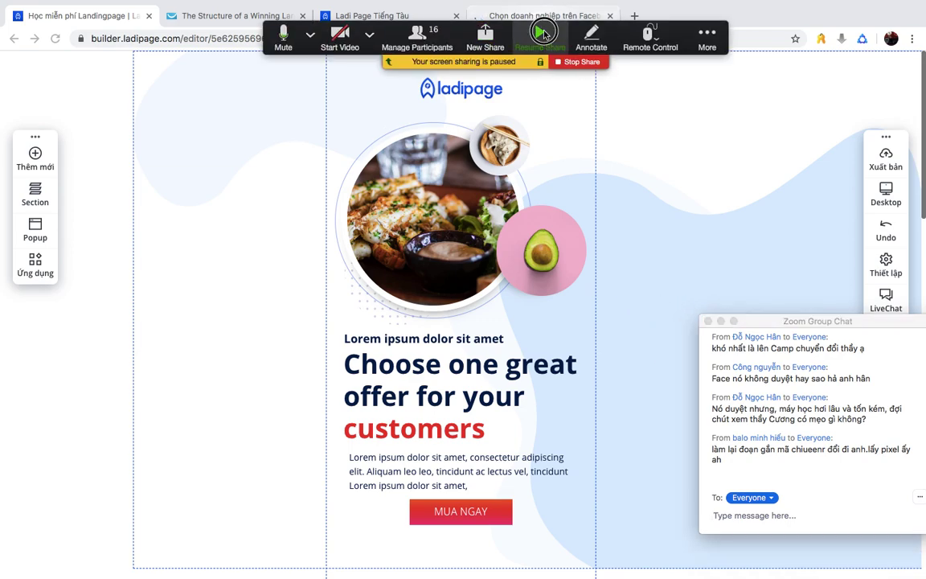
- Resume sharing, load facebook.com in the Facebook business tab, then switch to the GetResponse article
left_click(542, 33)
left_click(560, 16)
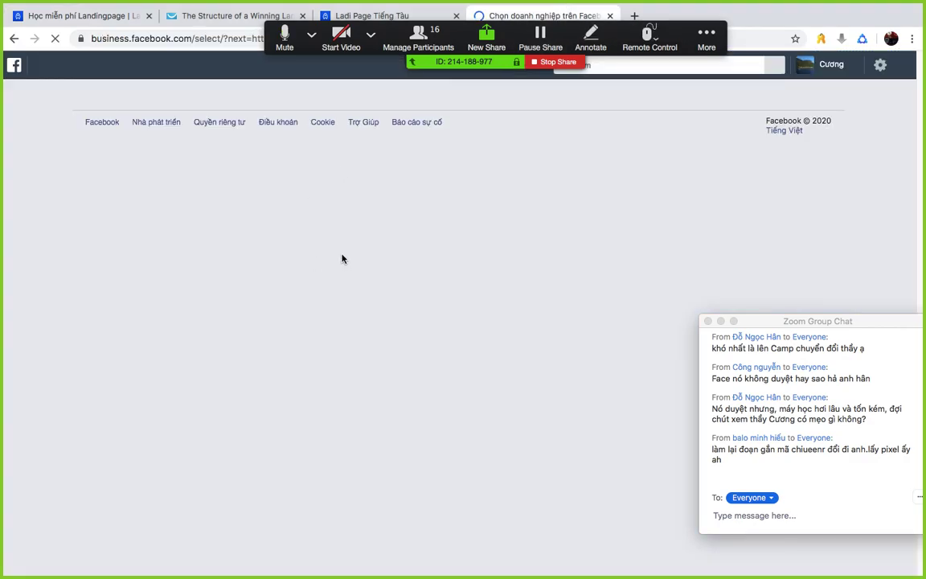
left_click(194, 42)
type("f")
key("Return")
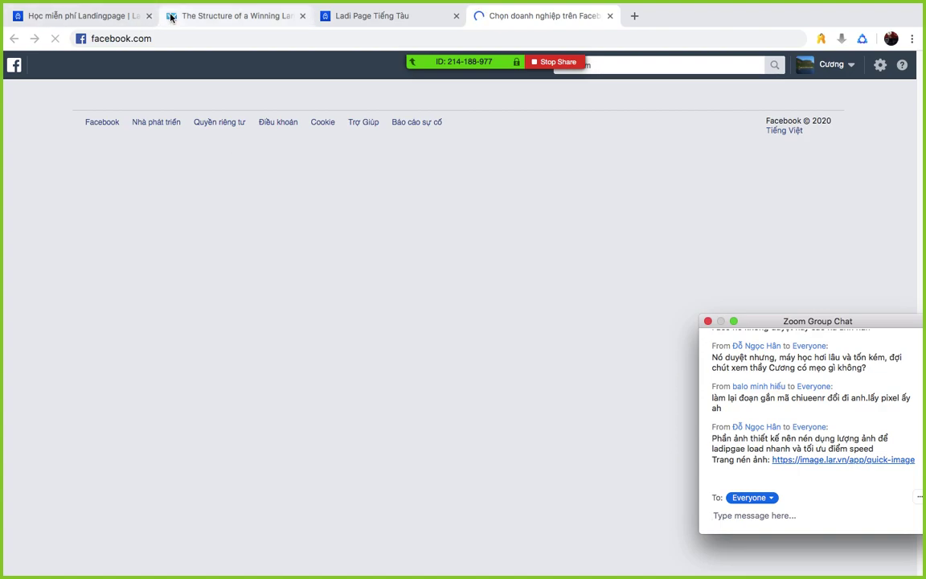
left_click(233, 16)
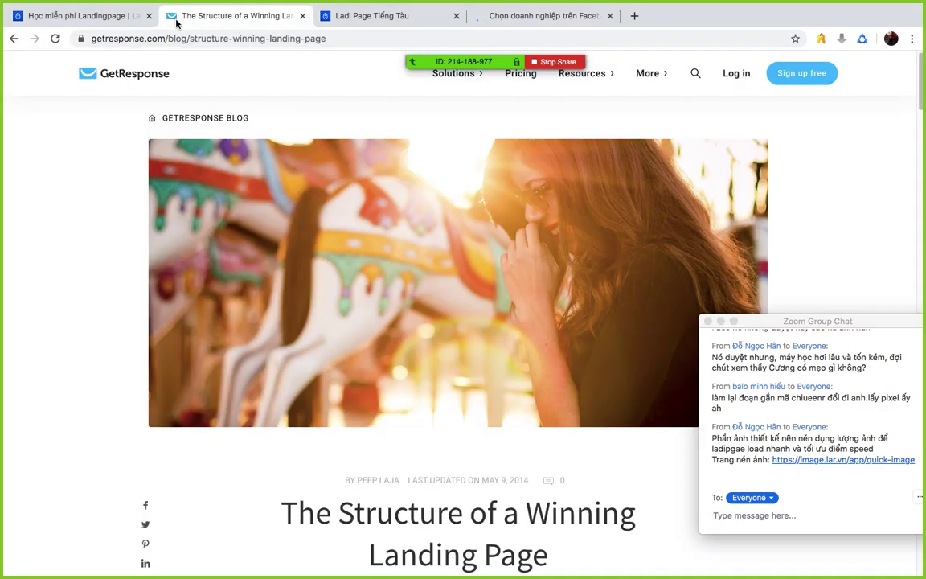
- Close the GetResponse article tab and scroll through the Ladi Page Tiếng Tàu demo page
left_click(302, 16)
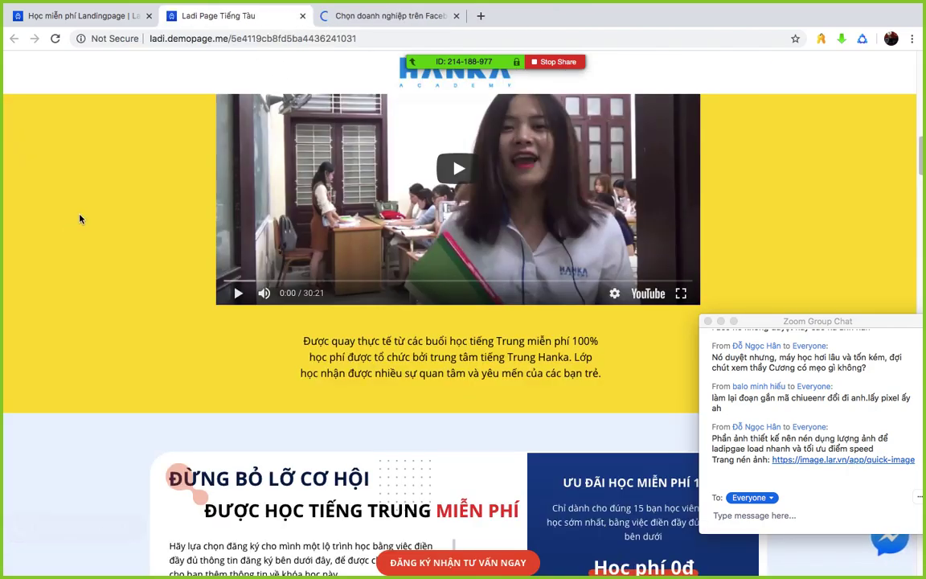
scroll(79, 217, "down", 10)
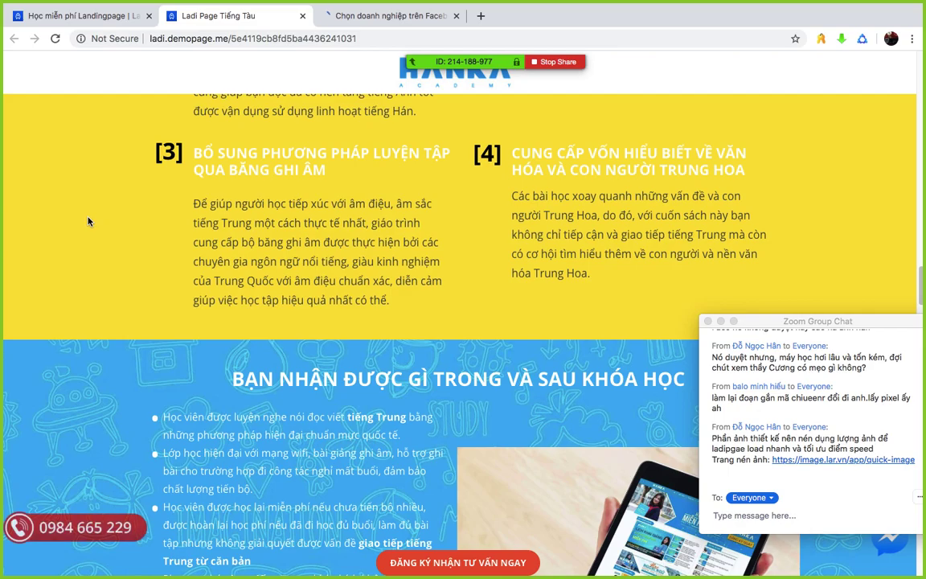
scroll(88, 221, "down", 4)
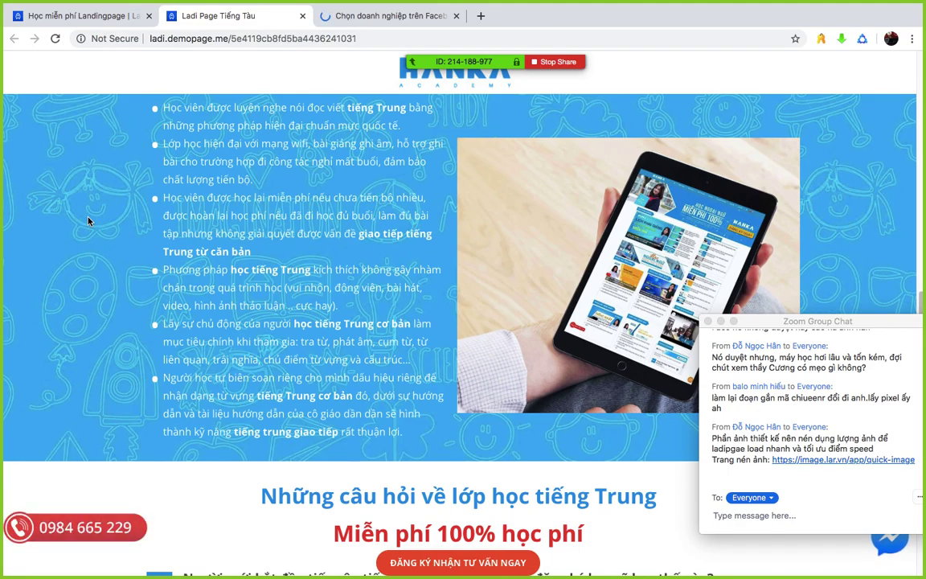
scroll(88, 221, "down", 10)
scroll(88, 220, "down", 10)
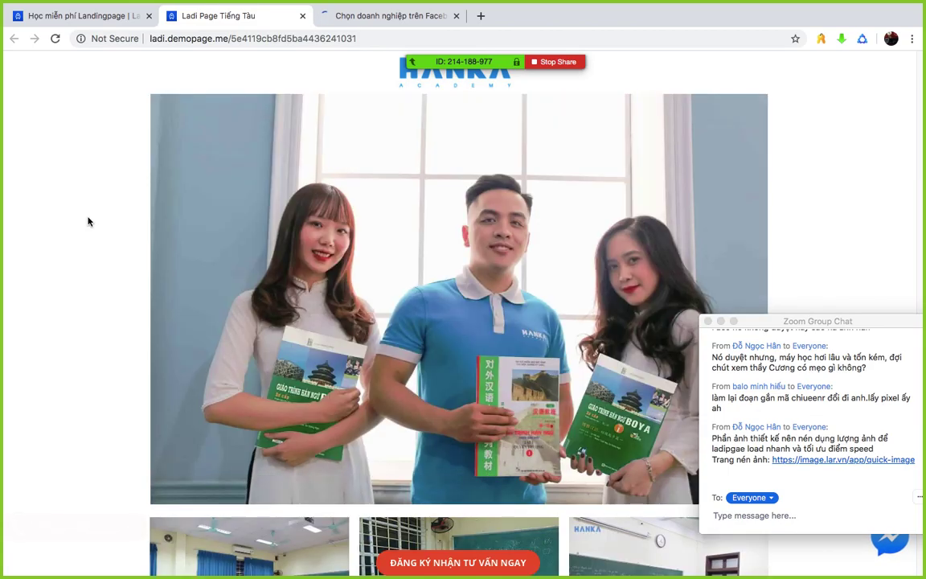
scroll(88, 221, "up", 5)
scroll(88, 220, "up", 15)
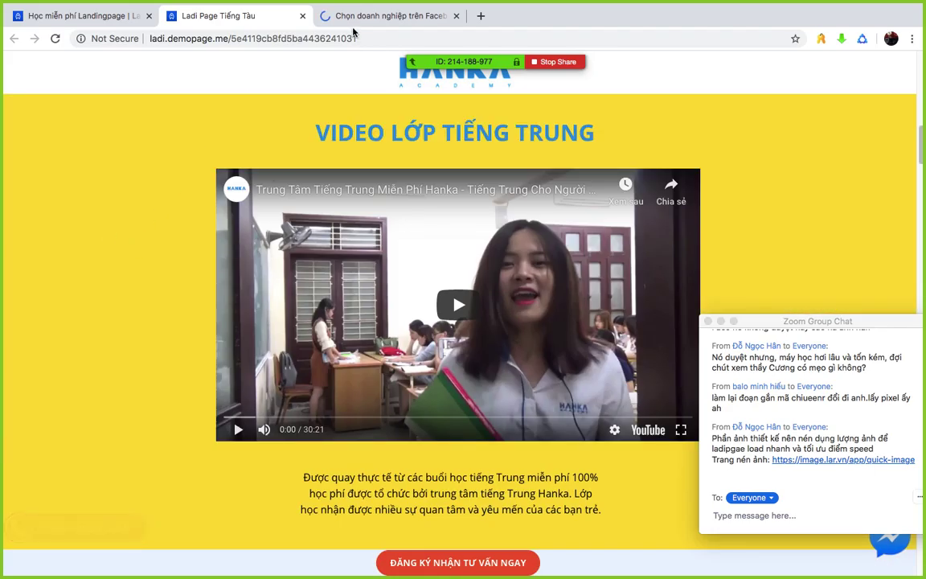
- Return to the Facebook tab and reselect the facebook.com address while it loads
left_click(362, 16)
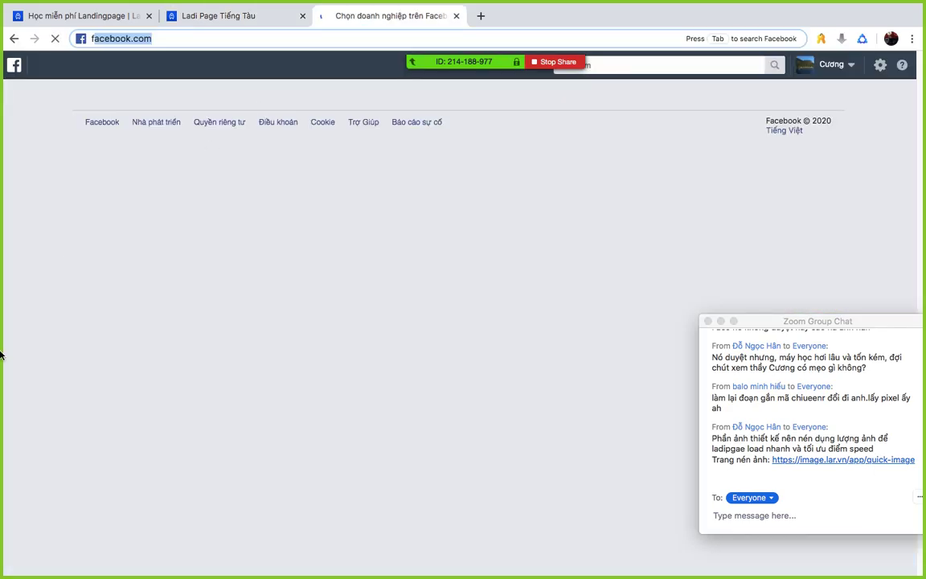
left_click(185, 299)
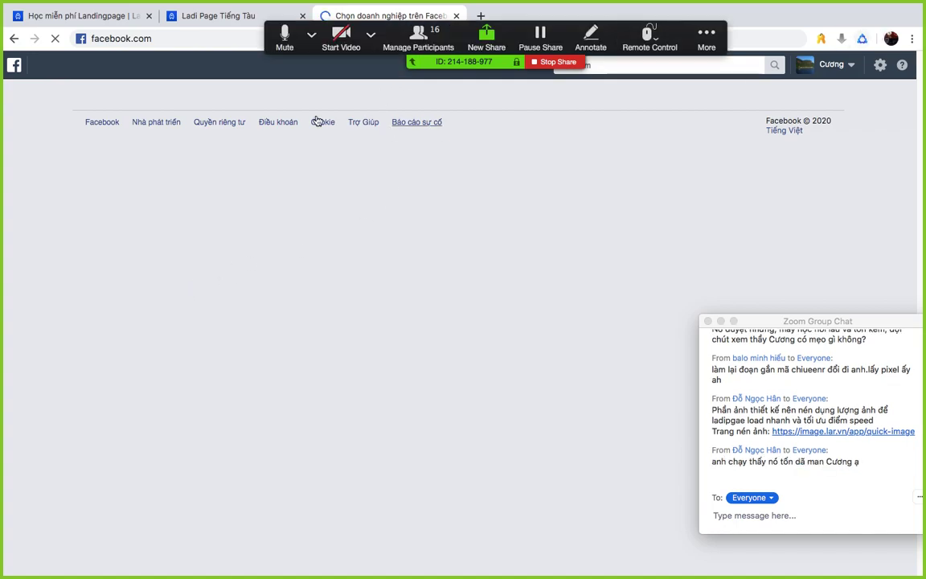
left_click(174, 38)
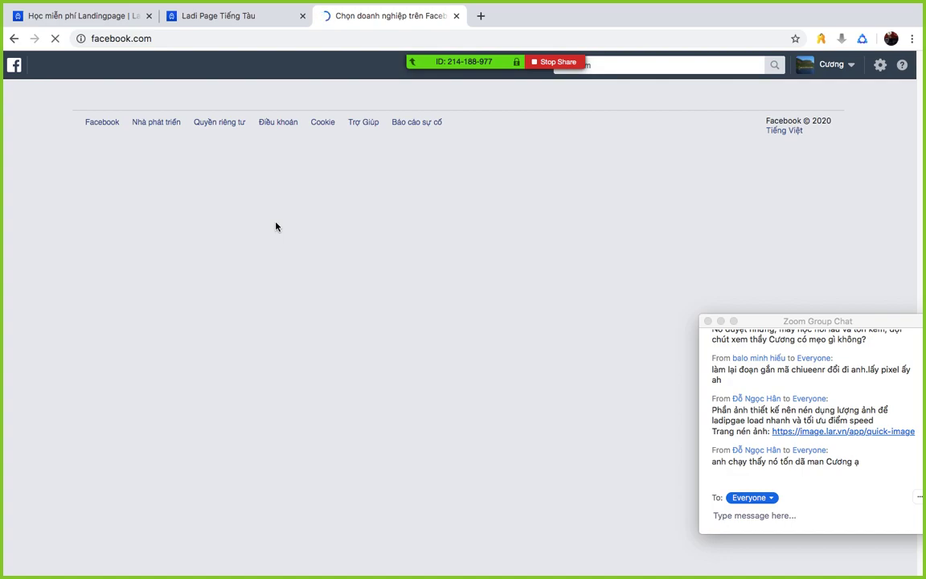
mouse_move(309, 5)
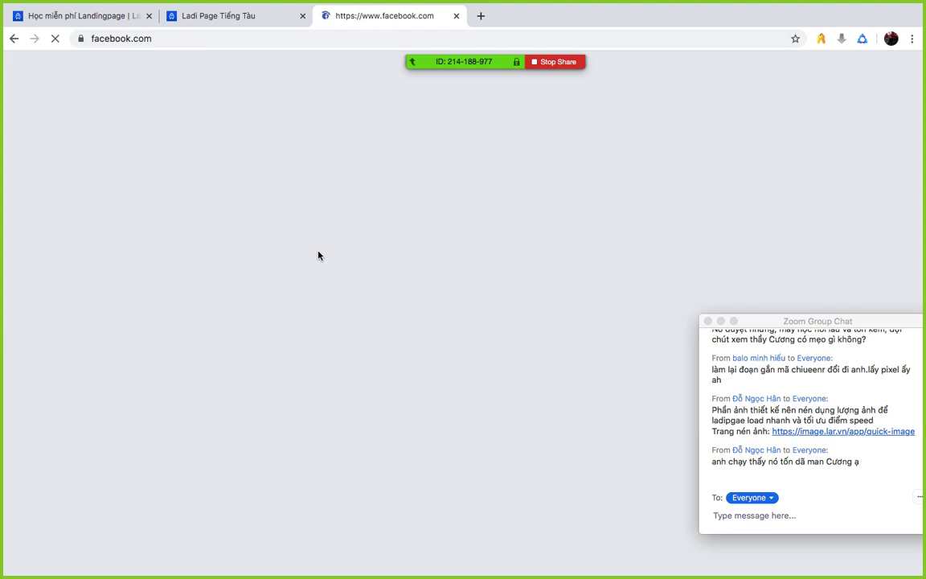
- Google 'lấy mã pixel facebook' in a new tab and open the Haravan Pixel insertion guide
left_click(480, 16)
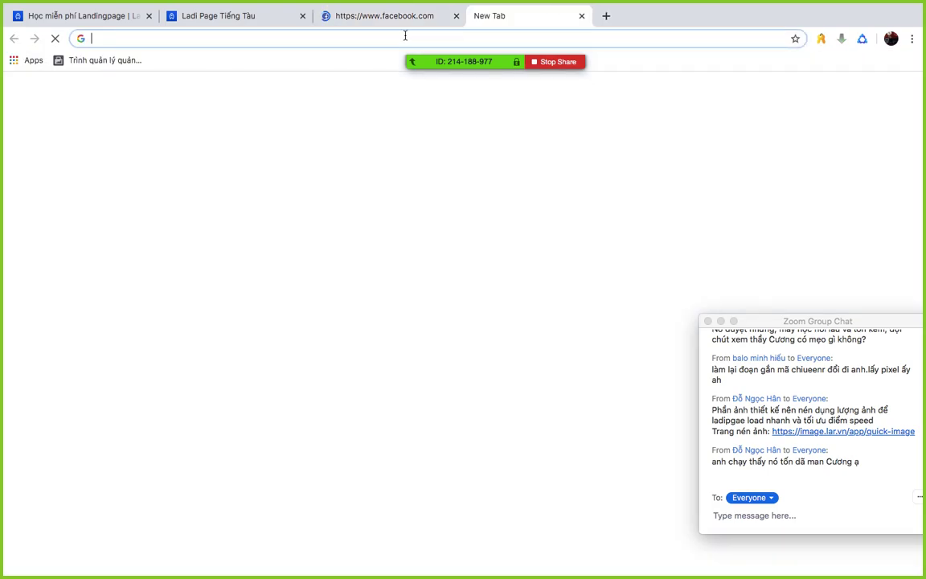
type("t")
key("BackSpace")
key("BackSpace")
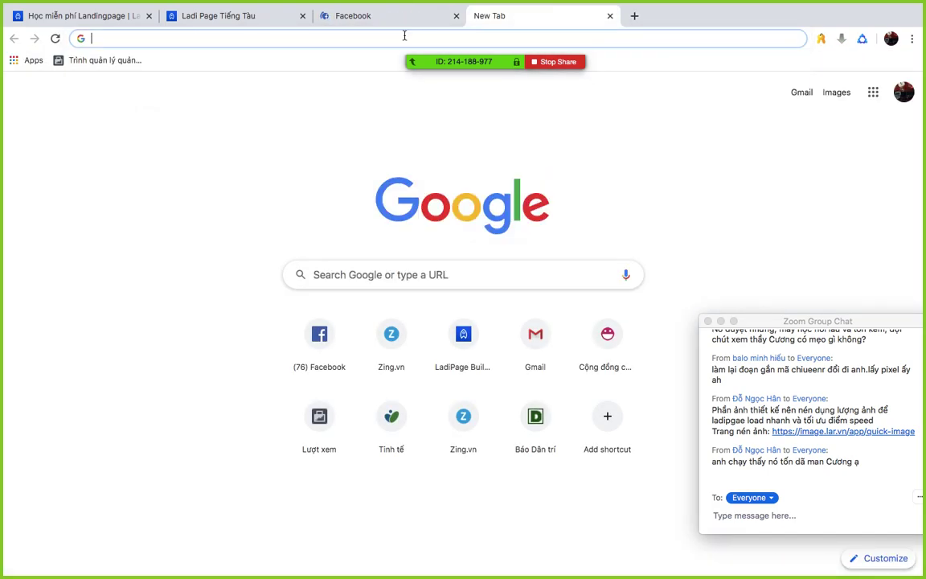
type("lay ma p")
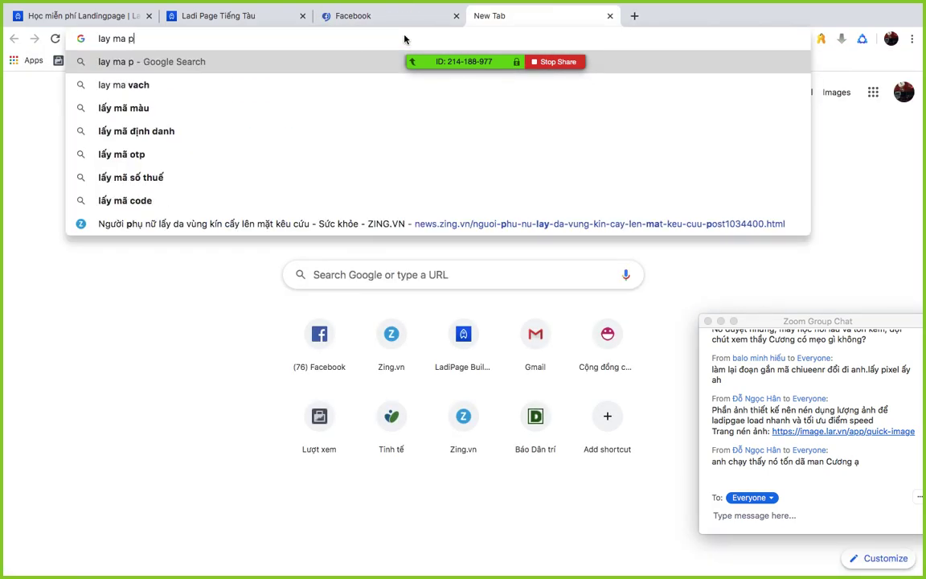
type("ĩxc")
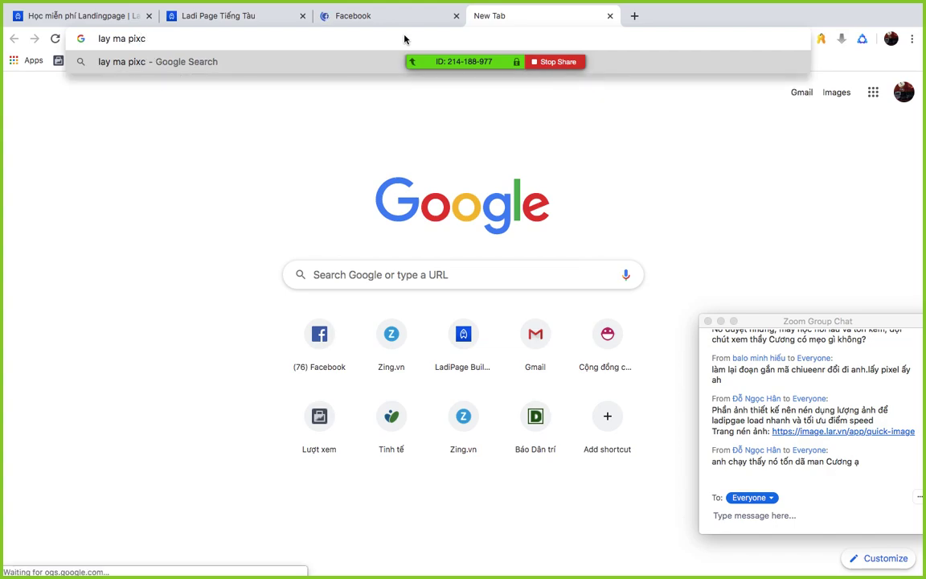
key("BackSpace")
key("Down")
left_click(337, 88)
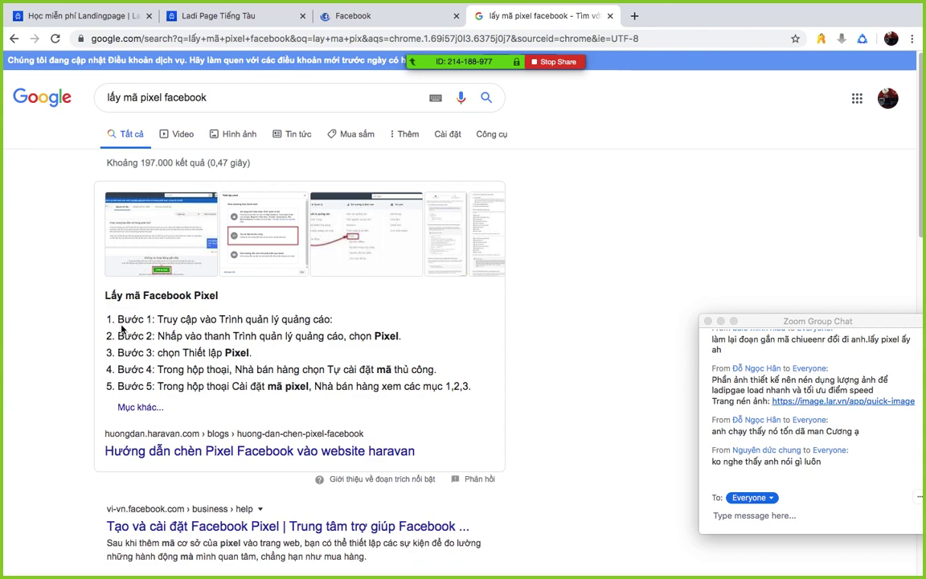
scroll(120, 329, "down", 2)
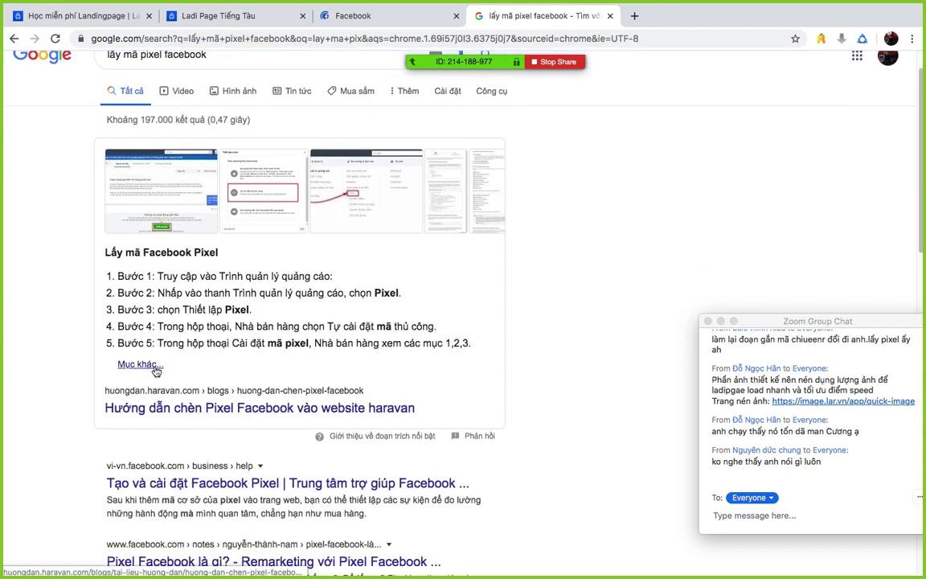
left_click(259, 408)
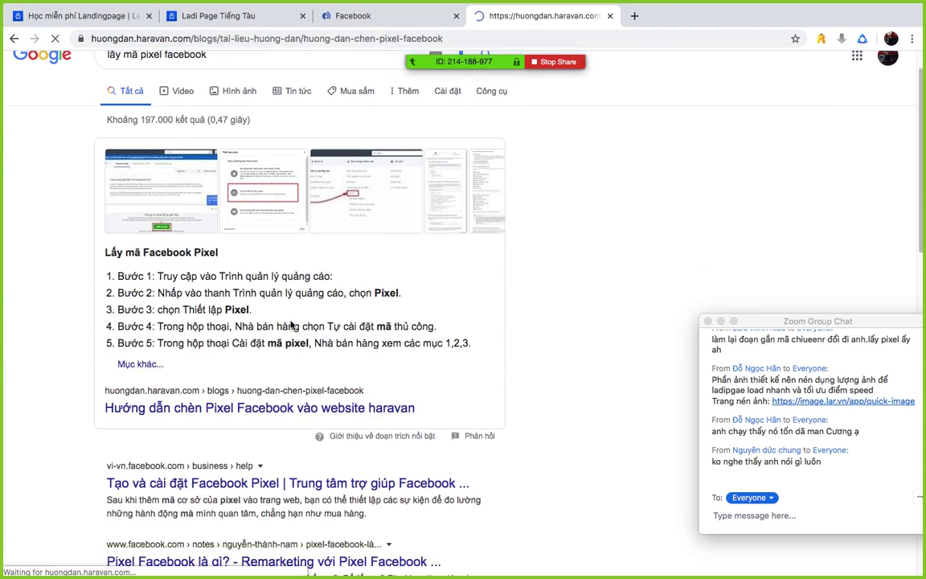
- Share the Haravan guide's web address with everyone in the Zoom chat
scroll(292, 325, "down", 5)
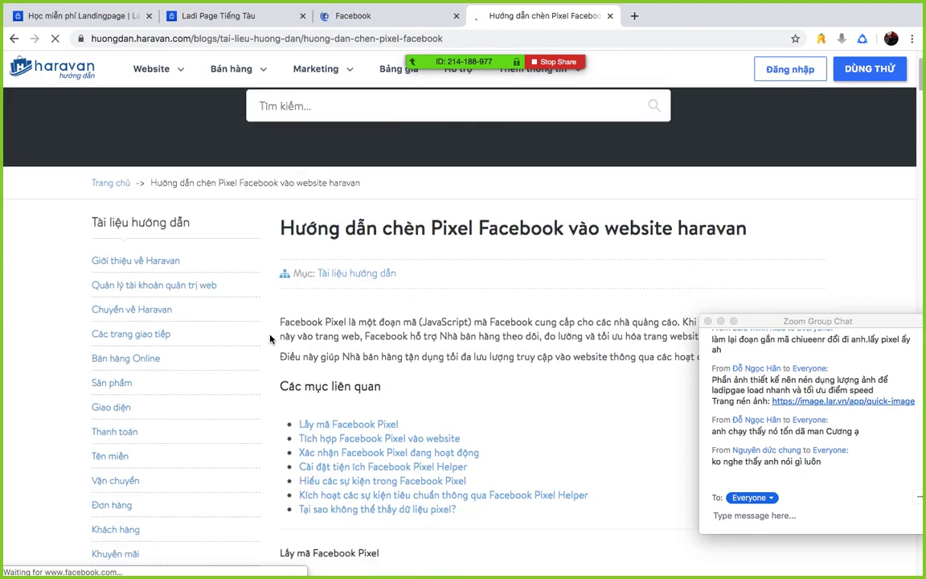
scroll(292, 324, "down", 8)
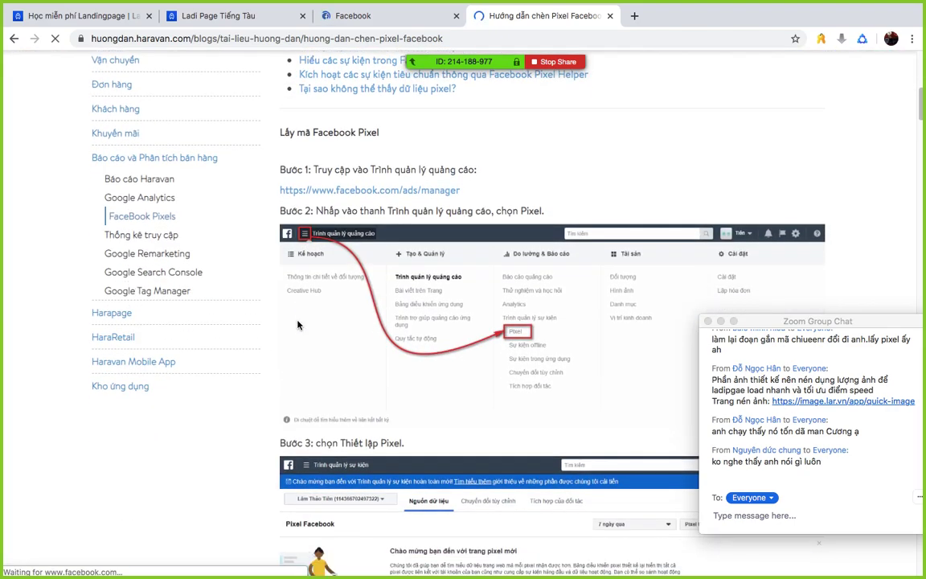
left_click(456, 37)
key("ctrl+c")
left_click(770, 514)
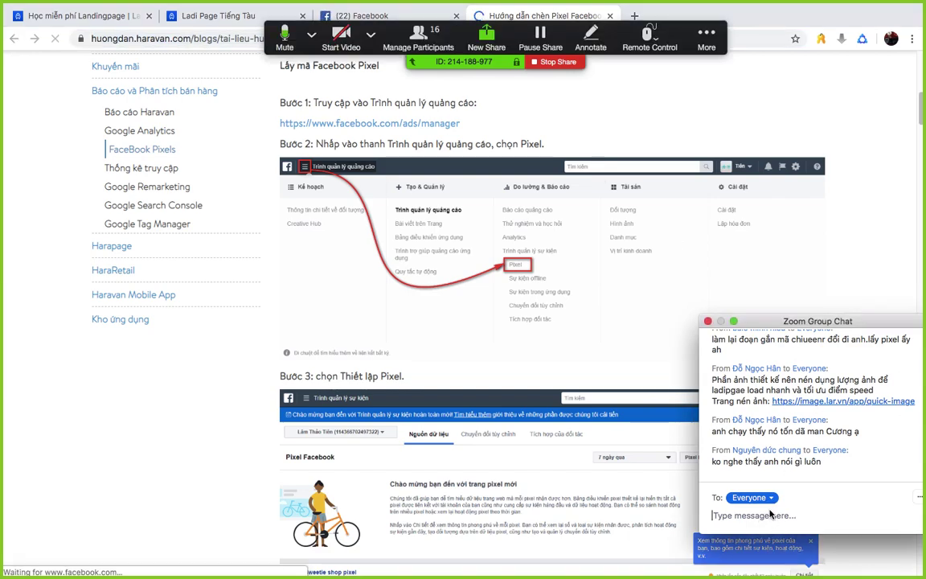
key("ctrl+v")
key("Return")
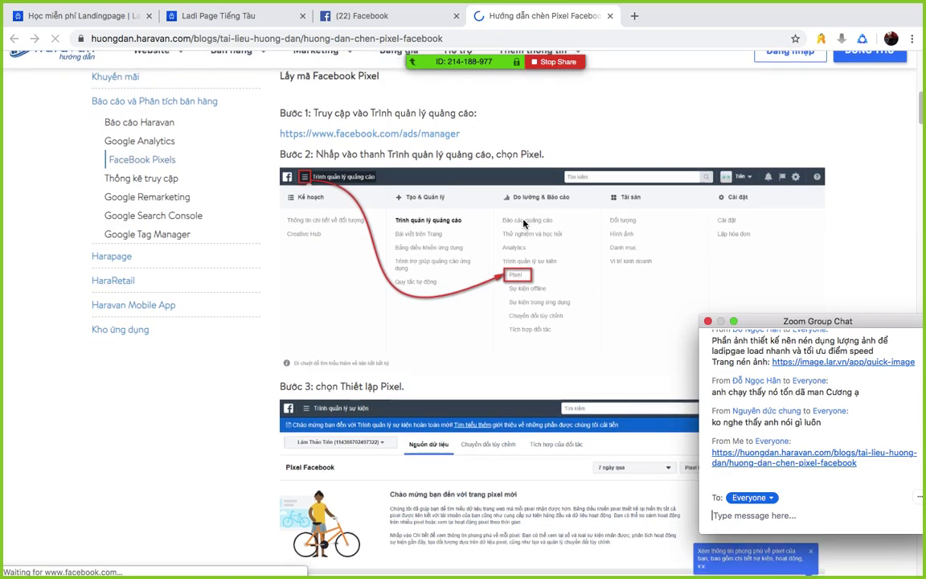
- Scroll the guide to the sample pixel code, then open the Facebook tab's account menu
scroll(523, 224, "down", 3)
scroll(523, 223, "down", 5)
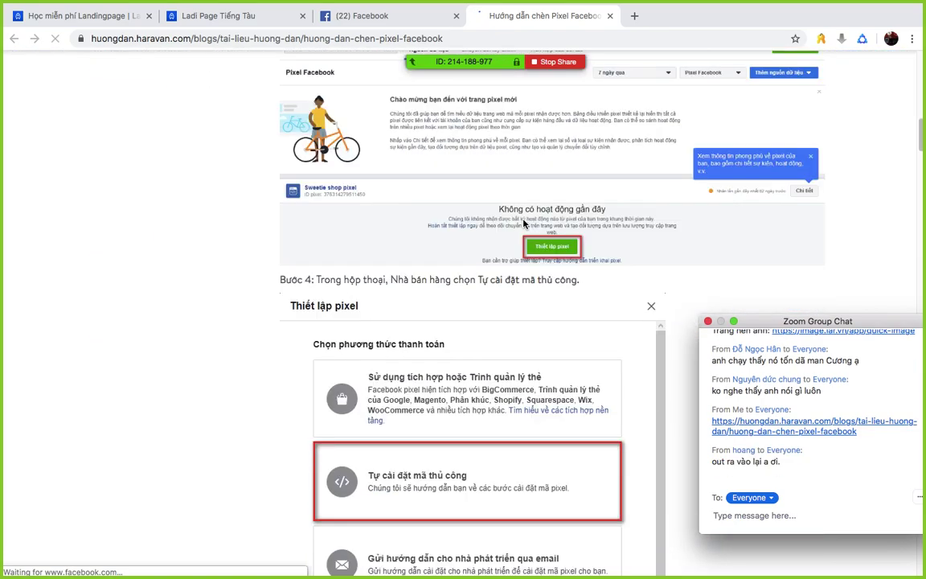
scroll(523, 224, "down", 4)
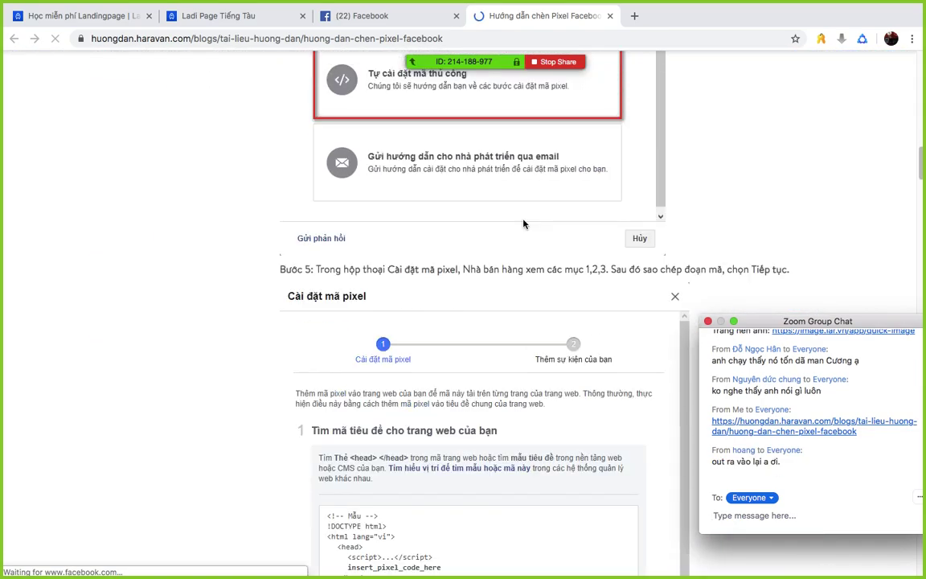
scroll(523, 224, "down", 5)
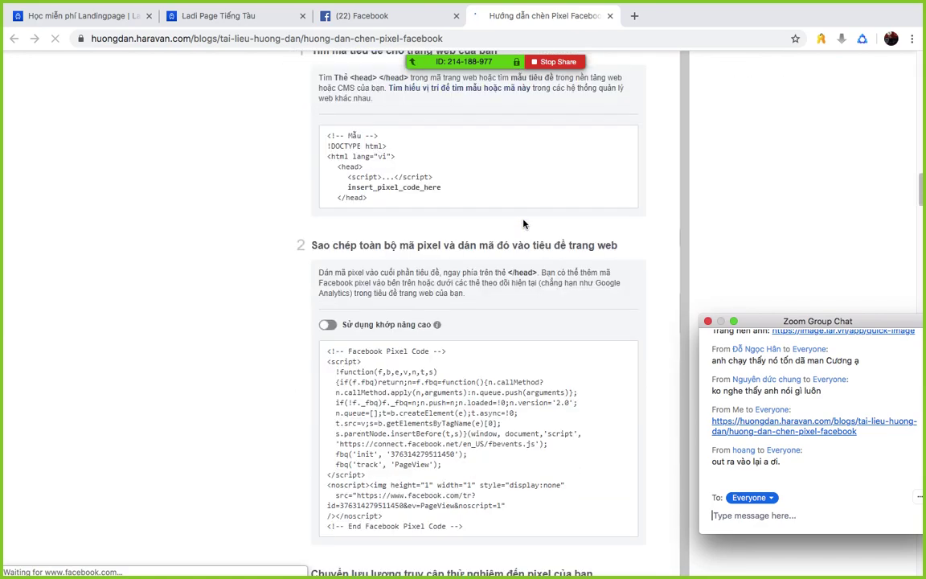
scroll(523, 223, "down", 3)
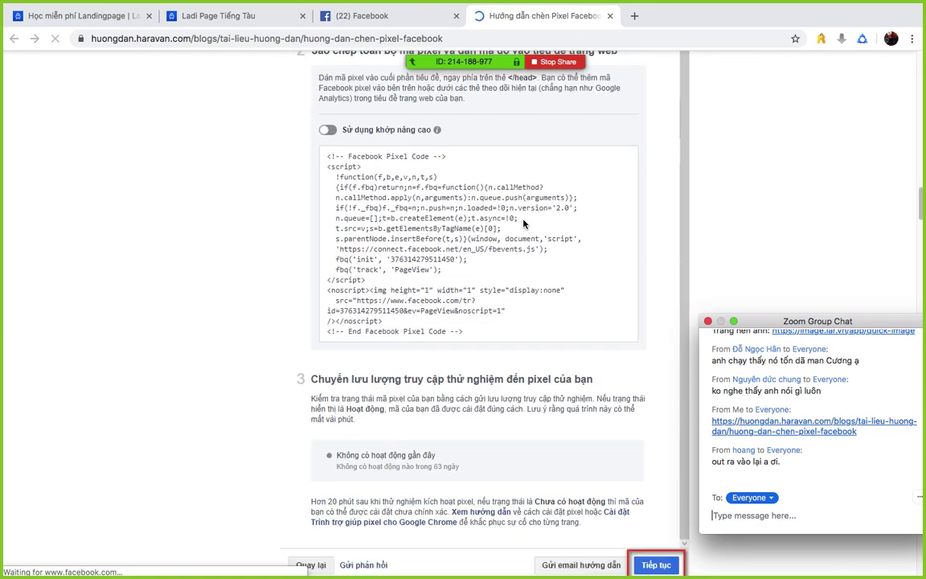
scroll(574, 275, "down", 4)
scroll(485, 279, "up", 5)
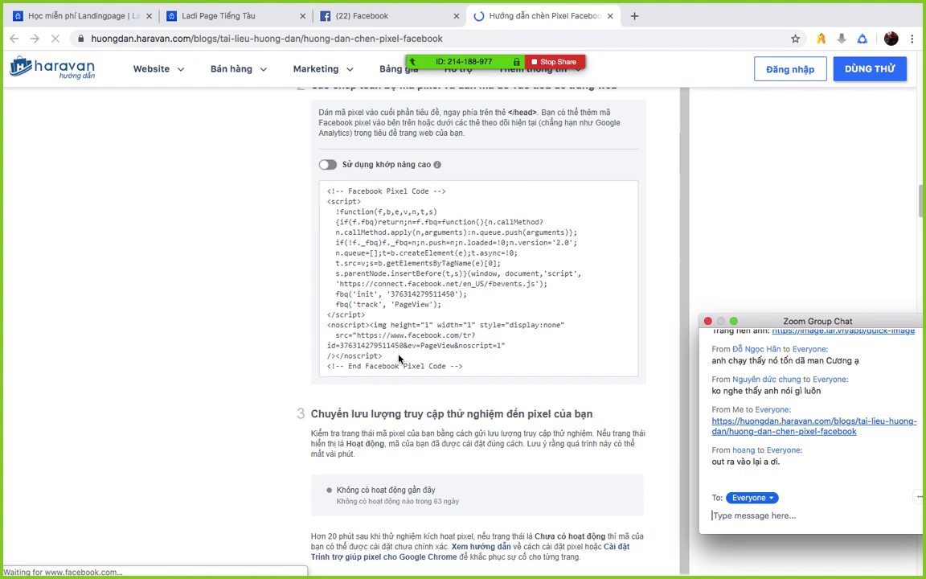
left_click(325, 15)
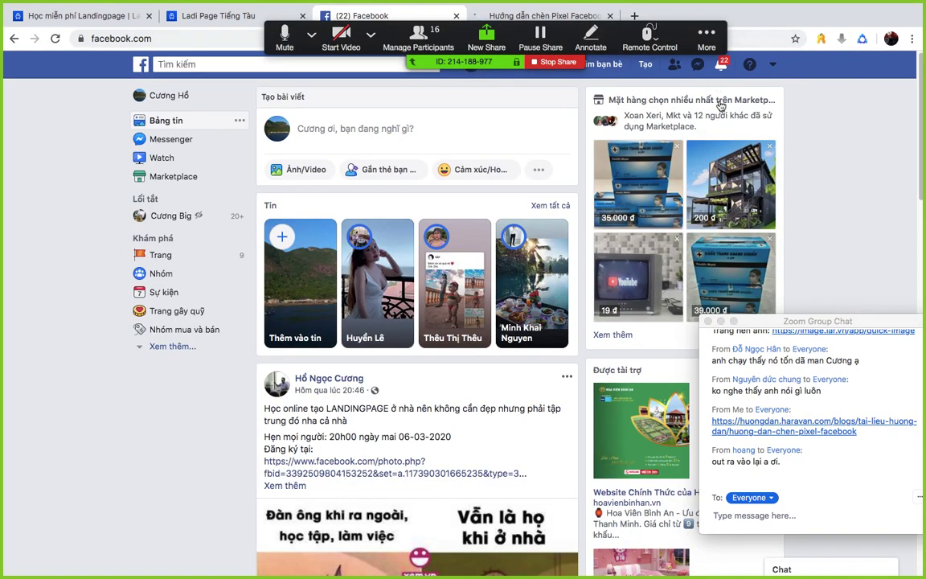
left_click(767, 68)
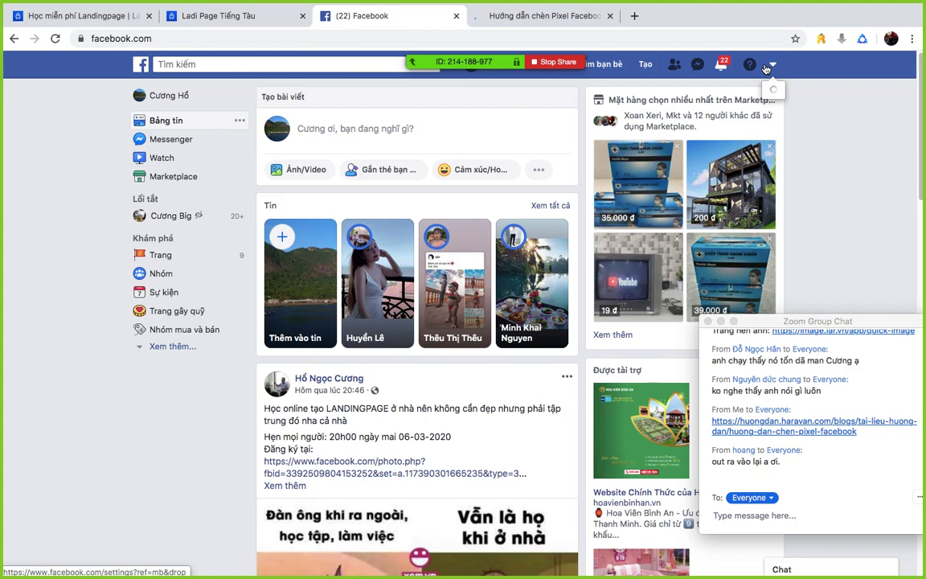
left_click(575, 17)
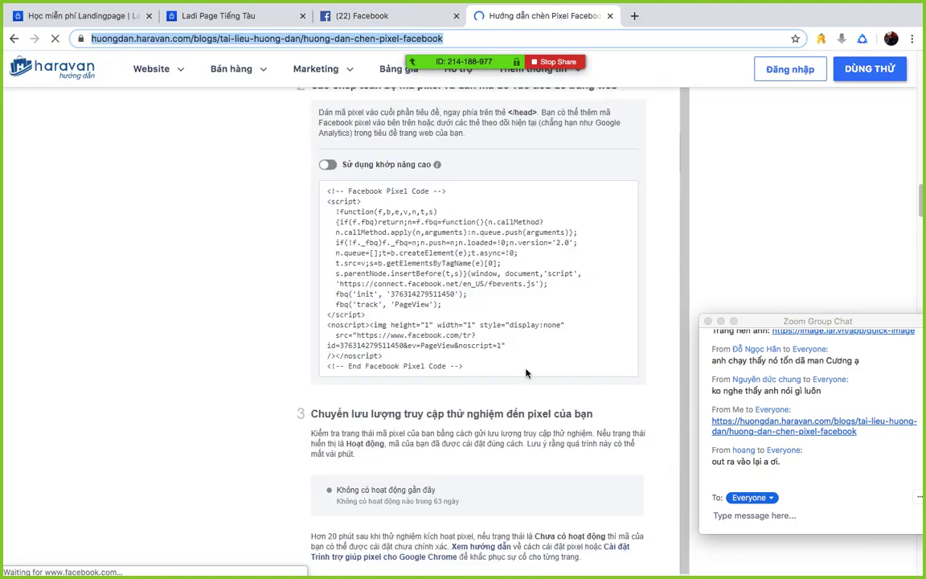
scroll(499, 363, "down", 5)
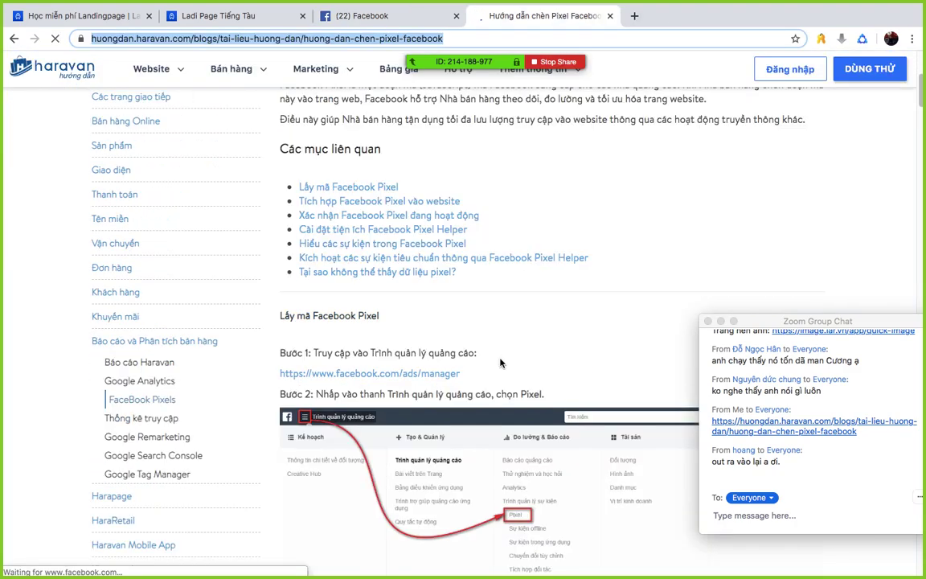
scroll(492, 316, "down", 1)
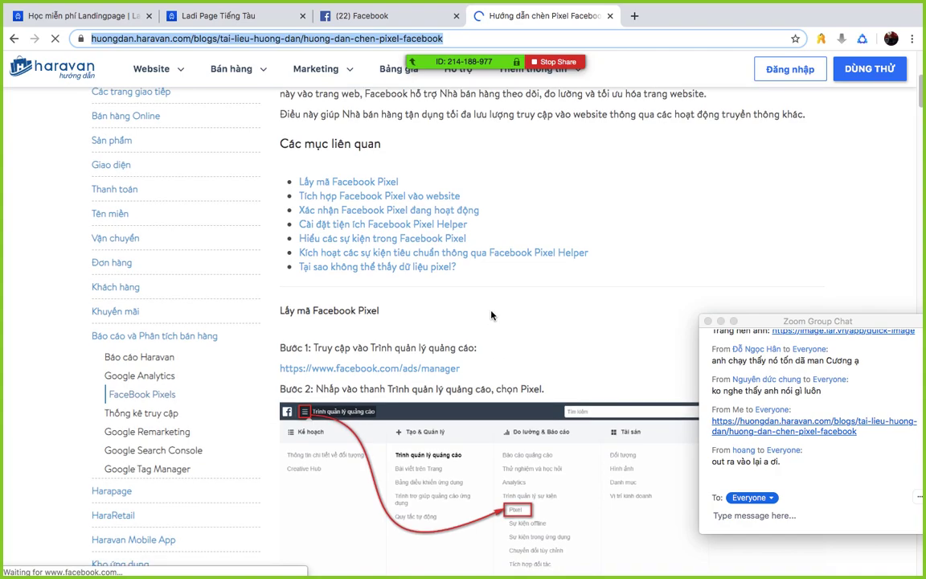
scroll(491, 316, "down", 3)
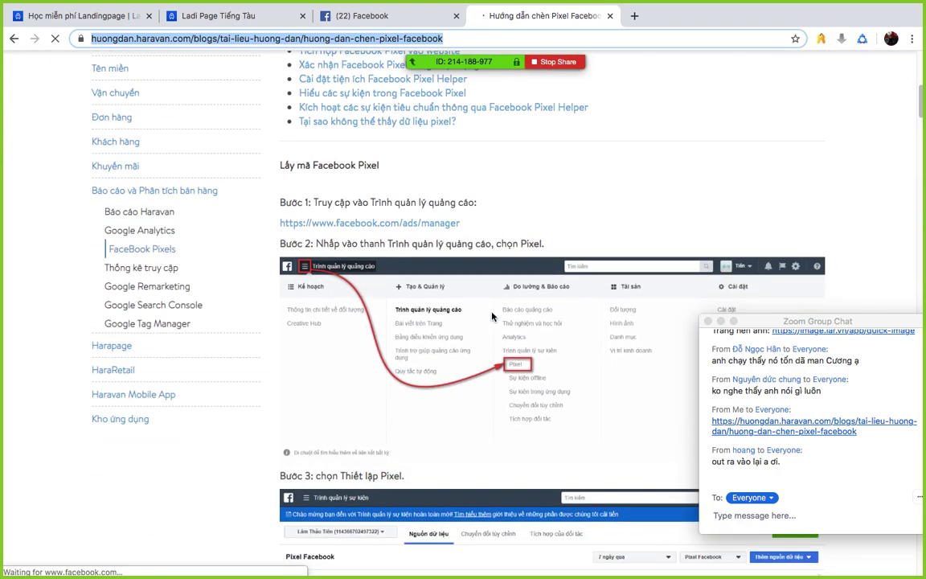
scroll(492, 316, "down", 2)
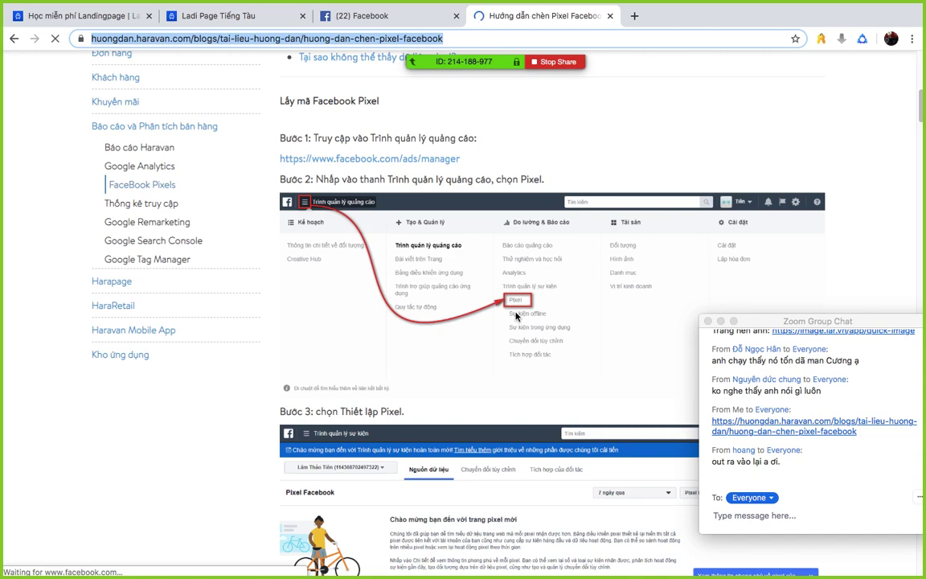
mouse_move(333, 36)
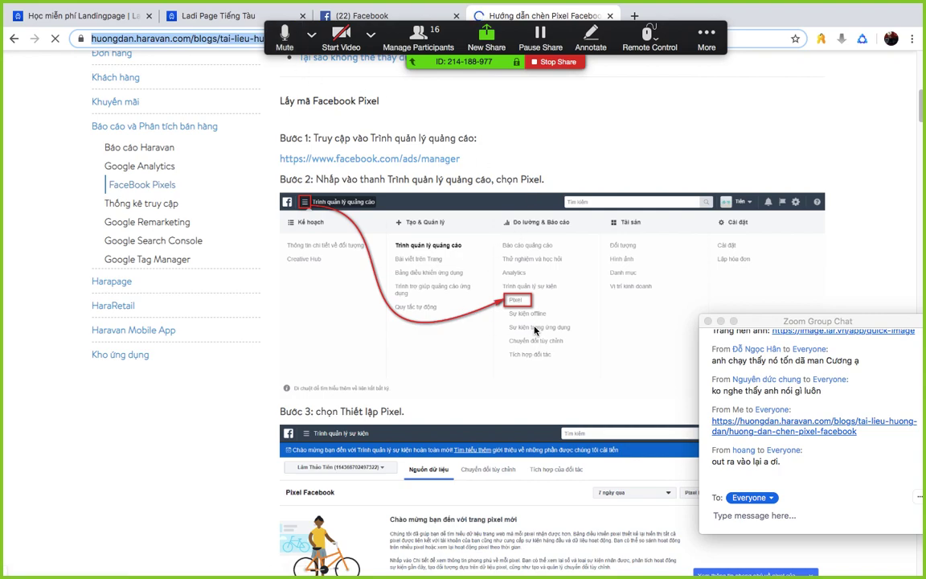
scroll(534, 330, "down", 1)
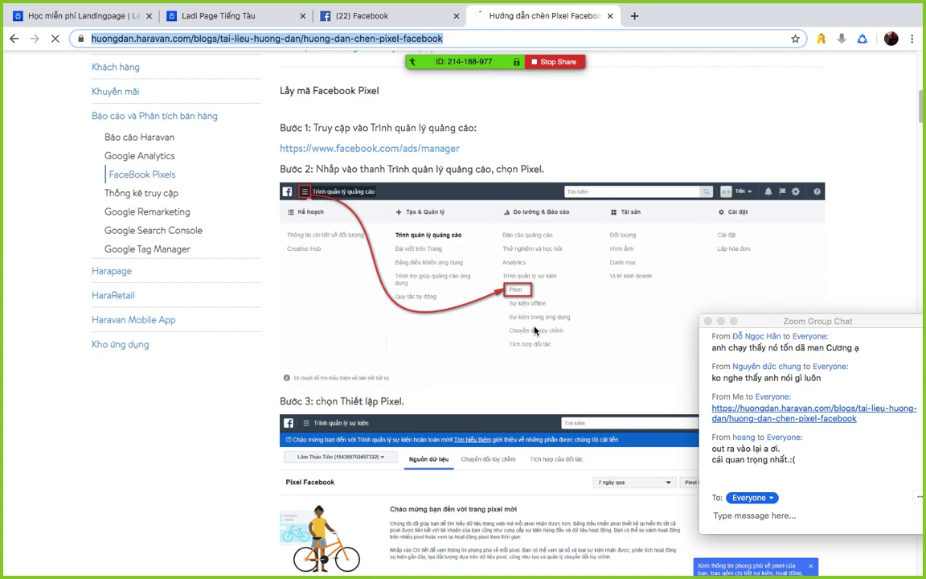
scroll(535, 329, "down", 6)
scroll(534, 330, "up", 1)
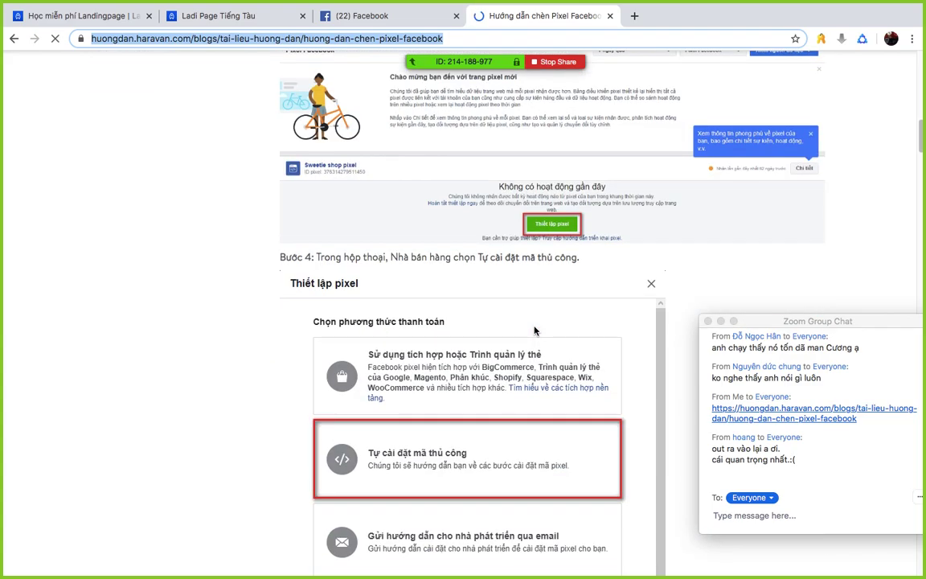
scroll(535, 330, "down", 8)
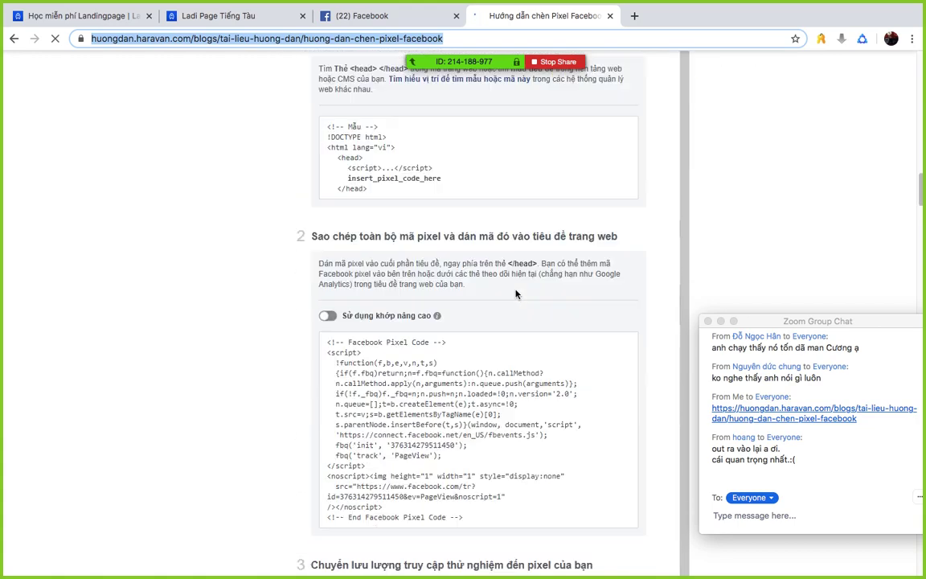
scroll(517, 294, "down", 2)
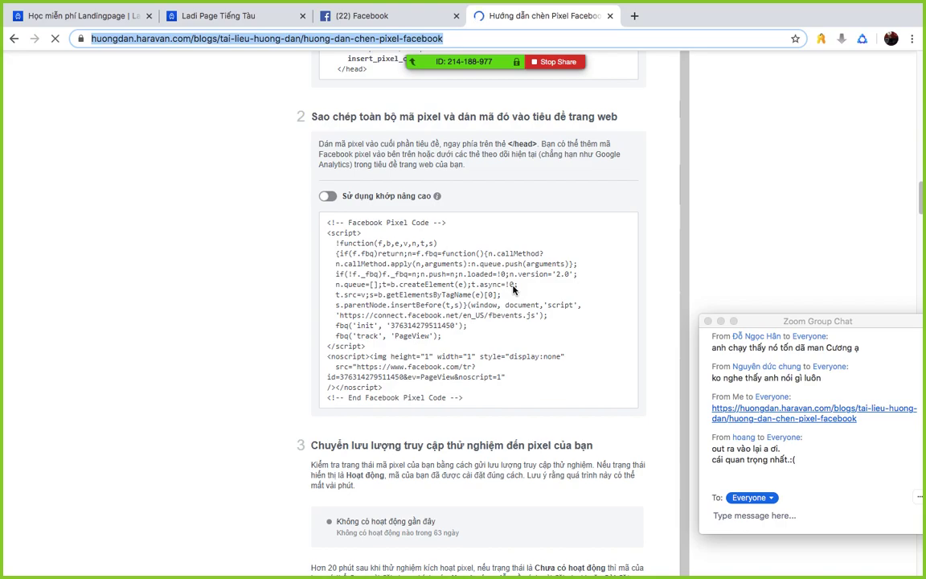
- Scroll through the guide's pixel event lists and back up
scroll(512, 290, "down", 6)
scroll(513, 290, "down", 8)
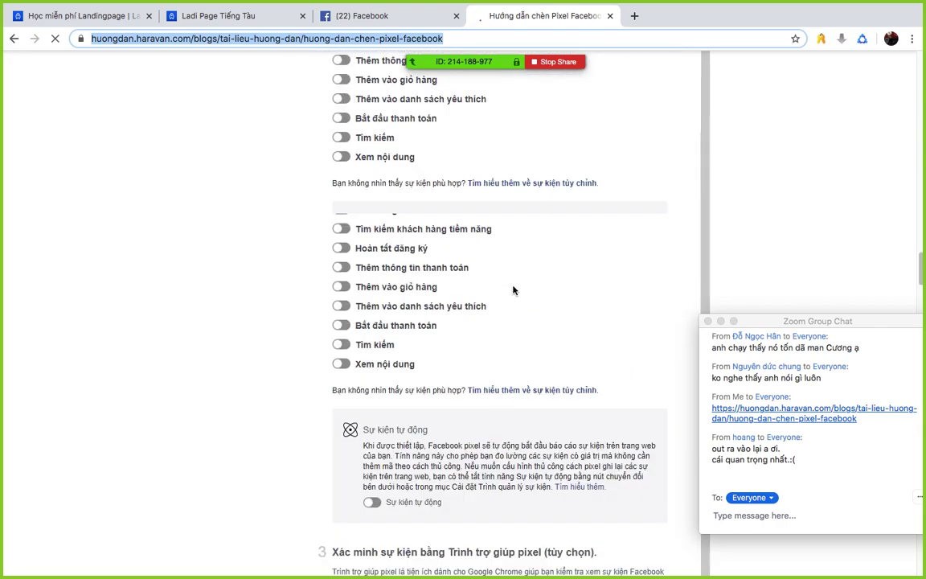
scroll(513, 290, "up", 4)
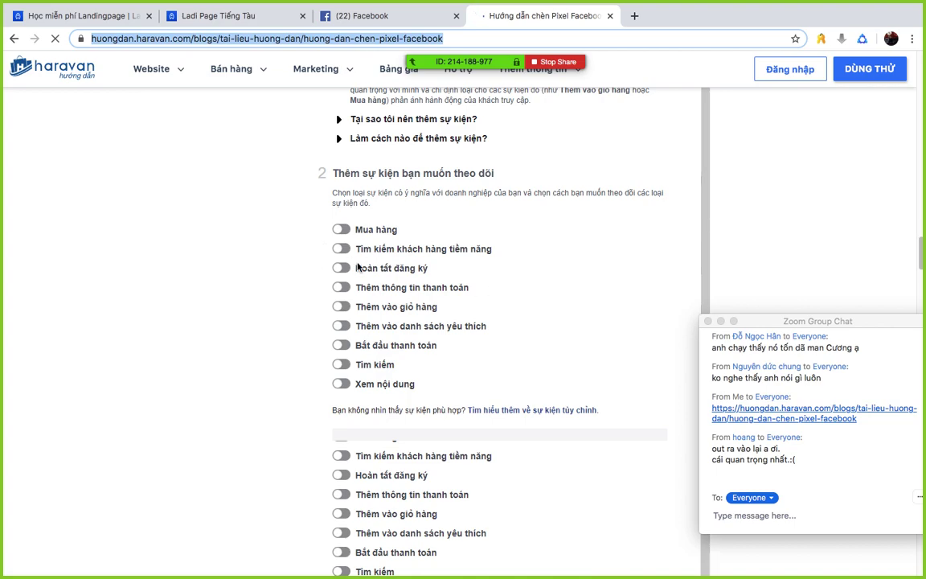
scroll(500, 291, "up", 5)
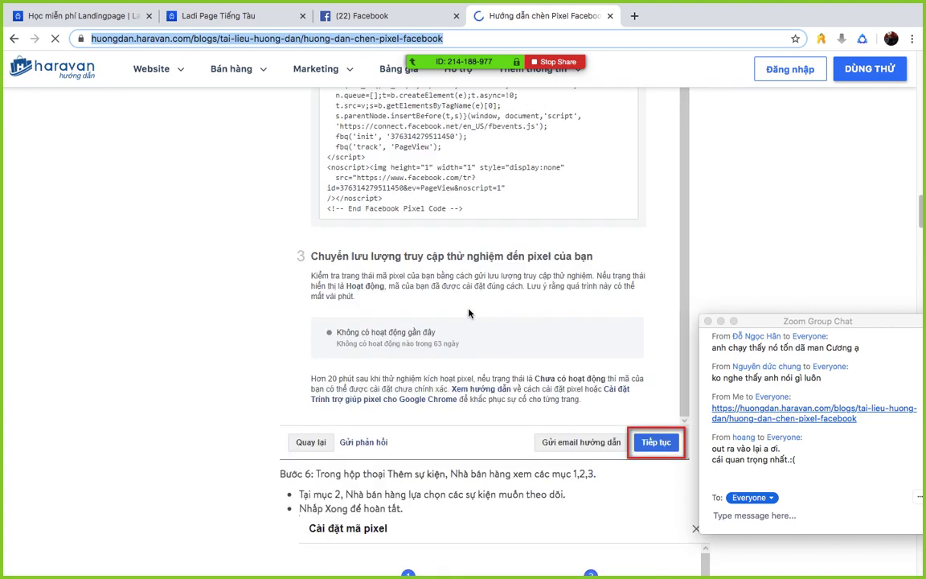
scroll(469, 313, "down", 3)
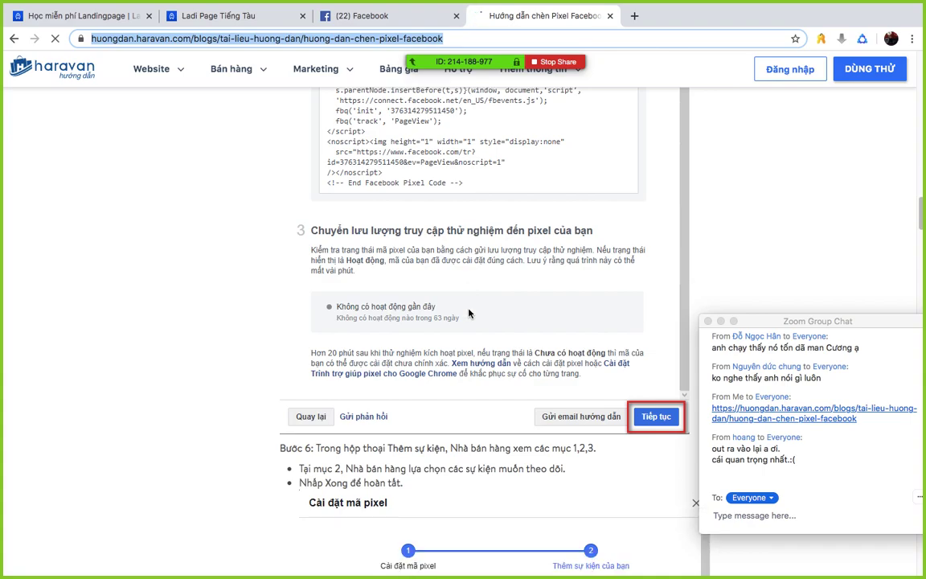
scroll(469, 313, "up", 5)
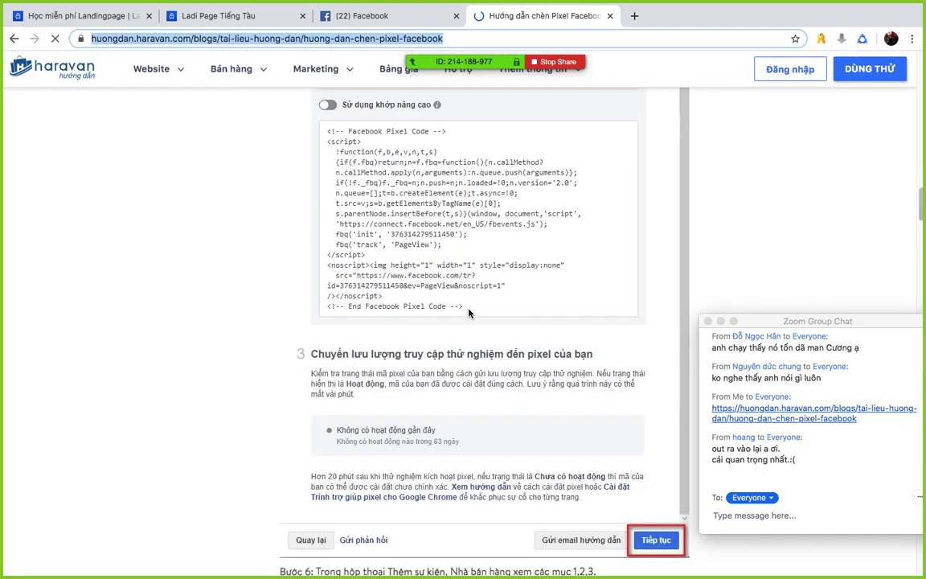
scroll(469, 314, "up", 10)
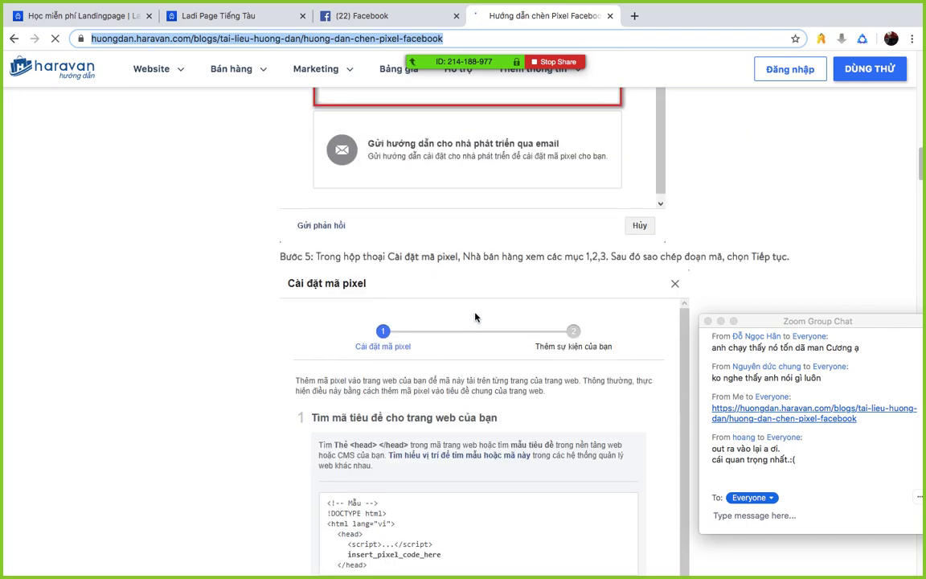
scroll(472, 314, "up", 8)
scroll(475, 316, "up", 10)
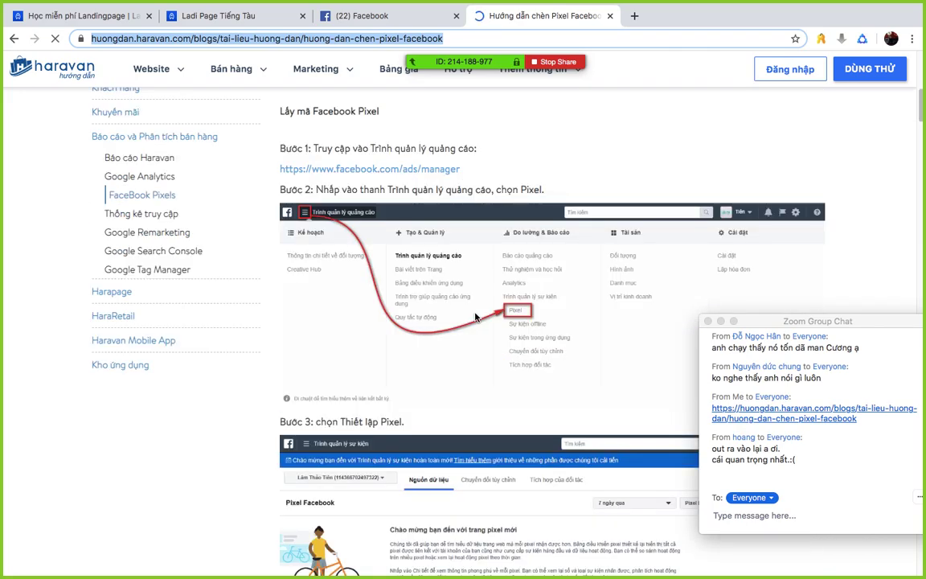
scroll(475, 316, "up", 4)
scroll(475, 317, "up", 2)
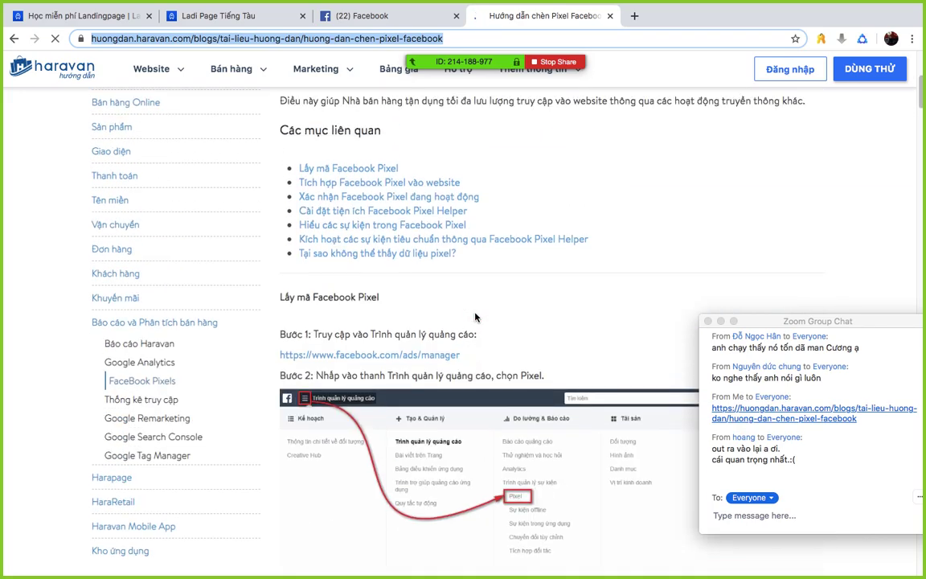
- Scroll down to Bước 4 showing the 'Tự cài đặt mã thủ công' option
scroll(475, 317, "down", 10)
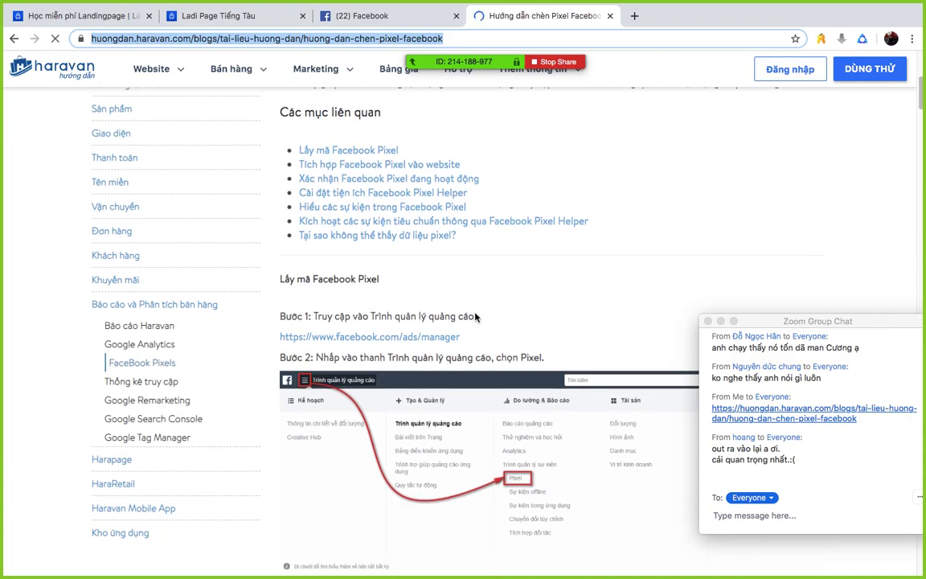
scroll(475, 316, "down", 3)
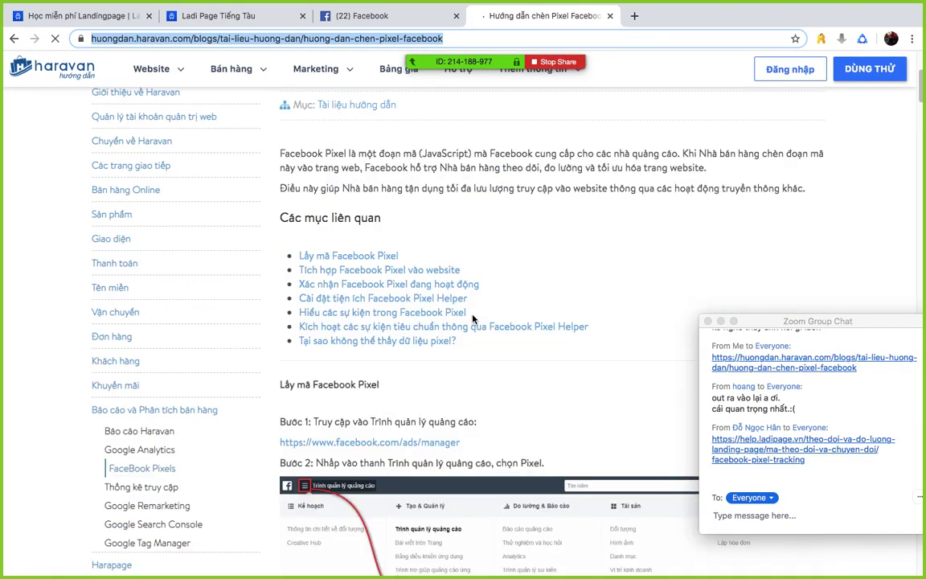
scroll(471, 320, "down", 5)
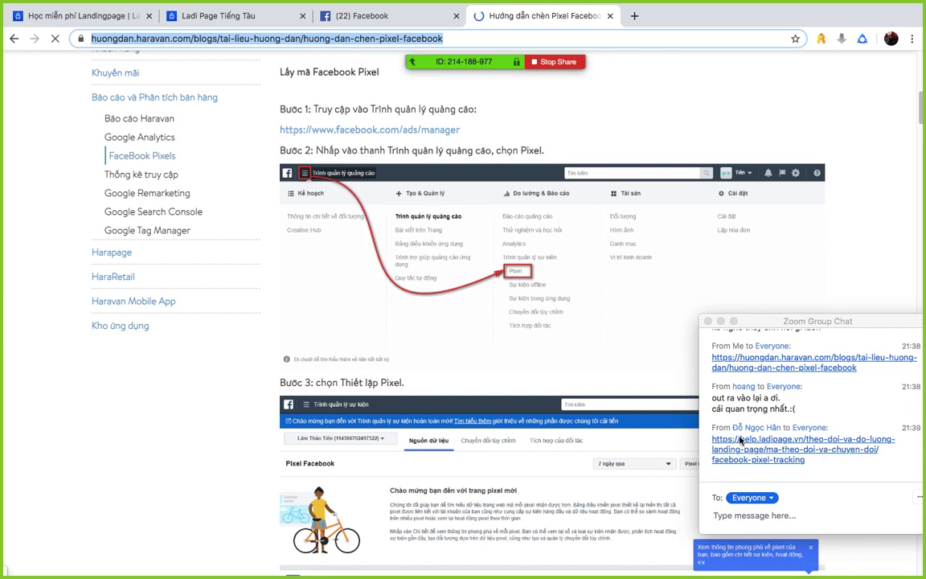
scroll(563, 330, "down", 6)
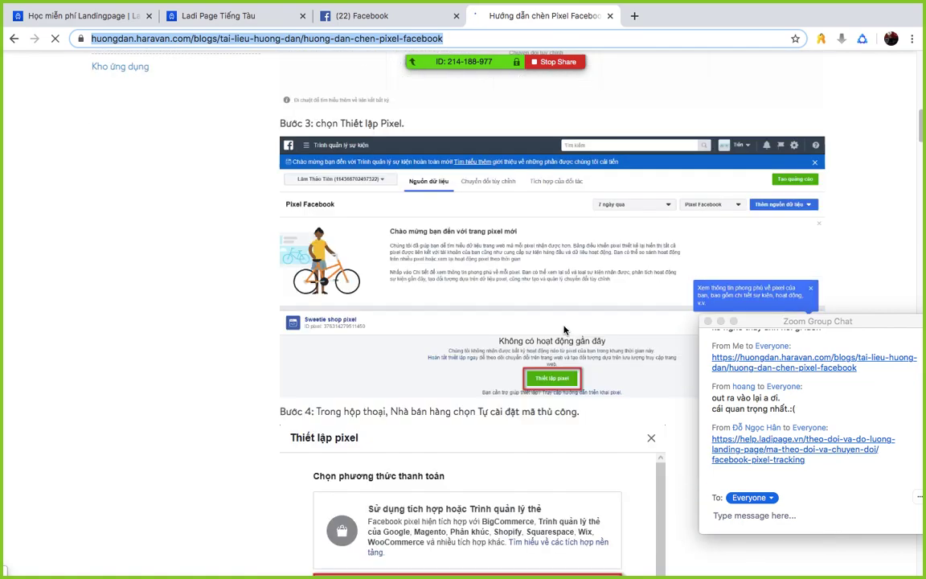
left_click(185, 244)
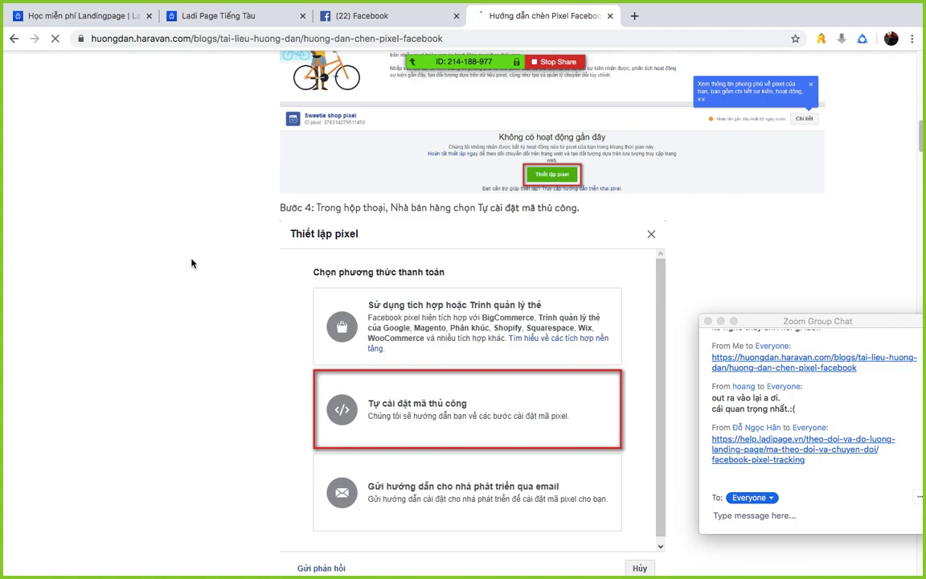
- Scroll back to the top of the Haravan Pixel guide, then open Facebook's ads management page
scroll(192, 263, "up", 20)
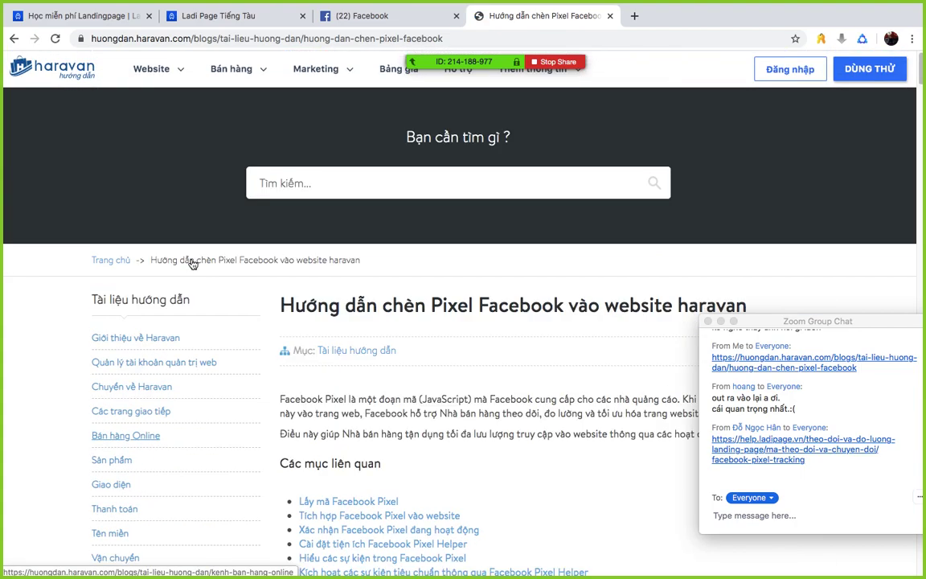
left_click(384, 17)
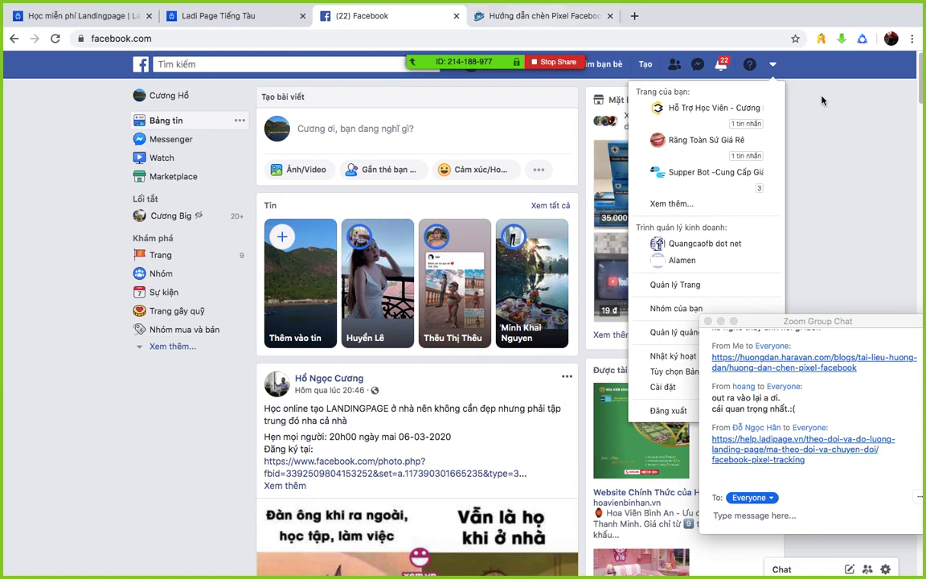
left_click(673, 333)
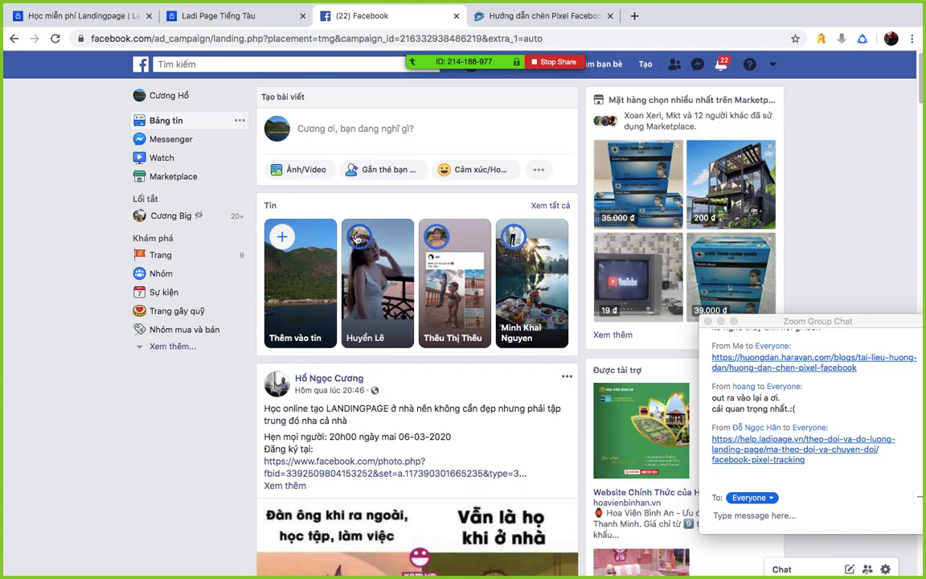
- Scroll up and down through the Facebook news feed, then close the Facebook tab
scroll(357, 238, "down", 15)
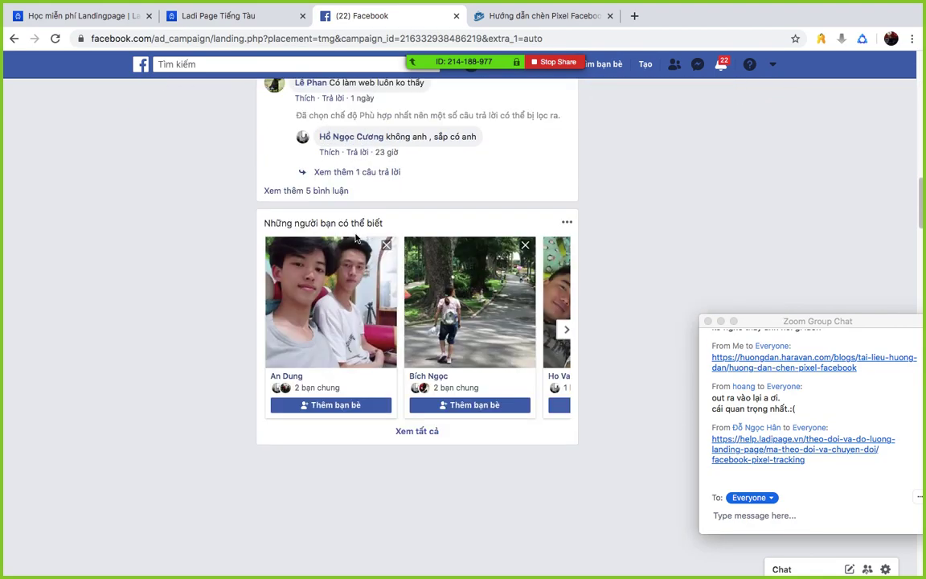
scroll(357, 238, "up", 2)
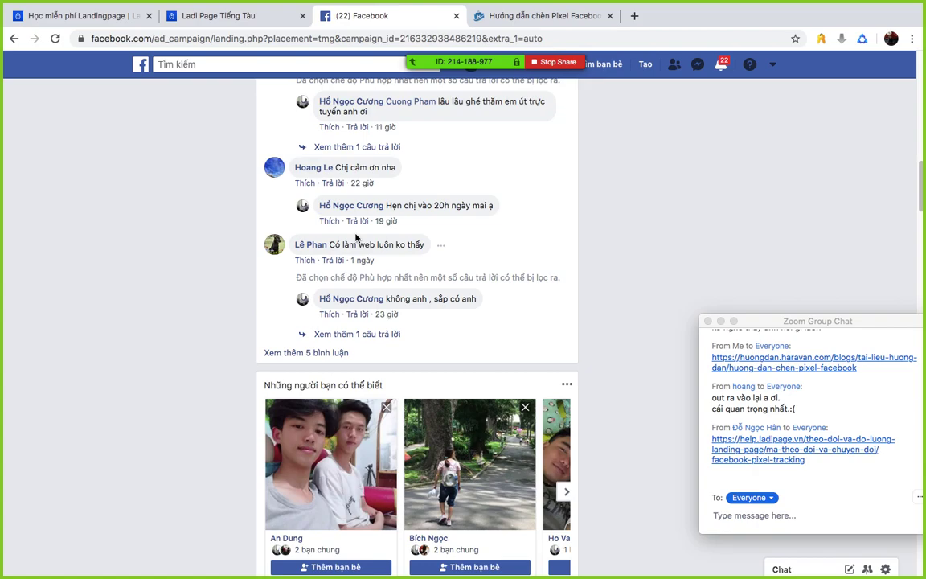
scroll(357, 238, "down", 3)
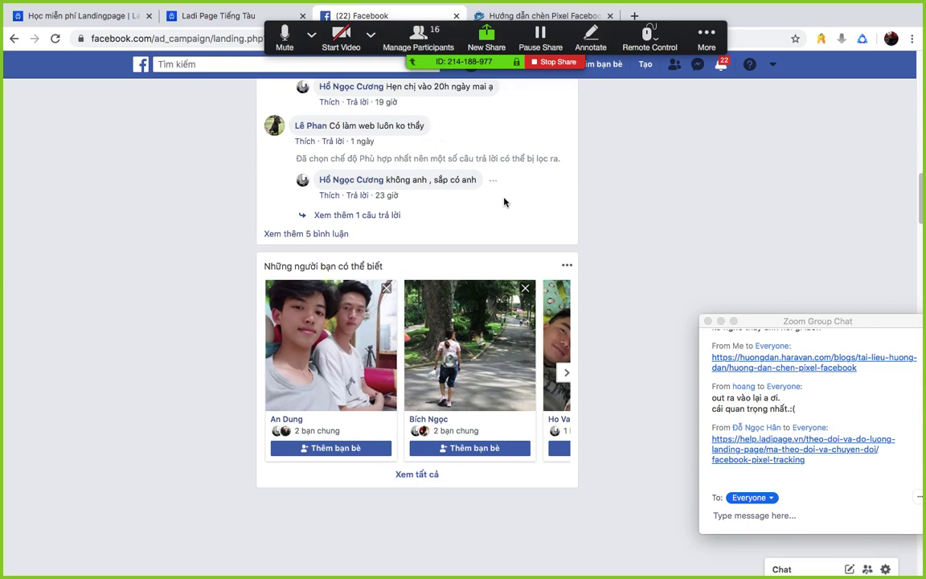
scroll(482, 193, "up", 15)
scroll(505, 203, "up", 1)
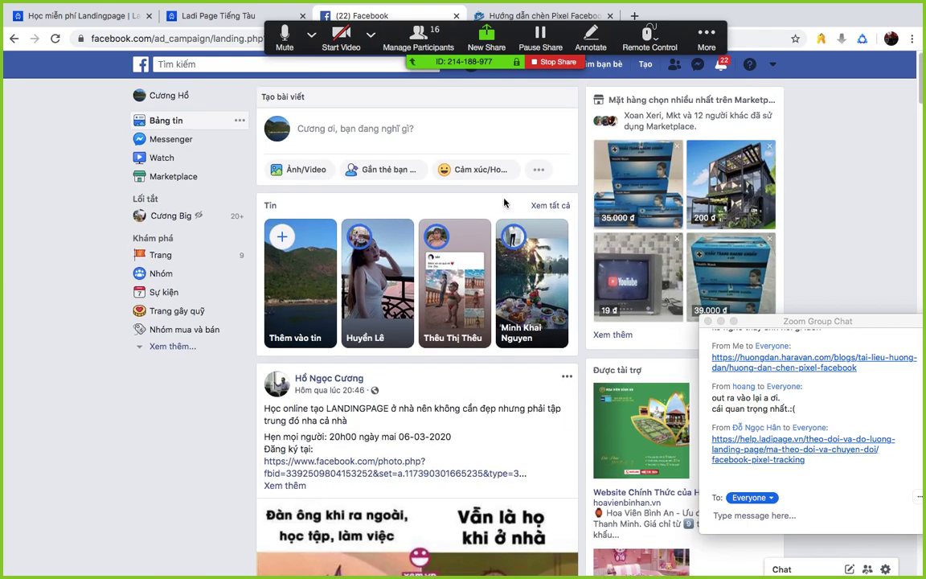
scroll(505, 203, "down", 20)
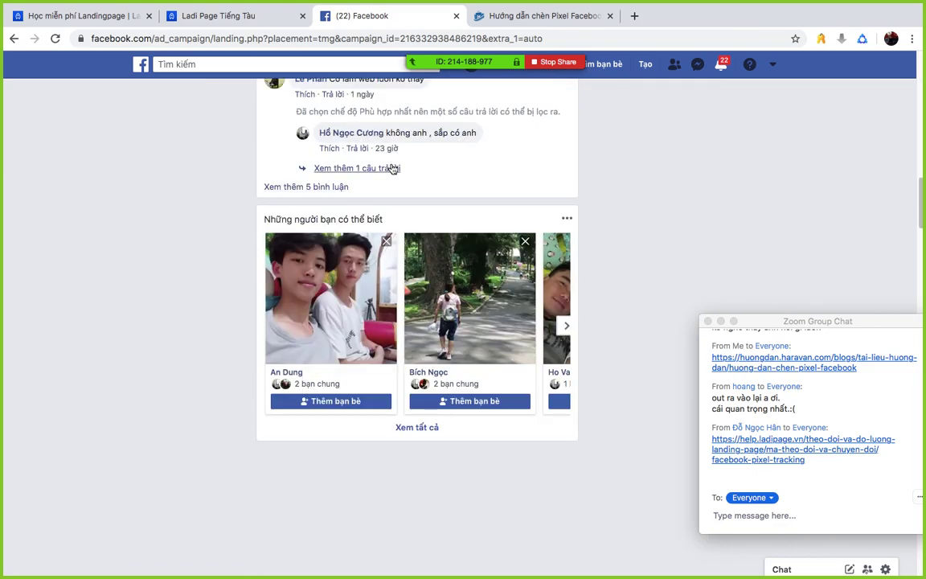
scroll(593, 151, "down", 10)
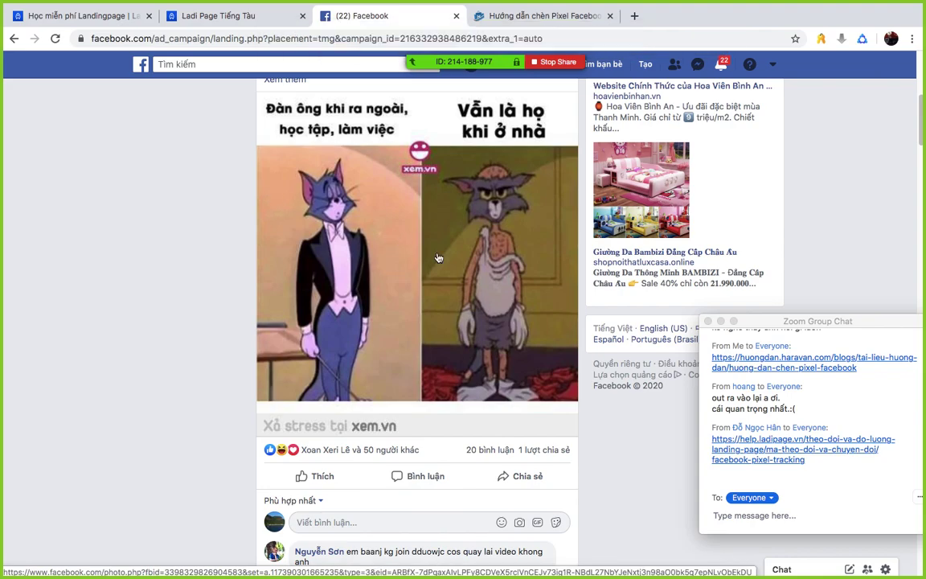
scroll(205, 279, "up", 5)
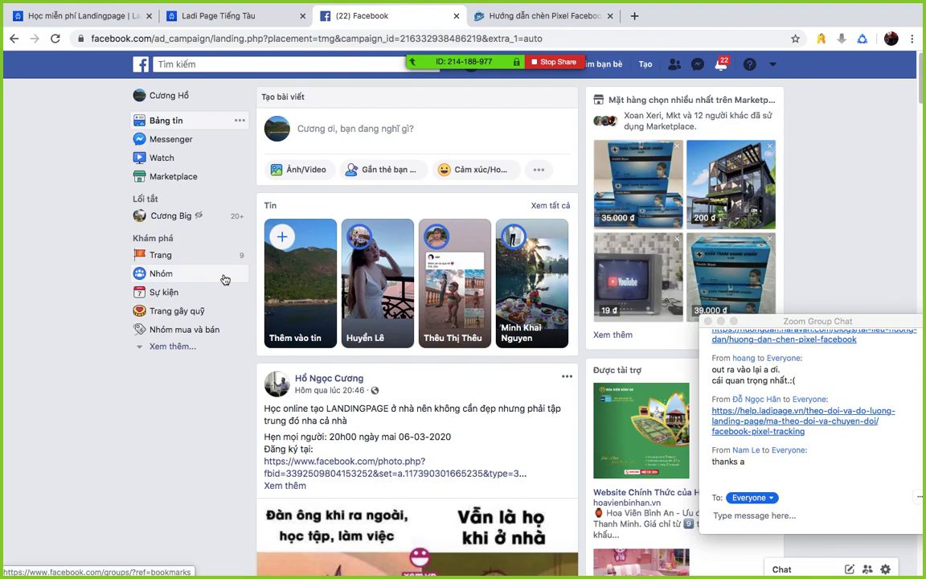
left_click(455, 16)
- Bring the PowerPoint deck forward and select slide 4, the landing-page overview
key("ctrl+Up")
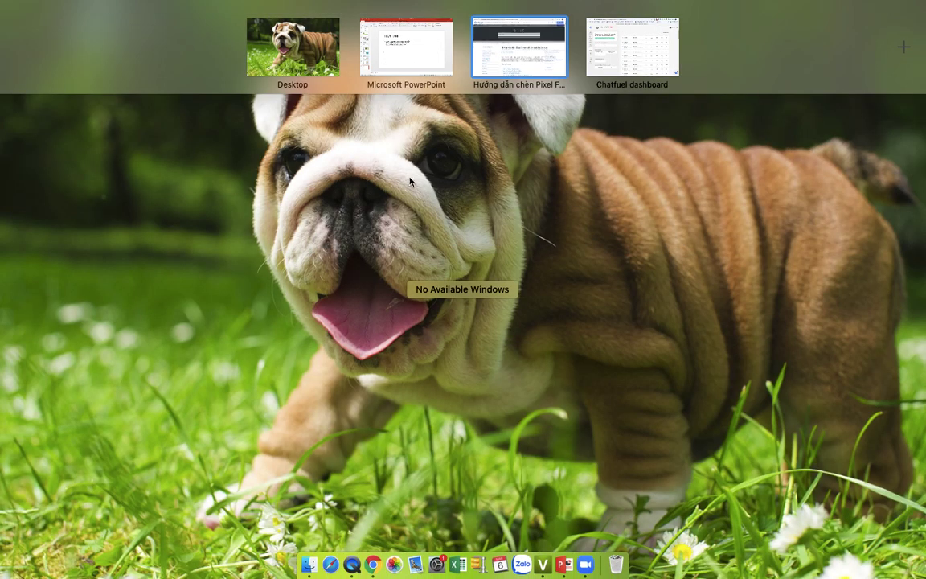
left_click(408, 56)
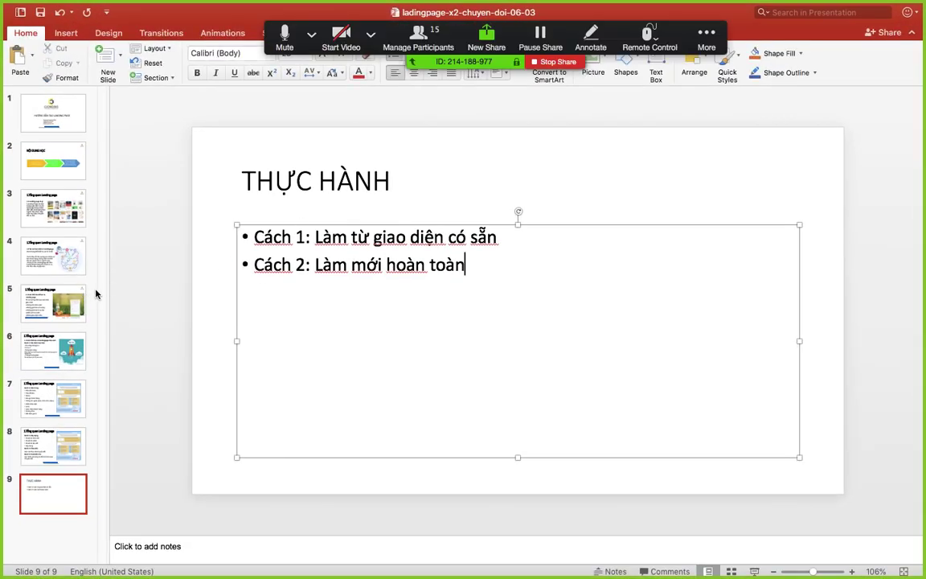
left_click(51, 210)
left_click(50, 254)
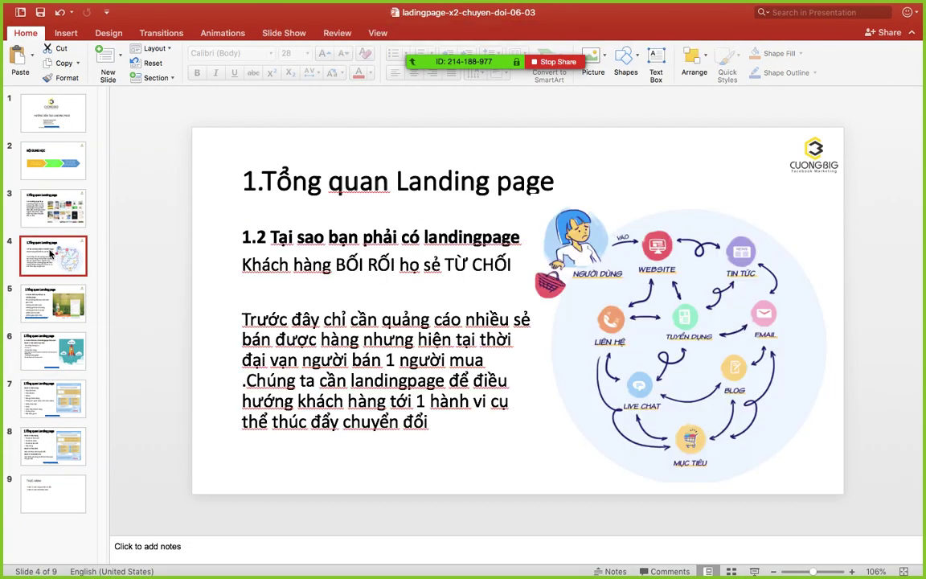
- Screenshot slide 4's content below the title and return to the Haravan guide space
key("super+shift+4")
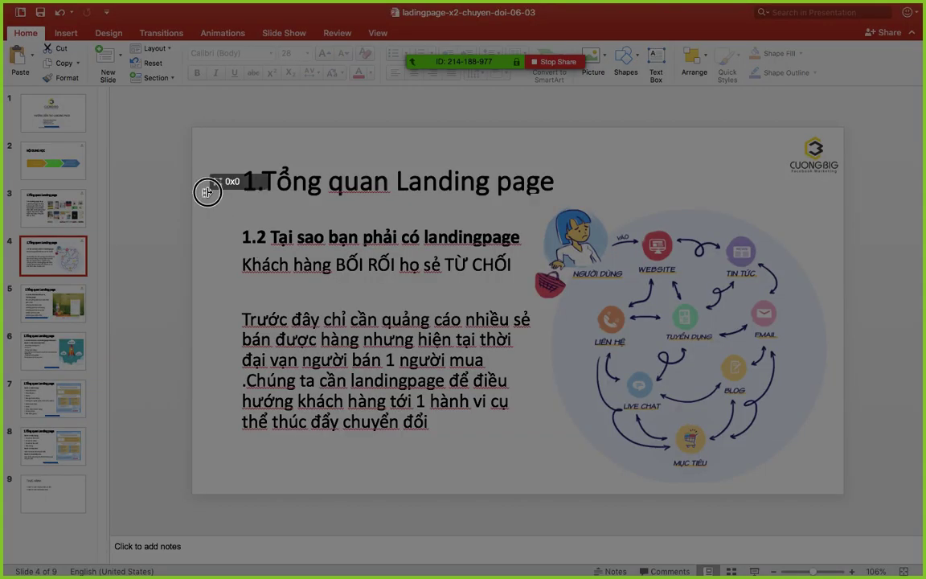
left_click_drag(206, 191, 830, 496)
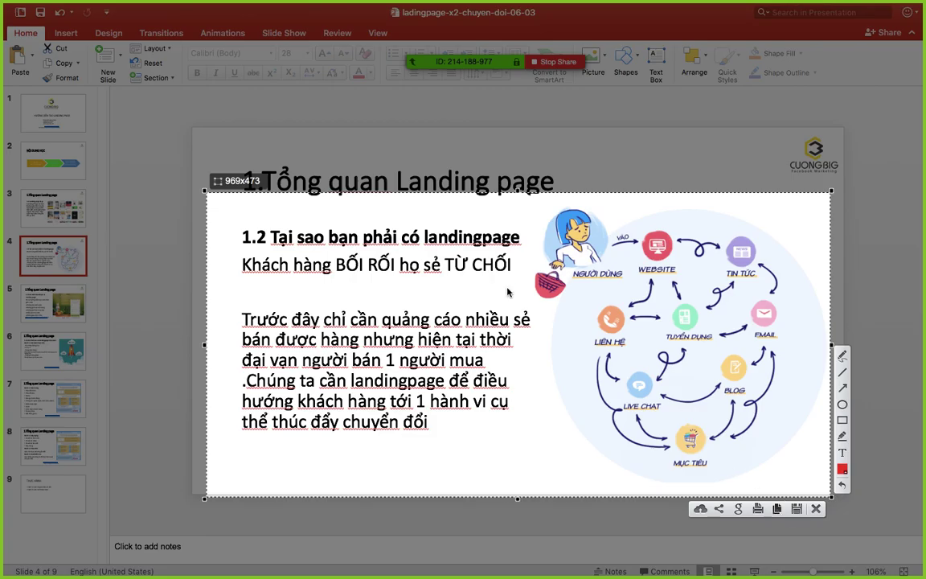
key("ctrl+Up")
left_click(540, 64)
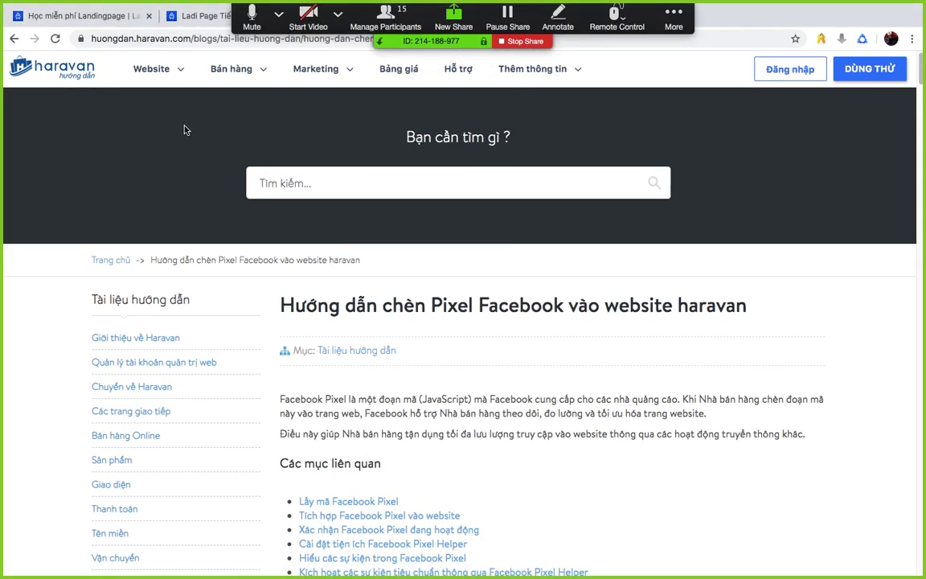
- From the Chatfuel browser space, open the suggested Facebook profile page from the address bar
key("ctrl+Up")
left_click(365, 80)
key("ctrl+Up")
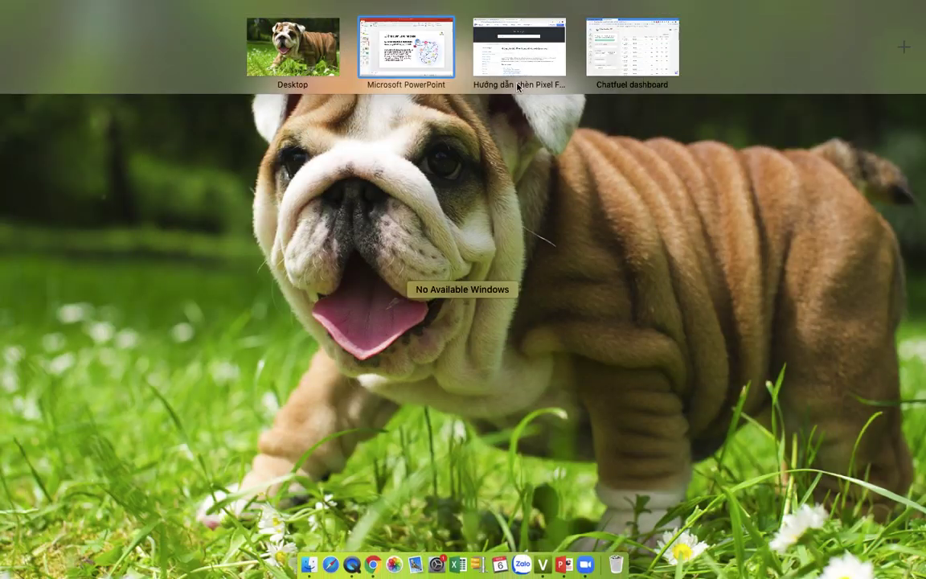
left_click(647, 46)
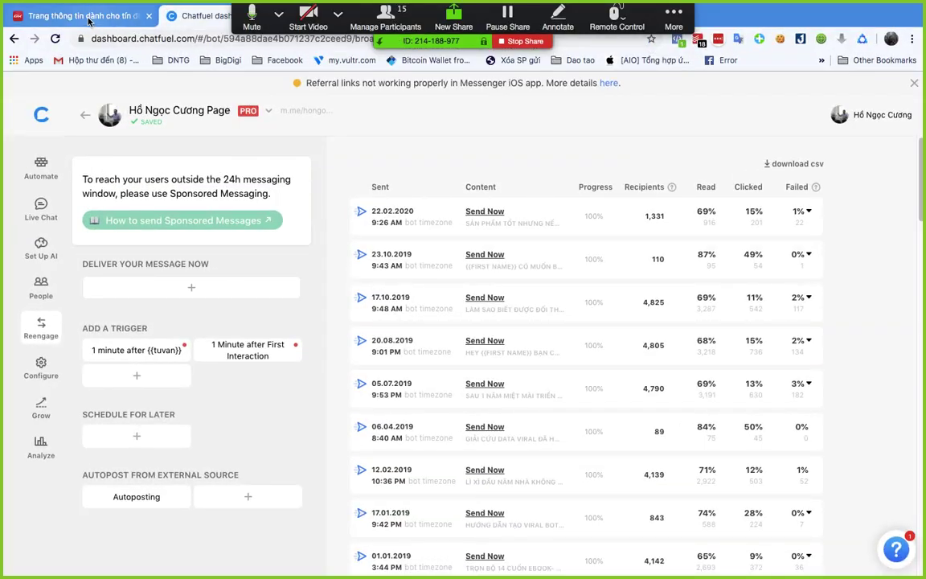
left_click(176, 39)
type("facebook.com/mrcuongbig")
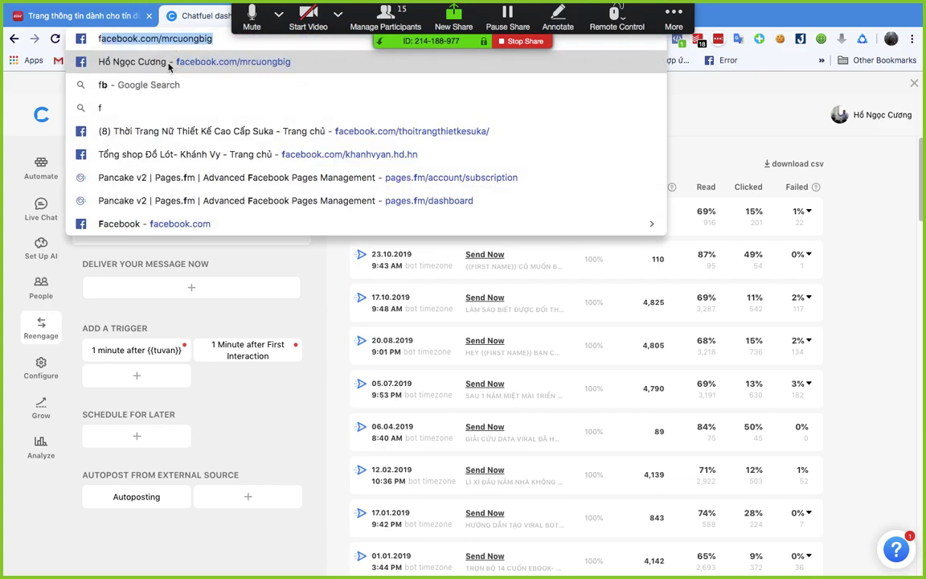
key("Return")
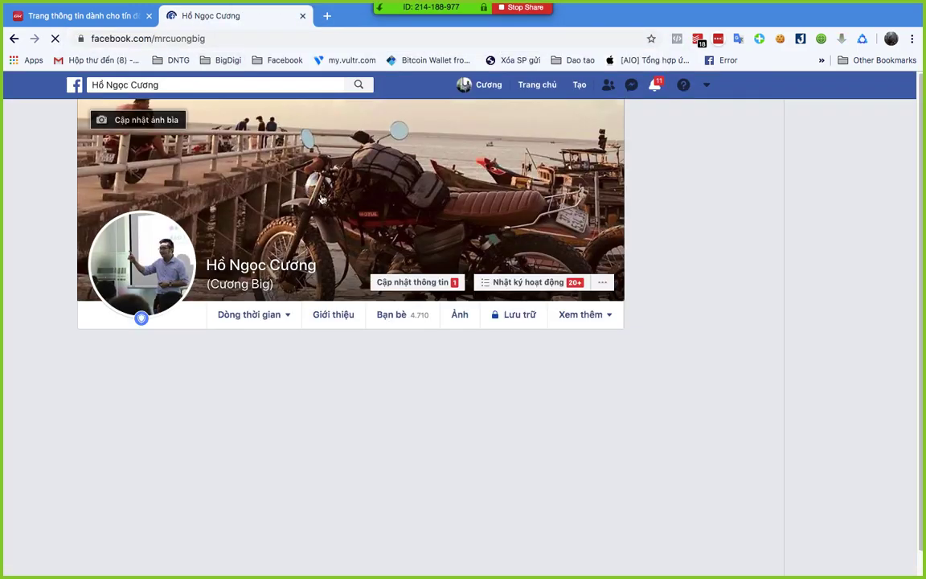
- Start a new profile post and paste the captured slide screenshot into it
scroll(390, 219, "down", 3)
scroll(389, 219, "down", 2)
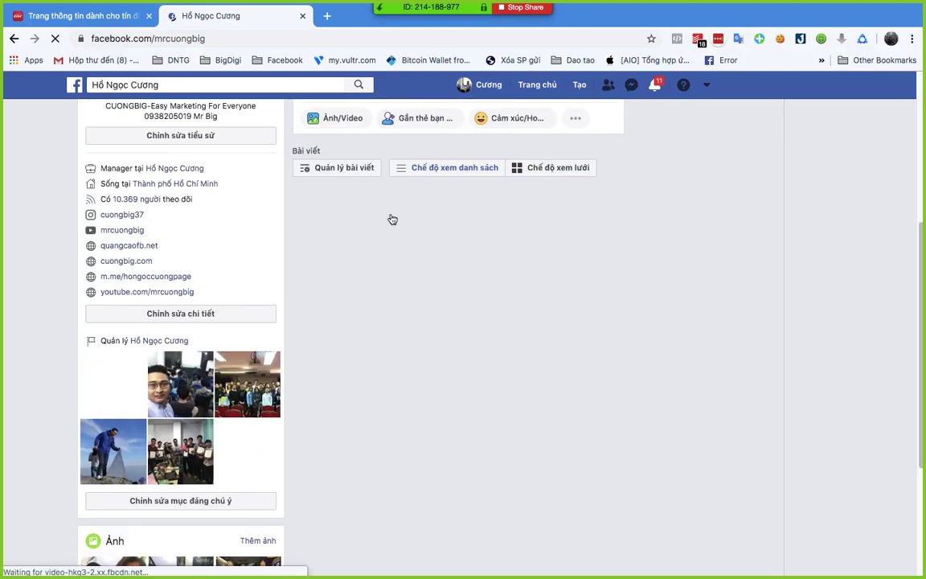
scroll(390, 218, "down", 10)
scroll(392, 217, "up", 12)
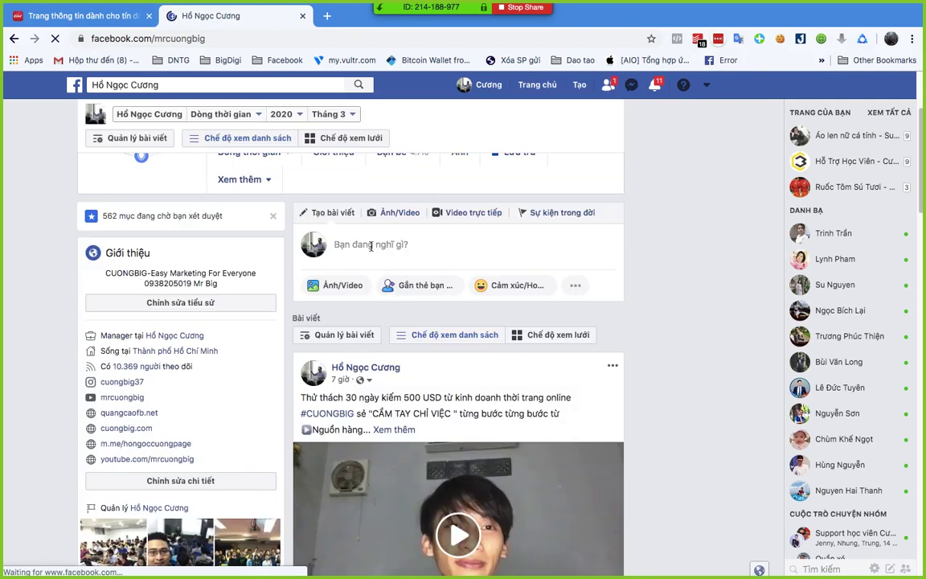
left_click(370, 245)
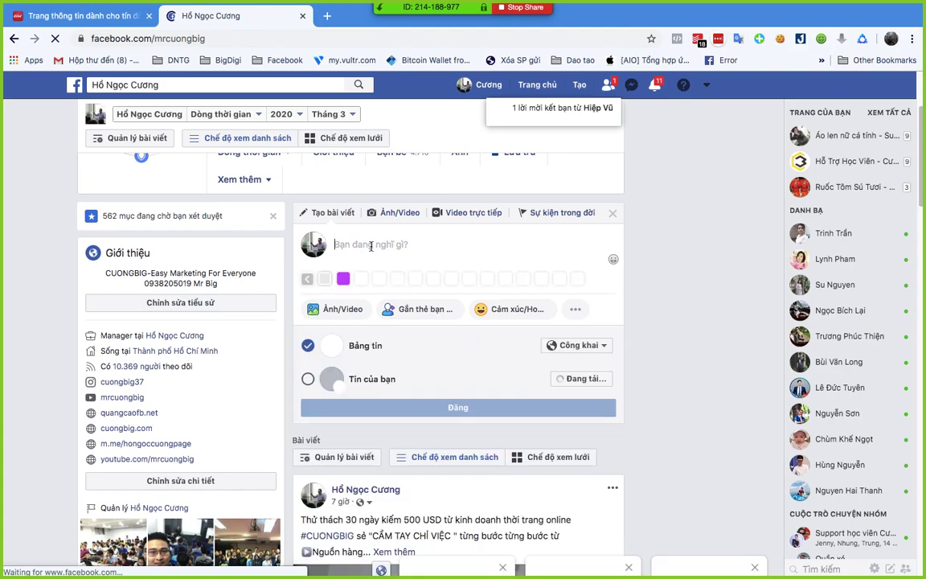
key("ctrl+v")
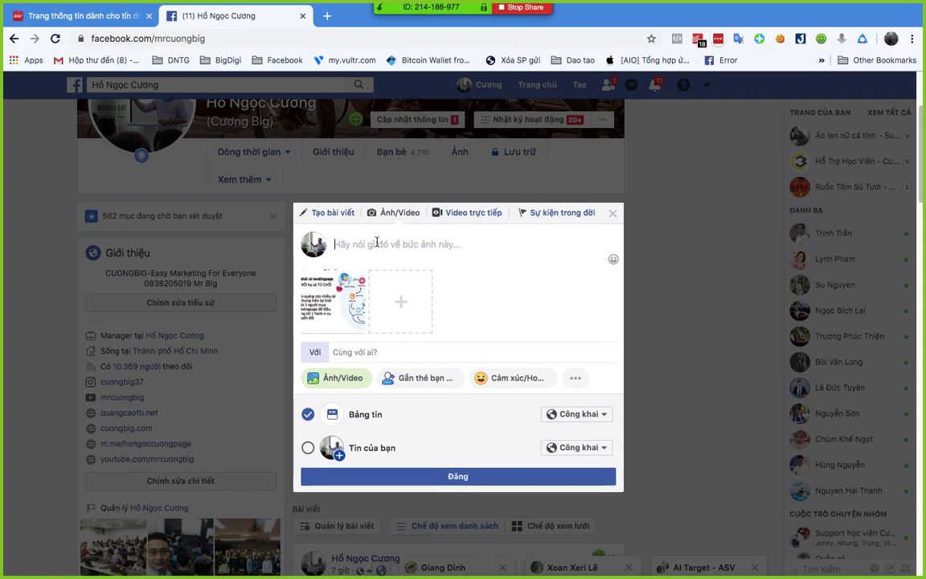
- Caption the post 'Bạn nào không vào kịp muốn lấy video và slide thì cmt . nha' and publish it
type("Bạn nào kh")
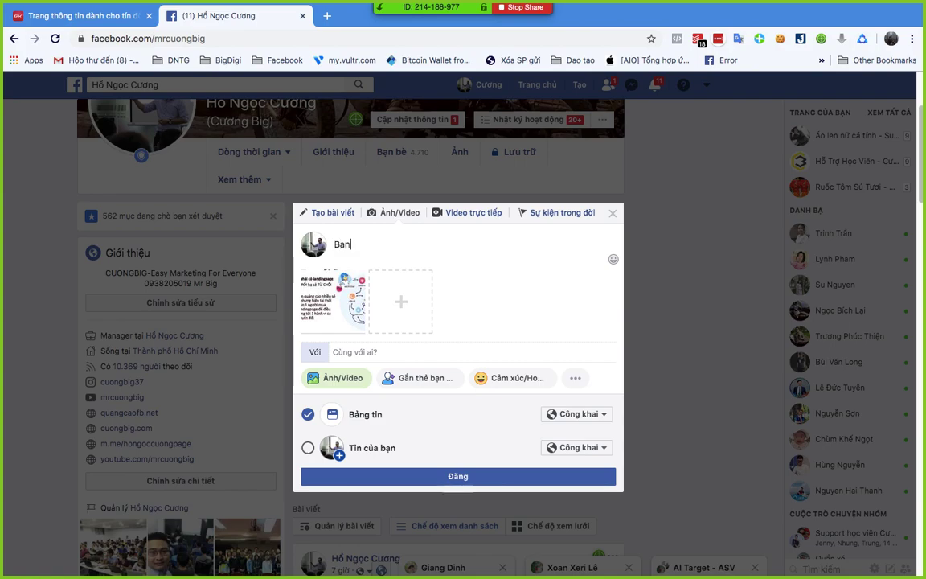
type("ông vào kịp")
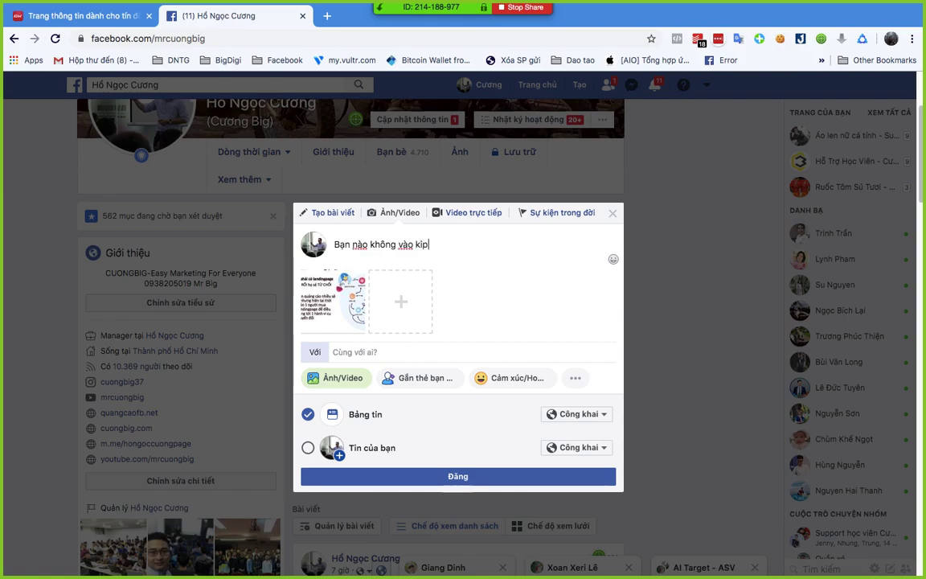
type(" muốn lấy")
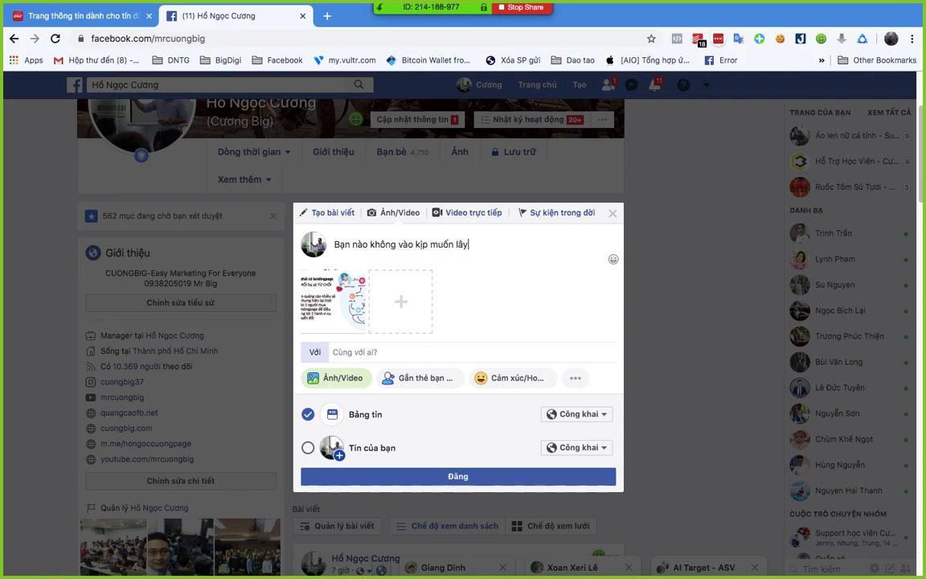
type(" video và slide thì để lại")
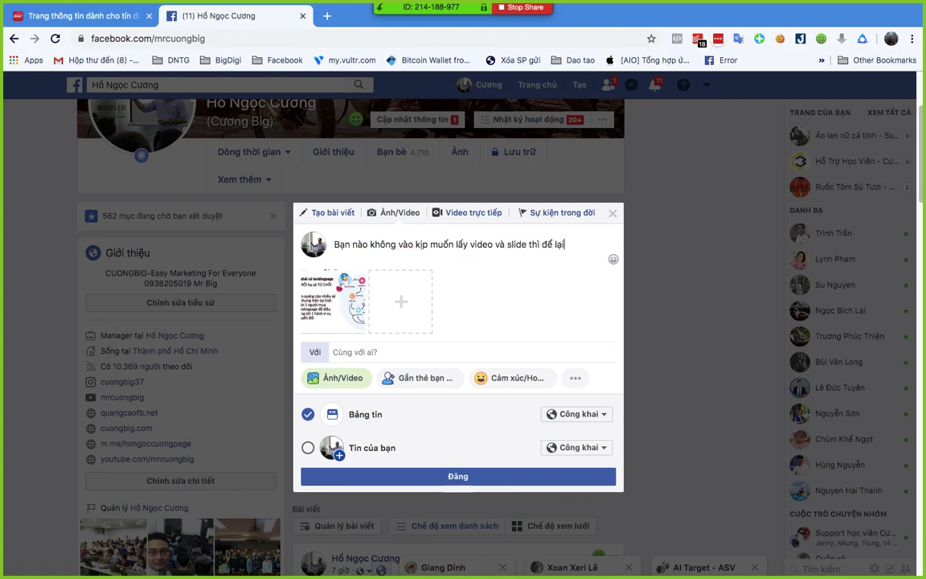
type("l")
key("BackSpace")
key("BackSpace")
key("BackSpace")
key("BackSpace")
type("cmt . nha")
key("super+Return")
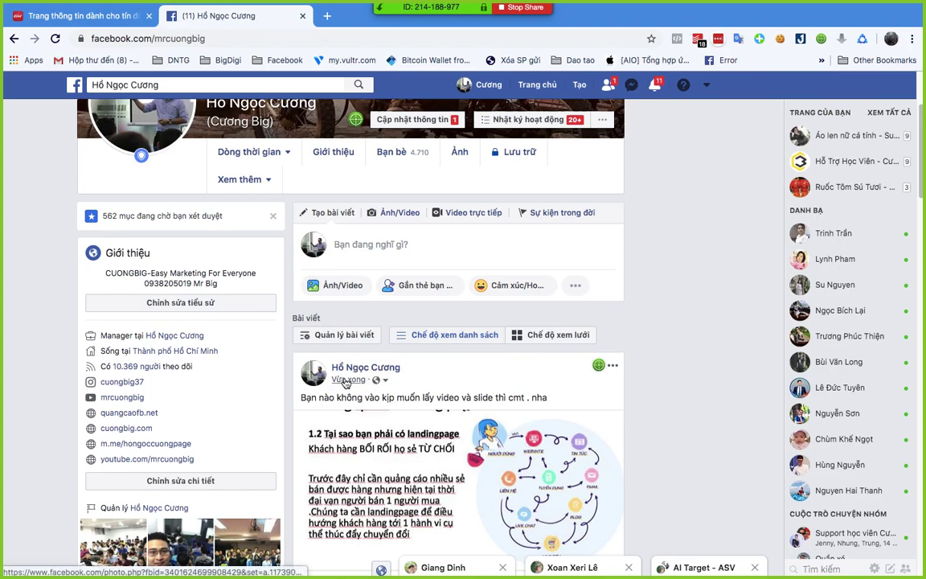
right_click(345, 383)
- Copy the new post's link, move the Zoom group chat window up, and send the link to everyone
left_click(402, 407)
key("ctrl+Up")
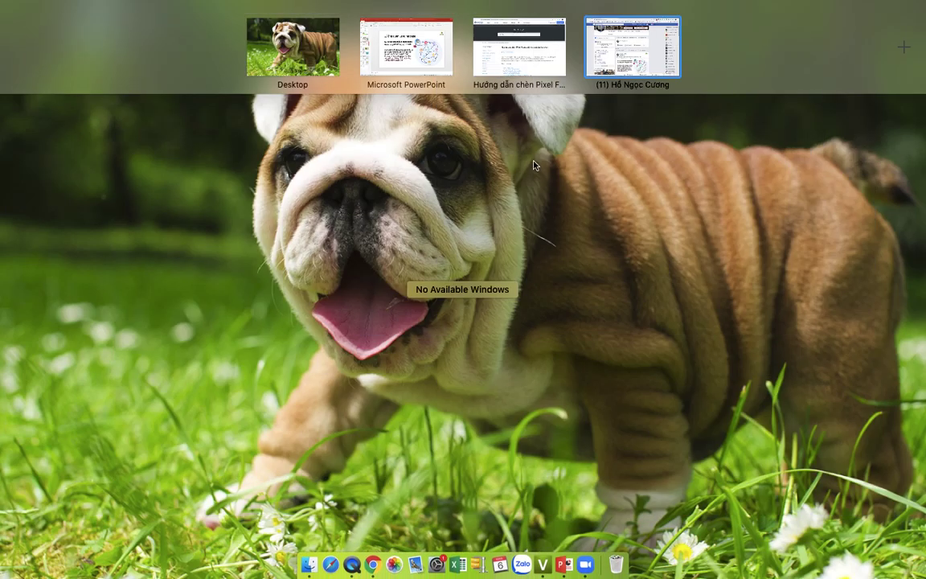
left_click(505, 64)
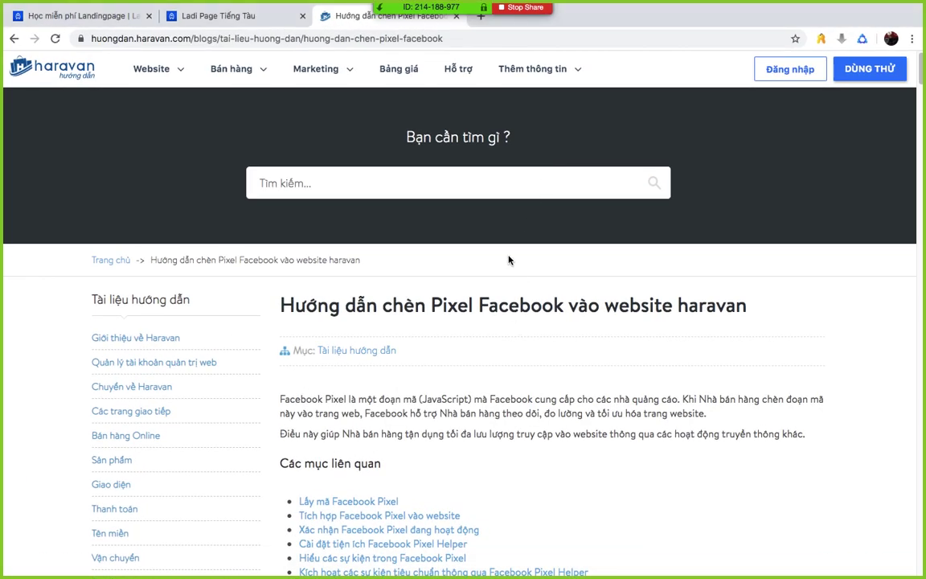
key("ctrl+Up")
key("ctrl+Left")
key("ctrl+Left")
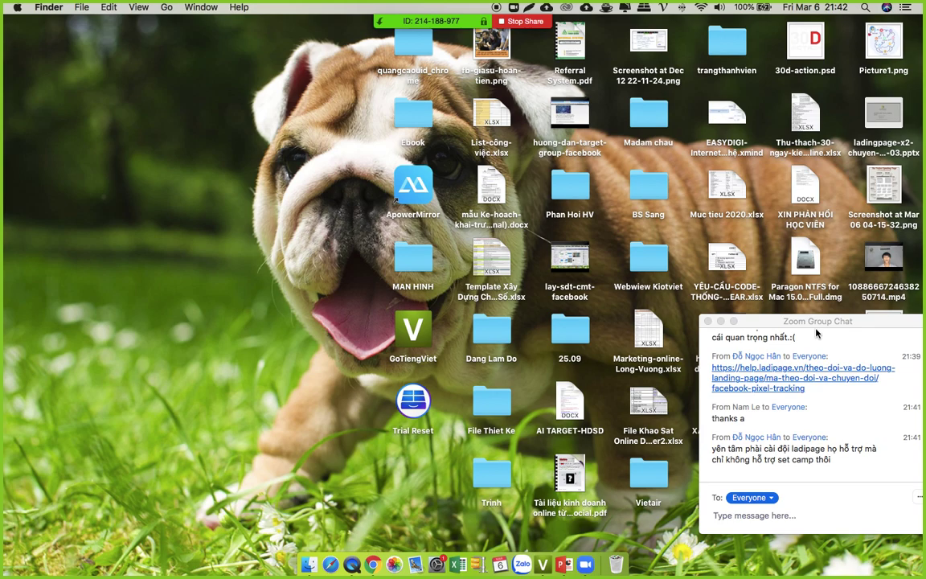
left_click_drag(827, 323, 829, 195)
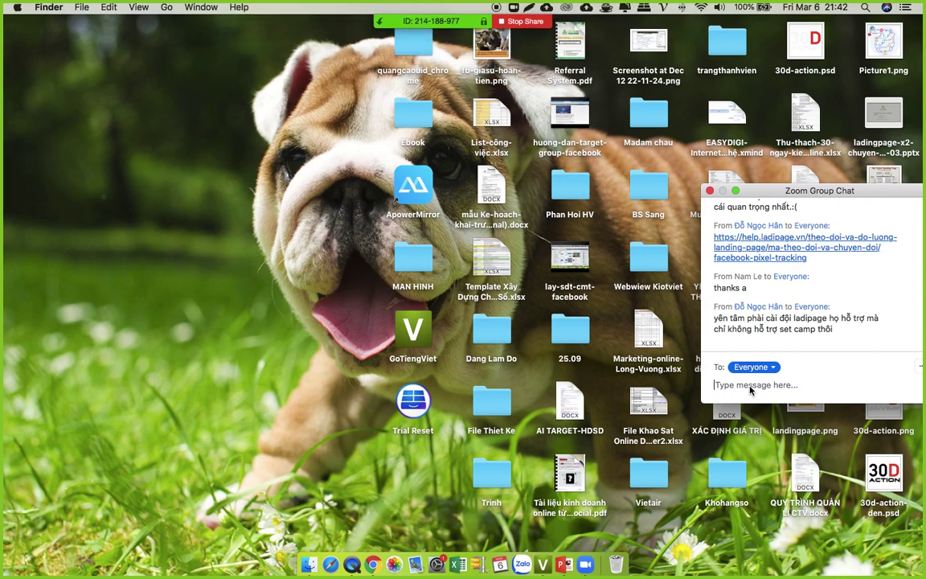
key("super+v")
key("Return")
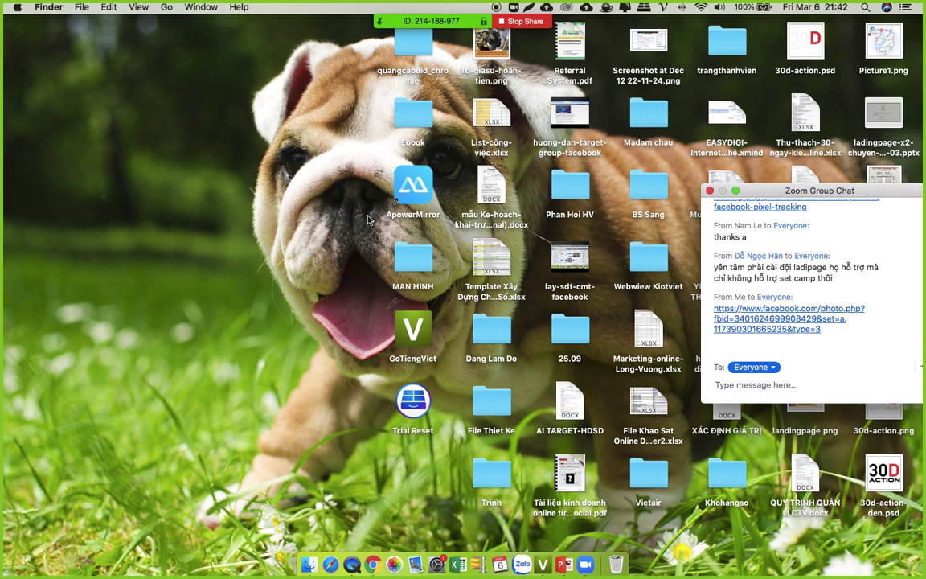
mouse_move(454, 31)
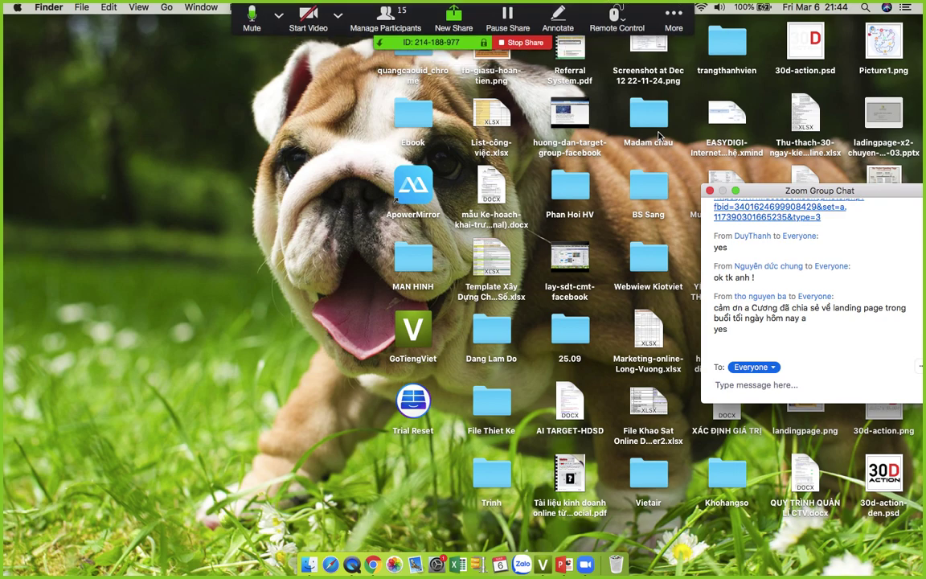
mouse_move(374, 32)
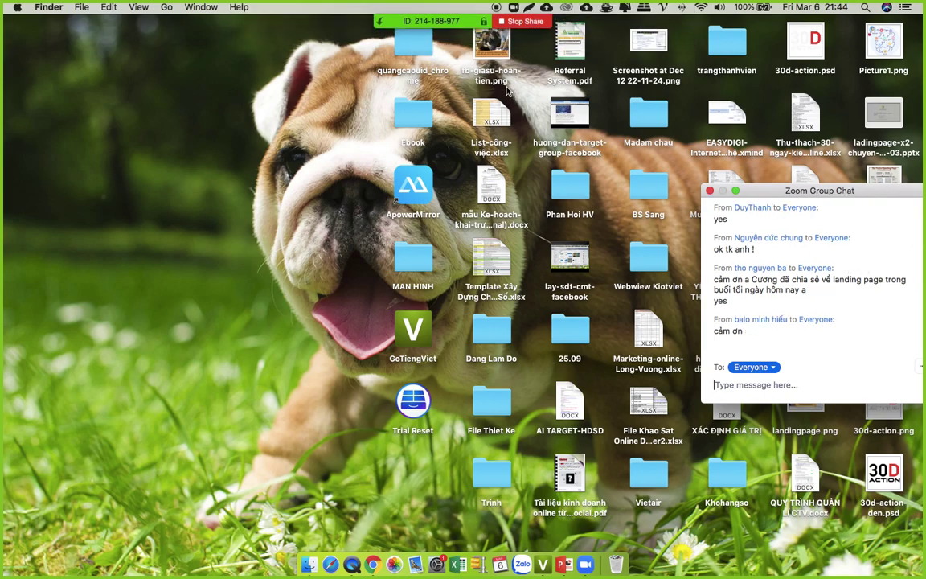
mouse_move(496, 56)
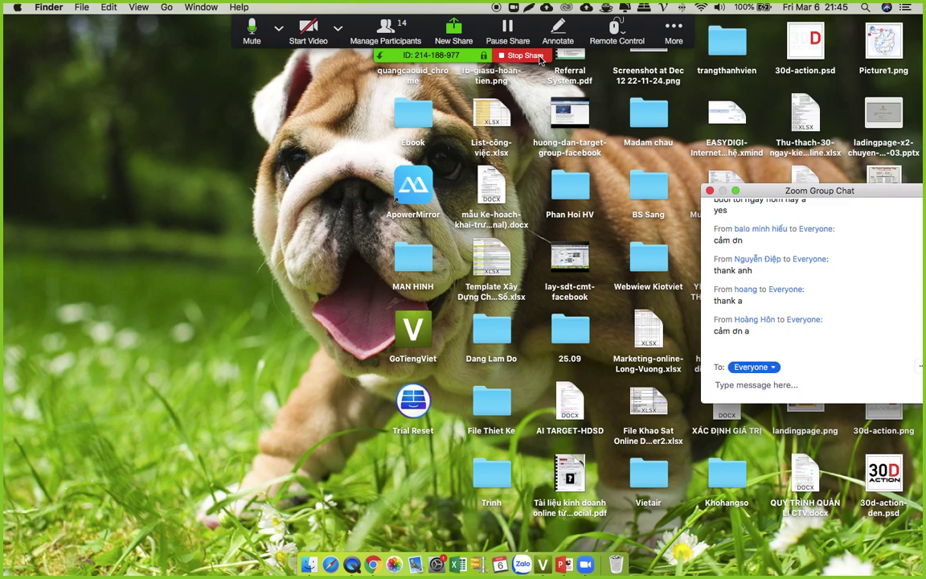
left_click(372, 564)
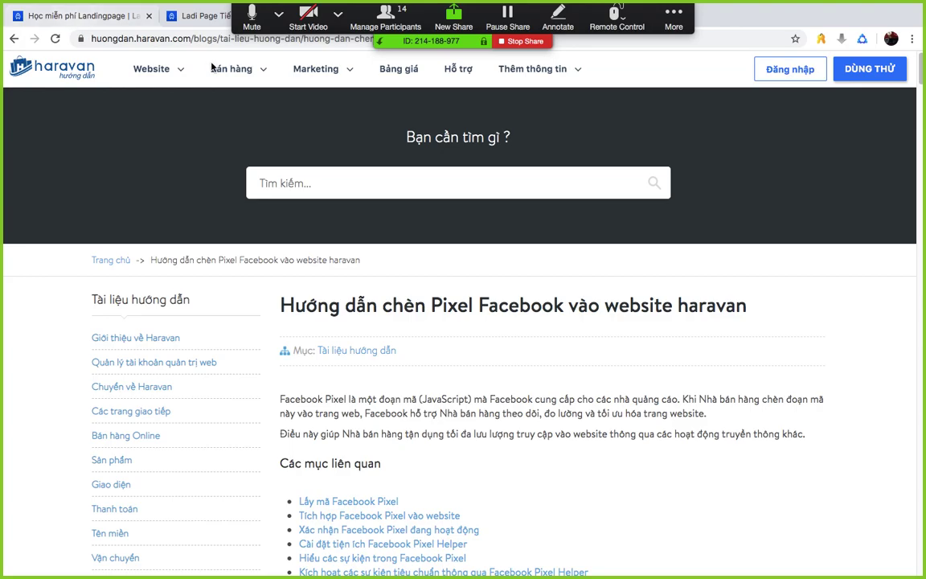
- On the Facebook profile, expand the full text of the 30-day fashion challenge video post
key("ctrl+Up")
left_click(643, 66)
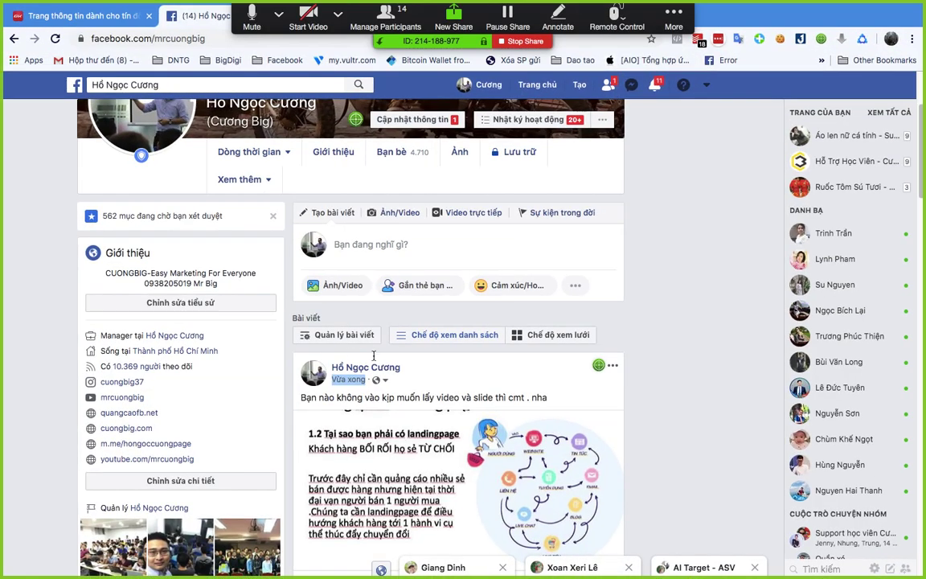
scroll(482, 305, "down", 10)
scroll(598, 298, "down", 4)
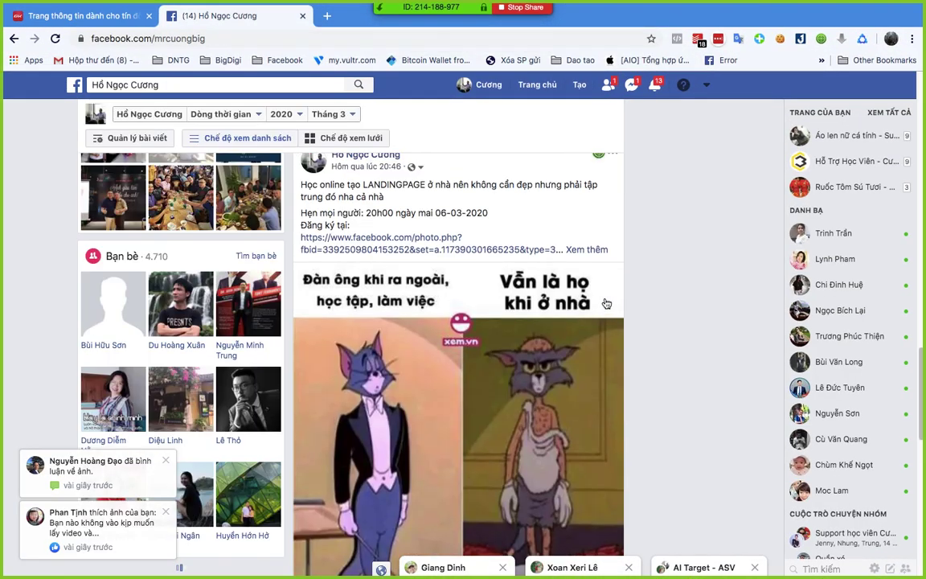
scroll(601, 301, "up", 5)
scroll(585, 311, "up", 5)
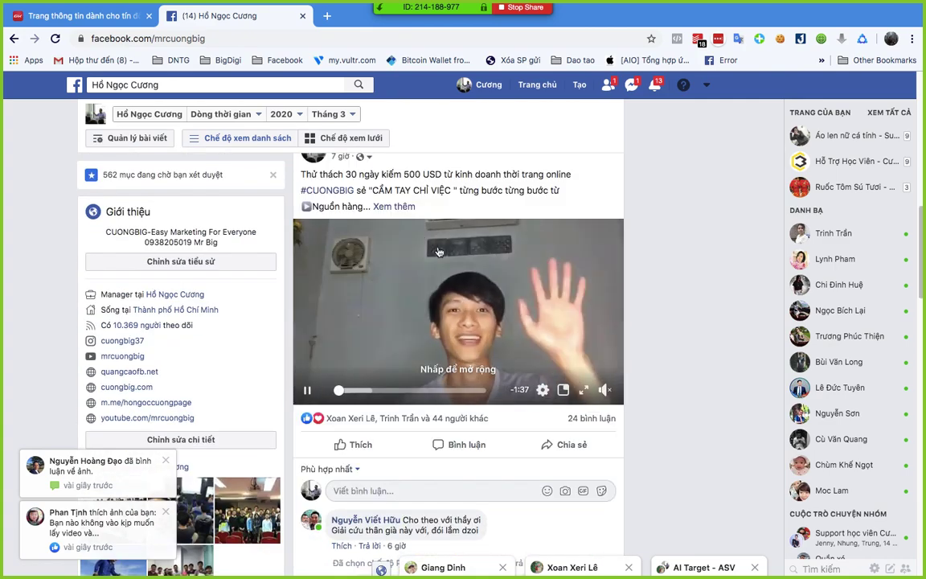
left_click(373, 204)
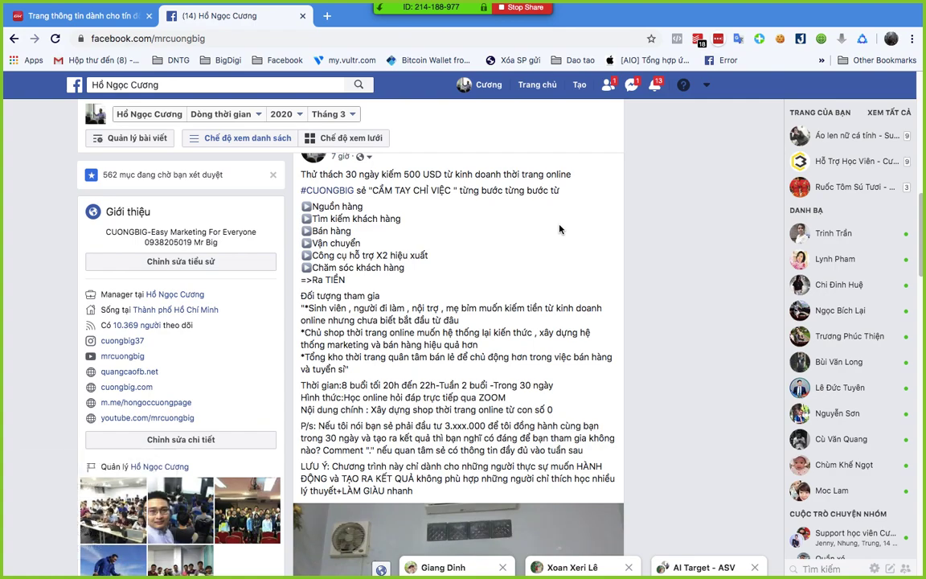
scroll(559, 229, "up", 1)
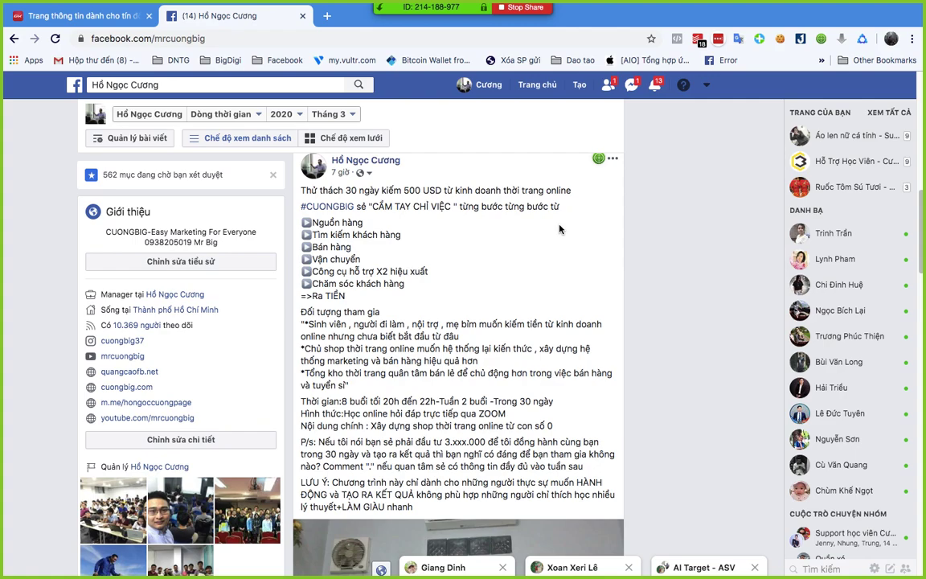
- Copy the 30-day challenge video post's link and paste it into the Zoom group chat box
right_click(341, 176)
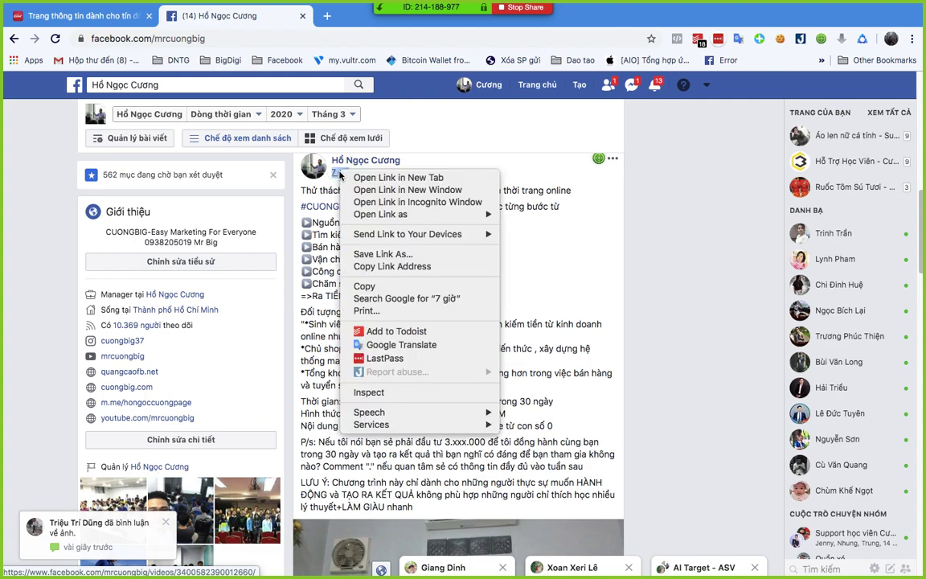
left_click(438, 264)
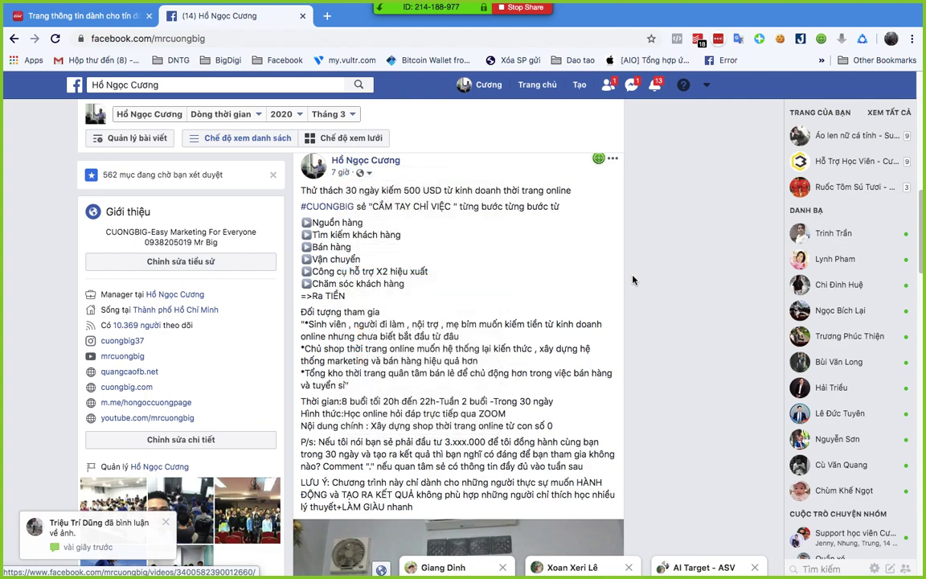
scroll(568, 247, "down", 1)
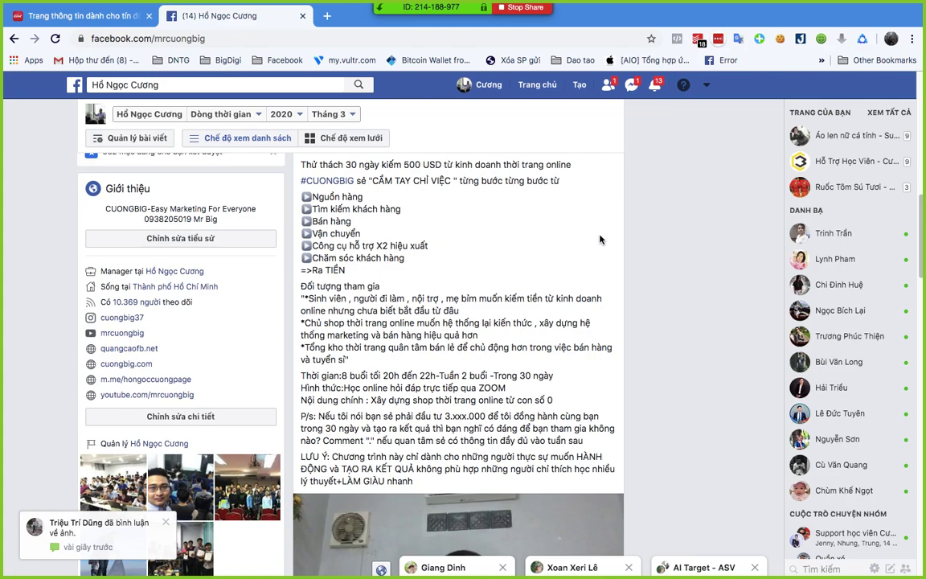
scroll(505, 238, "down", 4)
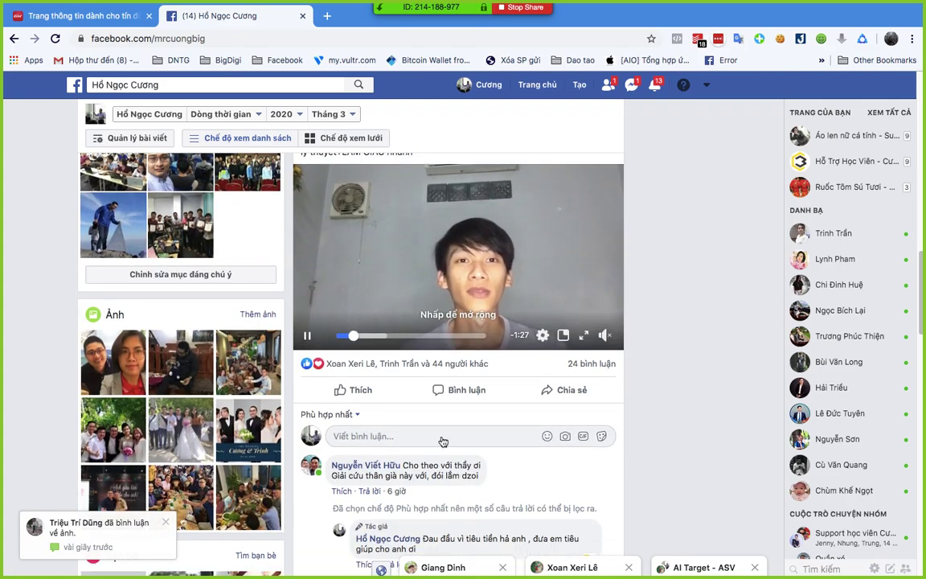
scroll(440, 438, "up", 3)
key("ctrl+Up")
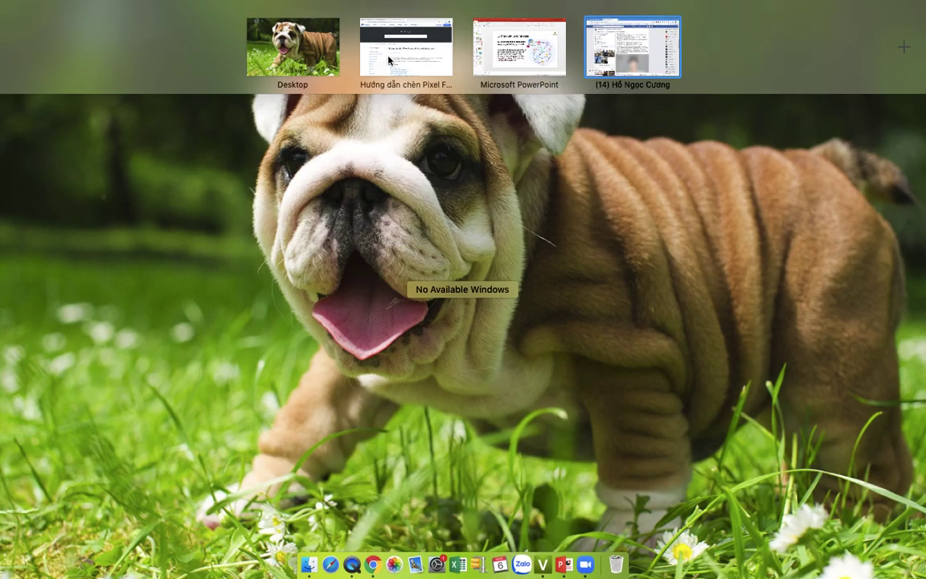
left_click(463, 228)
left_click(741, 395)
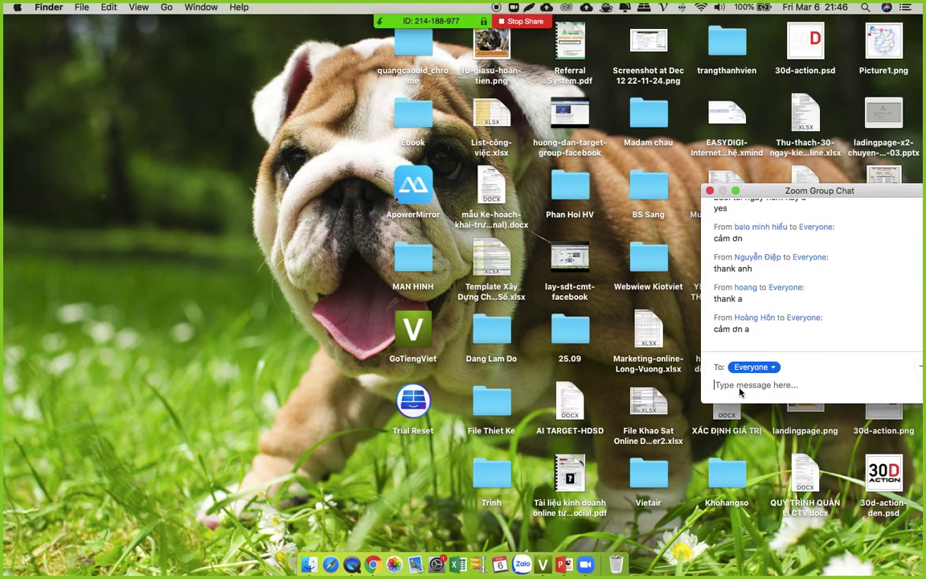
key("super+v")
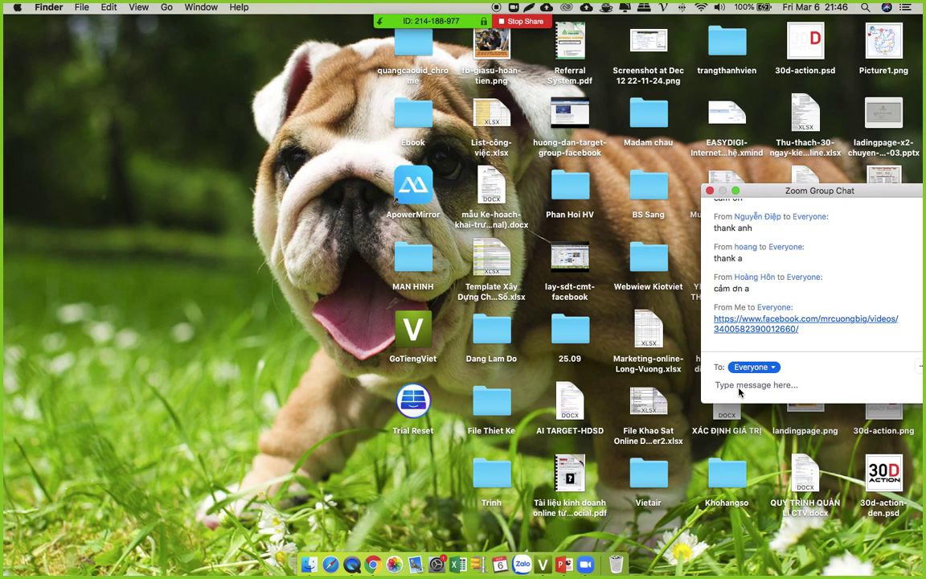
mouse_move(411, 55)
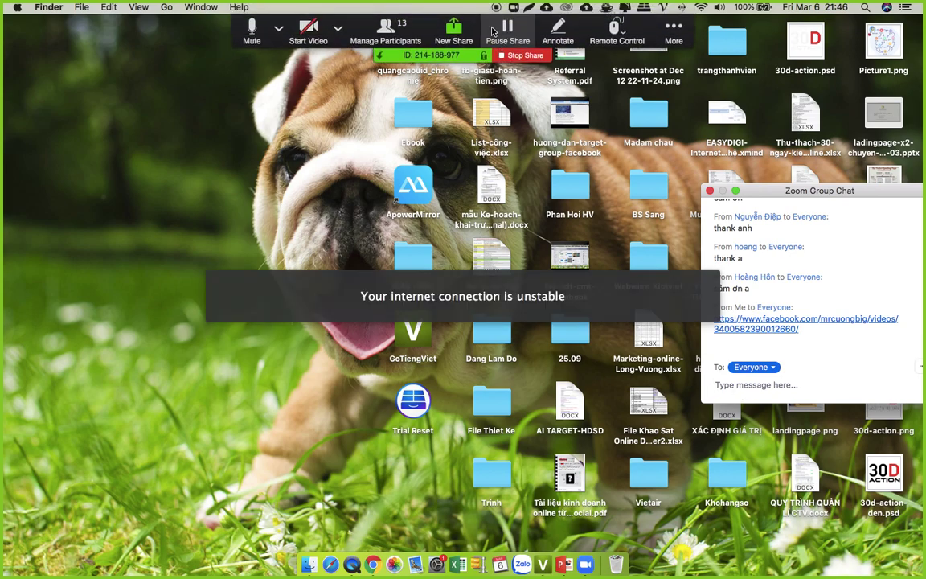